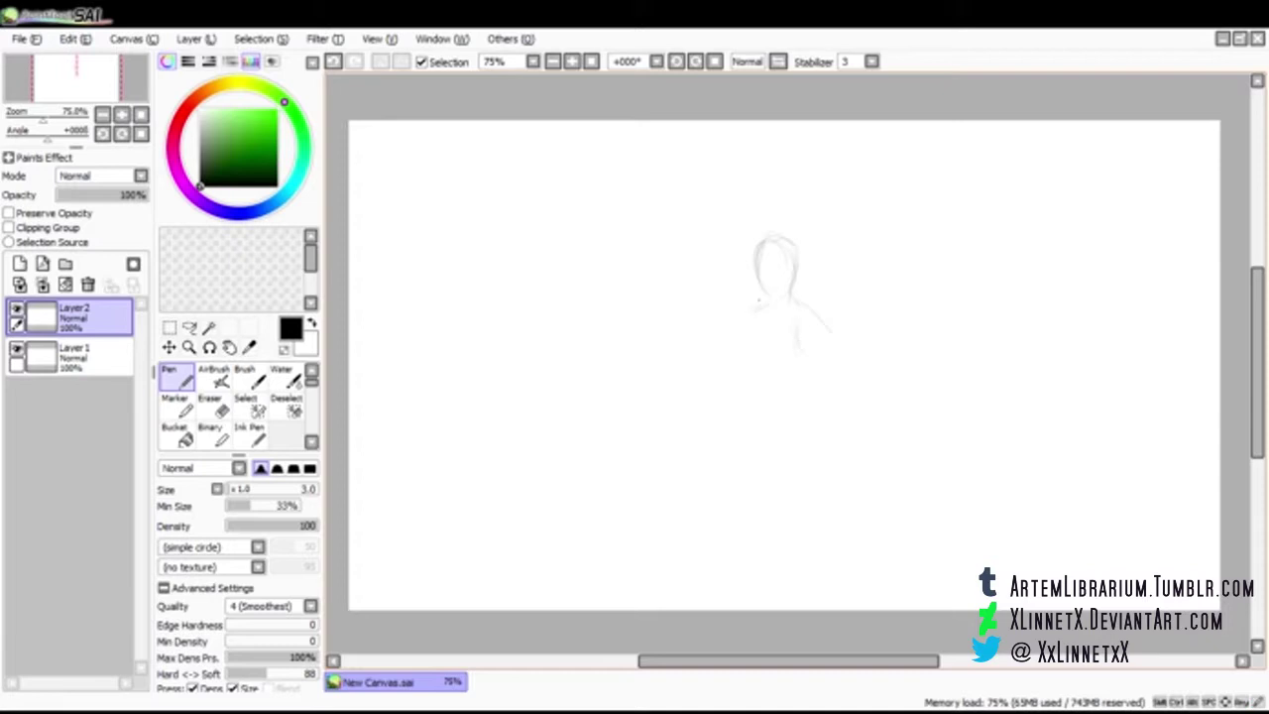
# Sketch the figure's chest and waist, the near thigh line and the straight supporting arm below the head
pyautogui.moveTo(764, 331); pyautogui.dragTo(757, 371)
pyautogui.moveTo(805, 429); pyautogui.dragTo(706, 432)
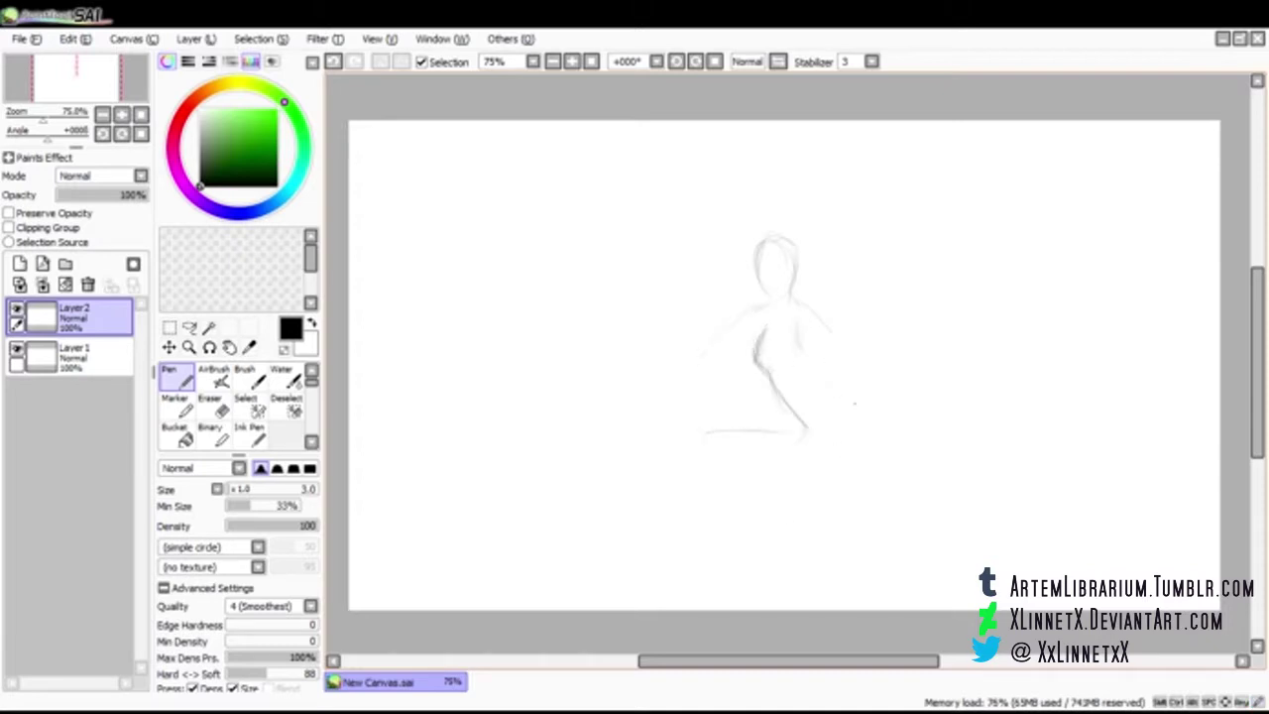
pyautogui.moveTo(762, 240); pyautogui.dragTo(792, 236)
pyautogui.moveTo(761, 323); pyautogui.dragTo(773, 371)
pyautogui.moveTo(819, 305)
pyautogui.mouseDown()
pyautogui.moveTo(803, 379)
pyautogui.moveTo(811, 460)
pyautogui.mouseUp()
pyautogui.moveTo(811, 304); pyautogui.dragTo(827, 490)
pyautogui.moveTo(844, 444); pyautogui.dragTo(803, 516)
# Select the head with a rectangular selection, enlarge it slightly upward with a transform, and deselect
pyautogui.click(170, 327)
pyautogui.moveTo(726, 220); pyautogui.dragTo(841, 307)
pyautogui.hotkey('ctrl', 't')
pyautogui.moveTo(822, 226); pyautogui.dragTo(831, 211)
pyautogui.press('Return')
pyautogui.press('n')
pyautogui.hotkey('ctrl', 'd')
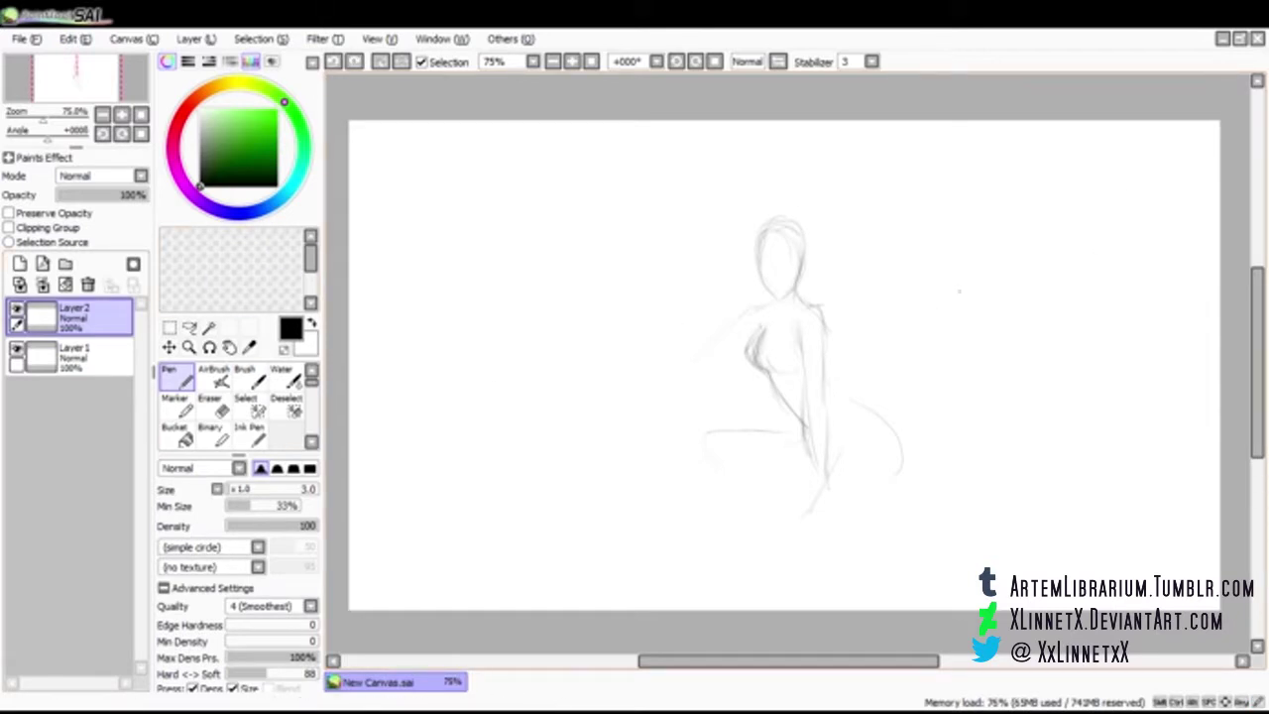
pyautogui.hotkey('ctrl', 'd')
# Save the drawing as Morrigan.sai, close it and reopen the file
pyautogui.hotkey('ctrl', 's')
pyautogui.press('Return')
pyautogui.hotkey('ctrl', 'w')
pyautogui.click(27, 39)
pyautogui.click(35, 57)
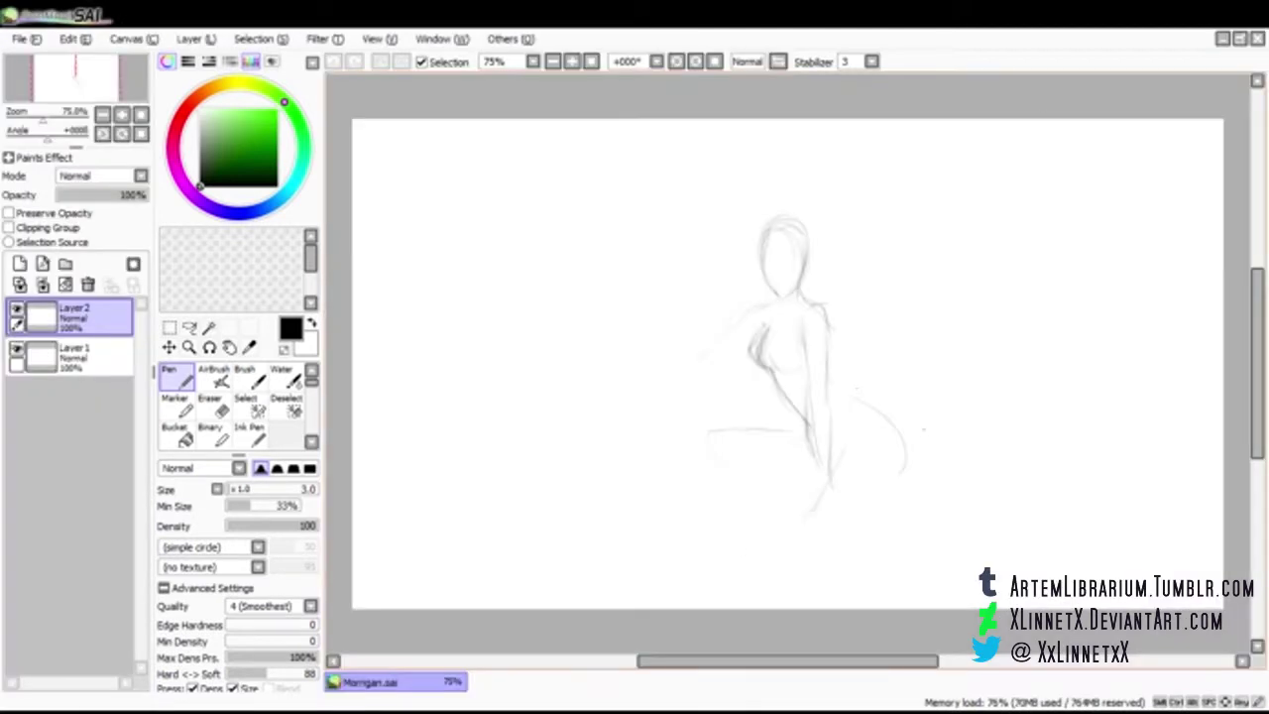
# Sketch the curved back, hip and kneeling thigh with its lower leg, erasing and redrawing the rough thigh lines
pyautogui.moveTo(828, 342)
pyautogui.mouseDown()
pyautogui.moveTo(832, 387)
pyautogui.moveTo(904, 456)
pyautogui.moveTo(910, 486)
pyautogui.moveTo(821, 560)
pyautogui.mouseUp()
pyautogui.moveTo(838, 462)
pyautogui.mouseDown()
pyautogui.moveTo(789, 581)
pyautogui.moveTo(889, 569)
pyautogui.moveTo(942, 544)
pyautogui.mouseUp()
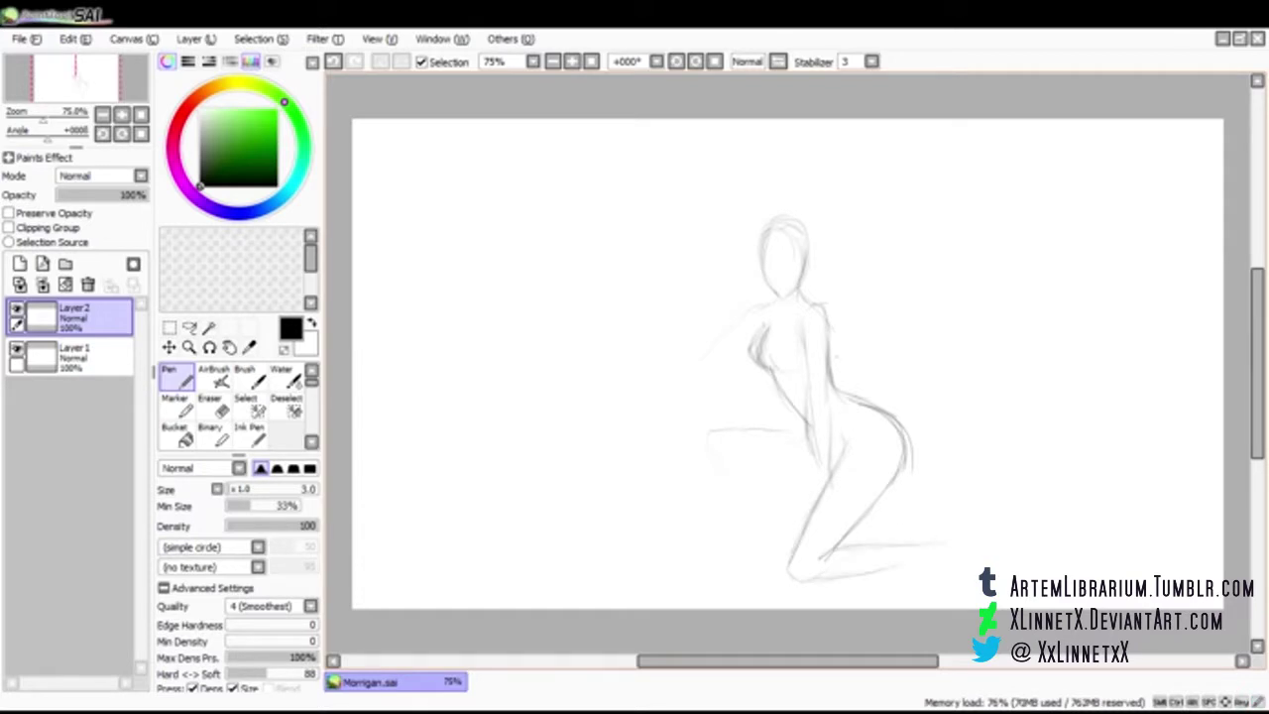
pyautogui.moveTo(799, 450)
pyautogui.mouseDown()
pyautogui.moveTo(725, 538)
pyautogui.moveTo(751, 573)
pyautogui.mouseUp()
pyautogui.press('e')
pyautogui.press('n')
pyautogui.moveTo(801, 431)
pyautogui.mouseDown()
pyautogui.moveTo(694, 439)
pyautogui.moveTo(798, 490)
pyautogui.moveTo(823, 529)
pyautogui.mouseUp()
pyautogui.press('e')
pyautogui.press('n')
# Reinforce the bust curve and the belly line of the torso
pyautogui.moveTo(763, 329)
pyautogui.mouseDown()
pyautogui.moveTo(750, 353)
pyautogui.moveTo(760, 373)
pyautogui.mouseUp()
pyautogui.moveTo(753, 365); pyautogui.dragTo(774, 371)
pyautogui.moveTo(793, 417); pyautogui.dragTo(785, 369)
# Enlarge the whole figure sketch with a transform
pyautogui.hotkey('ctrl', 't')
pyautogui.moveTo(680, 536); pyautogui.dragTo(647, 587)
pyautogui.moveTo(952, 161)
pyautogui.mouseDown()
pyautogui.moveTo(974, 141)
pyautogui.moveTo(964, 155)
pyautogui.mouseUp()
pyautogui.press('Return')
# Redraw the supporting arm from shoulder to hand, sketch the far shoulder and erase the old far-arm lines
pyautogui.moveTo(789, 301); pyautogui.dragTo(794, 373)
pyautogui.moveTo(787, 333)
pyautogui.mouseDown()
pyautogui.moveTo(813, 474)
pyautogui.moveTo(809, 450)
pyautogui.mouseUp()
pyautogui.moveTo(807, 440); pyautogui.dragTo(803, 476)
pyautogui.moveTo(736, 262); pyautogui.dragTo(726, 289)
pyautogui.moveTo(721, 334); pyautogui.dragTo(723, 357)
pyautogui.press('e')
pyautogui.moveTo(703, 266); pyautogui.dragTo(700, 374)
pyautogui.press('n')
# Erase the rough end of the kneeling lower leg and redraw it extending back to an angled foot
pyautogui.press('e')
pyautogui.moveTo(939, 541)
pyautogui.mouseDown()
pyautogui.moveTo(819, 575)
pyautogui.moveTo(1002, 460)
pyautogui.mouseUp()
pyautogui.press('n')
pyautogui.moveTo(857, 515)
pyautogui.mouseDown()
pyautogui.moveTo(998, 444)
pyautogui.moveTo(1031, 452)
pyautogui.mouseUp()
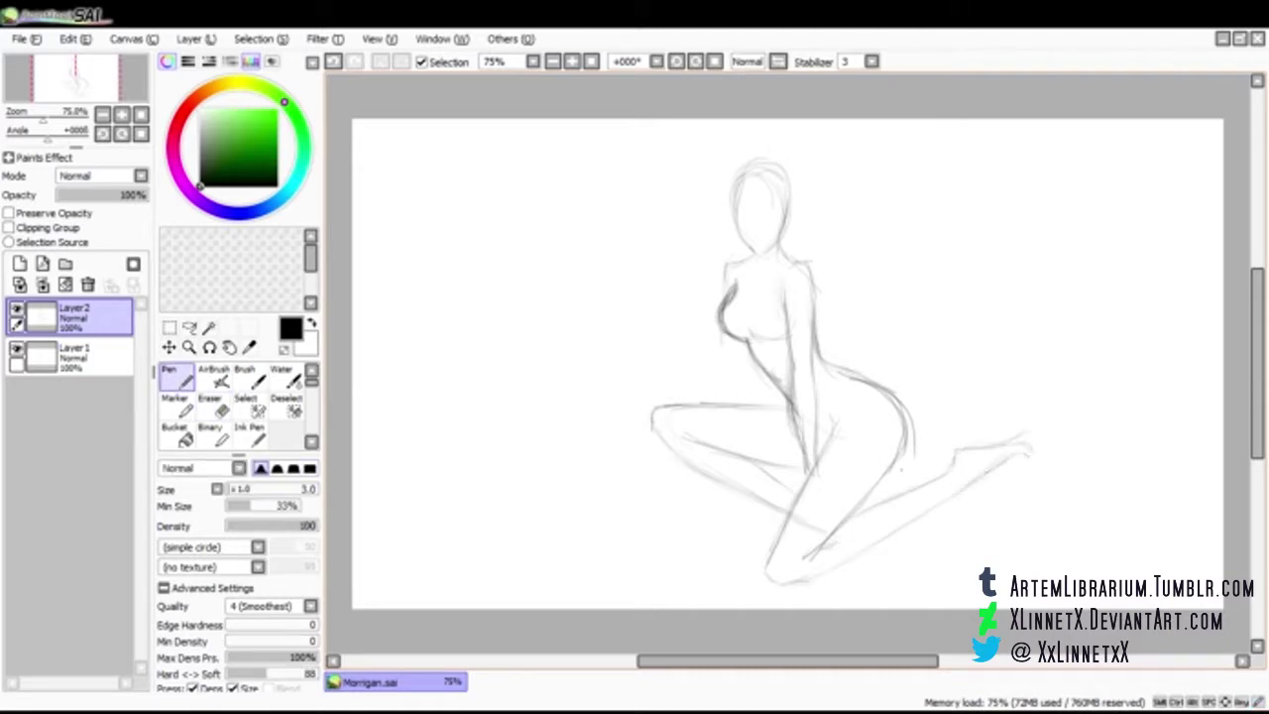
# Refine the bust outline and sketch the far arm bent at the elbow and raised to the face
pyautogui.moveTo(734, 290); pyautogui.dragTo(732, 339)
pyautogui.click(762, 323)
pyautogui.moveTo(716, 282); pyautogui.dragTo(694, 349)
pyautogui.moveTo(743, 226)
pyautogui.mouseDown()
pyautogui.moveTo(710, 302)
pyautogui.moveTo(706, 367)
pyautogui.mouseUp()
# Redraw the lower back curve and erase the stray lines around the buttock
pyautogui.moveTo(827, 370); pyautogui.dragTo(881, 386)
pyautogui.press('e')
pyautogui.moveTo(914, 456); pyautogui.dragTo(893, 390)
pyautogui.press('n')
# Rework the raised arm's elbow, far shoulder and wrist lines near the face
pyautogui.moveTo(703, 337); pyautogui.dragTo(727, 339)
pyautogui.moveTo(729, 256)
pyautogui.mouseDown()
pyautogui.moveTo(703, 323)
pyautogui.moveTo(728, 335)
pyautogui.moveTo(718, 318)
pyautogui.moveTo(736, 284)
pyautogui.mouseUp()
pyautogui.press('e')
pyautogui.press('n')
pyautogui.moveTo(744, 226); pyautogui.dragTo(730, 251)
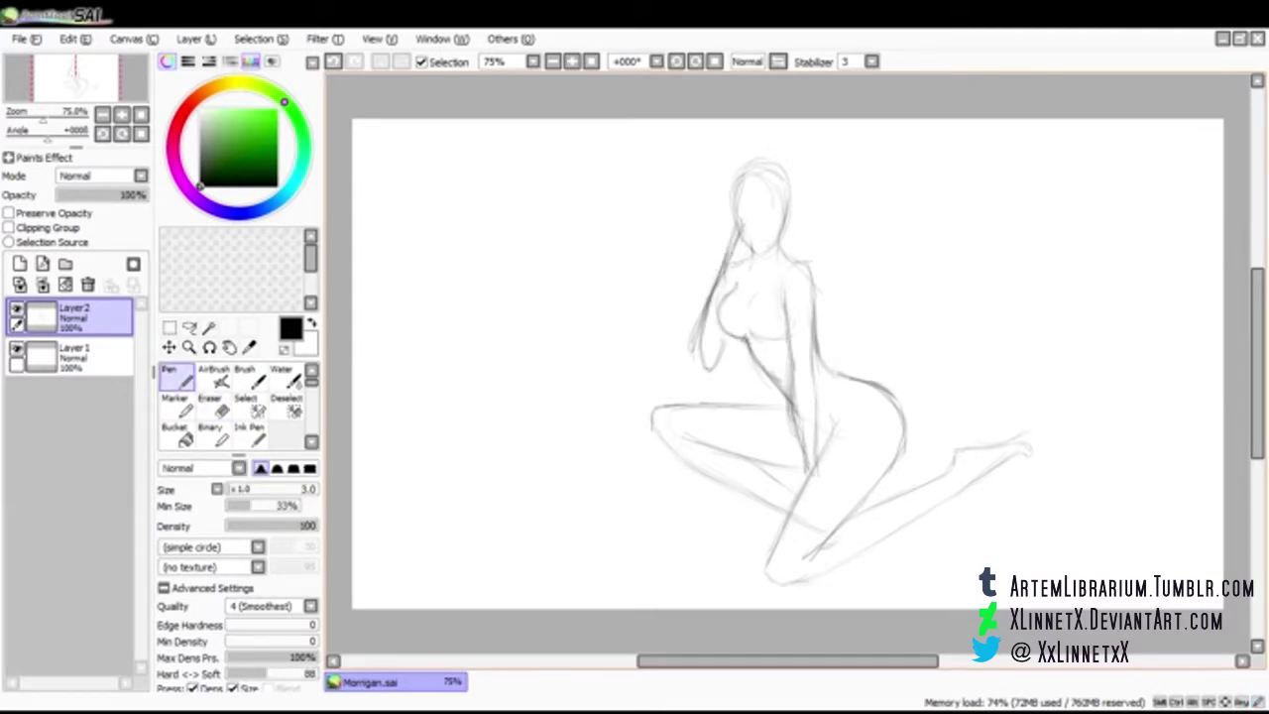
# Outline the raised forearm and elbow with longer, firmer strokes
pyautogui.scroll(3, 787, 164)
pyautogui.moveTo(652, 321); pyautogui.dragTo(617, 445)
pyautogui.moveTo(667, 401)
pyautogui.mouseDown()
pyautogui.moveTo(684, 410)
pyautogui.moveTo(654, 452)
pyautogui.moveTo(684, 380)
pyautogui.moveTo(623, 490)
pyautogui.moveTo(591, 611)
pyautogui.mouseUp()
pyautogui.moveTo(1257, 288); pyautogui.dragTo(1258, 323)
pyautogui.moveTo(613, 351); pyautogui.dragTo(594, 504)
pyautogui.moveTo(633, 305); pyautogui.dragTo(606, 379)
# Erase the rough raised-forearm lines and redraw the forearm and its elbow more cleanly
pyautogui.press('e')
pyautogui.moveTo(607, 287); pyautogui.dragTo(534, 560)
pyautogui.press('n')
pyautogui.moveTo(632, 306); pyautogui.dragTo(599, 474)
pyautogui.moveTo(625, 248); pyautogui.dragTo(549, 532)
pyautogui.moveTo(542, 466); pyautogui.dragTo(565, 570)
pyautogui.moveTo(567, 572); pyautogui.dragTo(628, 471)
# Refine the bent front knee, both lower legs, the hip line and the back foot
pyautogui.scroll(3, 575, 491)
pyautogui.press('pagedown')
pyautogui.press('pagedown')
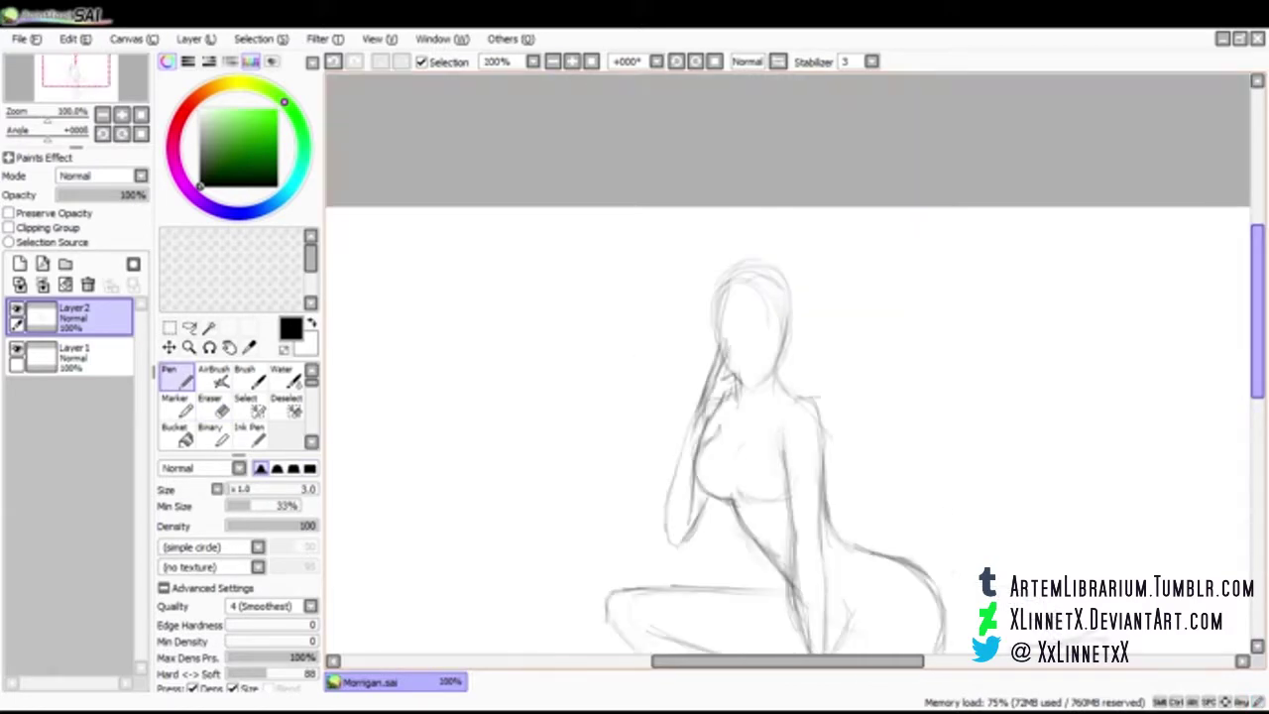
pyautogui.scroll(-3, 649, 472)
pyautogui.moveTo(607, 421); pyautogui.dragTo(649, 472)
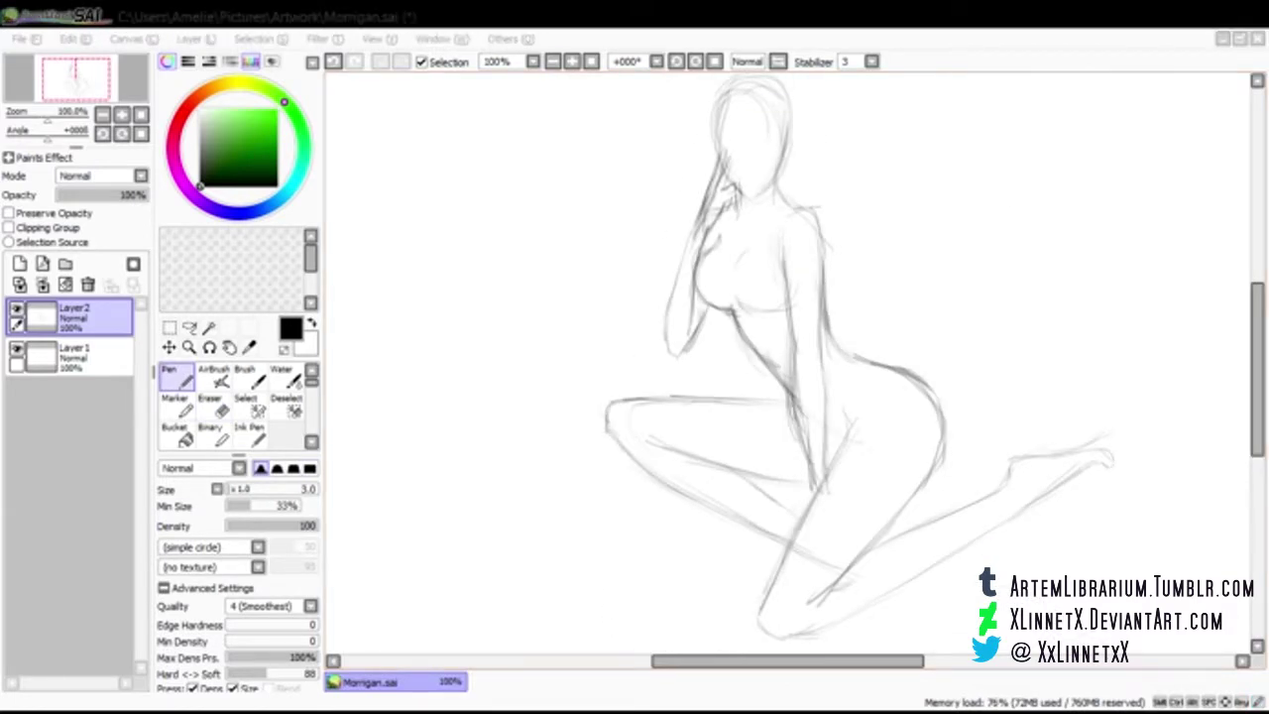
pyautogui.click(940, 361)
pyautogui.moveTo(1079, 473)
pyautogui.mouseDown()
pyautogui.moveTo(1122, 466)
pyautogui.moveTo(1089, 452)
pyautogui.mouseUp()
pyautogui.moveTo(1100, 450)
pyautogui.mouseDown()
pyautogui.moveTo(1029, 457)
pyautogui.moveTo(1007, 479)
pyautogui.mouseUp()
pyautogui.moveTo(747, 475)
pyautogui.mouseDown()
pyautogui.moveTo(842, 534)
pyautogui.moveTo(899, 545)
pyautogui.mouseUp()
pyautogui.moveTo(843, 567); pyautogui.dragTo(956, 628)
pyautogui.moveTo(930, 605)
pyautogui.mouseDown()
pyautogui.moveTo(958, 635)
pyautogui.moveTo(905, 549)
pyautogui.mouseUp()
# Erase the rough raised hand and redraw the hand with its fingers at the face and the adjoining wrist
pyautogui.scroll(2, 787, 130)
pyautogui.press('e')
pyautogui.moveTo(672, 185)
pyautogui.mouseDown()
pyautogui.moveTo(664, 233)
pyautogui.moveTo(627, 289)
pyautogui.mouseUp()
pyautogui.press('n')
pyautogui.moveTo(650, 230)
pyautogui.mouseDown()
pyautogui.moveTo(682, 215)
pyautogui.moveTo(661, 248)
pyautogui.mouseUp()
pyautogui.moveTo(666, 208)
pyautogui.mouseDown()
pyautogui.moveTo(636, 218)
pyautogui.moveTo(615, 266)
pyautogui.mouseUp()
pyautogui.moveTo(668, 168); pyautogui.dragTo(648, 230)
pyautogui.moveTo(674, 218)
pyautogui.mouseDown()
pyautogui.moveTo(677, 342)
pyautogui.moveTo(640, 466)
pyautogui.mouseUp()
# Clean up the raised forearm and redraw its outer edge down to the elbow
pyautogui.scroll(-1, 675, 337)
pyautogui.press('e')
pyautogui.press('n')
pyautogui.moveTo(664, 355)
pyautogui.mouseDown()
pyautogui.moveTo(614, 503)
pyautogui.moveTo(603, 591)
pyautogui.mouseUp()
# Draw the jawline, ear and head outline, and add finger strokes to the raised hand
pyautogui.moveTo(784, 296); pyautogui.dragTo(733, 367)
pyautogui.moveTo(795, 264); pyautogui.dragTo(783, 306)
pyautogui.moveTo(685, 285); pyautogui.dragTo(678, 303)
pyautogui.moveTo(700, 321); pyautogui.dragTo(692, 338)
pyautogui.moveTo(675, 230); pyautogui.dragTo(682, 298)
pyautogui.moveTo(702, 189)
pyautogui.mouseDown()
pyautogui.moveTo(682, 300)
pyautogui.moveTo(740, 173)
pyautogui.mouseUp()
pyautogui.moveTo(675, 228); pyautogui.dragTo(682, 300)
pyautogui.moveTo(686, 206); pyautogui.dragTo(794, 257)
# Sketch the neck and the near shoulder line below the jaw
pyautogui.moveTo(770, 319); pyautogui.dragTo(781, 371)
pyautogui.moveTo(769, 328); pyautogui.dragTo(840, 443)
pyautogui.moveTo(769, 325)
pyautogui.mouseDown()
pyautogui.moveTo(762, 364)
pyautogui.moveTo(779, 374)
pyautogui.mouseUp()
pyautogui.moveTo(763, 347); pyautogui.dragTo(791, 379)
# Sketch the curled fingers beneath the chin and redraw the bust contours, cleaning up stray lines
pyautogui.moveTo(720, 358); pyautogui.dragTo(719, 373)
pyautogui.moveTo(715, 365)
pyautogui.mouseDown()
pyautogui.moveTo(688, 383)
pyautogui.moveTo(707, 396)
pyautogui.mouseUp()
pyautogui.press('e')
pyautogui.press('n')
pyautogui.moveTo(689, 398); pyautogui.dragTo(686, 425)
pyautogui.moveTo(688, 418)
pyautogui.mouseDown()
pyautogui.moveTo(648, 472)
pyautogui.moveTo(759, 533)
pyautogui.mouseUp()
pyautogui.moveTo(726, 439); pyautogui.dragTo(705, 483)
pyautogui.moveTo(739, 420)
pyautogui.mouseDown()
pyautogui.moveTo(720, 456)
pyautogui.moveTo(700, 448)
pyautogui.mouseUp()
pyautogui.press('e')
pyautogui.press('n')
# Darken the neck and near shoulder contour, and redraw the chin beside the raised hand
pyautogui.moveTo(1257, 307); pyautogui.dragTo(1257, 318)
pyautogui.moveTo(769, 290); pyautogui.dragTo(792, 338)
pyautogui.moveTo(794, 339)
pyautogui.mouseDown()
pyautogui.moveTo(836, 331)
pyautogui.moveTo(841, 442)
pyautogui.mouseUp()
pyautogui.press('e')
pyautogui.moveTo(711, 327); pyautogui.dragTo(696, 338)
pyautogui.press('n')
pyautogui.moveTo(717, 311)
pyautogui.mouseDown()
pyautogui.moveTo(719, 337)
pyautogui.moveTo(751, 340)
pyautogui.mouseUp()
# Select the raised hand with a rectangular selection, reshape it with a transform, and deselect
pyautogui.press('pageup')
pyautogui.moveTo(1257, 311); pyautogui.dragTo(1257, 281)
pyautogui.moveTo(683, 429); pyautogui.dragTo(679, 420)
pyautogui.press('pagedown')
pyautogui.moveTo(1257, 292); pyautogui.dragTo(1257, 317)
pyautogui.press('pagedown')
pyautogui.press('pageup')
pyautogui.click(170, 328)
pyautogui.moveTo(666, 257); pyautogui.dragTo(725, 362)
pyautogui.click(193, 519)
pyautogui.moveTo(725, 257)
pyautogui.mouseDown()
pyautogui.moveTo(733, 241)
pyautogui.moveTo(685, 265)
pyautogui.mouseUp()
pyautogui.press('Return')
pyautogui.hotkey('ctrl', 'd')
# Clean up and redraw the chin line and the far side of the face
pyautogui.press('e')
pyautogui.press('n')
pyautogui.moveTo(758, 321); pyautogui.dragTo(733, 339)
pyautogui.press('e')
pyautogui.press('n')
pyautogui.moveTo(678, 208); pyautogui.dragTo(681, 268)
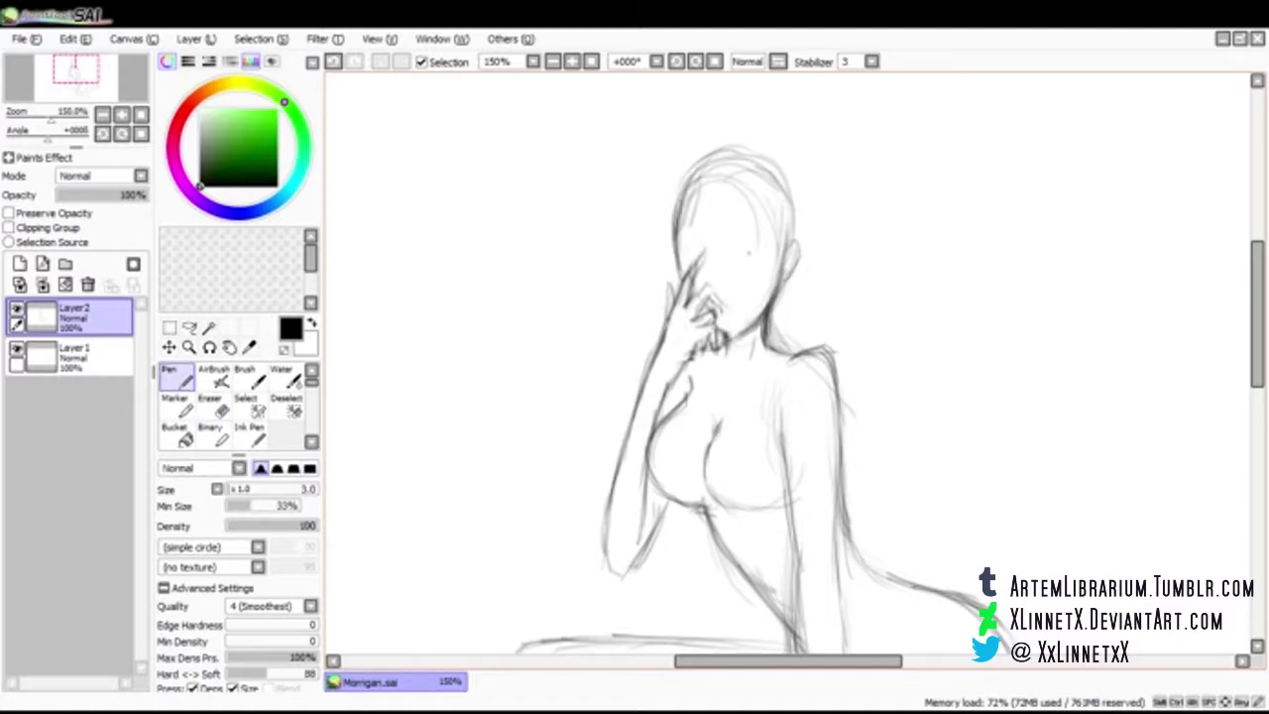
# Draw the near eye on the face with its upper lid, iris and lower lid
pyautogui.press('pageup')
pyautogui.moveTo(762, 226); pyautogui.dragTo(765, 319)
pyautogui.moveTo(729, 314)
pyautogui.mouseDown()
pyautogui.moveTo(768, 312)
pyautogui.moveTo(744, 311)
pyautogui.moveTo(774, 292)
pyautogui.mouseUp()
pyautogui.press('pageup')
pyautogui.moveTo(691, 294)
pyautogui.mouseDown()
pyautogui.moveTo(769, 293)
pyautogui.moveTo(692, 291)
pyautogui.moveTo(736, 309)
pyautogui.mouseUp()
pyautogui.moveTo(723, 311)
pyautogui.mouseDown()
pyautogui.moveTo(750, 302)
pyautogui.moveTo(733, 308)
pyautogui.mouseUp()
pyautogui.moveTo(692, 294); pyautogui.dragTo(750, 286)
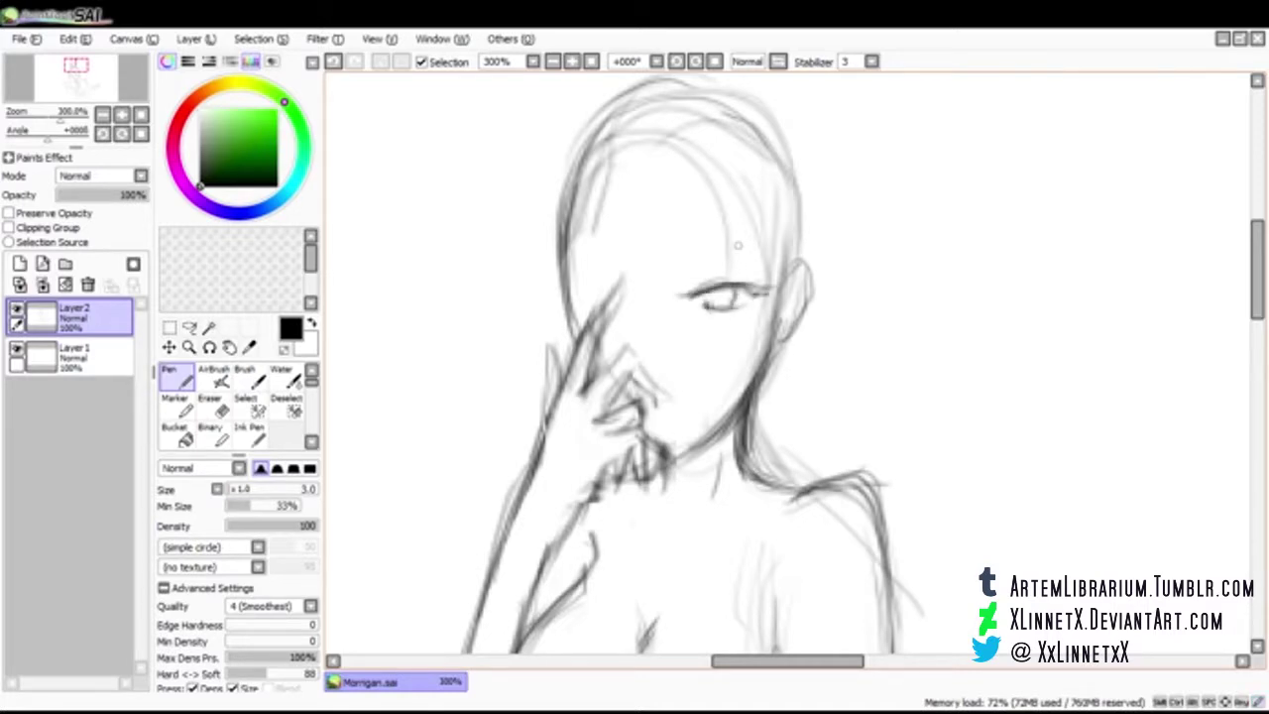
# Sketch the eyebrows, the far eye behind the fingers, and the nose on the face
pyautogui.moveTo(684, 248); pyautogui.dragTo(757, 241)
pyautogui.moveTo(575, 317)
pyautogui.mouseDown()
pyautogui.moveTo(639, 305)
pyautogui.moveTo(561, 310)
pyautogui.moveTo(630, 311)
pyautogui.moveTo(593, 291)
pyautogui.mouseUp()
pyautogui.moveTo(649, 331)
pyautogui.mouseDown()
pyautogui.moveTo(654, 377)
pyautogui.moveTo(669, 369)
pyautogui.mouseUp()
pyautogui.moveTo(618, 253); pyautogui.dragTo(569, 250)
# Clean up and redraw the raised hand's wrist and forearm lines, and sketch the mouth, undoing unwanted strokes
pyautogui.press('e')
pyautogui.moveTo(662, 462)
pyautogui.mouseDown()
pyautogui.moveTo(667, 490)
pyautogui.moveTo(650, 506)
pyautogui.moveTo(566, 530)
pyautogui.mouseUp()
pyautogui.press('n')
pyautogui.moveTo(597, 482); pyautogui.dragTo(515, 638)
pyautogui.moveTo(561, 401); pyautogui.dragTo(496, 555)
pyautogui.moveTo(670, 402)
pyautogui.mouseDown()
pyautogui.moveTo(708, 387)
pyautogui.moveTo(691, 417)
pyautogui.mouseUp()
pyautogui.hotkey('ctrl', 'z')
pyautogui.hotkey('ctrl', 'z')
pyautogui.hotkey('ctrl', 'z')
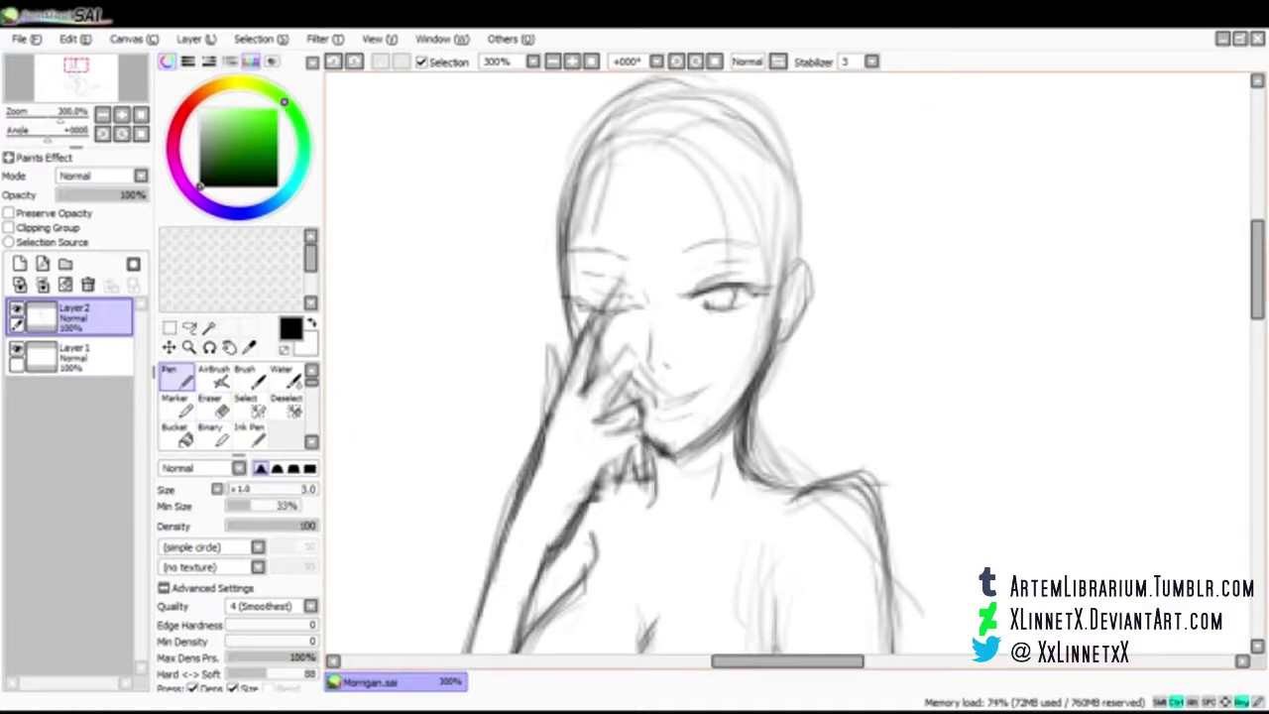
# Draw the bangs falling over the forehead toward the near eye
pyautogui.click(553, 62)
pyautogui.click(553, 62)
pyautogui.scroll(-1, 788, 370)
pyautogui.moveTo(722, 236)
pyautogui.mouseDown()
pyautogui.moveTo(710, 296)
pyautogui.moveTo(701, 290)
pyautogui.mouseUp()
pyautogui.moveTo(724, 231)
pyautogui.mouseDown()
pyautogui.moveTo(701, 259)
pyautogui.moveTo(750, 289)
pyautogui.mouseUp()
pyautogui.moveTo(756, 258); pyautogui.dragTo(759, 280)
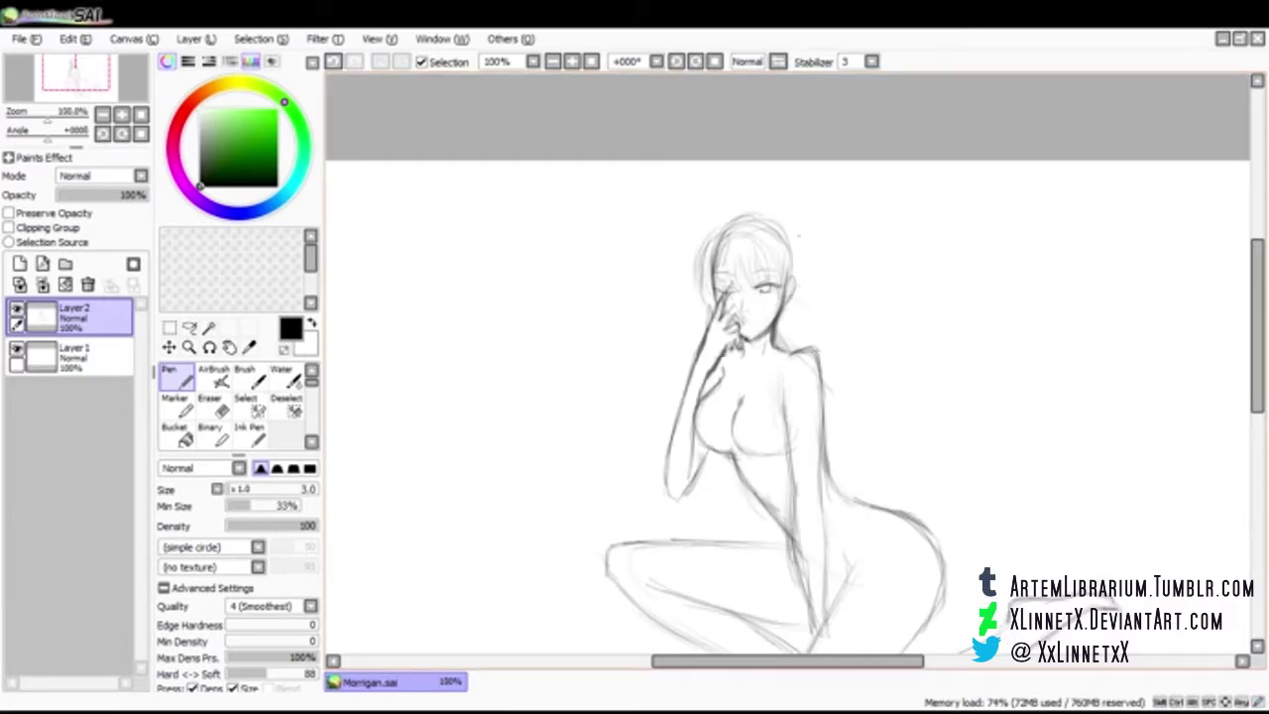
# Sketch long hair flowing from the head, with wavy locks streaming out behind the figure and strands beside the raised hand
pyautogui.moveTo(793, 303)
pyautogui.mouseDown()
pyautogui.moveTo(819, 347)
pyautogui.moveTo(855, 351)
pyautogui.mouseUp()
pyautogui.moveTo(716, 236); pyautogui.dragTo(704, 281)
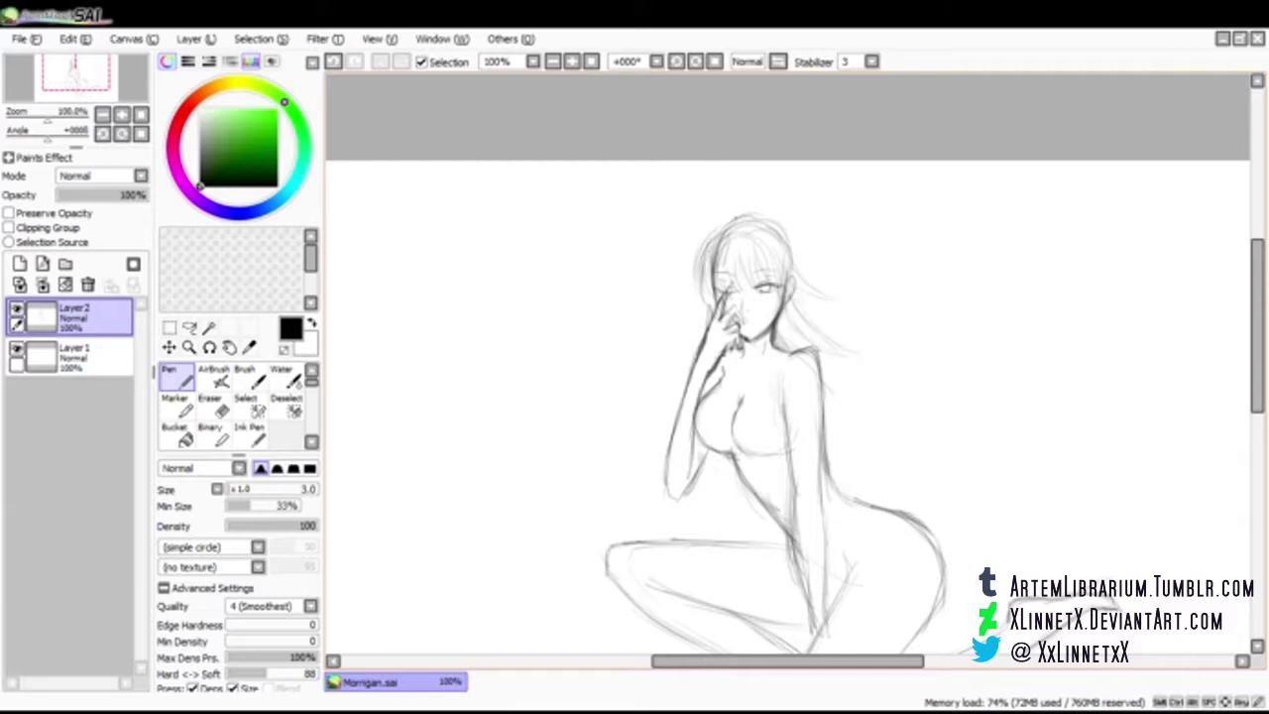
pyautogui.moveTo(827, 285)
pyautogui.mouseDown()
pyautogui.moveTo(991, 355)
pyautogui.moveTo(1087, 321)
pyautogui.mouseUp()
pyautogui.moveTo(874, 329); pyautogui.dragTo(1067, 308)
pyautogui.moveTo(926, 287); pyautogui.dragTo(989, 285)
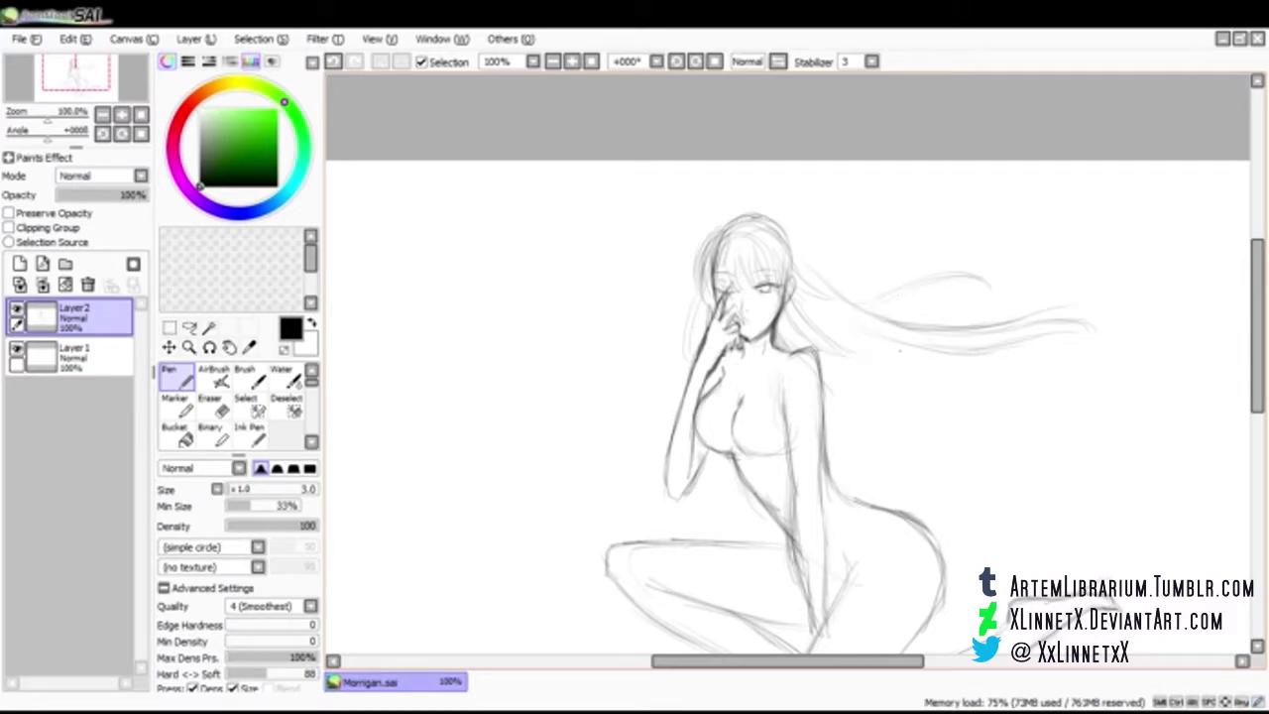
pyautogui.moveTo(836, 266); pyautogui.dragTo(904, 238)
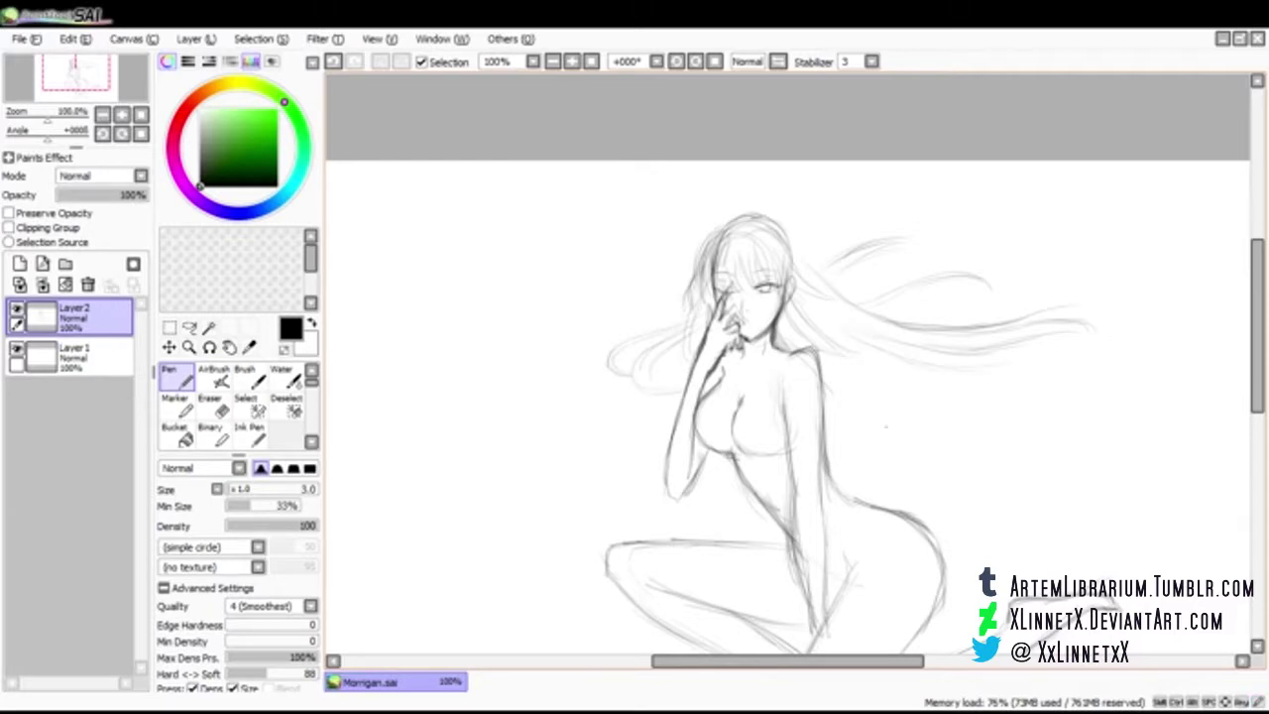
# Sketch the outfit's trim across the bust and around the arms, and rough in the curved wing arm behind her back
pyautogui.press('-')
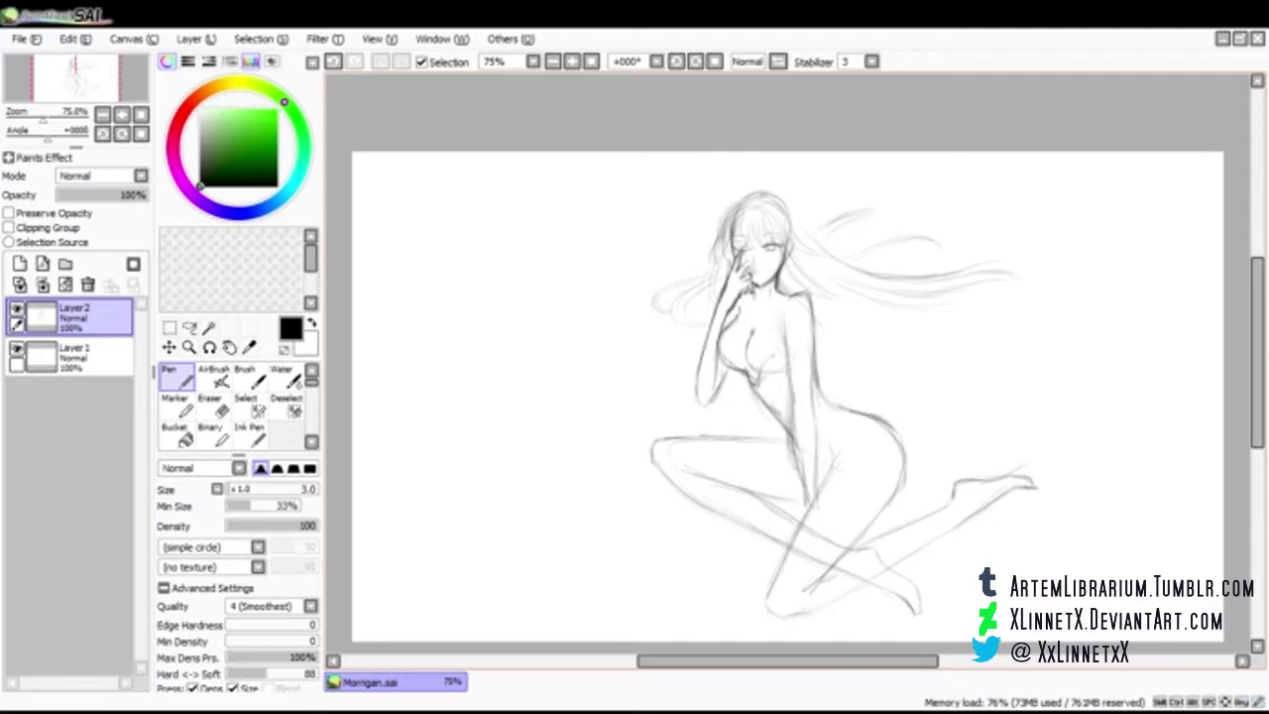
pyautogui.moveTo(769, 353)
pyautogui.mouseDown()
pyautogui.moveTo(821, 335)
pyautogui.moveTo(853, 347)
pyautogui.mouseUp()
pyautogui.moveTo(774, 359); pyautogui.dragTo(766, 375)
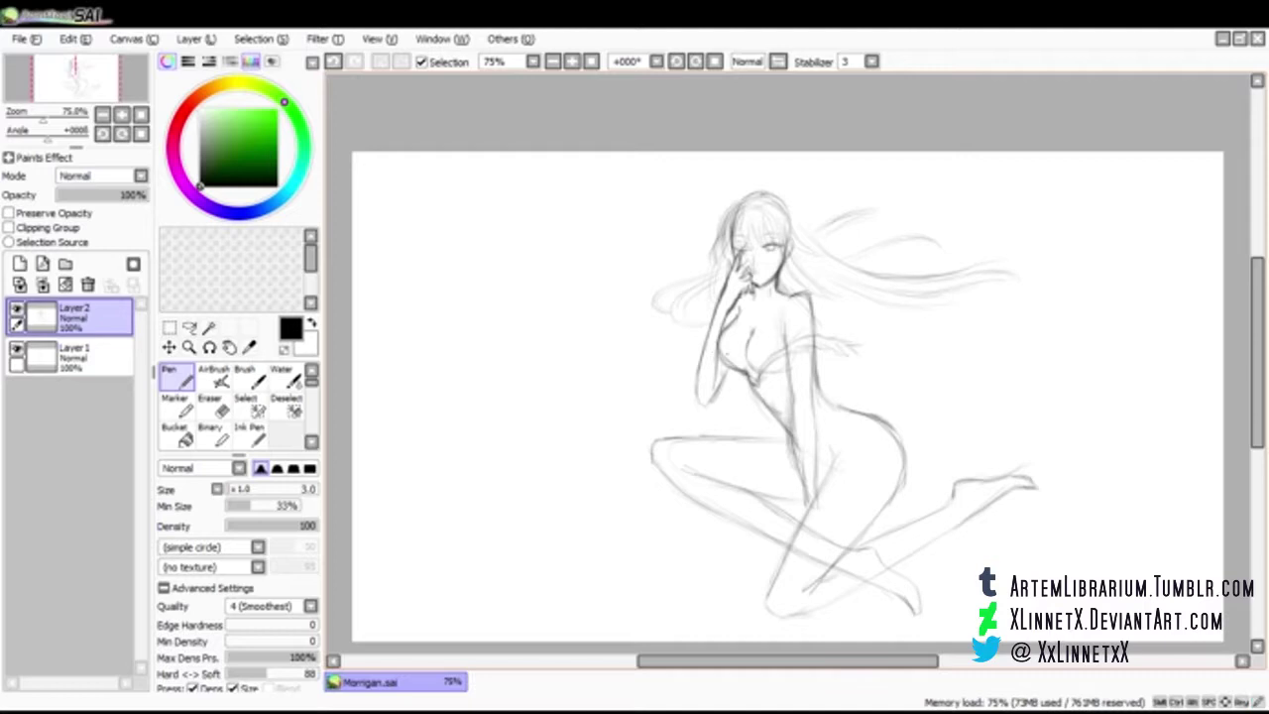
pyautogui.moveTo(708, 331); pyautogui.dragTo(688, 343)
pyautogui.moveTo(743, 276); pyautogui.dragTo(731, 305)
pyautogui.moveTo(819, 363)
pyautogui.mouseDown()
pyautogui.moveTo(903, 330)
pyautogui.moveTo(928, 299)
pyautogui.moveTo(936, 245)
pyautogui.mouseUp()
pyautogui.moveTo(934, 248); pyautogui.dragTo(942, 363)
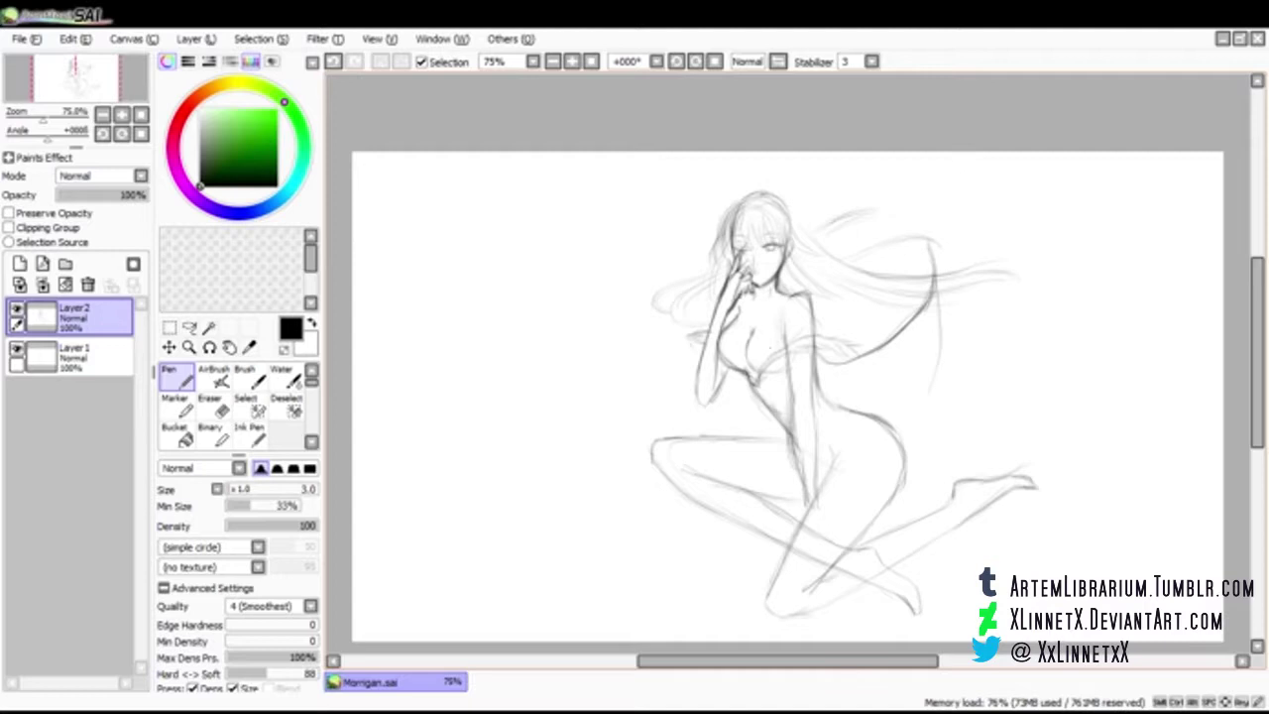
pyautogui.moveTo(708, 276); pyautogui.dragTo(686, 337)
pyautogui.moveTo(702, 274)
pyautogui.mouseDown()
pyautogui.moveTo(619, 310)
pyautogui.moveTo(501, 410)
pyautogui.mouseUp()
pyautogui.moveTo(676, 309); pyautogui.dragTo(612, 388)
pyautogui.hotkey('ctrl', 'z')
pyautogui.hotkey('ctrl', 'z')
pyautogui.hotkey('ctrl', 'z')
pyautogui.hotkey('ctrl', 'z')
pyautogui.hotkey('ctrl', 'z')
# Draw two long curved wing fingers spreading down behind her back and clean up the wing's joint
pyautogui.moveTo(816, 348)
pyautogui.mouseDown()
pyautogui.moveTo(911, 323)
pyautogui.moveTo(849, 360)
pyautogui.moveTo(934, 343)
pyautogui.moveTo(942, 289)
pyautogui.moveTo(1099, 424)
pyautogui.mouseUp()
pyautogui.moveTo(981, 367); pyautogui.dragTo(1032, 585)
pyautogui.press('e')
pyautogui.moveTo(880, 353); pyautogui.dragTo(918, 314)
pyautogui.press('n')
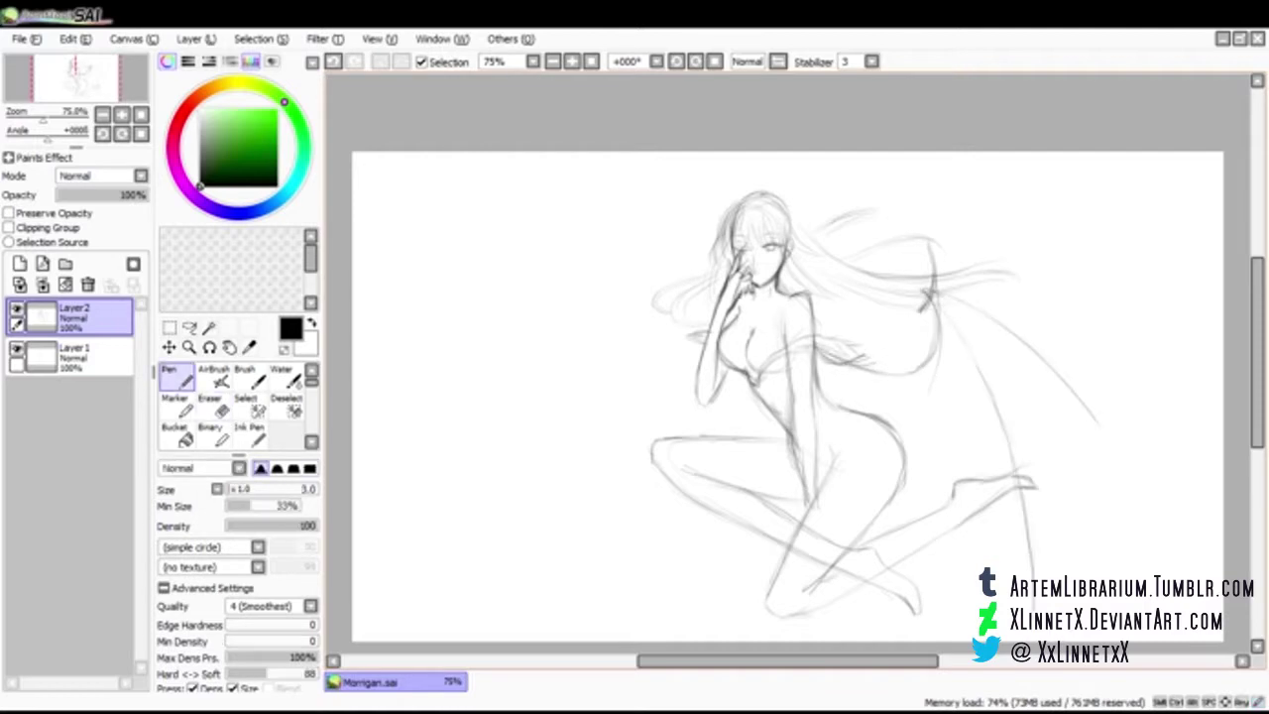
pyautogui.moveTo(612, 300); pyautogui.dragTo(545, 321)
pyautogui.moveTo(700, 349)
pyautogui.mouseDown()
pyautogui.moveTo(599, 313)
pyautogui.moveTo(626, 289)
pyautogui.mouseUp()
pyautogui.moveTo(538, 328); pyautogui.dragTo(384, 450)
pyautogui.moveTo(615, 300)
pyautogui.mouseDown()
pyautogui.moveTo(498, 462)
pyautogui.moveTo(440, 609)
pyautogui.mouseUp()
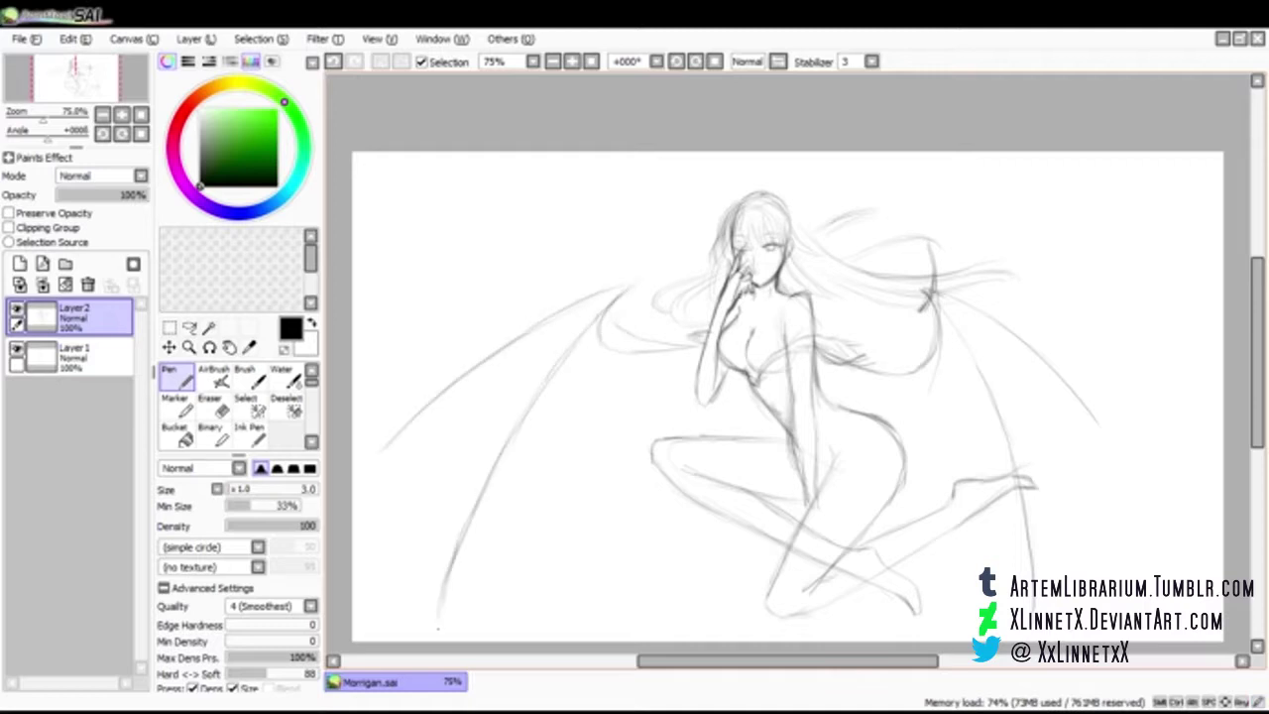
pyautogui.hotkey('ctrl', 'z')
pyautogui.hotkey('ctrl', 'z')
pyautogui.hotkey('ctrl', 'z')
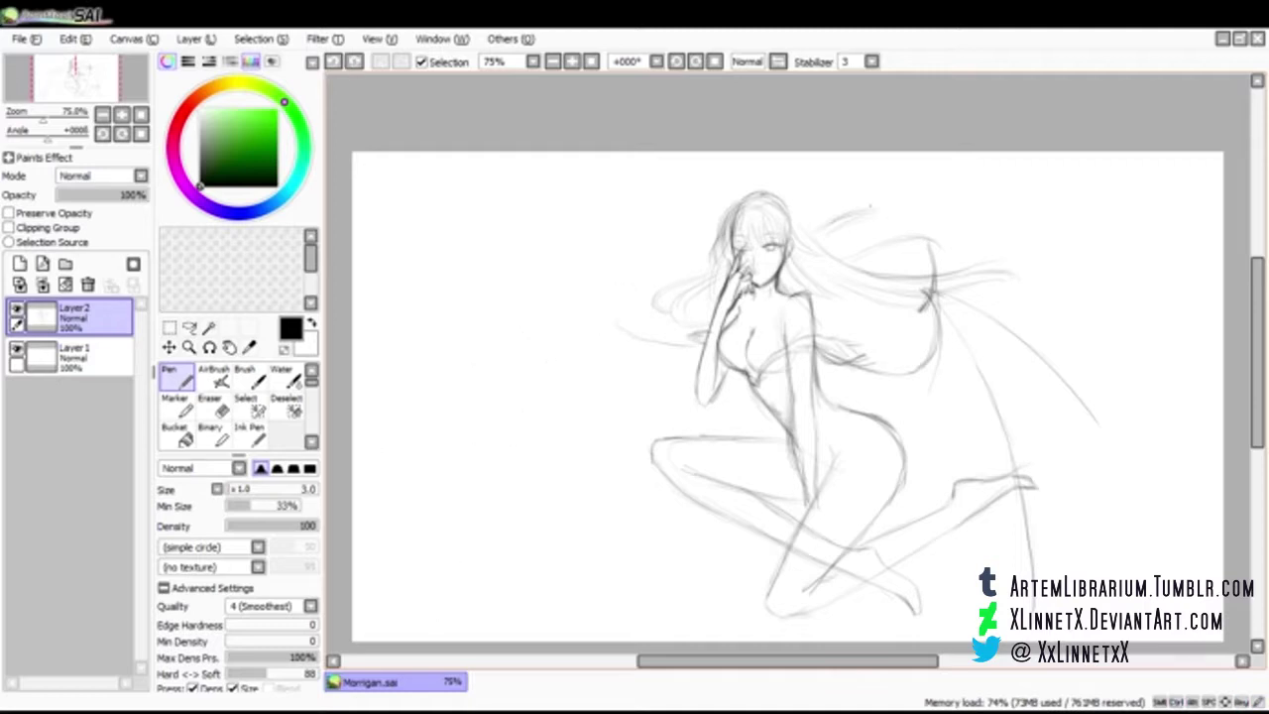
pyautogui.moveTo(655, 300)
pyautogui.mouseDown()
pyautogui.moveTo(438, 492)
pyautogui.moveTo(516, 595)
pyautogui.moveTo(573, 349)
pyautogui.moveTo(448, 470)
pyautogui.mouseUp()
pyautogui.moveTo(567, 443); pyautogui.dragTo(523, 587)
pyautogui.moveTo(554, 484); pyautogui.dragTo(515, 620)
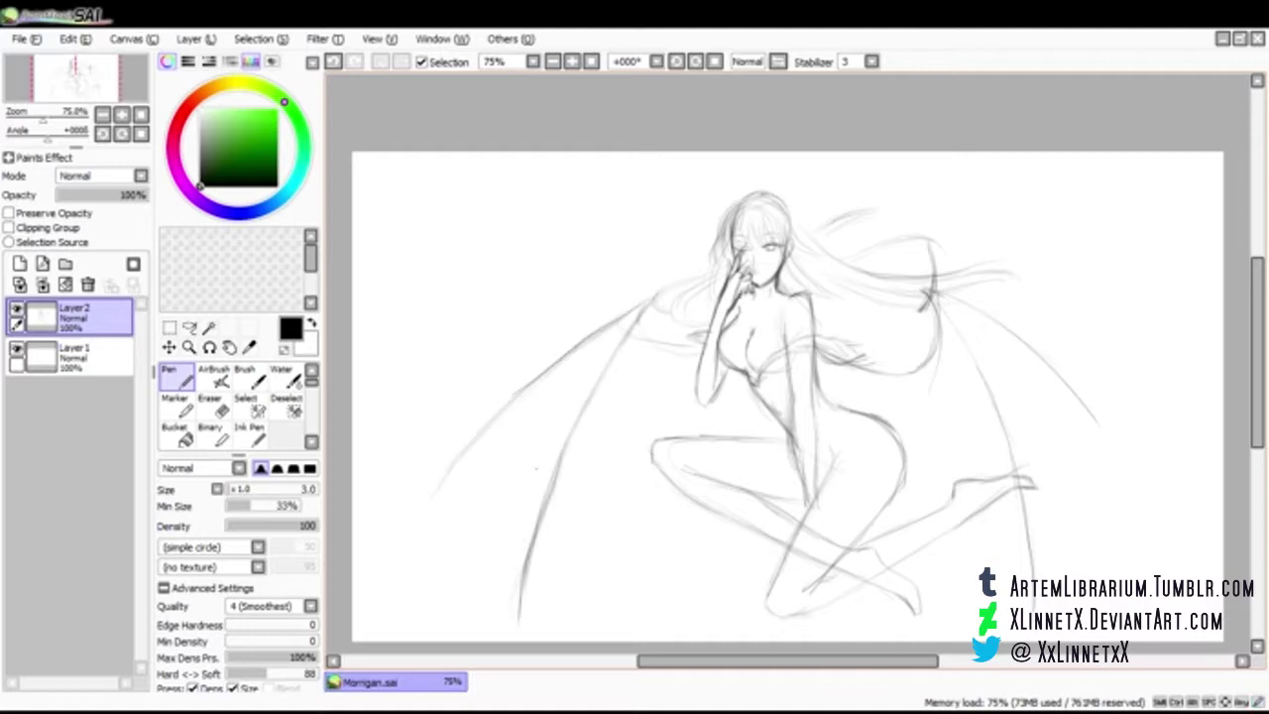
pyautogui.hotkey('ctrl', 'z')
pyautogui.hotkey('ctrl', 'z')
pyautogui.hotkey('ctrl', 'z')
pyautogui.hotkey('ctrl', 'z')
pyautogui.hotkey('ctrl', 'z')
pyautogui.hotkey('ctrl', 'z')
# Draw the long arched upper edge of the bat wing on the raised-hand side, sweeping down from the hair
pyautogui.moveTo(692, 244)
pyautogui.mouseDown()
pyautogui.moveTo(496, 329)
pyautogui.moveTo(416, 394)
pyautogui.mouseUp()
pyautogui.moveTo(704, 240); pyautogui.dragTo(629, 259)
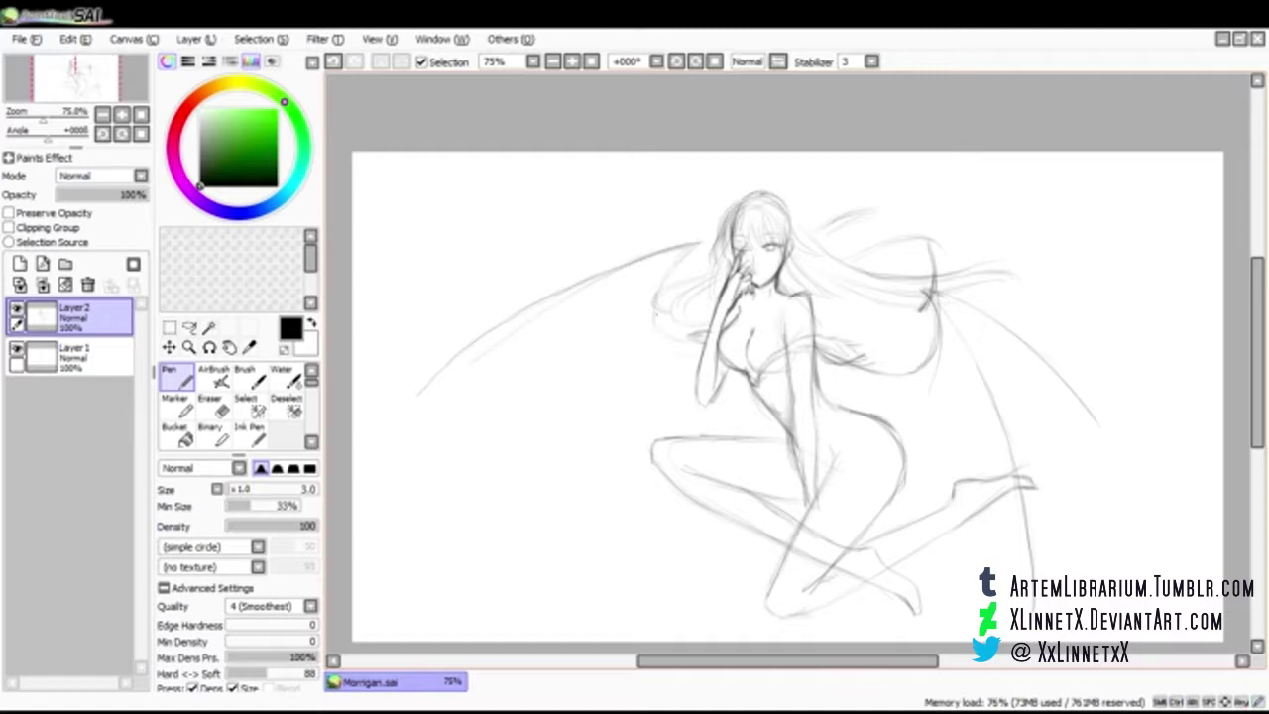
pyautogui.moveTo(619, 266)
pyautogui.mouseDown()
pyautogui.moveTo(444, 375)
pyautogui.moveTo(371, 474)
pyautogui.mouseUp()
pyautogui.moveTo(545, 301)
pyautogui.mouseDown()
pyautogui.moveTo(416, 408)
pyautogui.moveTo(361, 547)
pyautogui.mouseUp()
# Draw the scalloped lower edge and pointed tips of the wing on the raised-hand side
pyautogui.moveTo(373, 472)
pyautogui.mouseDown()
pyautogui.moveTo(359, 557)
pyautogui.moveTo(426, 446)
pyautogui.moveTo(510, 377)
pyautogui.moveTo(480, 468)
pyautogui.moveTo(625, 344)
pyautogui.moveTo(613, 437)
pyautogui.mouseUp()
pyautogui.moveTo(650, 383); pyautogui.dragTo(617, 432)
pyautogui.moveTo(639, 390)
pyautogui.mouseDown()
pyautogui.moveTo(698, 372)
pyautogui.moveTo(617, 433)
pyautogui.moveTo(624, 346)
pyautogui.moveTo(624, 357)
pyautogui.mouseUp()
pyautogui.press('e')
pyautogui.press('n')
pyautogui.moveTo(512, 415)
pyautogui.mouseDown()
pyautogui.moveTo(482, 472)
pyautogui.moveTo(621, 353)
pyautogui.moveTo(486, 453)
pyautogui.mouseUp()
pyautogui.moveTo(560, 379); pyautogui.dragTo(484, 460)
pyautogui.moveTo(520, 410); pyautogui.dragTo(482, 477)
pyautogui.moveTo(482, 477)
pyautogui.mouseDown()
pyautogui.moveTo(515, 381)
pyautogui.moveTo(391, 496)
pyautogui.moveTo(366, 593)
pyautogui.moveTo(378, 611)
pyautogui.mouseUp()
pyautogui.moveTo(368, 486); pyautogui.dragTo(358, 573)
# Outline the wing behind her back with a darker upper edge, outer points and a scalloped outer membrane
pyautogui.moveTo(893, 260); pyautogui.dragTo(975, 367)
pyautogui.moveTo(860, 248)
pyautogui.mouseDown()
pyautogui.moveTo(938, 305)
pyautogui.moveTo(928, 292)
pyautogui.mouseUp()
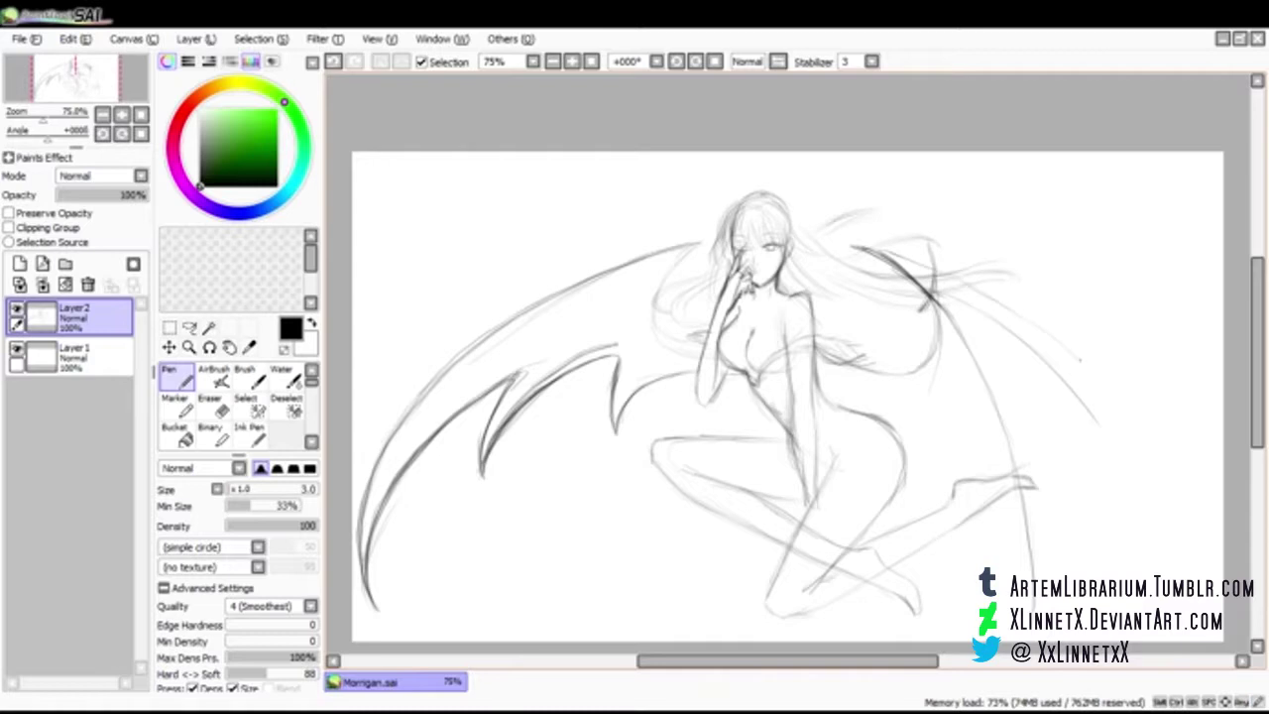
pyautogui.moveTo(1031, 526)
pyautogui.mouseDown()
pyautogui.moveTo(1025, 621)
pyautogui.moveTo(1035, 607)
pyautogui.mouseUp()
pyautogui.moveTo(1047, 392)
pyautogui.mouseDown()
pyautogui.moveTo(1031, 613)
pyautogui.moveTo(1051, 478)
pyautogui.mouseUp()
pyautogui.moveTo(1033, 367); pyautogui.dragTo(1046, 456)
pyautogui.moveTo(1050, 395)
pyautogui.mouseDown()
pyautogui.moveTo(1084, 413)
pyautogui.moveTo(1098, 456)
pyautogui.mouseUp()
pyautogui.moveTo(1076, 375); pyautogui.dragTo(1100, 459)
pyautogui.moveTo(1037, 315); pyautogui.dragTo(1089, 391)
pyautogui.moveTo(992, 299); pyautogui.dragTo(1068, 359)
pyautogui.moveTo(938, 272)
pyautogui.mouseDown()
pyautogui.moveTo(1055, 343)
pyautogui.moveTo(1094, 409)
pyautogui.mouseUp()
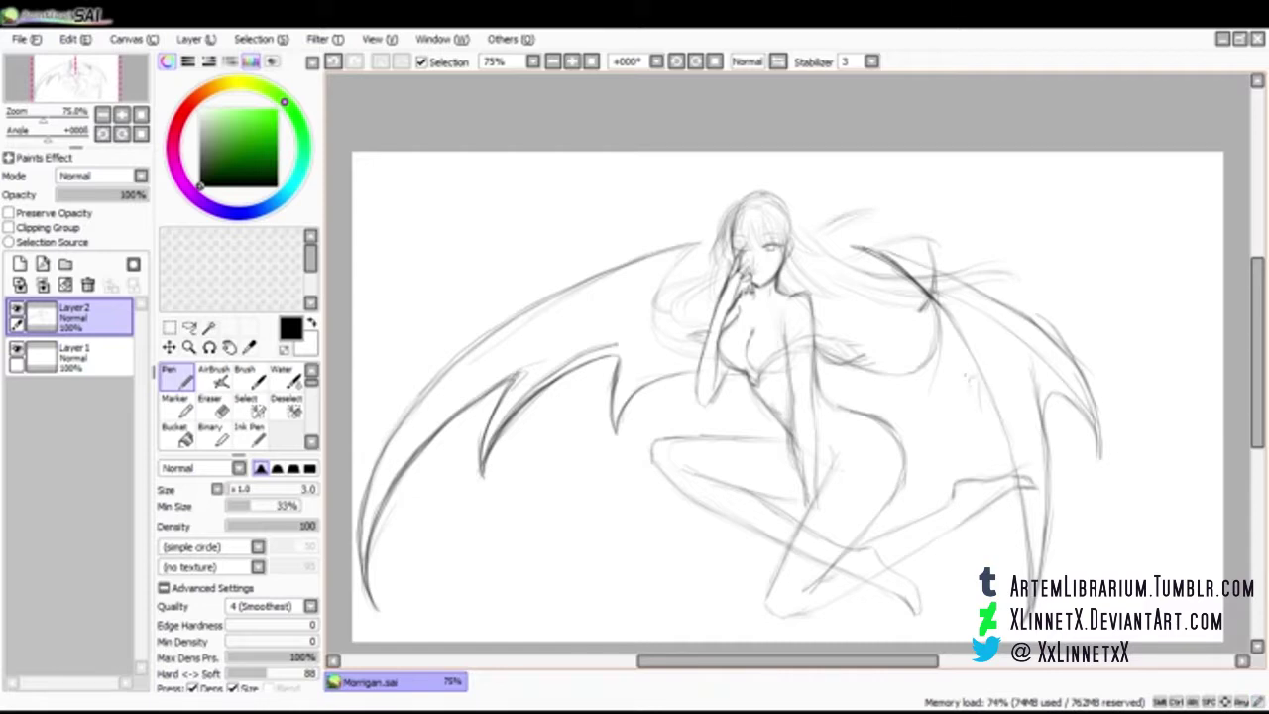
# Sketch the inner scalloped membrane of the wing behind her back, and erase stray lines beside it
pyautogui.moveTo(968, 384); pyautogui.dragTo(954, 446)
pyautogui.moveTo(962, 413); pyautogui.dragTo(949, 450)
pyautogui.moveTo(817, 365)
pyautogui.mouseDown()
pyautogui.moveTo(904, 392)
pyautogui.moveTo(958, 452)
pyautogui.mouseUp()
pyautogui.press('e')
pyautogui.press('n')
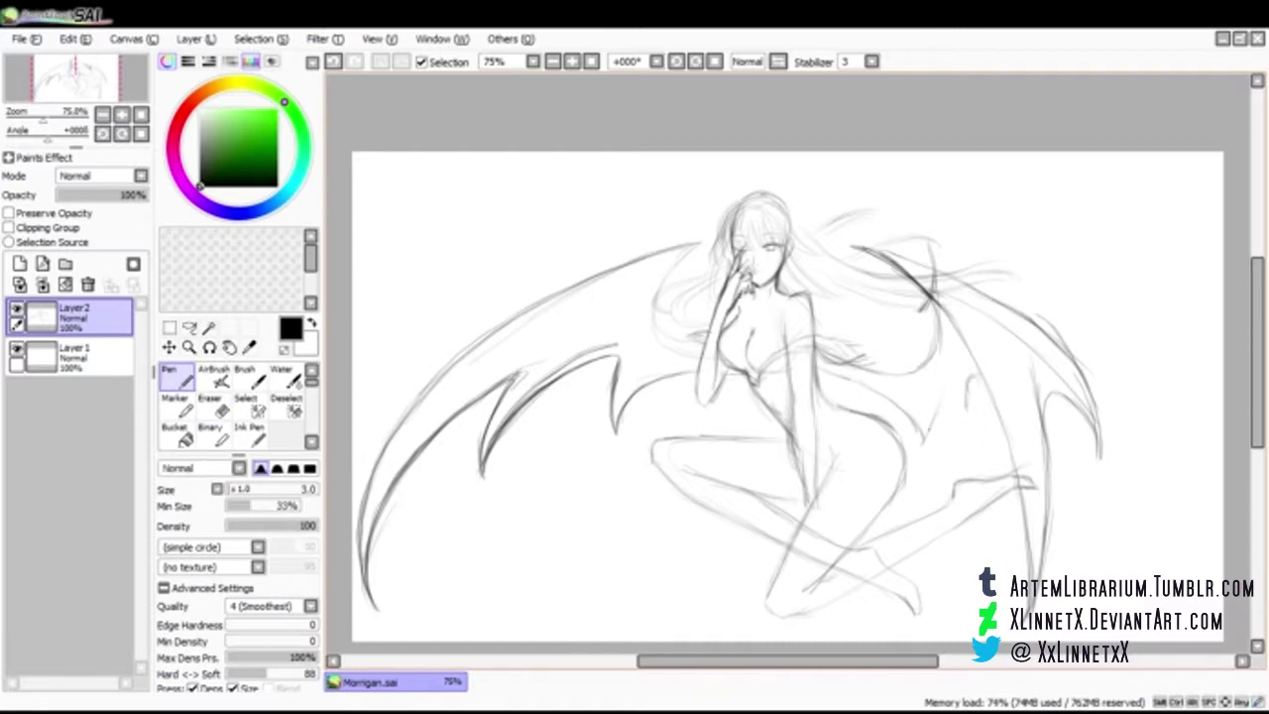
pyautogui.press('e')
pyautogui.moveTo(947, 374)
pyautogui.mouseDown()
pyautogui.moveTo(959, 502)
pyautogui.moveTo(938, 366)
pyautogui.moveTo(967, 409)
pyautogui.mouseUp()
pyautogui.moveTo(942, 355); pyautogui.dragTo(946, 363)
pyautogui.press('n')
# Draw the base and curved outer edge of a small bat wing on the near side of the head
pyautogui.scroll(2, 784, 216)
pyautogui.moveTo(1258, 343); pyautogui.dragTo(1257, 326)
pyautogui.moveTo(777, 262); pyautogui.dragTo(795, 218)
pyautogui.moveTo(775, 230); pyautogui.dragTo(810, 221)
pyautogui.moveTo(777, 268); pyautogui.dragTo(807, 270)
pyautogui.moveTo(801, 264); pyautogui.dragTo(811, 309)
pyautogui.moveTo(779, 228)
pyautogui.mouseDown()
pyautogui.moveTo(905, 303)
pyautogui.moveTo(898, 342)
pyautogui.mouseUp()
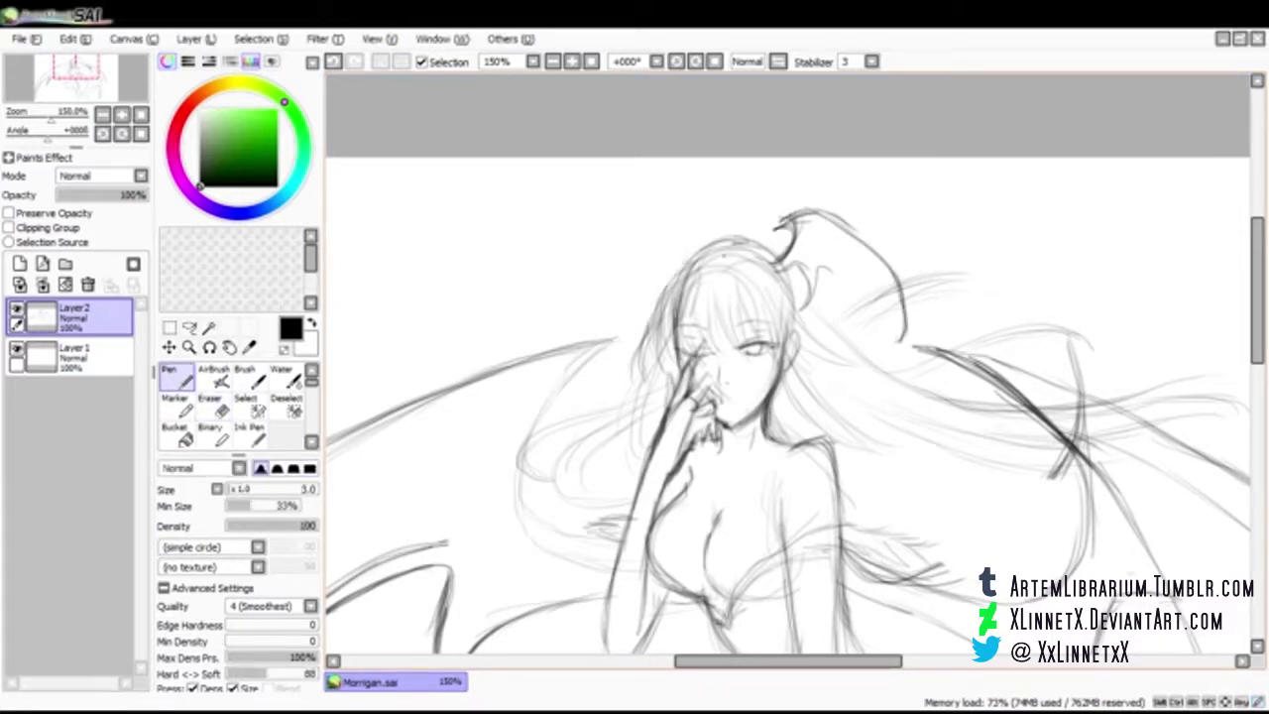
# Outline a matching small bat wing on the far side of the head with pointed outer tips
pyautogui.moveTo(704, 251)
pyautogui.mouseDown()
pyautogui.moveTo(652, 325)
pyautogui.moveTo(716, 226)
pyautogui.moveTo(549, 292)
pyautogui.mouseUp()
pyautogui.moveTo(626, 228)
pyautogui.mouseDown()
pyautogui.moveTo(552, 298)
pyautogui.moveTo(585, 342)
pyautogui.mouseUp()
pyautogui.moveTo(579, 260)
pyautogui.mouseDown()
pyautogui.moveTo(583, 337)
pyautogui.moveTo(573, 299)
pyautogui.mouseUp()
pyautogui.moveTo(585, 263); pyautogui.dragTo(550, 311)
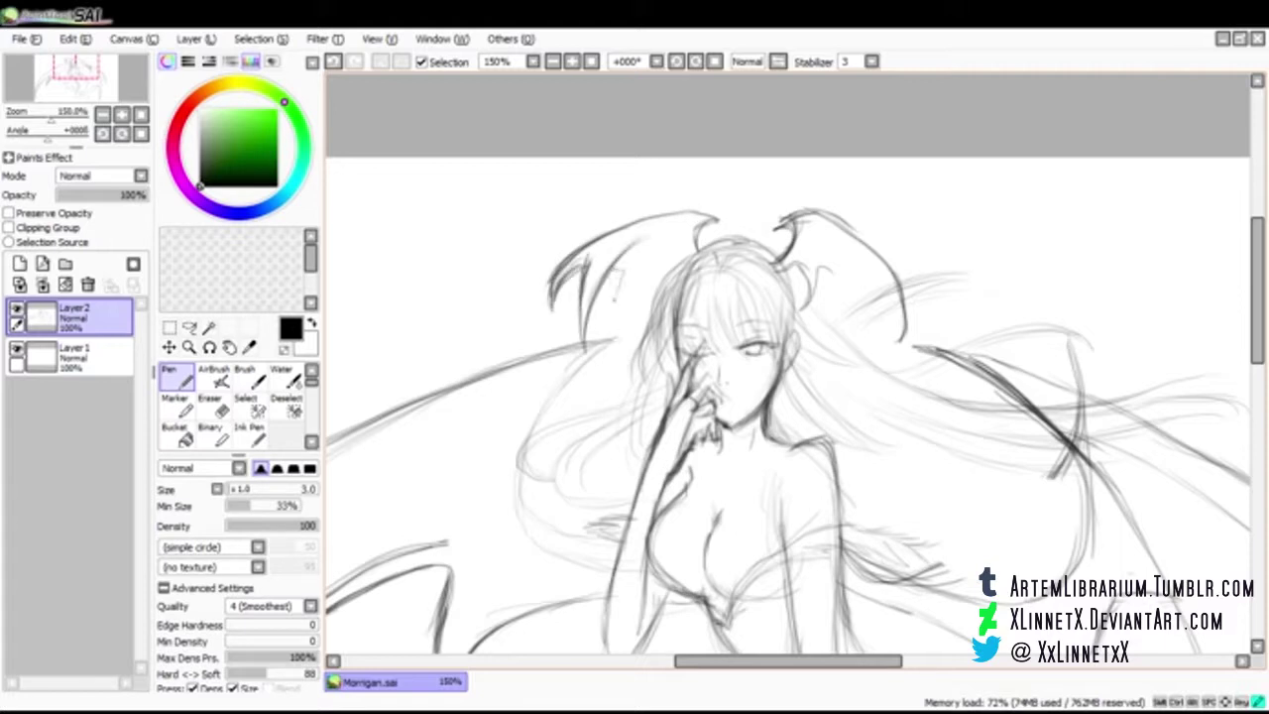
# Erase stray lines in the far-side head wing, and redraw its upper edge, inner points and ribs
pyautogui.press('e')
pyautogui.moveTo(689, 257)
pyautogui.mouseDown()
pyautogui.moveTo(631, 287)
pyautogui.moveTo(623, 309)
pyautogui.moveTo(661, 294)
pyautogui.moveTo(628, 300)
pyautogui.mouseUp()
pyautogui.press('n')
pyautogui.moveTo(693, 220); pyautogui.dragTo(590, 300)
pyautogui.moveTo(716, 218); pyautogui.dragTo(641, 238)
pyautogui.moveTo(705, 224); pyautogui.dragTo(698, 250)
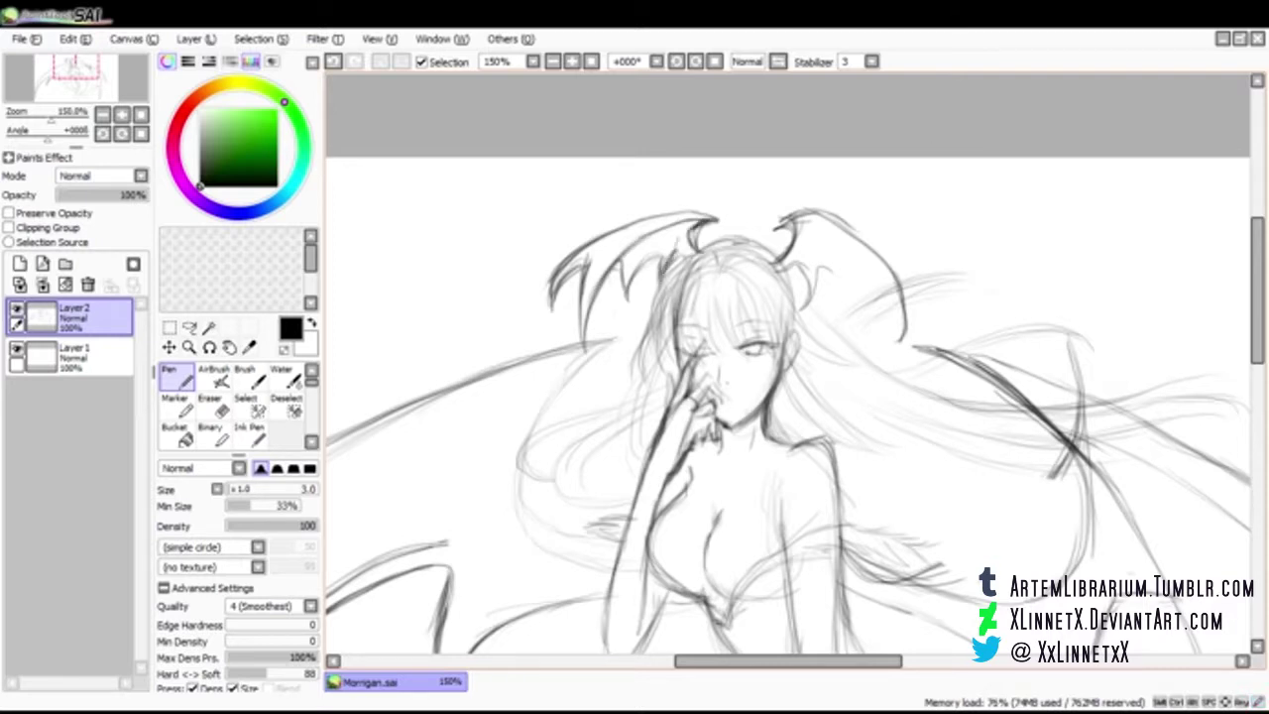
pyautogui.moveTo(659, 244); pyautogui.dragTo(628, 298)
pyautogui.moveTo(669, 228); pyautogui.dragTo(629, 276)
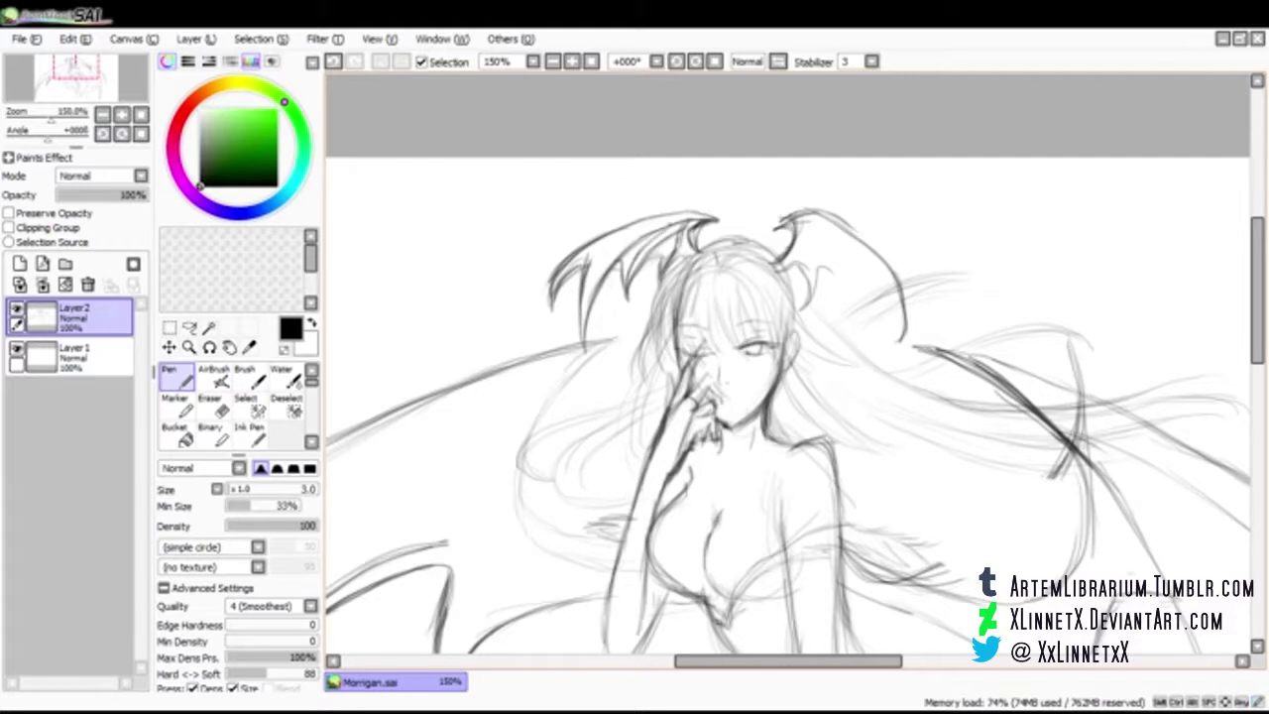
# Erase the near-side head wing's upper edge and redraw the wing with pointed scallops and ribs
pyautogui.press('e')
pyautogui.moveTo(782, 215); pyautogui.dragTo(892, 269)
pyautogui.press('n')
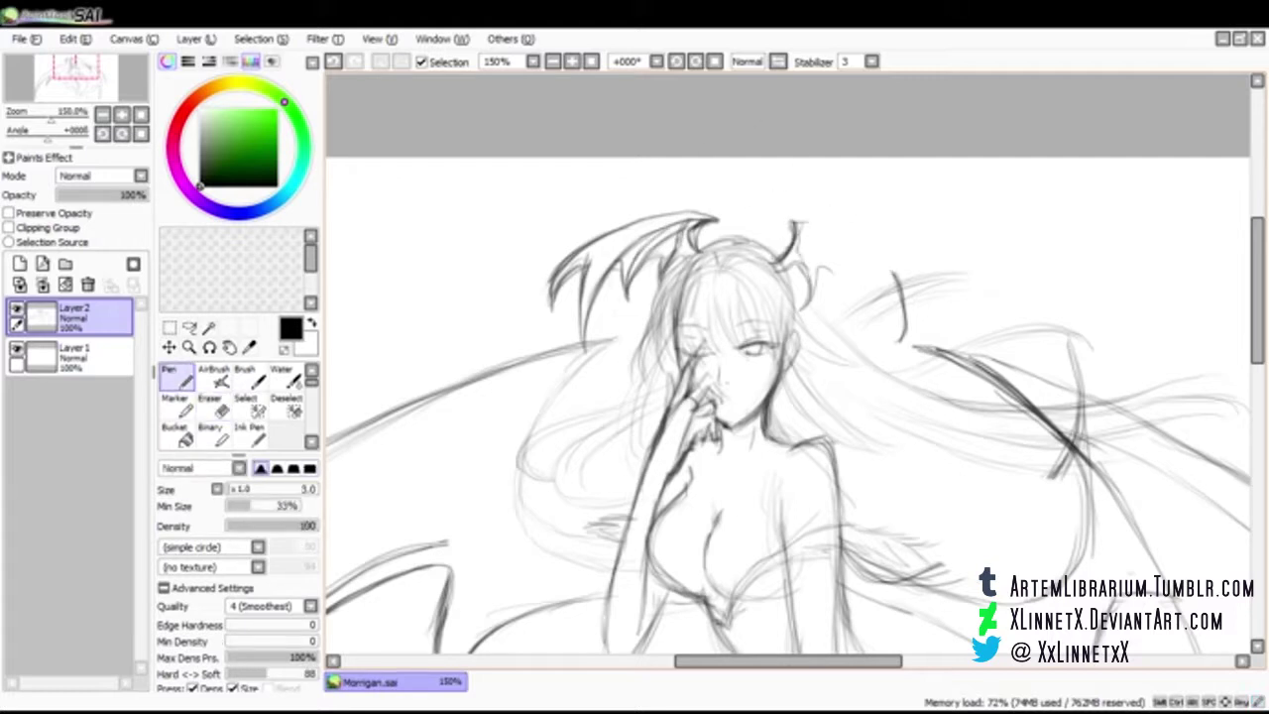
pyautogui.moveTo(782, 224)
pyautogui.mouseDown()
pyautogui.moveTo(837, 234)
pyautogui.moveTo(904, 303)
pyautogui.mouseUp()
pyautogui.moveTo(848, 272); pyautogui.dragTo(863, 359)
pyautogui.moveTo(900, 291); pyautogui.dragTo(858, 353)
pyautogui.moveTo(906, 298); pyautogui.dragTo(886, 343)
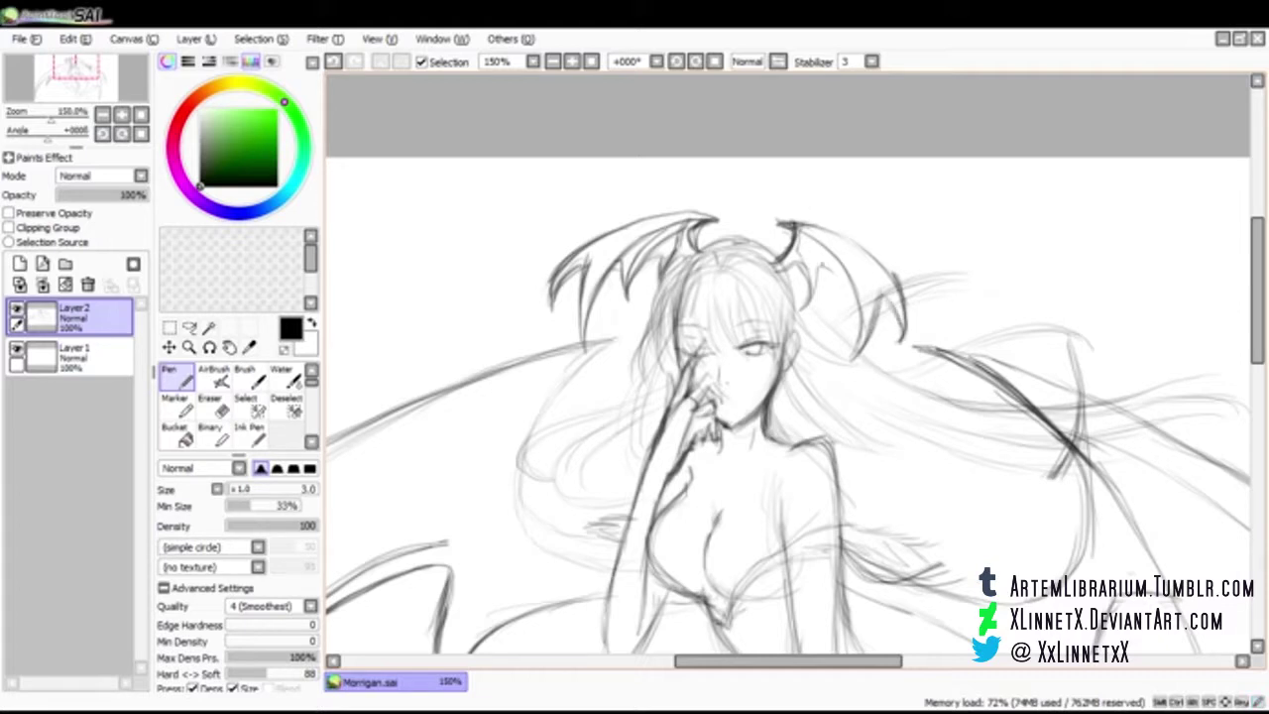
pyautogui.moveTo(819, 238); pyautogui.dragTo(851, 303)
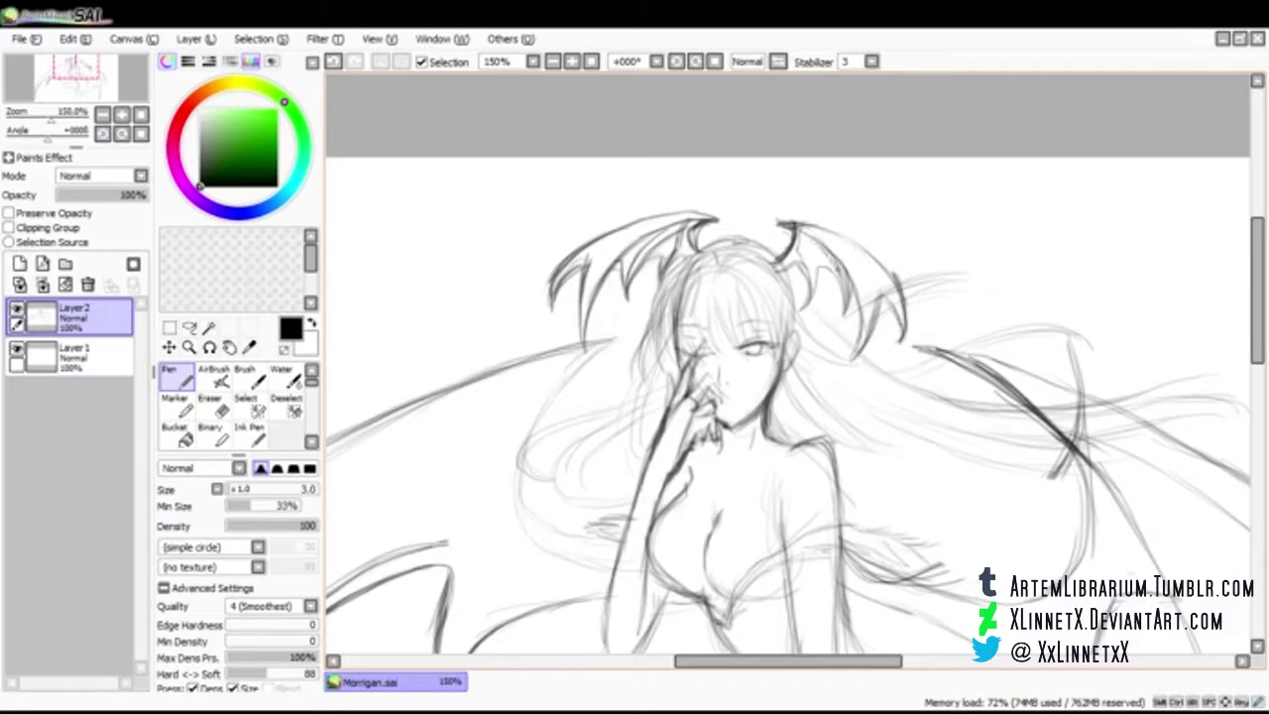
# Rework the innermost point of the large wing on the raised-hand side, and draw its finger up toward the hair
pyautogui.click(552, 61)
pyautogui.click(552, 61)
pyautogui.moveTo(1257, 332); pyautogui.dragTo(1257, 373)
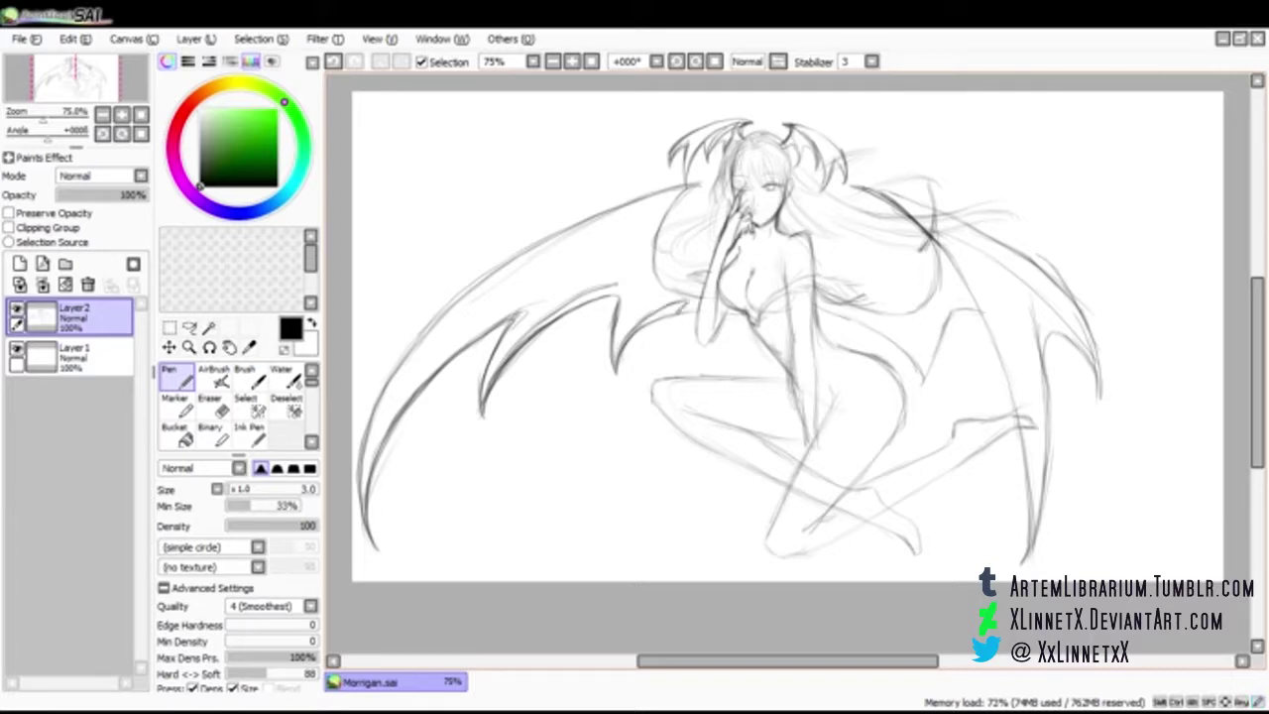
pyautogui.moveTo(612, 323); pyautogui.dragTo(615, 373)
pyautogui.moveTo(589, 301)
pyautogui.mouseDown()
pyautogui.moveTo(616, 370)
pyautogui.moveTo(569, 292)
pyautogui.mouseUp()
pyautogui.press('e')
pyautogui.press('n')
pyautogui.moveTo(680, 298); pyautogui.dragTo(616, 361)
pyautogui.moveTo(652, 271); pyautogui.dragTo(617, 353)
# Darken the middle point of the large wing on the raised-hand side, and extend its finger to the upper edge
pyautogui.moveTo(647, 256)
pyautogui.mouseDown()
pyautogui.moveTo(509, 353)
pyautogui.moveTo(478, 414)
pyautogui.mouseUp()
pyautogui.moveTo(490, 343)
pyautogui.mouseDown()
pyautogui.moveTo(472, 407)
pyautogui.moveTo(436, 379)
pyautogui.moveTo(543, 294)
pyautogui.mouseUp()
pyautogui.press('e')
pyautogui.press('n')
pyautogui.moveTo(493, 376); pyautogui.dragTo(534, 304)
pyautogui.moveTo(484, 397)
pyautogui.mouseDown()
pyautogui.moveTo(509, 341)
pyautogui.moveTo(574, 266)
pyautogui.mouseUp()
pyautogui.moveTo(523, 319); pyautogui.dragTo(592, 246)
pyautogui.moveTo(545, 296); pyautogui.dragTo(610, 232)
# Draw the outer finger of the wing on the raised-hand side, running inside its upper edge to the outer tip
pyautogui.moveTo(553, 281)
pyautogui.mouseDown()
pyautogui.moveTo(623, 224)
pyautogui.moveTo(439, 339)
pyautogui.mouseUp()
pyautogui.moveTo(498, 288)
pyautogui.mouseDown()
pyautogui.moveTo(395, 396)
pyautogui.moveTo(363, 490)
pyautogui.mouseUp()
pyautogui.moveTo(383, 411); pyautogui.dragTo(363, 522)
pyautogui.moveTo(625, 216); pyautogui.dragTo(504, 284)
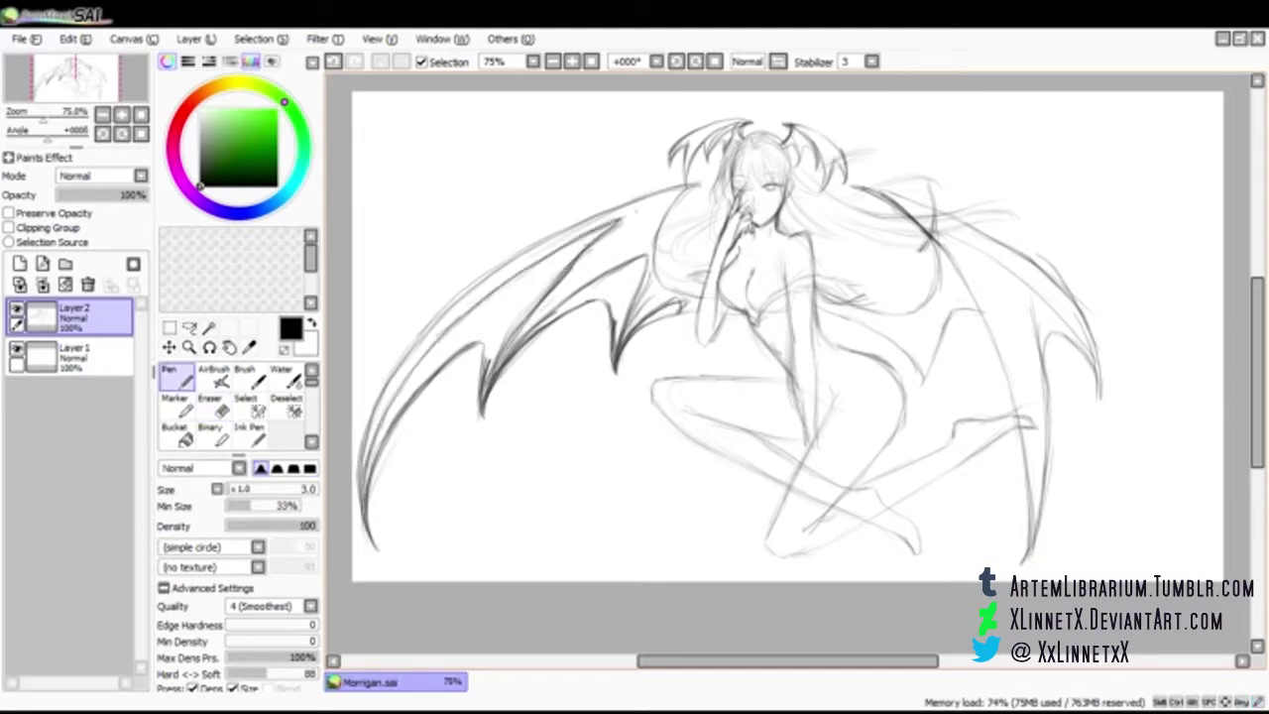
# Extend the middle finger of the raised-hand-side wing to the upper edge, and clean up and redraw the outer finger
pyautogui.moveTo(653, 212); pyautogui.dragTo(554, 288)
pyautogui.moveTo(614, 234); pyautogui.dragTo(551, 289)
pyautogui.press('e')
pyautogui.moveTo(624, 218); pyautogui.dragTo(551, 283)
pyautogui.moveTo(613, 213); pyautogui.dragTo(414, 343)
pyautogui.press('n')
pyautogui.moveTo(452, 303); pyautogui.dragTo(377, 399)
# Erase the rough edge at the middle point of the raised-hand-side wing and redraw its finger down to the tip
pyautogui.press('e')
pyautogui.moveTo(485, 351); pyautogui.dragTo(484, 381)
pyautogui.press('n')
pyautogui.moveTo(601, 244); pyautogui.dragTo(483, 416)
# Clean up the innermost point of the raised-hand-side wing and redraw both of its sides down to the tip
pyautogui.press('e')
pyautogui.moveTo(612, 316); pyautogui.dragTo(614, 372)
pyautogui.press('n')
pyautogui.moveTo(584, 289)
pyautogui.mouseDown()
pyautogui.moveTo(645, 256)
pyautogui.moveTo(617, 363)
pyautogui.mouseUp()
pyautogui.moveTo(633, 298); pyautogui.dragTo(614, 381)
pyautogui.moveTo(621, 345)
pyautogui.mouseDown()
pyautogui.moveTo(680, 302)
pyautogui.moveTo(639, 311)
pyautogui.moveTo(615, 367)
pyautogui.mouseUp()
pyautogui.press('e')
pyautogui.press('n')
pyautogui.press('e')
pyautogui.press('n')
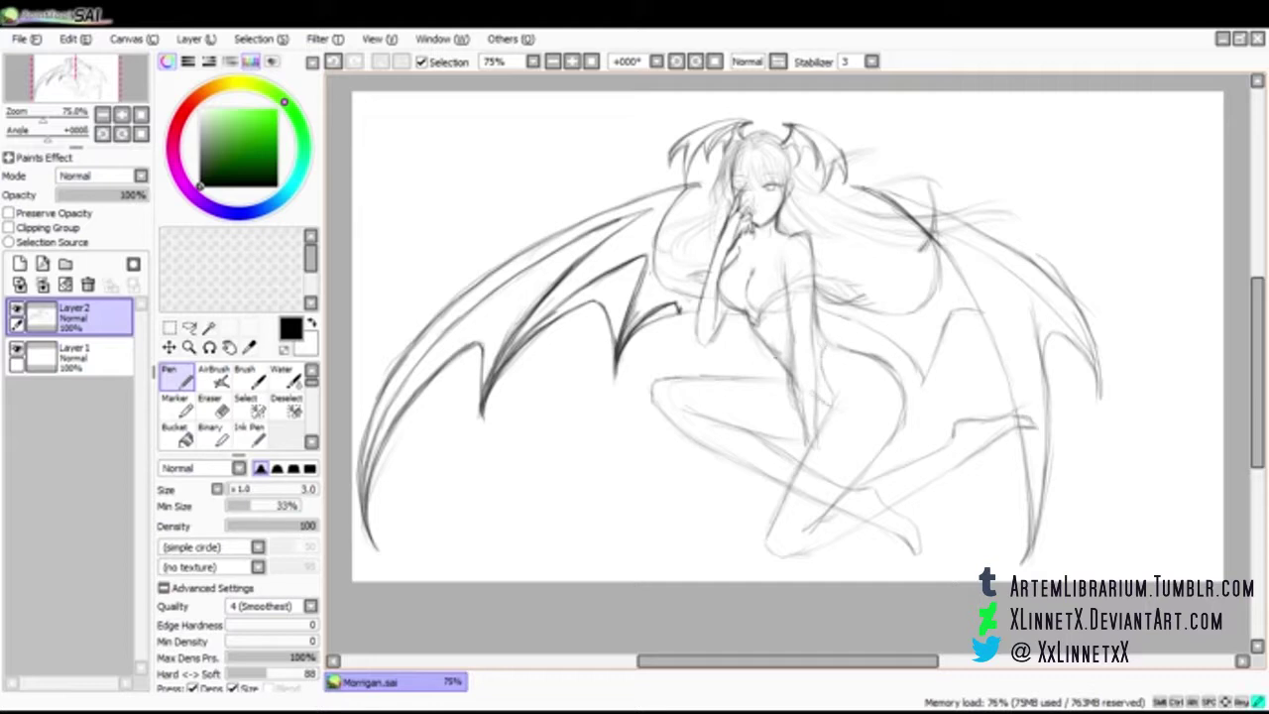
# Redraw the upper thigh line beside the supporting arm and sketch high heels on both feet
pyautogui.moveTo(840, 387); pyautogui.dragTo(807, 458)
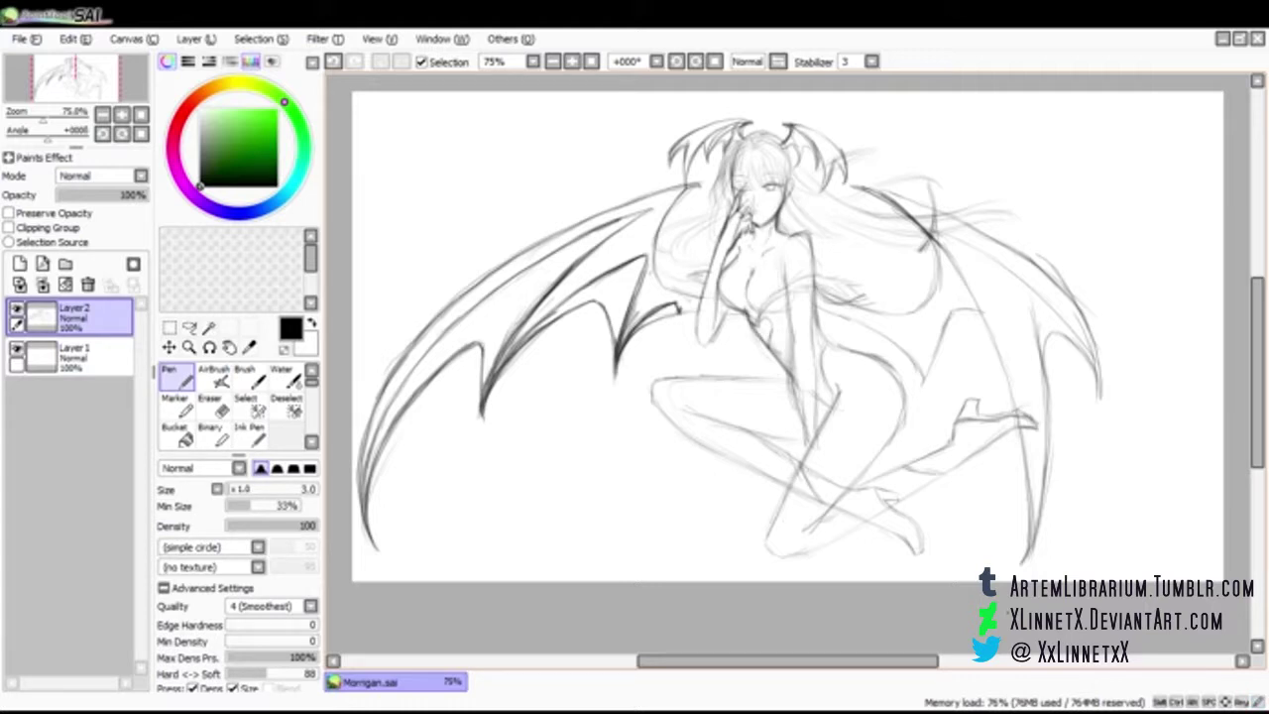
pyautogui.scroll(1, 678, 310)
pyautogui.scroll(3, 670, 369)
pyautogui.moveTo(666, 164)
pyautogui.mouseDown()
pyautogui.moveTo(669, 368)
pyautogui.moveTo(710, 363)
pyautogui.mouseUp()
pyautogui.hotkey('ctrl', 'z')
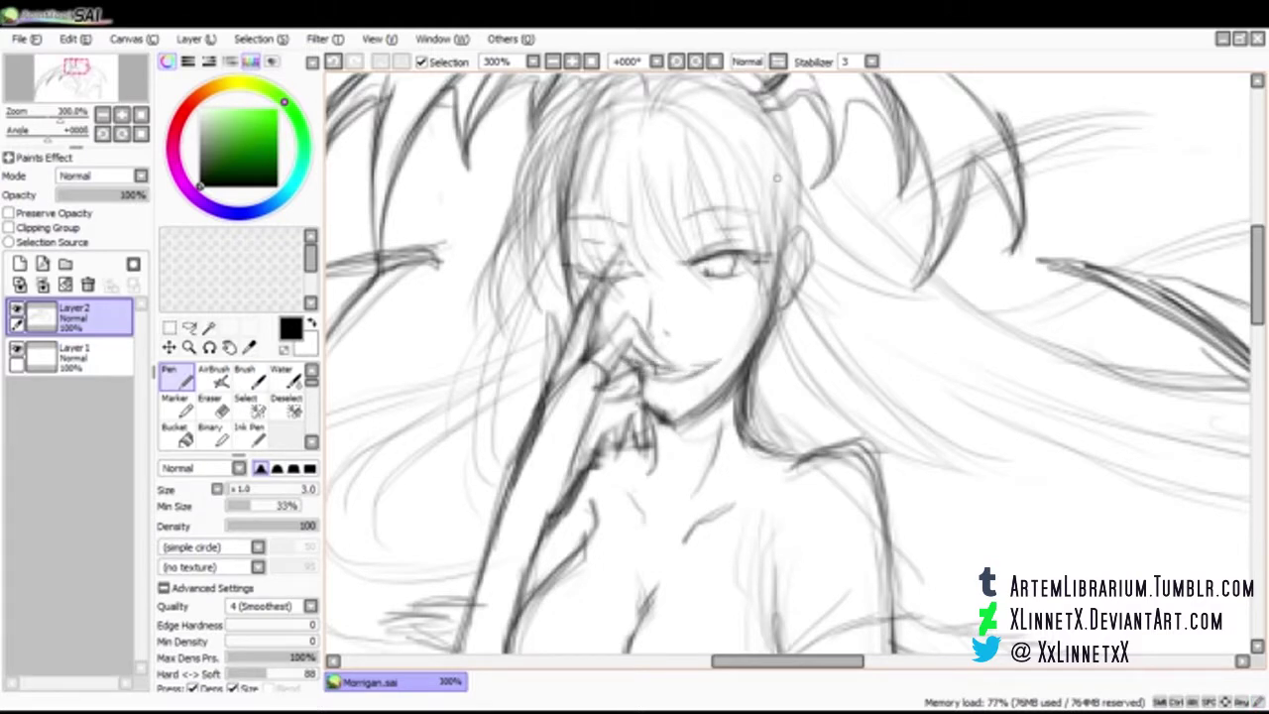
pyautogui.scroll(-4, 777, 178)
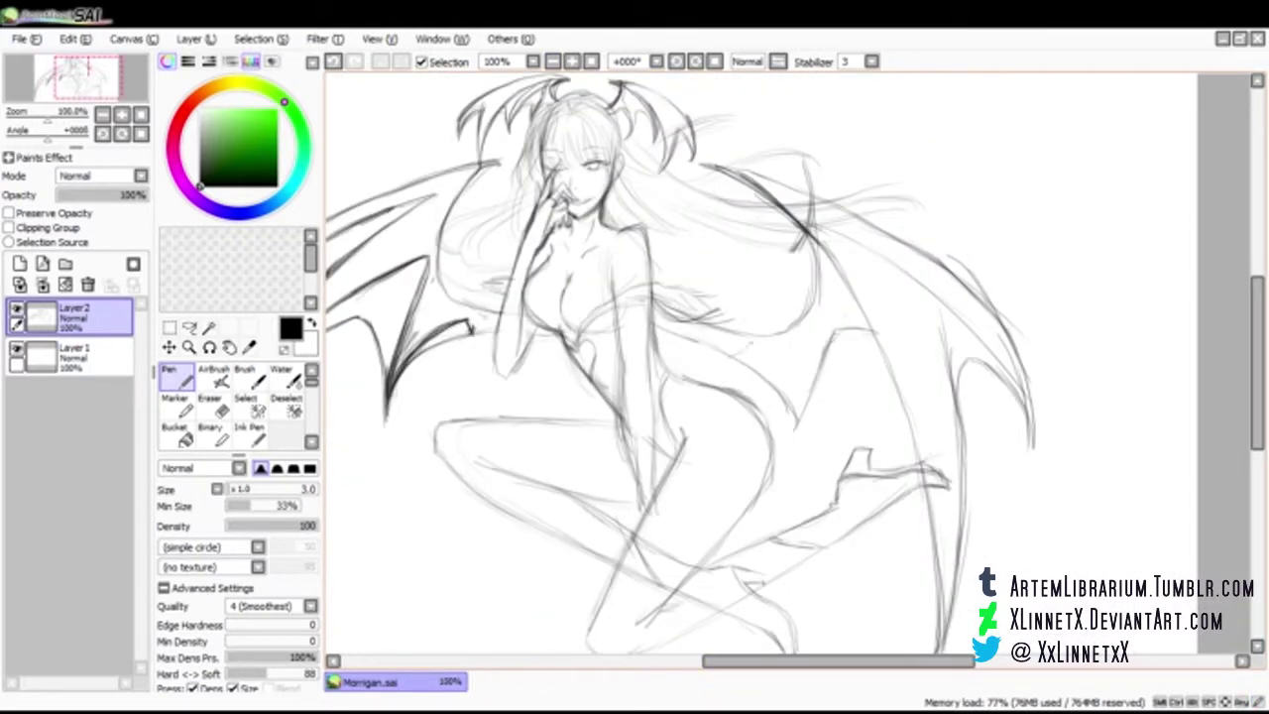
# Draw the inner scalloped point of the large wing behind her hip, and strengthen the hair's outer curve above it
pyautogui.moveTo(785, 350)
pyautogui.mouseDown()
pyautogui.moveTo(798, 418)
pyautogui.moveTo(762, 343)
pyautogui.moveTo(749, 357)
pyautogui.mouseUp()
pyautogui.moveTo(797, 425)
pyautogui.mouseDown()
pyautogui.moveTo(810, 323)
pyautogui.moveTo(829, 312)
pyautogui.mouseUp()
pyautogui.moveTo(815, 235); pyautogui.dragTo(763, 333)
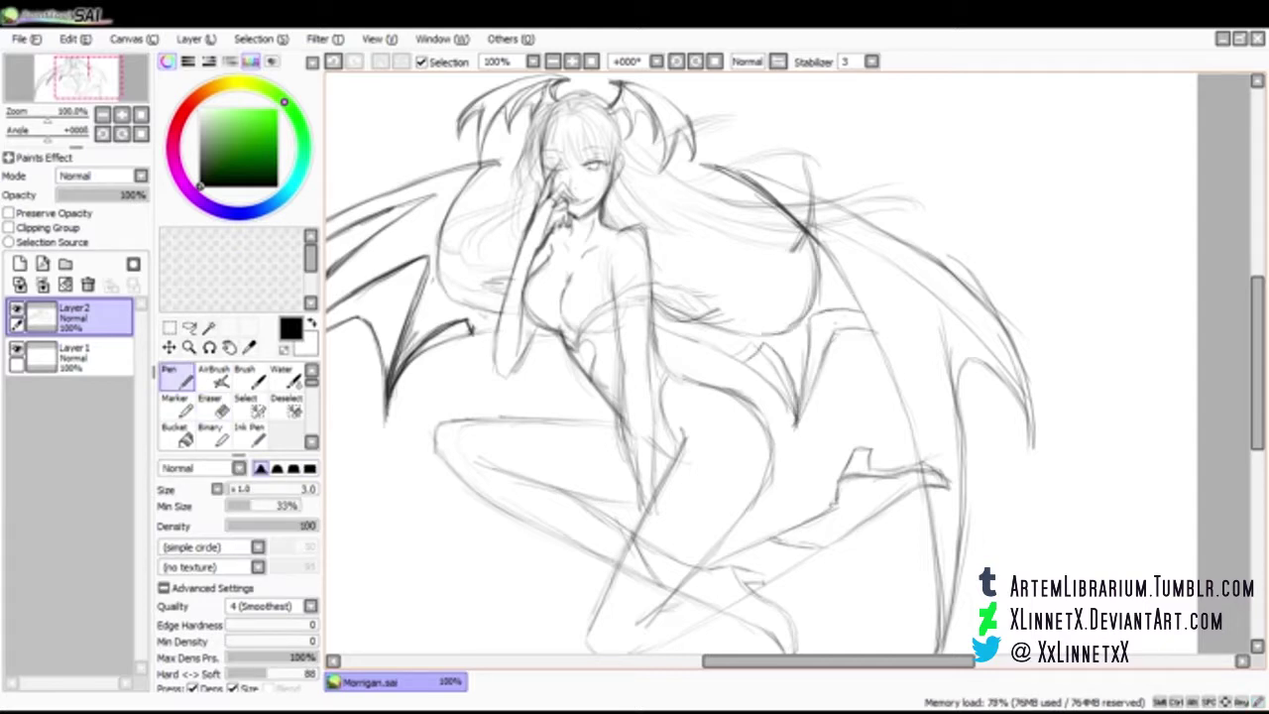
# Clean up the finger and upper edge of the wing behind her hair, and add long hair strands past the shoulder
pyautogui.press('e')
pyautogui.moveTo(819, 222); pyautogui.dragTo(954, 410)
pyautogui.press('n')
pyautogui.moveTo(759, 189)
pyautogui.mouseDown()
pyautogui.moveTo(734, 172)
pyautogui.moveTo(805, 190)
pyautogui.mouseUp()
pyautogui.moveTo(706, 163); pyautogui.dragTo(732, 171)
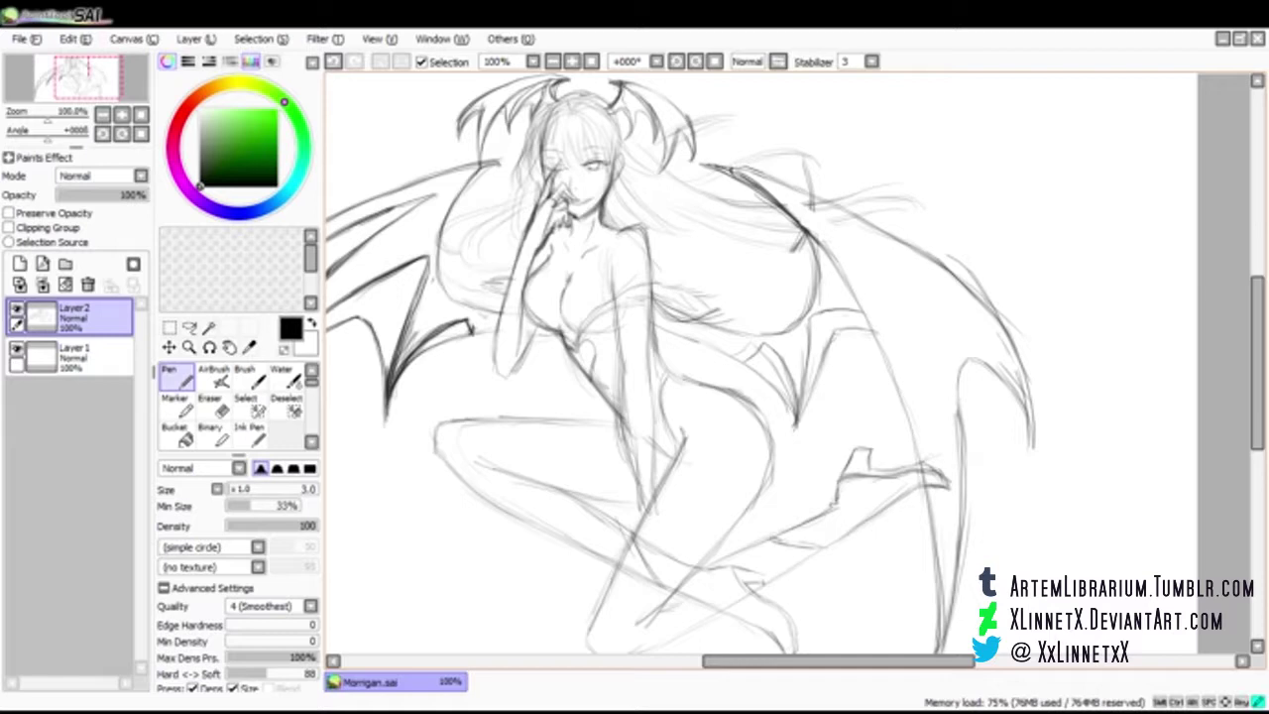
pyautogui.moveTo(613, 199)
pyautogui.mouseDown()
pyautogui.moveTo(617, 275)
pyautogui.moveTo(647, 306)
pyautogui.mouseUp()
pyautogui.moveTo(617, 204); pyautogui.dragTo(660, 310)
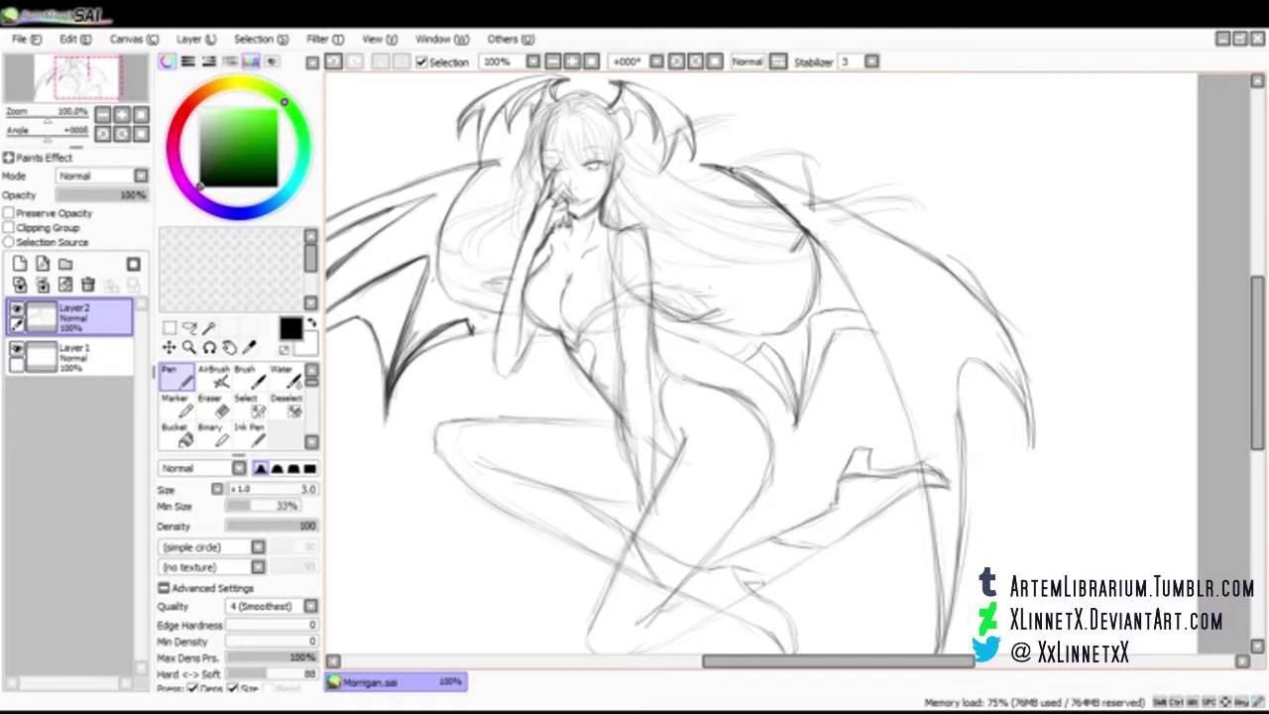
# Name the drawing layer sketch and fade it to 39% opacity, with a size 2 Brush ready on a new layer above
pyautogui.press('pagedown')
pyautogui.moveTo(817, 661); pyautogui.dragTo(774, 654)
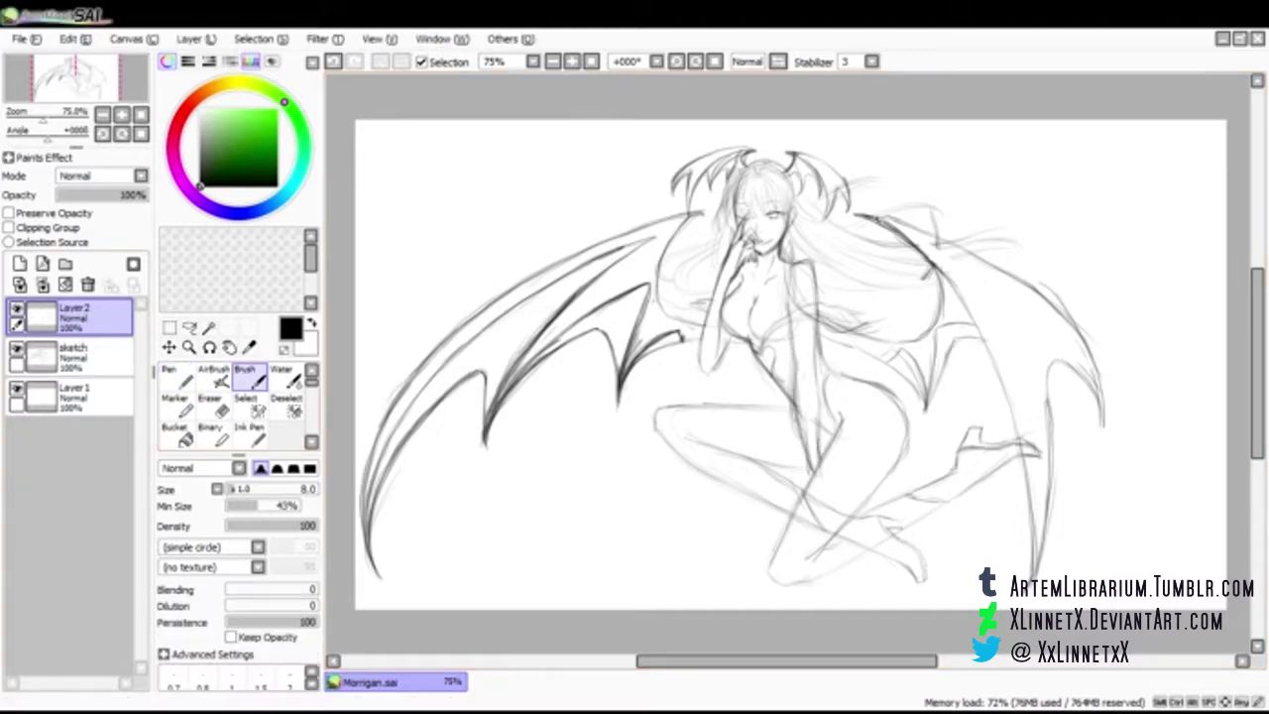
pyautogui.scroll(3, 795, 217)
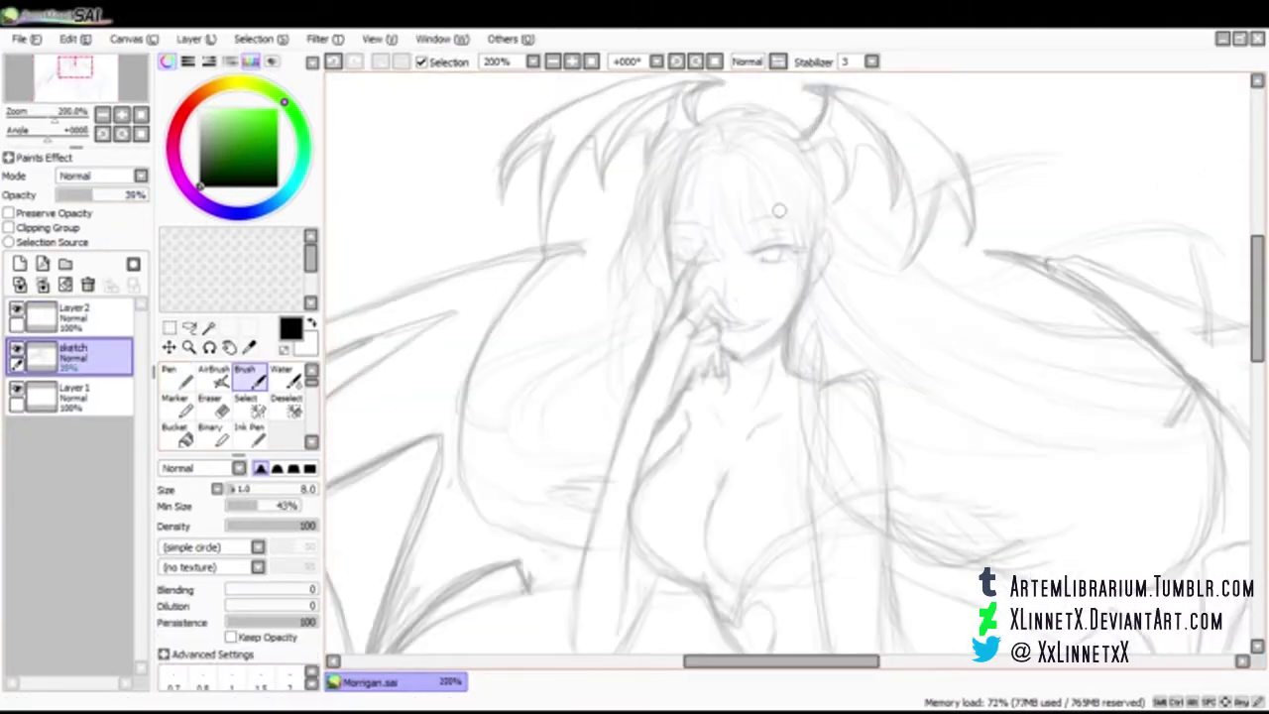
pyautogui.click(288, 678)
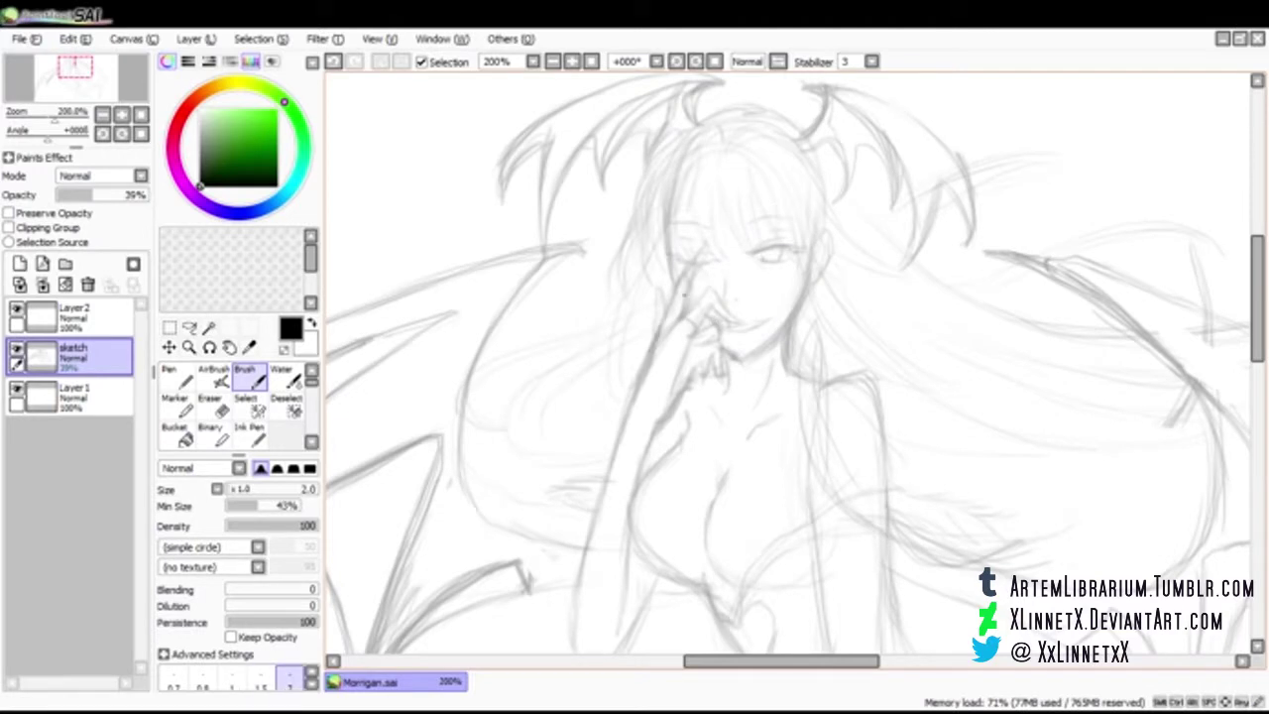
pyautogui.click(84, 317)
# Ink the upper fingers of the raised hand over the faded sketch, redoing the first strokes
pyautogui.moveTo(645, 367)
pyautogui.mouseDown()
pyautogui.moveTo(672, 306)
pyautogui.moveTo(646, 210)
pyautogui.moveTo(665, 187)
pyautogui.mouseUp()
pyautogui.press('pageup')
pyautogui.moveTo(665, 189); pyautogui.dragTo(629, 296)
pyautogui.hotkey('ctrl', 'z')
pyautogui.hotkey('ctrl', 'z')
pyautogui.moveTo(587, 337)
pyautogui.mouseDown()
pyautogui.moveTo(665, 189)
pyautogui.moveTo(593, 329)
pyautogui.mouseUp()
pyautogui.moveTo(676, 248)
pyautogui.mouseDown()
pyautogui.moveTo(630, 299)
pyautogui.moveTo(710, 307)
pyautogui.moveTo(653, 308)
pyautogui.mouseUp()
pyautogui.moveTo(591, 248)
pyautogui.mouseDown()
pyautogui.moveTo(579, 349)
pyautogui.moveTo(609, 295)
pyautogui.mouseUp()
# Ink the curled lower fingers of the raised hand, and outline the wrist and upper forearm
pyautogui.moveTo(637, 315)
pyautogui.mouseDown()
pyautogui.moveTo(656, 295)
pyautogui.moveTo(685, 337)
pyautogui.moveTo(692, 393)
pyautogui.mouseUp()
pyautogui.moveTo(652, 359)
pyautogui.mouseDown()
pyautogui.moveTo(678, 347)
pyautogui.moveTo(599, 448)
pyautogui.mouseUp()
pyautogui.moveTo(603, 446); pyautogui.dragTo(571, 524)
pyautogui.moveTo(641, 322); pyautogui.dragTo(599, 446)
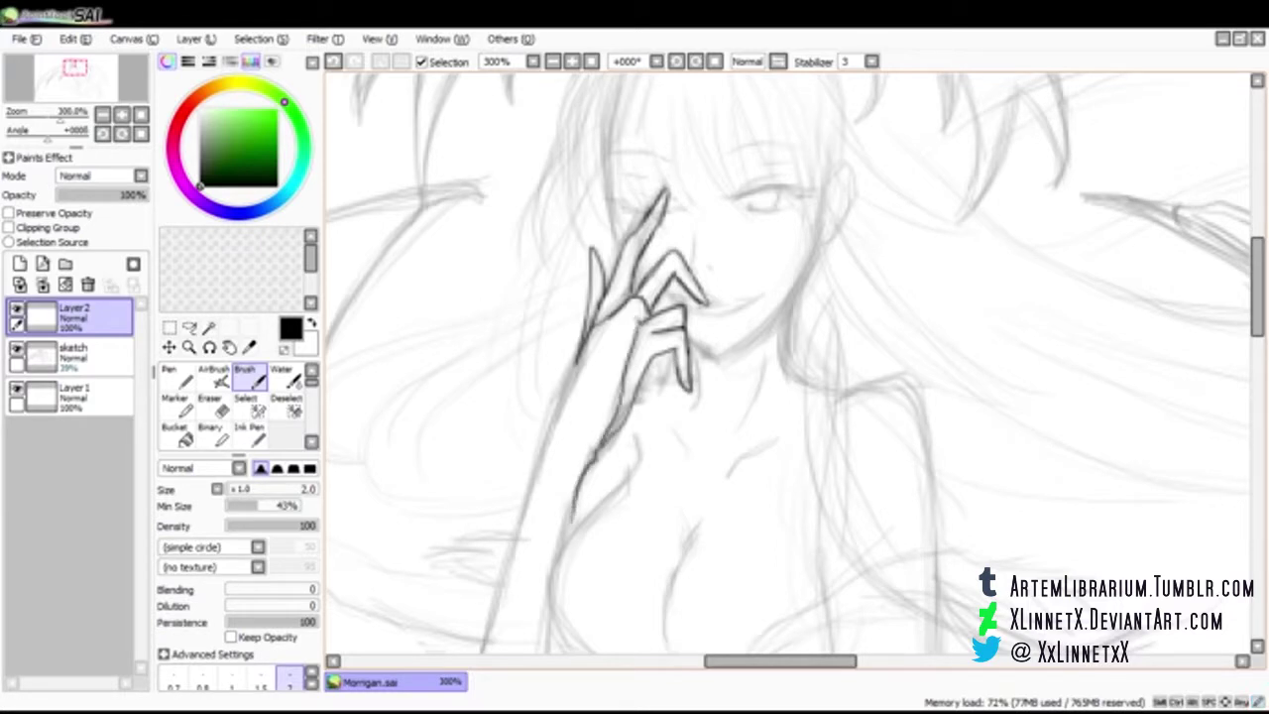
pyautogui.moveTo(595, 328); pyautogui.dragTo(515, 535)
# Ink the chin and jawline, and the outer curve of the neck down to the shoulder
pyautogui.moveTo(692, 343); pyautogui.dragTo(713, 359)
pyautogui.moveTo(716, 359); pyautogui.dragTo(811, 275)
pyautogui.press('e')
pyautogui.press('v')
pyautogui.press('e')
pyautogui.moveTo(757, 337)
pyautogui.mouseDown()
pyautogui.moveTo(818, 265)
pyautogui.moveTo(784, 318)
pyautogui.moveTo(807, 376)
pyautogui.mouseUp()
pyautogui.press('b')
# Ink the nose, the smiling lips and the outline of the uncovered eye
pyautogui.moveTo(695, 226); pyautogui.dragTo(692, 262)
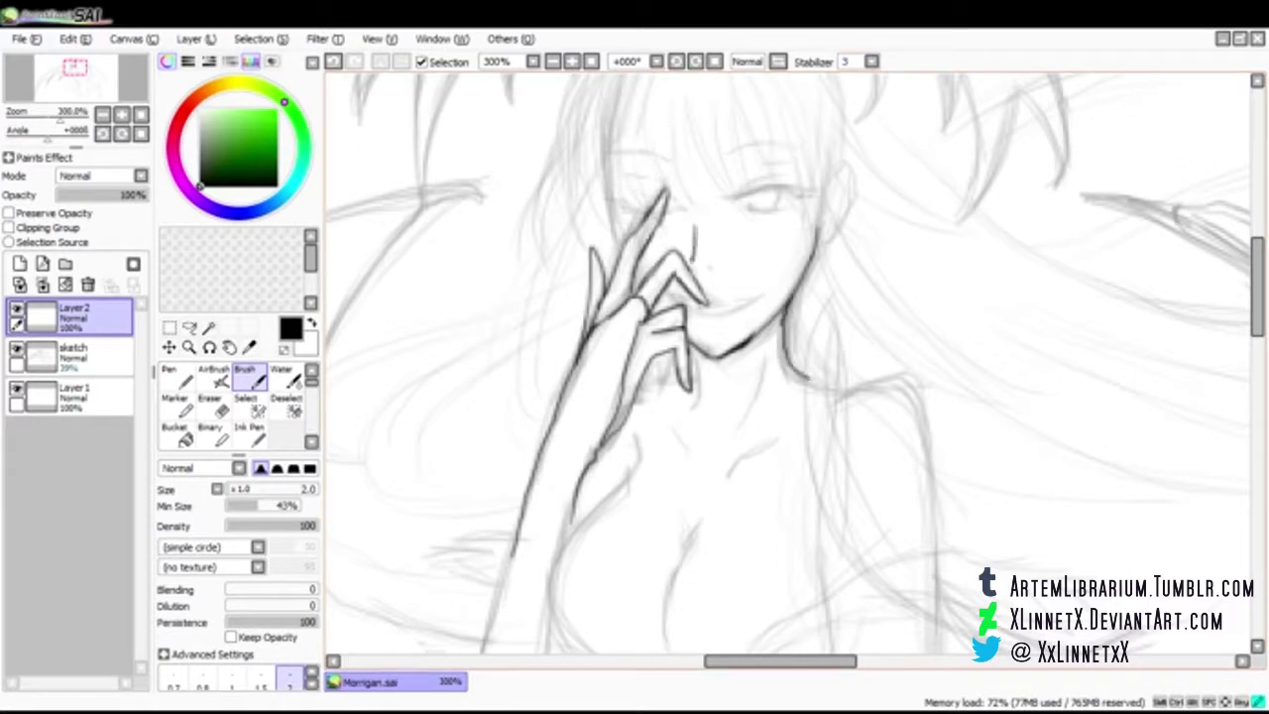
pyautogui.moveTo(700, 311); pyautogui.dragTo(764, 291)
pyautogui.moveTo(684, 310)
pyautogui.mouseDown()
pyautogui.moveTo(722, 303)
pyautogui.moveTo(743, 318)
pyautogui.mouseUp()
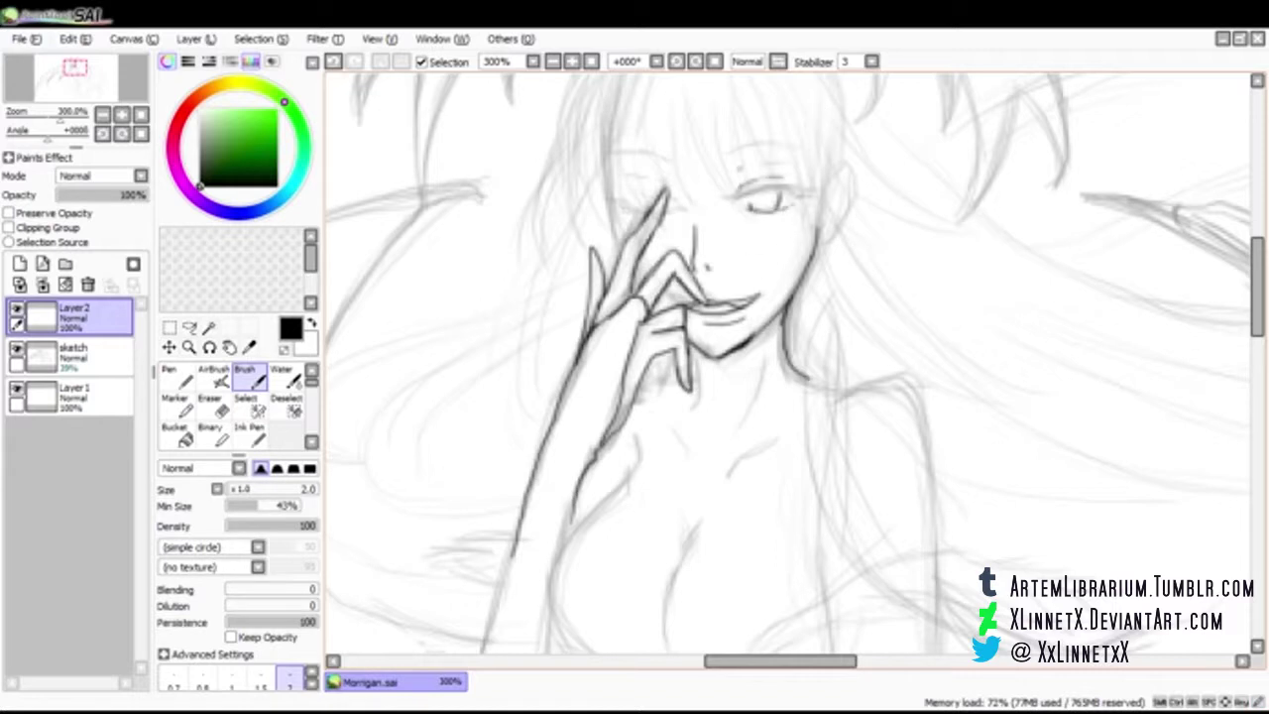
# Ink the front neck lines and collarbones, and outline both shoulders
pyautogui.moveTo(764, 364); pyautogui.dragTo(732, 439)
pyautogui.moveTo(688, 341); pyautogui.dragTo(696, 410)
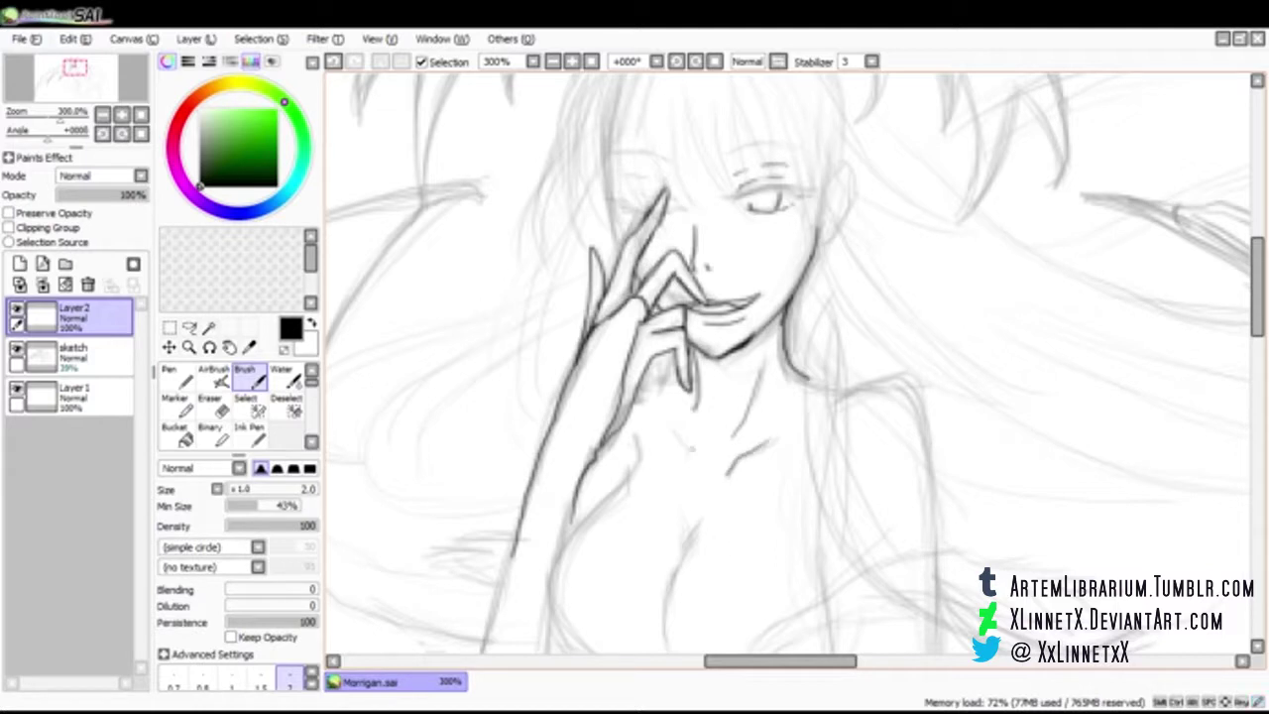
pyautogui.moveTo(808, 379)
pyautogui.mouseDown()
pyautogui.moveTo(889, 381)
pyautogui.moveTo(932, 451)
pyautogui.mouseUp()
pyautogui.moveTo(635, 434); pyautogui.dragTo(606, 494)
# Ink the outer and inner edges of the supporting upper arm
pyautogui.moveTo(1258, 288); pyautogui.dragTo(1257, 333)
pyautogui.moveTo(930, 185); pyautogui.dragTo(939, 295)
pyautogui.moveTo(818, 280); pyautogui.dragTo(827, 345)
# Ink the curved line between the breasts, redoing the stroke and cleaning up its upper end
pyautogui.moveTo(698, 272); pyautogui.dragTo(719, 445)
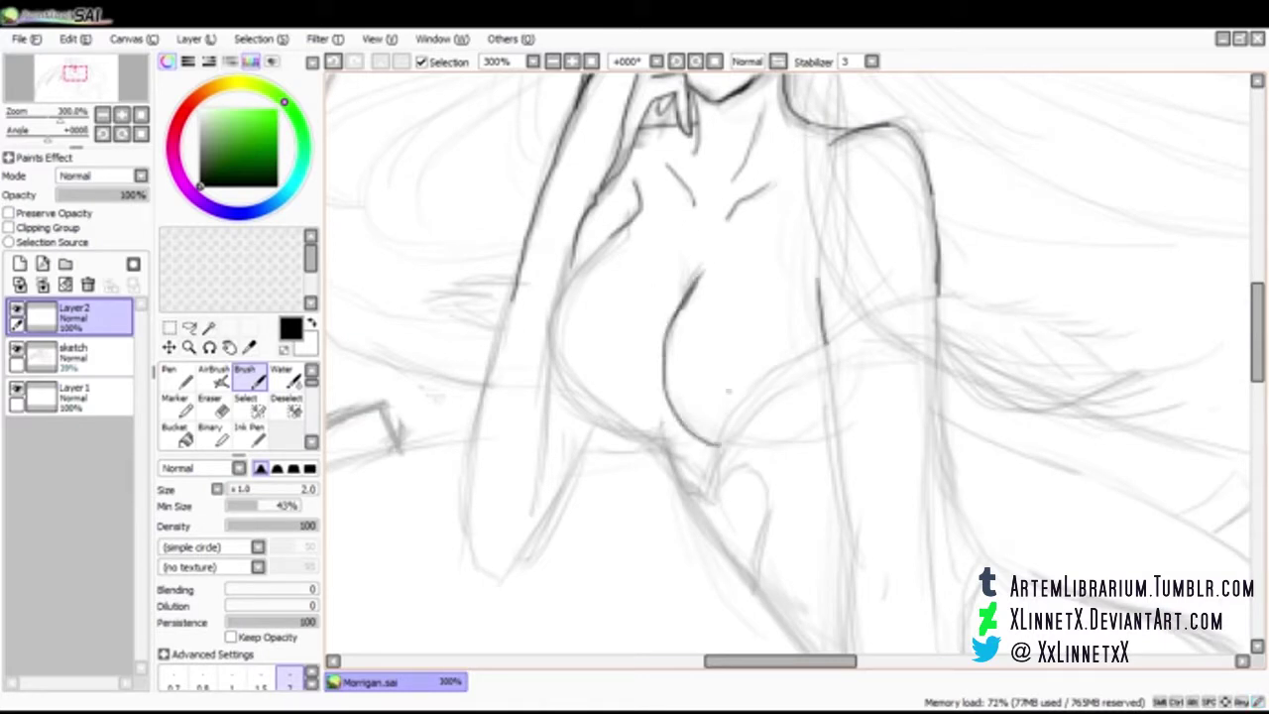
pyautogui.hotkey('ctrl', 'z')
pyautogui.moveTo(665, 373); pyautogui.dragTo(719, 444)
pyautogui.hotkey('ctrl', 'z')
pyautogui.hotkey('ctrl', 'z')
pyautogui.moveTo(702, 276)
pyautogui.mouseDown()
pyautogui.moveTo(720, 444)
pyautogui.moveTo(666, 384)
pyautogui.moveTo(712, 266)
pyautogui.mouseUp()
pyautogui.press('e')
pyautogui.press('b')
pyautogui.moveTo(657, 347); pyautogui.dragTo(660, 388)
# Check the lines without the sketch layer, and ink the chest's outer curve and the raised arm's inner edge
pyautogui.click(17, 348)
pyautogui.click(17, 348)
pyautogui.press('e')
pyautogui.press('b')
pyautogui.moveTo(629, 232); pyautogui.dragTo(563, 293)
pyautogui.moveTo(579, 232); pyautogui.dragTo(551, 378)
pyautogui.moveTo(569, 260); pyautogui.dragTo(534, 521)
# Ink the raised forearm's outer edge down to the elbow and round off the elbow tip
pyautogui.moveTo(526, 248)
pyautogui.mouseDown()
pyautogui.moveTo(493, 363)
pyautogui.moveTo(496, 579)
pyautogui.moveTo(580, 462)
pyautogui.moveTo(517, 568)
pyautogui.mouseUp()
pyautogui.press('e')
pyautogui.press('b')
pyautogui.press('pageup')
pyautogui.hotkey('ctrl', 'z')
pyautogui.moveTo(418, 525)
pyautogui.mouseDown()
pyautogui.moveTo(512, 361)
pyautogui.moveTo(413, 533)
pyautogui.mouseUp()
# Ink the heart-shaped cutout below the bust and the waist line running down beside it
pyautogui.moveTo(691, 432)
pyautogui.mouseDown()
pyautogui.moveTo(754, 389)
pyautogui.moveTo(741, 531)
pyautogui.mouseUp()
pyautogui.moveTo(655, 421); pyautogui.dragTo(691, 432)
pyautogui.moveTo(641, 396); pyautogui.dragTo(672, 446)
pyautogui.moveTo(631, 371); pyautogui.dragTo(768, 574)
# Ink the bust trim on both sides of the neckline, adding feathery fringe near the raised arm
pyautogui.moveTo(690, 432)
pyautogui.mouseDown()
pyautogui.moveTo(708, 464)
pyautogui.moveTo(769, 250)
pyautogui.moveTo(880, 190)
pyautogui.mouseUp()
pyautogui.moveTo(690, 403)
pyautogui.mouseDown()
pyautogui.moveTo(715, 341)
pyautogui.moveTo(897, 221)
pyautogui.moveTo(555, 307)
pyautogui.moveTo(478, 244)
pyautogui.mouseUp()
pyautogui.press('e')
pyautogui.press('b')
pyautogui.moveTo(639, 380); pyautogui.dragTo(526, 315)
pyautogui.moveTo(611, 348); pyautogui.dragTo(470, 288)
pyautogui.moveTo(387, 226)
pyautogui.mouseDown()
pyautogui.moveTo(379, 210)
pyautogui.moveTo(395, 198)
pyautogui.mouseUp()
pyautogui.moveTo(363, 194); pyautogui.dragTo(343, 171)
pyautogui.moveTo(604, 343)
pyautogui.mouseDown()
pyautogui.moveTo(630, 320)
pyautogui.moveTo(648, 422)
pyautogui.mouseUp()
pyautogui.press('e')
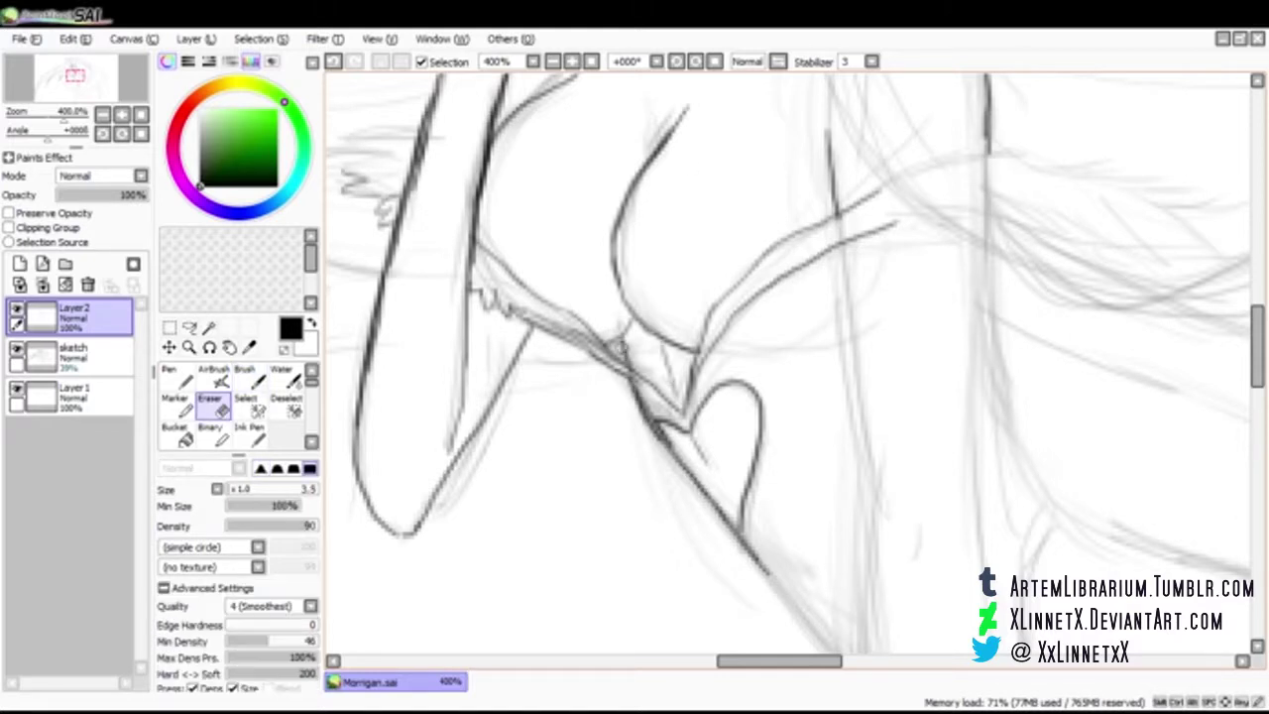
# Ink the feathery trim extending past the supporting arm to its pointed end, along with the underside of the breast
pyautogui.press('b')
pyautogui.scroll(-1, 667, 367)
pyautogui.moveTo(952, 248); pyautogui.dragTo(675, 248)
pyautogui.moveTo(575, 239)
pyautogui.mouseDown()
pyautogui.moveTo(694, 206)
pyautogui.moveTo(768, 211)
pyautogui.moveTo(865, 287)
pyautogui.mouseUp()
pyautogui.moveTo(472, 357); pyautogui.dragTo(551, 335)
pyautogui.moveTo(794, 396); pyautogui.dragTo(784, 393)
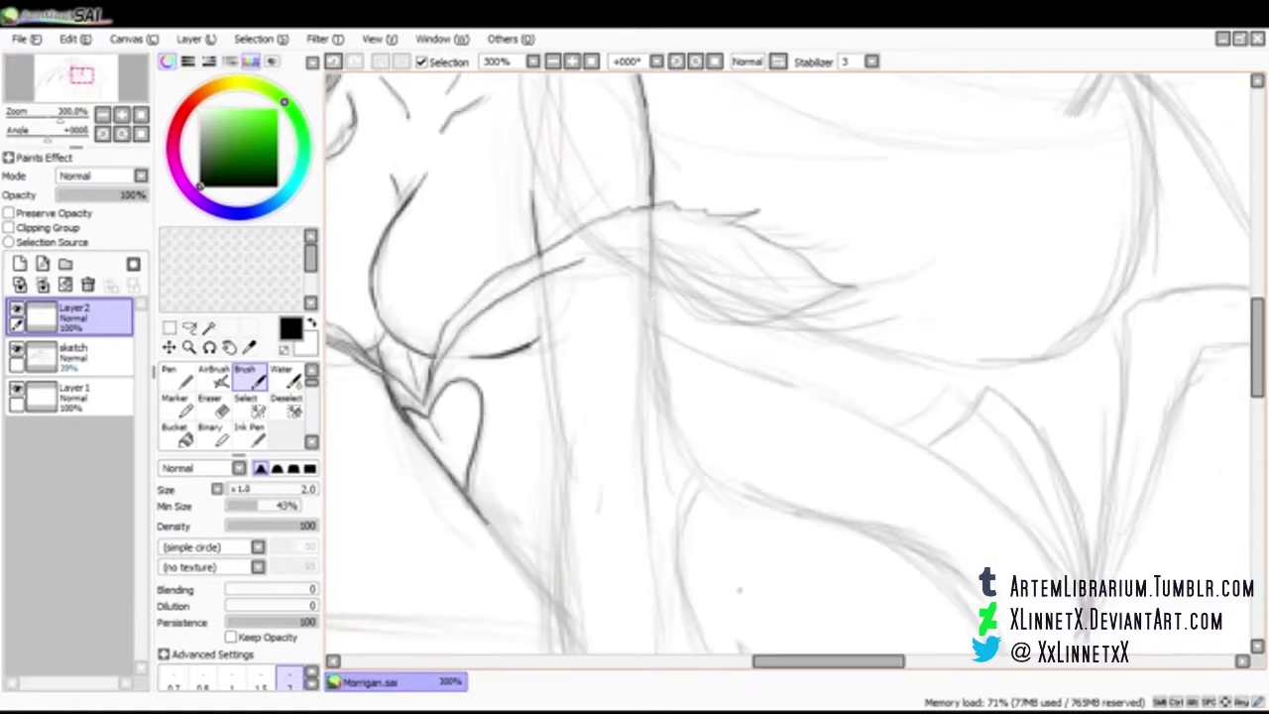
pyautogui.moveTo(517, 280)
pyautogui.mouseDown()
pyautogui.moveTo(635, 256)
pyautogui.moveTo(839, 294)
pyautogui.mouseUp()
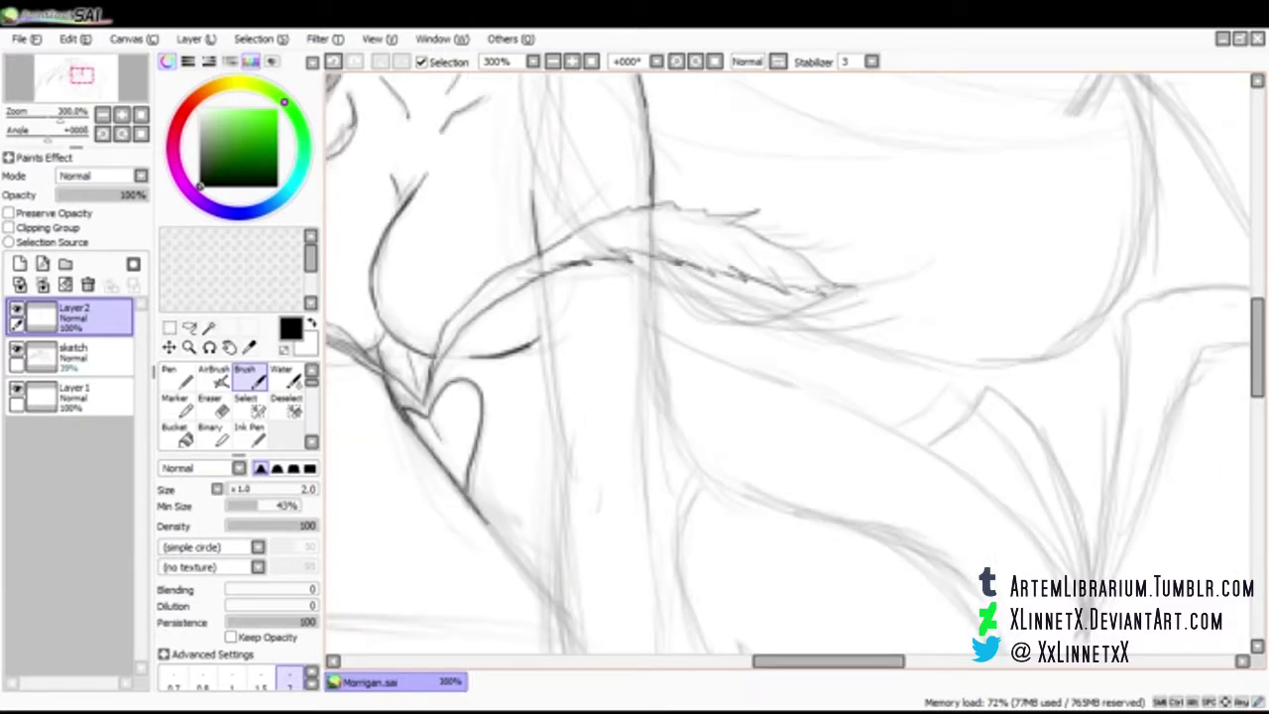
# Ink both edges of the supporting arm where they continue below the feathery trim
pyautogui.moveTo(543, 270); pyautogui.dragTo(552, 367)
pyautogui.scroll(1, 649, 258)
pyautogui.moveTo(607, 226); pyautogui.dragTo(599, 488)
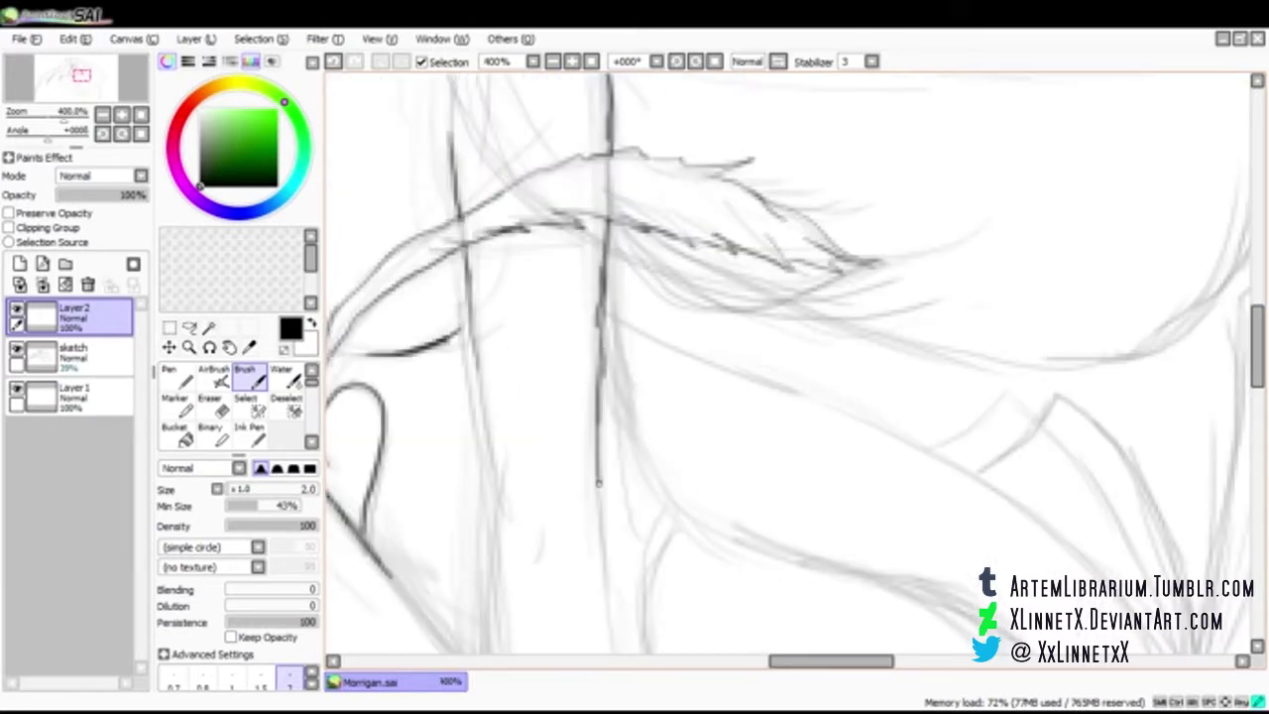
pyautogui.press('e')
pyautogui.moveTo(596, 303); pyautogui.dragTo(596, 329)
pyautogui.press('b')
# Continue both edges of the supporting arm down toward the wrist, adding a short crease at the inner elbow
pyautogui.moveTo(464, 248)
pyautogui.mouseDown()
pyautogui.moveTo(493, 463)
pyautogui.moveTo(493, 219)
pyautogui.mouseUp()
pyautogui.moveTo(492, 230); pyautogui.dragTo(495, 375)
pyautogui.moveTo(600, 244); pyautogui.dragTo(610, 628)
pyautogui.moveTo(495, 365); pyautogui.dragTo(510, 534)
pyautogui.moveTo(545, 267); pyautogui.dragTo(532, 321)
pyautogui.moveTo(503, 498)
pyautogui.mouseDown()
pyautogui.moveTo(503, 263)
pyautogui.moveTo(582, 577)
pyautogui.mouseUp()
pyautogui.moveTo(611, 363); pyautogui.dragTo(613, 415)
pyautogui.moveTo(614, 240); pyautogui.dragTo(627, 509)
pyautogui.moveTo(699, 137); pyautogui.dragTo(699, 476)
pyautogui.moveTo(645, 218); pyautogui.dragTo(806, 471)
pyautogui.moveTo(765, 393); pyautogui.dragTo(830, 613)
# Ink the lower back line from behind the supporting arm out to the top of the hip
pyautogui.moveTo(843, 605)
pyautogui.mouseDown()
pyautogui.moveTo(843, 309)
pyautogui.moveTo(1039, 386)
pyautogui.mouseUp()
pyautogui.moveTo(1190, 387); pyautogui.dragTo(889, 273)
pyautogui.moveTo(649, 256)
pyautogui.mouseDown()
pyautogui.moveTo(718, 267)
pyautogui.moveTo(910, 416)
pyautogui.mouseUp()
pyautogui.press('e')
pyautogui.moveTo(740, 264); pyautogui.dragTo(662, 249)
pyautogui.press('b')
# Ink the hip's rounded outer curve down to the underside of the thigh, erasing and refining its edge
pyautogui.moveTo(946, 393); pyautogui.dragTo(946, 224)
pyautogui.moveTo(702, 101)
pyautogui.mouseDown()
pyautogui.moveTo(922, 260)
pyautogui.moveTo(920, 462)
pyautogui.mouseUp()
pyautogui.moveTo(944, 381); pyautogui.dragTo(858, 579)
pyautogui.press('e')
pyautogui.moveTo(798, 145); pyautogui.dragTo(912, 248)
pyautogui.press('b')
pyautogui.moveTo(910, 280)
pyautogui.mouseDown()
pyautogui.moveTo(910, 113)
pyautogui.moveTo(885, 389)
pyautogui.moveTo(779, 518)
pyautogui.mouseUp()
pyautogui.press('e')
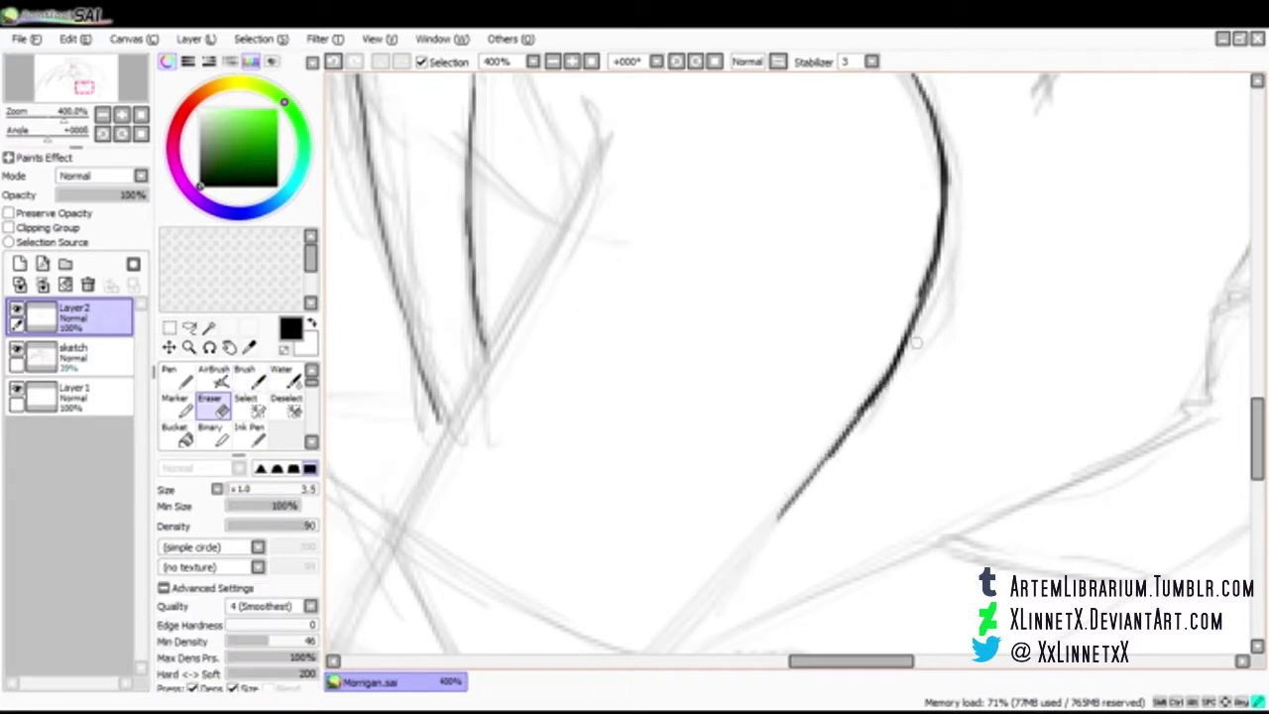
pyautogui.moveTo(918, 302); pyautogui.dragTo(945, 210)
pyautogui.press('b')
# Extend the front waist line from the heart-shaped cutout down to the supporting arm
pyautogui.moveTo(1257, 438); pyautogui.dragTo(1257, 385)
pyautogui.moveTo(496, 297); pyautogui.dragTo(918, 344)
pyautogui.moveTo(648, 325); pyautogui.dragTo(777, 481)
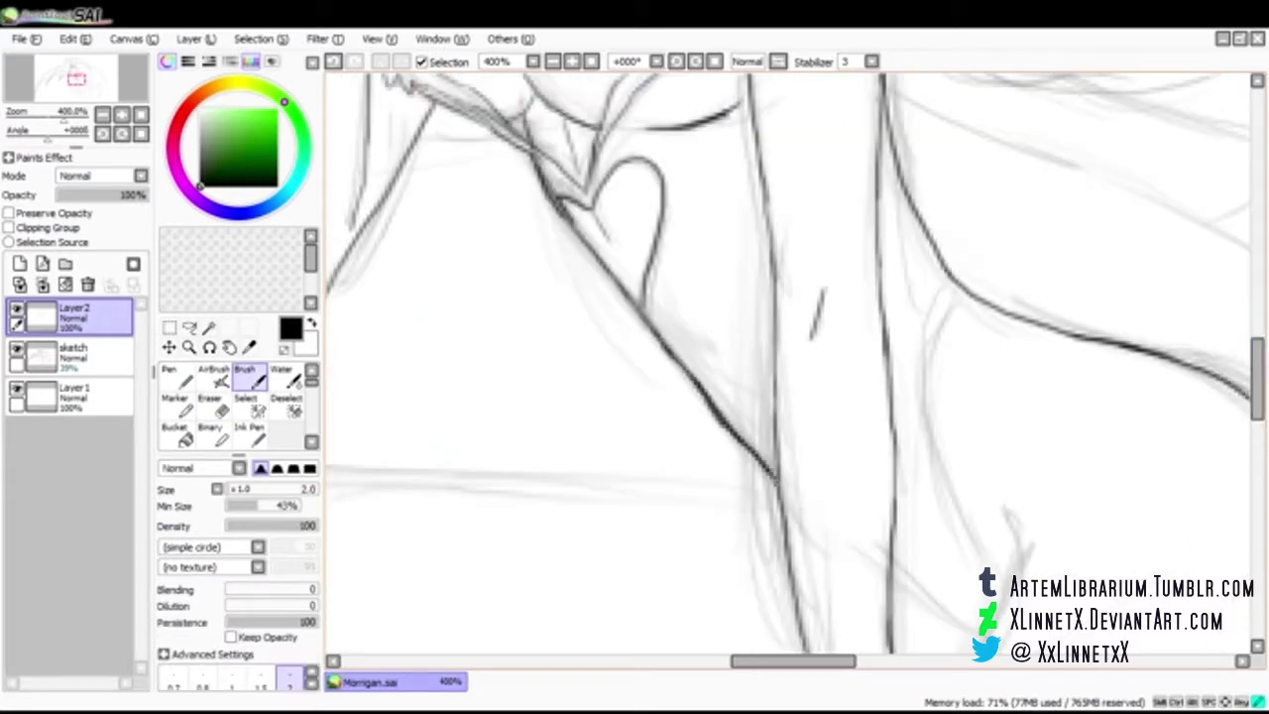
# Ink the lower torso line and the hip's inner curve beside the supporting arm, down toward the thigh
pyautogui.moveTo(890, 575); pyautogui.dragTo(986, 637)
pyautogui.moveTo(951, 277); pyautogui.dragTo(978, 547)
pyautogui.moveTo(942, 458); pyautogui.dragTo(992, 569)
pyautogui.moveTo(1007, 511); pyautogui.dragTo(1006, 612)
# Ink the long front edge of the near thigh from the hip down toward the knee, following the sketch
pyautogui.moveTo(1257, 379); pyautogui.dragTo(1257, 436)
pyautogui.moveTo(1005, 221); pyautogui.dragTo(935, 331)
pyautogui.moveTo(1013, 196); pyautogui.dragTo(861, 467)
pyautogui.press('e')
pyautogui.press('b')
pyautogui.moveTo(1257, 436)
pyautogui.mouseDown()
pyautogui.moveTo(1257, 464)
pyautogui.moveTo(1257, 444)
pyautogui.mouseUp()
pyautogui.moveTo(940, 279); pyautogui.dragTo(792, 545)
pyautogui.moveTo(1257, 444); pyautogui.dragTo(1257, 475)
pyautogui.moveTo(805, 309); pyautogui.dragTo(667, 619)
# Round off the near knee and carry the line back along the start of the lower leg
pyautogui.moveTo(1257, 475); pyautogui.dragTo(1258, 507)
pyautogui.moveTo(687, 344)
pyautogui.mouseDown()
pyautogui.moveTo(634, 462)
pyautogui.moveTo(729, 562)
pyautogui.moveTo(869, 531)
pyautogui.mouseUp()
pyautogui.press('e')
pyautogui.press('b')
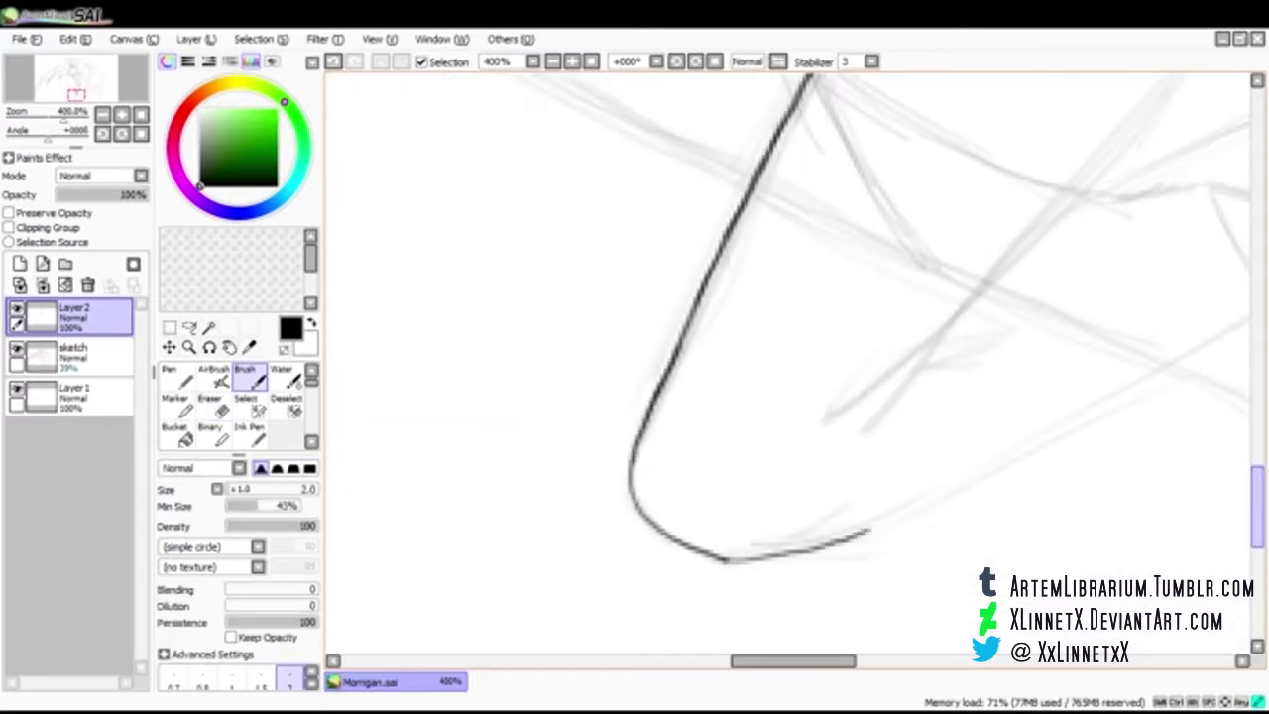
# Extend the supporting arm's edges down to meet the near thigh's front line
pyautogui.moveTo(1257, 507); pyautogui.dragTo(1257, 438)
pyautogui.press('e')
pyautogui.press('b')
pyautogui.moveTo(794, 662); pyautogui.dragTo(830, 661)
pyautogui.moveTo(573, 380); pyautogui.dragTo(600, 444)
pyautogui.moveTo(625, 317); pyautogui.dragTo(634, 375)
# Ink the underside of the near thigh as one long curve toward the knee fold, erasing its rough upper part
pyautogui.moveTo(1257, 437); pyautogui.dragTo(1257, 473)
pyautogui.moveTo(937, 278); pyautogui.dragTo(789, 438)
pyautogui.moveTo(1257, 473); pyautogui.dragTo(1257, 489)
pyautogui.moveTo(553, 543)
pyautogui.mouseDown()
pyautogui.moveTo(896, 224)
pyautogui.moveTo(793, 323)
pyautogui.moveTo(822, 333)
pyautogui.moveTo(873, 272)
pyautogui.mouseUp()
pyautogui.press('e')
pyautogui.moveTo(1257, 489); pyautogui.dragTo(1257, 435)
pyautogui.press('b')
pyautogui.press('e')
pyautogui.moveTo(1043, 260); pyautogui.dragTo(1011, 313)
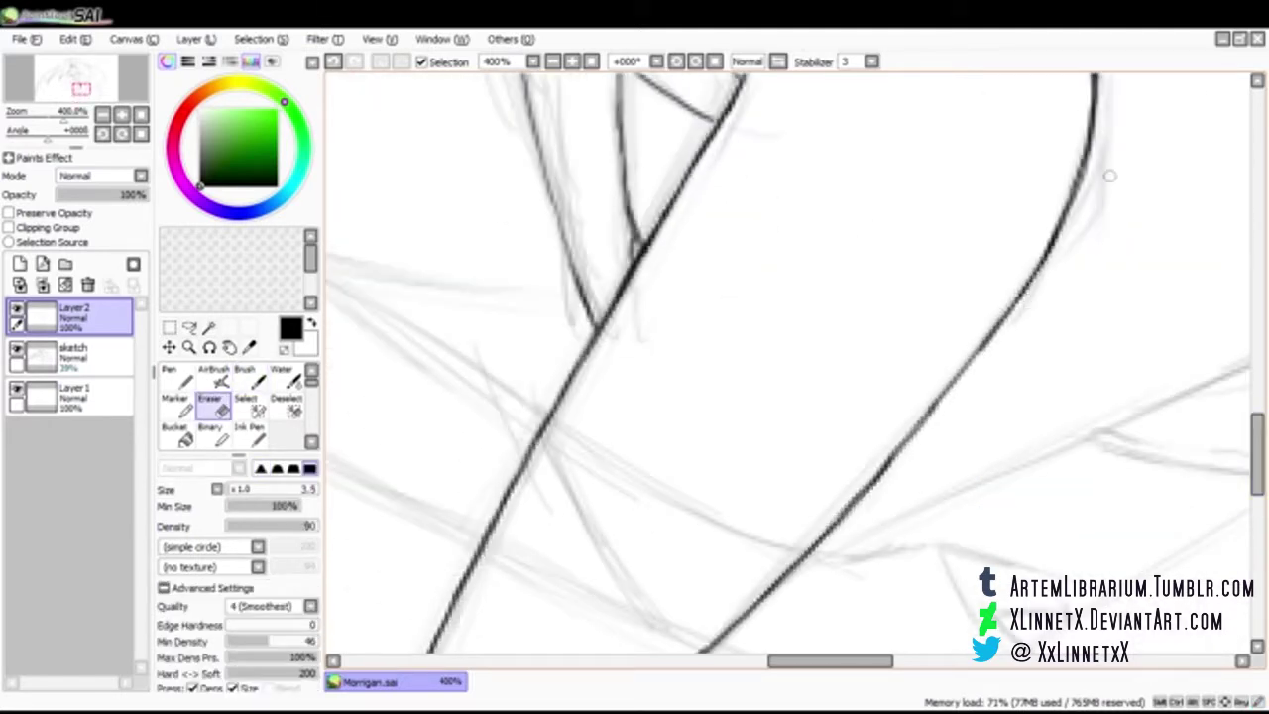
# Ink both edges of the near lower leg running back from the knee, with a notch and short creases near the ankle
pyautogui.moveTo(1258, 454); pyautogui.dragTo(1257, 505)
pyautogui.press('b')
pyautogui.moveTo(831, 661); pyautogui.dragTo(854, 661)
pyautogui.moveTo(461, 598); pyautogui.dragTo(590, 527)
pyautogui.moveTo(639, 284); pyautogui.dragTo(819, 201)
pyautogui.moveTo(527, 565)
pyautogui.mouseDown()
pyautogui.moveTo(942, 317)
pyautogui.moveTo(588, 516)
pyautogui.mouseUp()
pyautogui.moveTo(402, 427); pyautogui.dragTo(570, 353)
pyautogui.moveTo(566, 353)
pyautogui.mouseDown()
pyautogui.moveTo(616, 352)
pyautogui.moveTo(823, 222)
pyautogui.moveTo(872, 213)
pyautogui.mouseUp()
pyautogui.moveTo(838, 234); pyautogui.dragTo(861, 238)
pyautogui.moveTo(845, 121); pyautogui.dragTo(835, 212)
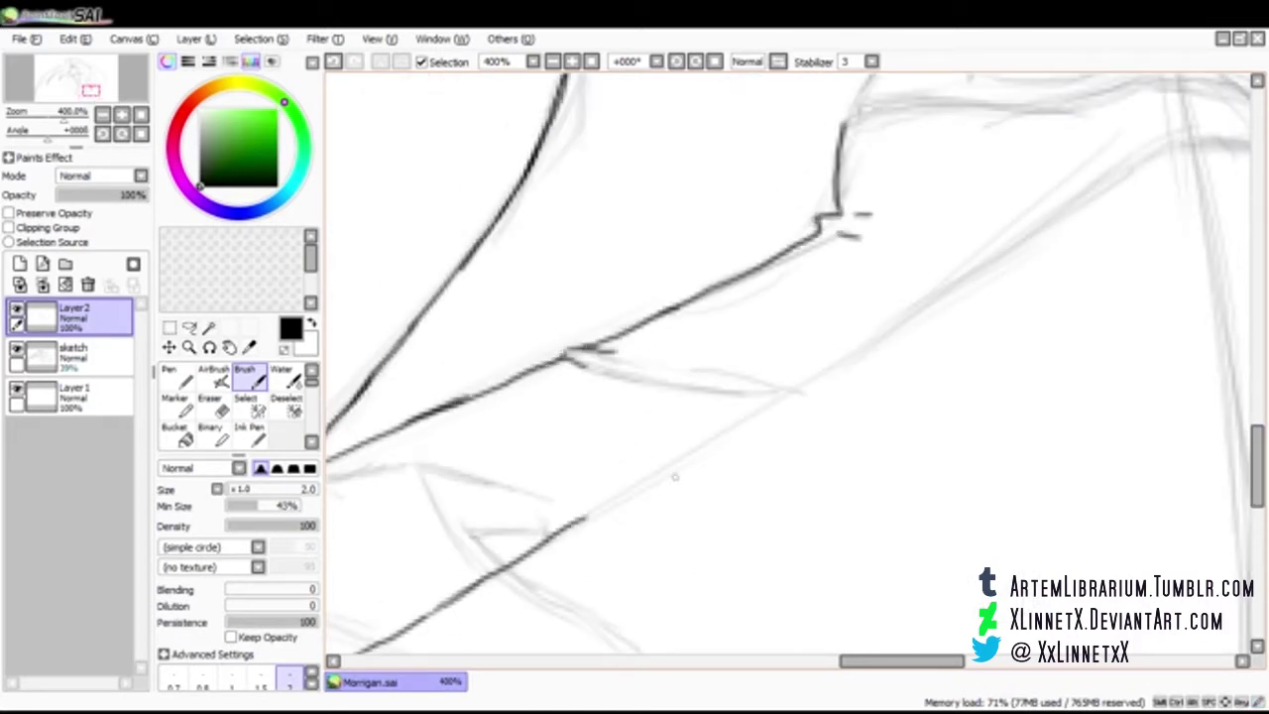
# Extend the lower edge of the near lower leg and ink the curved band across it, erasing rough overlaps
pyautogui.moveTo(534, 551); pyautogui.dragTo(794, 388)
pyautogui.moveTo(567, 357)
pyautogui.mouseDown()
pyautogui.moveTo(815, 379)
pyautogui.moveTo(872, 348)
pyautogui.mouseUp()
pyautogui.press('e')
pyautogui.moveTo(536, 545); pyautogui.dragTo(714, 444)
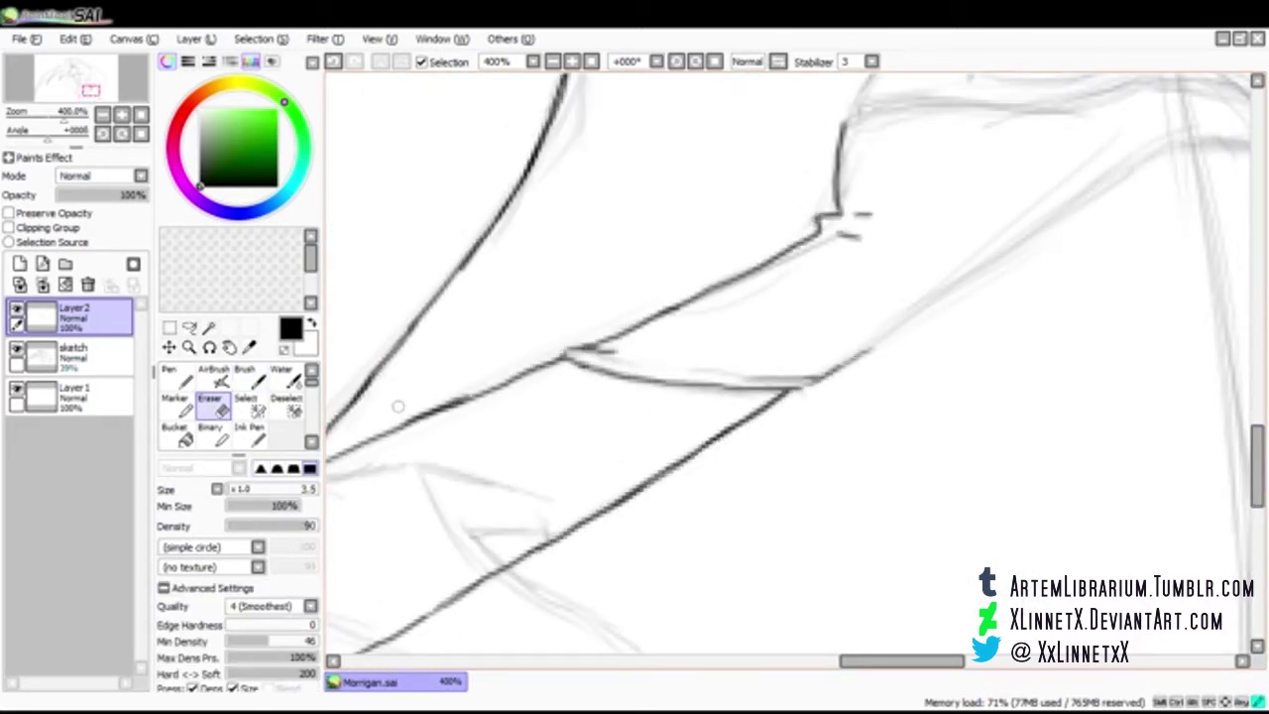
pyautogui.moveTo(468, 396); pyautogui.dragTo(408, 417)
# Continue the near leg's upper and lower contours past the ankle toward the foot, cleaning the line ends
pyautogui.moveTo(901, 661); pyautogui.dragTo(936, 661)
pyautogui.moveTo(1257, 466); pyautogui.dragTo(1257, 439)
pyautogui.press('b')
pyautogui.moveTo(582, 325)
pyautogui.mouseDown()
pyautogui.moveTo(698, 281)
pyautogui.moveTo(917, 255)
pyautogui.mouseUp()
pyautogui.moveTo(595, 284)
pyautogui.mouseDown()
pyautogui.moveTo(724, 177)
pyautogui.moveTo(759, 281)
pyautogui.moveTo(901, 257)
pyautogui.mouseUp()
pyautogui.press('e')
pyautogui.press('b')
pyautogui.moveTo(595, 543); pyautogui.dragTo(937, 320)
pyautogui.press('e')
pyautogui.moveTo(635, 248); pyautogui.dragTo(635, 410)
# Ink the top edge of the far thigh from the supporting arm out to the bent knee
pyautogui.moveTo(451, 335); pyautogui.dragTo(914, 355)
pyautogui.press('e')
pyautogui.press('b')
pyautogui.moveTo(766, 344); pyautogui.dragTo(910, 355)
pyautogui.moveTo(555, 476); pyautogui.dragTo(892, 475)
pyautogui.moveTo(789, 333)
pyautogui.mouseDown()
pyautogui.moveTo(516, 358)
pyautogui.moveTo(510, 445)
pyautogui.moveTo(609, 568)
pyautogui.mouseUp()
pyautogui.press('Right')
pyautogui.press('Down')
# Ink the far knee's underside and continue down the shin's lower edge, erasing the rough start of the line
pyautogui.moveTo(337, 210)
pyautogui.mouseDown()
pyautogui.moveTo(455, 342)
pyautogui.moveTo(582, 436)
pyautogui.mouseUp()
pyautogui.press('e')
pyautogui.moveTo(384, 256); pyautogui.dragTo(347, 210)
pyautogui.press('b')
pyautogui.moveTo(581, 433); pyautogui.dragTo(746, 520)
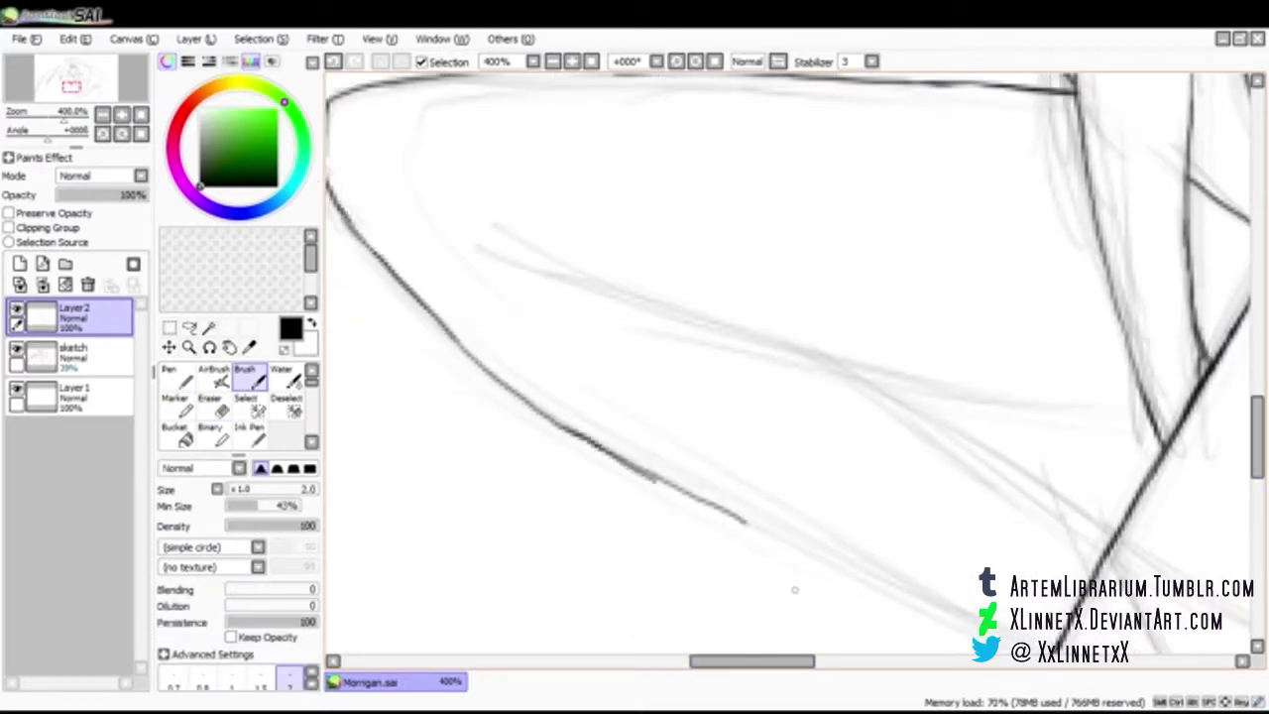
# Ink the fold between the far thigh and calf and extend the lower leg's edges to the crossing near leg
pyautogui.moveTo(477, 228)
pyautogui.mouseDown()
pyautogui.moveTo(1025, 407)
pyautogui.moveTo(1153, 425)
pyautogui.mouseUp()
pyautogui.moveTo(851, 371); pyautogui.dragTo(922, 421)
pyautogui.moveTo(793, 476); pyautogui.dragTo(580, 380)
pyautogui.moveTo(428, 379); pyautogui.dragTo(843, 577)
pyautogui.moveTo(644, 282); pyautogui.dragTo(903, 442)
pyautogui.press('e')
pyautogui.moveTo(708, 331); pyautogui.dragTo(694, 316)
pyautogui.moveTo(464, 391); pyautogui.dragTo(432, 375)
pyautogui.press('b')
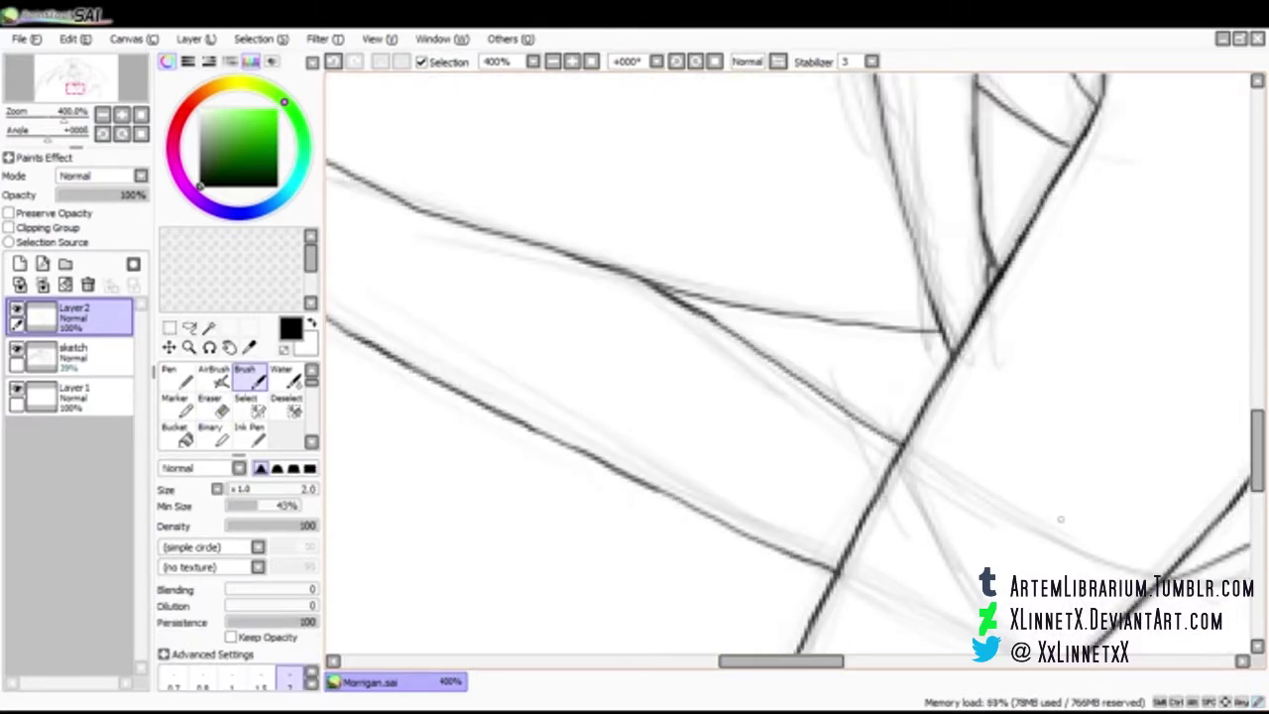
# Ink the far foot emerging below the near leg down to its narrow toe, erasing stray overlapping strokes
pyautogui.moveTo(1062, 519); pyautogui.dragTo(413, 211)
pyautogui.moveTo(517, 267); pyautogui.dragTo(533, 264)
pyautogui.moveTo(607, 437)
pyautogui.mouseDown()
pyautogui.moveTo(735, 496)
pyautogui.moveTo(887, 609)
pyautogui.mouseUp()
pyautogui.moveTo(735, 364); pyautogui.dragTo(818, 420)
pyautogui.press('e')
pyautogui.moveTo(796, 405)
pyautogui.mouseDown()
pyautogui.moveTo(895, 470)
pyautogui.moveTo(880, 613)
pyautogui.moveTo(856, 452)
pyautogui.moveTo(734, 367)
pyautogui.mouseUp()
pyautogui.press('b')
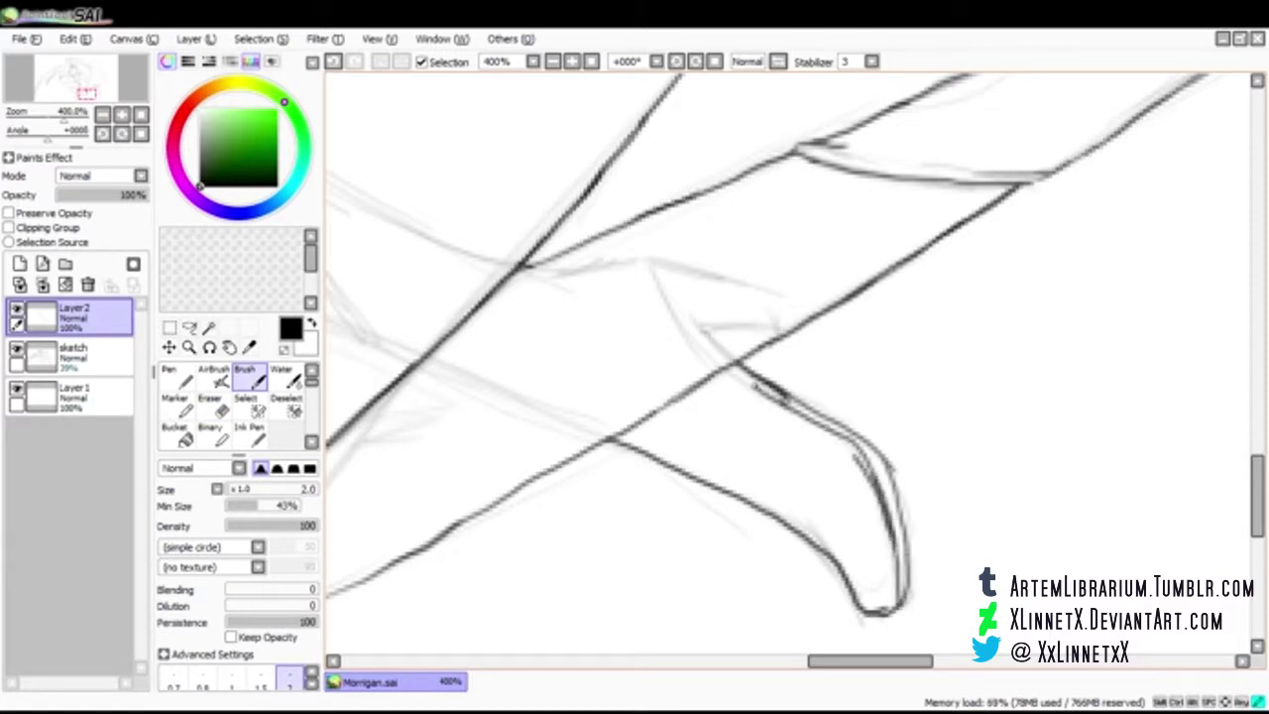
pyautogui.press('e')
pyautogui.moveTo(847, 456); pyautogui.dragTo(876, 507)
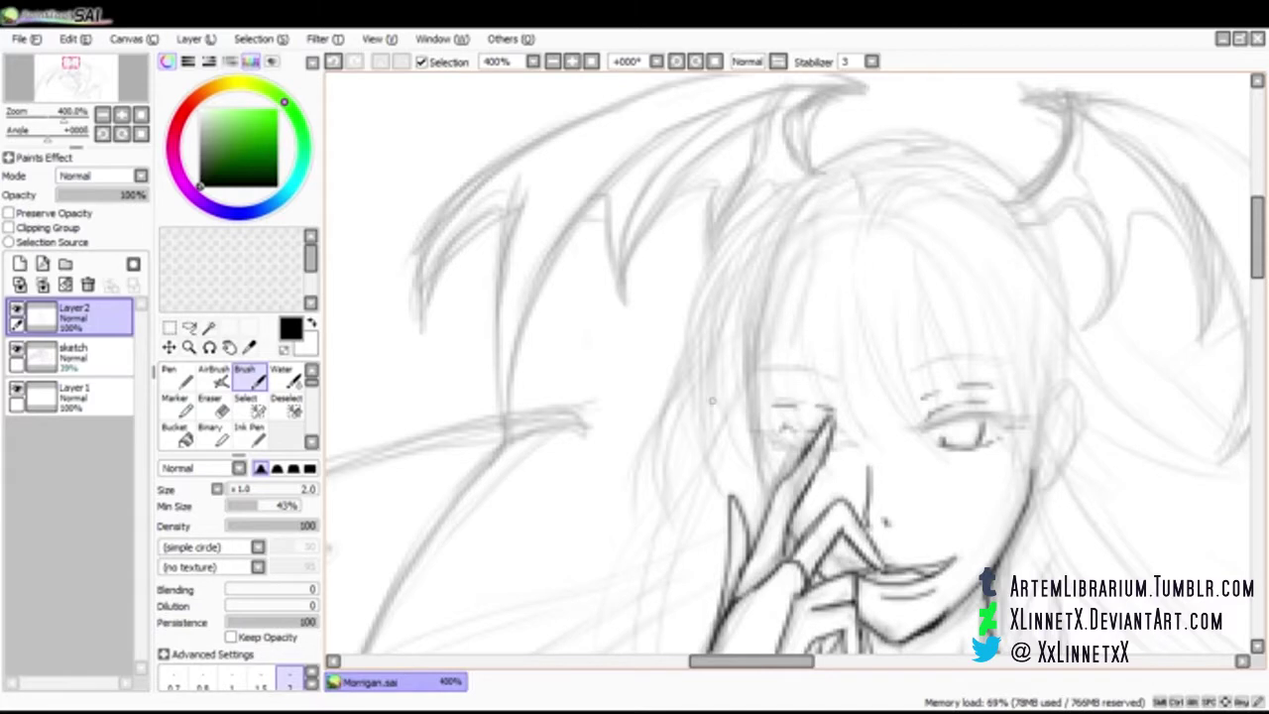
# Ink the left head wing's curved base and its upper edge out to the far tip
pyautogui.scroll(2, 712, 401)
pyautogui.moveTo(854, 194)
pyautogui.mouseDown()
pyautogui.moveTo(788, 230)
pyautogui.moveTo(821, 278)
pyautogui.mouseUp()
pyautogui.moveTo(868, 191)
pyautogui.mouseDown()
pyautogui.moveTo(779, 171)
pyautogui.moveTo(670, 198)
pyautogui.mouseUp()
pyautogui.press('e')
pyautogui.press('b')
pyautogui.moveTo(783, 170)
pyautogui.mouseDown()
pyautogui.moveTo(446, 320)
pyautogui.moveTo(417, 432)
pyautogui.mouseUp()
# Ink the left head wing's scalloped lower edge and the rib running to its middle point
pyautogui.moveTo(421, 396)
pyautogui.mouseDown()
pyautogui.moveTo(500, 317)
pyautogui.moveTo(525, 541)
pyautogui.mouseUp()
pyautogui.moveTo(525, 423); pyautogui.dragTo(627, 264)
pyautogui.moveTo(865, 192)
pyautogui.mouseDown()
pyautogui.moveTo(821, 188)
pyautogui.moveTo(613, 280)
pyautogui.moveTo(623, 406)
pyautogui.mouseUp()
pyautogui.press('e')
pyautogui.press('b')
pyautogui.moveTo(622, 402)
pyautogui.mouseDown()
pyautogui.moveTo(680, 252)
pyautogui.moveTo(742, 208)
pyautogui.mouseUp()
# Finish the left head wing's inner point and base, undoing stray strokes and erasing the rough middle edge
pyautogui.moveTo(623, 405); pyautogui.dragTo(641, 337)
pyautogui.hotkey('ctrl', 'z')
pyautogui.moveTo(781, 211)
pyautogui.mouseDown()
pyautogui.moveTo(627, 393)
pyautogui.moveTo(641, 323)
pyautogui.moveTo(628, 372)
pyautogui.mouseUp()
pyautogui.hotkey('ctrl', 'z')
pyautogui.press('e')
pyautogui.moveTo(669, 301); pyautogui.dragTo(623, 406)
pyautogui.press('b')
pyautogui.moveTo(706, 266)
pyautogui.mouseDown()
pyautogui.moveTo(631, 363)
pyautogui.moveTo(712, 370)
pyautogui.mouseUp()
pyautogui.moveTo(802, 282)
pyautogui.mouseDown()
pyautogui.moveTo(714, 368)
pyautogui.moveTo(776, 213)
pyautogui.mouseUp()
# Ink the right head wing's curved base and the small hooked point closest to the head
pyautogui.moveTo(1051, 139); pyautogui.dragTo(701, 139)
pyautogui.moveTo(642, 299); pyautogui.dragTo(673, 206)
pyautogui.moveTo(674, 207); pyautogui.dragTo(722, 201)
pyautogui.moveTo(664, 321)
pyautogui.mouseDown()
pyautogui.moveTo(721, 305)
pyautogui.moveTo(764, 418)
pyautogui.mouseUp()
pyautogui.moveTo(783, 318)
pyautogui.mouseDown()
pyautogui.moveTo(754, 424)
pyautogui.moveTo(756, 407)
pyautogui.mouseUp()
pyautogui.moveTo(746, 302); pyautogui.dragTo(774, 359)
pyautogui.moveTo(724, 259); pyautogui.dragTo(763, 315)
# Ink the right head wing's curved upper rib from its joint down to the middle point
pyautogui.moveTo(676, 204)
pyautogui.mouseDown()
pyautogui.moveTo(829, 280)
pyautogui.moveTo(859, 315)
pyautogui.mouseUp()
pyautogui.press('e')
pyautogui.press('b')
pyautogui.moveTo(718, 202)
pyautogui.mouseDown()
pyautogui.moveTo(854, 311)
pyautogui.moveTo(892, 314)
pyautogui.moveTo(894, 381)
pyautogui.moveTo(870, 464)
pyautogui.mouseUp()
pyautogui.press('Down')
# Ink the right head wing's edge from the middle point up and out to the far tip, erasing the overlap at the corner
pyautogui.moveTo(871, 462)
pyautogui.mouseDown()
pyautogui.moveTo(950, 298)
pyautogui.moveTo(878, 298)
pyautogui.moveTo(879, 258)
pyautogui.mouseUp()
pyautogui.moveTo(880, 264); pyautogui.dragTo(938, 379)
pyautogui.moveTo(897, 239); pyautogui.dragTo(939, 380)
pyautogui.press('e')
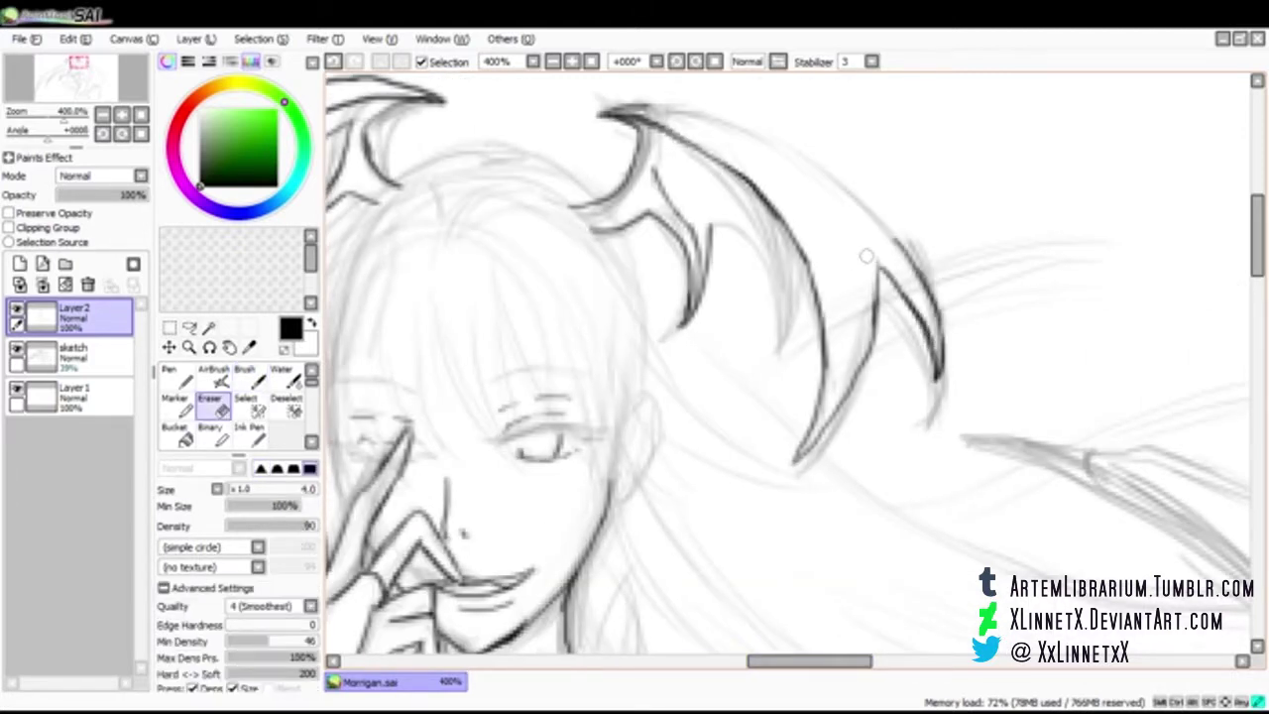
pyautogui.moveTo(870, 254); pyautogui.dragTo(871, 323)
pyautogui.press('b')
# Ink the right head wing's outer upper edge and the remaining short strokes between its points
pyautogui.press('Up')
pyautogui.moveTo(635, 269); pyautogui.dragTo(839, 339)
pyautogui.moveTo(912, 417)
pyautogui.mouseDown()
pyautogui.moveTo(803, 319)
pyautogui.moveTo(848, 355)
pyautogui.mouseUp()
pyautogui.press('e')
pyautogui.press('b')
pyautogui.moveTo(805, 426)
pyautogui.mouseDown()
pyautogui.moveTo(779, 515)
pyautogui.moveTo(764, 388)
pyautogui.moveTo(694, 312)
pyautogui.mouseUp()
pyautogui.moveTo(656, 289); pyautogui.dragTo(654, 333)
pyautogui.moveTo(711, 387)
pyautogui.mouseDown()
pyautogui.moveTo(788, 496)
pyautogui.moveTo(794, 400)
pyautogui.mouseUp()
pyautogui.moveTo(813, 446); pyautogui.dragTo(793, 490)
# Ink the left body wing's lower edge beside the waist, including the small spike near the body
pyautogui.press('Left')
pyautogui.press('Left')
pyautogui.press('Left')
pyautogui.press('Left')
pyautogui.press('Down')
pyautogui.press('Down')
pyautogui.press('Down')
pyautogui.press('Down')
pyautogui.press('Down')
pyautogui.moveTo(960, 507); pyautogui.dragTo(1059, 510)
pyautogui.moveTo(808, 493); pyautogui.dragTo(511, 572)
pyautogui.moveTo(712, 504); pyautogui.dragTo(683, 445)
# Ink the left body wing's curved arm from the hip up to its upper joint
pyautogui.moveTo(829, 419)
pyautogui.mouseDown()
pyautogui.moveTo(677, 384)
pyautogui.moveTo(571, 196)
pyautogui.mouseUp()
pyautogui.moveTo(1257, 325); pyautogui.dragTo(1257, 277)
pyautogui.moveTo(569, 559); pyautogui.dragTo(817, 153)
pyautogui.moveTo(1257, 276); pyautogui.dragTo(1258, 258)
pyautogui.moveTo(719, 661); pyautogui.dragTo(689, 661)
pyautogui.moveTo(932, 288); pyautogui.dragTo(991, 288)
# Ink the left body wing's long upper edge outward from the joint, over the sketched curve
pyautogui.moveTo(1034, 272); pyautogui.dragTo(491, 476)
pyautogui.moveTo(734, 279); pyautogui.dragTo(885, 141)
pyautogui.moveTo(795, 266)
pyautogui.mouseDown()
pyautogui.moveTo(459, 417)
pyautogui.moveTo(804, 169)
pyautogui.moveTo(408, 414)
pyautogui.mouseUp()
pyautogui.press('e')
pyautogui.press('b')
pyautogui.moveTo(408, 414)
pyautogui.mouseDown()
pyautogui.moveTo(581, 420)
pyautogui.moveTo(813, 211)
pyautogui.mouseUp()
pyautogui.moveTo(825, 202)
pyautogui.mouseDown()
pyautogui.moveTo(758, 250)
pyautogui.moveTo(418, 602)
pyautogui.mouseUp()
pyautogui.press('e')
pyautogui.press('b')
# Continue the left body wing's outer edge down toward the far tip, erasing the rough overlap
pyautogui.moveTo(463, 544)
pyautogui.mouseDown()
pyautogui.moveTo(465, 407)
pyautogui.moveTo(647, 209)
pyautogui.mouseUp()
pyautogui.moveTo(645, 209); pyautogui.dragTo(484, 442)
pyautogui.press('e')
pyautogui.press('b')
pyautogui.moveTo(781, 312); pyautogui.dragTo(781, 94)
pyautogui.moveTo(530, 158)
pyautogui.mouseDown()
pyautogui.moveTo(481, 241)
pyautogui.moveTo(368, 516)
pyautogui.mouseUp()
pyautogui.press('e')
pyautogui.moveTo(409, 405); pyautogui.dragTo(443, 321)
pyautogui.press('b')
# Ink both edges of the left body wing's far tip
pyautogui.moveTo(707, 632); pyautogui.dragTo(853, 294)
pyautogui.moveTo(518, 165)
pyautogui.mouseDown()
pyautogui.moveTo(500, 371)
pyautogui.moveTo(521, 653)
pyautogui.mouseUp()
pyautogui.moveTo(567, 539); pyautogui.dragTo(568, 352)
pyautogui.moveTo(497, 403)
pyautogui.mouseDown()
pyautogui.moveTo(526, 530)
pyautogui.moveTo(567, 608)
pyautogui.moveTo(513, 379)
pyautogui.moveTo(543, 197)
pyautogui.mouseUp()
pyautogui.press('e')
pyautogui.press('b')
pyautogui.moveTo(1258, 493)
pyautogui.mouseDown()
pyautogui.moveTo(1257, 394)
pyautogui.moveTo(1258, 485)
pyautogui.mouseUp()
pyautogui.moveTo(520, 210); pyautogui.dragTo(502, 454)
# Ink the left body wing's first scalloped lower edge from the far tip up to its corner
pyautogui.moveTo(1258, 485); pyautogui.dragTo(1257, 437)
pyautogui.moveTo(728, 89); pyautogui.dragTo(524, 525)
pyautogui.press('e')
pyautogui.press('b')
pyautogui.moveTo(540, 601); pyautogui.dragTo(627, 408)
pyautogui.moveTo(542, 592); pyautogui.dragTo(833, 133)
pyautogui.press('e')
pyautogui.press('b')
pyautogui.moveTo(1258, 437); pyautogui.dragTo(1258, 395)
pyautogui.moveTo(821, 414); pyautogui.dragTo(950, 292)
pyautogui.moveTo(717, 537); pyautogui.dragTo(1120, 187)
pyautogui.moveTo(1029, 234); pyautogui.dragTo(1142, 232)
pyautogui.moveTo(938, 300); pyautogui.dragTo(1048, 218)
# Erase the doubled strokes along the first scallop, and ink and thin the inner line between it and the outer edge
pyautogui.press('e')
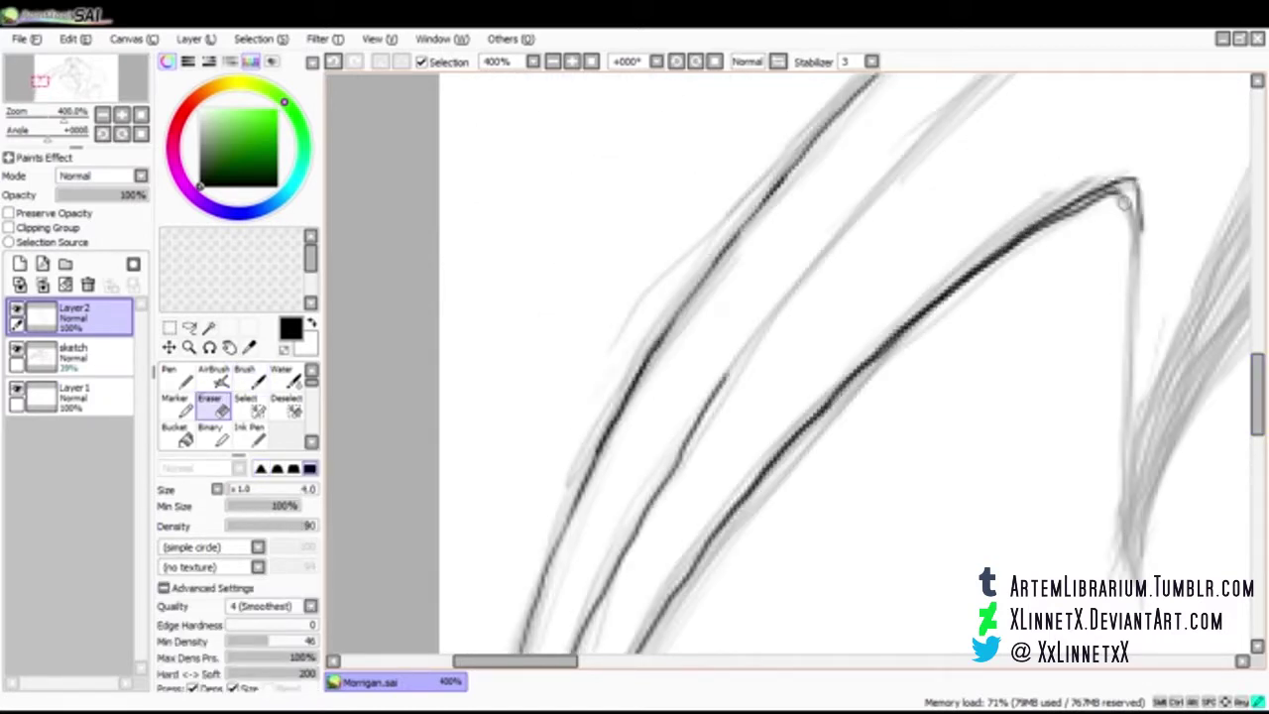
pyautogui.moveTo(1119, 199); pyautogui.dragTo(1016, 246)
pyautogui.moveTo(849, 385); pyautogui.dragTo(813, 424)
pyautogui.press('b')
pyautogui.moveTo(637, 540); pyautogui.dragTo(956, 125)
pyautogui.press('e')
pyautogui.moveTo(717, 373); pyautogui.dragTo(654, 496)
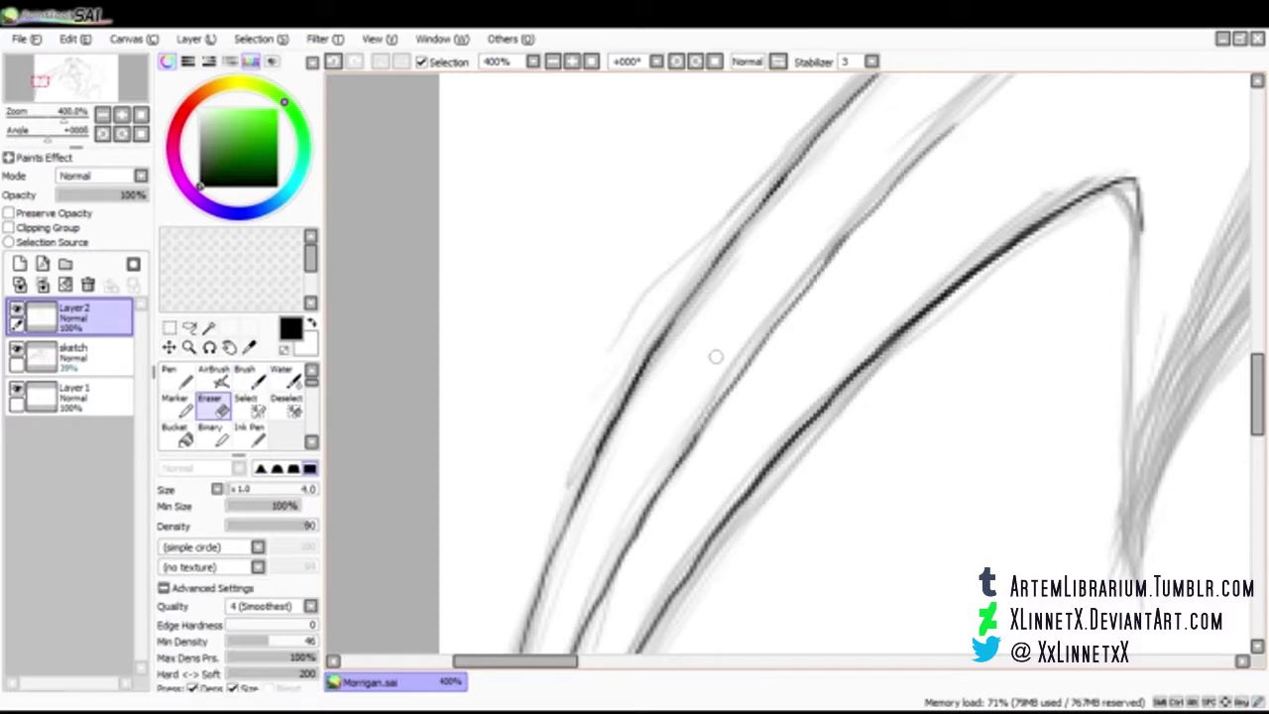
# Ink the first scallop's vertical edge down to its point and start the rib rising from there
pyautogui.press('b')
pyautogui.hscroll(5, 717, 355)
pyautogui.moveTo(676, 198); pyautogui.dragTo(681, 587)
pyautogui.moveTo(682, 478); pyautogui.dragTo(752, 280)
pyautogui.moveTo(674, 395); pyautogui.dragTo(680, 511)
# Ink the two curved lines rising from the left body wing's outer lower point, reworking the strokes where they meet
pyautogui.moveTo(1258, 395)
pyautogui.mouseDown()
pyautogui.moveTo(1257, 322)
pyautogui.moveTo(1258, 363)
pyautogui.mouseUp()
pyautogui.moveTo(752, 491); pyautogui.dragTo(930, 241)
pyautogui.moveTo(727, 542); pyautogui.dragTo(750, 493)
pyautogui.press('e')
pyautogui.press('b')
pyautogui.moveTo(930, 241); pyautogui.dragTo(700, 621)
pyautogui.press('e')
pyautogui.press('b')
pyautogui.moveTo(724, 515); pyautogui.dragTo(658, 334)
# Complete the lower curve into the left body wing's outer lower point and erase the excess ink around it
pyautogui.moveTo(588, 661); pyautogui.dragTo(619, 662)
pyautogui.moveTo(1257, 390); pyautogui.dragTo(1257, 366)
pyautogui.moveTo(779, 190); pyautogui.dragTo(421, 595)
pyautogui.moveTo(1257, 366); pyautogui.dragTo(1257, 397)
pyautogui.press('e')
pyautogui.moveTo(464, 323); pyautogui.dragTo(545, 208)
pyautogui.moveTo(416, 406); pyautogui.dragTo(407, 487)
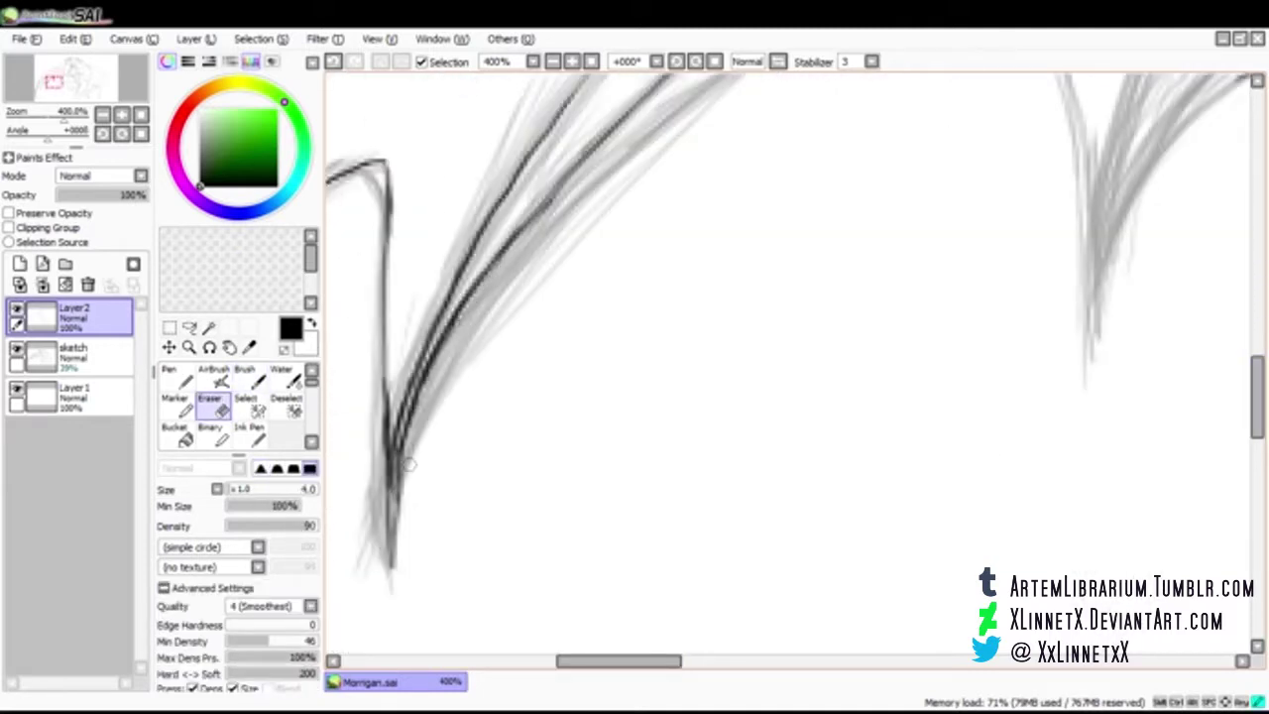
# Extend the rib line up from the outer lower point and ink the next stretch of the wing's upper edge
pyautogui.press('b')
pyautogui.moveTo(1257, 398); pyautogui.dragTo(1257, 351)
pyautogui.moveTo(502, 560)
pyautogui.mouseDown()
pyautogui.moveTo(601, 446)
pyautogui.moveTo(907, 200)
pyautogui.mouseUp()
pyautogui.moveTo(1257, 351); pyautogui.dragTo(1257, 299)
pyautogui.moveTo(783, 260); pyautogui.dragTo(1246, 77)
pyautogui.press('e')
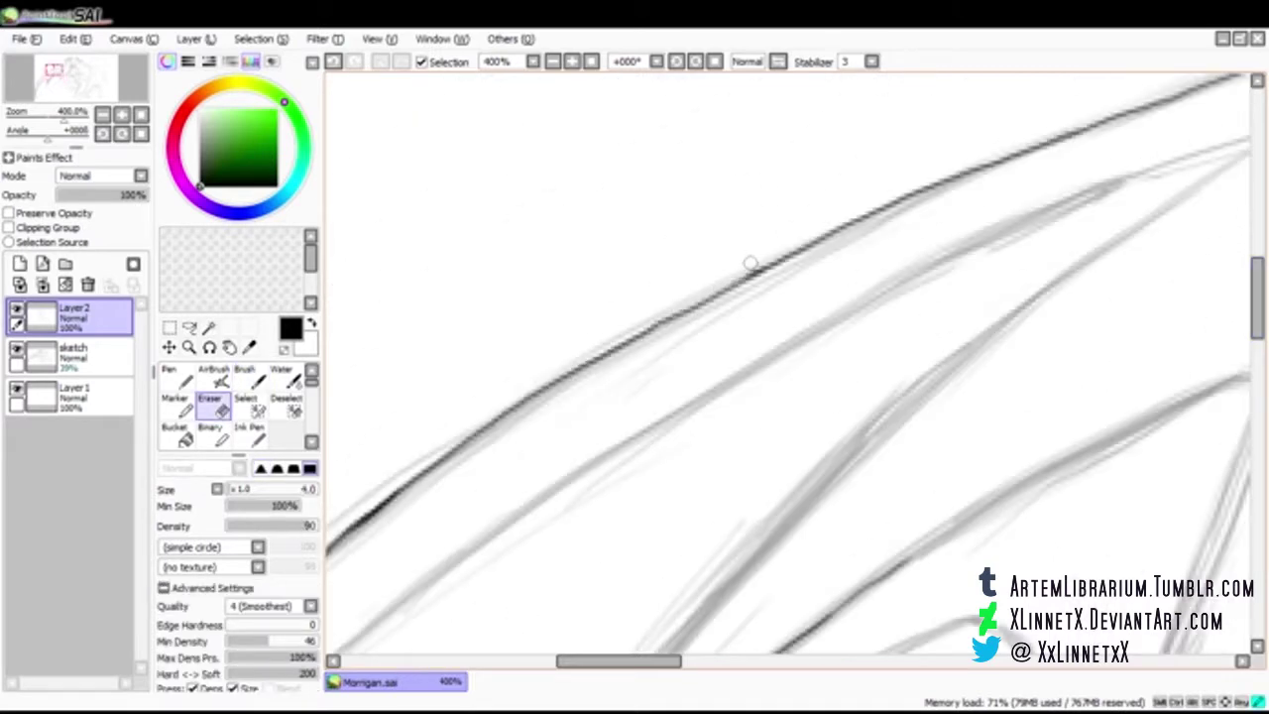
# Ink the inner line running parallel below the left body wing's upper edge
pyautogui.press('b')
pyautogui.scroll(-3, 751, 264)
pyautogui.moveTo(977, 161)
pyautogui.mouseDown()
pyautogui.moveTo(823, 228)
pyautogui.moveTo(565, 411)
pyautogui.mouseUp()
pyautogui.scroll(1, 786, 109)
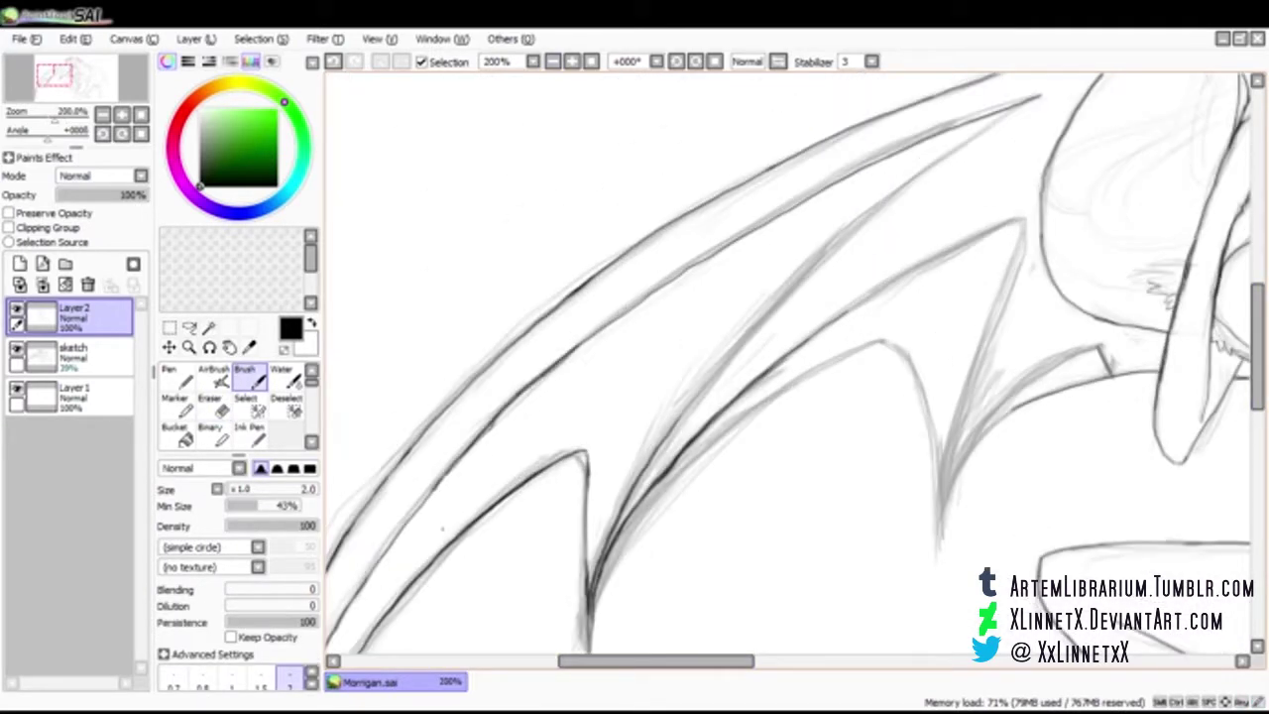
# Clean up and re-ink the inner line below the left body wing's upper edge
pyautogui.press('e')
pyautogui.moveTo(696, 264); pyautogui.dragTo(653, 291)
pyautogui.press('b')
pyautogui.moveTo(771, 220); pyautogui.dragTo(632, 306)
pyautogui.press('e')
pyautogui.moveTo(740, 233); pyautogui.dragTo(725, 246)
pyautogui.press('b')
# Ink the rib line from the left body wing's upper inner end towards its outer lower point and clean up the strokes
pyautogui.moveTo(1039, 96); pyautogui.dragTo(808, 285)
pyautogui.press('e')
pyautogui.moveTo(857, 234)
pyautogui.mouseDown()
pyautogui.moveTo(684, 412)
pyautogui.moveTo(716, 373)
pyautogui.mouseUp()
pyautogui.press('b')
pyautogui.click(17, 349)
pyautogui.press('e')
pyautogui.moveTo(673, 432); pyautogui.dragTo(746, 345)
pyautogui.scroll(-2, 860, 222)
pyautogui.press('b')
pyautogui.moveTo(591, 461); pyautogui.dragTo(594, 525)
pyautogui.press('e')
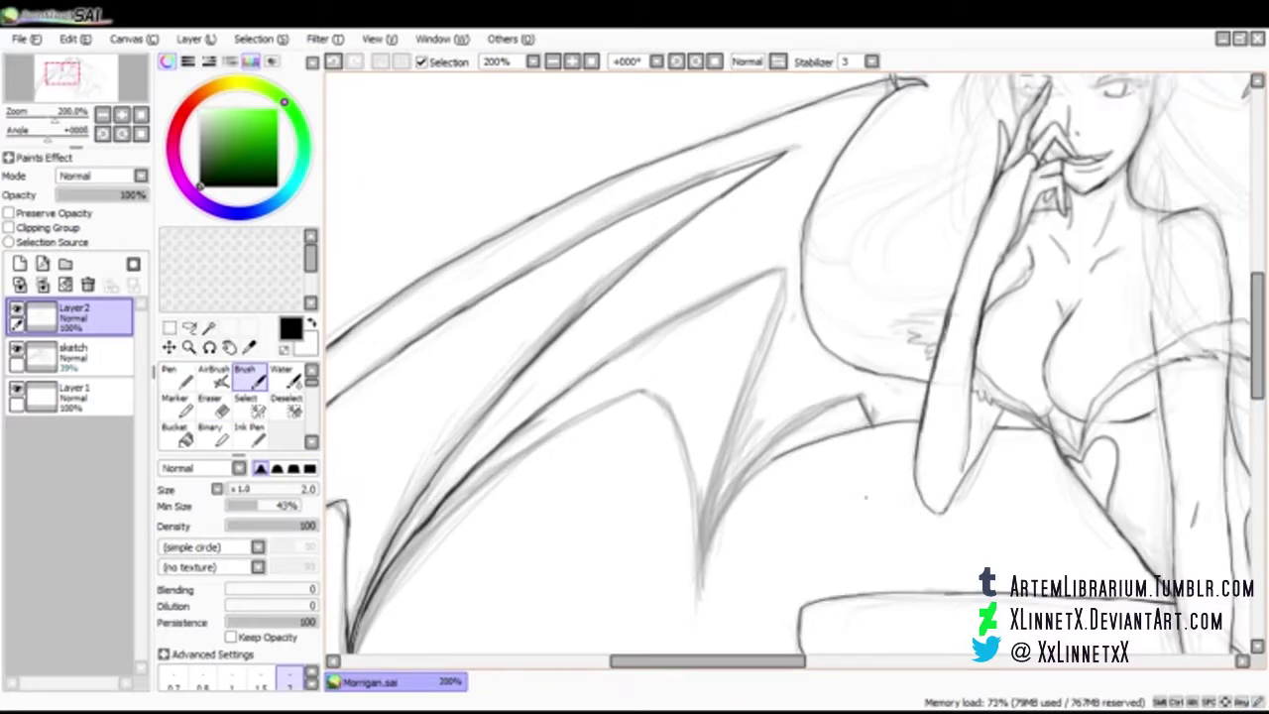
# Ink the curve from the left body wing's inner lower point up towards the arm and erase the excess along it
pyautogui.moveTo(706, 599); pyautogui.dragTo(785, 423)
pyautogui.moveTo(739, 482); pyautogui.dragTo(859, 397)
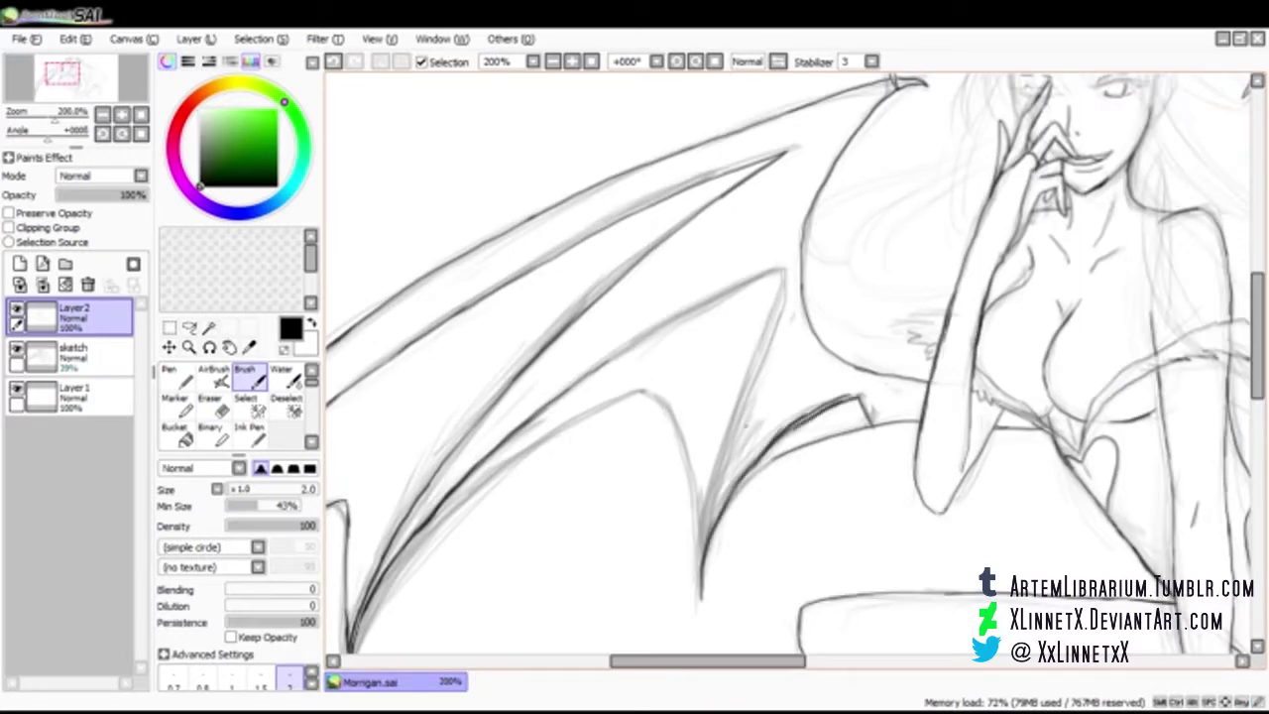
pyautogui.moveTo(702, 599); pyautogui.dragTo(717, 456)
pyautogui.hotkey('ctrl', 'z')
pyautogui.click(17, 349)
pyautogui.press('e')
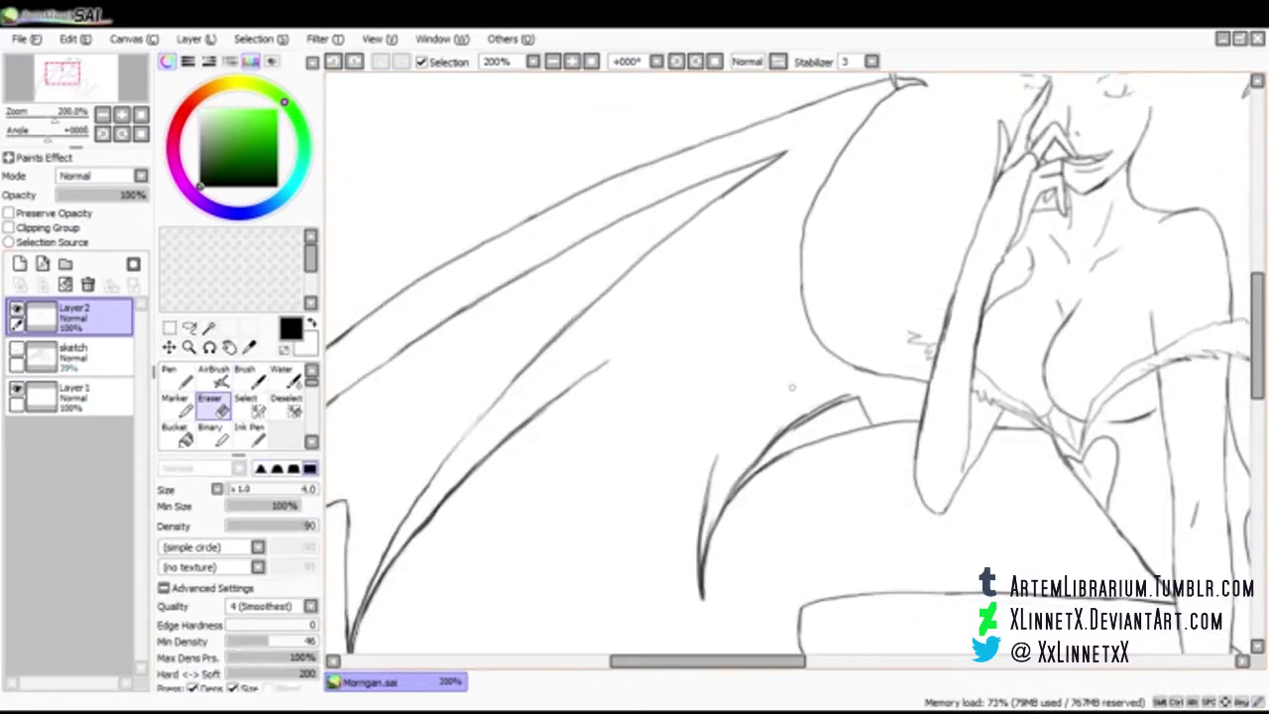
pyautogui.moveTo(800, 415); pyautogui.dragTo(738, 474)
# Ink the left body wing's tall inner membrane peak and the lower scalloped edge between its two lower points
pyautogui.moveTo(710, 480); pyautogui.dragTo(783, 266)
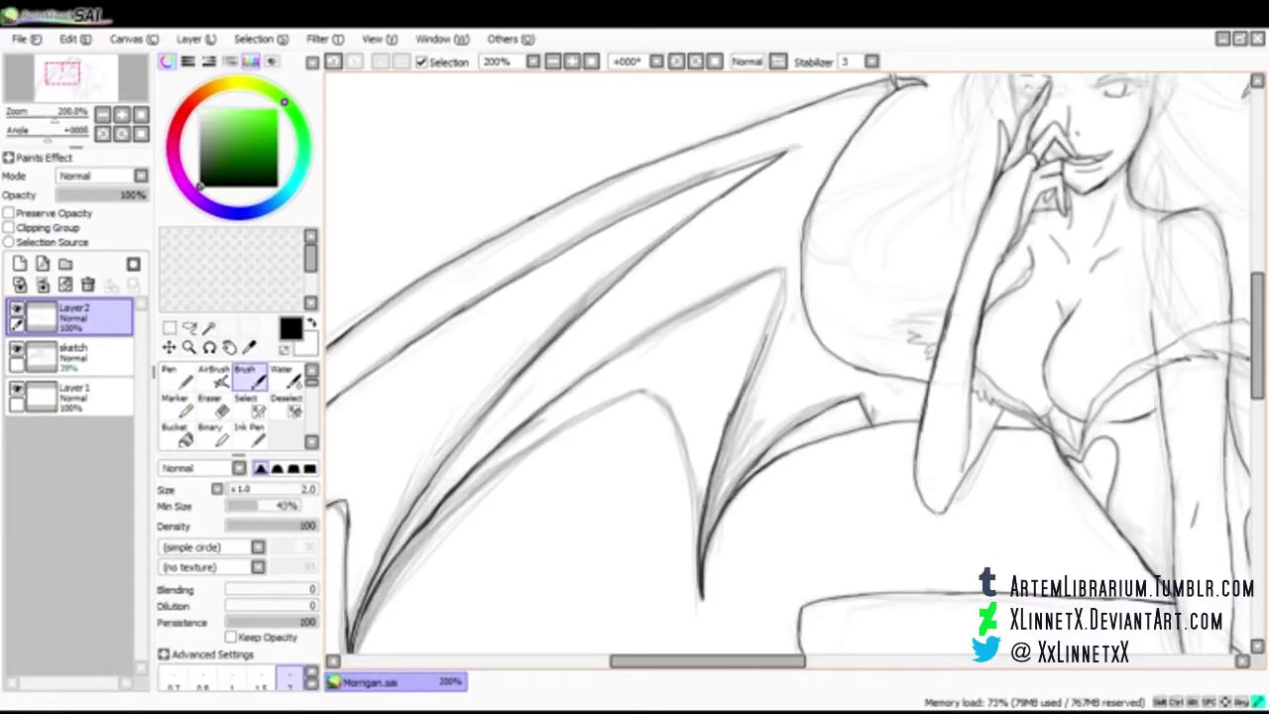
pyautogui.moveTo(518, 426)
pyautogui.mouseDown()
pyautogui.moveTo(758, 280)
pyautogui.moveTo(782, 278)
pyautogui.mouseUp()
pyautogui.press('e')
pyautogui.scroll(-3, 788, 363)
pyautogui.press('v')
pyautogui.moveTo(359, 528); pyautogui.dragTo(661, 306)
pyautogui.moveTo(700, 437); pyautogui.dragTo(662, 306)
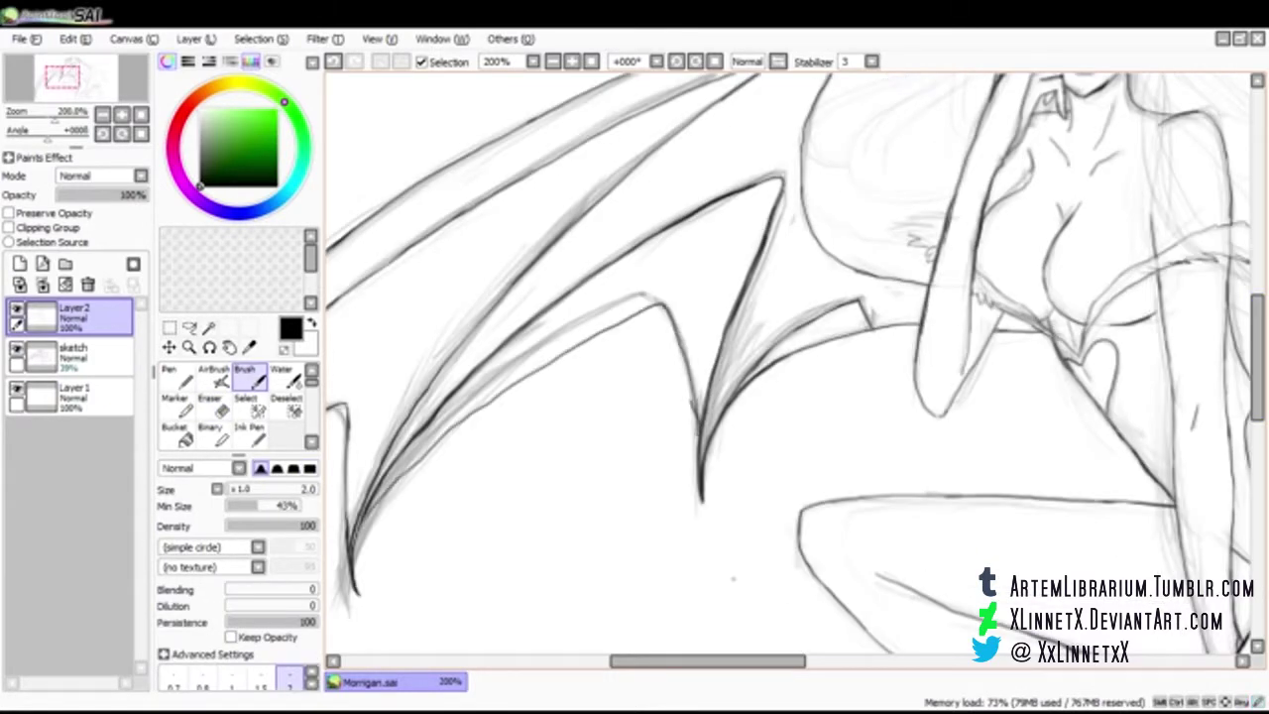
# Hide the sketch, then thicken and clean the overlapping lines around the left body wing's two lower points
pyautogui.click(16, 349)
pyautogui.press('e')
pyautogui.moveTo(686, 395); pyautogui.dragTo(694, 437)
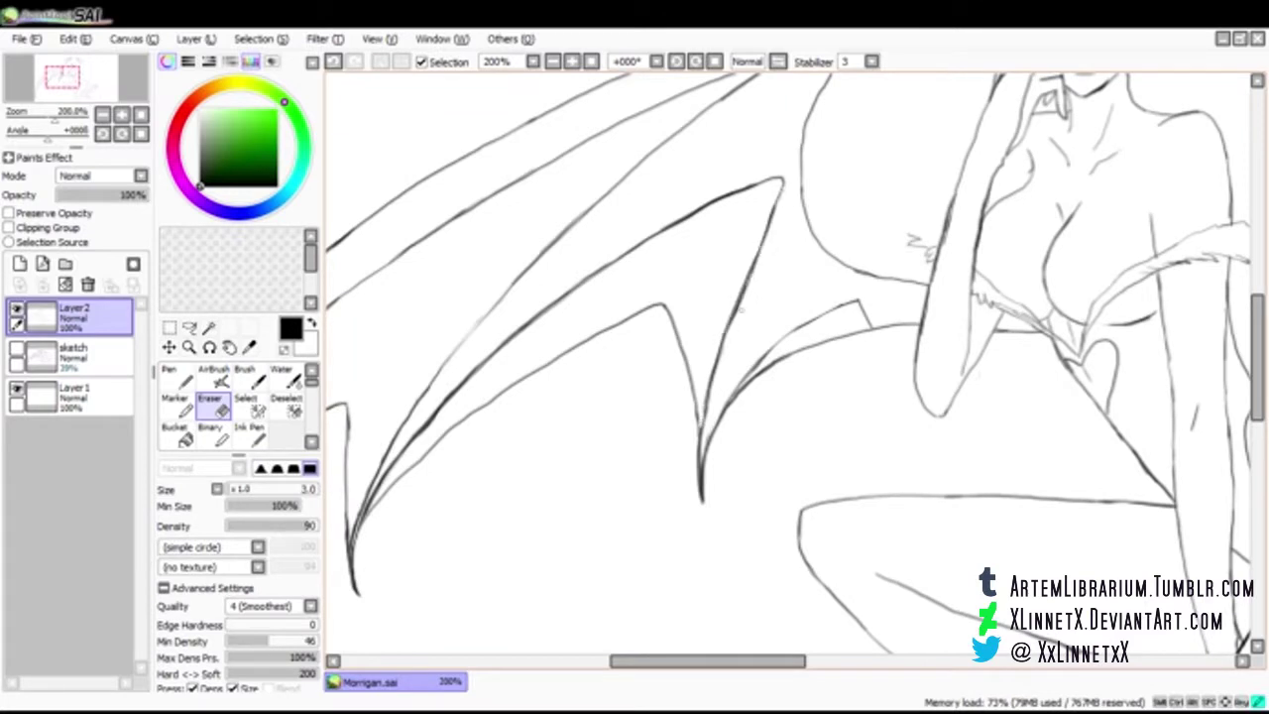
pyautogui.moveTo(740, 309); pyautogui.dragTo(761, 251)
pyautogui.press('v')
pyautogui.moveTo(416, 468); pyautogui.dragTo(551, 363)
pyautogui.moveTo(360, 536)
pyautogui.mouseDown()
pyautogui.moveTo(482, 409)
pyautogui.moveTo(442, 436)
pyautogui.mouseUp()
pyautogui.press('e')
pyautogui.moveTo(542, 374); pyautogui.dragTo(449, 439)
pyautogui.moveTo(393, 486); pyautogui.dragTo(361, 536)
pyautogui.press('v')
pyautogui.moveTo(743, 662); pyautogui.dragTo(669, 662)
pyautogui.press('e')
pyautogui.moveTo(693, 410); pyautogui.dragTo(692, 452)
# Show the sketch and ink the right body wing's lower edge beside the arm and the small peak near its inner lower point
pyautogui.press('v')
pyautogui.moveTo(635, 661); pyautogui.dragTo(850, 662)
pyautogui.click(17, 349)
pyautogui.moveTo(571, 305); pyautogui.dragTo(738, 377)
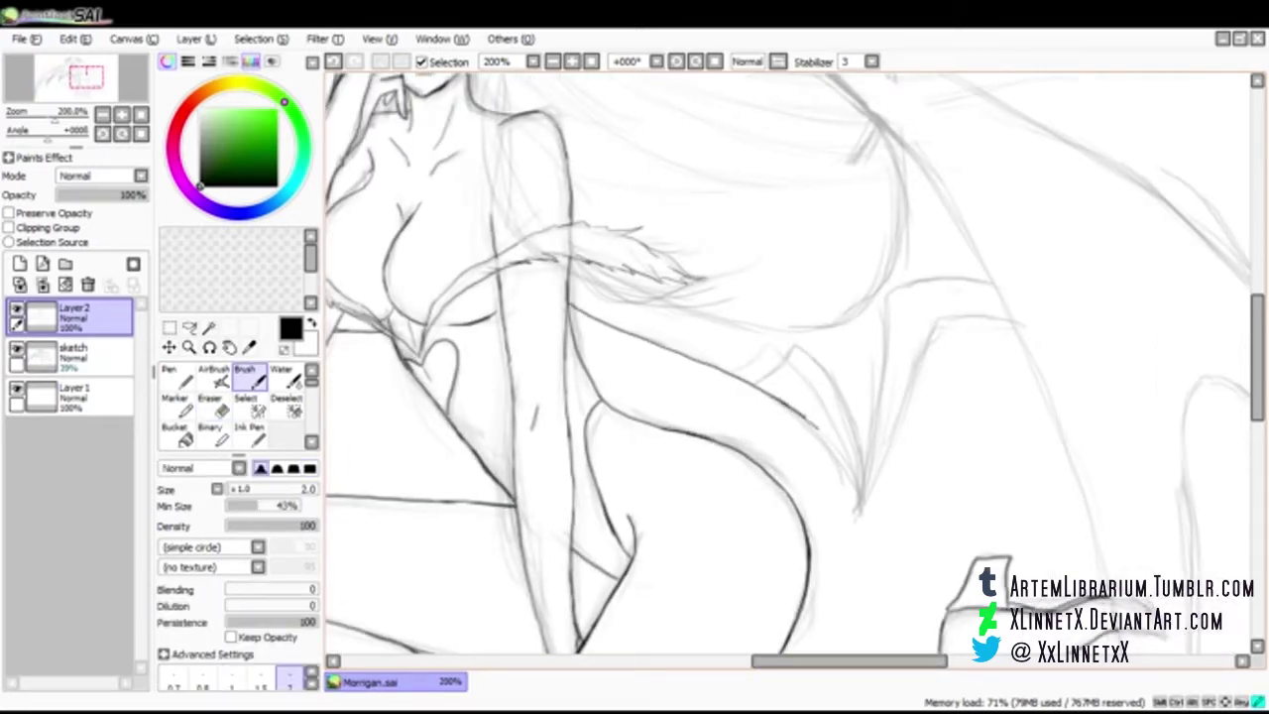
pyautogui.moveTo(779, 342)
pyautogui.mouseDown()
pyautogui.moveTo(859, 500)
pyautogui.moveTo(902, 426)
pyautogui.mouseUp()
pyautogui.press('e')
pyautogui.press('v')
# Ink the rounded inner edge of the right body wing beneath the fur trim and erase its excess ink
pyautogui.moveTo(587, 261)
pyautogui.mouseDown()
pyautogui.moveTo(781, 332)
pyautogui.moveTo(843, 325)
pyautogui.mouseUp()
pyautogui.press('e')
pyautogui.press('v')
pyautogui.press('e')
pyautogui.moveTo(759, 332); pyautogui.dragTo(788, 334)
pyautogui.moveTo(841, 326); pyautogui.dragTo(819, 331)
# Ink the two lines rising from the right body wing's inner lower point and bending towards the rib
pyautogui.press('v')
pyautogui.moveTo(848, 661); pyautogui.dragTo(897, 662)
pyautogui.hscroll(1, 783, 367)
pyautogui.moveTo(541, 504)
pyautogui.mouseDown()
pyautogui.moveTo(573, 313)
pyautogui.moveTo(654, 290)
pyautogui.mouseUp()
pyautogui.moveTo(540, 500); pyautogui.dragTo(619, 325)
pyautogui.press('e')
pyautogui.press('v')
pyautogui.moveTo(598, 393)
pyautogui.mouseDown()
pyautogui.moveTo(619, 334)
pyautogui.moveTo(691, 313)
pyautogui.mouseUp()
pyautogui.press('e')
# Ink the right body wing's upper edge outward from its inner claw tip, along with the rib branching off beneath it
pyautogui.press('b')
pyautogui.scroll(3, 655, 363)
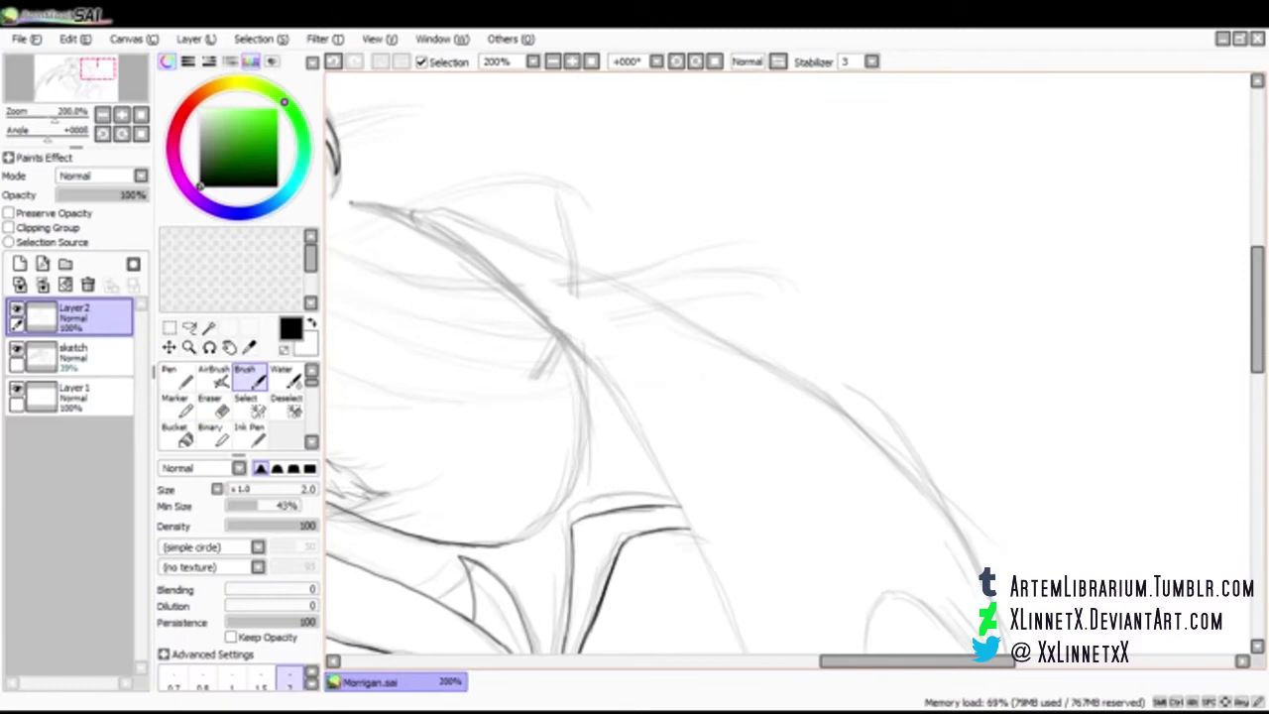
pyautogui.moveTo(491, 269); pyautogui.dragTo(592, 368)
pyautogui.moveTo(551, 325)
pyautogui.mouseDown()
pyautogui.moveTo(585, 402)
pyautogui.moveTo(498, 546)
pyautogui.moveTo(585, 436)
pyautogui.moveTo(565, 346)
pyautogui.mouseUp()
pyautogui.hotkey('ctrl', 'z')
pyautogui.press('e')
pyautogui.press('b')
pyautogui.moveTo(353, 204)
pyautogui.mouseDown()
pyautogui.moveTo(591, 268)
pyautogui.moveTo(886, 440)
pyautogui.moveTo(954, 513)
pyautogui.mouseUp()
pyautogui.moveTo(585, 361); pyautogui.dragTo(654, 458)
# Extend the right body wing's inner rib downward and ink the inner side of its outer section
pyautogui.scroll(-3, 654, 363)
pyautogui.moveTo(670, 293); pyautogui.dragTo(775, 517)
pyautogui.moveTo(946, 300)
pyautogui.mouseDown()
pyautogui.moveTo(1009, 434)
pyautogui.moveTo(1019, 551)
pyautogui.moveTo(883, 395)
pyautogui.moveTo(877, 542)
pyautogui.mouseUp()
pyautogui.press('e')
pyautogui.press('b')
pyautogui.scroll(-3, 877, 541)
pyautogui.scroll(-1, 878, 422)
# Ink the long lines converging on the right body wing's outer lower point and tidy where they meet
pyautogui.moveTo(880, 321)
pyautogui.mouseDown()
pyautogui.moveTo(879, 422)
pyautogui.moveTo(805, 615)
pyautogui.mouseUp()
pyautogui.scroll(-2, 869, 532)
pyautogui.press('e')
pyautogui.moveTo(872, 416); pyautogui.dragTo(860, 450)
pyautogui.press('b')
pyautogui.moveTo(772, 115)
pyautogui.mouseDown()
pyautogui.moveTo(813, 323)
pyautogui.moveTo(826, 563)
pyautogui.mouseUp()
pyautogui.press('e')
pyautogui.press('b')
pyautogui.moveTo(833, 497); pyautogui.dragTo(825, 558)
pyautogui.press('e')
pyautogui.press('b')
# Set the sketch layer's opacity to 28%
pyautogui.scroll(6, 789, 364)
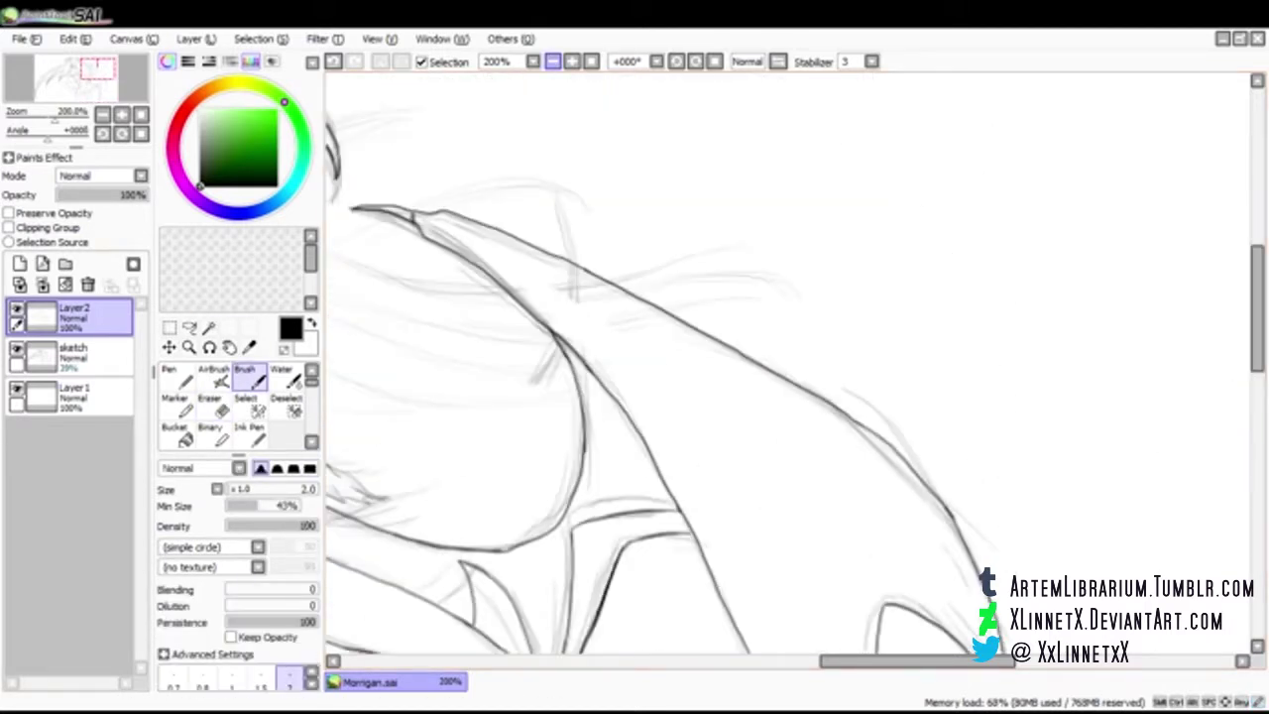
pyautogui.scroll(-3, 788, 364)
pyautogui.scroll(2, 789, 364)
pyautogui.scroll(1, 789, 364)
pyautogui.click(75, 357)
pyautogui.moveTo(75, 196); pyautogui.dragTo(83, 195)
# Rename the ink layer as lines and add a new layer named hair above it
pyautogui.click(75, 318)
pyautogui.click(19, 264)
pyautogui.click(74, 357)
pyautogui.press('e')
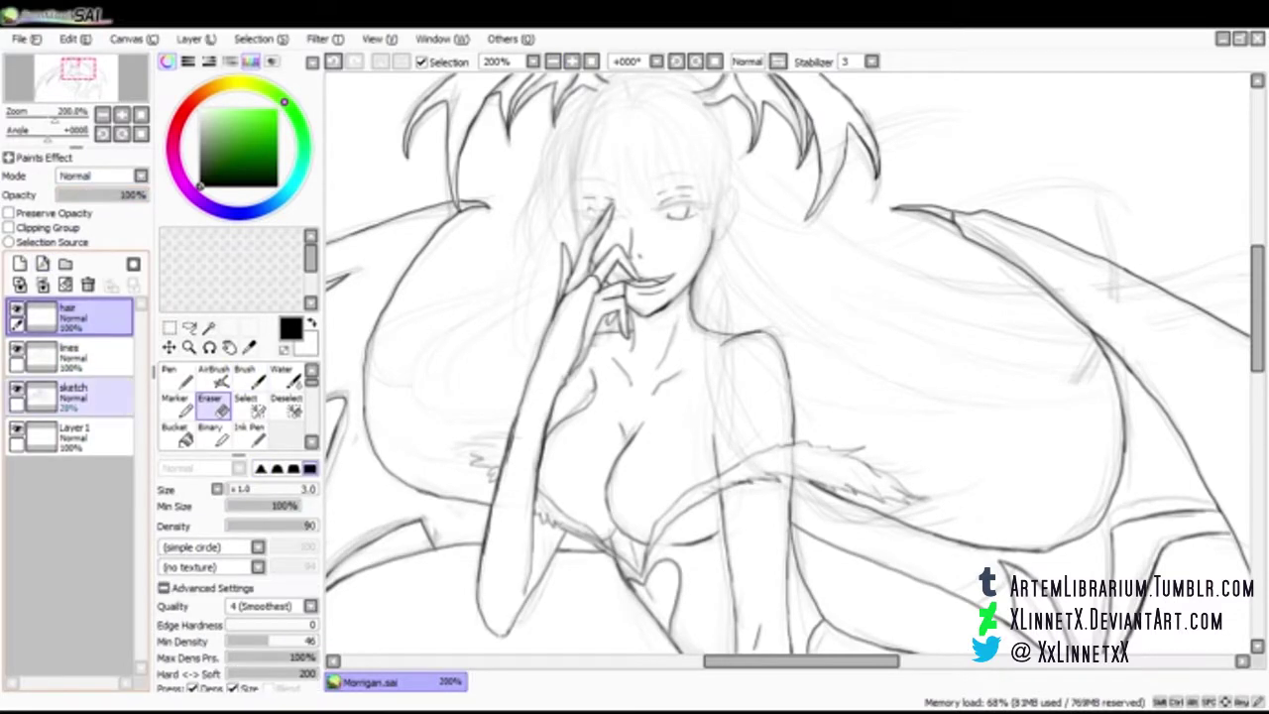
# Fill Layer1 with a solid bright purple as the background
pyautogui.click(62, 436)
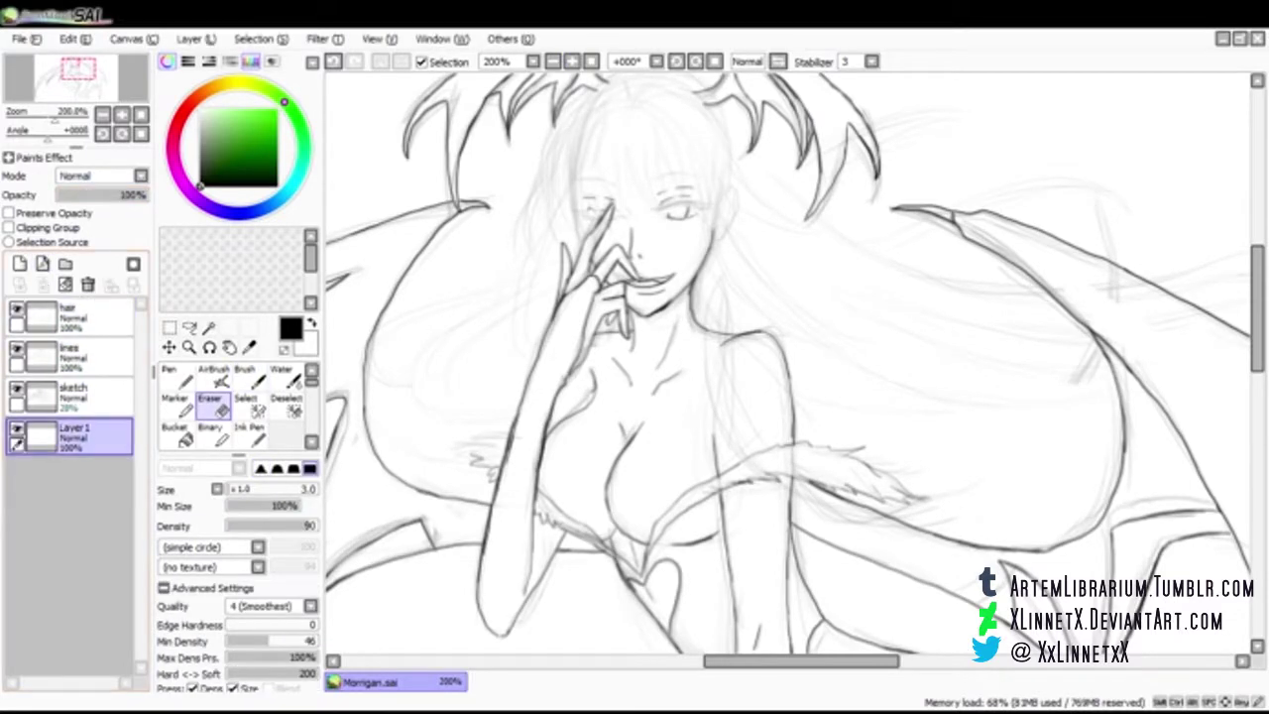
pyautogui.click(264, 114)
pyautogui.click(174, 433)
pyautogui.click(793, 362)
# Make the hair layer active and set the drawing colour to dark teal
pyautogui.click(61, 318)
pyautogui.click(298, 176)
pyautogui.click(270, 157)
# Raise the sketch layer's opacity to 49% and return to the hair layer
pyautogui.scroll(-1, 788, 363)
pyautogui.moveTo(788, 364); pyautogui.dragTo(785, 438)
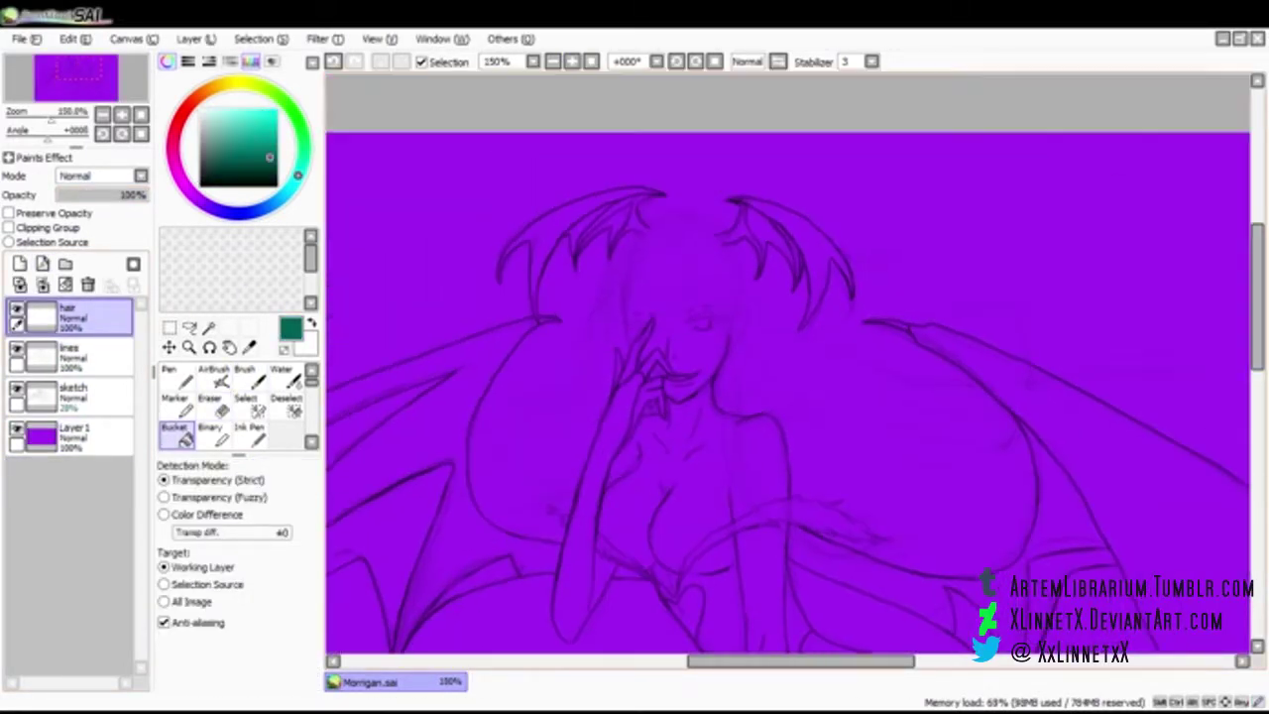
pyautogui.scroll(1, 789, 364)
pyautogui.moveTo(788, 364); pyautogui.dragTo(833, 398)
pyautogui.click(74, 397)
pyautogui.moveTo(82, 195); pyautogui.dragTo(102, 196)
pyautogui.click(75, 317)
# Ink the eyelashes and eyebrows in teal with the Brush at size 0.8
pyautogui.click(250, 376)
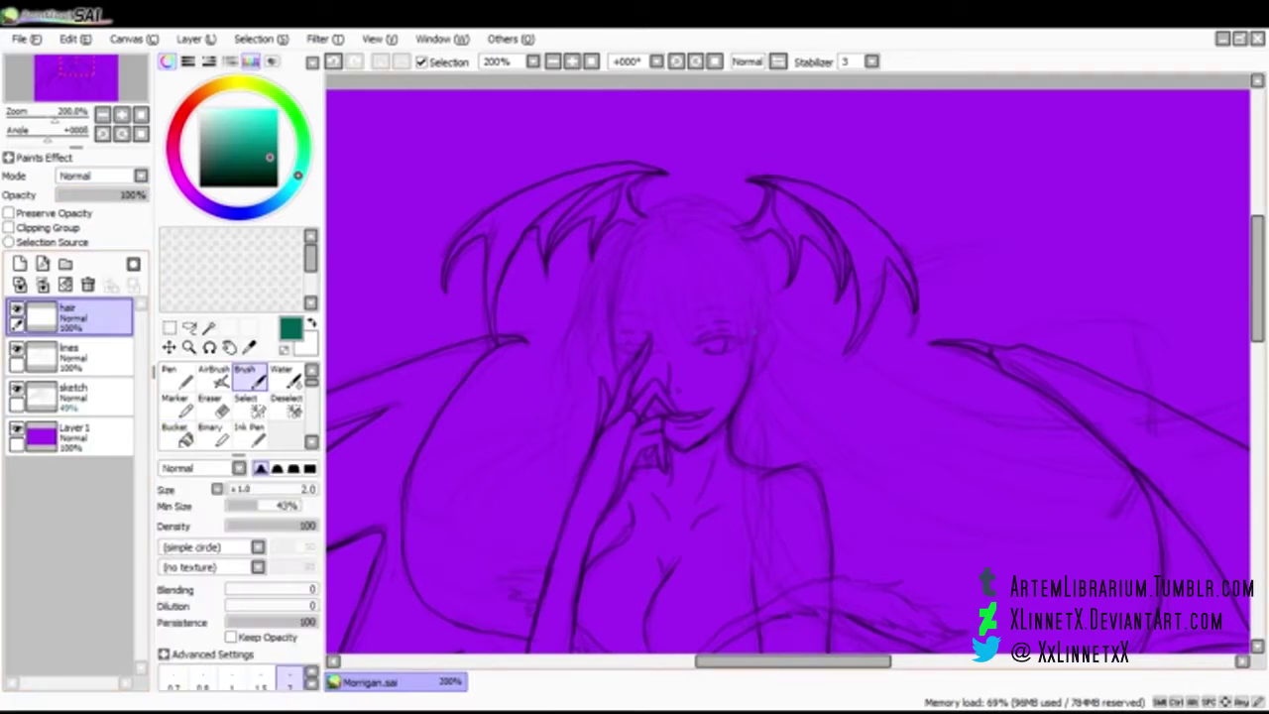
pyautogui.click(261, 679)
pyautogui.scroll(2, 788, 364)
pyautogui.press('[')
pyautogui.press('[')
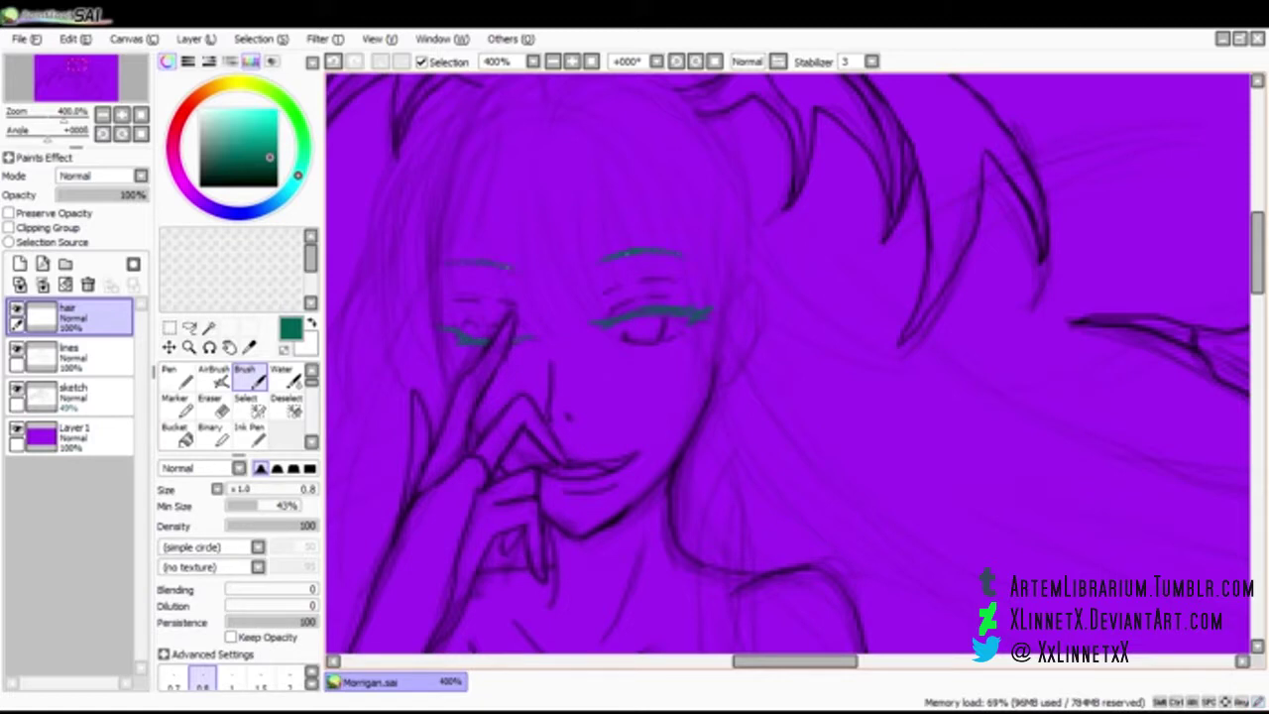
# Ink the hair's outer contour over the head and the strands of the bangs and sides in thin teal lines
pyautogui.moveTo(1257, 253); pyautogui.dragTo(1257, 243)
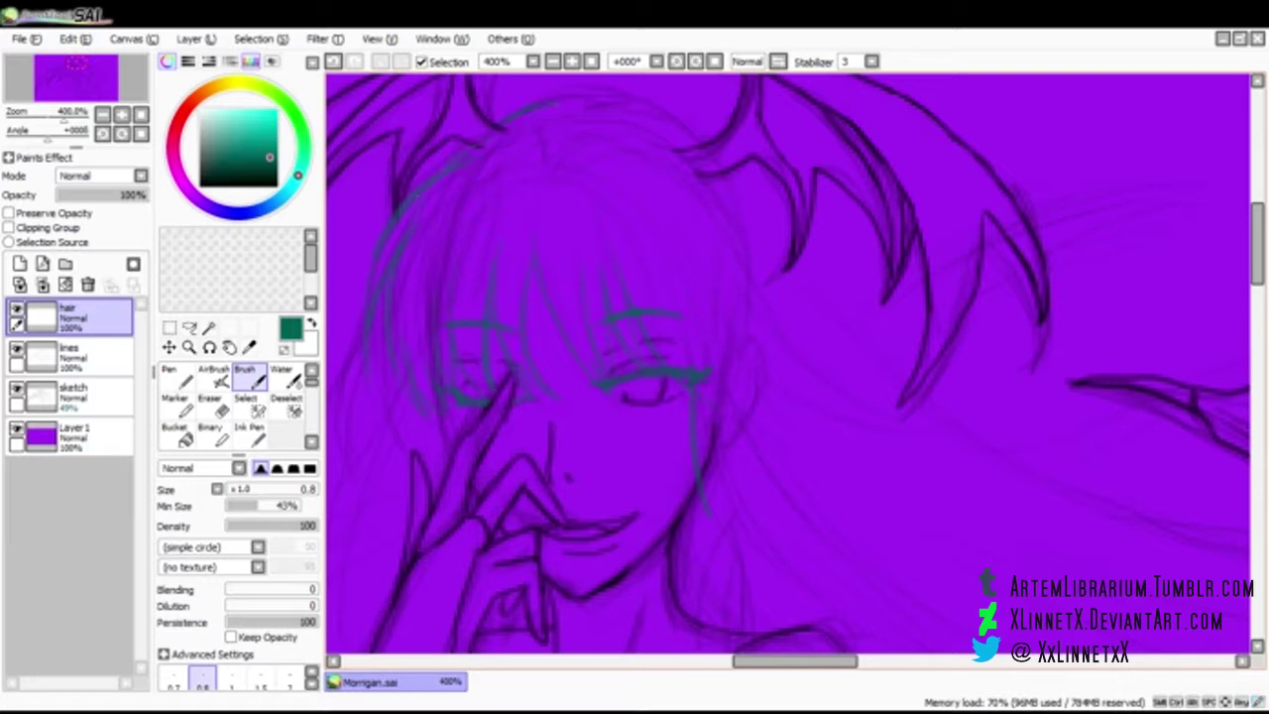
pyautogui.scroll(4, 789, 362)
pyautogui.hotkey('ctrl', 'z')
pyautogui.press('e')
pyautogui.press('b')
pyautogui.moveTo(792, 371); pyautogui.dragTo(846, 426)
# Fill the bangs above the uncovered eye and the hair beside them with solid teal brush strokes
pyautogui.moveTo(565, 265); pyautogui.dragTo(635, 399)
pyautogui.moveTo(724, 359); pyautogui.dragTo(799, 560)
pyautogui.press('[')
pyautogui.press('[')
pyautogui.press('[')
pyautogui.press('[')
pyautogui.press('[')
pyautogui.press('[')
pyautogui.press('[')
pyautogui.press('[')
pyautogui.press('[')
pyautogui.moveTo(620, 380); pyautogui.dragTo(640, 466)
pyautogui.press(']')
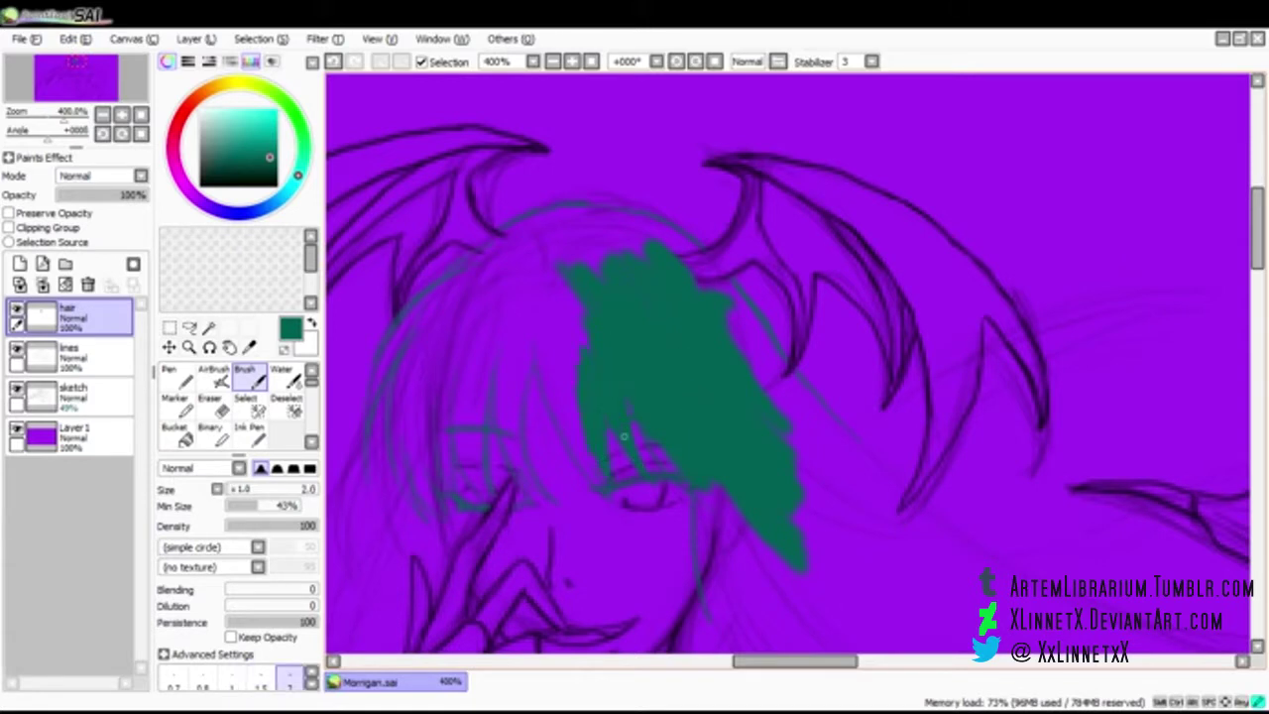
# Fill the middle bangs and the crown of the head in solid teal up to the hair's outer contour
pyautogui.press(']')
pyautogui.press(']')
pyautogui.moveTo(540, 315); pyautogui.dragTo(567, 425)
pyautogui.press(']')
pyautogui.moveTo(541, 249)
pyautogui.mouseDown()
pyautogui.moveTo(448, 334)
pyautogui.moveTo(436, 422)
pyautogui.mouseUp()
pyautogui.press('[')
pyautogui.press('[')
pyautogui.press('[')
pyautogui.press('[')
pyautogui.press('[')
pyautogui.press('[')
# Fill the side hair above the raised hand in teal, shaping its pointed lock ends with smaller brush sizes
pyautogui.moveTo(422, 304); pyautogui.dragTo(365, 411)
pyautogui.press('[')
pyautogui.press('[')
pyautogui.moveTo(384, 359); pyautogui.dragTo(367, 486)
pyautogui.press(']')
pyautogui.press(']')
pyautogui.press(']')
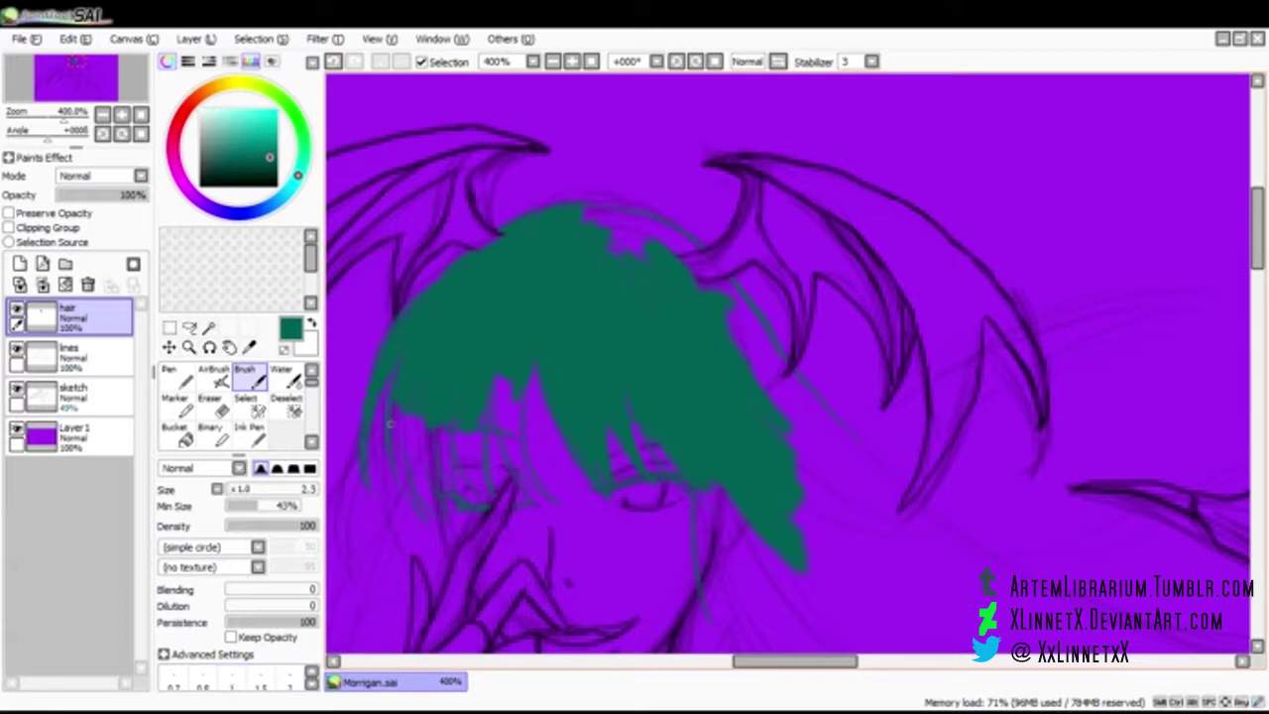
pyautogui.click(261, 684)
pyautogui.press(']')
pyautogui.press(']')
pyautogui.press(']')
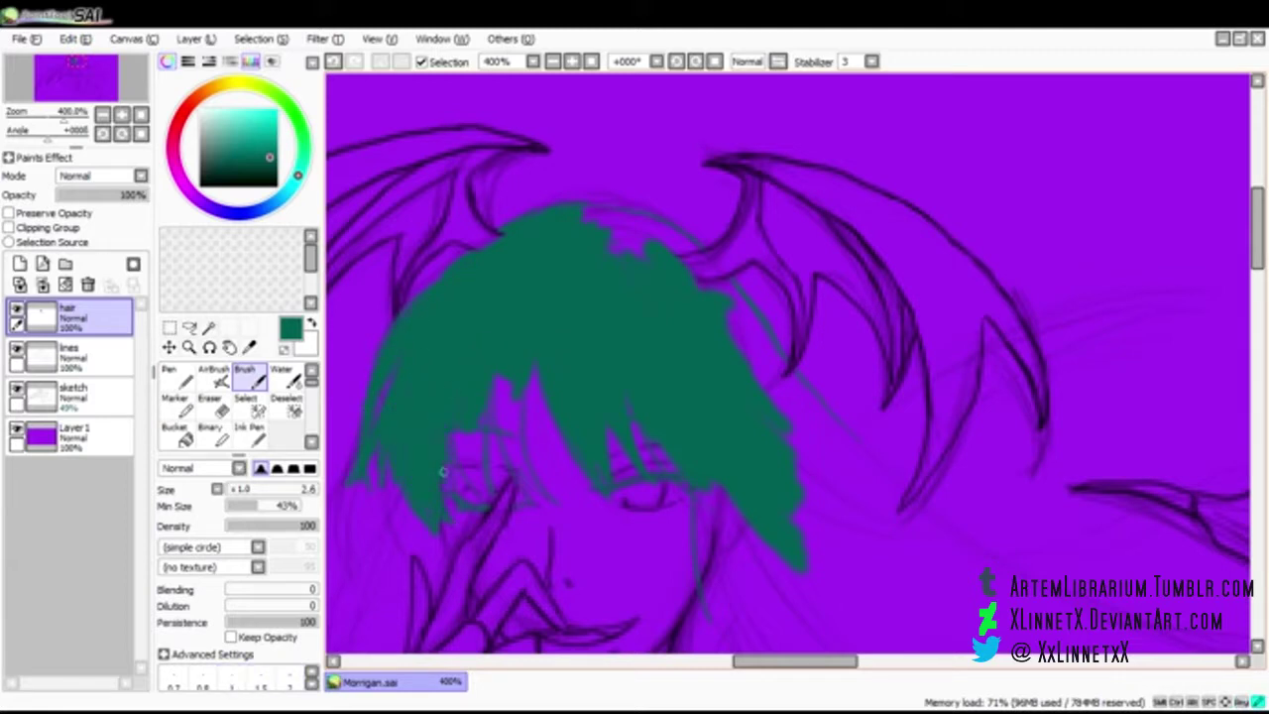
# Close the remaining gaps in the bangs and at the top of the head in teal
pyautogui.press(']')
pyautogui.press(']')
pyautogui.press(']')
pyautogui.press(']')
pyautogui.press(']')
pyautogui.moveTo(603, 246); pyautogui.dragTo(625, 269)
# Extend the teal hair mass outward below the head wing and paint the long lock falling beside the cheek
pyautogui.moveTo(753, 400); pyautogui.dragTo(762, 342)
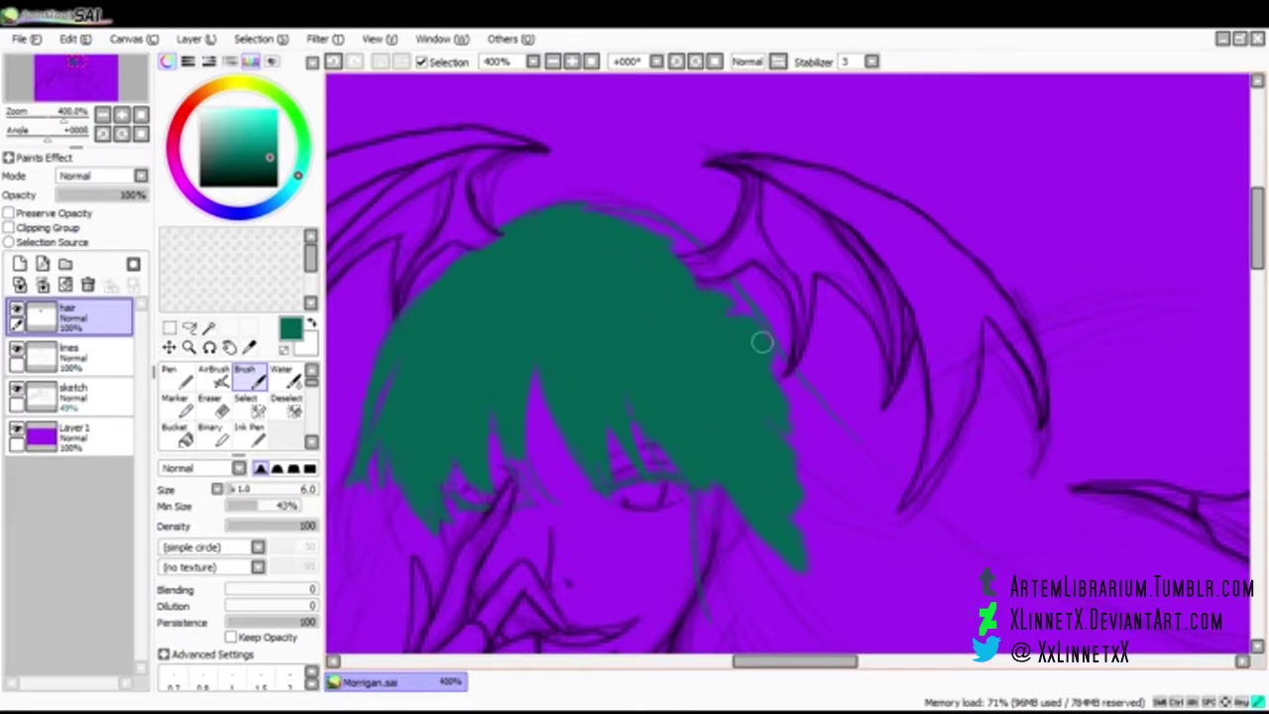
pyautogui.moveTo(859, 533); pyautogui.dragTo(729, 494)
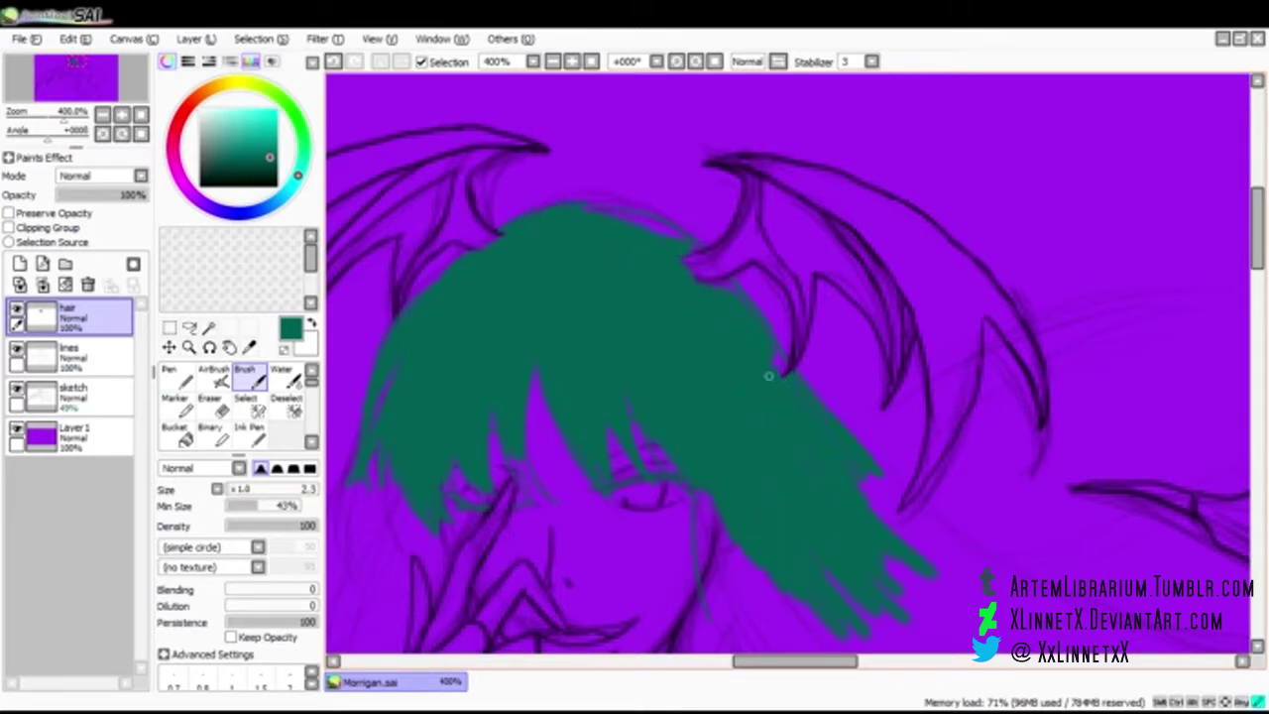
pyautogui.scroll(-5, 660, 226)
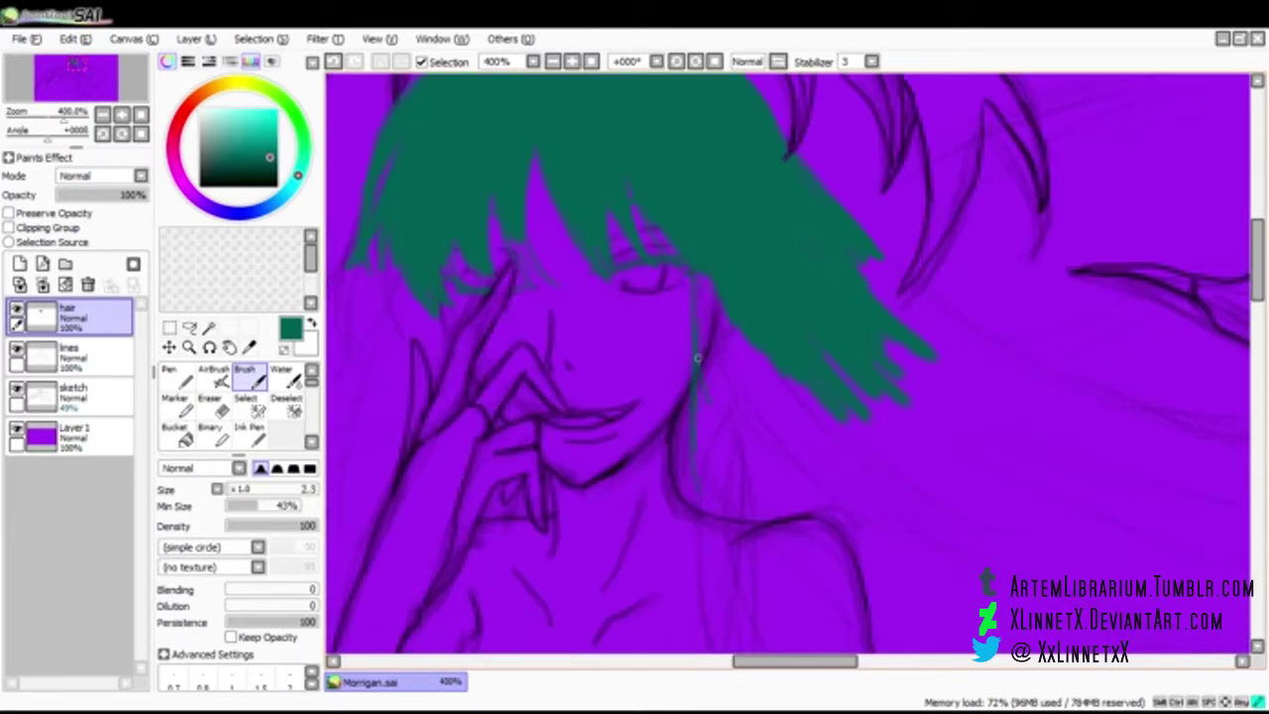
# Paint wispy side strands at the hair's outer edge above the raised hand with the Brush at sizes 0.8 to 0.7
pyautogui.press('Left')
pyautogui.press('Left')
pyautogui.press('Left')
pyautogui.press('Left')
pyautogui.press('[')
pyautogui.press('[')
pyautogui.press('[')
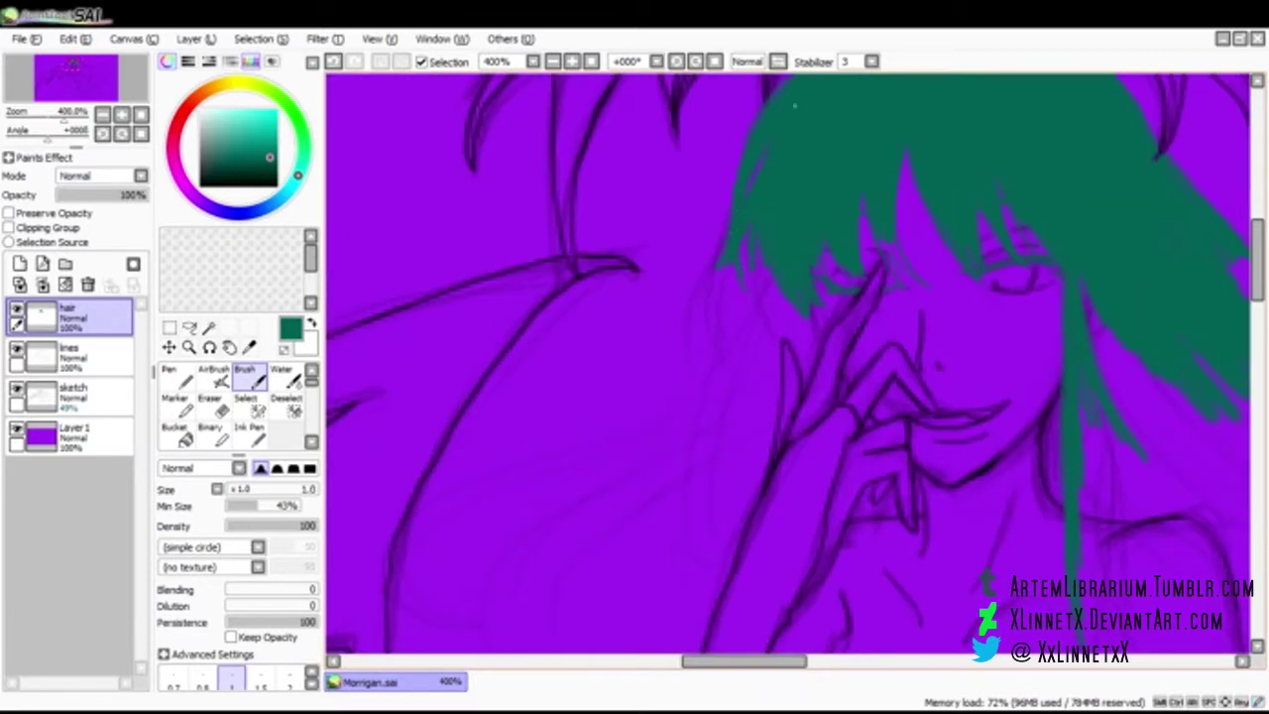
pyautogui.press('[')
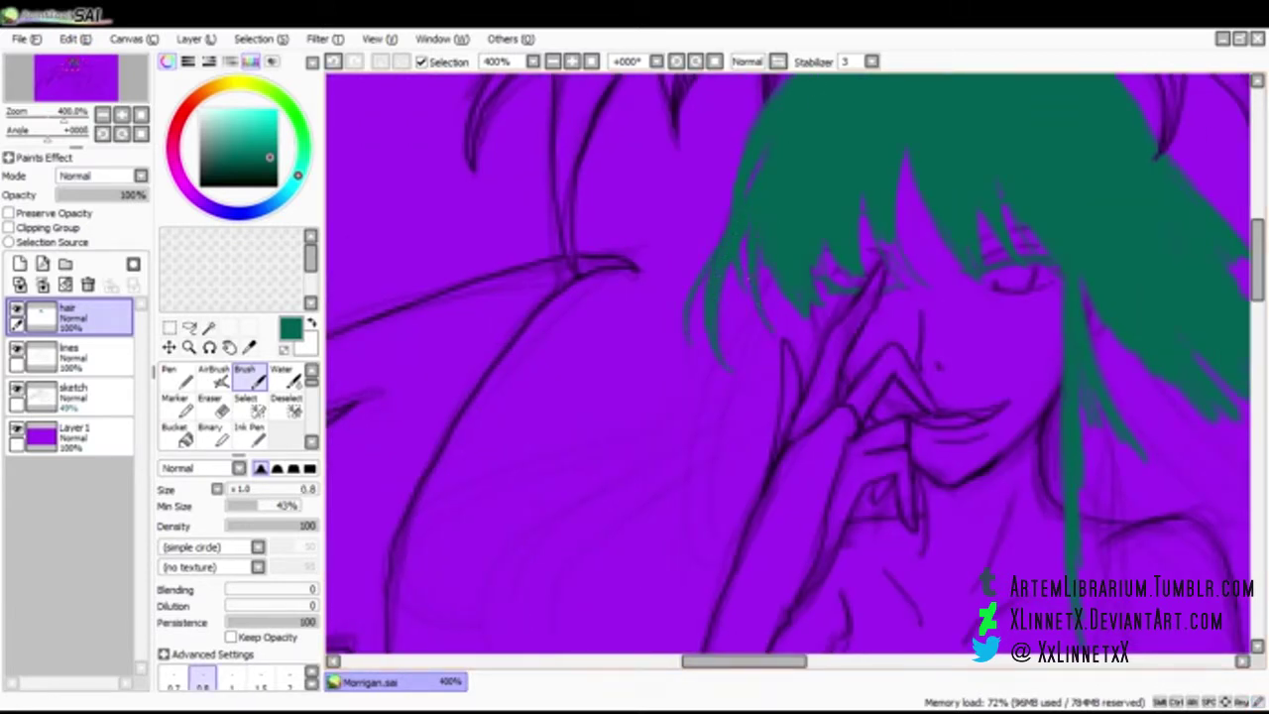
pyautogui.press('[')
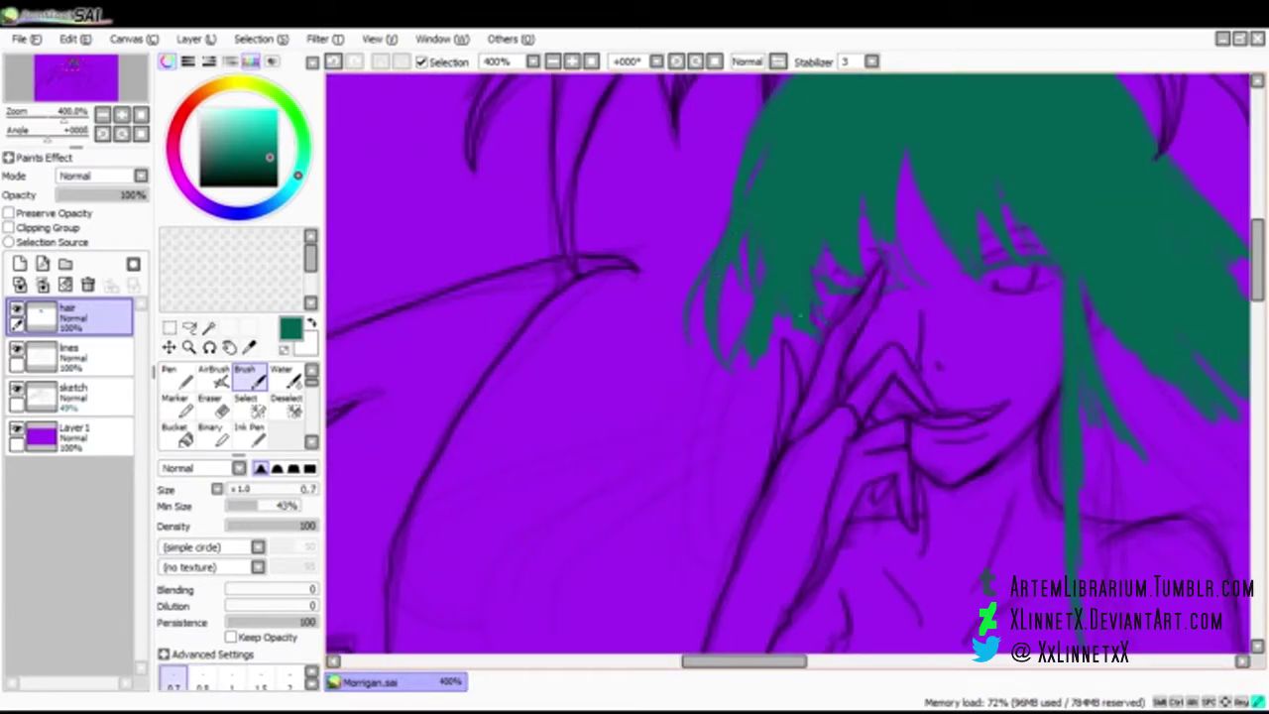
# Paint the hair locks behind the raised hand and forearm in teal, filling tightly along the finger outlines at size 0.7
pyautogui.press(']')
pyautogui.press(']')
pyautogui.press(']')
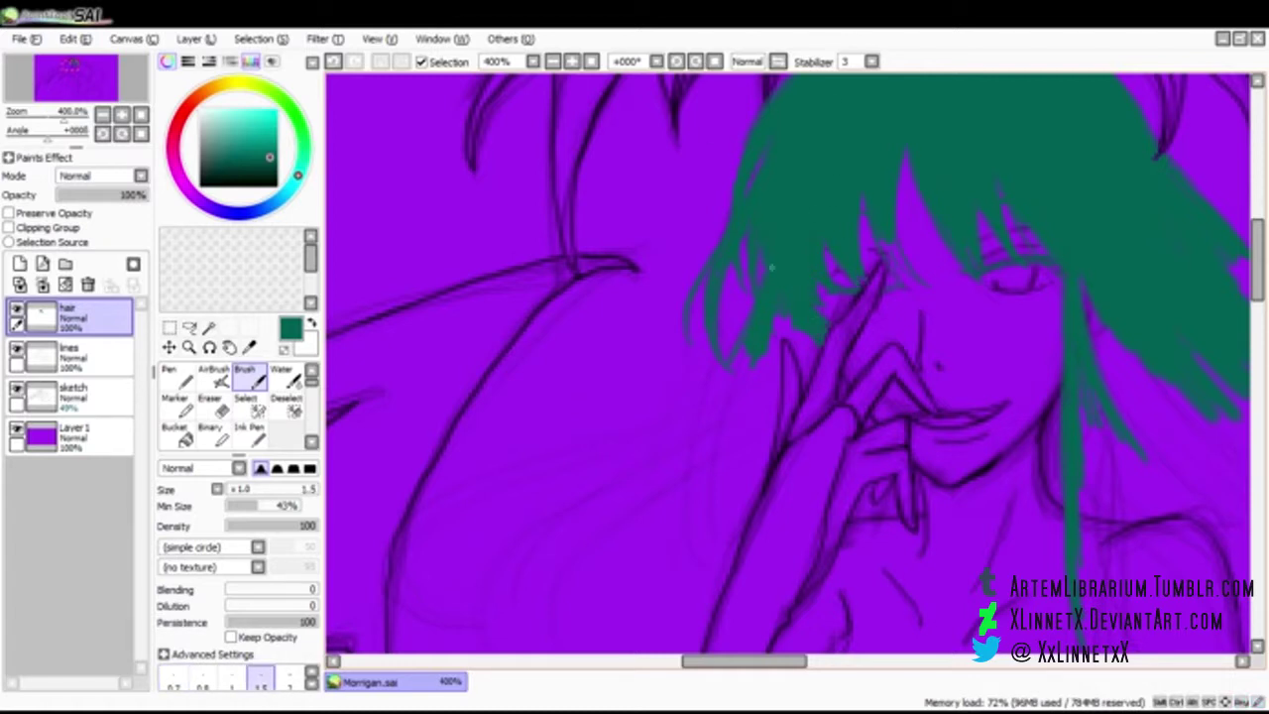
pyautogui.scroll(-2, 788, 272)
pyautogui.press(']')
pyautogui.press(']')
pyautogui.press(']')
pyautogui.press(']')
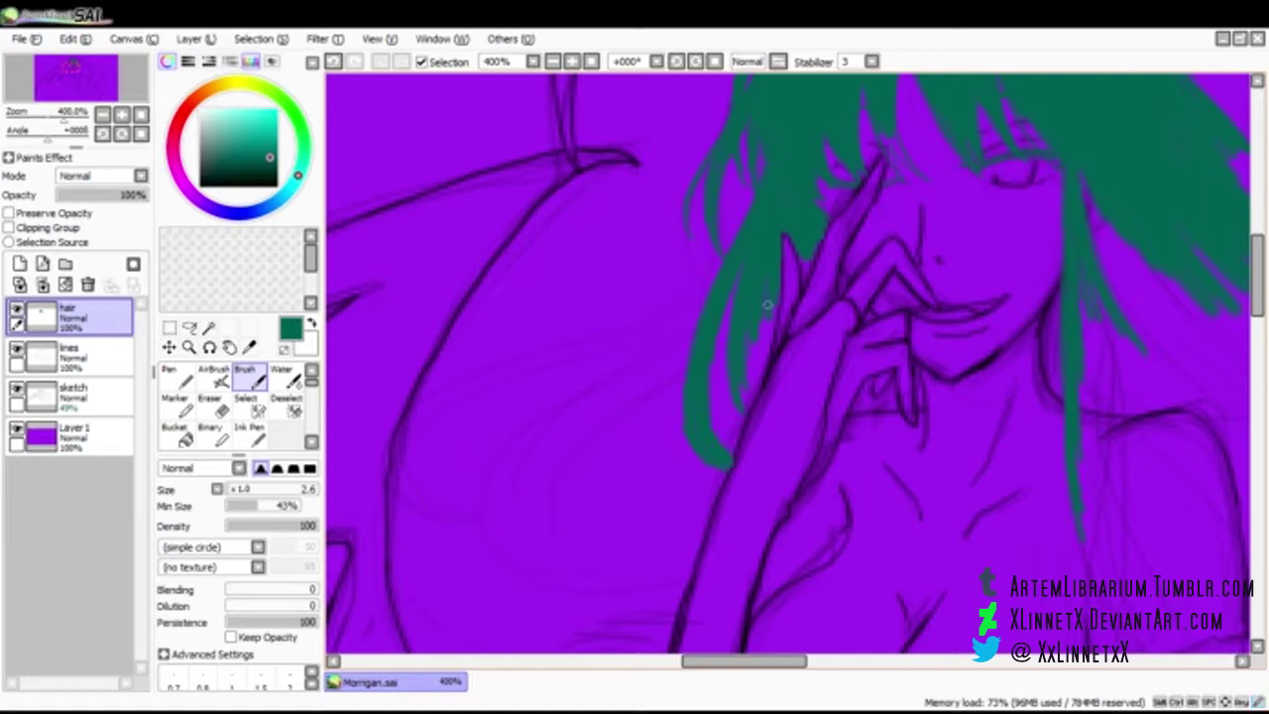
pyautogui.press('[')
pyautogui.press('[')
pyautogui.press('[')
pyautogui.press('[')
pyautogui.press('[')
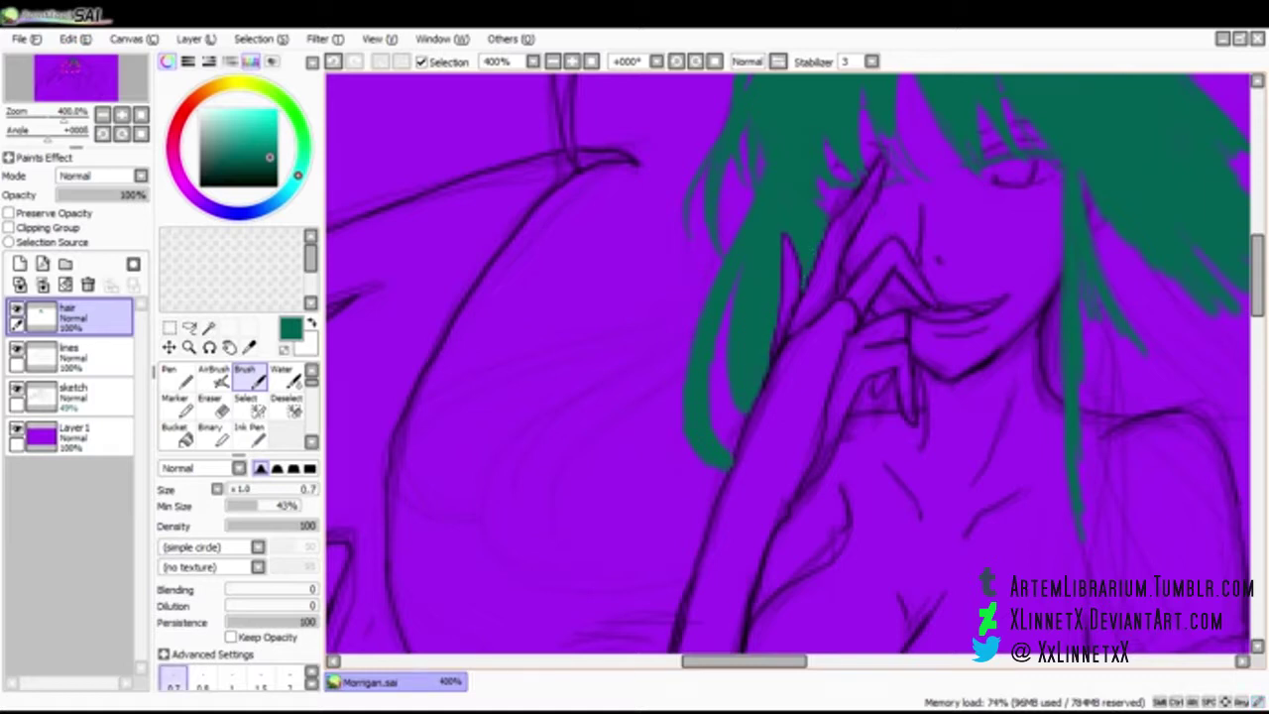
# Paint flowing strands sweeping outward from behind the raised forearm with the Brush at size 2.0
pyautogui.press(']')
pyautogui.press(']')
pyautogui.press(']')
pyautogui.press(']')
pyautogui.press(']')
pyautogui.press(']')
pyautogui.moveTo(651, 382); pyautogui.dragTo(514, 476)
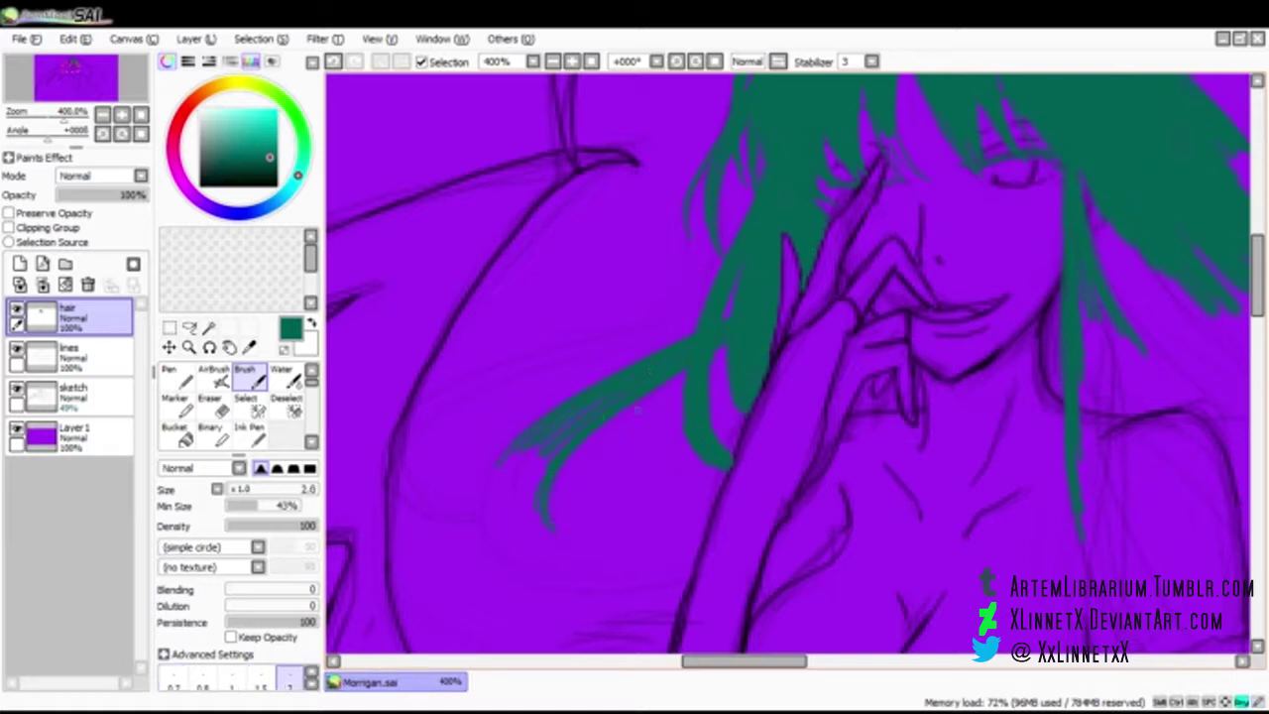
# Build the sweeping strands into thick curved loops returning to the forearm and undo the last stroke
pyautogui.press('[')
pyautogui.press('[')
pyautogui.press('[')
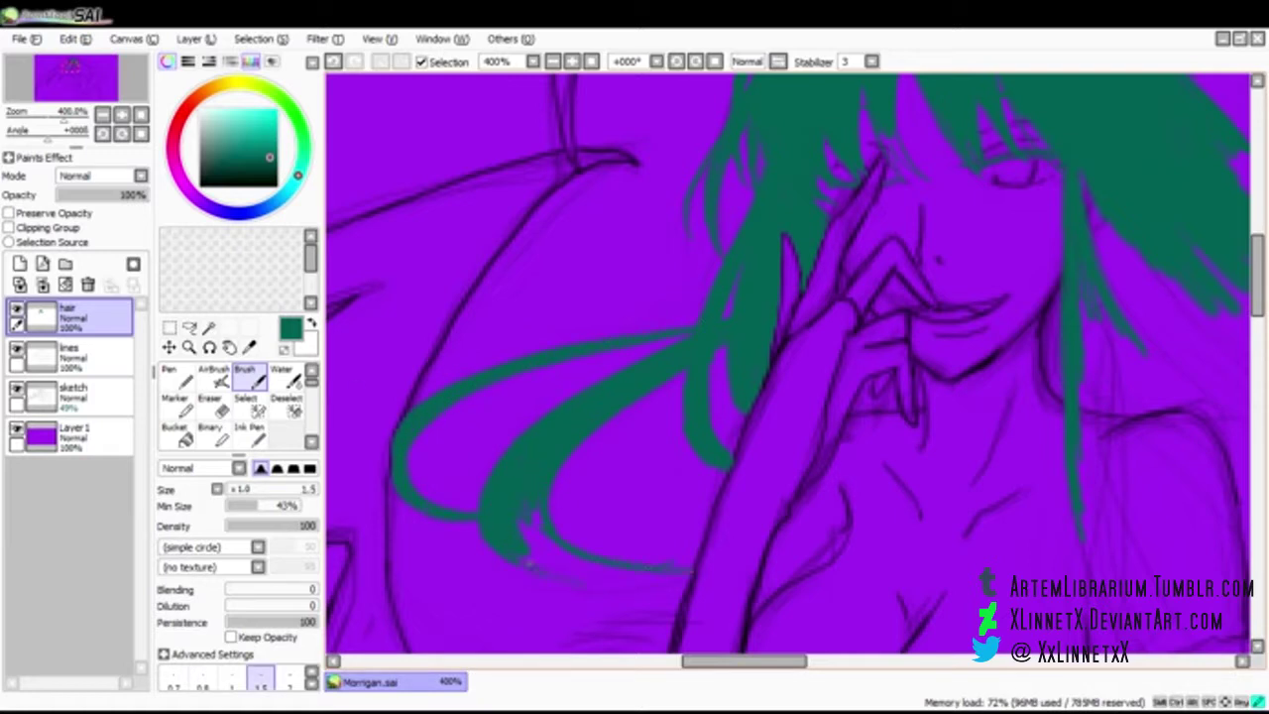
pyautogui.press(']')
pyautogui.press(']')
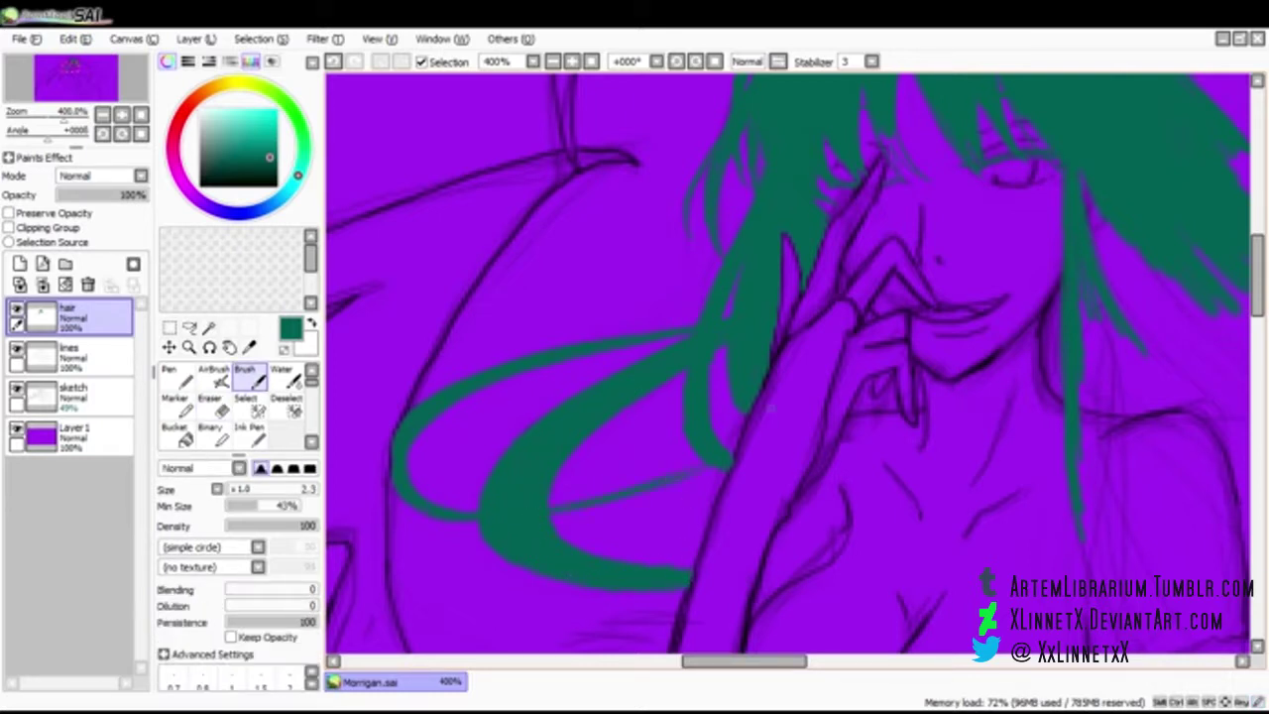
pyautogui.hotkey('ctrl', 'z')
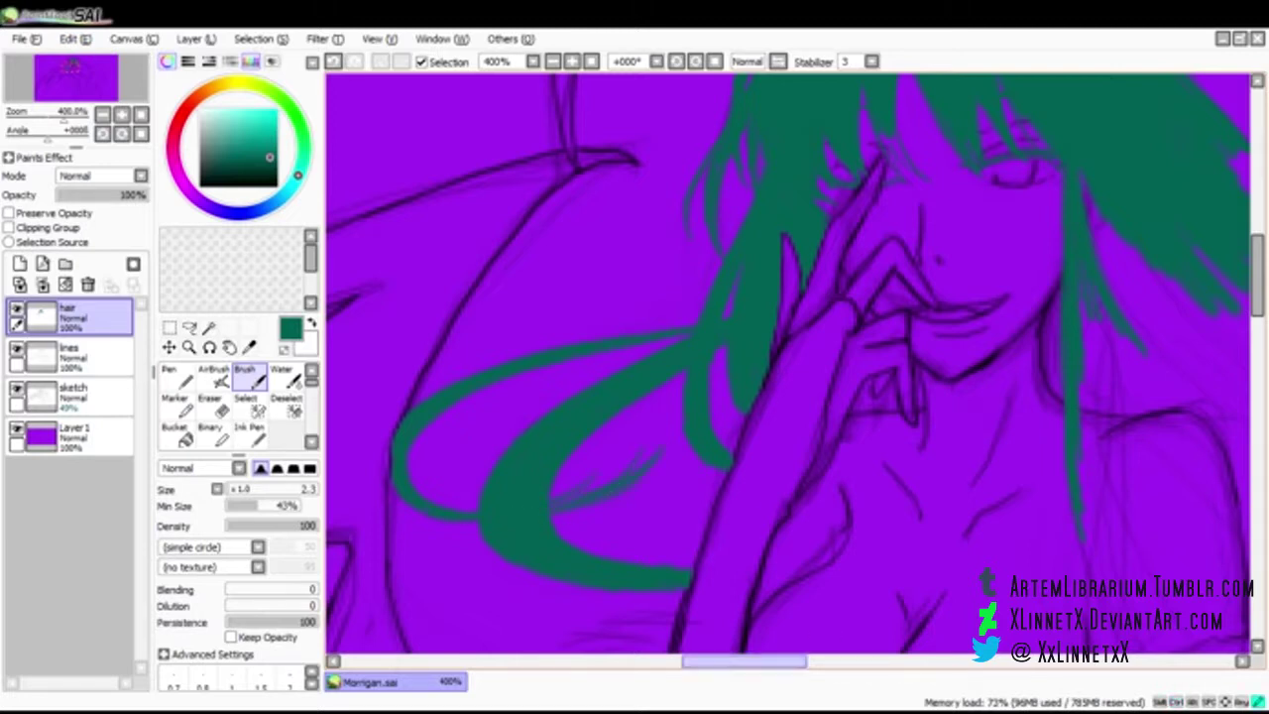
# Paint thin locks over the chest and across the arm, and fill the hair behind the neck down to the shoulder
pyautogui.moveTo(1038, 209); pyautogui.dragTo(471, 153)
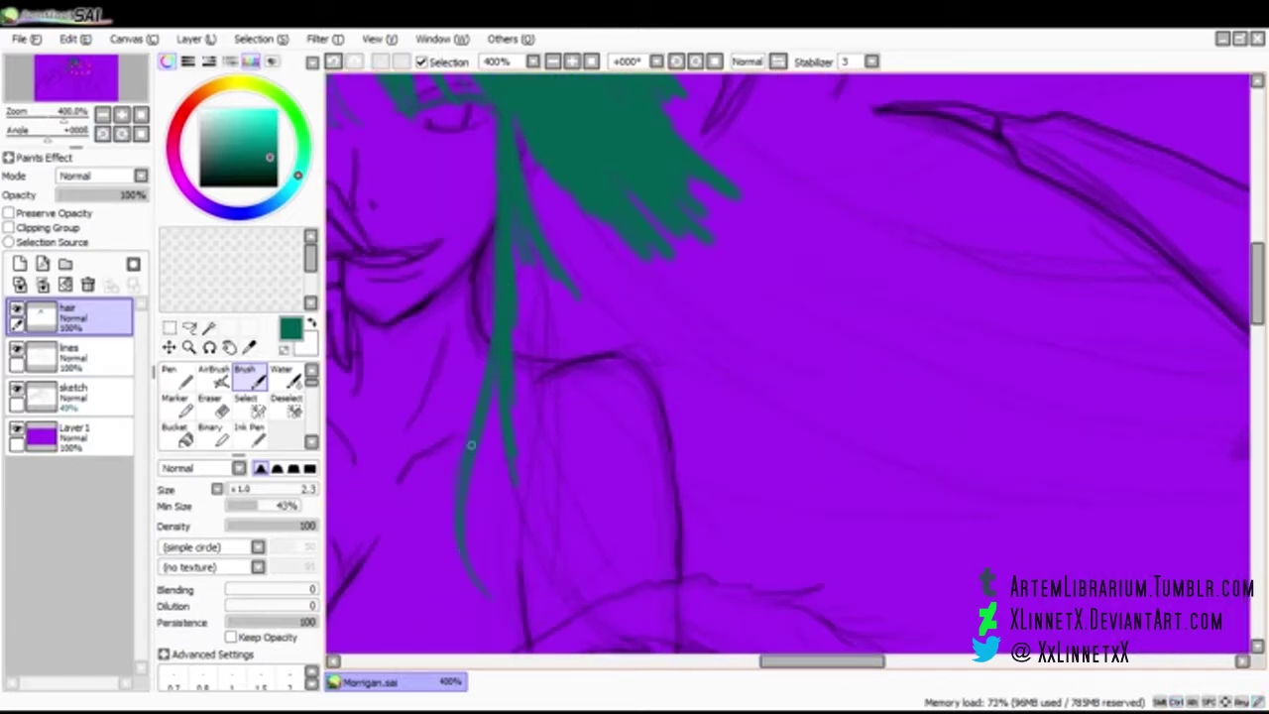
pyautogui.scroll(-3, 508, 159)
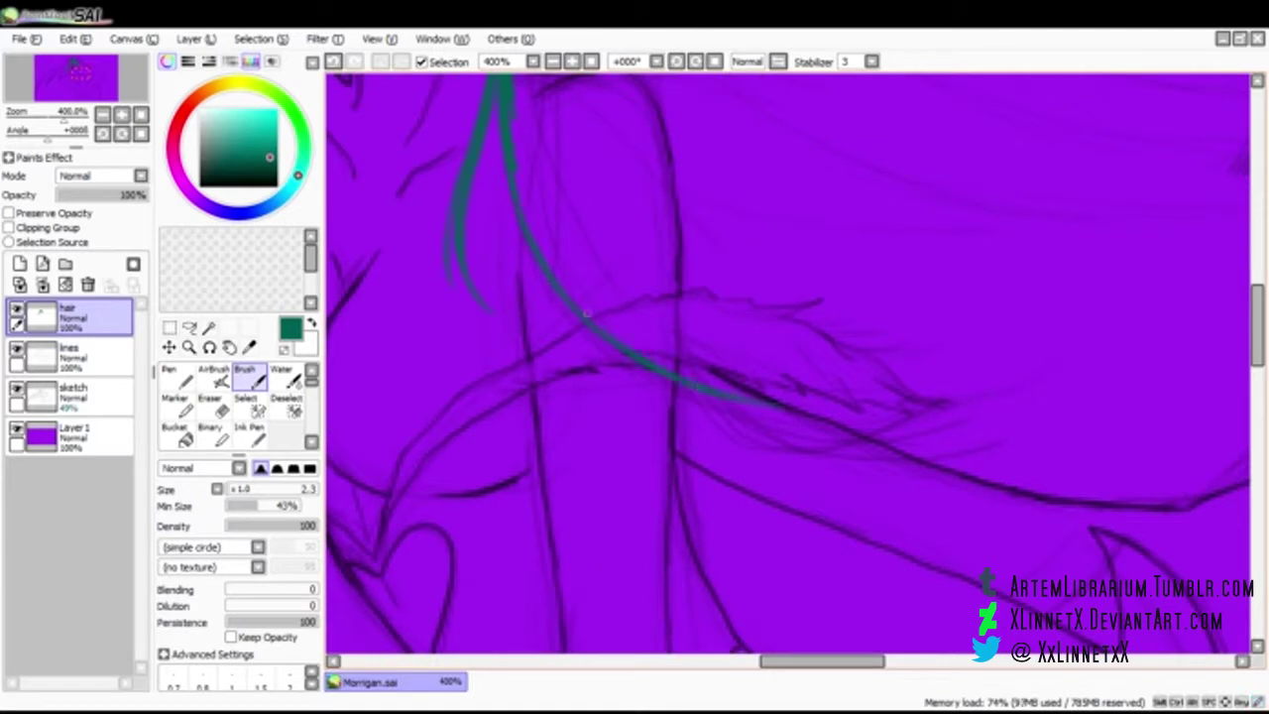
pyautogui.scroll(2, 514, 121)
pyautogui.moveTo(483, 185); pyautogui.dragTo(481, 241)
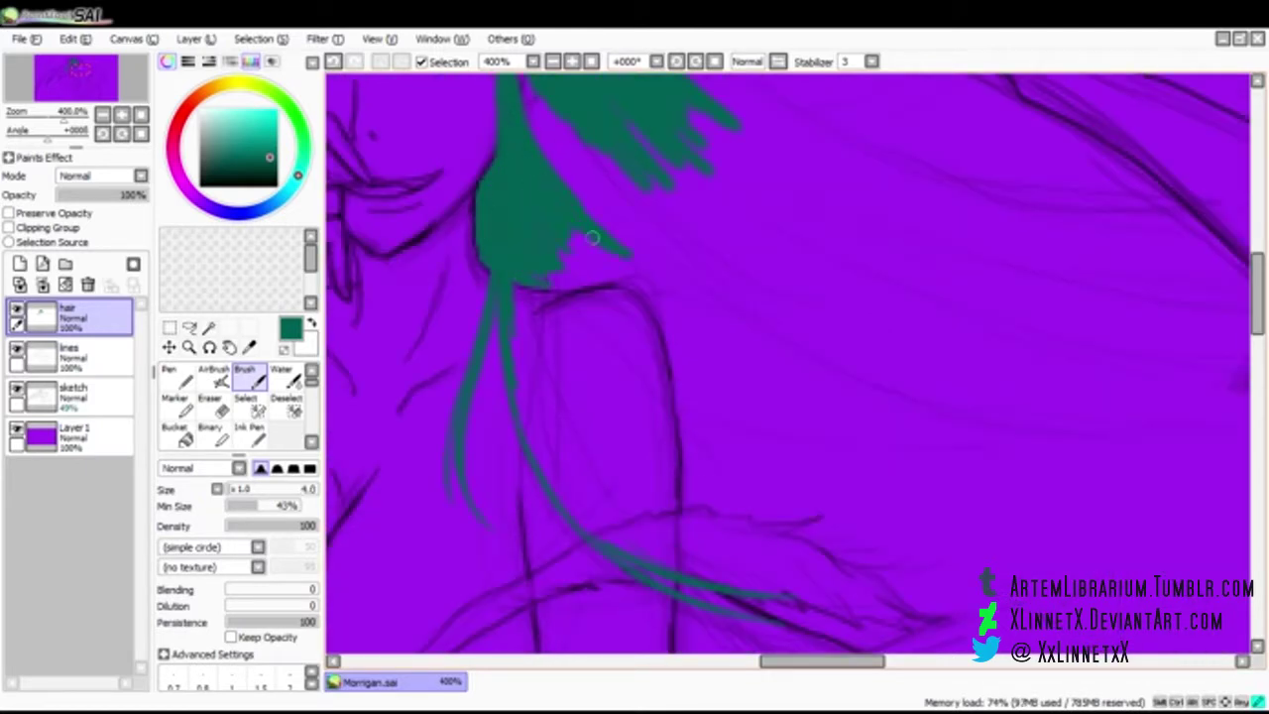
pyautogui.scroll(2, 545, 100)
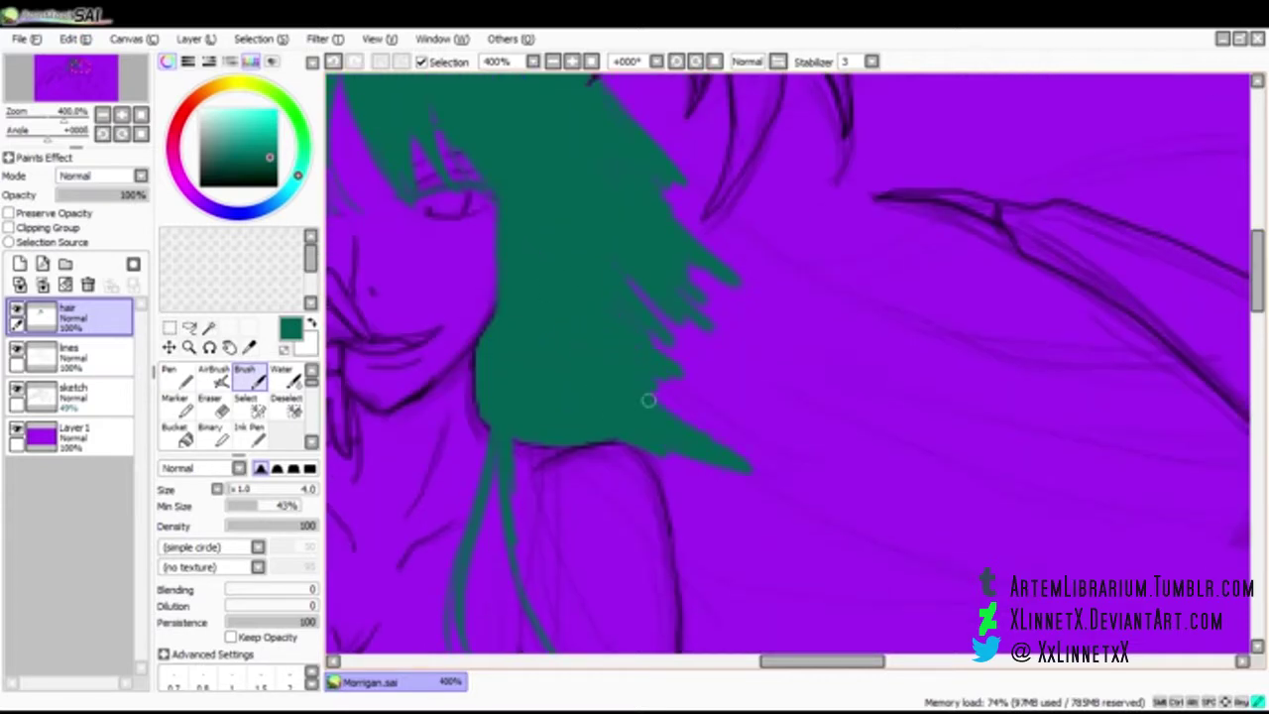
# Extend the solid teal hair mass outward behind the shoulder with the Brush at sizes up to 5.0
pyautogui.moveTo(612, 412)
pyautogui.mouseDown()
pyautogui.moveTo(719, 522)
pyautogui.moveTo(681, 566)
pyautogui.moveTo(780, 552)
pyautogui.mouseUp()
pyautogui.press('[')
pyautogui.press('[')
pyautogui.press('[')
pyautogui.press('[')
pyautogui.press('[')
pyautogui.press('[')
pyautogui.press('[')
pyautogui.press(']')
pyautogui.press(']')
pyautogui.press(']')
pyautogui.press(']')
pyautogui.press(']')
pyautogui.press(']')
pyautogui.press(']')
pyautogui.press(']')
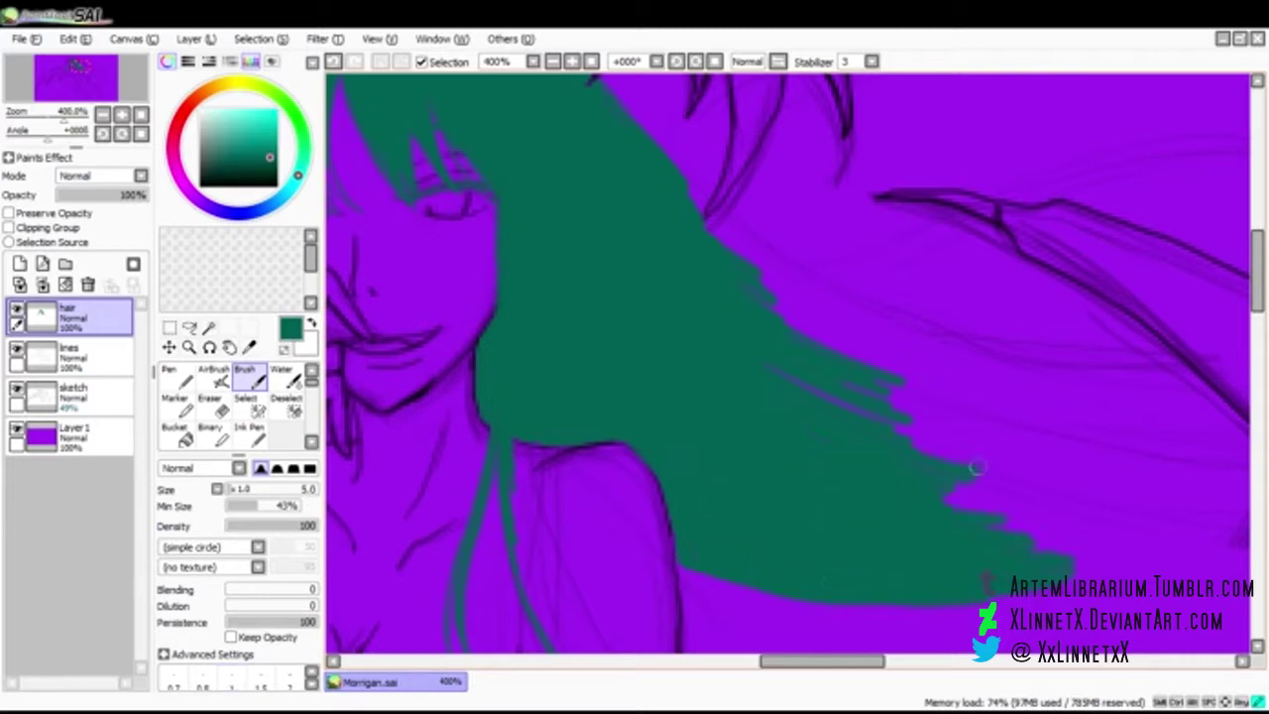
# Define the hair's upper edge past the head wing tip at size 2.0 and fill the area below it at size 5.0
pyautogui.moveTo(1257, 267); pyautogui.dragTo(1257, 251)
pyautogui.press('[')
pyautogui.press('[')
pyautogui.press('[')
pyautogui.press('[')
pyautogui.press('[')
pyautogui.press('[')
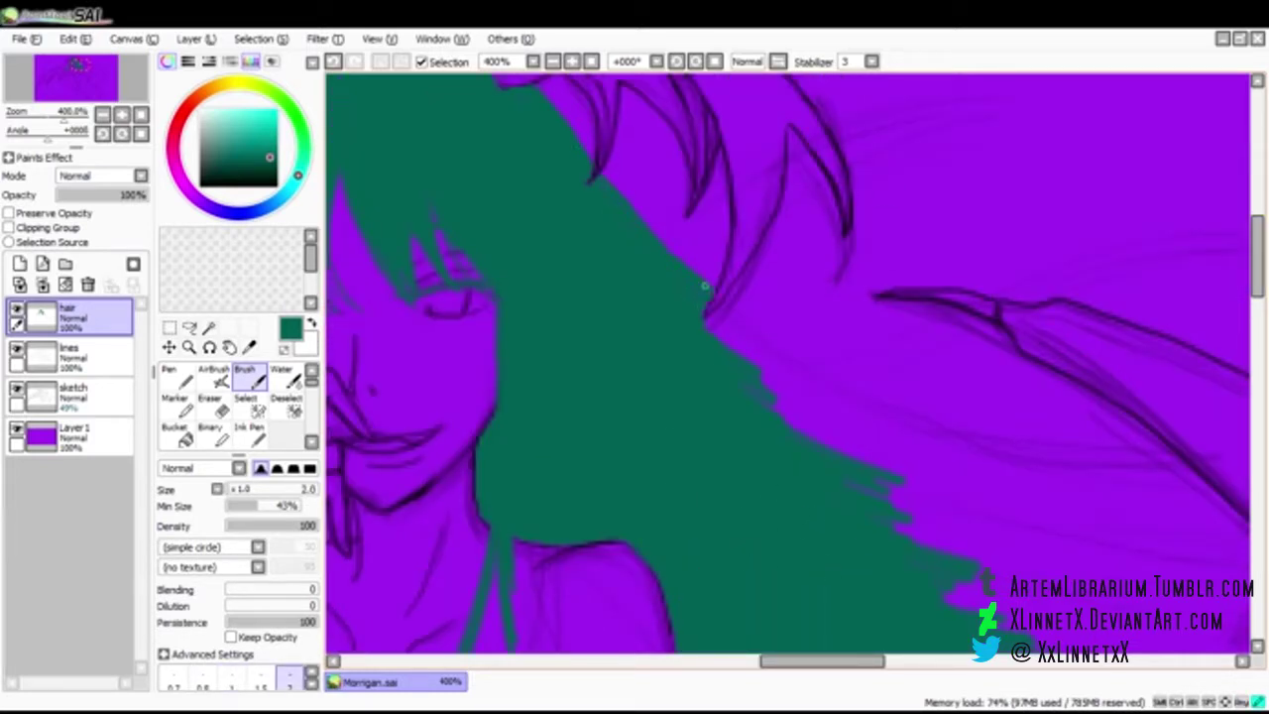
pyautogui.press(']')
pyautogui.press(']')
pyautogui.press(']')
pyautogui.press(']')
pyautogui.press(']')
pyautogui.press(']')
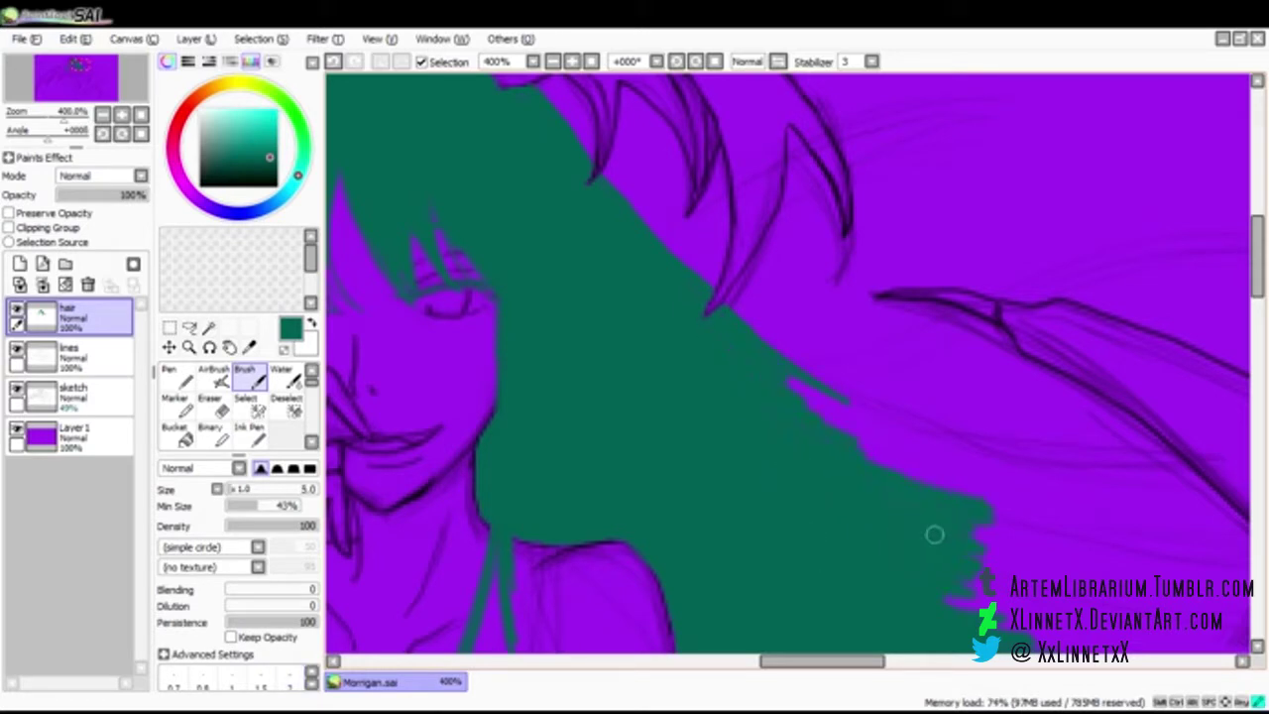
# Extend the hair mass to the edge of the large back wing and fill it down to a smooth lower contour
pyautogui.moveTo(1029, 481); pyautogui.dragTo(550, 459)
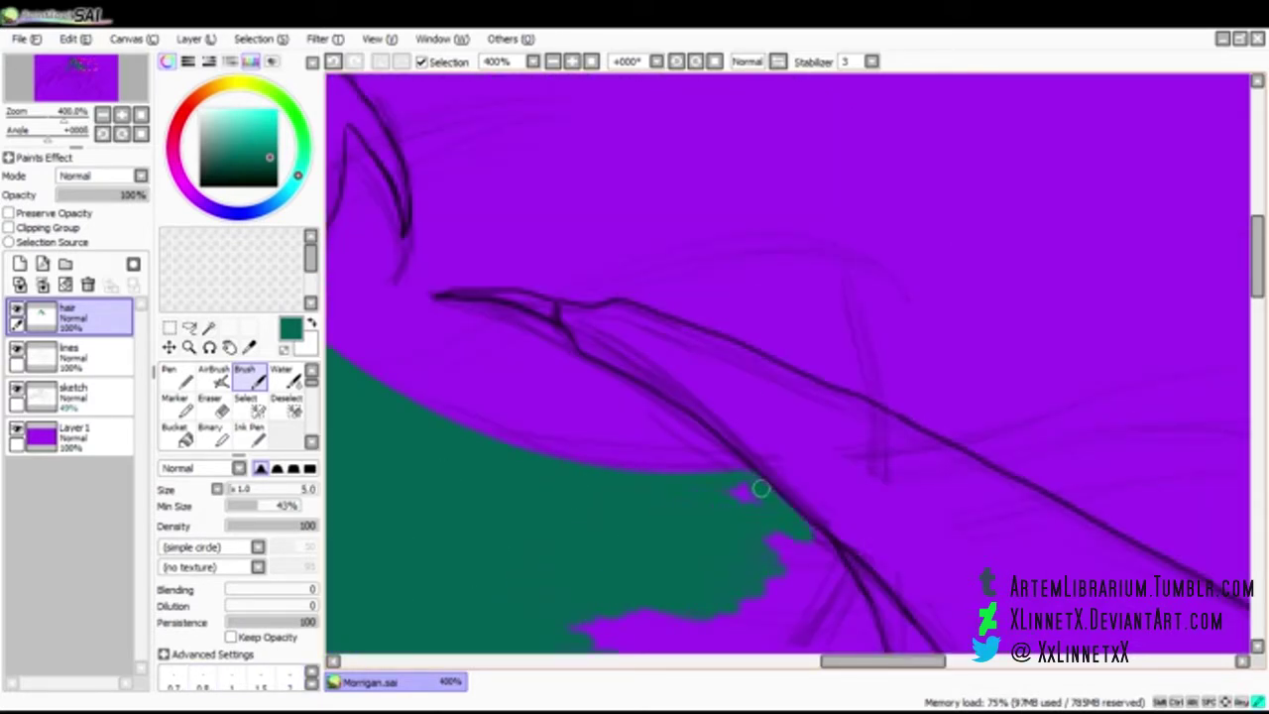
pyautogui.scroll(-3, 694, 456)
pyautogui.moveTo(774, 419); pyautogui.dragTo(823, 320)
pyautogui.moveTo(819, 377); pyautogui.dragTo(586, 417)
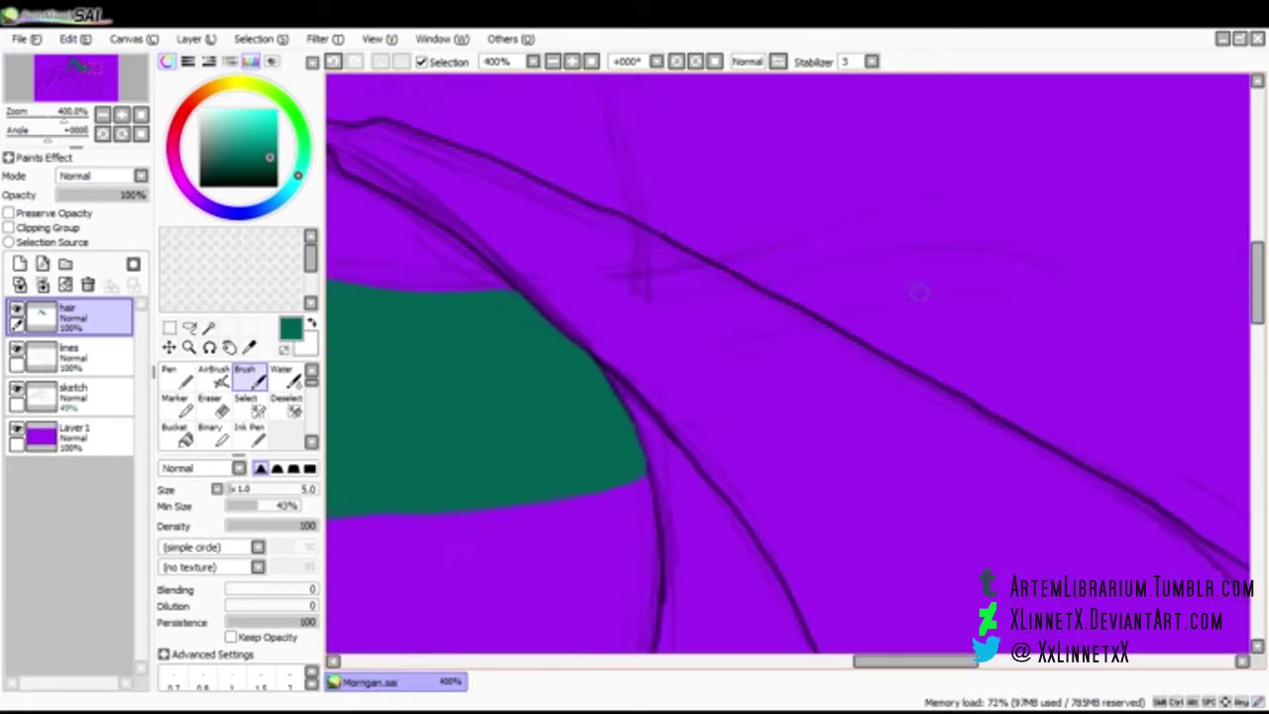
# Paint the hair's pointed ends emerging beyond the back wing in teal strands and fill between them
pyautogui.press('[')
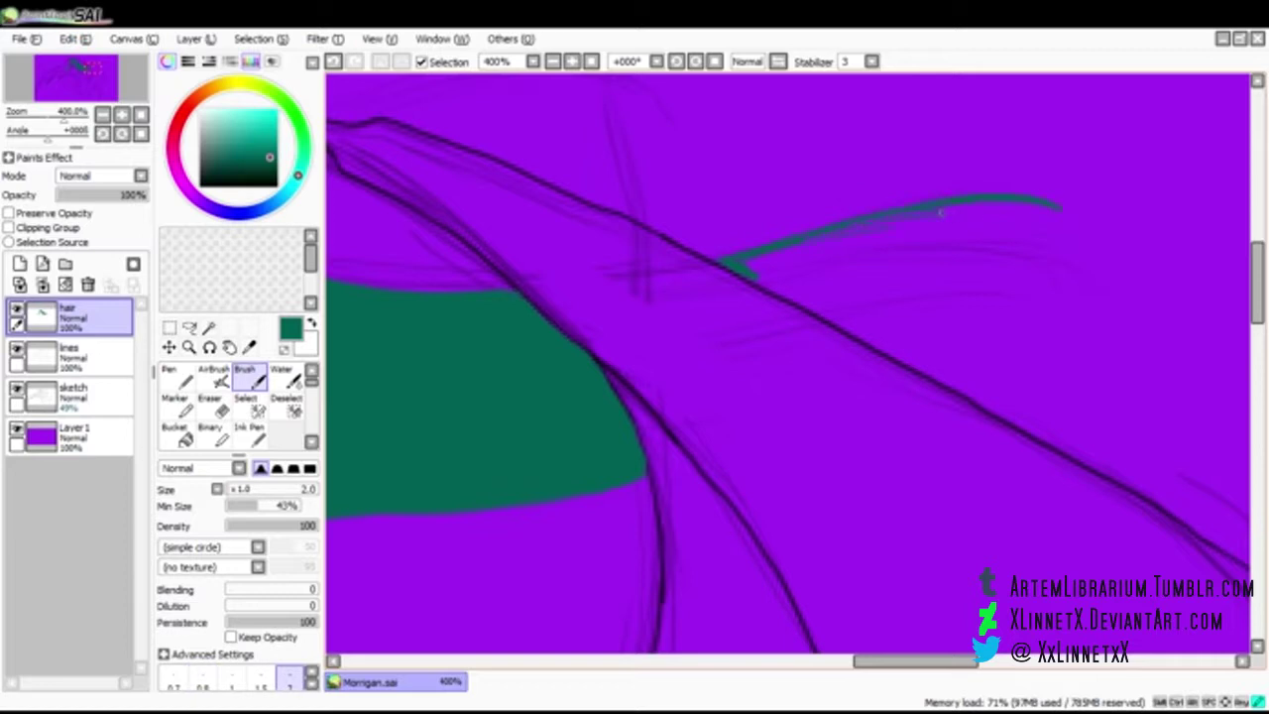
pyautogui.press(']')
pyautogui.moveTo(863, 226); pyautogui.dragTo(1051, 243)
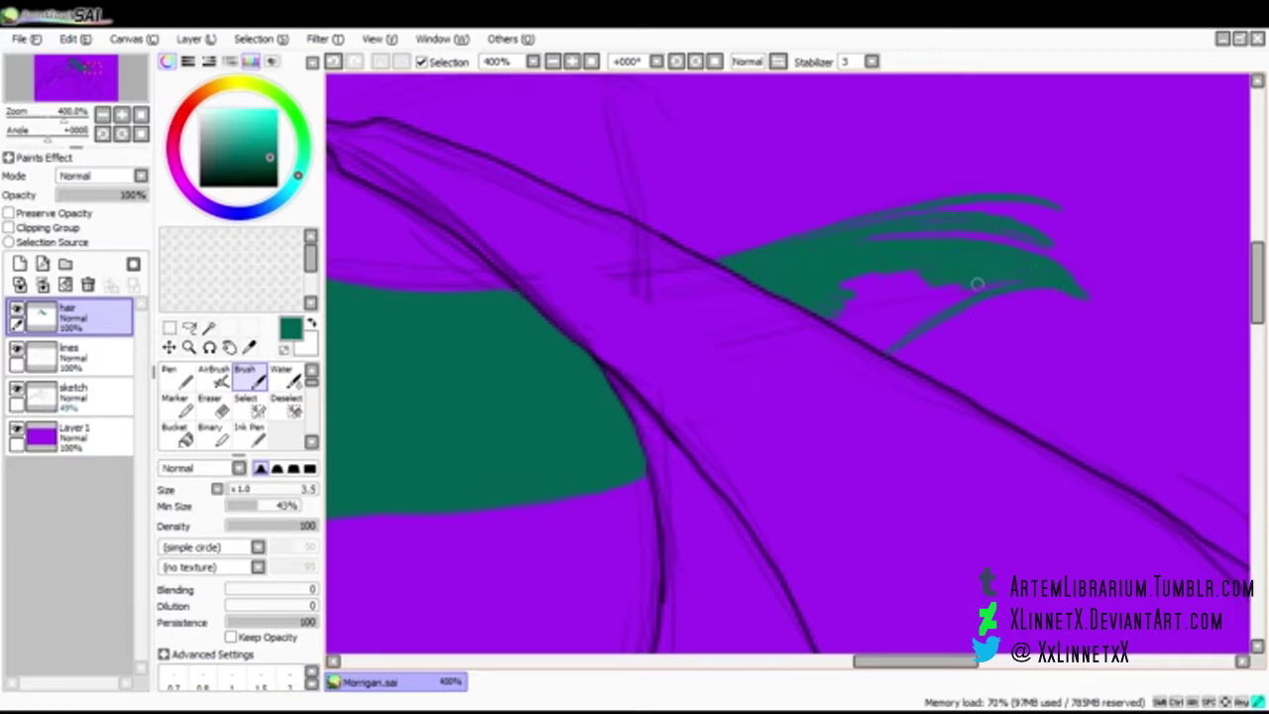
pyautogui.press('[')
pyautogui.press('[')
pyautogui.press('[')
pyautogui.scroll(-1, 842, 324)
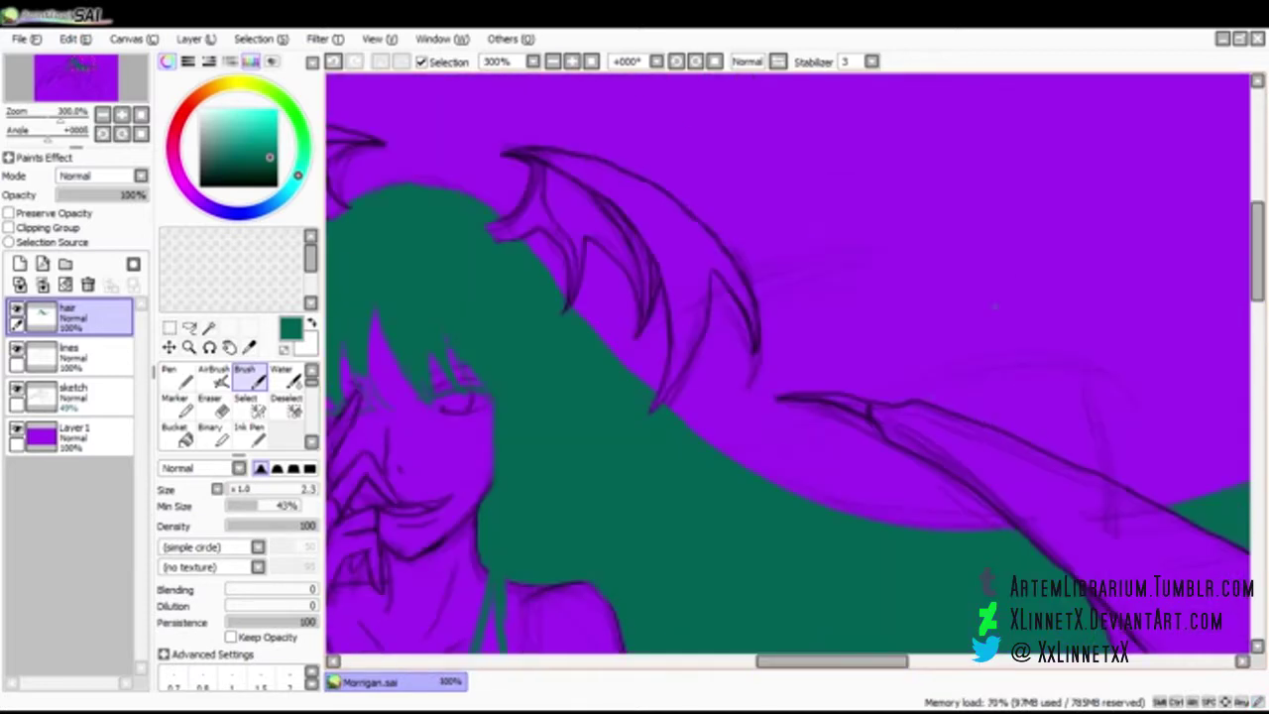
# Paint a curved flyaway lock rising from the hair mass past the back wing's tip, using brush sizes 1.0 and 2.0
pyautogui.scroll(1, 813, 427)
pyautogui.press('[')
pyautogui.press('[')
pyautogui.press('[')
pyautogui.press('[')
pyautogui.press('[')
pyautogui.moveTo(657, 403); pyautogui.dragTo(805, 359)
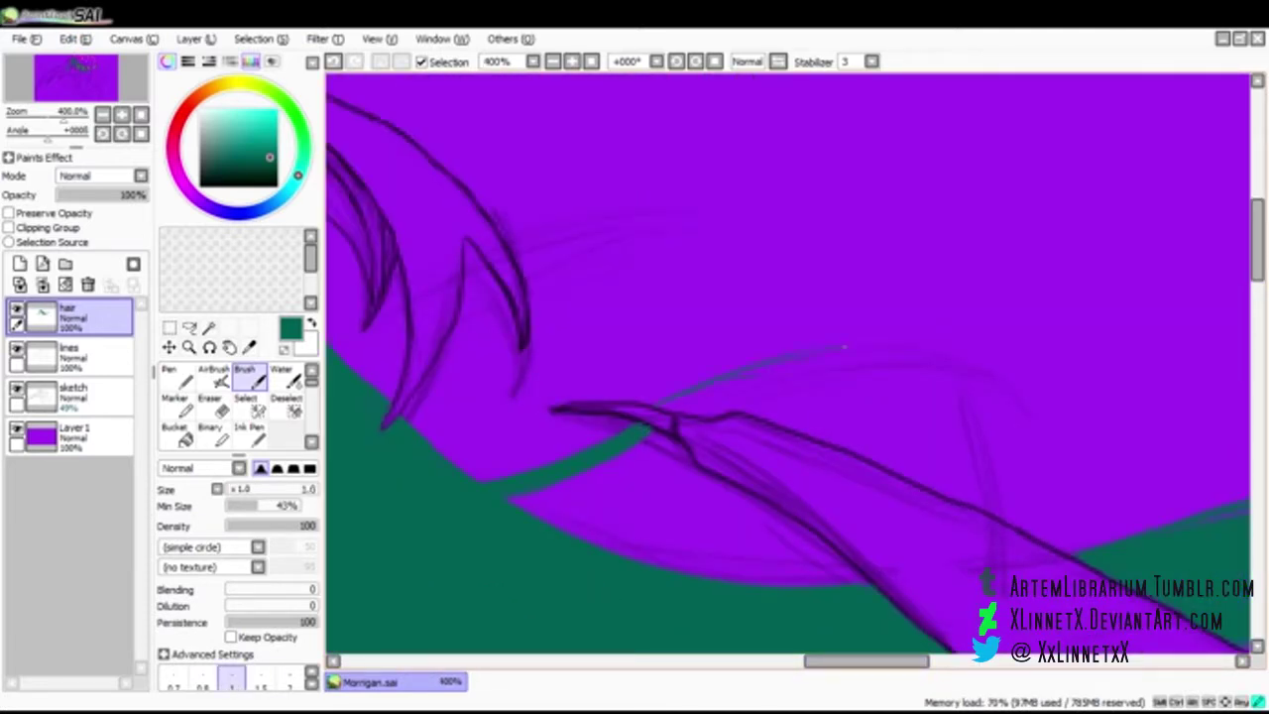
pyautogui.press(']')
pyautogui.press(']')
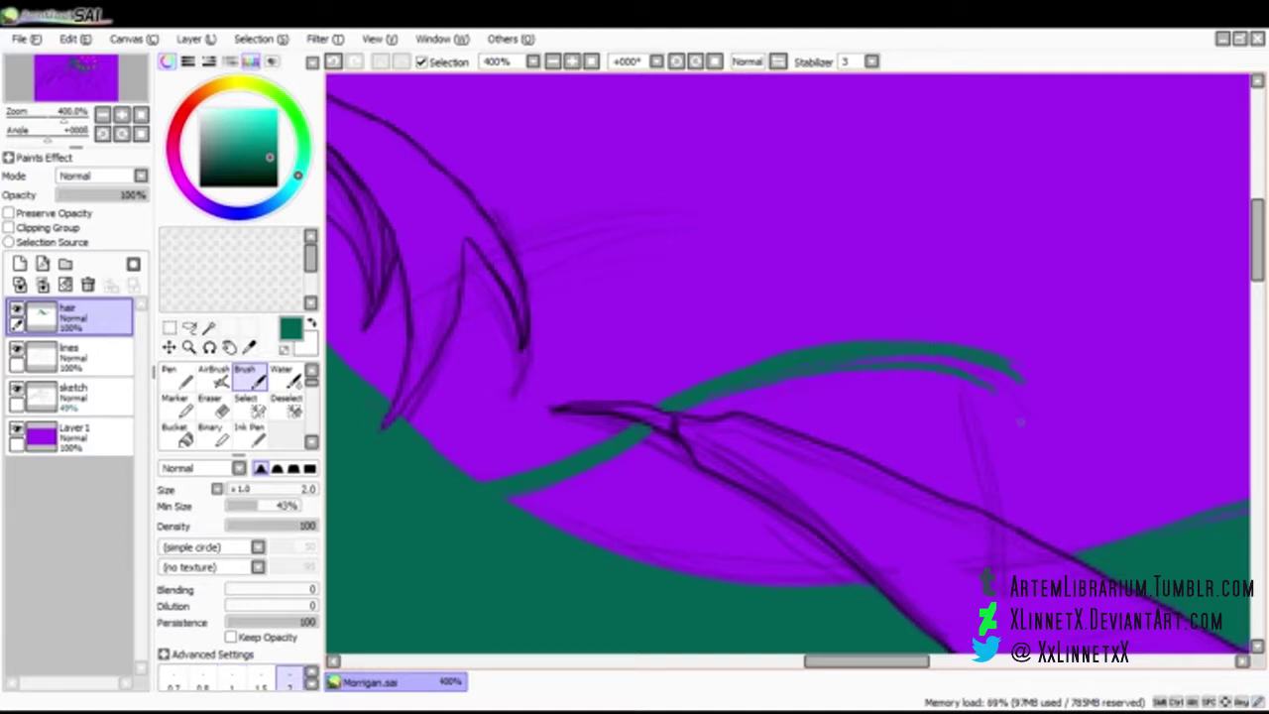
# Thicken the long lock crossing the arm and add a thin strand over the shoulder with the Brush
pyautogui.scroll(-2, 943, 371)
pyautogui.moveTo(774, 476); pyautogui.dragTo(578, 282)
pyautogui.scroll(1, 579, 327)
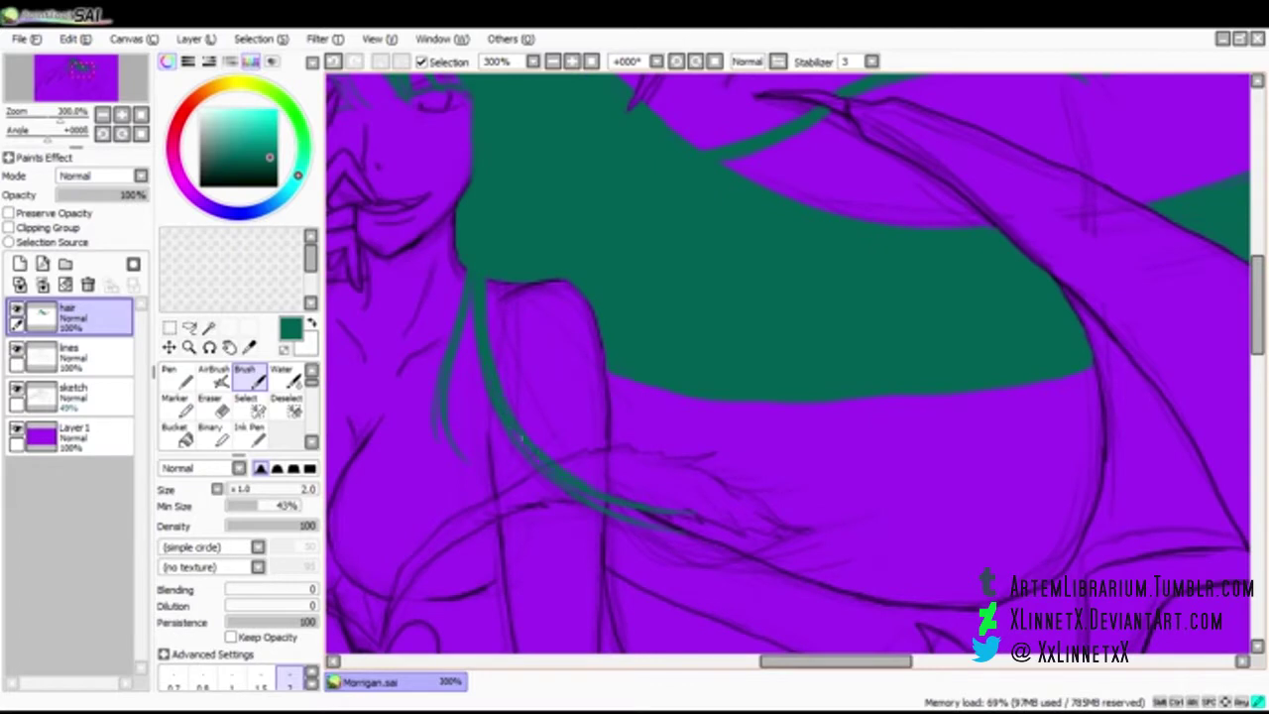
# Clean up the teal around the raised hand with the Eraser and fill the small gaps between the fingers at brush size 1.0
pyautogui.moveTo(357, 143); pyautogui.dragTo(607, 273)
pyautogui.scroll(1, 608, 272)
pyautogui.scroll(1, 620, 351)
pyautogui.press('e')
pyautogui.moveTo(584, 315); pyautogui.dragTo(582, 328)
pyautogui.press('v')
pyautogui.press('[')
pyautogui.press('[')
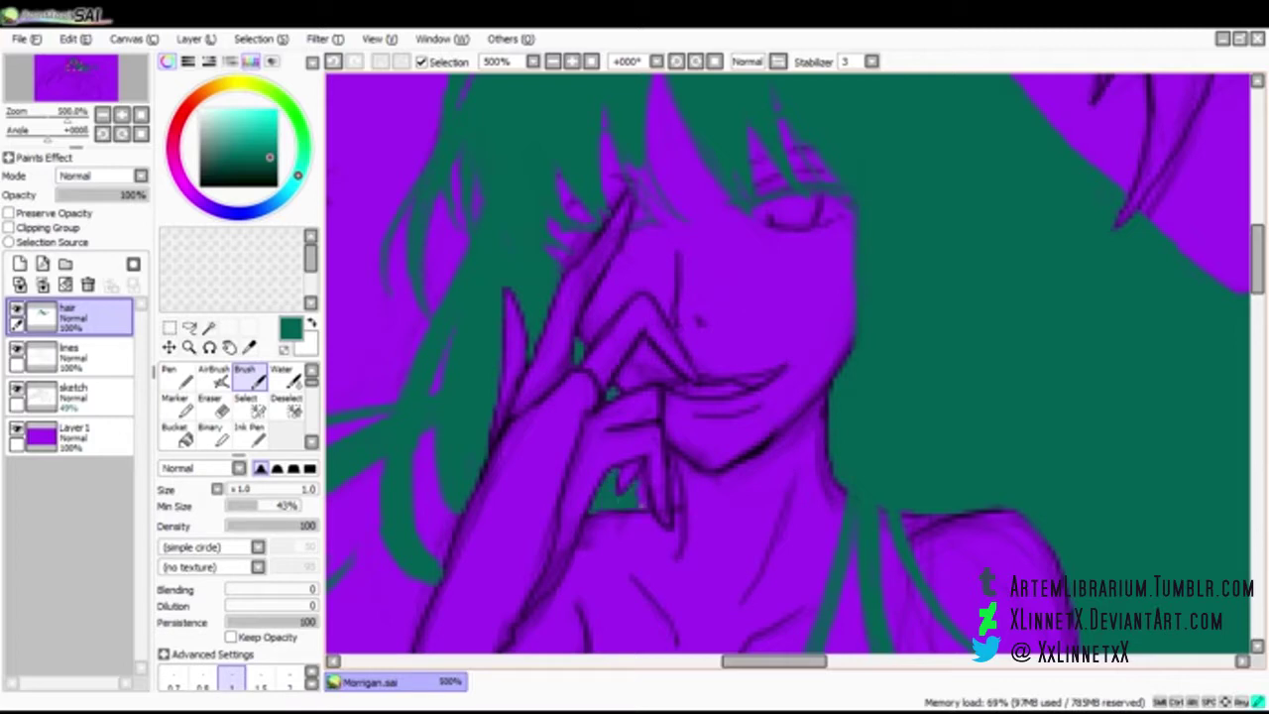
# Paint thin teal strands hanging below the raised hand onto the chest with the Brush at size 1.0
pyautogui.scroll(-5, 788, 362)
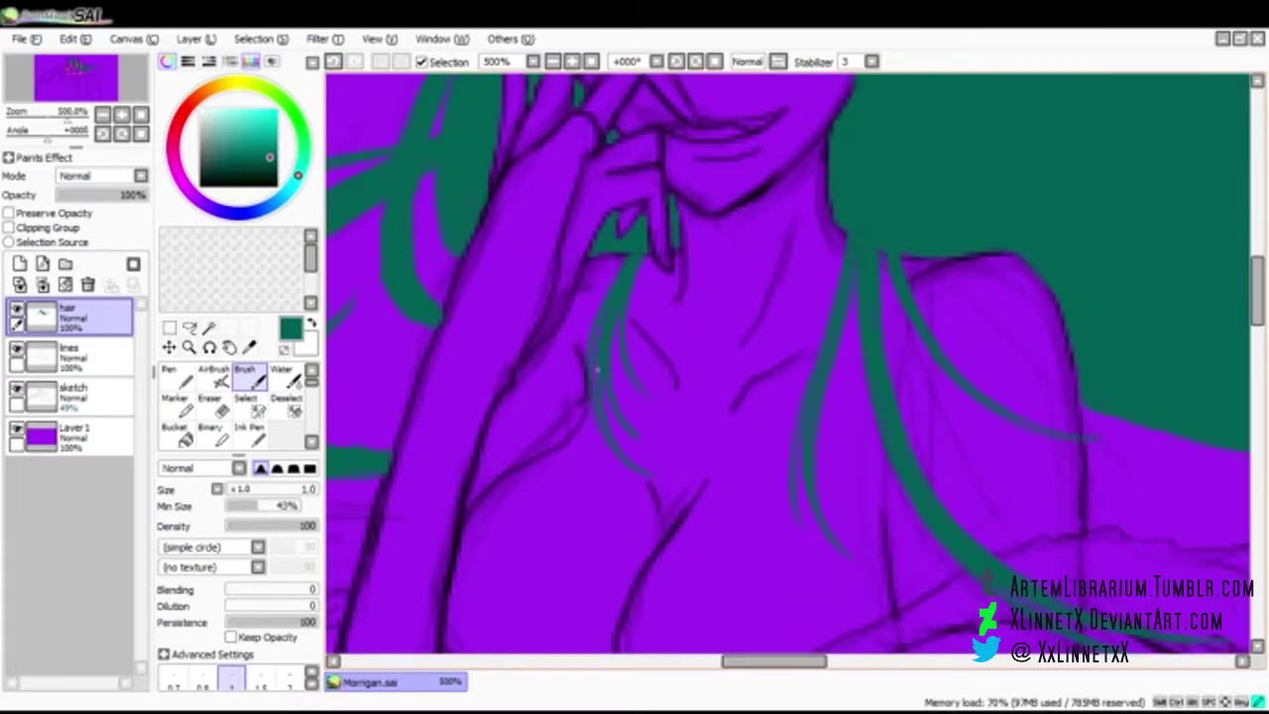
pyautogui.scroll(-2, 597, 369)
pyautogui.scroll(6, 677, 347)
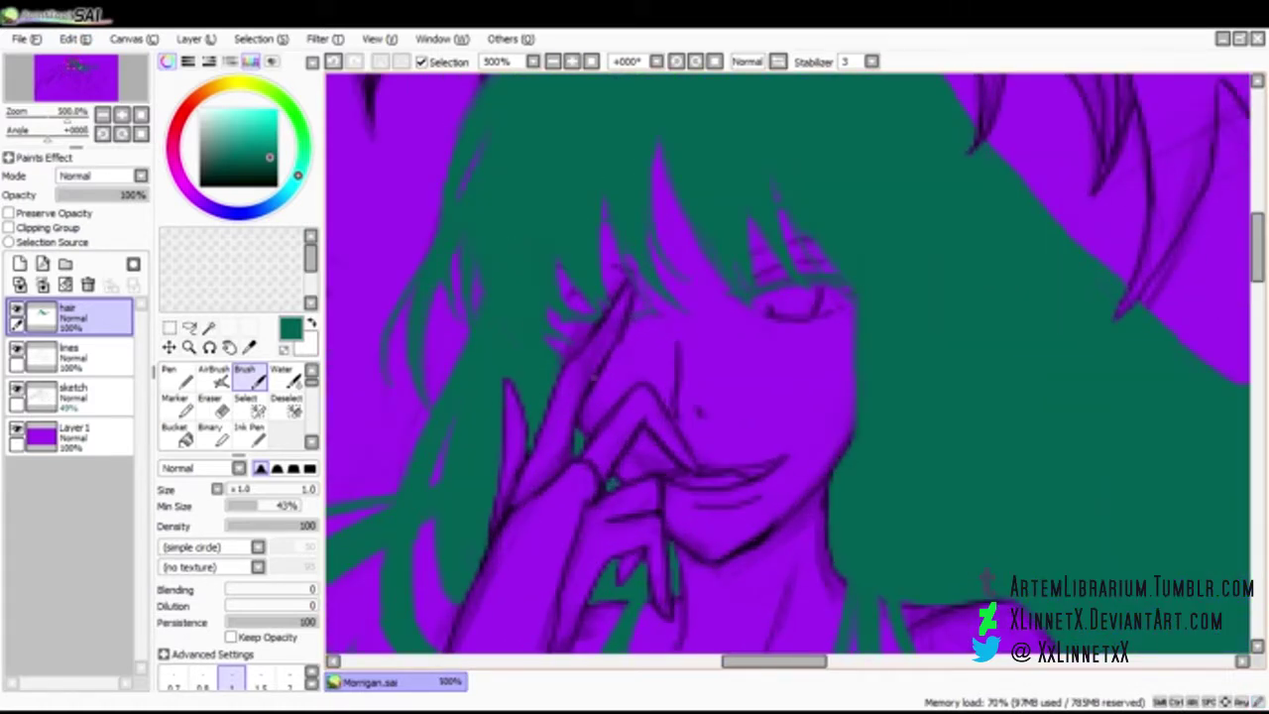
pyautogui.scroll(-6, 777, 342)
pyautogui.moveTo(778, 337)
pyautogui.mouseDown()
pyautogui.moveTo(672, 249)
pyautogui.moveTo(784, 332)
pyautogui.mouseUp()
pyautogui.scroll(2, 672, 249)
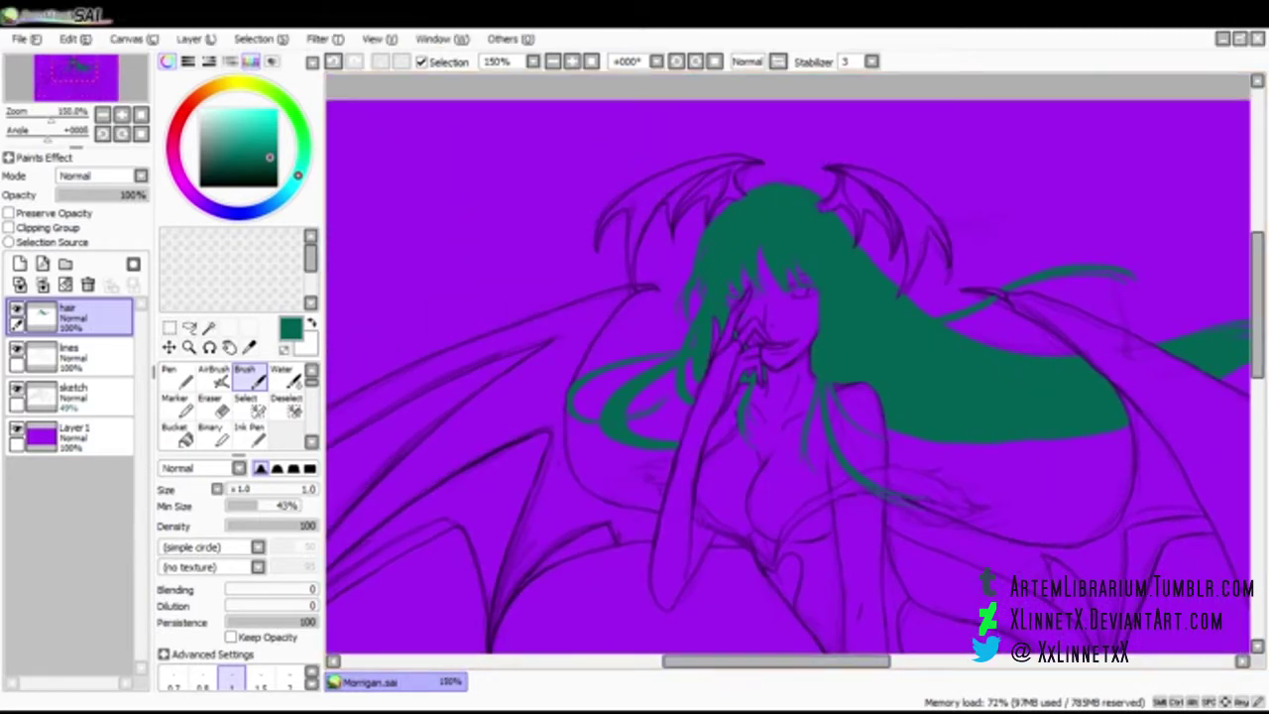
# Hide the sketch layer and set up the AirBrush with a pale mint colour at size 2.6
pyautogui.scroll(1, 788, 372)
pyautogui.scroll(1, 789, 371)
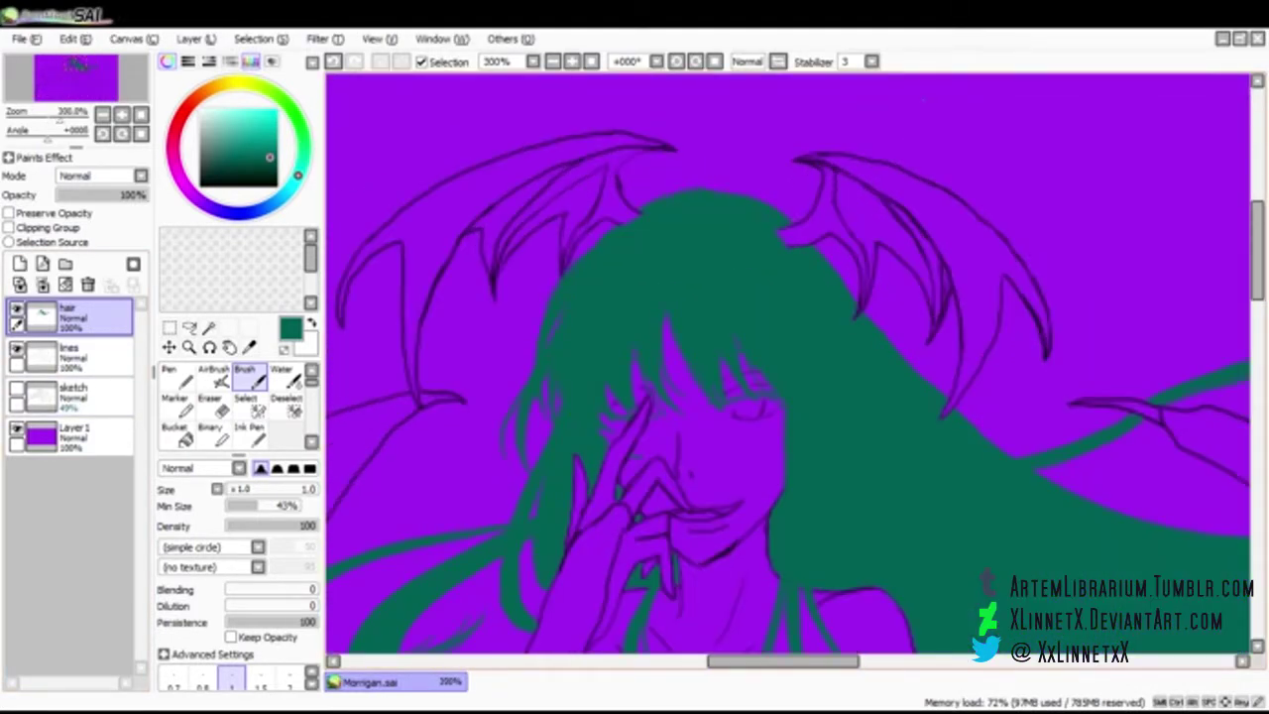
pyautogui.press(']')
pyautogui.press(']')
pyautogui.press(']')
pyautogui.click(249, 112)
pyautogui.click(232, 110)
pyautogui.click(213, 377)
pyautogui.press('[')
pyautogui.press('[')
pyautogui.press('[')
pyautogui.press('[')
# Paint pale mint highlight strands through the bangs above the raised hand, from their tips up toward the crown
pyautogui.moveTo(631, 406)
pyautogui.mouseDown()
pyautogui.moveTo(604, 305)
pyautogui.moveTo(611, 330)
pyautogui.moveTo(617, 298)
pyautogui.mouseUp()
pyautogui.moveTo(603, 363); pyautogui.dragTo(634, 262)
pyautogui.moveTo(613, 415)
pyautogui.mouseDown()
pyautogui.moveTo(593, 347)
pyautogui.moveTo(624, 238)
pyautogui.moveTo(595, 293)
pyautogui.mouseUp()
pyautogui.moveTo(604, 386); pyautogui.dragTo(626, 245)
pyautogui.moveTo(597, 428); pyautogui.dragTo(575, 310)
pyautogui.moveTo(595, 377); pyautogui.dragTo(567, 258)
pyautogui.moveTo(585, 342); pyautogui.dragTo(632, 238)
pyautogui.moveTo(540, 407)
pyautogui.mouseDown()
pyautogui.moveTo(583, 274)
pyautogui.moveTo(634, 226)
pyautogui.mouseUp()
pyautogui.moveTo(593, 252); pyautogui.dragTo(656, 217)
# Highlight the wispy strands at the outer side of the bangs and the lock hanging behind the raised hand
pyautogui.moveTo(533, 382); pyautogui.dragTo(515, 442)
pyautogui.moveTo(537, 374)
pyautogui.mouseDown()
pyautogui.moveTo(503, 429)
pyautogui.moveTo(503, 457)
pyautogui.mouseUp()
pyautogui.moveTo(525, 392); pyautogui.dragTo(527, 471)
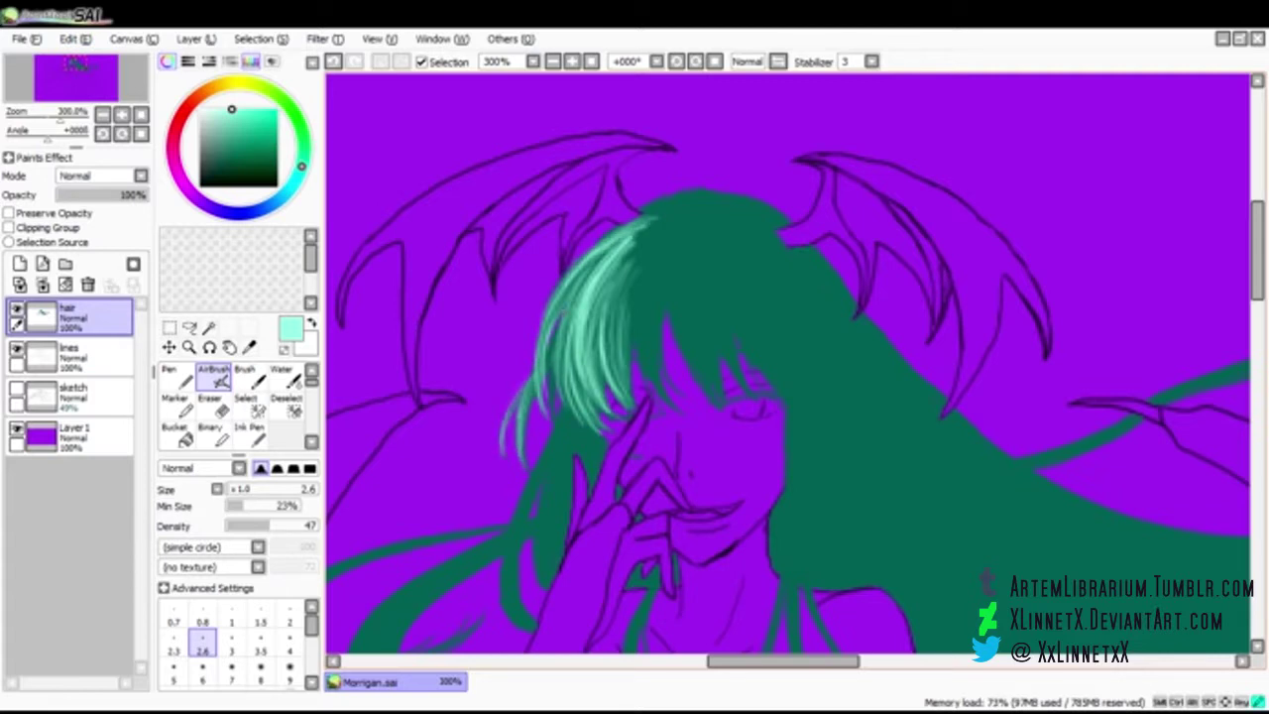
pyautogui.moveTo(512, 563)
pyautogui.mouseDown()
pyautogui.moveTo(567, 408)
pyautogui.moveTo(565, 451)
pyautogui.mouseUp()
pyautogui.moveTo(557, 562); pyautogui.dragTo(585, 407)
pyautogui.moveTo(508, 603); pyautogui.dragTo(558, 422)
pyautogui.moveTo(518, 629); pyautogui.dragTo(551, 364)
# Extend the mint highlight strands across the middle of the bangs and over the top of the head
pyautogui.moveTo(662, 408); pyautogui.dragTo(625, 250)
pyautogui.moveTo(660, 387); pyautogui.dragTo(642, 262)
pyautogui.moveTo(646, 353); pyautogui.dragTo(635, 232)
pyautogui.moveTo(637, 401); pyautogui.dragTo(611, 259)
pyautogui.moveTo(607, 351); pyautogui.dragTo(658, 217)
pyautogui.moveTo(605, 280); pyautogui.dragTo(674, 199)
pyautogui.moveTo(611, 246); pyautogui.dragTo(718, 195)
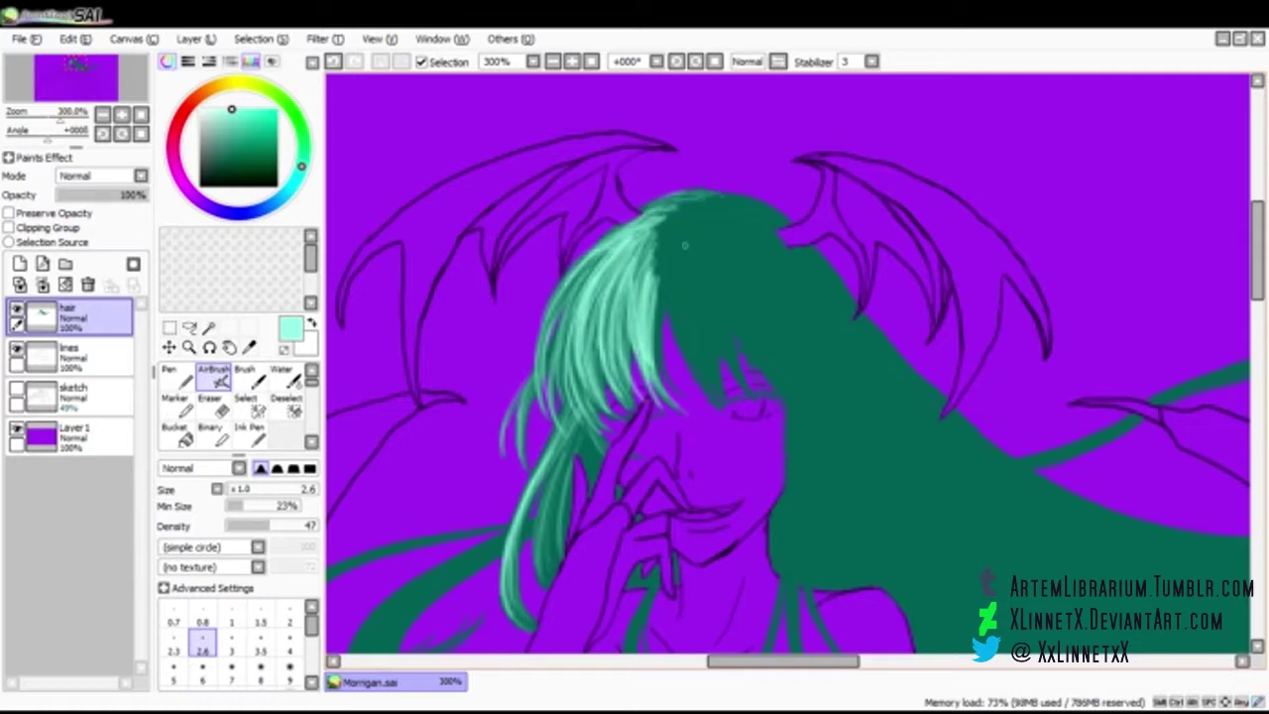
# Add highlight strands to the central bangs over the forehead, touching up the crown and the lock by the hand
pyautogui.moveTo(670, 388); pyautogui.dragTo(660, 255)
pyautogui.moveTo(709, 401); pyautogui.dragTo(675, 249)
pyautogui.moveTo(552, 581)
pyautogui.mouseDown()
pyautogui.moveTo(563, 480)
pyautogui.moveTo(557, 492)
pyautogui.mouseUp()
pyautogui.moveTo(722, 407); pyautogui.dragTo(676, 304)
pyautogui.moveTo(732, 403); pyautogui.dragTo(674, 262)
pyautogui.moveTo(722, 373)
pyautogui.mouseDown()
pyautogui.moveTo(670, 289)
pyautogui.moveTo(669, 234)
pyautogui.mouseUp()
pyautogui.moveTo(654, 302); pyautogui.dragTo(669, 216)
pyautogui.moveTo(536, 395); pyautogui.dragTo(573, 266)
pyautogui.moveTo(656, 212); pyautogui.dragTo(712, 196)
# Paint highlight strands fanning from the parting down to the bangs above the visible eye
pyautogui.moveTo(712, 268); pyautogui.dragTo(673, 210)
pyautogui.moveTo(732, 367); pyautogui.dragTo(672, 230)
pyautogui.moveTo(722, 359); pyautogui.dragTo(671, 230)
pyautogui.moveTo(670, 286); pyautogui.dragTo(675, 211)
pyautogui.moveTo(753, 371); pyautogui.dragTo(684, 213)
pyautogui.moveTo(775, 399); pyautogui.dragTo(722, 291)
pyautogui.moveTo(750, 391); pyautogui.dragTo(715, 309)
pyautogui.moveTo(730, 359); pyautogui.dragTo(684, 226)
pyautogui.moveTo(700, 315); pyautogui.dragTo(672, 204)
# Add fine mint strands at the end of the bangs beside the visible eye
pyautogui.moveTo(635, 495); pyautogui.dragTo(798, 279)
pyautogui.scroll(1, 798, 280)
pyautogui.moveTo(810, 398); pyautogui.dragTo(792, 496)
pyautogui.moveTo(790, 460)
pyautogui.mouseDown()
pyautogui.moveTo(835, 544)
pyautogui.moveTo(810, 497)
pyautogui.mouseUp()
pyautogui.moveTo(827, 381); pyautogui.dragTo(791, 462)
pyautogui.moveTo(652, 287); pyautogui.dragTo(886, 283)
pyautogui.moveTo(720, 311)
pyautogui.mouseDown()
pyautogui.moveTo(575, 389)
pyautogui.moveTo(819, 293)
pyautogui.mouseUp()
# Highlight the curved locks looping out behind the raised arm with pale mint strokes
pyautogui.moveTo(567, 448); pyautogui.dragTo(595, 367)
pyautogui.moveTo(563, 424); pyautogui.dragTo(640, 345)
pyautogui.moveTo(686, 422)
pyautogui.mouseDown()
pyautogui.moveTo(663, 505)
pyautogui.moveTo(766, 355)
pyautogui.moveTo(845, 307)
pyautogui.mouseUp()
pyautogui.moveTo(793, 345)
pyautogui.mouseDown()
pyautogui.moveTo(700, 437)
pyautogui.moveTo(843, 329)
pyautogui.moveTo(678, 442)
pyautogui.mouseUp()
pyautogui.moveTo(675, 500); pyautogui.dragTo(764, 367)
pyautogui.moveTo(734, 536); pyautogui.dragTo(853, 542)
pyautogui.moveTo(684, 471); pyautogui.dragTo(799, 540)
pyautogui.moveTo(677, 501); pyautogui.dragTo(740, 535)
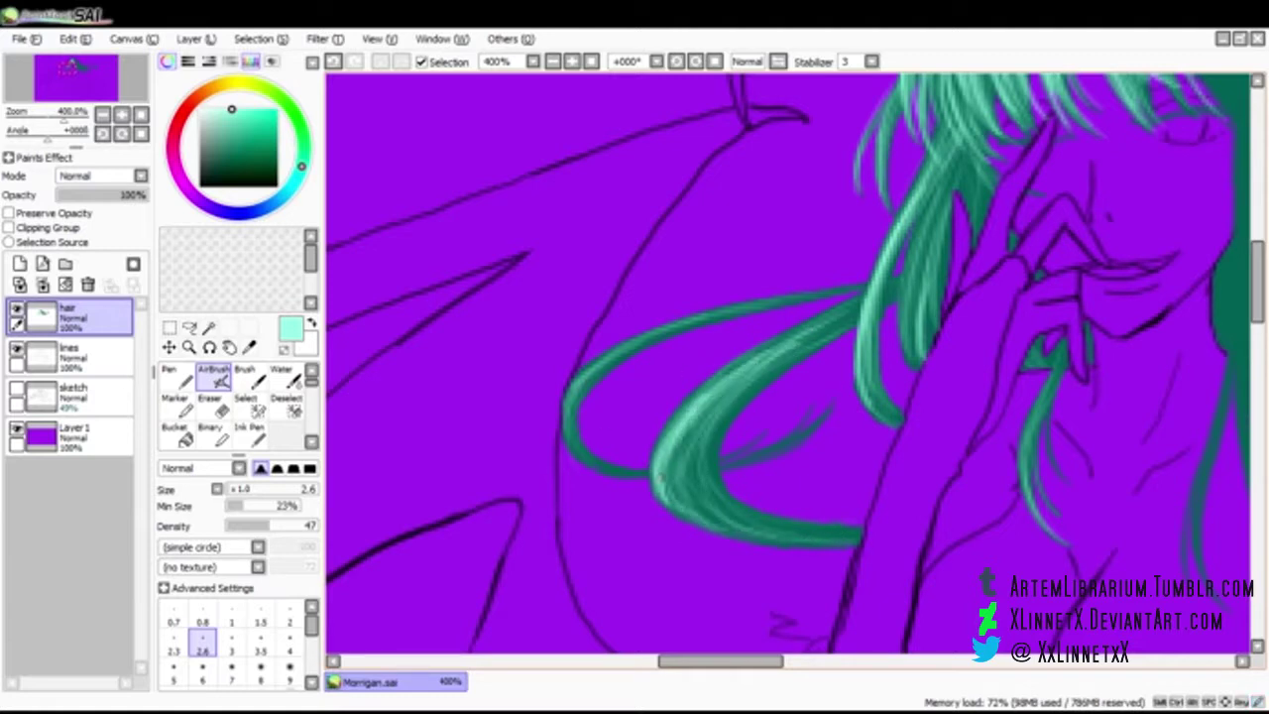
pyautogui.moveTo(684, 452); pyautogui.dragTo(849, 301)
pyautogui.moveTo(794, 347); pyautogui.dragTo(854, 315)
# Paint light strands sweeping outward from the bangs past the visible eye and down its side
pyautogui.moveTo(1180, 148)
pyautogui.mouseDown()
pyautogui.moveTo(779, 145)
pyautogui.moveTo(838, 442)
pyautogui.mouseUp()
pyautogui.moveTo(838, 336); pyautogui.dragTo(1011, 431)
pyautogui.moveTo(942, 406); pyautogui.dragTo(832, 197)
pyautogui.moveTo(881, 392); pyautogui.dragTo(904, 476)
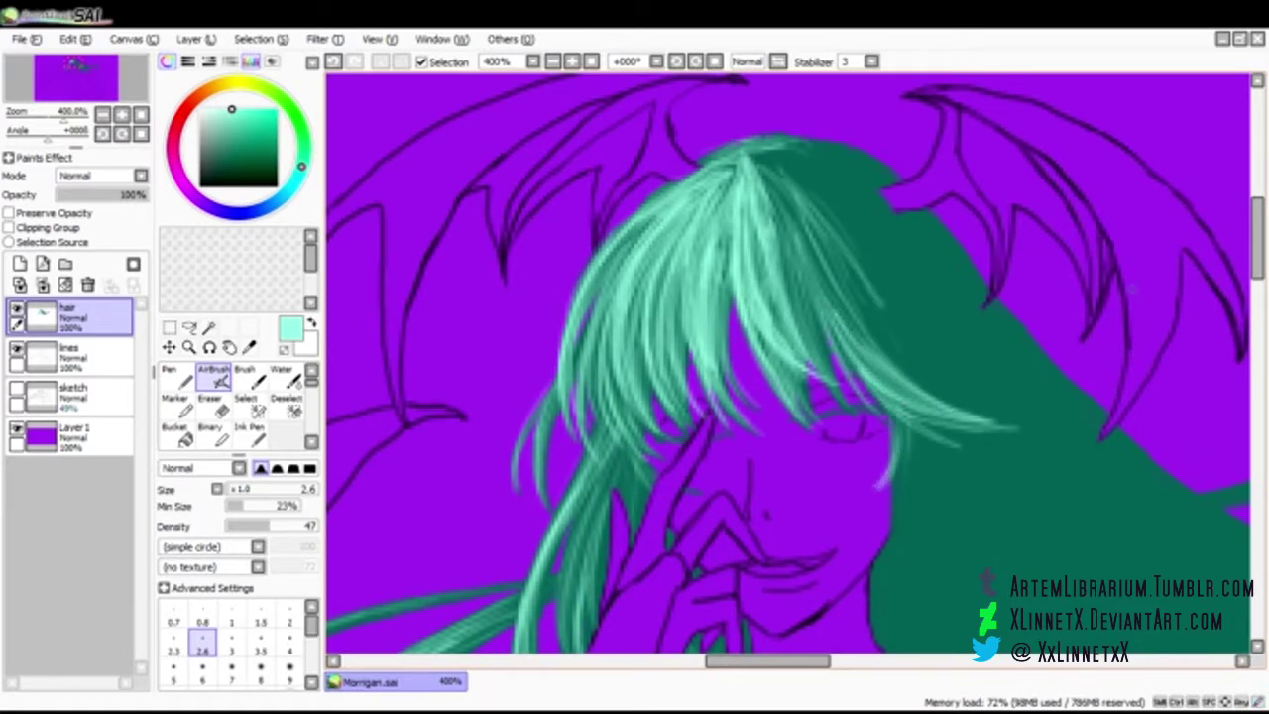
# Highlight the long strands falling beside the face and over the front of the shoulder
pyautogui.scroll(-5, 892, 446)
pyautogui.moveTo(892, 199)
pyautogui.mouseDown()
pyautogui.moveTo(902, 526)
pyautogui.moveTo(897, 451)
pyautogui.mouseUp()
pyautogui.moveTo(887, 417)
pyautogui.mouseDown()
pyautogui.moveTo(844, 548)
pyautogui.moveTo(897, 321)
pyautogui.mouseUp()
pyautogui.moveTo(901, 478)
pyautogui.mouseDown()
pyautogui.moveTo(898, 183)
pyautogui.moveTo(924, 265)
pyautogui.moveTo(978, 341)
pyautogui.mouseUp()
pyautogui.moveTo(938, 458); pyautogui.dragTo(918, 258)
pyautogui.moveTo(904, 428)
pyautogui.mouseDown()
pyautogui.moveTo(947, 615)
pyautogui.moveTo(647, 456)
pyautogui.mouseUp()
pyautogui.moveTo(565, 412); pyautogui.dragTo(560, 490)
pyautogui.moveTo(558, 490); pyautogui.dragTo(579, 367)
# Paint mint strands curving from beside the cheek down to the top of the shoulder
pyautogui.moveTo(607, 297); pyautogui.dragTo(569, 428)
pyautogui.moveTo(728, 539)
pyautogui.mouseDown()
pyautogui.moveTo(907, 615)
pyautogui.moveTo(744, 569)
pyautogui.mouseUp()
pyautogui.moveTo(681, 492); pyautogui.dragTo(779, 581)
pyautogui.moveTo(1257, 294); pyautogui.dragTo(1257, 260)
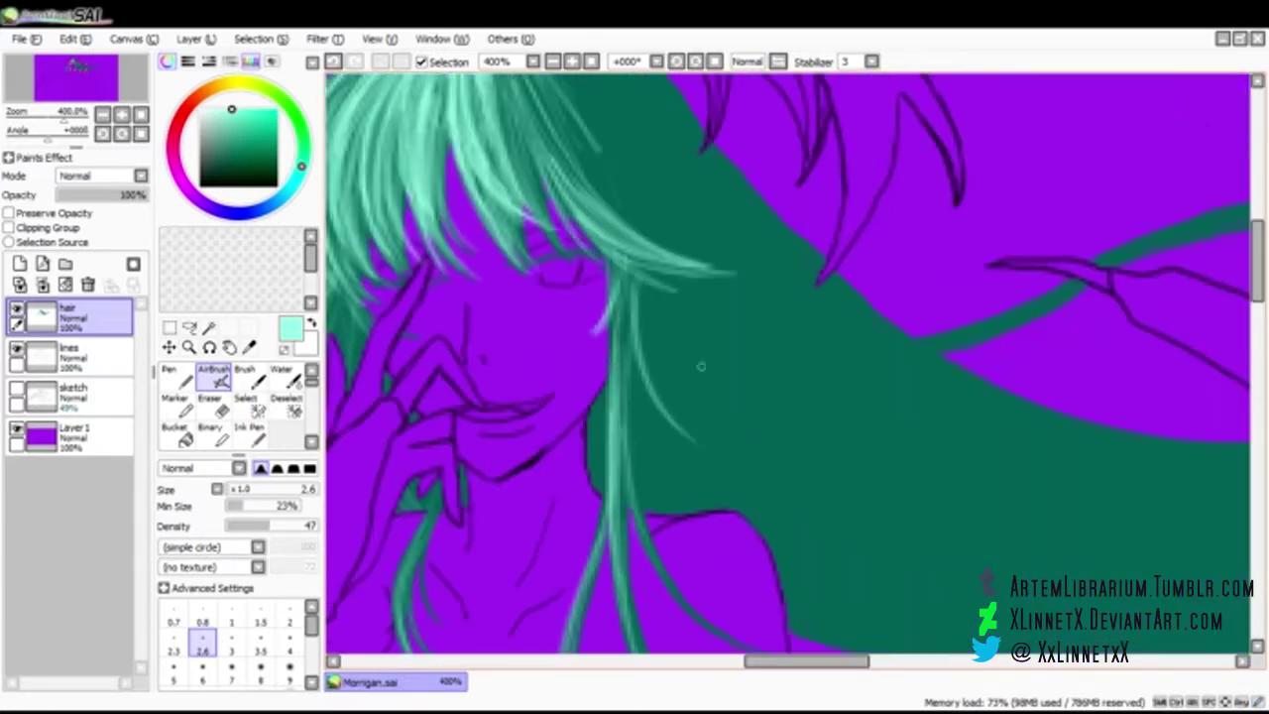
pyautogui.moveTo(637, 399); pyautogui.dragTo(756, 511)
pyautogui.moveTo(622, 333); pyautogui.dragTo(743, 498)
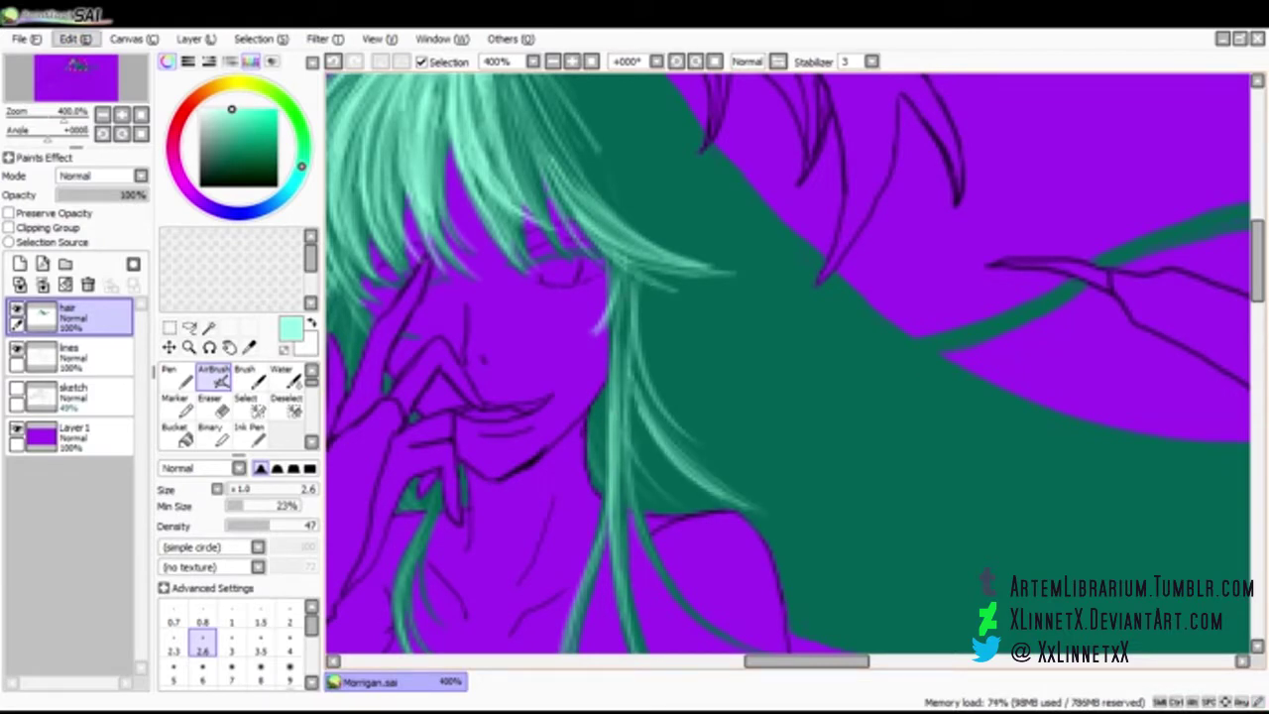
# Paint thin highlight strands from the crown down the back side of the head, behind the bangs
pyautogui.moveTo(1257, 260); pyautogui.dragTo(1257, 231)
pyautogui.moveTo(591, 351); pyautogui.dragTo(615, 419)
pyautogui.moveTo(486, 229); pyautogui.dragTo(599, 400)
pyautogui.moveTo(472, 210)
pyautogui.mouseDown()
pyautogui.moveTo(583, 297)
pyautogui.moveTo(631, 424)
pyautogui.mouseUp()
pyautogui.moveTo(520, 236); pyautogui.dragTo(630, 409)
pyautogui.moveTo(492, 214); pyautogui.dragTo(675, 454)
pyautogui.moveTo(569, 275); pyautogui.dragTo(668, 440)
pyautogui.moveTo(610, 337); pyautogui.dragTo(661, 444)
# Fill the hair below the back head wing with more fine mint strands following the curve of the head
pyautogui.moveTo(496, 213); pyautogui.dragTo(609, 319)
pyautogui.moveTo(530, 228); pyautogui.dragTo(656, 365)
pyautogui.moveTo(553, 266)
pyautogui.mouseDown()
pyautogui.moveTo(653, 405)
pyautogui.moveTo(635, 413)
pyautogui.mouseUp()
pyautogui.moveTo(496, 194)
pyautogui.mouseDown()
pyautogui.moveTo(585, 219)
pyautogui.moveTo(644, 327)
pyautogui.moveTo(739, 431)
pyautogui.mouseUp()
pyautogui.moveTo(654, 446)
pyautogui.mouseDown()
pyautogui.moveTo(908, 240)
pyautogui.moveTo(549, 320)
pyautogui.mouseUp()
pyautogui.moveTo(445, 160); pyautogui.dragTo(515, 265)
pyautogui.moveTo(462, 204); pyautogui.dragTo(482, 277)
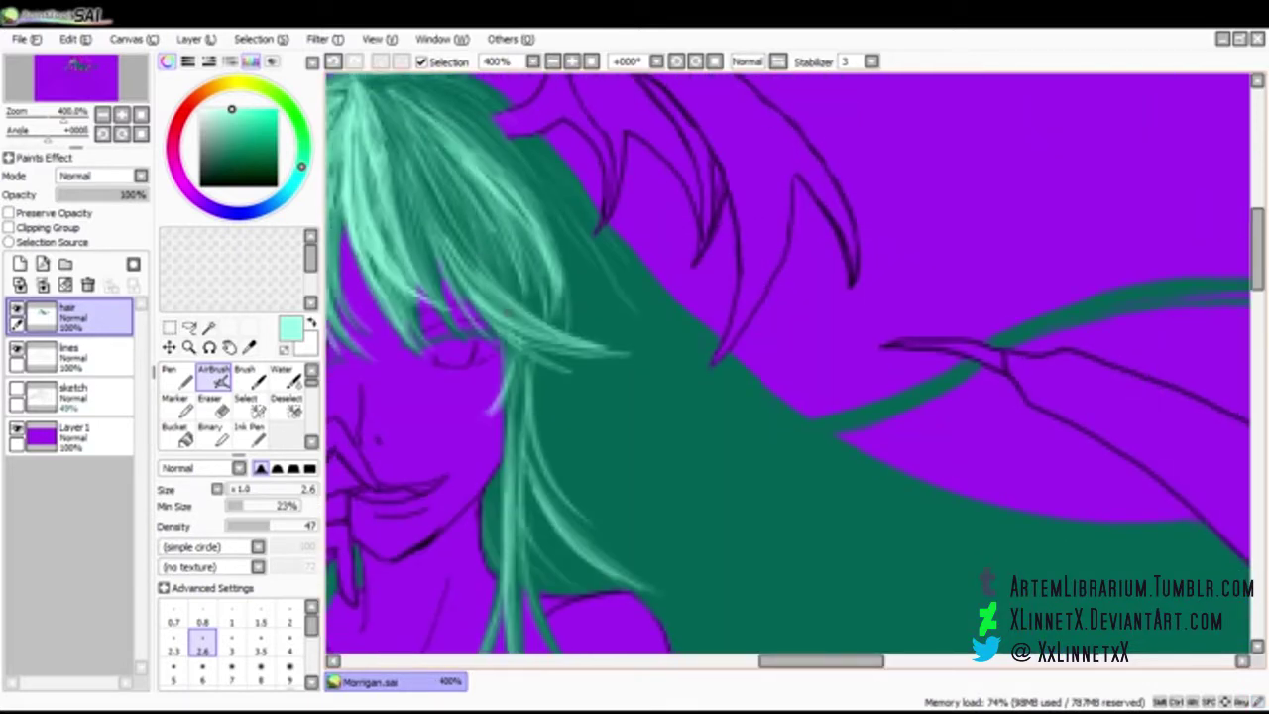
pyautogui.moveTo(527, 228); pyautogui.dragTo(558, 325)
# Paint long highlight strands flowing from beside the face along the lower part of the trailing hair mass
pyautogui.moveTo(587, 431); pyautogui.dragTo(775, 583)
pyautogui.moveTo(526, 355); pyautogui.dragTo(743, 565)
pyautogui.moveTo(526, 355)
pyautogui.mouseDown()
pyautogui.moveTo(718, 553)
pyautogui.moveTo(696, 542)
pyautogui.mouseUp()
pyautogui.scroll(-3, 696, 541)
pyautogui.scroll(-1, 789, 362)
pyautogui.moveTo(655, 389); pyautogui.dragTo(870, 548)
pyautogui.moveTo(761, 480)
pyautogui.mouseDown()
pyautogui.moveTo(1053, 577)
pyautogui.moveTo(1110, 577)
pyautogui.mouseUp()
pyautogui.moveTo(628, 379)
pyautogui.mouseDown()
pyautogui.moveTo(741, 507)
pyautogui.moveTo(684, 428)
pyautogui.mouseUp()
pyautogui.moveTo(601, 351)
pyautogui.mouseDown()
pyautogui.moveTo(666, 442)
pyautogui.moveTo(643, 470)
pyautogui.mouseUp()
pyautogui.moveTo(597, 329)
pyautogui.mouseDown()
pyautogui.moveTo(648, 423)
pyautogui.moveTo(709, 444)
pyautogui.moveTo(918, 573)
pyautogui.mouseUp()
pyautogui.moveTo(694, 390); pyautogui.dragTo(992, 557)
pyautogui.moveTo(803, 498); pyautogui.dragTo(992, 558)
# Build up a broad bright highlight band along the lower trailing hair with the AirBrush at size 5.0
pyautogui.press(']')
pyautogui.press(']')
pyautogui.press(']')
pyautogui.press(']')
pyautogui.moveTo(645, 382); pyautogui.dragTo(976, 580)
pyautogui.moveTo(604, 327); pyautogui.dragTo(1017, 573)
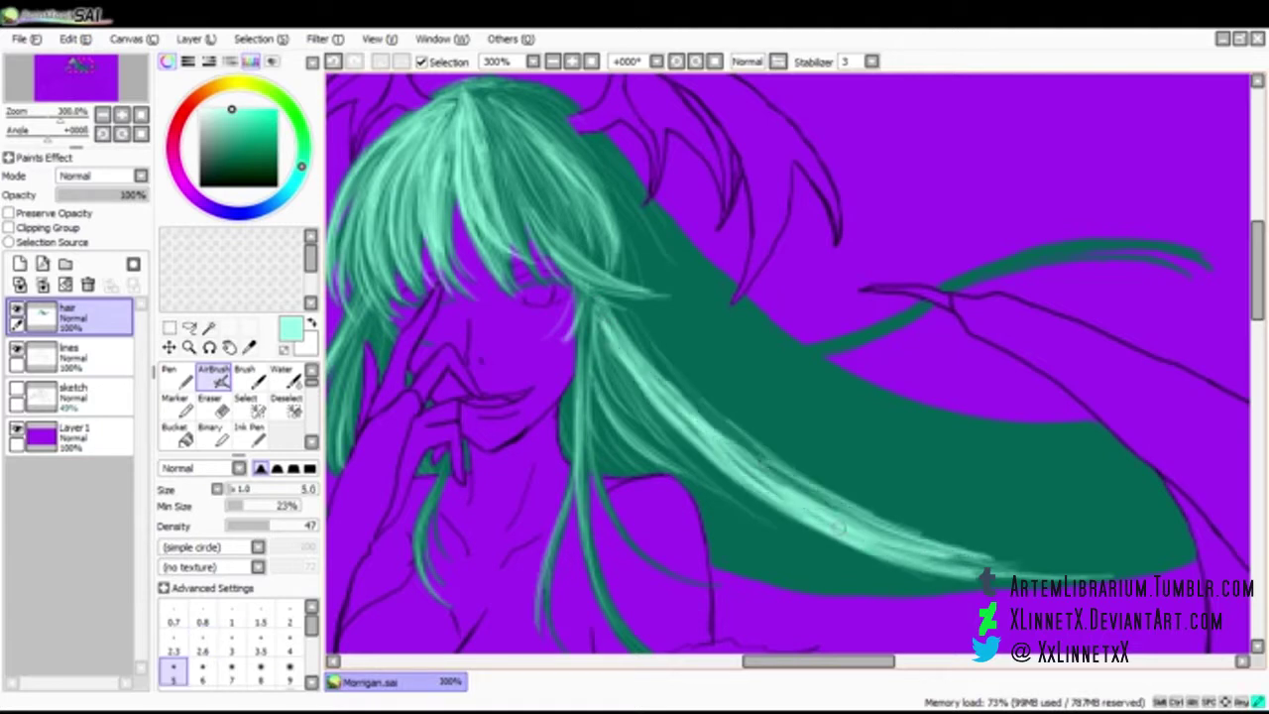
pyautogui.moveTo(639, 396); pyautogui.dragTo(982, 593)
pyautogui.moveTo(694, 449); pyautogui.dragTo(952, 592)
# Brighten the start of the highlight band behind the cheek and add short strokes in the trailing hair
pyautogui.moveTo(614, 329); pyautogui.dragTo(745, 470)
pyautogui.moveTo(617, 305)
pyautogui.mouseDown()
pyautogui.moveTo(760, 452)
pyautogui.moveTo(797, 466)
pyautogui.mouseUp()
pyautogui.scroll(-1, 797, 456)
pyautogui.moveTo(864, 498); pyautogui.dragTo(948, 510)
pyautogui.moveTo(746, 361); pyautogui.dragTo(807, 415)
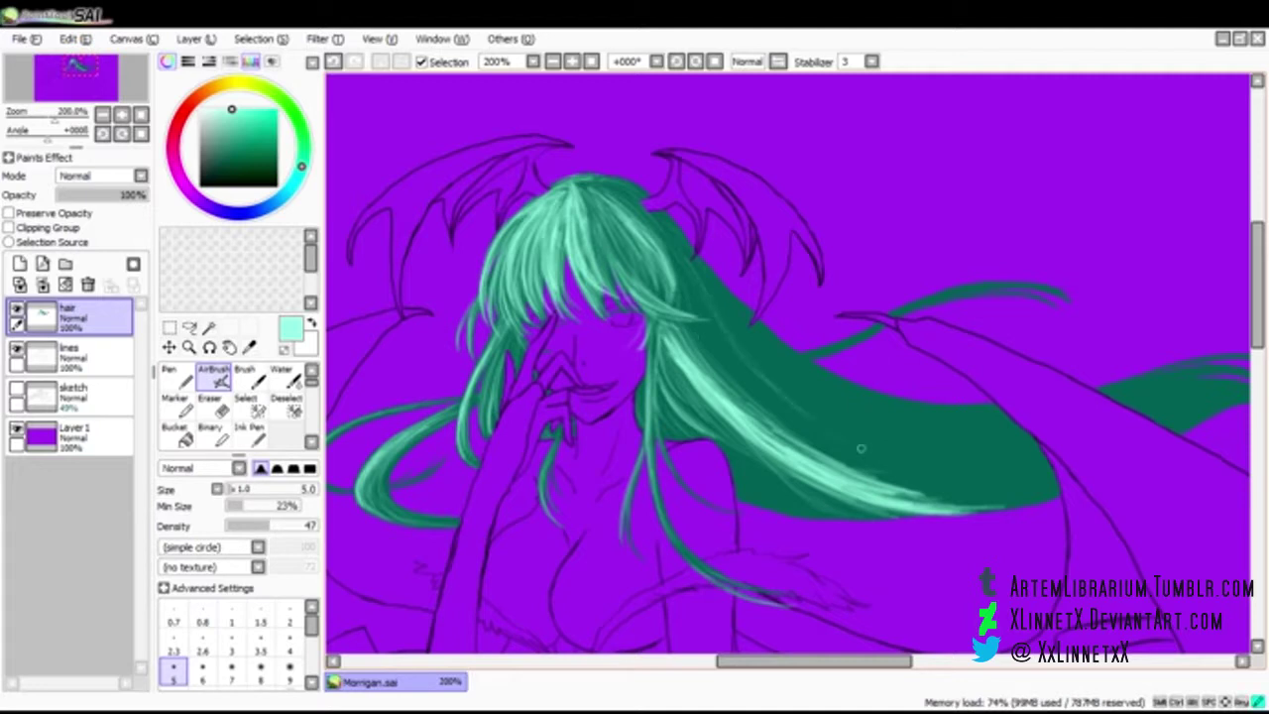
# Paint long mint strands through the middle of the trailing hair and along its lower edge
pyautogui.moveTo(684, 278); pyautogui.dragTo(912, 482)
pyautogui.moveTo(810, 416)
pyautogui.mouseDown()
pyautogui.moveTo(976, 454)
pyautogui.moveTo(1015, 450)
pyautogui.mouseUp()
pyautogui.moveTo(694, 317); pyautogui.dragTo(796, 419)
pyautogui.moveTo(685, 283)
pyautogui.mouseDown()
pyautogui.moveTo(833, 441)
pyautogui.moveTo(977, 464)
pyautogui.mouseUp()
pyautogui.moveTo(730, 464); pyautogui.dragTo(922, 514)
# Highlight the end of the hair mass beside the back wing and shade strands along its upper part
pyautogui.moveTo(815, 662); pyautogui.dragTo(852, 661)
pyautogui.moveTo(767, 510); pyautogui.dragTo(882, 488)
pyautogui.moveTo(716, 503)
pyautogui.mouseDown()
pyautogui.moveTo(869, 484)
pyautogui.moveTo(868, 470)
pyautogui.mouseUp()
pyautogui.moveTo(665, 436); pyautogui.dragTo(832, 432)
pyautogui.moveTo(507, 319); pyautogui.dragTo(593, 411)
pyautogui.moveTo(499, 263)
pyautogui.mouseDown()
pyautogui.moveTo(542, 362)
pyautogui.moveTo(502, 281)
pyautogui.mouseUp()
pyautogui.moveTo(452, 204); pyautogui.dragTo(487, 247)
pyautogui.moveTo(537, 300)
pyautogui.mouseDown()
pyautogui.moveTo(610, 370)
pyautogui.moveTo(709, 433)
pyautogui.mouseUp()
pyautogui.moveTo(645, 431); pyautogui.dragTo(816, 449)
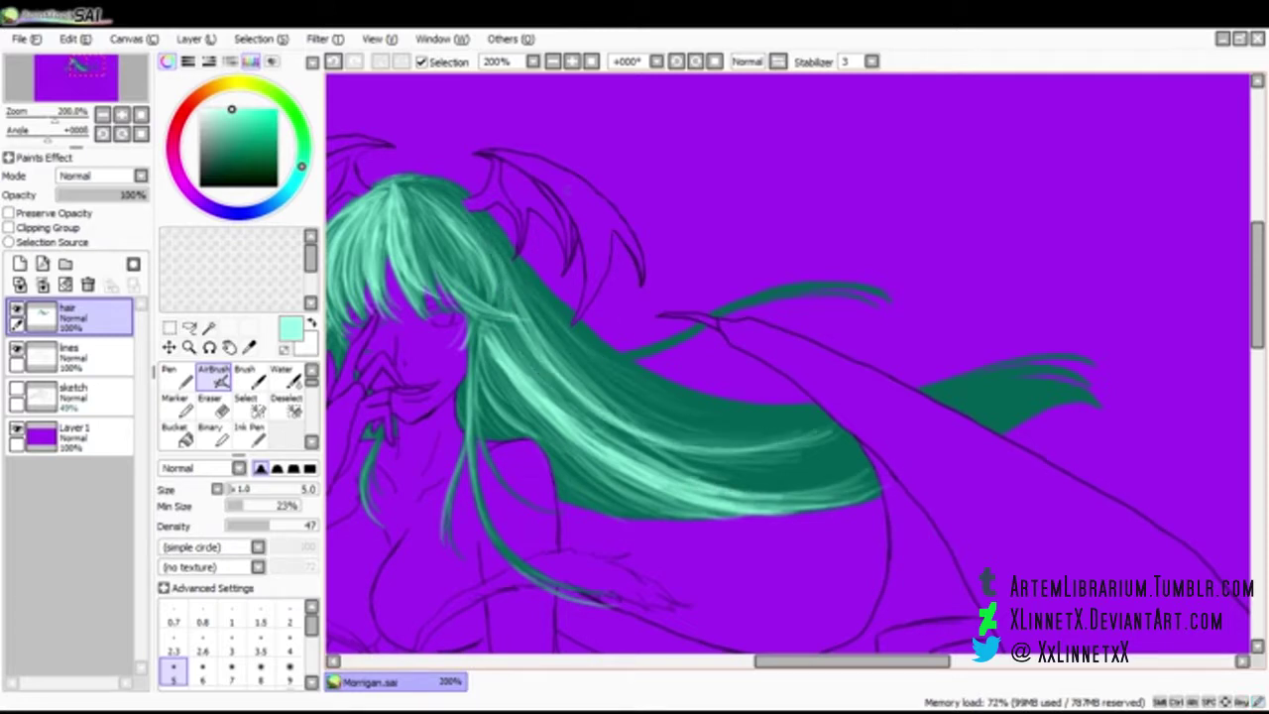
# Reduce the AirBrush to size 3.5 and refine the highlight strands behind the face and near the back wing
pyautogui.press('[')
pyautogui.press('[')
pyautogui.moveTo(650, 504); pyautogui.dragTo(777, 507)
pyautogui.moveTo(490, 364); pyautogui.dragTo(554, 442)
pyautogui.moveTo(494, 335); pyautogui.dragTo(583, 424)
pyautogui.scroll(1, 788, 363)
pyautogui.moveTo(503, 328); pyautogui.dragTo(665, 412)
pyautogui.moveTo(684, 501); pyautogui.dragTo(897, 514)
pyautogui.moveTo(639, 493); pyautogui.dragTo(907, 516)
pyautogui.moveTo(605, 472)
pyautogui.mouseDown()
pyautogui.moveTo(902, 510)
pyautogui.moveTo(850, 496)
pyautogui.moveTo(901, 486)
pyautogui.mouseUp()
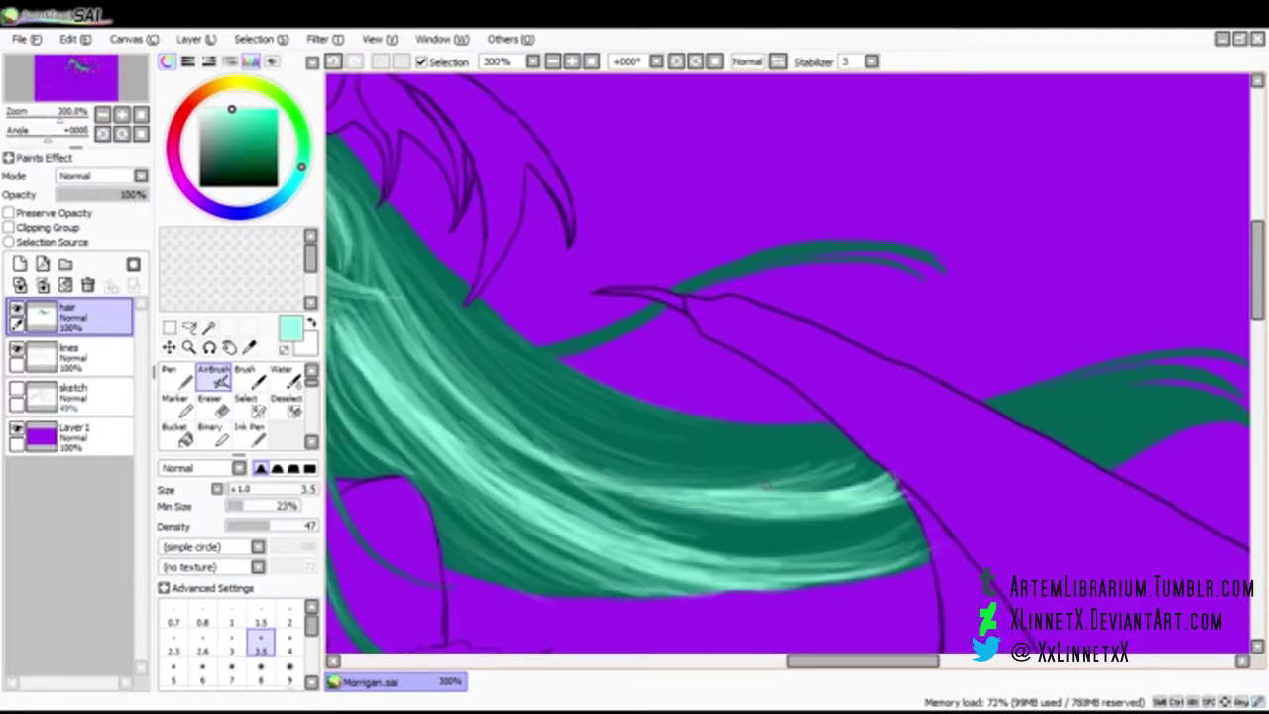
# Brighten the middle highlight band with long fine strands from the head toward the back wing
pyautogui.moveTo(583, 449); pyautogui.dragTo(744, 492)
pyautogui.moveTo(497, 387); pyautogui.dragTo(727, 490)
pyautogui.moveTo(442, 333); pyautogui.dragTo(658, 476)
pyautogui.moveTo(414, 302); pyautogui.dragTo(709, 494)
pyautogui.moveTo(402, 335); pyautogui.dragTo(745, 512)
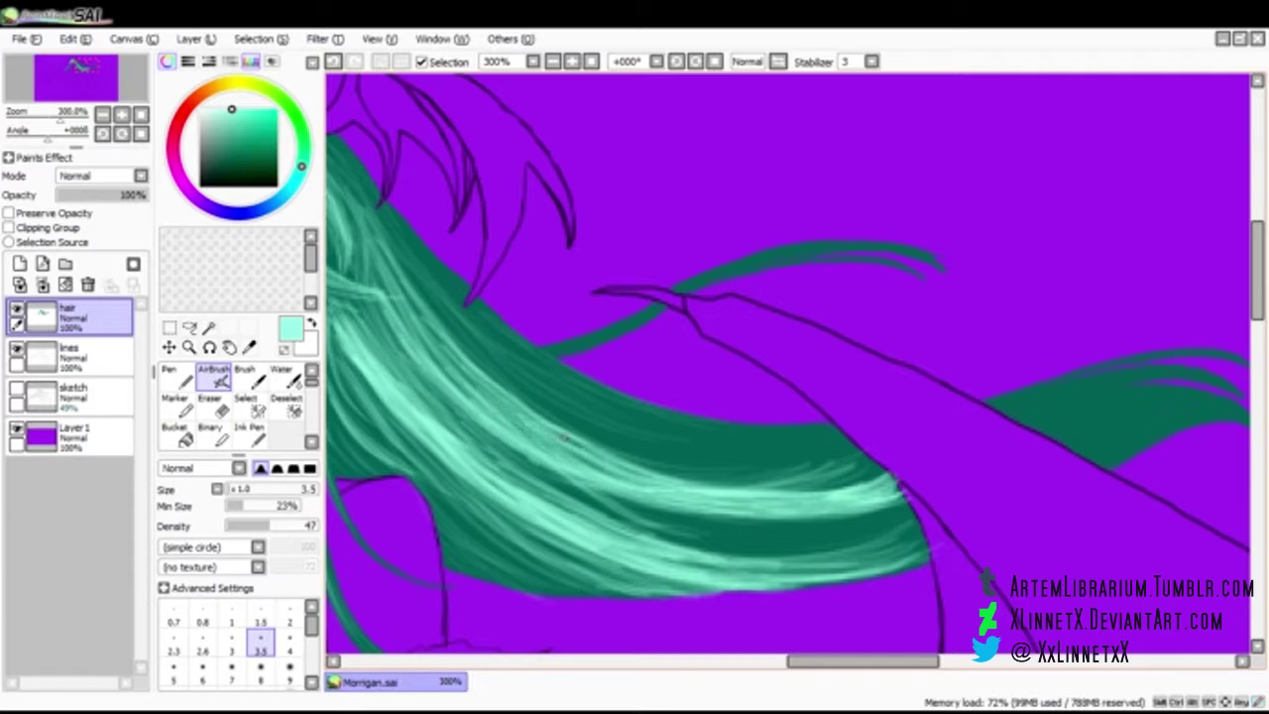
# Raise the AirBrush to size 4 and paint long mint strands from the head through the trailing hair's middle and lower bands
pyautogui.press(']')
pyautogui.moveTo(523, 428); pyautogui.dragTo(662, 488)
pyautogui.moveTo(409, 309); pyautogui.dragTo(589, 466)
pyautogui.moveTo(398, 279); pyautogui.dragTo(546, 432)
pyautogui.moveTo(361, 203); pyautogui.dragTo(490, 396)
pyautogui.moveTo(643, 509); pyautogui.dragTo(808, 532)
pyautogui.moveTo(670, 535); pyautogui.dragTo(822, 543)
pyautogui.moveTo(626, 505); pyautogui.dragTo(898, 517)
pyautogui.moveTo(506, 458); pyautogui.dragTo(823, 539)
pyautogui.moveTo(463, 456)
pyautogui.mouseDown()
pyautogui.moveTo(562, 522)
pyautogui.moveTo(799, 575)
pyautogui.mouseUp()
# Brighten the lower highlight band and the end of the hair mass beside the back wing with fine mint strands
pyautogui.moveTo(651, 566); pyautogui.dragTo(861, 569)
pyautogui.moveTo(601, 545); pyautogui.dragTo(852, 567)
pyautogui.moveTo(530, 510)
pyautogui.mouseDown()
pyautogui.moveTo(776, 585)
pyautogui.moveTo(906, 555)
pyautogui.mouseUp()
pyautogui.moveTo(647, 492)
pyautogui.mouseDown()
pyautogui.moveTo(815, 529)
pyautogui.moveTo(884, 504)
pyautogui.mouseUp()
pyautogui.moveTo(680, 535); pyautogui.dragTo(892, 539)
pyautogui.moveTo(795, 568); pyautogui.dragTo(930, 539)
pyautogui.moveTo(783, 568)
pyautogui.mouseDown()
pyautogui.moveTo(928, 527)
pyautogui.moveTo(922, 511)
pyautogui.mouseUp()
pyautogui.moveTo(655, 538); pyautogui.dragTo(882, 547)
pyautogui.moveTo(440, 302)
pyautogui.mouseDown()
pyautogui.moveTo(639, 454)
pyautogui.moveTo(811, 482)
pyautogui.mouseUp()
pyautogui.moveTo(799, 483)
pyautogui.mouseDown()
pyautogui.moveTo(888, 456)
pyautogui.moveTo(871, 456)
pyautogui.mouseUp()
# Erase the hair paint spilling over the inner edge of the back wing
pyautogui.moveTo(862, 661); pyautogui.dragTo(900, 661)
pyautogui.press('e')
pyautogui.moveTo(677, 472); pyautogui.dragTo(712, 549)
# Paint mint highlight strands along the hair tips emerging beyond the back wing
pyautogui.press('b')
pyautogui.moveTo(772, 407)
pyautogui.mouseDown()
pyautogui.moveTo(973, 368)
pyautogui.moveTo(1018, 392)
pyautogui.mouseUp()
pyautogui.moveTo(804, 413)
pyautogui.mouseDown()
pyautogui.moveTo(896, 384)
pyautogui.moveTo(882, 380)
pyautogui.moveTo(1002, 387)
pyautogui.mouseUp()
pyautogui.moveTo(873, 428)
pyautogui.mouseDown()
pyautogui.moveTo(1039, 428)
pyautogui.moveTo(1032, 396)
pyautogui.mouseUp()
pyautogui.moveTo(903, 397)
pyautogui.mouseDown()
pyautogui.moveTo(793, 432)
pyautogui.moveTo(891, 403)
pyautogui.mouseUp()
pyautogui.moveTo(977, 394)
pyautogui.mouseDown()
pyautogui.moveTo(808, 437)
pyautogui.moveTo(952, 466)
pyautogui.mouseUp()
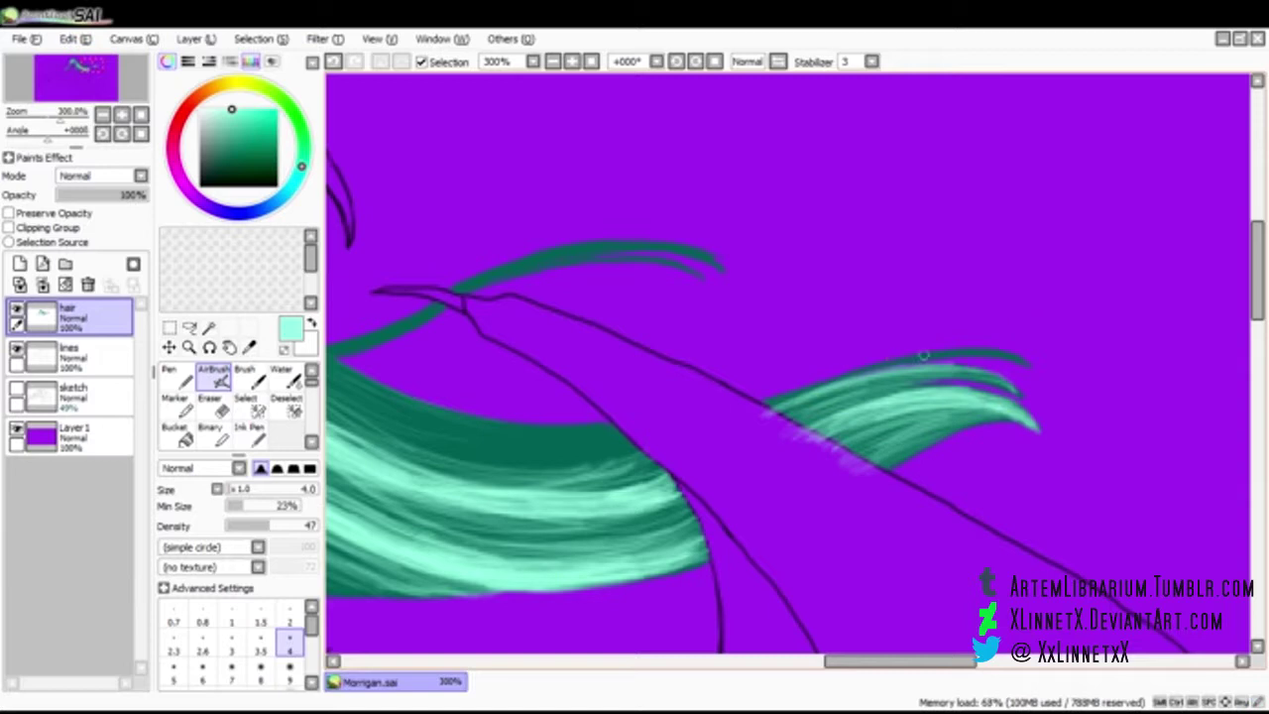
pyautogui.moveTo(886, 363); pyautogui.dragTo(924, 356)
# Erase the mint overspill on the wing where the hair tips emerge behind it
pyautogui.press('e')
pyautogui.moveTo(868, 470); pyautogui.dragTo(771, 414)
pyautogui.press('b')
pyautogui.press('e')
pyautogui.press('b')
# Add fine light strands to the upper hair mass and the thin loose lock above it
pyautogui.press('Left')
pyautogui.moveTo(696, 451); pyautogui.dragTo(792, 459)
pyautogui.moveTo(707, 434); pyautogui.dragTo(786, 447)
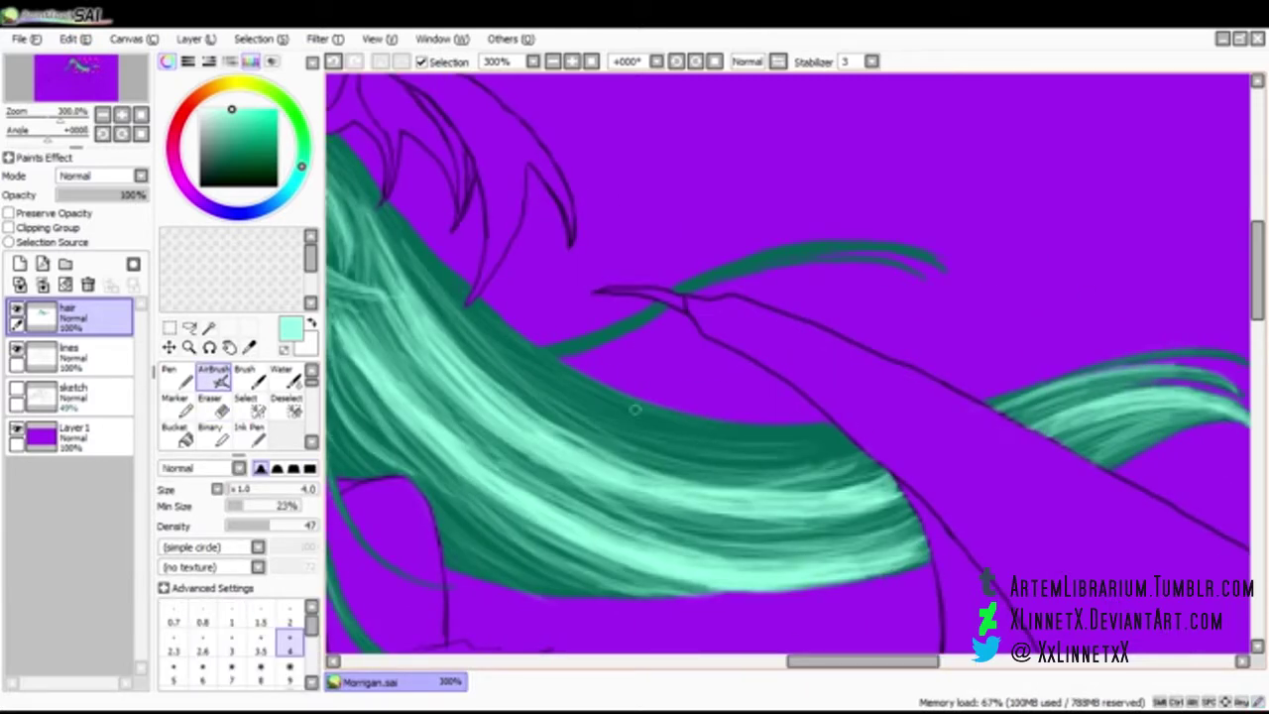
pyautogui.moveTo(638, 329); pyautogui.dragTo(579, 344)
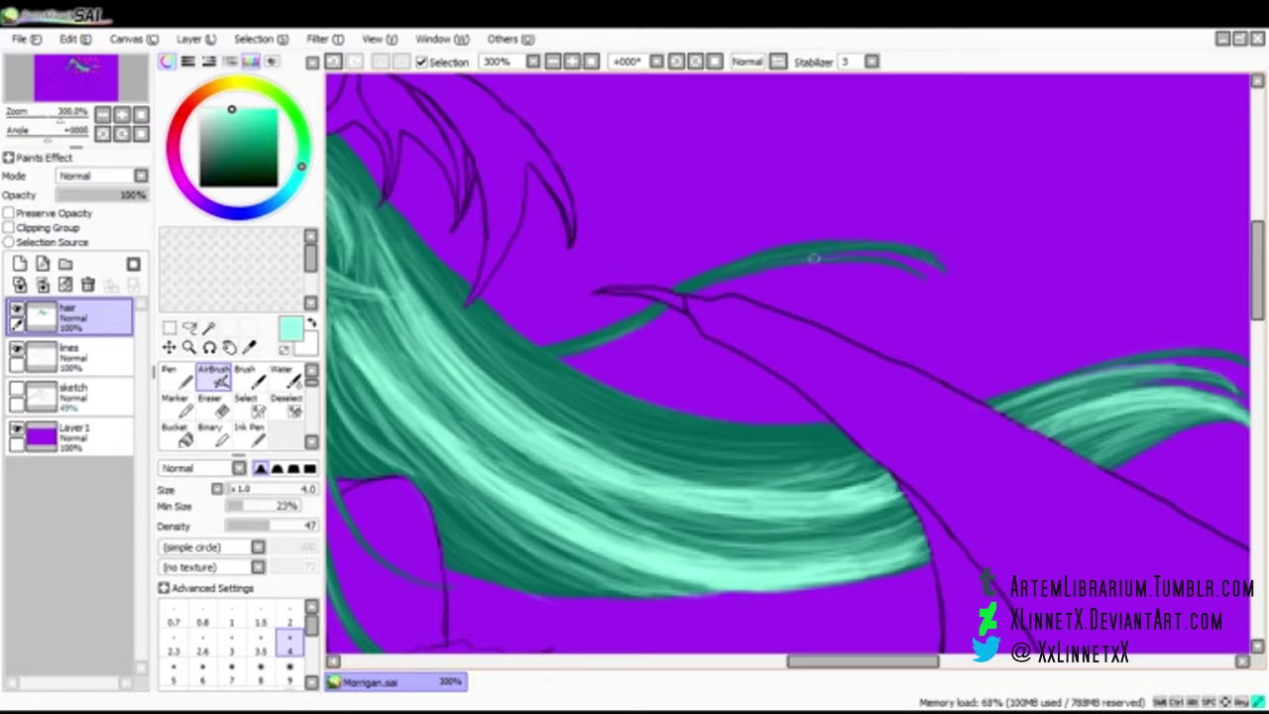
# Refine the trailing hair with more light strands in its middle and near the wing, and clean up the edge
pyautogui.press('Left')
pyautogui.press('Left')
pyautogui.press('Left')
pyautogui.press('Right')
pyautogui.press('Right')
pyautogui.press('Right')
pyautogui.press('Right')
pyautogui.moveTo(563, 464); pyautogui.dragTo(708, 469)
pyautogui.moveTo(510, 436); pyautogui.dragTo(600, 461)
pyautogui.moveTo(382, 363); pyautogui.dragTo(661, 469)
pyautogui.press('Left')
pyautogui.moveTo(829, 585); pyautogui.dragTo(960, 560)
pyautogui.press('e')
pyautogui.press('b')
# Sample dark teal from the hair and paint loose strands along the underside of the trailing hair
pyautogui.press('pagedown')
pyautogui.press('pagedown')
pyautogui.press('Left')
pyautogui.press('pageup')
pyautogui.press('Left')
pyautogui.press('Left')
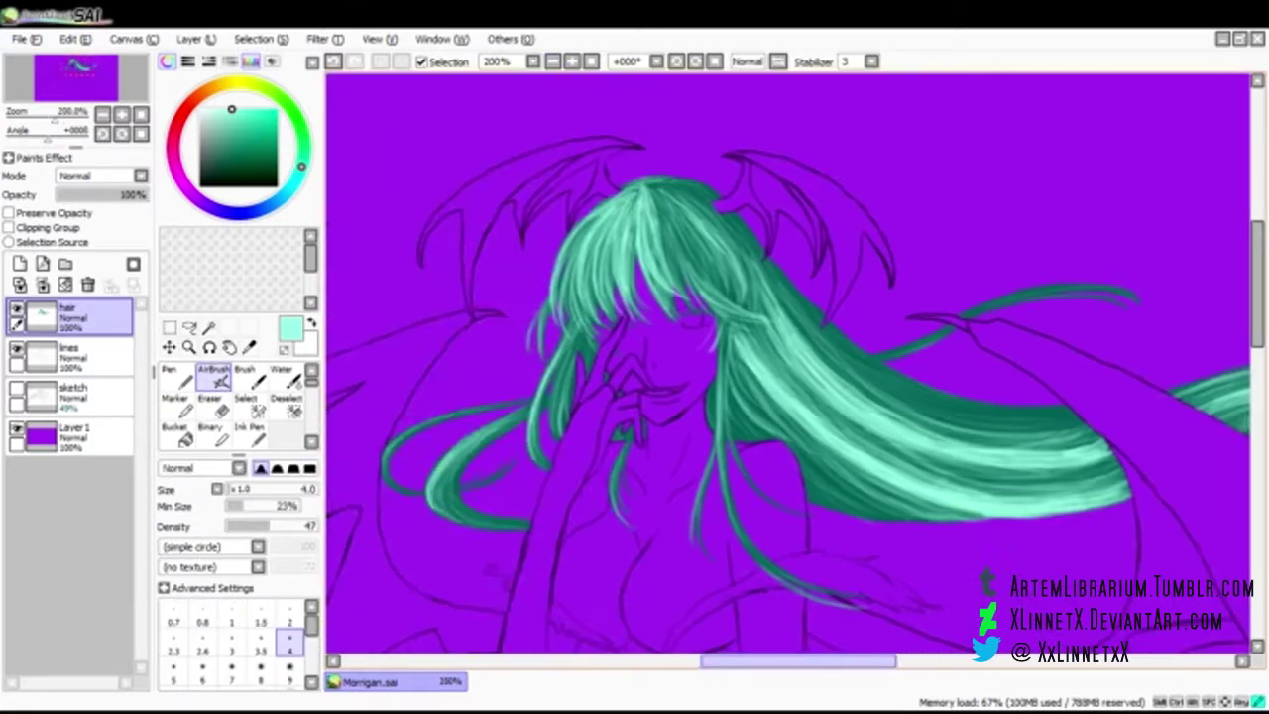
pyautogui.moveTo(798, 661); pyautogui.dragTo(863, 661)
pyautogui.keyDown('alt'); pyautogui.click(710, 473); pyautogui.keyUp('alt')
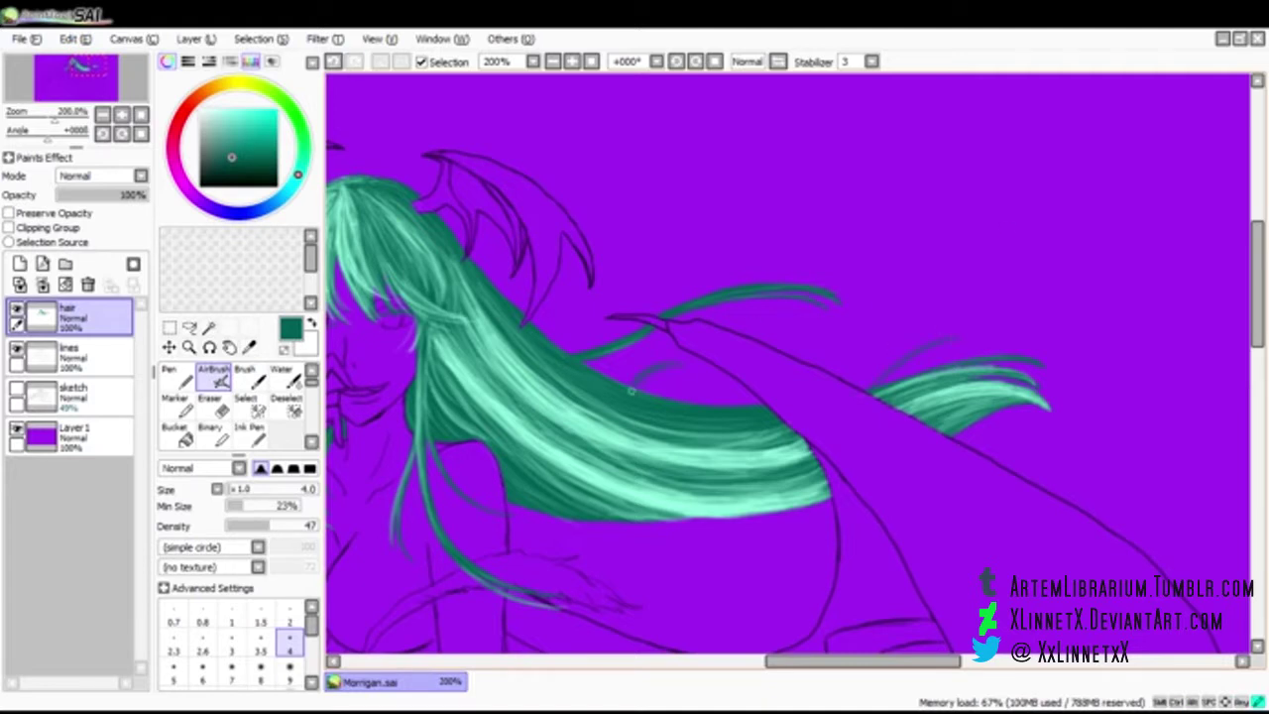
pyautogui.moveTo(524, 503); pyautogui.dragTo(722, 503)
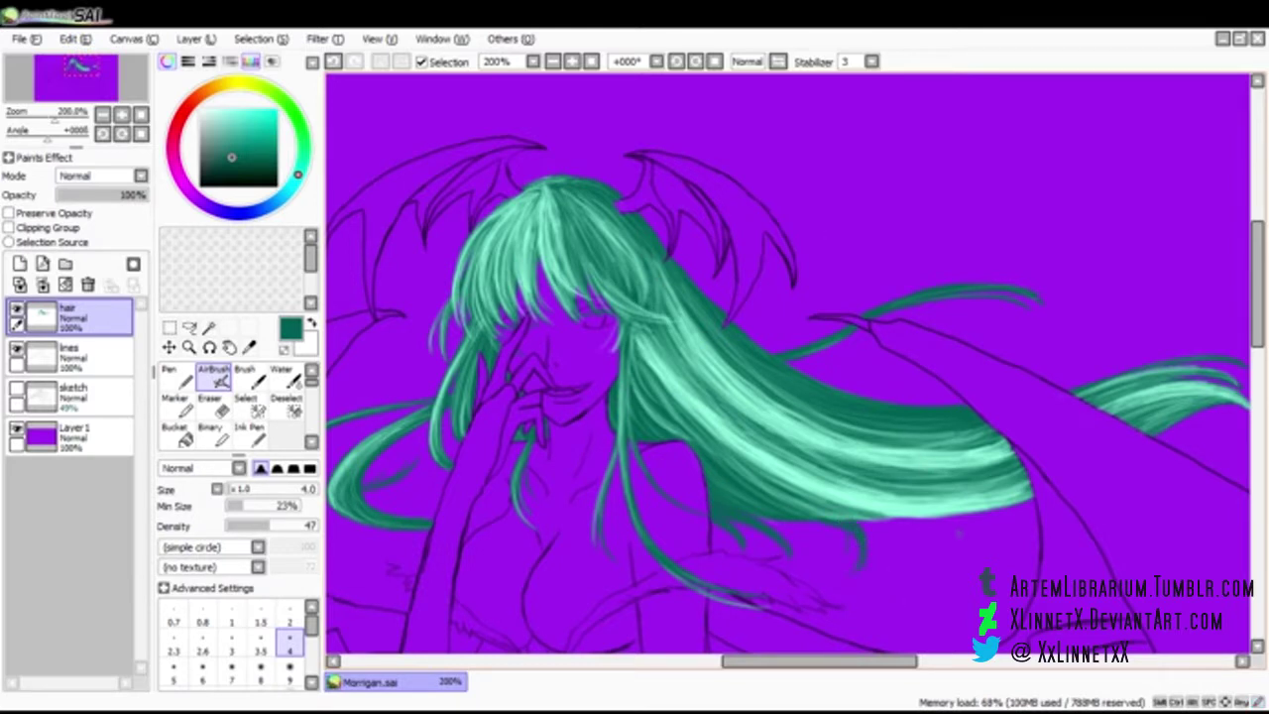
# Paint thin dark teal stray strands beneath the loose lock that crosses the back wing's tip
pyautogui.press('Right')
pyautogui.press('Right')
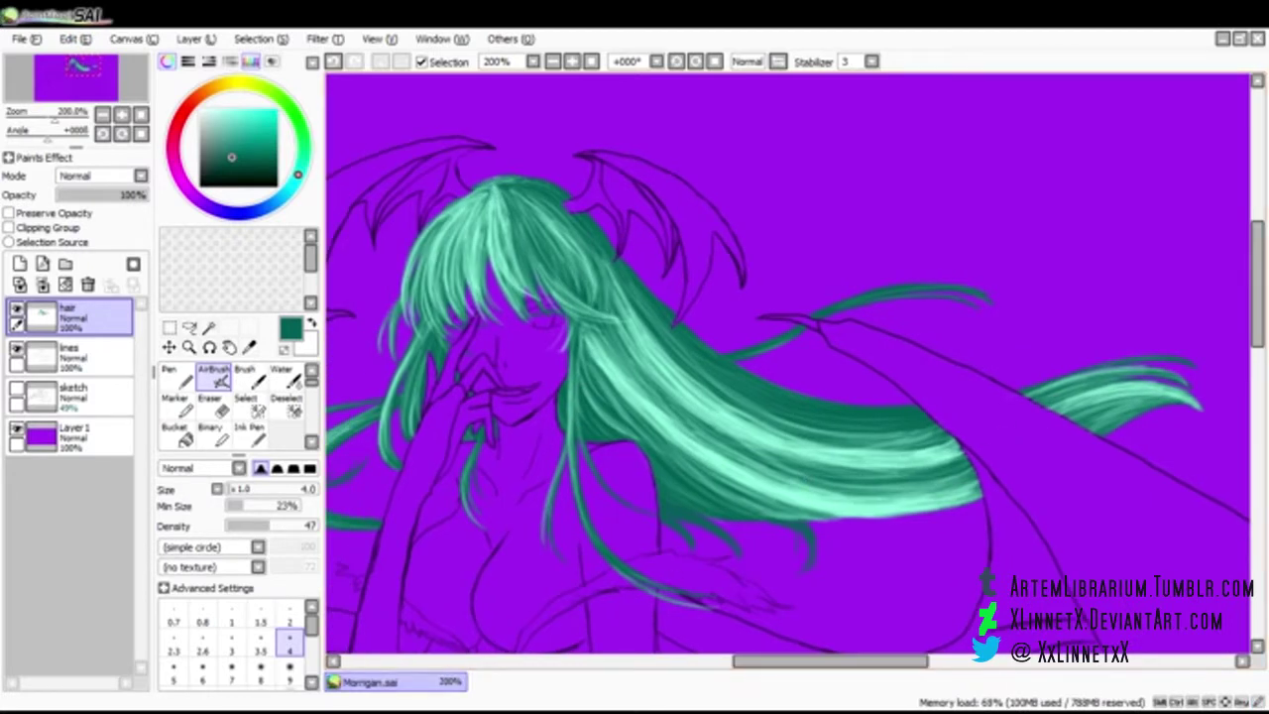
pyautogui.press('Left')
pyautogui.press('Left')
pyautogui.press('Left')
pyautogui.press('Left')
pyautogui.moveTo(1024, 307); pyautogui.dragTo(761, 308)
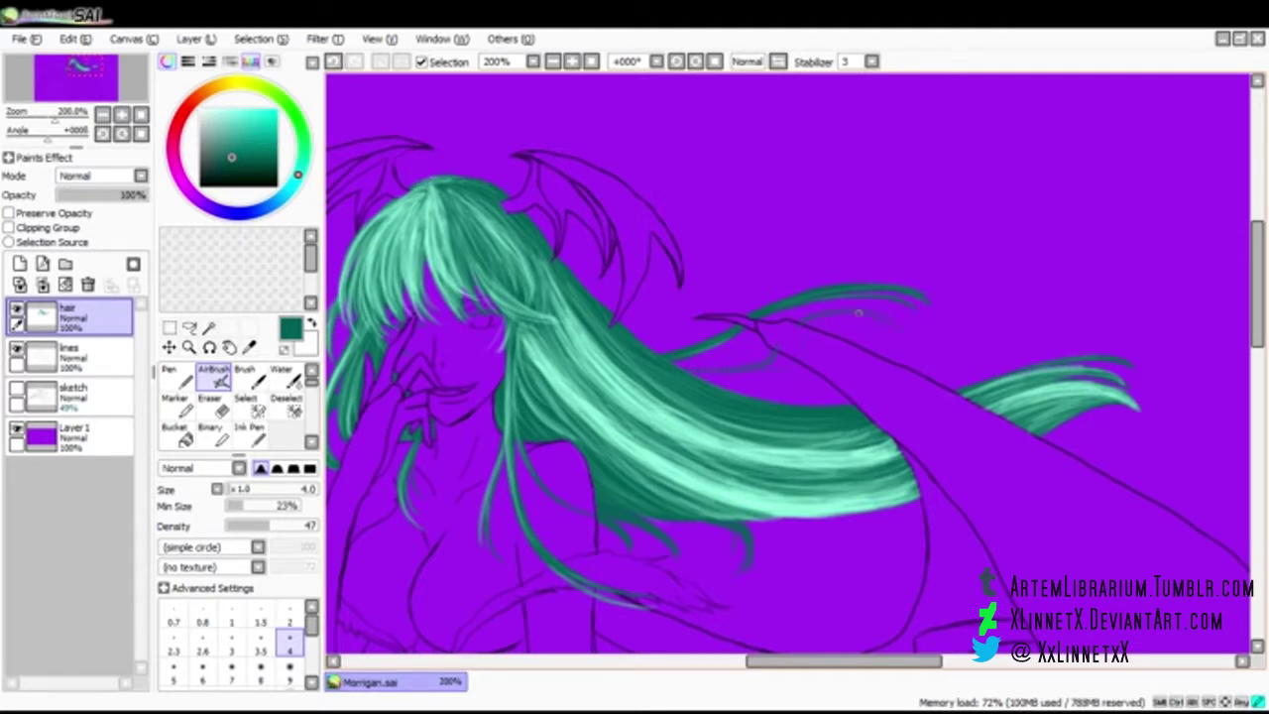
pyautogui.moveTo(856, 312); pyautogui.dragTo(895, 332)
# Thicken the top of the hair beyond the back wing with dark teal and erase the excess over the wing
pyautogui.press('e')
pyautogui.press('b')
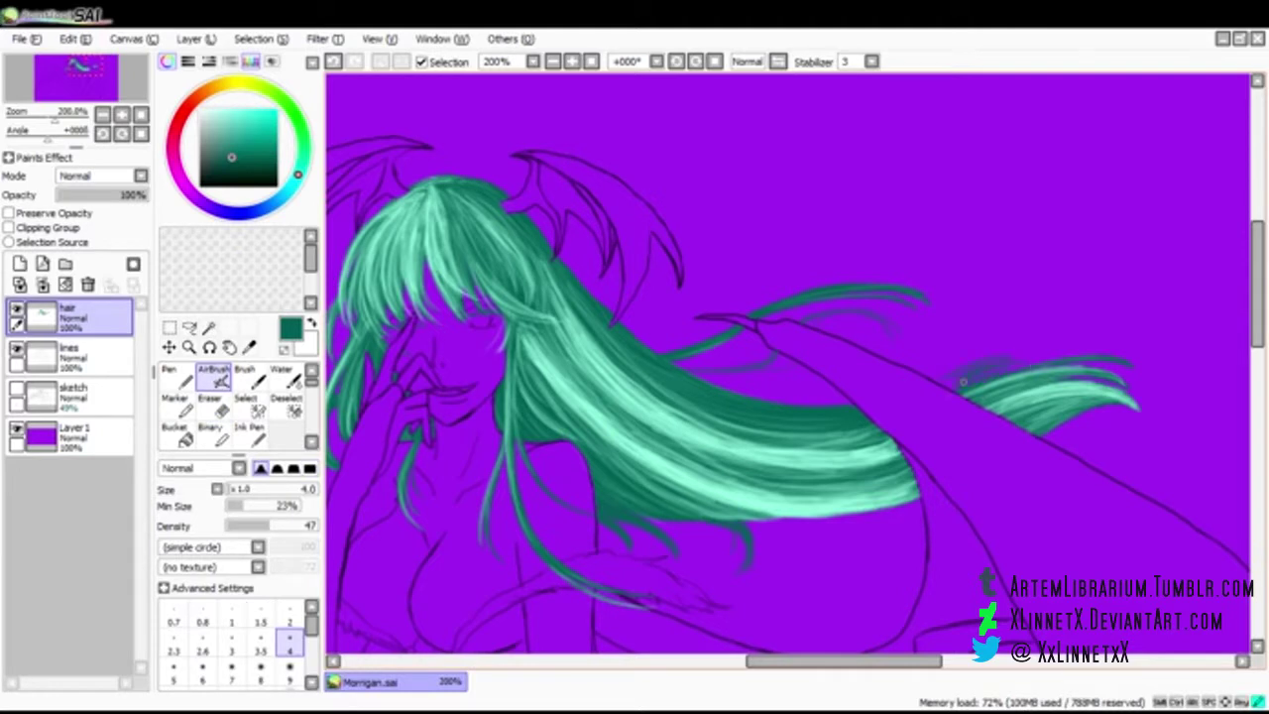
pyautogui.press('e')
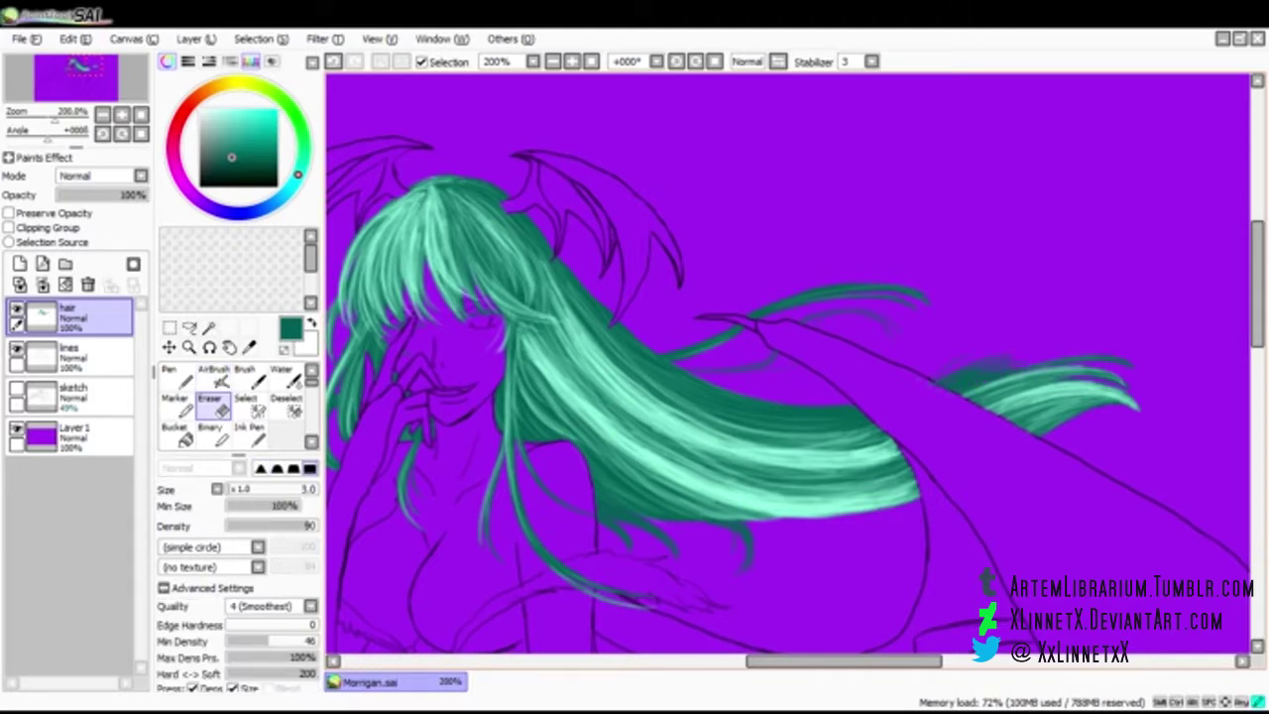
pyautogui.press('b')
# Add a layer named everythingelse below the lines layer, choose a muted beige skin tone and enlarge the Brush
pyautogui.scroll(2, 788, 363)
pyautogui.moveTo(496, 297)
pyautogui.mouseDown()
pyautogui.moveTo(748, 298)
pyautogui.moveTo(1039, 427)
pyautogui.mouseUp()
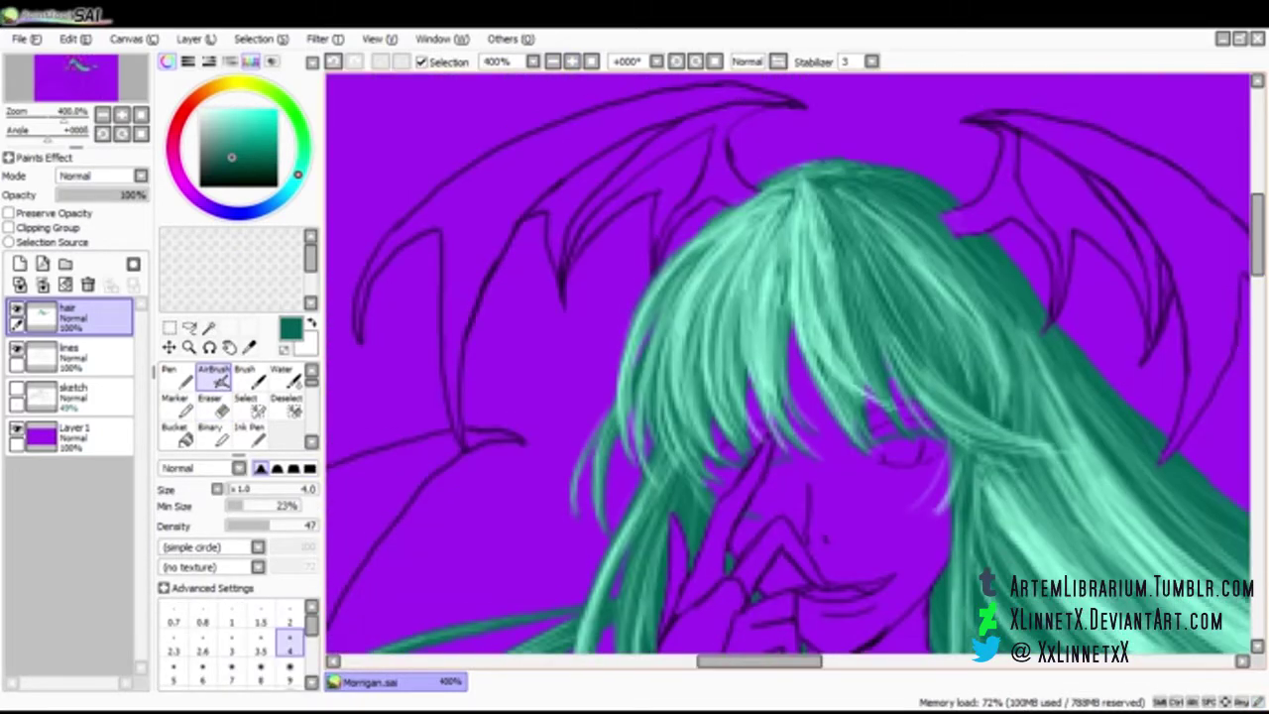
pyautogui.scroll(-1, 751, 385)
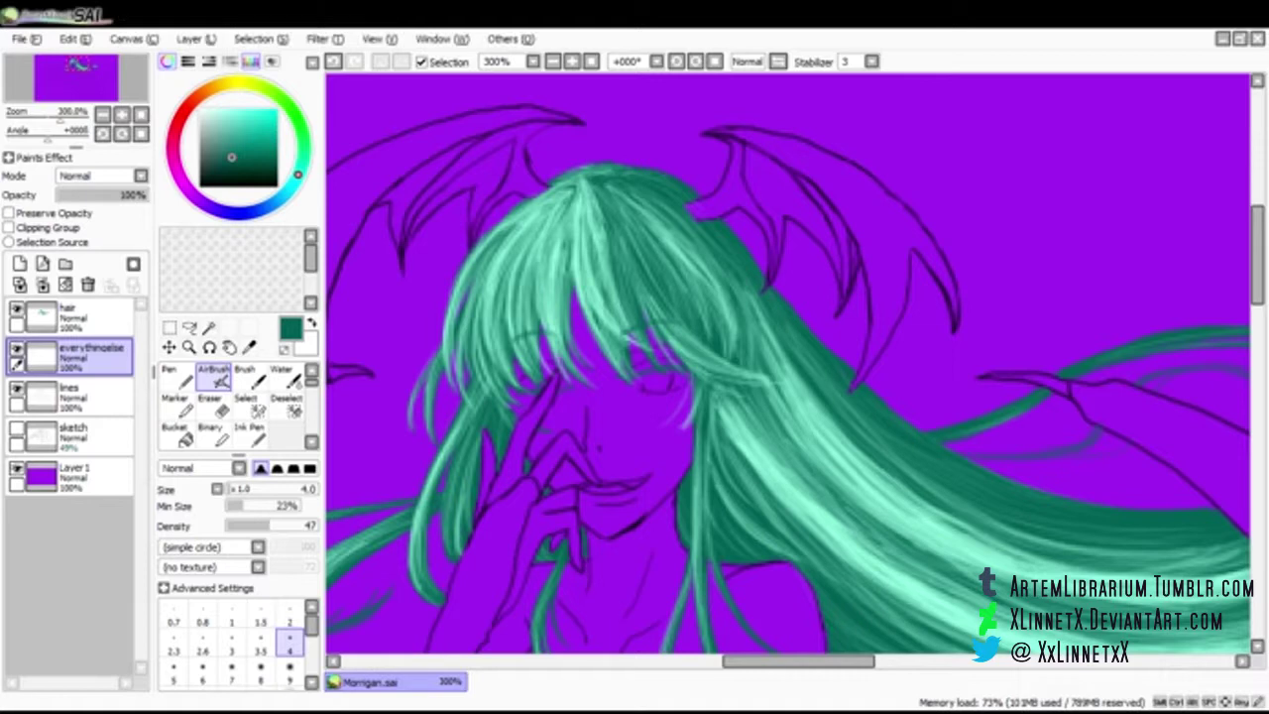
pyautogui.click(198, 96)
pyautogui.moveTo(209, 111); pyautogui.dragTo(211, 124)
pyautogui.click(250, 377)
pyautogui.press(']')
pyautogui.press(']')
pyautogui.press(']')
pyautogui.press(']')
pyautogui.press(']')
pyautogui.press(']')
pyautogui.press(']')
pyautogui.moveTo(91, 357); pyautogui.dragTo(91, 402)
# Fill the face, neck and upper chest with the flat beige skin tone
pyautogui.moveTo(575, 296)
pyautogui.mouseDown()
pyautogui.moveTo(593, 425)
pyautogui.moveTo(676, 446)
pyautogui.moveTo(536, 476)
pyautogui.moveTo(565, 416)
pyautogui.moveTo(644, 585)
pyautogui.moveTo(655, 544)
pyautogui.moveTo(526, 570)
pyautogui.moveTo(491, 441)
pyautogui.moveTo(573, 551)
pyautogui.moveTo(578, 529)
pyautogui.mouseUp()
pyautogui.moveTo(716, 607)
pyautogui.mouseDown()
pyautogui.moveTo(733, 558)
pyautogui.moveTo(811, 609)
pyautogui.mouseUp()
pyautogui.moveTo(1257, 254); pyautogui.dragTo(1257, 302)
pyautogui.moveTo(561, 337)
pyautogui.mouseDown()
pyautogui.moveTo(595, 397)
pyautogui.moveTo(472, 519)
pyautogui.moveTo(535, 407)
pyautogui.moveTo(499, 513)
pyautogui.moveTo(600, 634)
pyautogui.moveTo(694, 446)
pyautogui.moveTo(707, 375)
pyautogui.moveTo(731, 360)
pyautogui.moveTo(813, 360)
pyautogui.moveTo(817, 405)
pyautogui.mouseUp()
# Adjust the Brush size and fill the remaining skin on the chest, midriff, hand and around the fringe with beige
pyautogui.press(']')
pyautogui.press(']')
pyautogui.press(']')
pyautogui.press('[')
pyautogui.press('[')
pyautogui.press('[')
pyautogui.press('[')
pyautogui.press('[')
pyautogui.moveTo(1258, 301); pyautogui.dragTo(1257, 389)
pyautogui.moveTo(831, 555); pyautogui.dragTo(839, 595)
pyautogui.moveTo(1258, 389); pyautogui.dragTo(1257, 345)
pyautogui.moveTo(583, 388)
pyautogui.mouseDown()
pyautogui.moveTo(628, 426)
pyautogui.moveTo(649, 493)
pyautogui.moveTo(625, 374)
pyautogui.moveTo(557, 291)
pyautogui.mouseUp()
pyautogui.moveTo(443, 268)
pyautogui.mouseDown()
pyautogui.moveTo(452, 204)
pyautogui.moveTo(545, 350)
pyautogui.mouseUp()
pyautogui.moveTo(1257, 345); pyautogui.dragTo(1257, 289)
# Clean up stray marks on the everythingelse and lines layers with the Eraser
pyautogui.press('e')
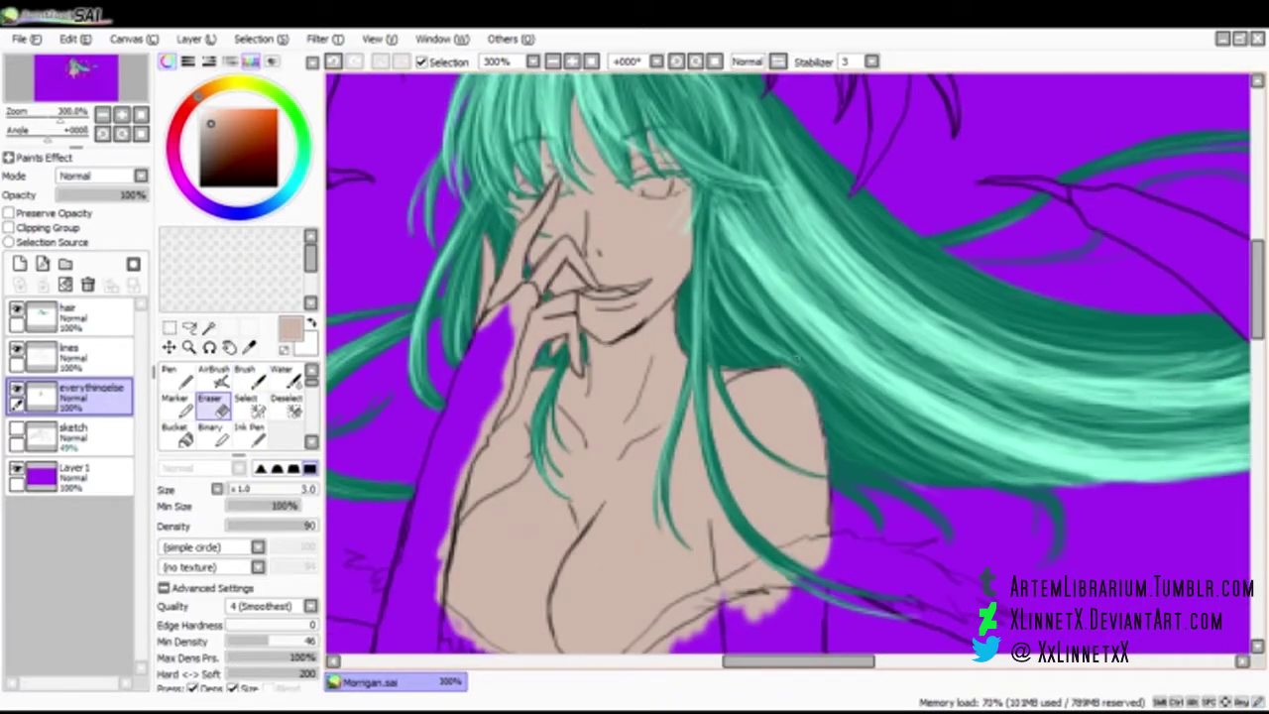
pyautogui.press('b')
pyautogui.click(92, 357)
pyautogui.press('e')
pyautogui.click(91, 397)
pyautogui.press('b')
# Choose a pale peach tone and highlight the raised hand and fingers with the AirBrush
pyautogui.scroll(-2, 623, 169)
pyautogui.scroll(2, 623, 168)
pyautogui.click(209, 109)
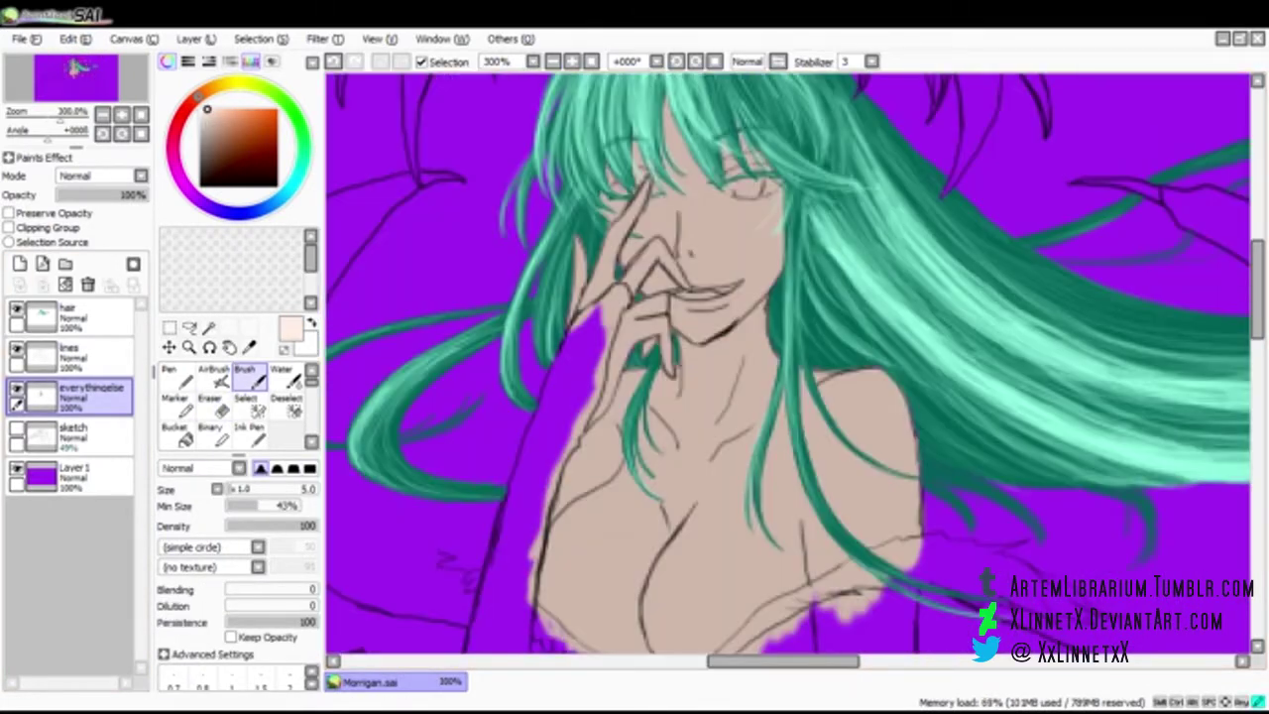
pyautogui.press('v')
pyautogui.moveTo(1257, 288); pyautogui.dragTo(1258, 272)
pyautogui.scroll(1, 611, 169)
pyautogui.moveTo(513, 469)
pyautogui.mouseDown()
pyautogui.moveTo(556, 438)
pyautogui.moveTo(518, 503)
pyautogui.moveTo(557, 403)
pyautogui.moveTo(582, 379)
pyautogui.moveTo(525, 493)
pyautogui.moveTo(615, 426)
pyautogui.moveTo(594, 498)
pyautogui.moveTo(615, 494)
pyautogui.moveTo(559, 550)
pyautogui.moveTo(621, 525)
pyautogui.moveTo(627, 571)
pyautogui.mouseUp()
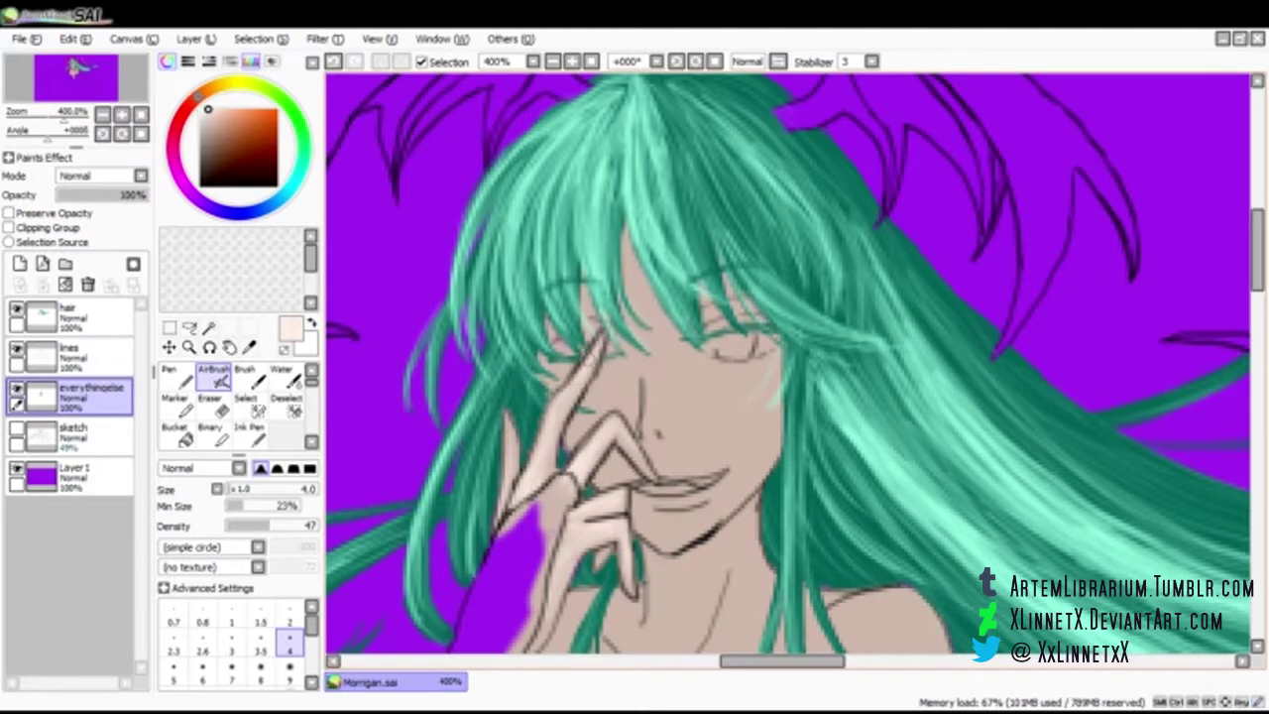
# Build up pale peach highlights on the nose, cheeks, jaw and chin of the face
pyautogui.moveTo(615, 399)
pyautogui.mouseDown()
pyautogui.moveTo(631, 364)
pyautogui.moveTo(621, 376)
pyautogui.moveTo(654, 435)
pyautogui.moveTo(709, 493)
pyautogui.moveTo(722, 490)
pyautogui.moveTo(686, 508)
pyautogui.moveTo(761, 466)
pyautogui.mouseUp()
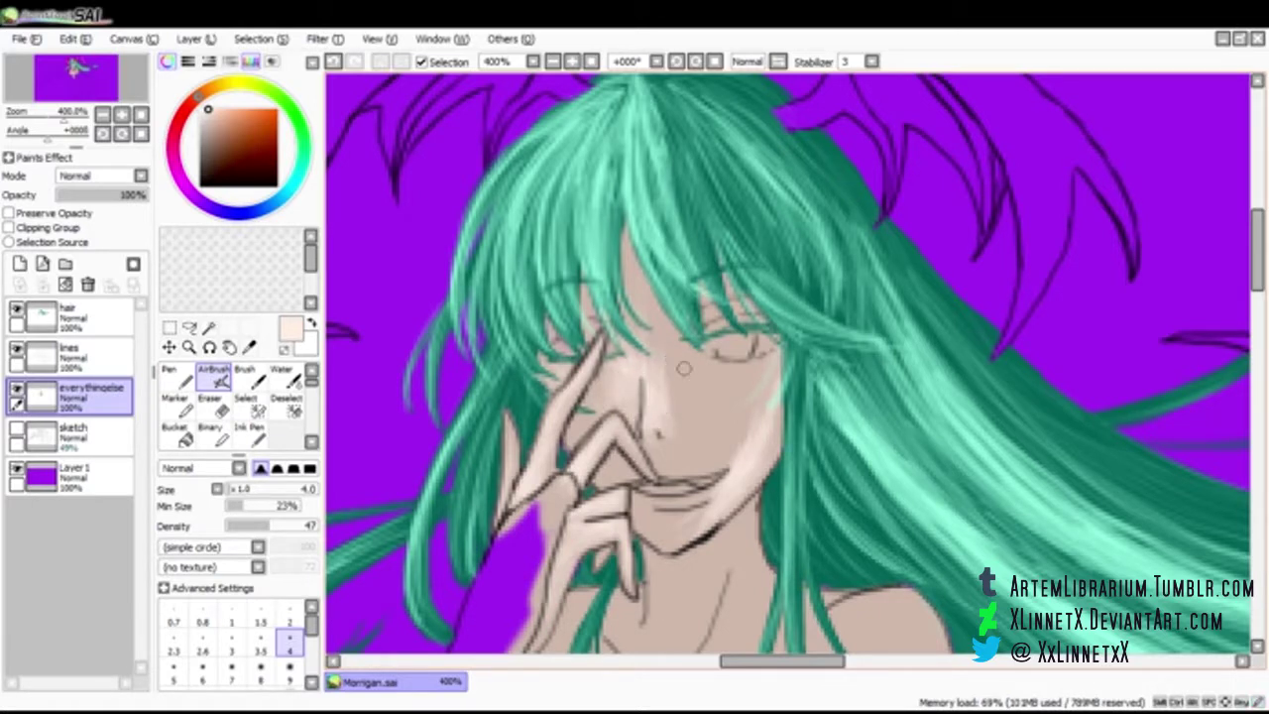
pyautogui.moveTo(711, 462); pyautogui.dragTo(769, 390)
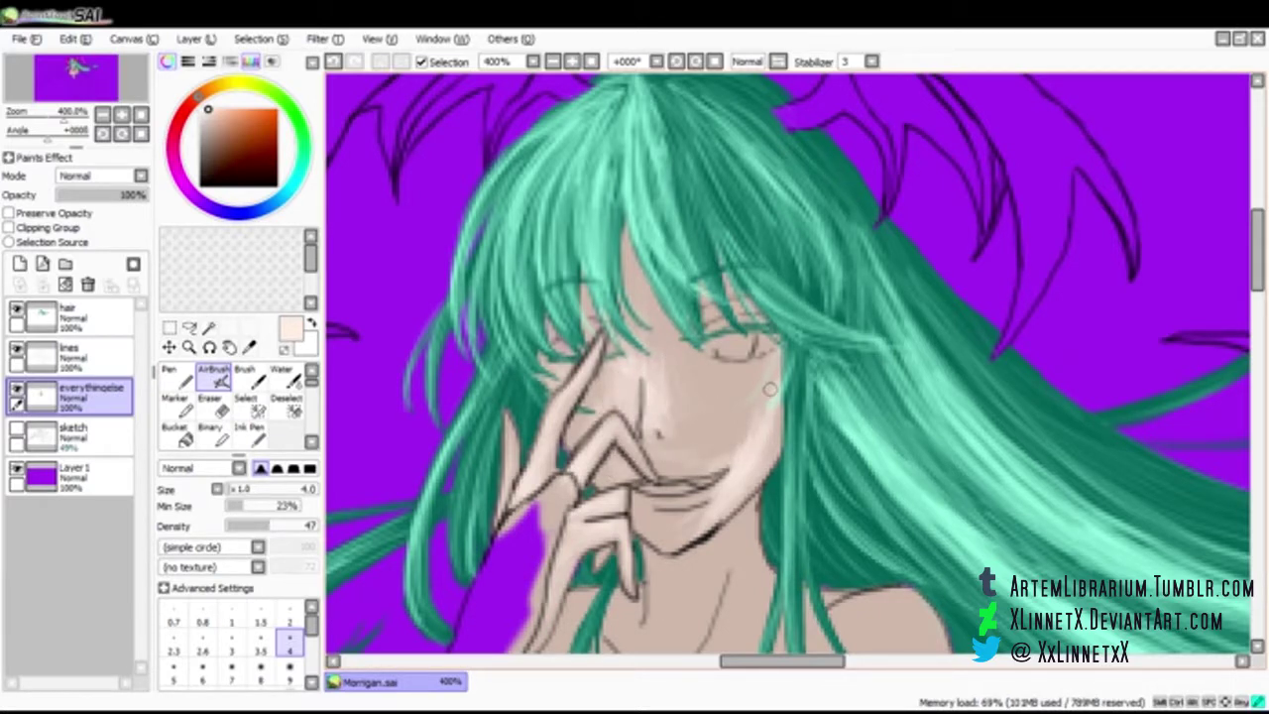
pyautogui.moveTo(682, 347)
pyautogui.mouseDown()
pyautogui.moveTo(694, 402)
pyautogui.moveTo(667, 446)
pyautogui.moveTo(633, 345)
pyautogui.mouseUp()
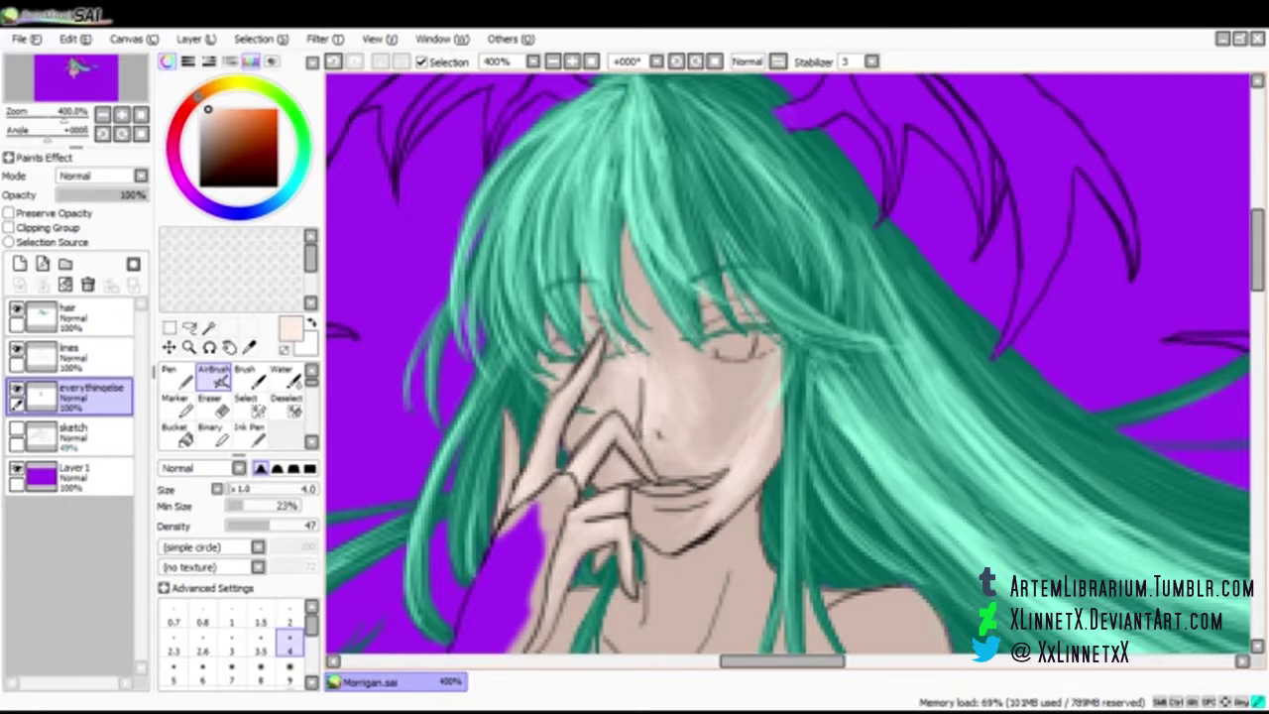
pyautogui.moveTo(696, 404)
pyautogui.mouseDown()
pyautogui.moveTo(712, 453)
pyautogui.moveTo(682, 358)
pyautogui.moveTo(735, 389)
pyautogui.moveTo(684, 384)
pyautogui.moveTo(668, 456)
pyautogui.moveTo(652, 404)
pyautogui.moveTo(656, 322)
pyautogui.moveTo(711, 319)
pyautogui.moveTo(698, 434)
pyautogui.moveTo(729, 461)
pyautogui.moveTo(662, 443)
pyautogui.mouseUp()
pyautogui.moveTo(691, 514)
pyautogui.mouseDown()
pyautogui.moveTo(726, 515)
pyautogui.moveTo(717, 490)
pyautogui.moveTo(663, 544)
pyautogui.moveTo(653, 533)
pyautogui.moveTo(755, 431)
pyautogui.moveTo(675, 423)
pyautogui.mouseUp()
# Paint pale peach highlights over the neck, collarbones, shoulder, chest and midriff
pyautogui.moveTo(1259, 248); pyautogui.dragTo(1258, 272)
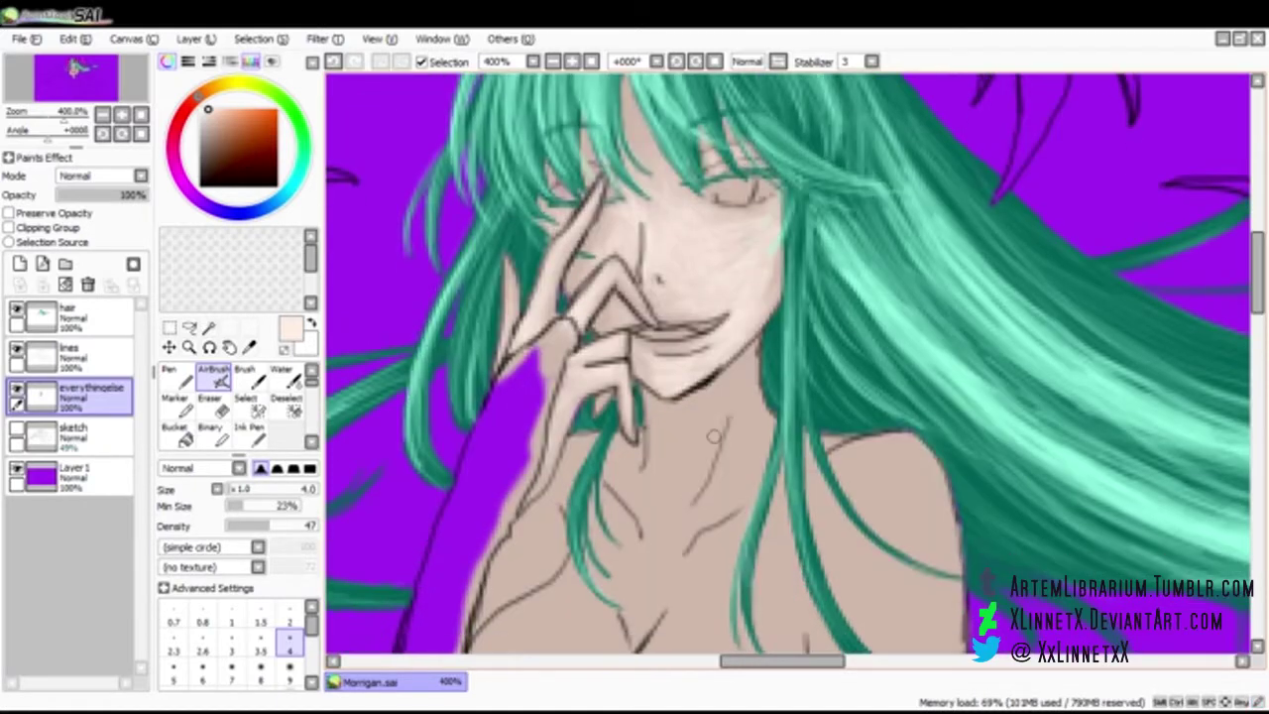
pyautogui.moveTo(720, 499)
pyautogui.mouseDown()
pyautogui.moveTo(708, 501)
pyautogui.moveTo(752, 433)
pyautogui.moveTo(670, 458)
pyautogui.moveTo(703, 482)
pyautogui.moveTo(628, 476)
pyautogui.moveTo(651, 490)
pyautogui.moveTo(655, 595)
pyautogui.moveTo(659, 522)
pyautogui.moveTo(567, 455)
pyautogui.mouseUp()
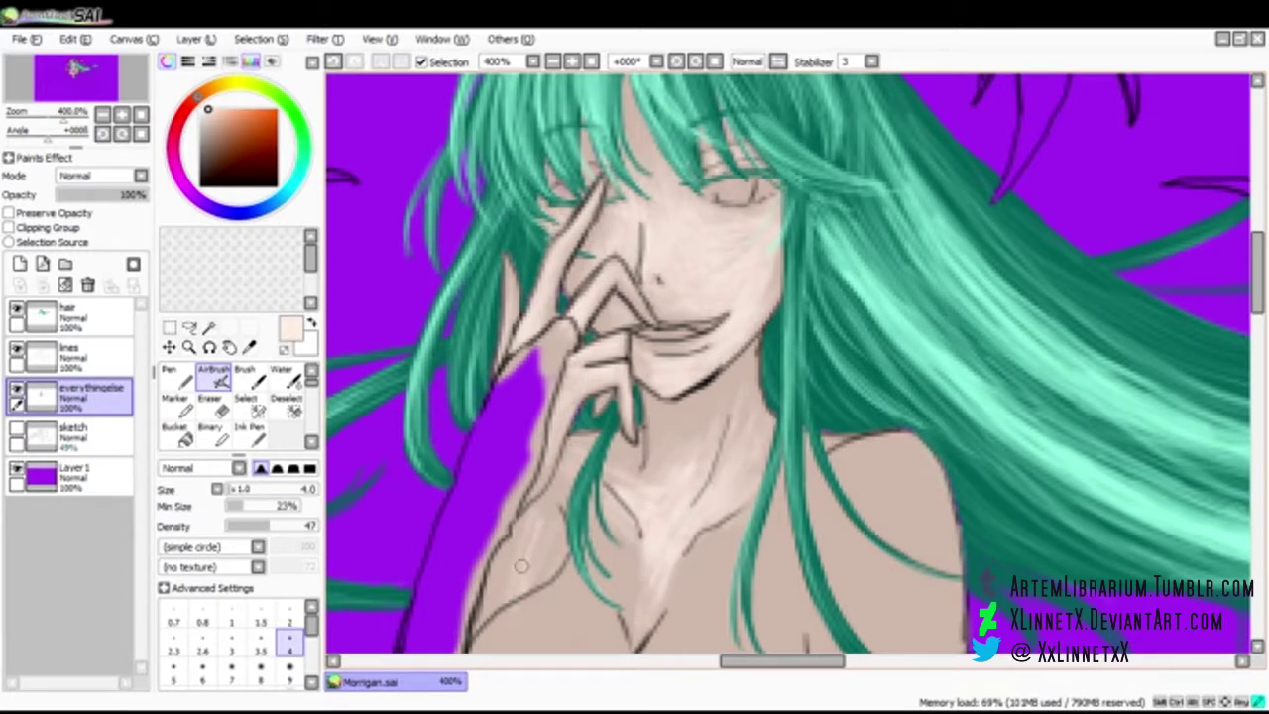
pyautogui.scroll(-6, 640, 221)
pyautogui.moveTo(673, 315)
pyautogui.mouseDown()
pyautogui.moveTo(598, 470)
pyautogui.moveTo(612, 493)
pyautogui.moveTo(617, 408)
pyautogui.moveTo(669, 503)
pyautogui.moveTo(616, 489)
pyautogui.moveTo(652, 467)
pyautogui.moveTo(659, 321)
pyautogui.moveTo(685, 287)
pyautogui.moveTo(627, 273)
pyautogui.moveTo(622, 218)
pyautogui.moveTo(597, 223)
pyautogui.moveTo(636, 269)
pyautogui.moveTo(654, 265)
pyautogui.moveTo(763, 208)
pyautogui.moveTo(749, 197)
pyautogui.moveTo(906, 130)
pyautogui.moveTo(820, 188)
pyautogui.moveTo(790, 277)
pyautogui.moveTo(814, 373)
pyautogui.moveTo(840, 361)
pyautogui.moveTo(857, 325)
pyautogui.moveTo(900, 350)
pyautogui.moveTo(954, 281)
pyautogui.moveTo(908, 150)
pyautogui.moveTo(845, 303)
pyautogui.moveTo(921, 347)
pyautogui.moveTo(924, 132)
pyautogui.moveTo(900, 259)
pyautogui.moveTo(825, 218)
pyautogui.moveTo(828, 349)
pyautogui.moveTo(873, 130)
pyautogui.moveTo(902, 172)
pyautogui.moveTo(879, 211)
pyautogui.moveTo(907, 140)
pyautogui.moveTo(914, 153)
pyautogui.moveTo(909, 302)
pyautogui.moveTo(875, 212)
pyautogui.moveTo(839, 229)
pyautogui.moveTo(947, 319)
pyautogui.moveTo(946, 213)
pyautogui.mouseUp()
pyautogui.moveTo(642, 391)
pyautogui.mouseDown()
pyautogui.moveTo(721, 369)
pyautogui.moveTo(695, 444)
pyautogui.moveTo(644, 422)
pyautogui.moveTo(677, 517)
pyautogui.moveTo(670, 338)
pyautogui.moveTo(714, 280)
pyautogui.moveTo(607, 308)
pyautogui.moveTo(584, 353)
pyautogui.moveTo(479, 320)
pyautogui.moveTo(526, 298)
pyautogui.moveTo(476, 358)
pyautogui.moveTo(535, 438)
pyautogui.moveTo(573, 356)
pyautogui.moveTo(509, 306)
pyautogui.moveTo(492, 351)
pyautogui.moveTo(495, 426)
pyautogui.mouseUp()
pyautogui.moveTo(562, 246)
pyautogui.mouseDown()
pyautogui.moveTo(550, 386)
pyautogui.moveTo(495, 466)
pyautogui.moveTo(570, 496)
pyautogui.moveTo(520, 466)
pyautogui.moveTo(561, 389)
pyautogui.moveTo(657, 603)
pyautogui.moveTo(694, 396)
pyautogui.moveTo(659, 421)
pyautogui.moveTo(752, 429)
pyautogui.moveTo(719, 347)
pyautogui.moveTo(772, 298)
pyautogui.moveTo(624, 388)
pyautogui.moveTo(608, 468)
pyautogui.mouseUp()
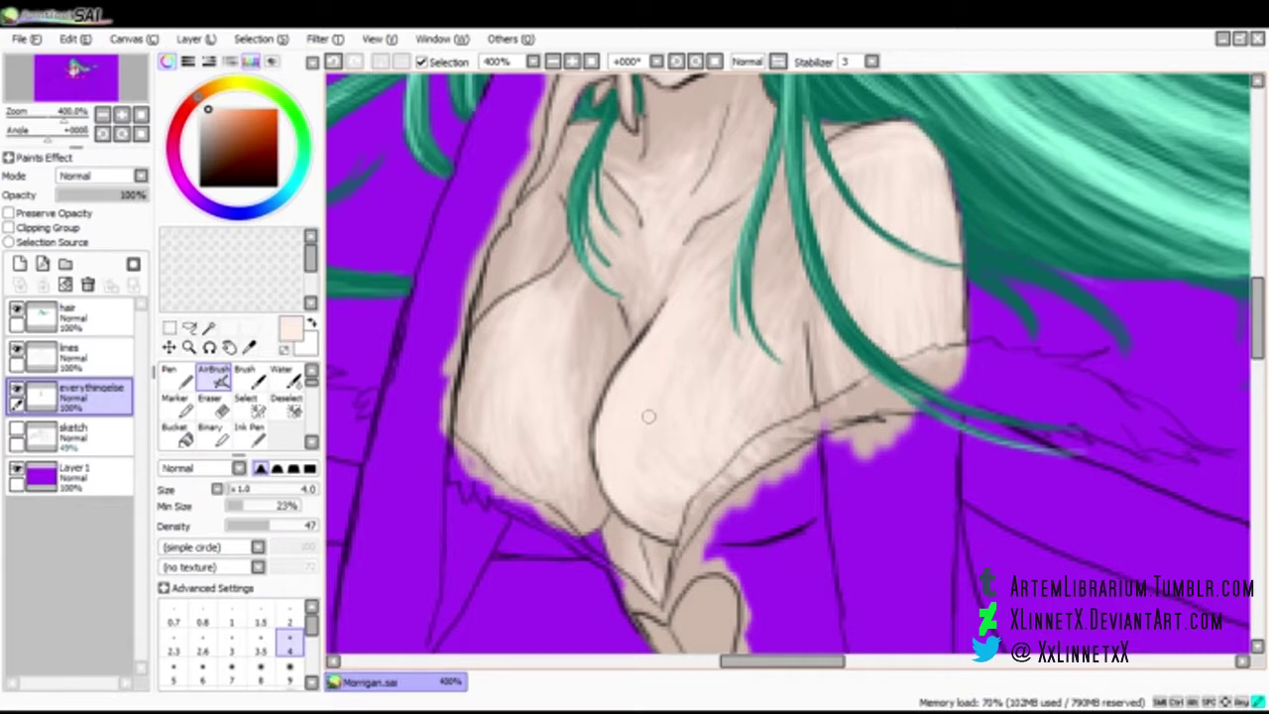
pyautogui.moveTo(1258, 317); pyautogui.dragTo(1257, 348)
pyautogui.moveTo(675, 412)
pyautogui.mouseDown()
pyautogui.moveTo(700, 474)
pyautogui.moveTo(696, 390)
pyautogui.moveTo(694, 476)
pyautogui.moveTo(686, 426)
pyautogui.mouseUp()
# Smooth the skin shading on the face, neck, chest and midriff with the Water tool at size 3.5
pyautogui.moveTo(1258, 348); pyautogui.dragTo(1257, 260)
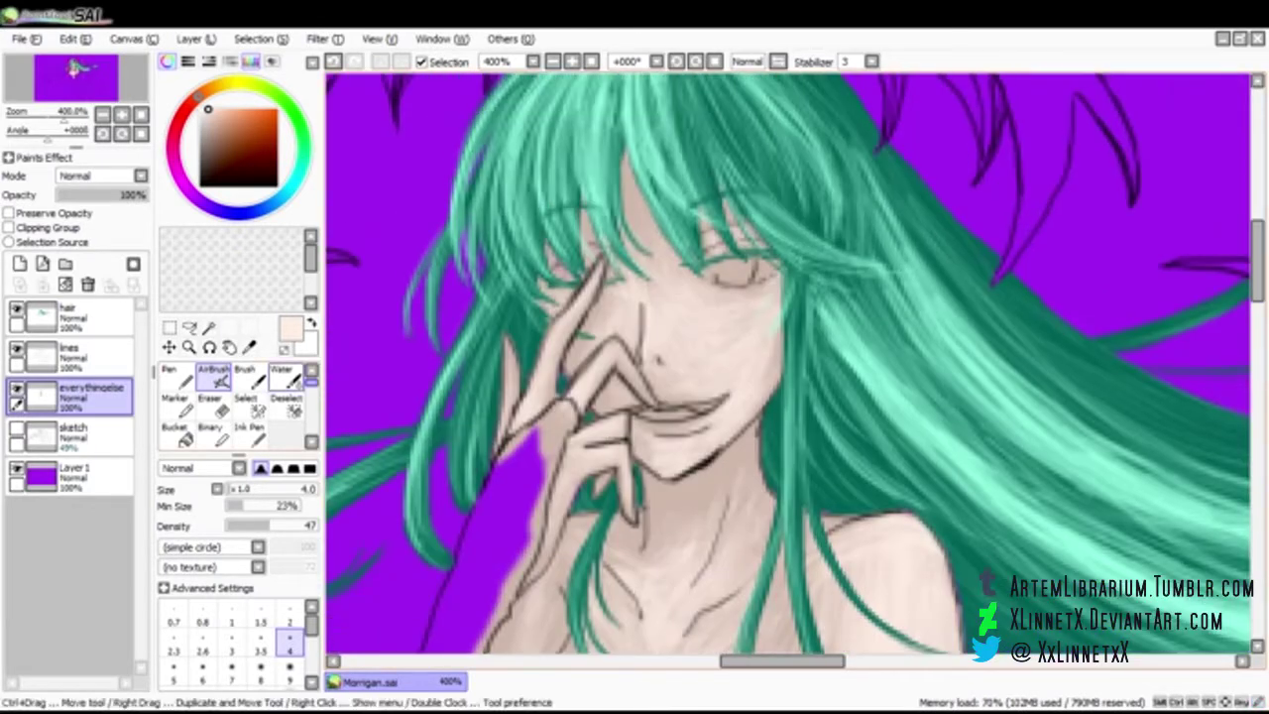
pyautogui.click(287, 376)
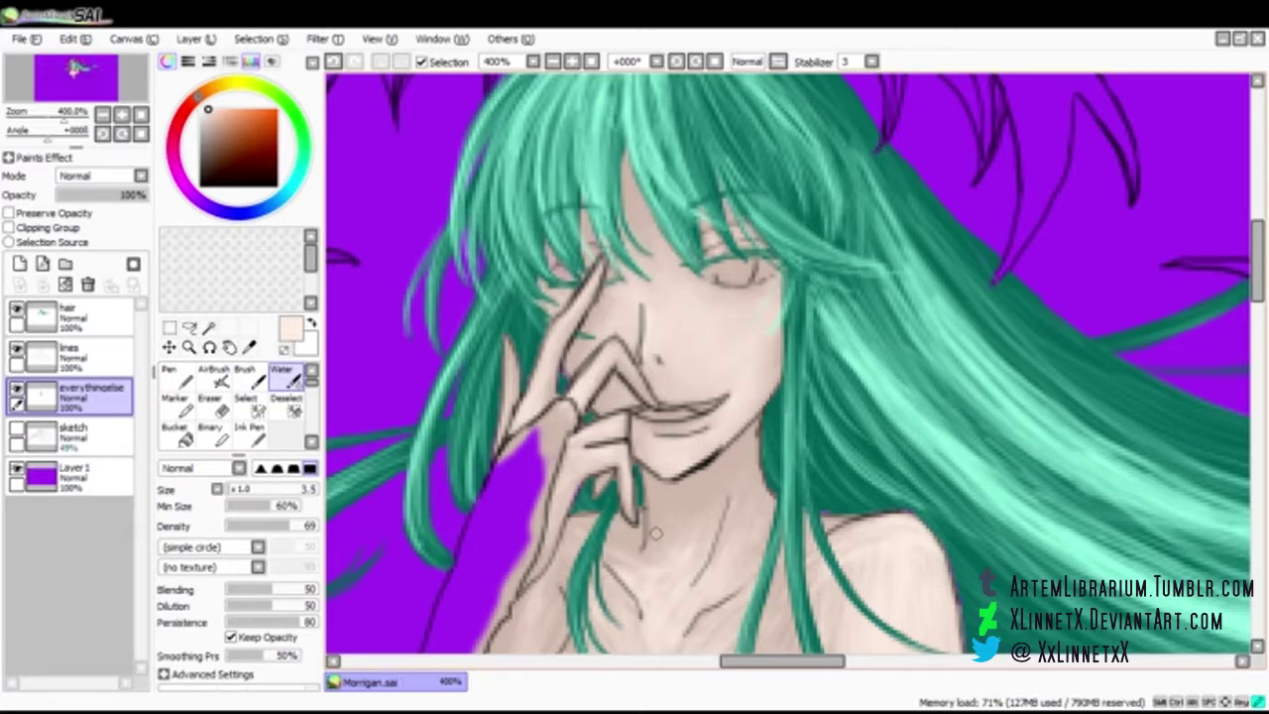
pyautogui.scroll(-3, 671, 290)
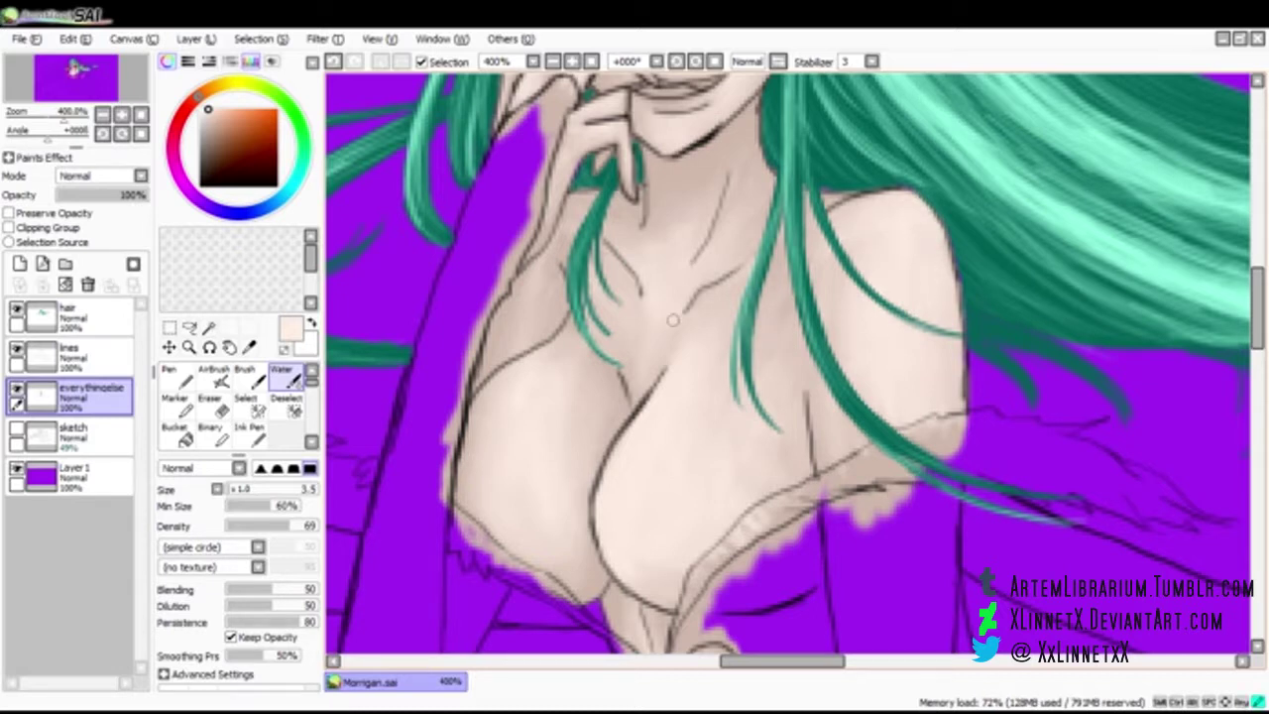
pyautogui.scroll(-5, 684, 297)
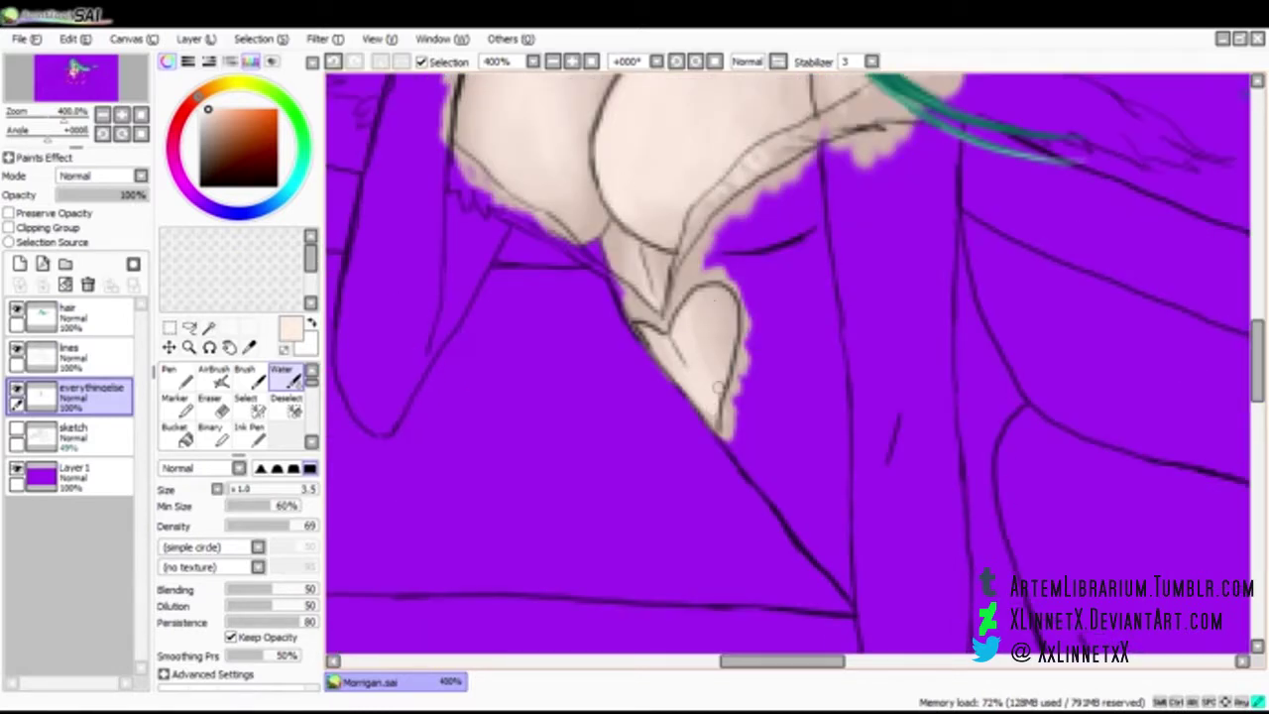
pyautogui.scroll(7, 624, 308)
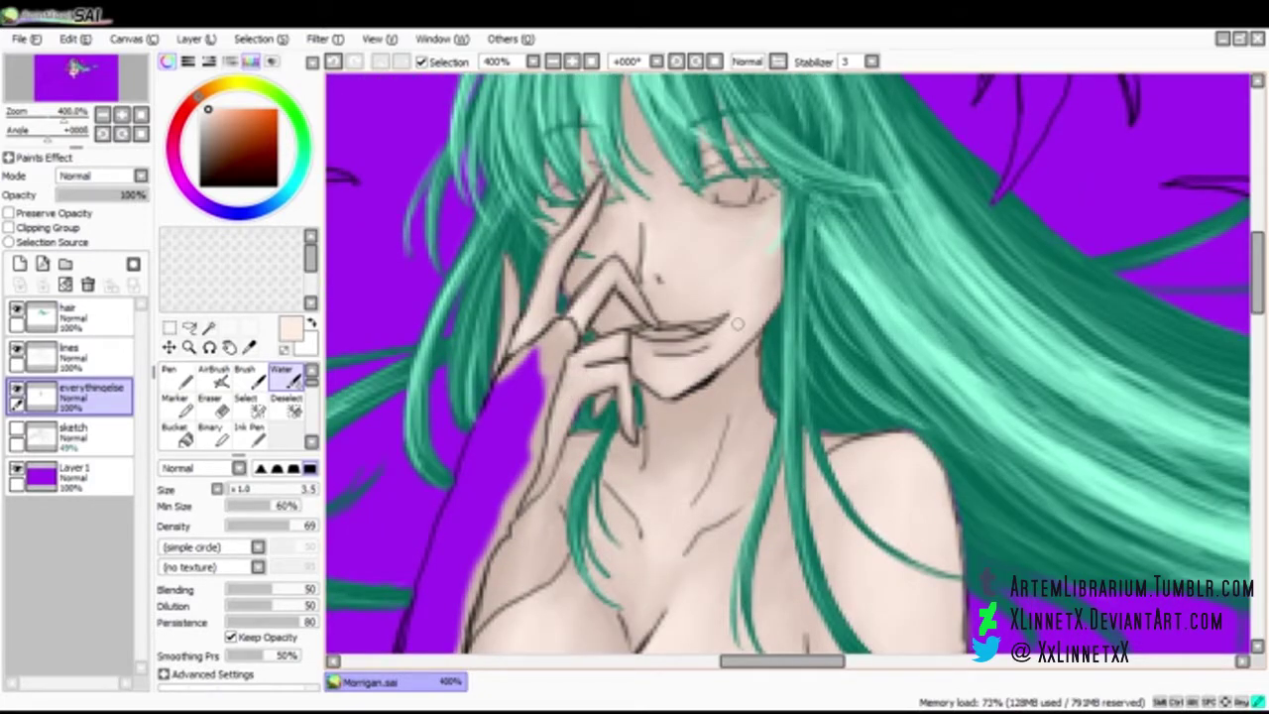
pyautogui.scroll(1, 738, 324)
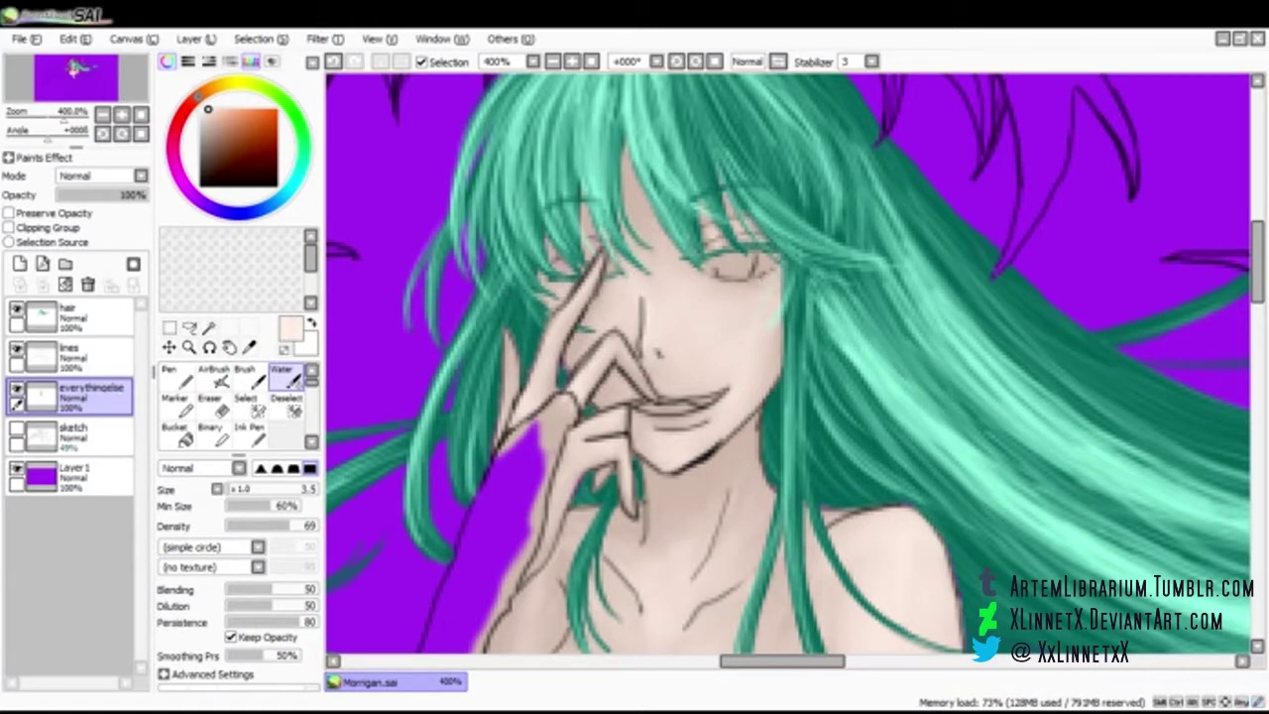
# Fill the visible eye with white using the Brush
pyautogui.click(200, 109)
pyautogui.click(213, 406)
pyautogui.click(253, 378)
pyautogui.moveTo(736, 276)
pyautogui.mouseDown()
pyautogui.moveTo(716, 268)
pyautogui.moveTo(775, 259)
pyautogui.mouseUp()
# Sample teal from the hair and paint the iris of the visible eye with the AirBrush at size 2.3
pyautogui.click(214, 378)
pyautogui.rightClick(793, 287)
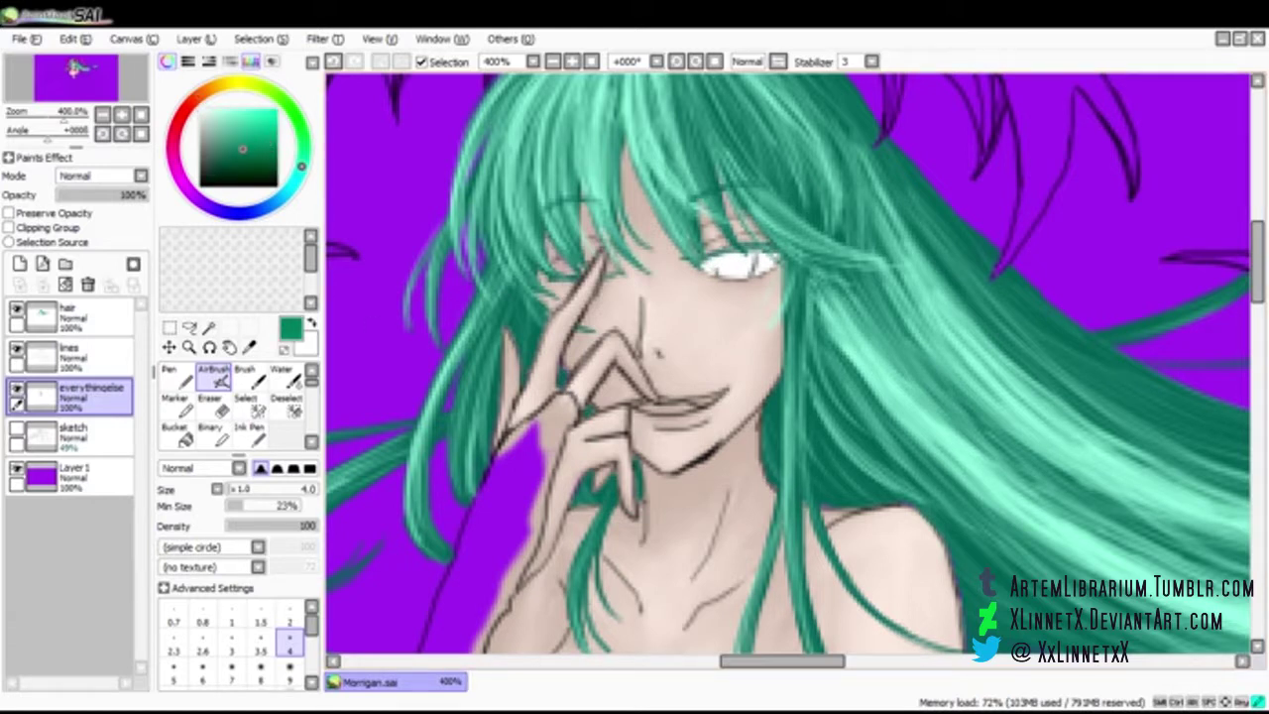
pyautogui.press('pageup')
pyautogui.press('Up')
pyautogui.rightClick(789, 347)
pyautogui.click(174, 645)
pyautogui.moveTo(705, 360)
pyautogui.mouseDown()
pyautogui.moveTo(702, 373)
pyautogui.moveTo(745, 357)
pyautogui.moveTo(709, 360)
pyautogui.mouseUp()
# Set the AirBrush density to 56, shade the iris with darker and lighter teal, and undo the last stroke
pyautogui.click(229, 170)
pyautogui.click(277, 526)
pyautogui.click(235, 126)
pyautogui.hotkey('ctrl', 'z')
# Add a small white glint to the iris with the AirBrush at size 1
pyautogui.click(200, 109)
pyautogui.click(231, 615)
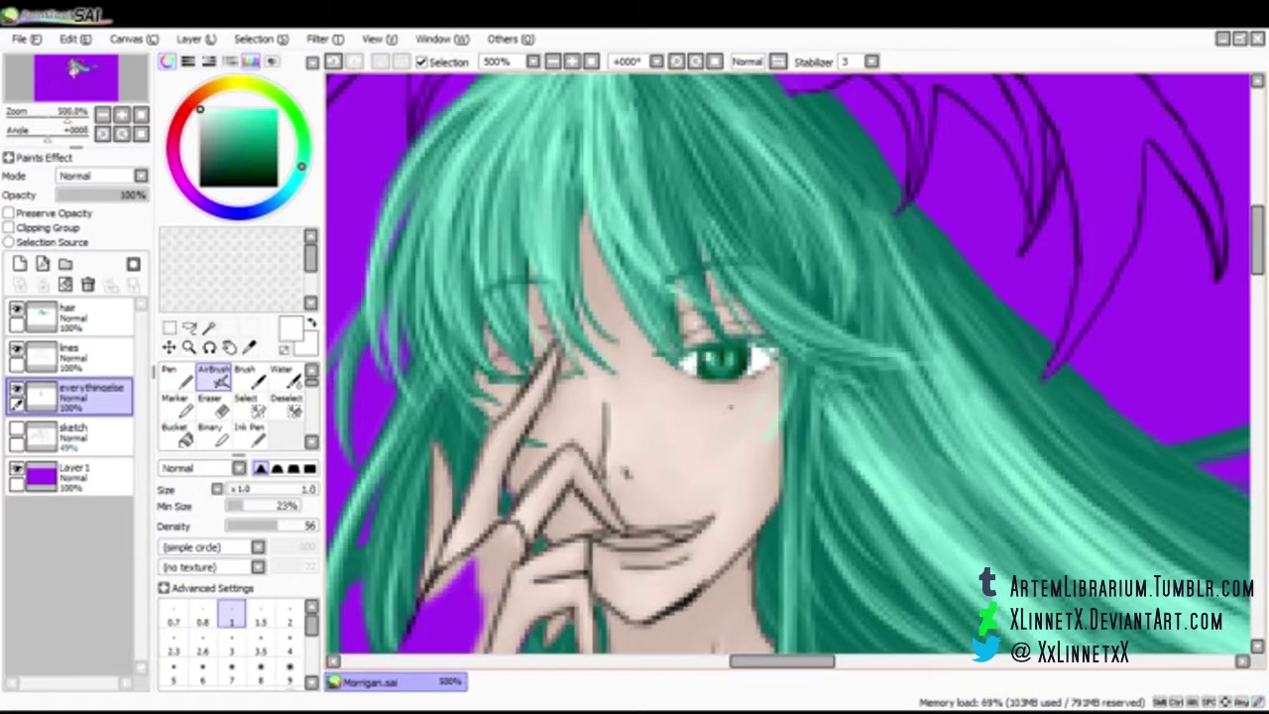
pyautogui.scroll(-2, 766, 413)
pyautogui.scroll(2, 767, 412)
pyautogui.scroll(-3, 729, 359)
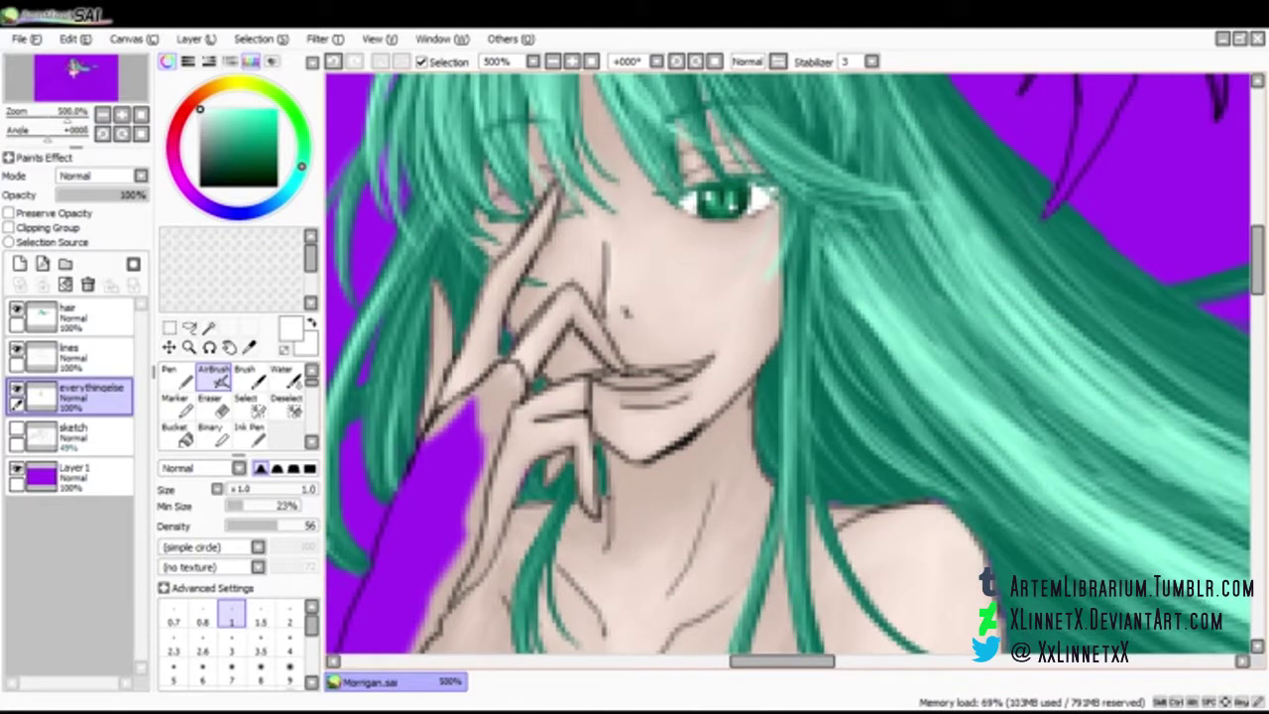
# Choose a muted red and paint the mouth with the AirBrush at size 1
pyautogui.click(220, 157)
pyautogui.click(183, 113)
pyautogui.click(177, 127)
pyautogui.click(233, 129)
pyautogui.moveTo(668, 377); pyautogui.dragTo(636, 381)
# Set the AirBrush density to 28 and shade the mouth with a darker red
pyautogui.click(235, 169)
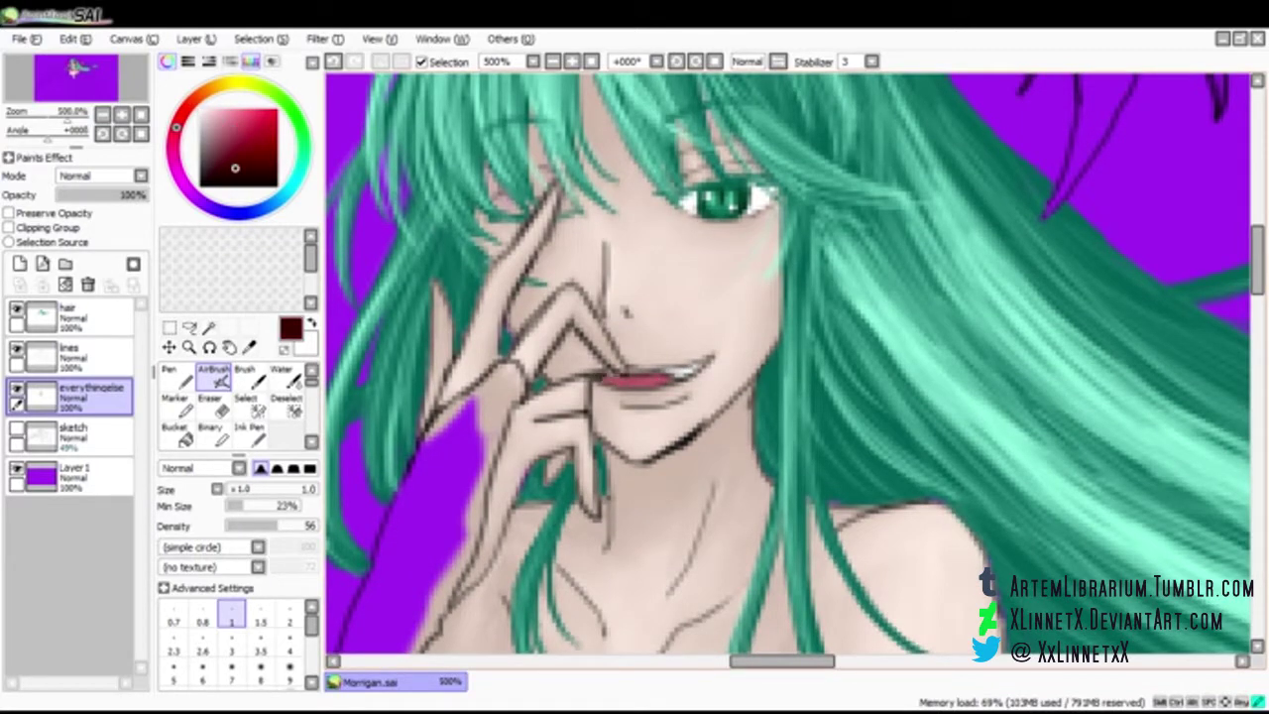
pyautogui.click(238, 142)
pyautogui.click(247, 151)
pyautogui.click(253, 526)
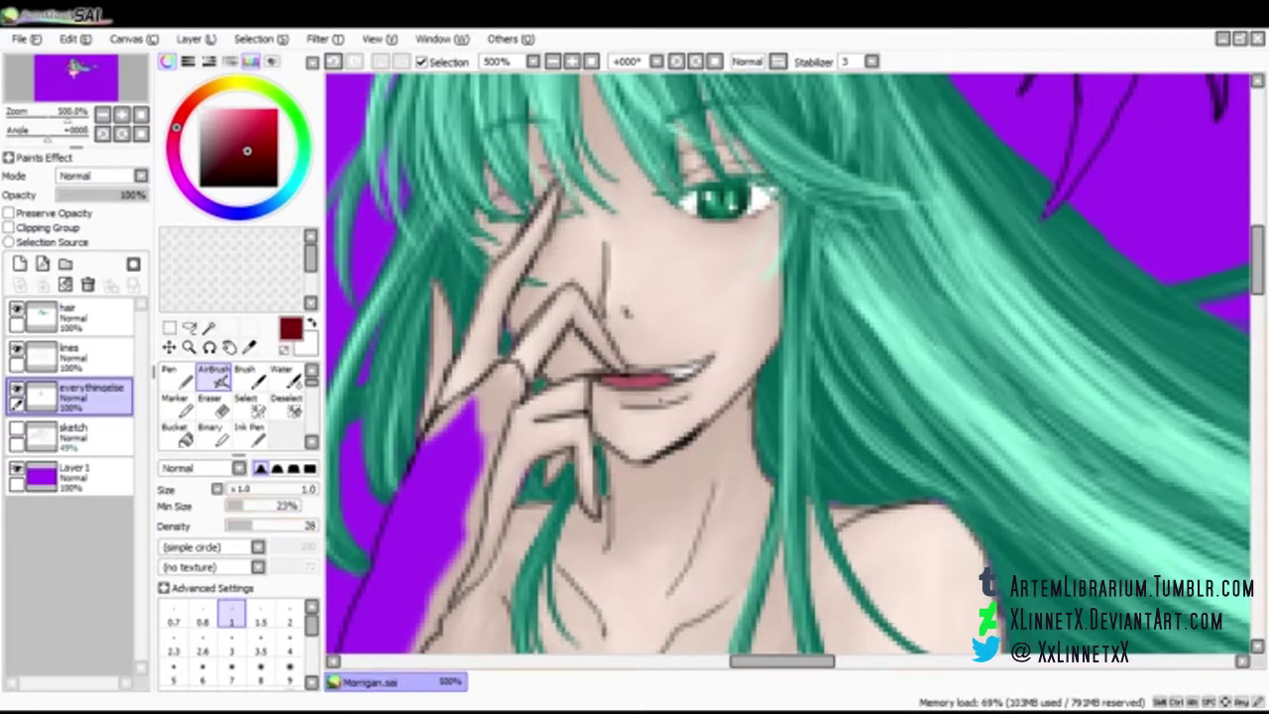
# Fill the background on Layer1 with light cyan blue using the Bucket
pyautogui.click(553, 61)
pyautogui.click(554, 62)
pyautogui.moveTo(1257, 274)
pyautogui.mouseDown()
pyautogui.moveTo(1258, 303)
pyautogui.moveTo(1257, 251)
pyautogui.mouseUp()
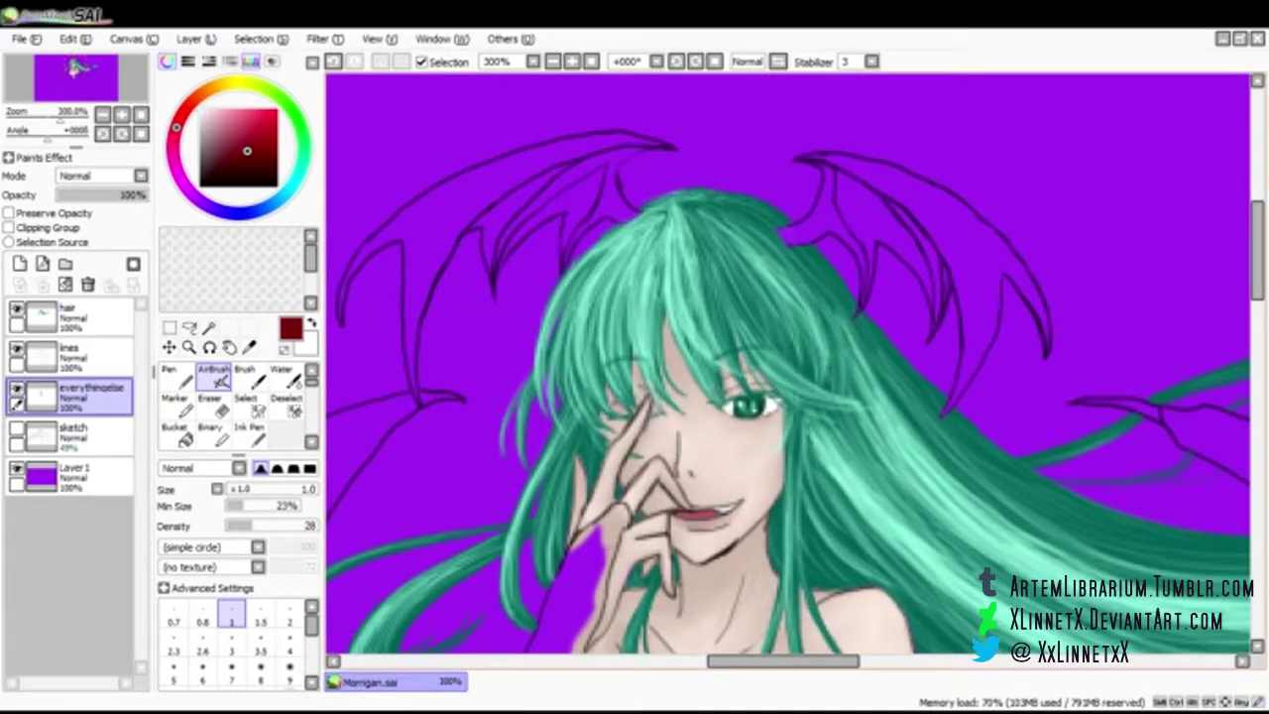
pyautogui.click(173, 156)
pyautogui.click(247, 145)
pyautogui.click(288, 188)
pyautogui.click(251, 110)
pyautogui.click(84, 476)
pyautogui.click(176, 435)
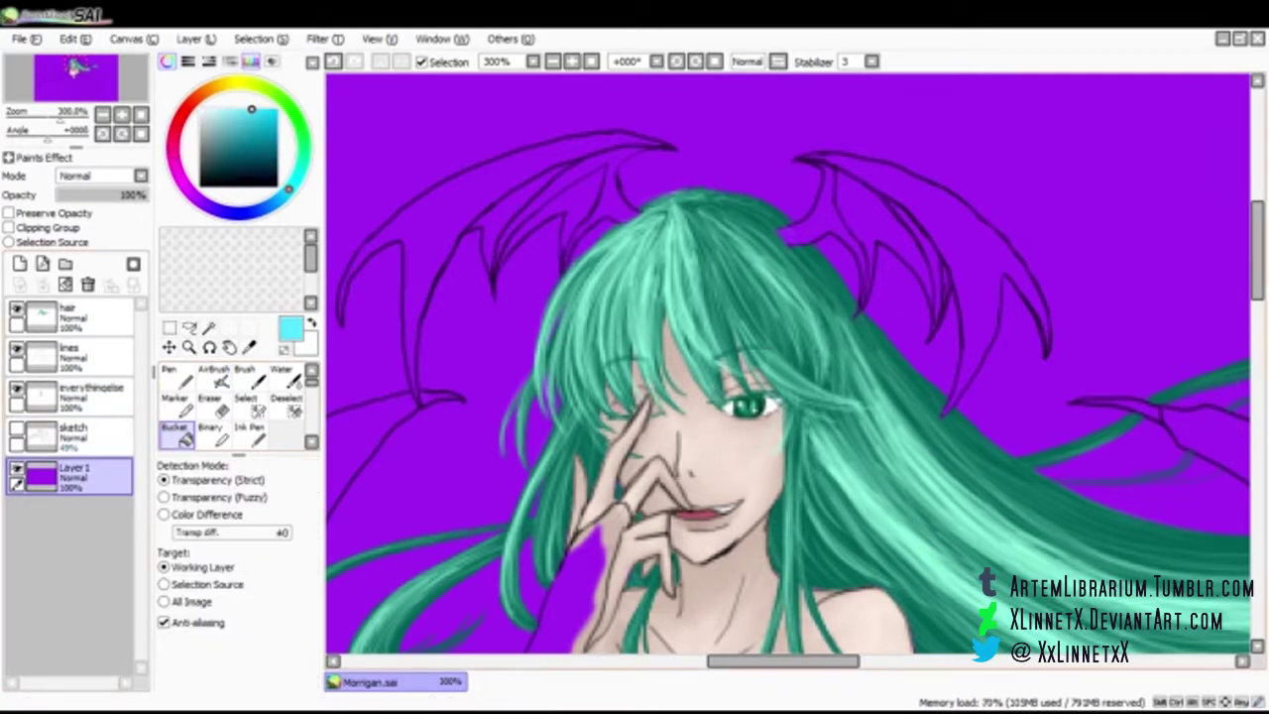
pyautogui.click(446, 139)
pyautogui.click(174, 157)
pyautogui.click(210, 132)
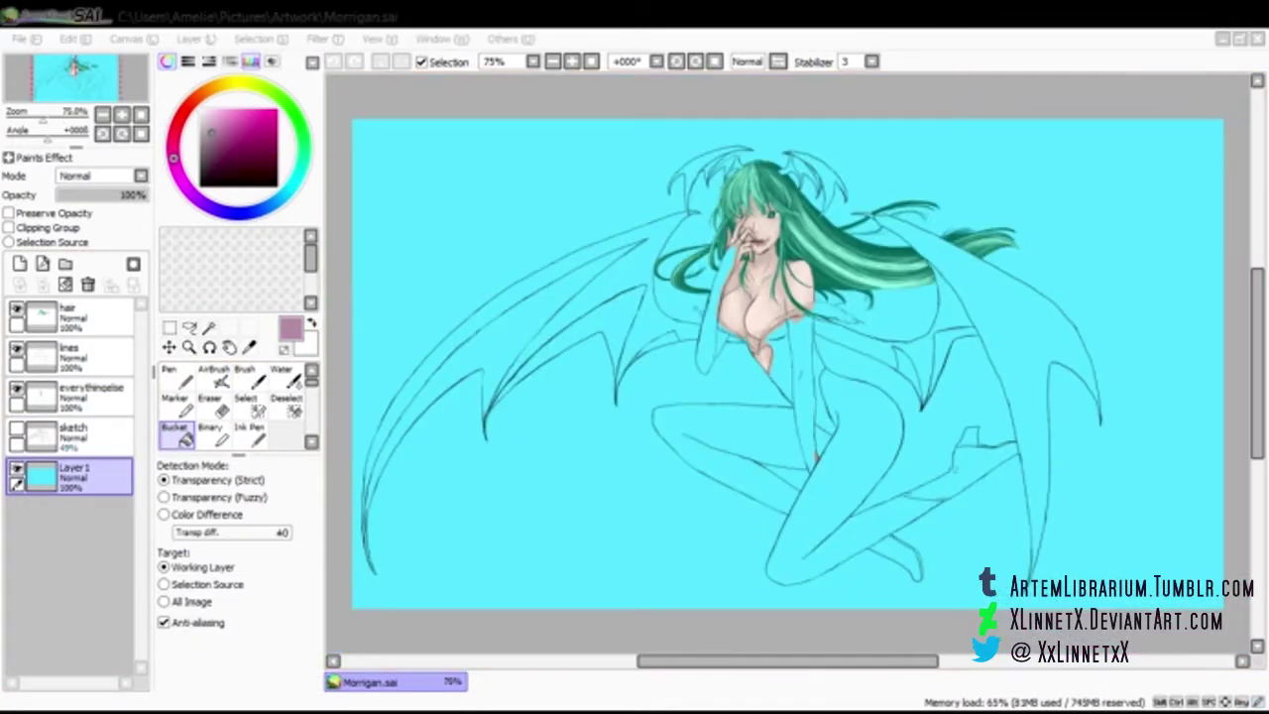
# Switch to the everythingelse layer, sample a colour from the figure and set up the AirBrush with pale peach at size 2.3
pyautogui.scroll(5, 770, 227)
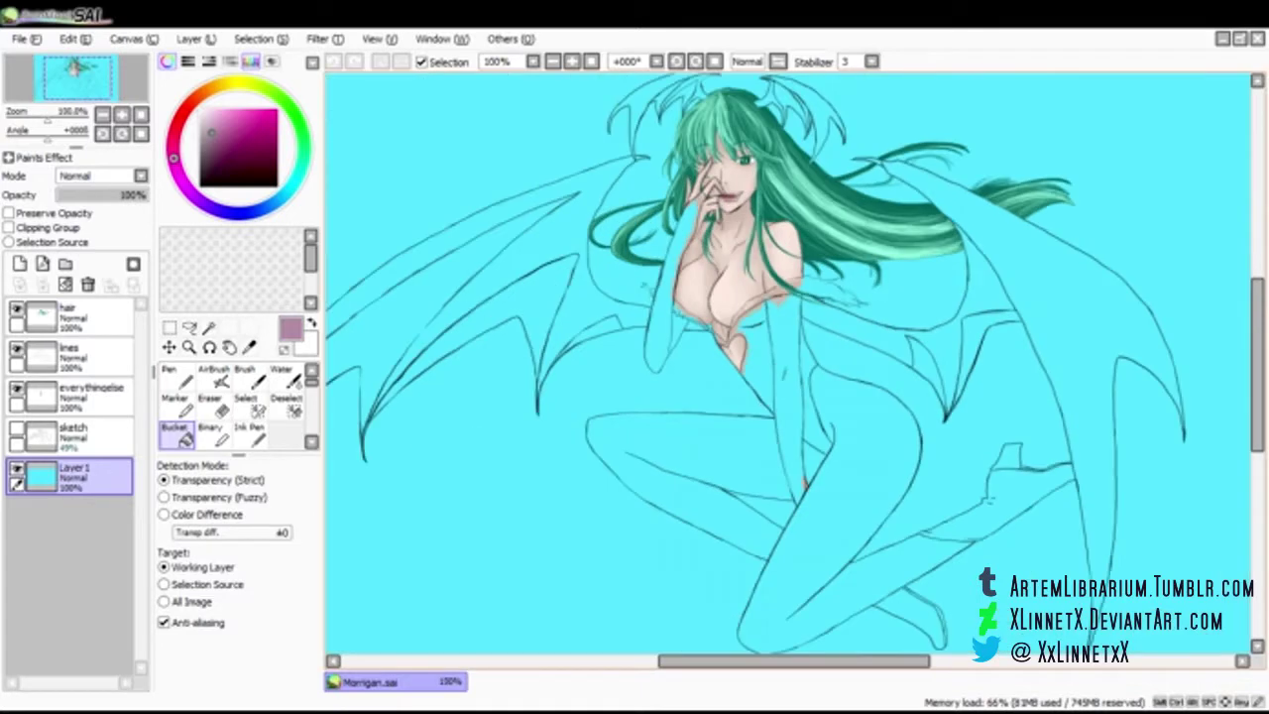
pyautogui.click(89, 397)
pyautogui.click(249, 347)
pyautogui.click(733, 486)
pyautogui.click(204, 109)
pyautogui.click(213, 377)
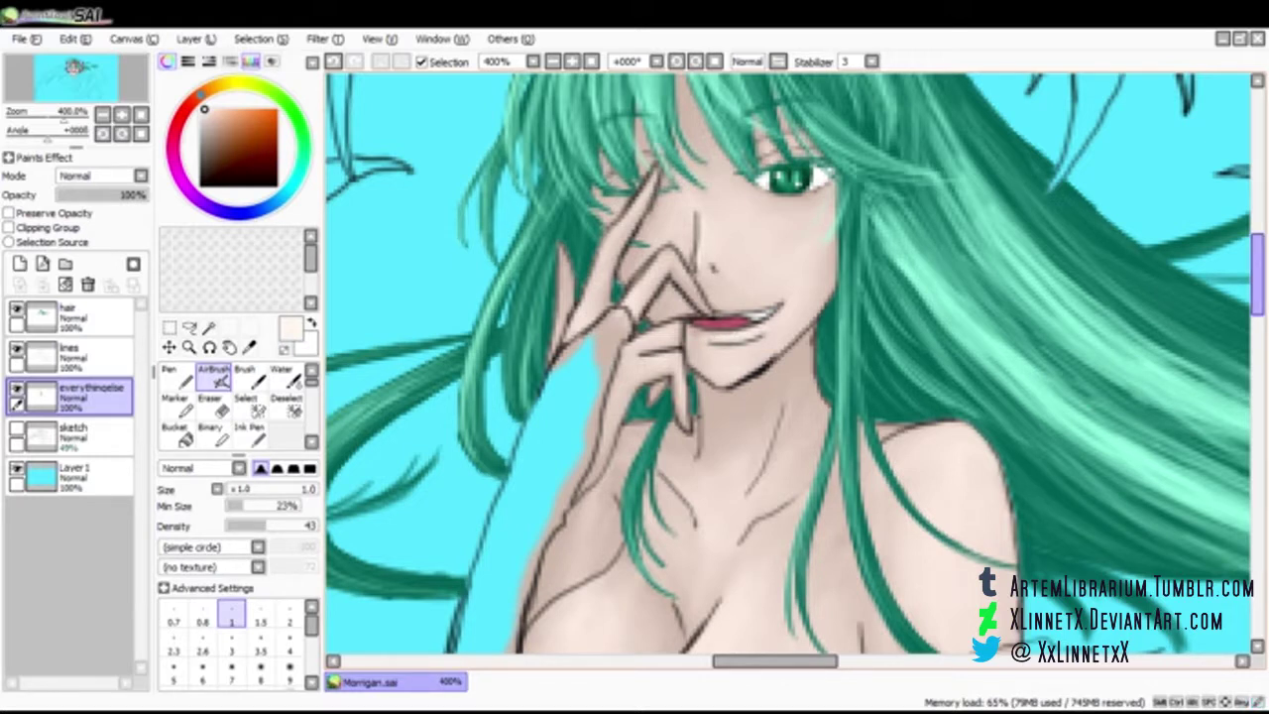
pyautogui.moveTo(1257, 275); pyautogui.dragTo(1257, 313)
pyautogui.click(202, 643)
pyautogui.click(174, 642)
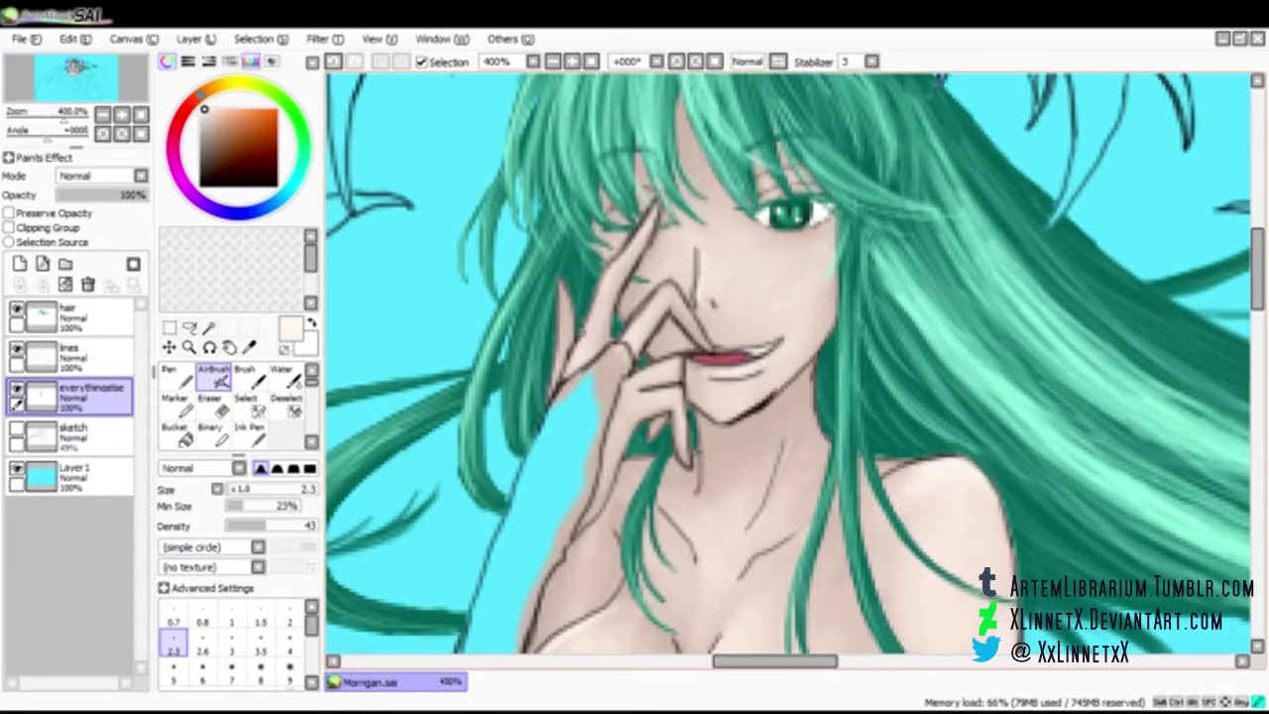
# Sample black from the line art and outline the bodice's edge below the heart cutout with the Brush at size 3
pyautogui.moveTo(1257, 269); pyautogui.dragTo(1257, 360)
pyautogui.moveTo(776, 662); pyautogui.dragTo(796, 662)
pyautogui.rightClick(700, 546)
pyautogui.click(249, 377)
pyautogui.moveTo(718, 545); pyautogui.dragTo(742, 585)
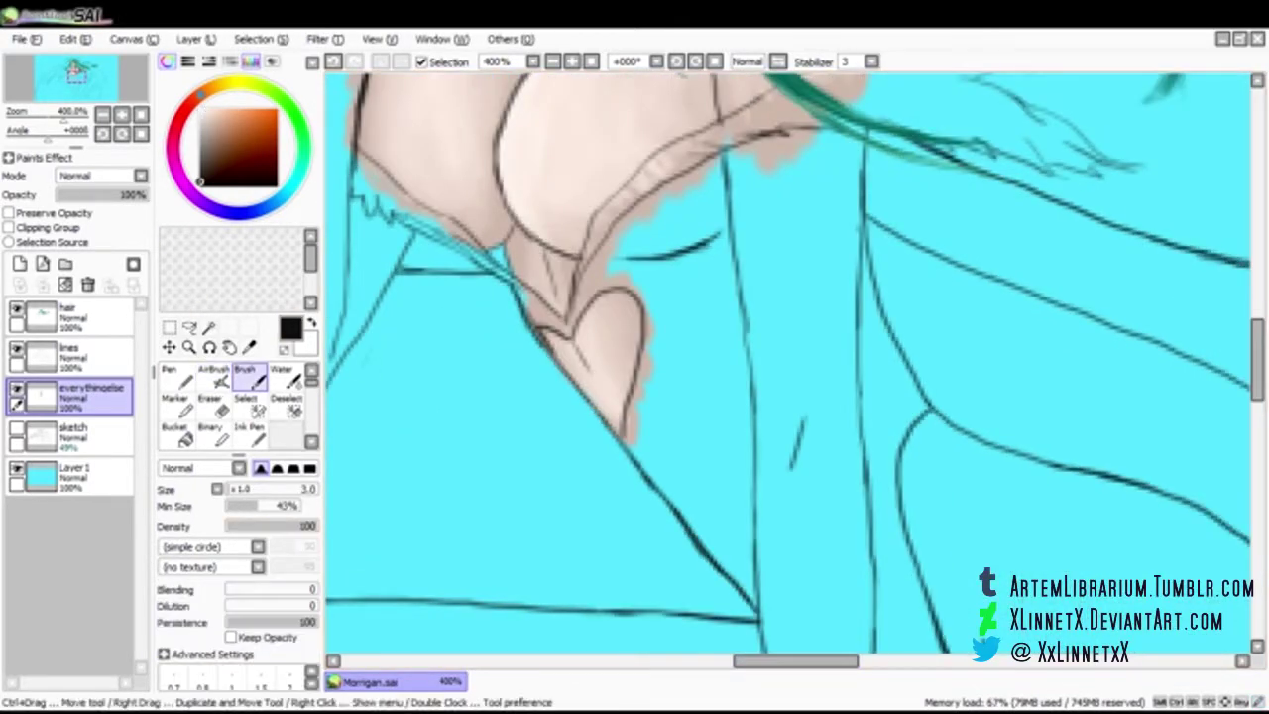
pyautogui.moveTo(682, 510)
pyautogui.mouseDown()
pyautogui.moveTo(751, 544)
pyautogui.moveTo(718, 153)
pyautogui.moveTo(639, 193)
pyautogui.moveTo(567, 337)
pyautogui.mouseUp()
pyautogui.moveTo(605, 198)
pyautogui.mouseDown()
pyautogui.moveTo(630, 297)
pyautogui.moveTo(665, 327)
pyautogui.moveTo(654, 466)
pyautogui.moveTo(749, 540)
pyautogui.moveTo(674, 453)
pyautogui.moveTo(736, 348)
pyautogui.mouseUp()
# Fill the bodice around the heart cutout with solid black using the AirBrush, reducing its size for the edges
pyautogui.click(213, 378)
pyautogui.moveTo(662, 232)
pyautogui.mouseDown()
pyautogui.moveTo(605, 273)
pyautogui.moveTo(646, 342)
pyautogui.mouseUp()
pyautogui.click(173, 672)
pyautogui.moveTo(654, 288); pyautogui.dragTo(714, 456)
pyautogui.moveTo(714, 457)
pyautogui.mouseDown()
pyautogui.moveTo(745, 569)
pyautogui.moveTo(654, 417)
pyautogui.mouseUp()
pyautogui.moveTo(655, 417)
pyautogui.mouseDown()
pyautogui.moveTo(680, 504)
pyautogui.moveTo(669, 337)
pyautogui.mouseUp()
pyautogui.moveTo(669, 337)
pyautogui.mouseDown()
pyautogui.moveTo(731, 384)
pyautogui.moveTo(678, 287)
pyautogui.moveTo(719, 275)
pyautogui.moveTo(625, 424)
pyautogui.moveTo(643, 461)
pyautogui.moveTo(513, 288)
pyautogui.mouseUp()
pyautogui.press('[')
pyautogui.press('[')
pyautogui.press('[')
pyautogui.press('[')
pyautogui.press('[')
pyautogui.press('[')
pyautogui.press('[')
pyautogui.press('[')
pyautogui.press('[')
pyautogui.press('e')
pyautogui.press('b')
# Paint the side of the leotard behind the supporting arm black with the AirBrush at size 3
pyautogui.press(']')
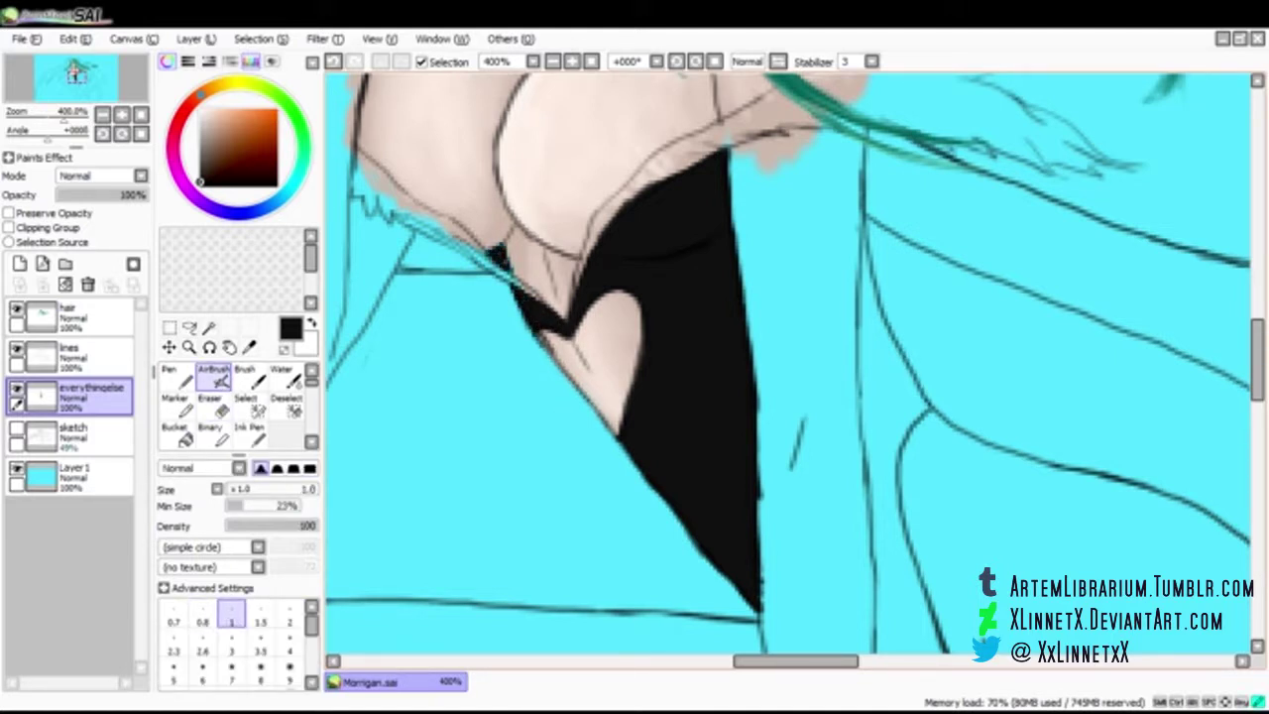
pyautogui.press(']')
pyautogui.press(']')
pyautogui.press(']')
pyautogui.moveTo(866, 247); pyautogui.dragTo(870, 466)
pyautogui.press(']')
pyautogui.press(']')
pyautogui.moveTo(870, 397); pyautogui.dragTo(873, 528)
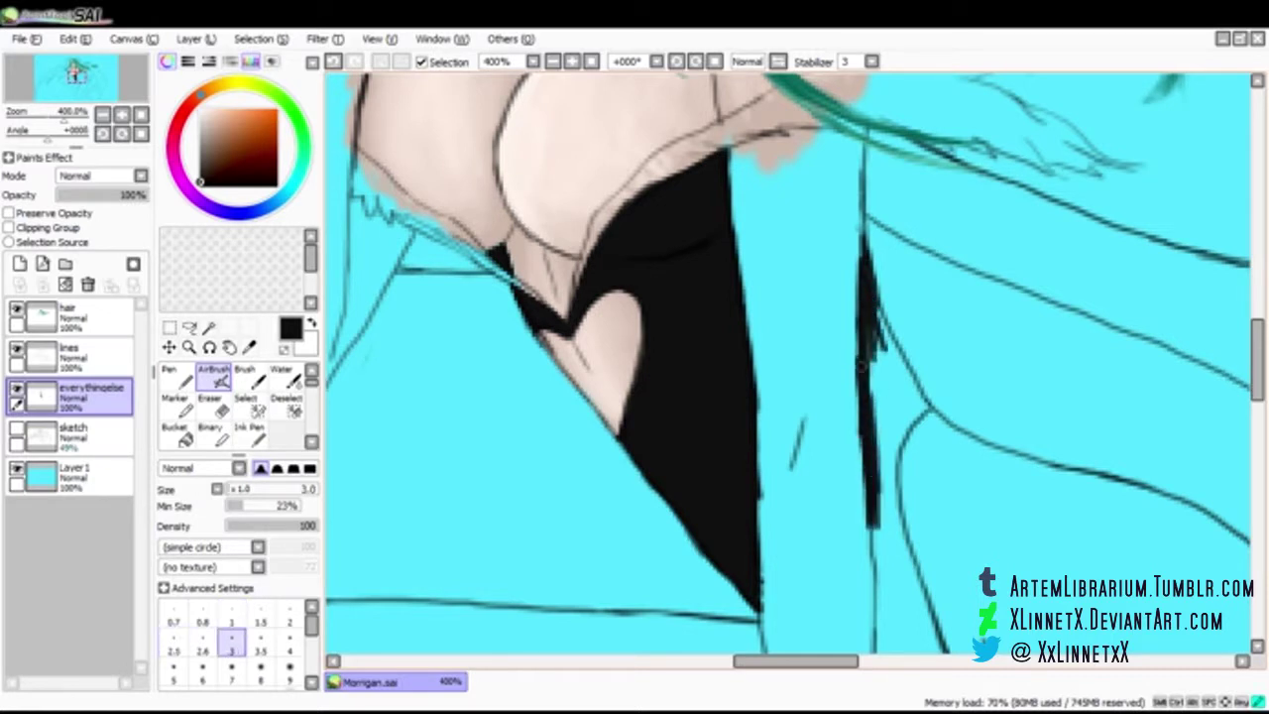
pyautogui.moveTo(880, 337); pyautogui.dragTo(898, 549)
pyautogui.moveTo(882, 307)
pyautogui.mouseDown()
pyautogui.moveTo(896, 428)
pyautogui.moveTo(890, 619)
pyautogui.mouseUp()
pyautogui.moveTo(902, 491); pyautogui.dragTo(920, 402)
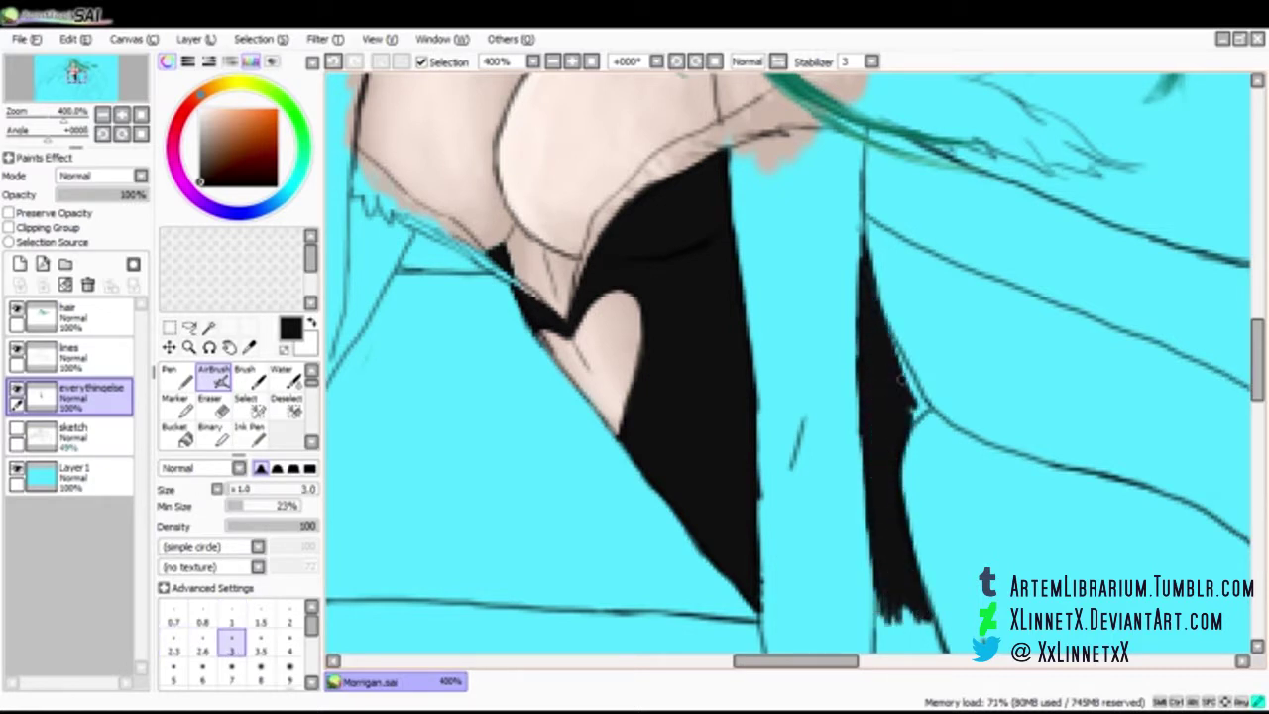
pyautogui.moveTo(914, 327); pyautogui.dragTo(923, 406)
# Complete the black side panel of the leotard down to the hip, varying the AirBrush size along its outline
pyautogui.press('[')
pyautogui.press('[')
pyautogui.press('[')
pyautogui.press('[')
pyautogui.scroll(-5, 923, 402)
pyautogui.moveTo(880, 246); pyautogui.dragTo(873, 347)
pyautogui.moveTo(873, 327)
pyautogui.mouseDown()
pyautogui.moveTo(905, 372)
pyautogui.moveTo(980, 402)
pyautogui.moveTo(967, 407)
pyautogui.mouseUp()
pyautogui.moveTo(944, 305); pyautogui.dragTo(987, 370)
pyautogui.press(']')
pyautogui.press(']')
pyautogui.press(']')
pyautogui.press(']')
pyautogui.moveTo(895, 248)
pyautogui.mouseDown()
pyautogui.moveTo(962, 396)
pyautogui.moveTo(891, 317)
pyautogui.mouseUp()
# Shade the black bodice with dark purple using the AirBrush at size 3 and density 40
pyautogui.moveTo(1257, 411); pyautogui.dragTo(1257, 340)
pyautogui.moveTo(795, 662); pyautogui.dragTo(852, 662)
pyautogui.moveTo(1257, 340); pyautogui.dragTo(1258, 476)
pyautogui.moveTo(851, 661); pyautogui.dragTo(868, 662)
pyautogui.moveTo(1258, 476); pyautogui.dragTo(1257, 391)
pyautogui.moveTo(868, 662); pyautogui.dragTo(783, 661)
pyautogui.moveTo(1257, 392); pyautogui.dragTo(1257, 349)
pyautogui.rightClick(678, 327)
pyautogui.moveTo(207, 165); pyautogui.dragTo(209, 171)
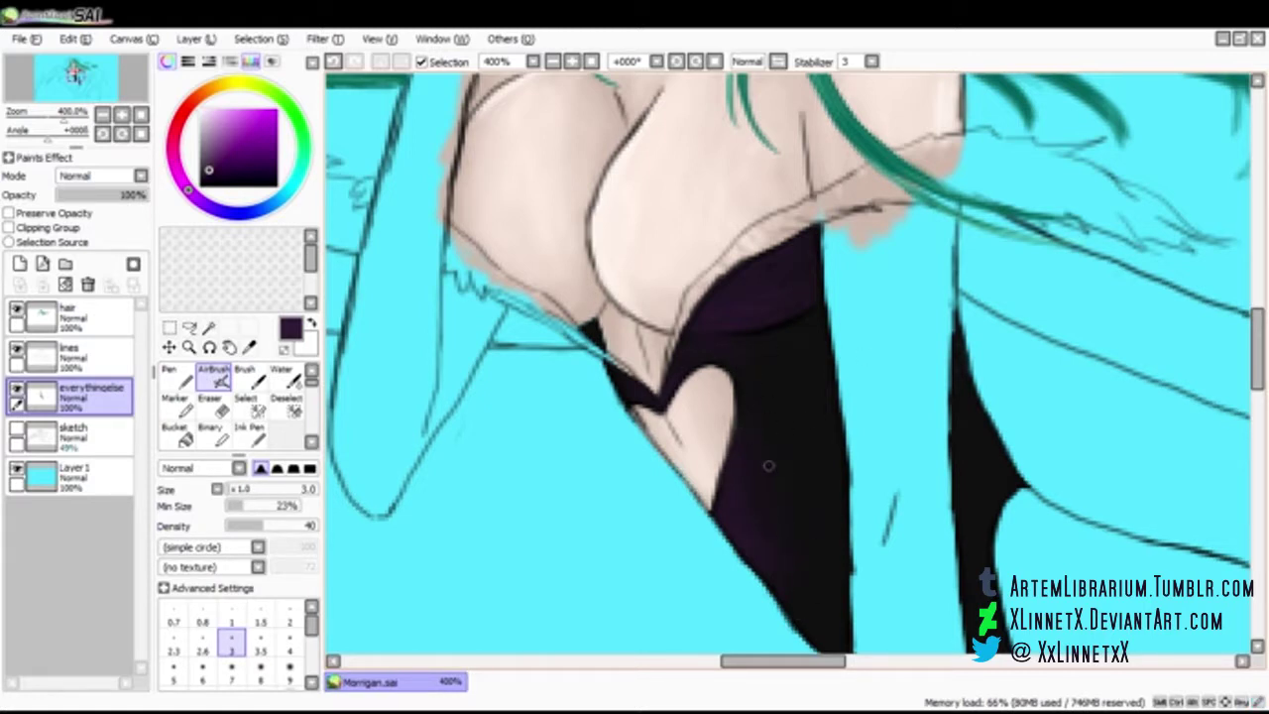
pyautogui.moveTo(821, 471); pyautogui.dragTo(638, 303)
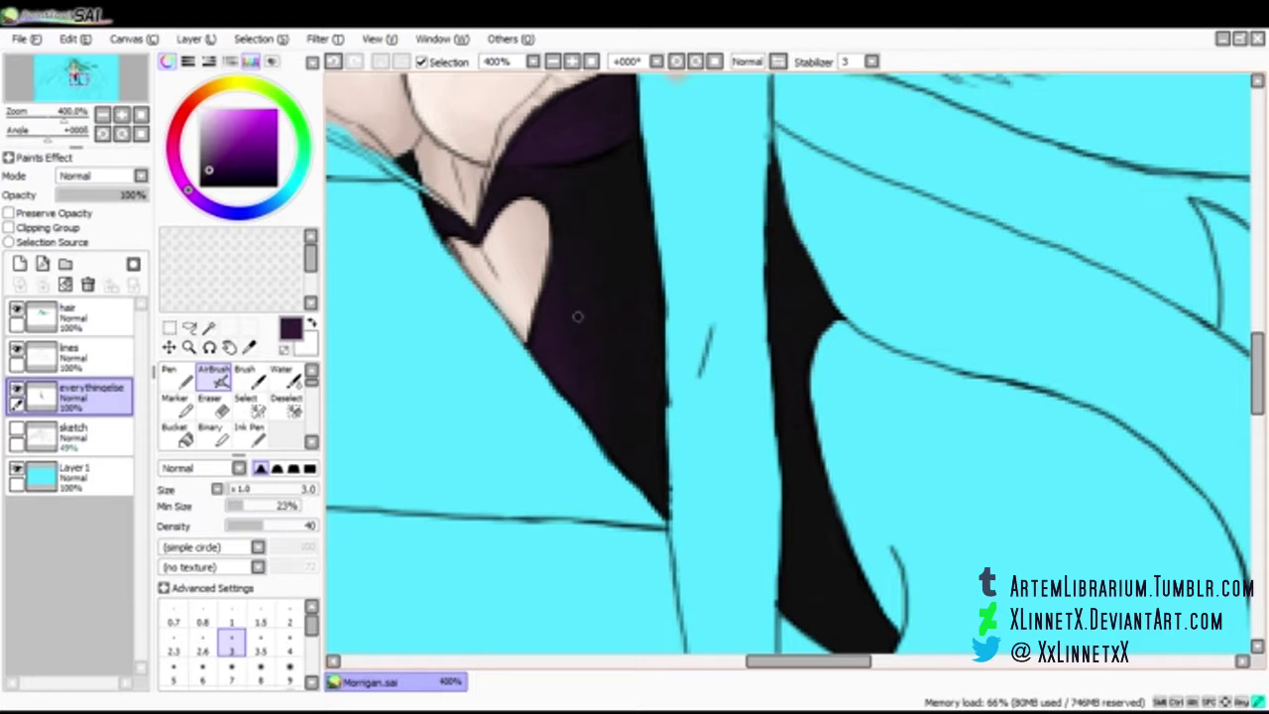
pyautogui.moveTo(555, 228)
pyautogui.mouseDown()
pyautogui.moveTo(784, 451)
pyautogui.moveTo(759, 451)
pyautogui.mouseUp()
# Choose a medium purple, set the AirBrush density to 100 and start filling the tights on the legs
pyautogui.rightClick(607, 383)
pyautogui.click(232, 614)
pyautogui.click(315, 526)
pyautogui.moveTo(591, 389); pyautogui.dragTo(514, 344)
pyautogui.scroll(-5, 788, 363)
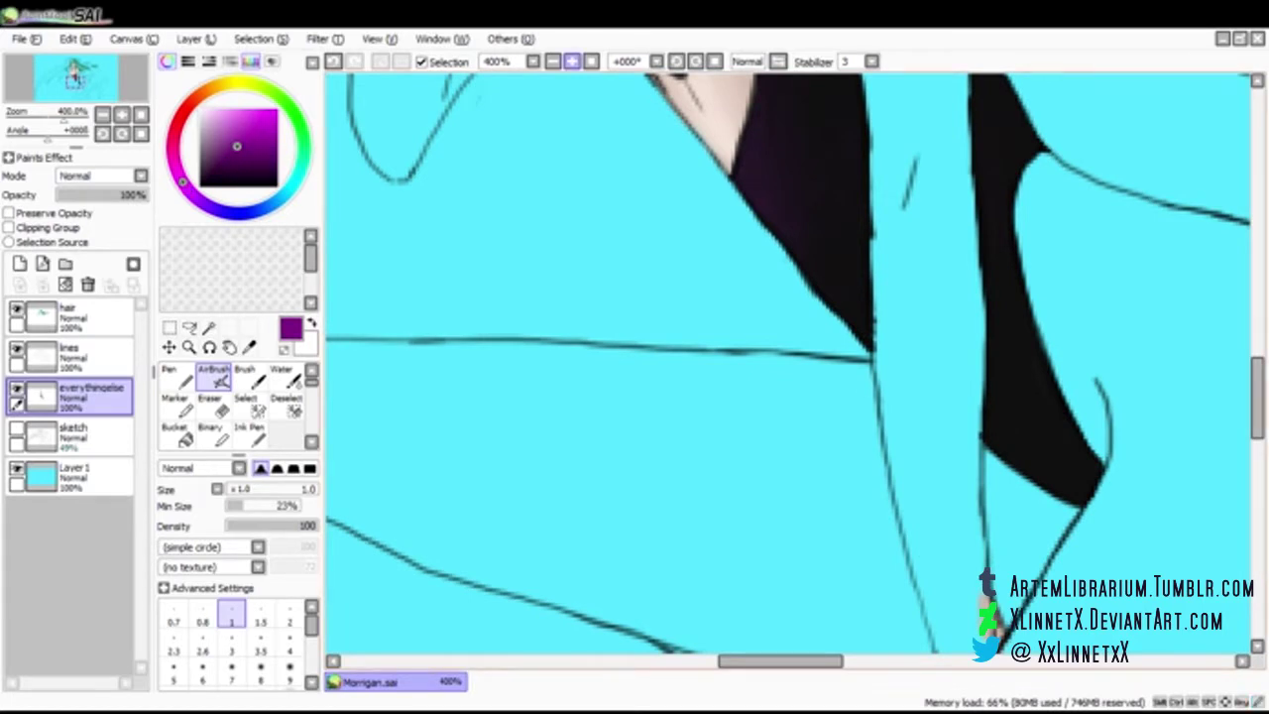
pyautogui.press('Right')
pyautogui.press('pagedown')
pyautogui.press('pagedown')
pyautogui.click(173, 673)
pyautogui.click(232, 672)
pyautogui.moveTo(686, 470)
pyautogui.mouseDown()
pyautogui.moveTo(712, 495)
pyautogui.moveTo(682, 409)
pyautogui.moveTo(736, 435)
pyautogui.mouseUp()
pyautogui.moveTo(749, 382)
pyautogui.mouseDown()
pyautogui.moveTo(774, 432)
pyautogui.moveTo(743, 480)
pyautogui.mouseUp()
pyautogui.moveTo(744, 317)
pyautogui.mouseDown()
pyautogui.moveTo(739, 471)
pyautogui.moveTo(646, 615)
pyautogui.moveTo(825, 347)
pyautogui.mouseUp()
# Block in broad areas of the thighs with purple using a larger AirBrush
pyautogui.press(']')
pyautogui.press(']')
pyautogui.press(']')
pyautogui.press(']')
pyautogui.press(']')
pyautogui.press(']')
pyautogui.press(']')
pyautogui.press(']')
pyautogui.press(']')
pyautogui.press(']')
pyautogui.moveTo(831, 429)
pyautogui.mouseDown()
pyautogui.moveTo(764, 553)
pyautogui.moveTo(874, 407)
pyautogui.moveTo(746, 592)
pyautogui.moveTo(807, 599)
pyautogui.mouseUp()
pyautogui.moveTo(560, 456)
pyautogui.mouseDown()
pyautogui.moveTo(610, 464)
pyautogui.moveTo(578, 587)
pyautogui.moveTo(623, 400)
pyautogui.moveTo(703, 416)
pyautogui.moveTo(487, 383)
pyautogui.mouseUp()
# Extend the purple fill over more of the legs, reducing the AirBrush size towards the outlines
pyautogui.press('Left')
pyautogui.press('[')
pyautogui.press('[')
pyautogui.moveTo(855, 488); pyautogui.dragTo(813, 502)
pyautogui.moveTo(488, 404)
pyautogui.mouseDown()
pyautogui.moveTo(659, 546)
pyautogui.moveTo(868, 630)
pyautogui.mouseUp()
pyautogui.moveTo(952, 320)
pyautogui.mouseDown()
pyautogui.moveTo(955, 353)
pyautogui.moveTo(1041, 323)
pyautogui.mouseUp()
pyautogui.press('Down')
pyautogui.moveTo(932, 297)
pyautogui.mouseDown()
pyautogui.moveTo(859, 434)
pyautogui.moveTo(1182, 260)
pyautogui.mouseUp()
pyautogui.press('Right')
pyautogui.press('[')
pyautogui.press('[')
pyautogui.press('[')
pyautogui.press('[')
pyautogui.press('[')
pyautogui.moveTo(1085, 239)
pyautogui.mouseDown()
pyautogui.moveTo(1029, 279)
pyautogui.moveTo(916, 277)
pyautogui.mouseUp()
pyautogui.moveTo(1013, 301)
pyautogui.mouseDown()
pyautogui.moveTo(843, 393)
pyautogui.moveTo(771, 371)
pyautogui.moveTo(754, 302)
pyautogui.moveTo(819, 300)
pyautogui.moveTo(753, 288)
pyautogui.moveTo(948, 344)
pyautogui.mouseUp()
# Paint the inner thighs and the outer hip purple up to the line art with the AirBrush at size 5
pyautogui.scroll(1, 788, 364)
pyautogui.press('Up')
pyautogui.press('[')
pyautogui.press('[')
pyautogui.press('[')
pyautogui.press('[')
pyautogui.press('[')
pyautogui.moveTo(625, 439); pyautogui.dragTo(436, 416)
pyautogui.moveTo(436, 624); pyautogui.dragTo(585, 645)
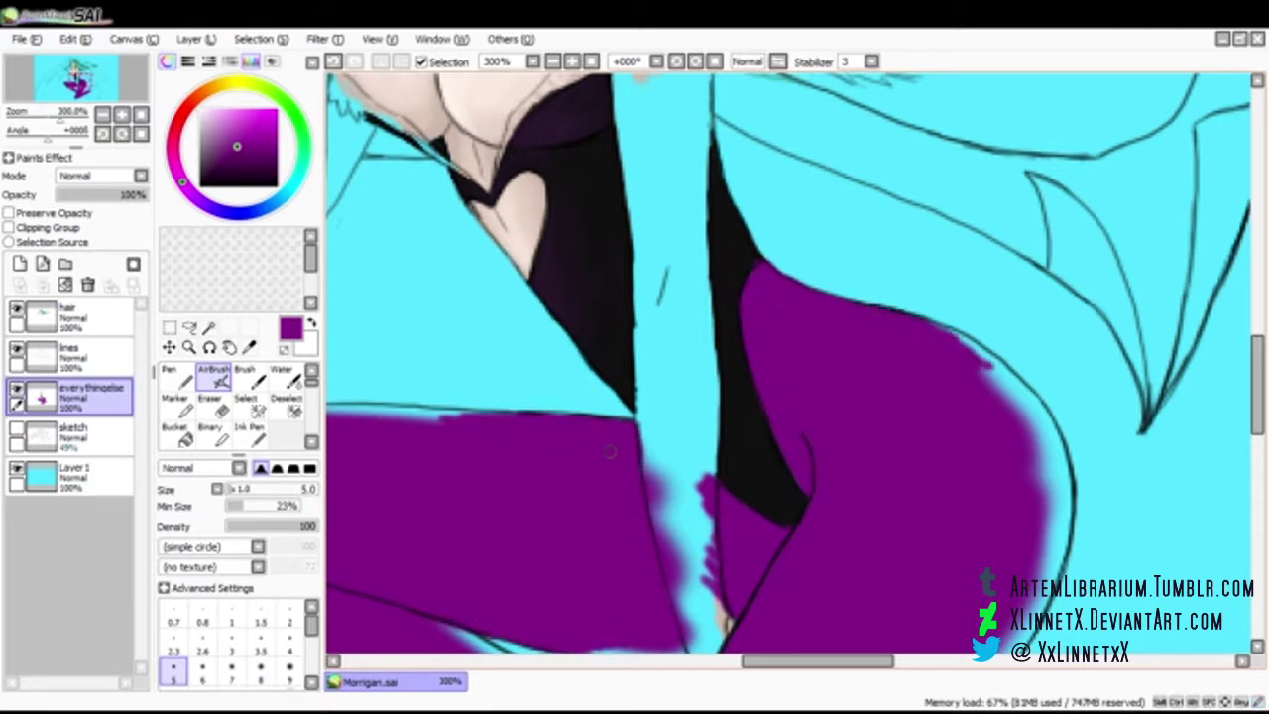
pyautogui.moveTo(610, 451); pyautogui.dragTo(496, 416)
pyautogui.moveTo(932, 323)
pyautogui.mouseDown()
pyautogui.moveTo(1039, 434)
pyautogui.moveTo(1039, 534)
pyautogui.moveTo(1037, 399)
pyautogui.mouseUp()
# Fill the remaining gaps along the front leg and the underside of the bent thigh with purple
pyautogui.scroll(-3, 1037, 398)
pyautogui.moveTo(858, 565)
pyautogui.mouseDown()
pyautogui.moveTo(1000, 393)
pyautogui.moveTo(1055, 302)
pyautogui.mouseUp()
pyautogui.moveTo(1055, 301); pyautogui.dragTo(1031, 349)
pyautogui.moveTo(587, 368); pyautogui.dragTo(692, 378)
pyautogui.moveTo(655, 470); pyautogui.dragTo(459, 351)
pyautogui.moveTo(458, 351); pyautogui.dragTo(519, 386)
pyautogui.moveTo(623, 561); pyautogui.dragTo(367, 437)
# Carry the purple fill to the outlines around the far leg's bent knee
pyautogui.hscroll(-3, 367, 438)
pyautogui.moveTo(732, 449); pyautogui.dragTo(528, 308)
pyautogui.moveTo(608, 384)
pyautogui.mouseDown()
pyautogui.moveTo(451, 213)
pyautogui.moveTo(434, 143)
pyautogui.mouseUp()
pyautogui.moveTo(813, 129); pyautogui.dragTo(432, 145)
# Fill the front knee and the lower leg down to the boot with purple
pyautogui.scroll(-5, 694, 347)
pyautogui.moveTo(778, 263)
pyautogui.mouseDown()
pyautogui.moveTo(729, 386)
pyautogui.moveTo(705, 498)
pyautogui.moveTo(689, 421)
pyautogui.mouseUp()
pyautogui.moveTo(738, 530)
pyautogui.mouseDown()
pyautogui.moveTo(818, 515)
pyautogui.moveTo(952, 448)
pyautogui.mouseUp()
pyautogui.hscroll(5, 766, 297)
pyautogui.moveTo(659, 266); pyautogui.dragTo(873, 178)
pyautogui.moveTo(587, 426)
pyautogui.mouseDown()
pyautogui.moveTo(719, 382)
pyautogui.moveTo(952, 253)
pyautogui.moveTo(1051, 179)
pyautogui.mouseUp()
# Sample the leotard's black and tidy its edge along the hip with the AirBrush at size 1.5
pyautogui.scroll(5, 518, 399)
pyautogui.scroll(1, 556, 298)
pyautogui.rightClick(551, 328)
pyautogui.scroll(1, 595, 357)
pyautogui.click(231, 614)
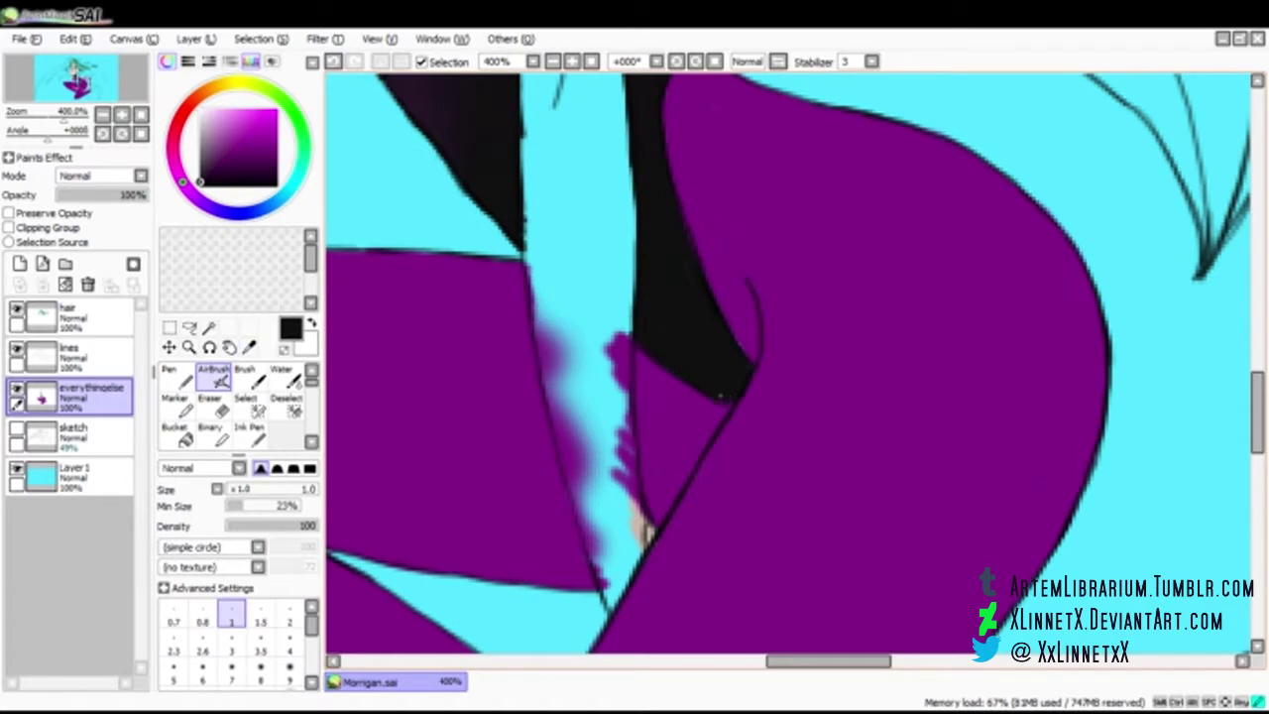
pyautogui.scroll(2, 641, 346)
pyautogui.press(']')
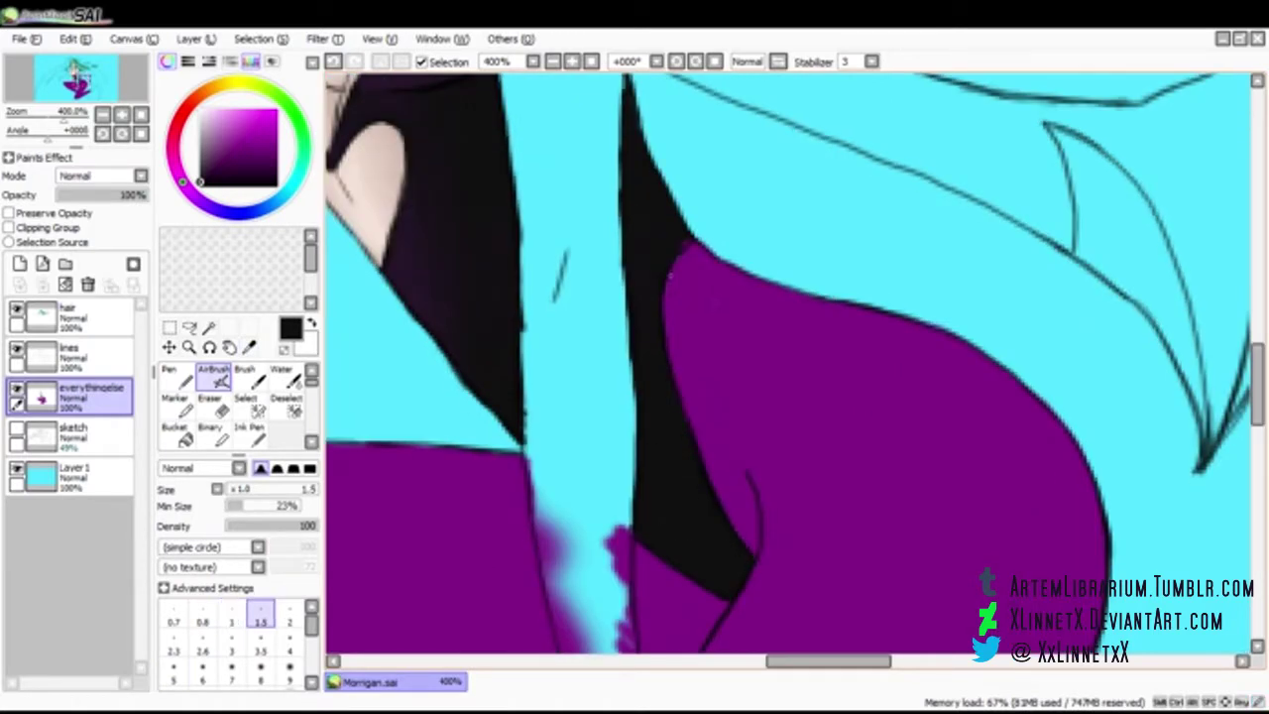
pyautogui.moveTo(793, 625); pyautogui.dragTo(694, 139)
pyautogui.moveTo(893, 496); pyautogui.dragTo(549, 233)
# Edge the cuff of the raised boot in black and block in its body with a larger AirBrush
pyautogui.press('[')
pyautogui.press('[')
pyautogui.press('[')
pyautogui.moveTo(694, 248)
pyautogui.mouseDown()
pyautogui.moveTo(687, 512)
pyautogui.moveTo(537, 526)
pyautogui.mouseUp()
pyautogui.press(']')
pyautogui.press(']')
pyautogui.press(']')
pyautogui.press(']')
pyautogui.press(']')
pyautogui.press(']')
pyautogui.press(']')
pyautogui.press(']')
pyautogui.press(']')
pyautogui.press(']')
pyautogui.press(']')
pyautogui.press(']')
pyautogui.press(']')
pyautogui.moveTo(854, 374)
pyautogui.mouseDown()
pyautogui.moveTo(768, 478)
pyautogui.moveTo(762, 456)
pyautogui.moveTo(649, 439)
pyautogui.moveTo(901, 377)
pyautogui.moveTo(743, 382)
pyautogui.moveTo(958, 264)
pyautogui.moveTo(879, 280)
pyautogui.moveTo(872, 159)
pyautogui.moveTo(1064, 226)
pyautogui.moveTo(1150, 230)
pyautogui.mouseUp()
pyautogui.press(']')
# Fill the raised boot's heel, sole and toe with black up to the outlines using the AirBrush at size 2.6
pyautogui.press('[')
pyautogui.press('[')
pyautogui.press('[')
pyautogui.press('[')
pyautogui.press('[')
pyautogui.press('[')
pyautogui.press('[')
pyautogui.press('[')
pyautogui.moveTo(764, 495)
pyautogui.mouseDown()
pyautogui.moveTo(563, 479)
pyautogui.moveTo(580, 446)
pyautogui.moveTo(791, 338)
pyautogui.mouseUp()
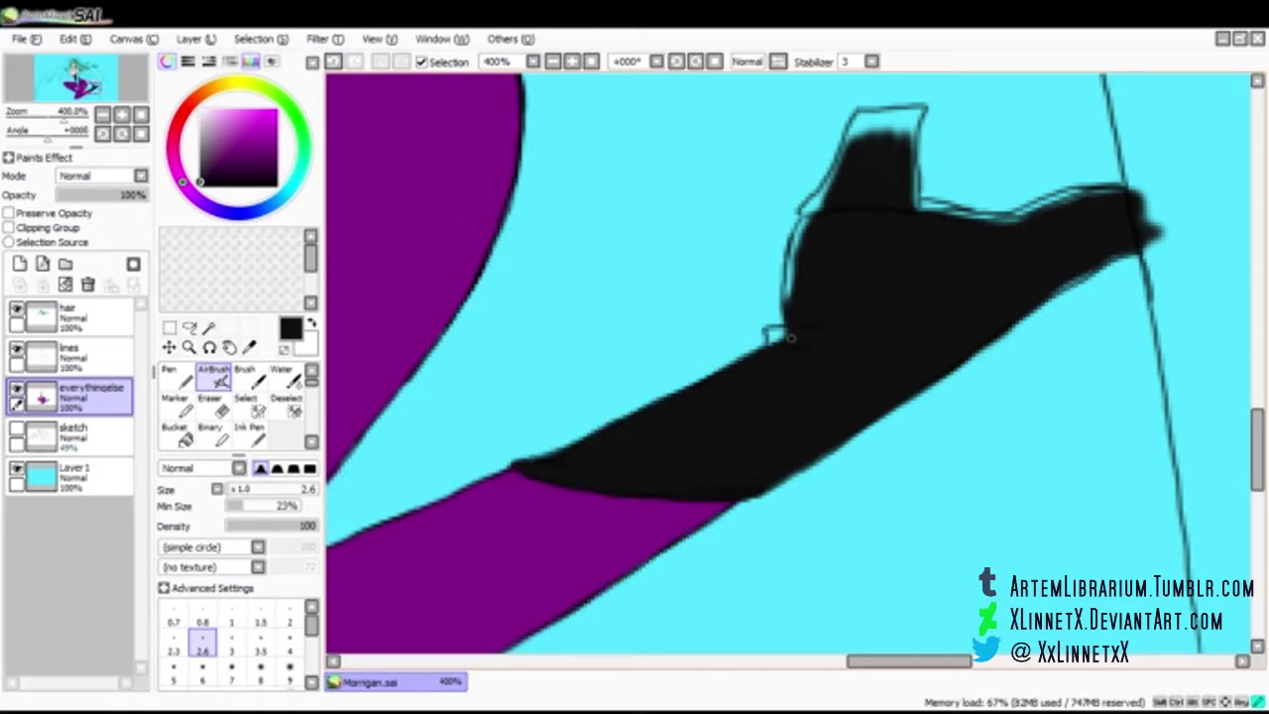
pyautogui.moveTo(803, 272)
pyautogui.mouseDown()
pyautogui.moveTo(799, 210)
pyautogui.moveTo(857, 121)
pyautogui.moveTo(932, 198)
pyautogui.moveTo(907, 117)
pyautogui.mouseUp()
pyautogui.moveTo(944, 205)
pyautogui.mouseDown()
pyautogui.moveTo(1108, 191)
pyautogui.moveTo(1039, 201)
pyautogui.mouseUp()
pyautogui.moveTo(1030, 303); pyautogui.dragTo(1140, 247)
pyautogui.moveTo(662, 172); pyautogui.dragTo(1124, 175)
pyautogui.moveTo(1051, 584); pyautogui.dragTo(762, 123)
pyautogui.moveTo(751, 457)
pyautogui.mouseDown()
pyautogui.moveTo(766, 470)
pyautogui.moveTo(790, 412)
pyautogui.moveTo(783, 364)
pyautogui.mouseUp()
# Fill the lower boot with black, reducing the AirBrush to size 2.3 for its edges
pyautogui.press(']')
pyautogui.press(']')
pyautogui.press(']')
pyautogui.press(']')
pyautogui.press(']')
pyautogui.moveTo(775, 436); pyautogui.dragTo(702, 320)
pyautogui.moveTo(722, 405); pyautogui.dragTo(639, 339)
pyautogui.moveTo(663, 327)
pyautogui.mouseDown()
pyautogui.moveTo(771, 349)
pyautogui.moveTo(644, 297)
pyautogui.moveTo(575, 298)
pyautogui.moveTo(708, 307)
pyautogui.moveTo(734, 287)
pyautogui.moveTo(632, 235)
pyautogui.mouseUp()
pyautogui.press('[')
pyautogui.press('[')
pyautogui.press('[')
pyautogui.press('[')
pyautogui.press('[')
pyautogui.press('[')
pyautogui.moveTo(511, 294); pyautogui.dragTo(624, 238)
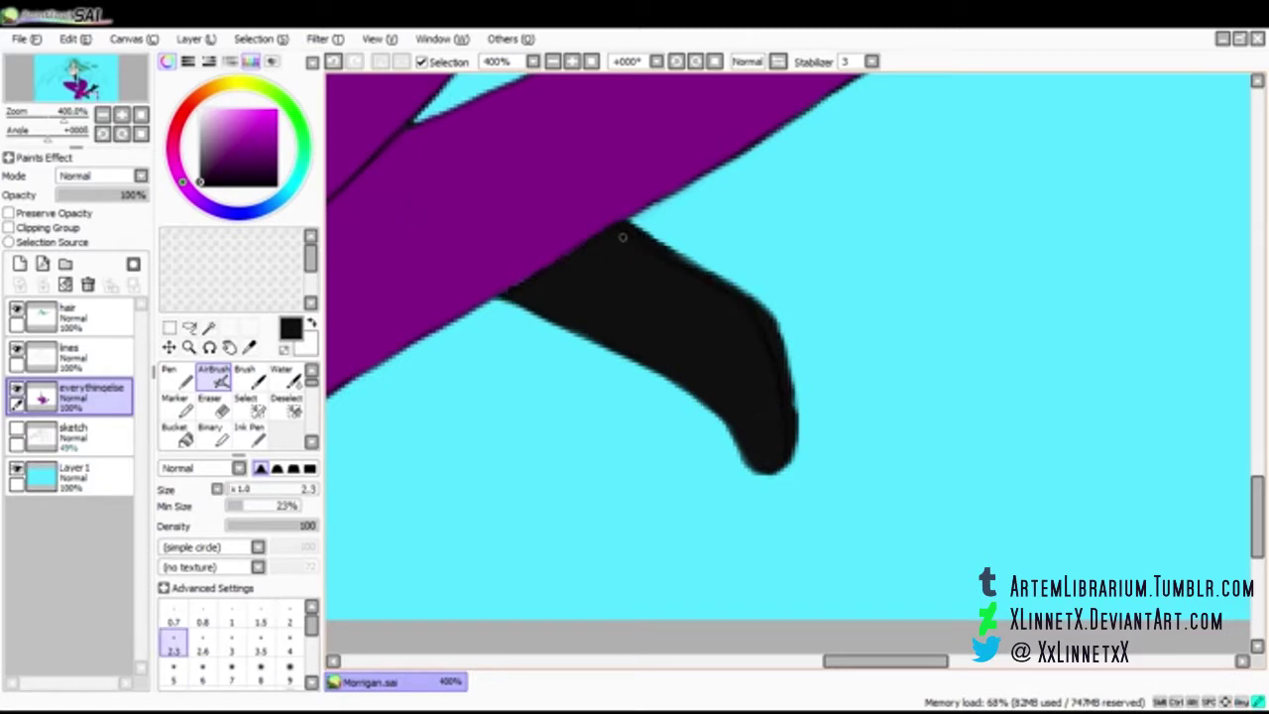
# Choose a light pinkish purple and streak highlights over the far thigh and knee with the AirBrush at size 8, density 26
pyautogui.scroll(-3, 624, 238)
pyautogui.moveTo(694, 178); pyautogui.dragTo(697, 555)
pyautogui.moveTo(694, 337); pyautogui.dragTo(884, 160)
pyautogui.scroll(1, 788, 364)
pyautogui.click(220, 115)
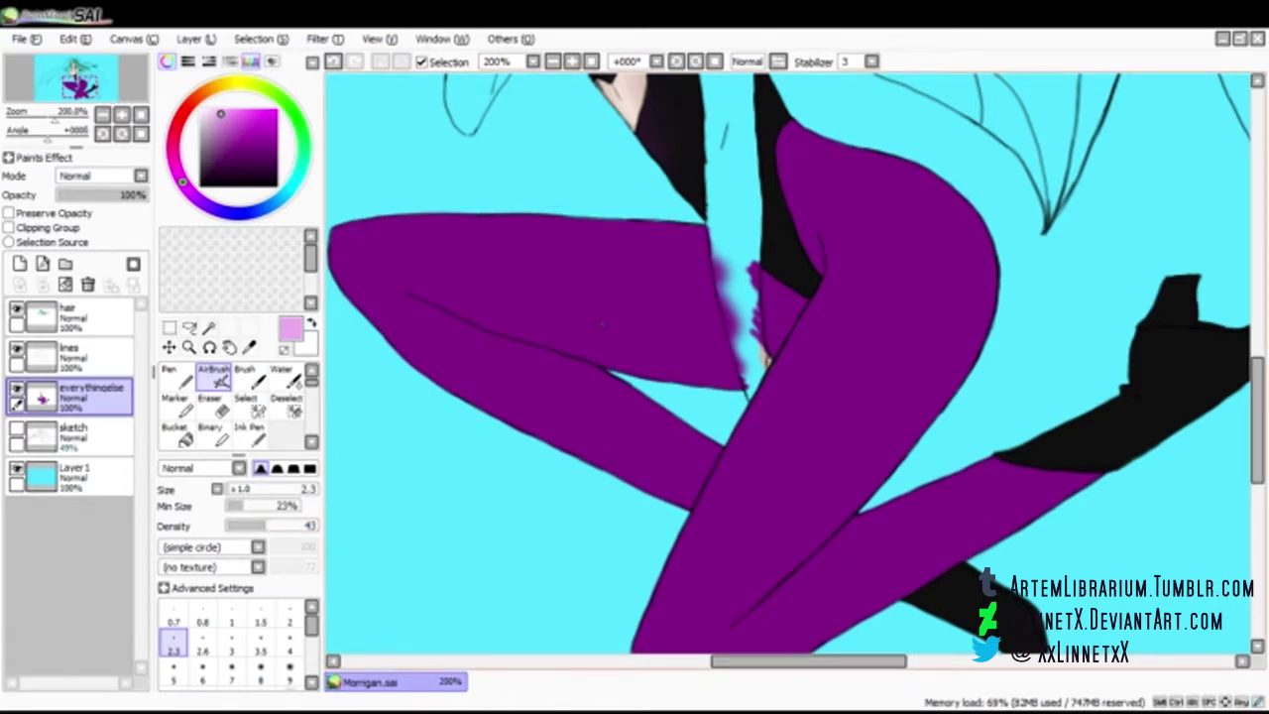
pyautogui.click(261, 671)
pyautogui.moveTo(565, 226)
pyautogui.mouseDown()
pyautogui.moveTo(702, 240)
pyautogui.moveTo(498, 224)
pyautogui.moveTo(633, 226)
pyautogui.moveTo(387, 233)
pyautogui.moveTo(545, 240)
pyautogui.moveTo(366, 246)
pyautogui.moveTo(536, 236)
pyautogui.moveTo(387, 244)
pyautogui.moveTo(540, 280)
pyautogui.mouseUp()
pyautogui.moveTo(436, 266); pyautogui.dragTo(633, 305)
pyautogui.click(251, 526)
pyautogui.moveTo(396, 256)
pyautogui.mouseDown()
pyautogui.moveTo(633, 317)
pyautogui.moveTo(585, 339)
pyautogui.moveTo(496, 315)
pyautogui.moveTo(389, 262)
pyautogui.mouseUp()
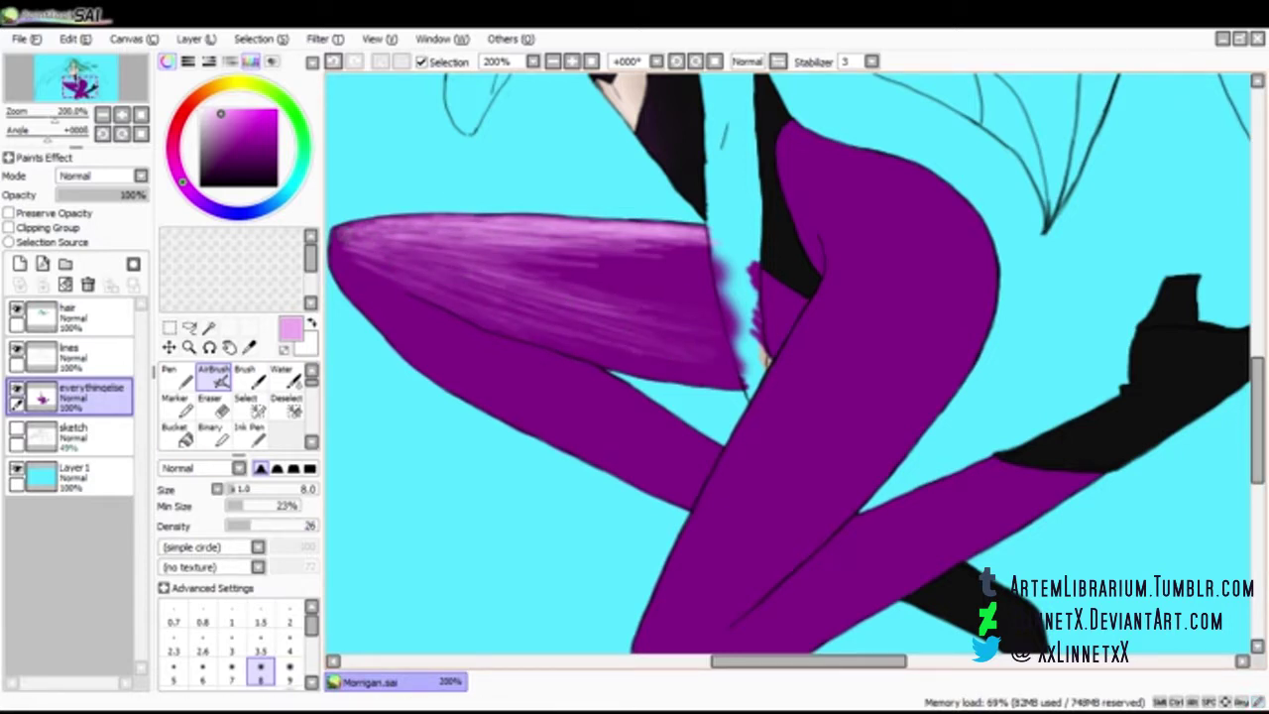
pyautogui.moveTo(387, 224)
pyautogui.mouseDown()
pyautogui.moveTo(466, 248)
pyautogui.moveTo(407, 317)
pyautogui.moveTo(377, 316)
pyautogui.mouseUp()
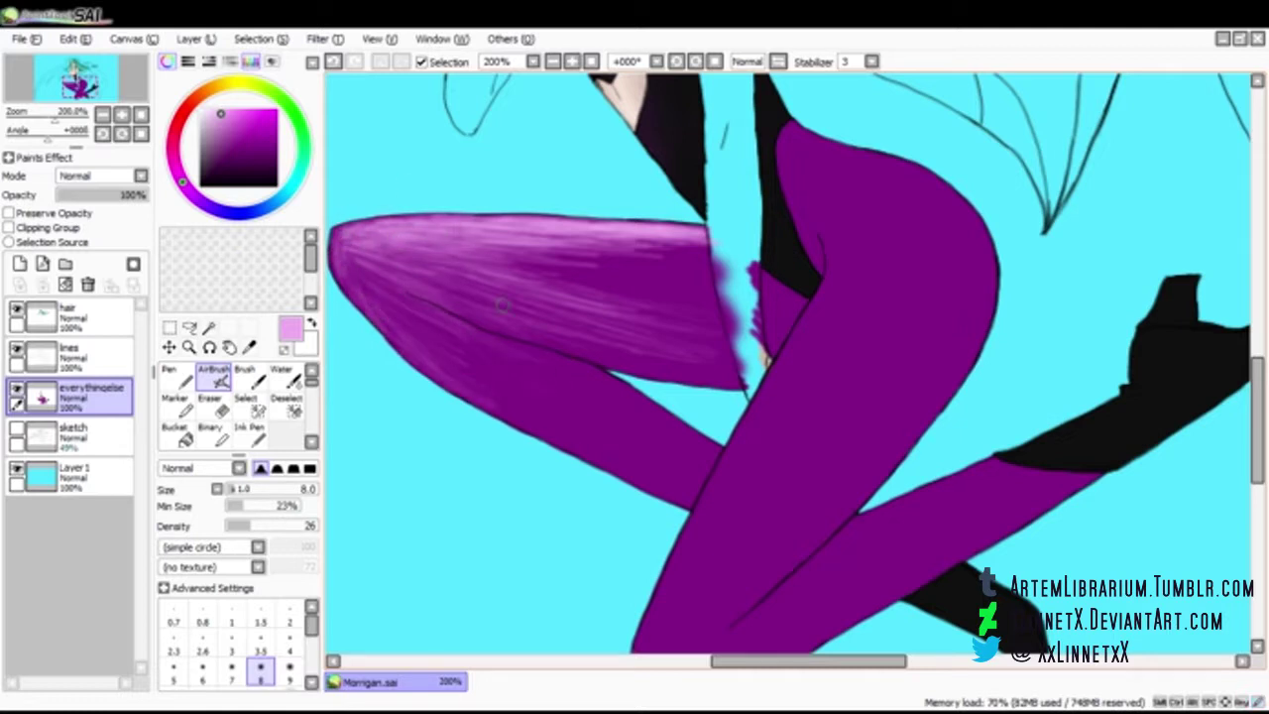
pyautogui.moveTo(615, 287)
pyautogui.mouseDown()
pyautogui.moveTo(536, 234)
pyautogui.moveTo(367, 234)
pyautogui.moveTo(659, 255)
pyautogui.moveTo(565, 259)
pyautogui.moveTo(695, 327)
pyautogui.moveTo(555, 367)
pyautogui.moveTo(704, 305)
pyautogui.mouseUp()
pyautogui.moveTo(708, 255)
pyautogui.mouseDown()
pyautogui.moveTo(630, 279)
pyautogui.moveTo(698, 298)
pyautogui.mouseUp()
# Brush light purple highlights along the front thigh from the hip down to the knee
pyautogui.moveTo(833, 259)
pyautogui.mouseDown()
pyautogui.moveTo(825, 226)
pyautogui.moveTo(734, 476)
pyautogui.moveTo(706, 504)
pyautogui.moveTo(758, 417)
pyautogui.moveTo(682, 595)
pyautogui.mouseUp()
pyautogui.scroll(-1, 706, 486)
pyautogui.moveTo(761, 444); pyautogui.dragTo(679, 537)
pyautogui.moveTo(763, 389); pyautogui.dragTo(682, 527)
pyautogui.moveTo(807, 305); pyautogui.dragTo(734, 434)
pyautogui.moveTo(827, 248); pyautogui.dragTo(781, 331)
pyautogui.moveTo(770, 392); pyautogui.dragTo(750, 436)
# Broaden the highlights on the hip, lower leg and far leg with the AirBrush at size 16
pyautogui.press(']')
pyautogui.press(']')
pyautogui.press(']')
pyautogui.press(']')
pyautogui.press(']')
pyautogui.press(']')
pyautogui.press(']')
pyautogui.moveTo(839, 343)
pyautogui.mouseDown()
pyautogui.moveTo(863, 301)
pyautogui.moveTo(739, 490)
pyautogui.moveTo(724, 471)
pyautogui.moveTo(853, 243)
pyautogui.moveTo(755, 451)
pyautogui.moveTo(928, 248)
pyautogui.moveTo(892, 209)
pyautogui.moveTo(899, 298)
pyautogui.moveTo(895, 227)
pyautogui.moveTo(863, 327)
pyautogui.moveTo(897, 248)
pyautogui.moveTo(833, 228)
pyautogui.moveTo(836, 203)
pyautogui.moveTo(823, 297)
pyautogui.moveTo(697, 540)
pyautogui.moveTo(801, 302)
pyautogui.mouseUp()
pyautogui.moveTo(886, 426)
pyautogui.mouseDown()
pyautogui.moveTo(902, 417)
pyautogui.moveTo(783, 488)
pyautogui.mouseUp()
pyautogui.moveTo(710, 416)
pyautogui.mouseDown()
pyautogui.moveTo(555, 327)
pyautogui.moveTo(461, 233)
pyautogui.mouseUp()
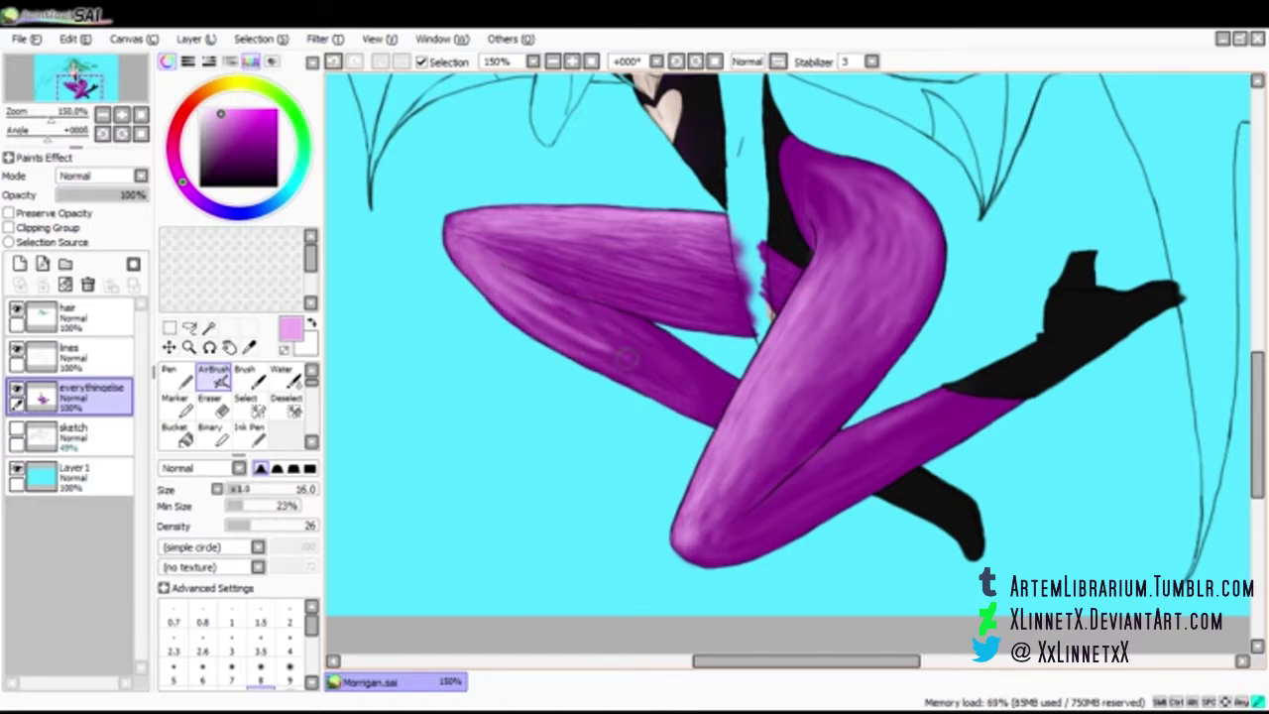
# Blend the highlights on the tights smoothly with the Water tool at size 9 to 10 and density 69
pyautogui.click(284, 377)
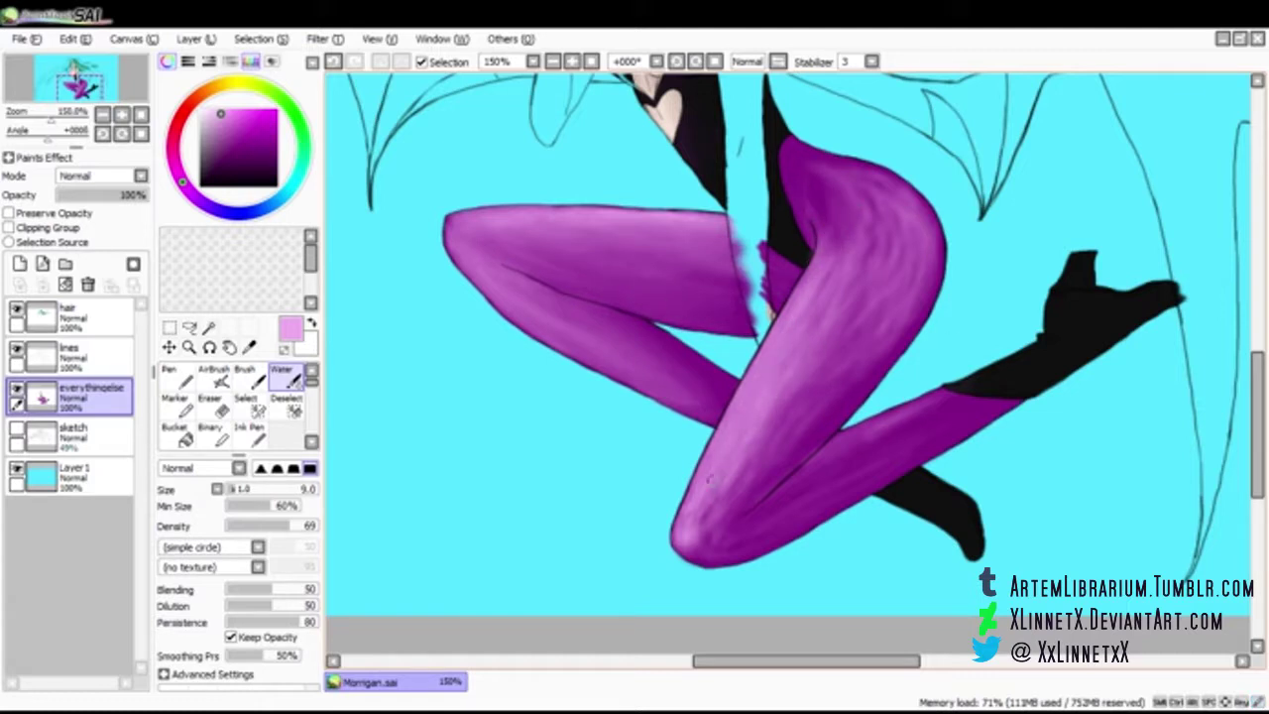
pyautogui.moveTo(818, 279); pyautogui.dragTo(832, 253)
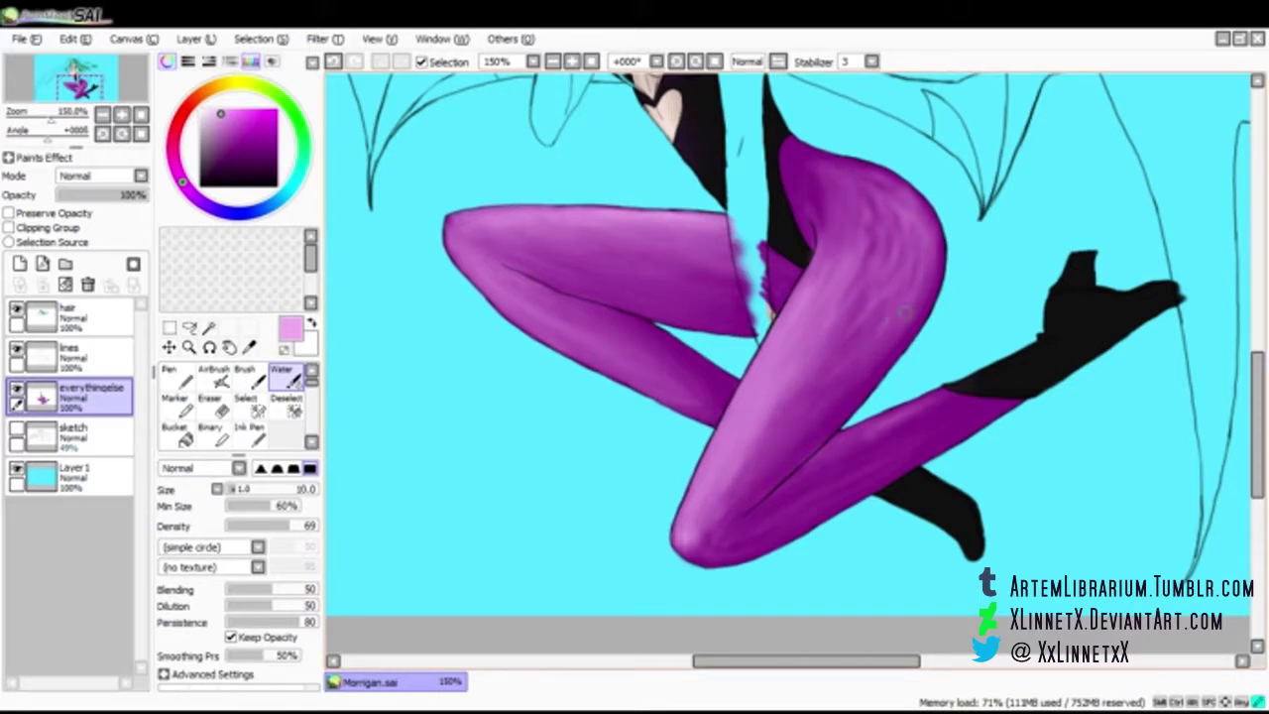
pyautogui.moveTo(824, 277); pyautogui.dragTo(806, 190)
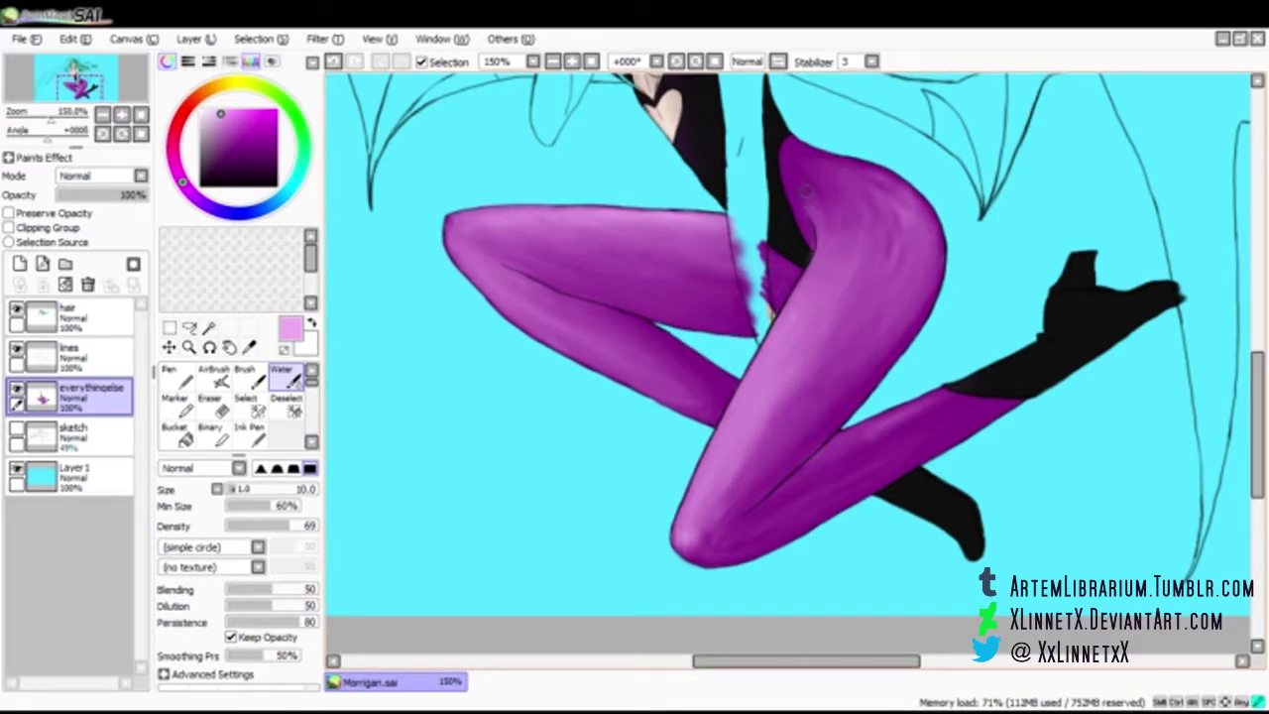
pyautogui.scroll(3, 882, 375)
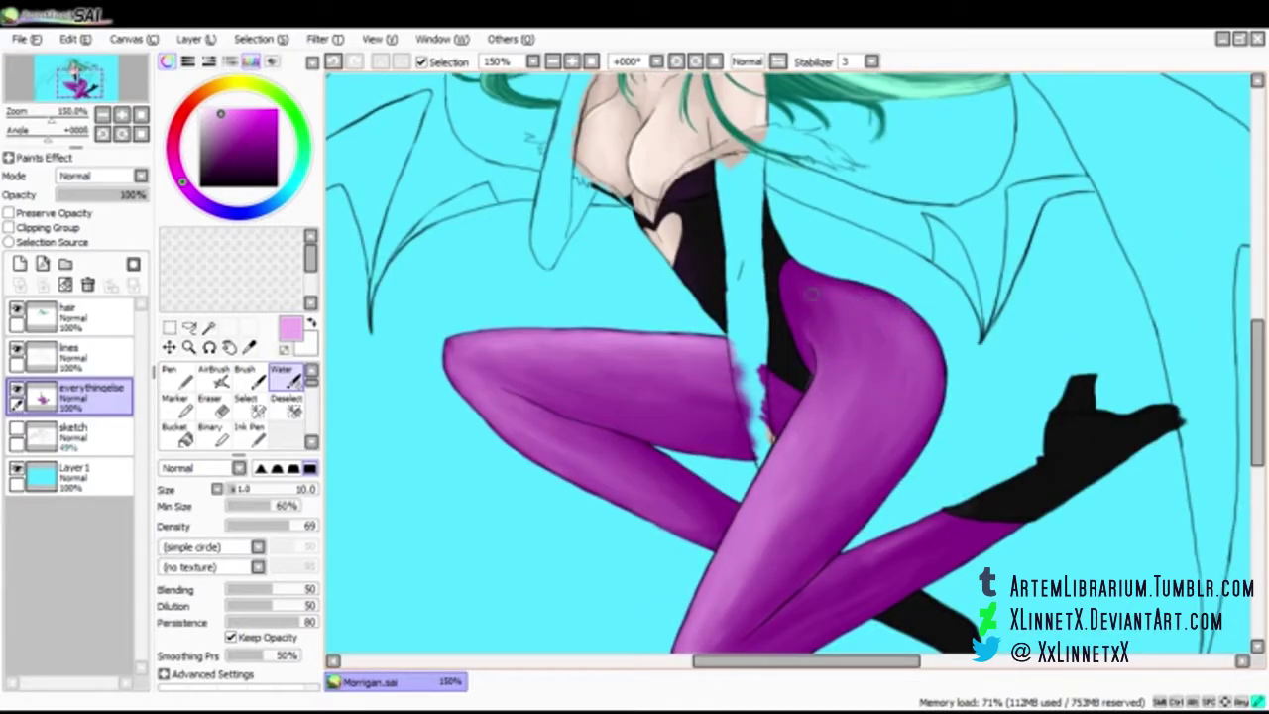
pyautogui.scroll(-3, 1177, 368)
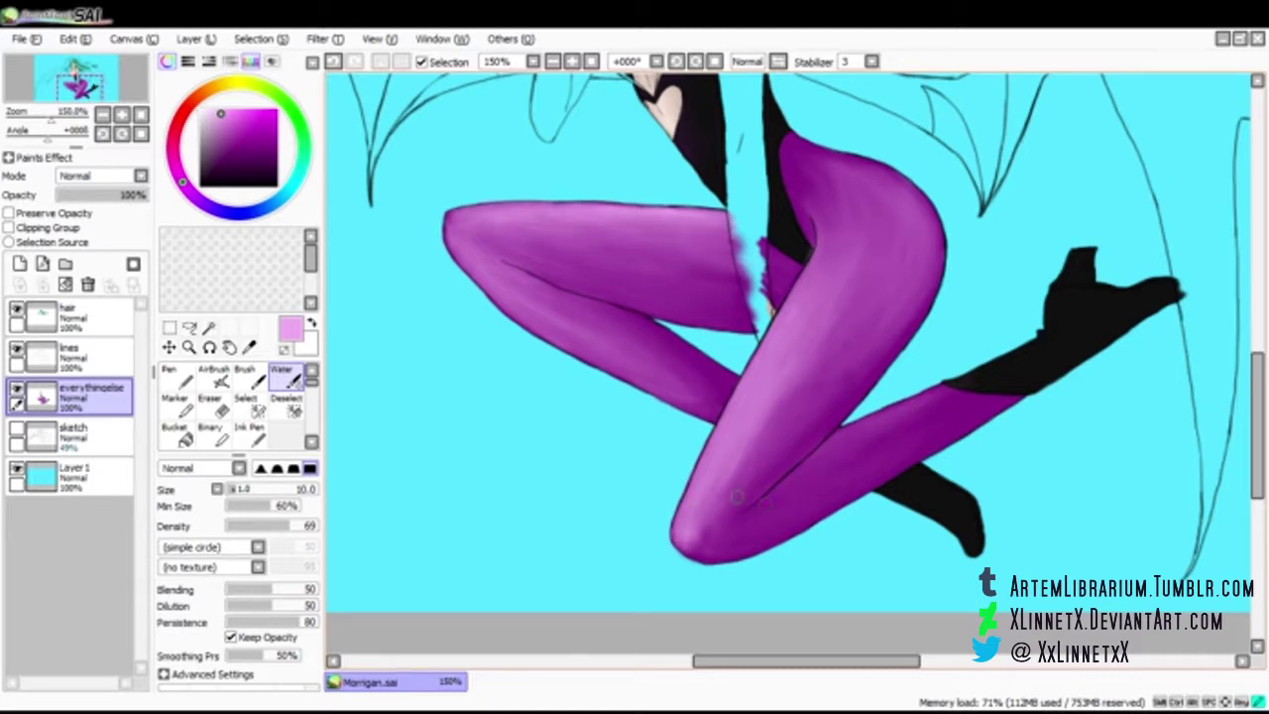
pyautogui.scroll(3, 917, 392)
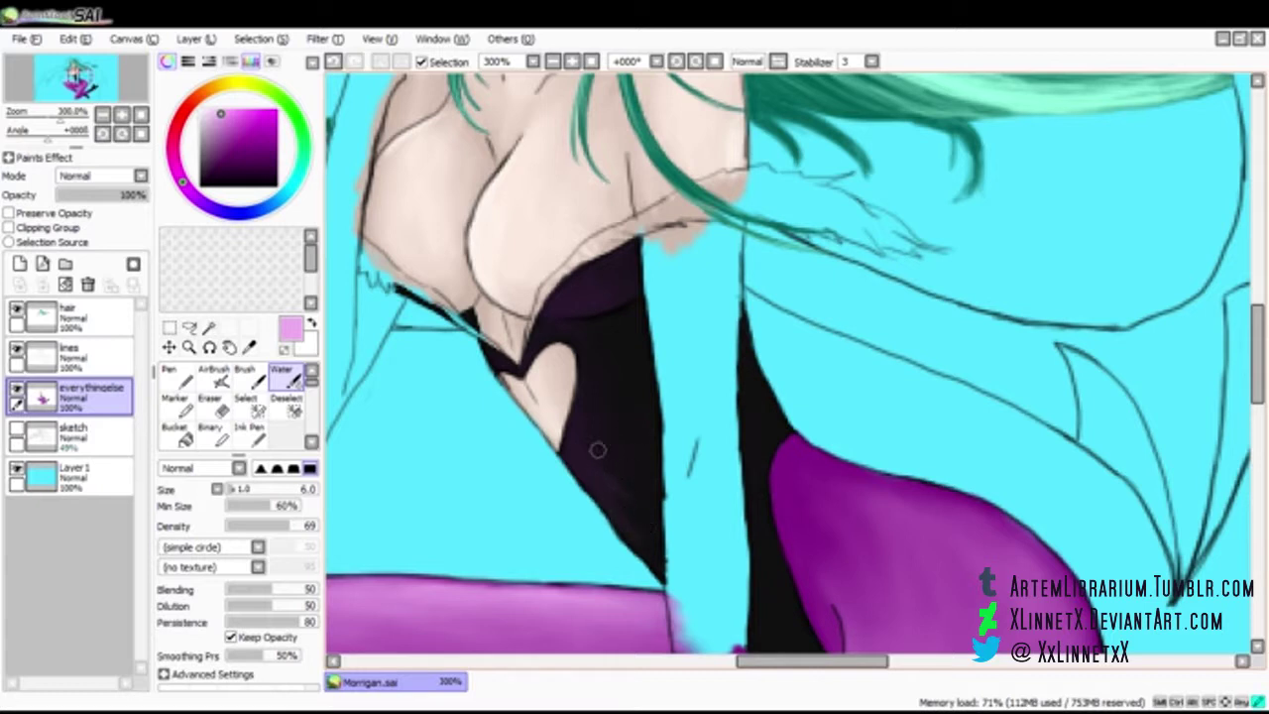
# Blend the leotard's purple sheen beside the heart cutout with the Water tool at density 100 and save the drawing
pyautogui.press('0')
pyautogui.moveTo(588, 383)
pyautogui.mouseDown()
pyautogui.moveTo(591, 347)
pyautogui.moveTo(579, 396)
pyautogui.mouseUp()
pyautogui.hotkey('ctrl', 's')
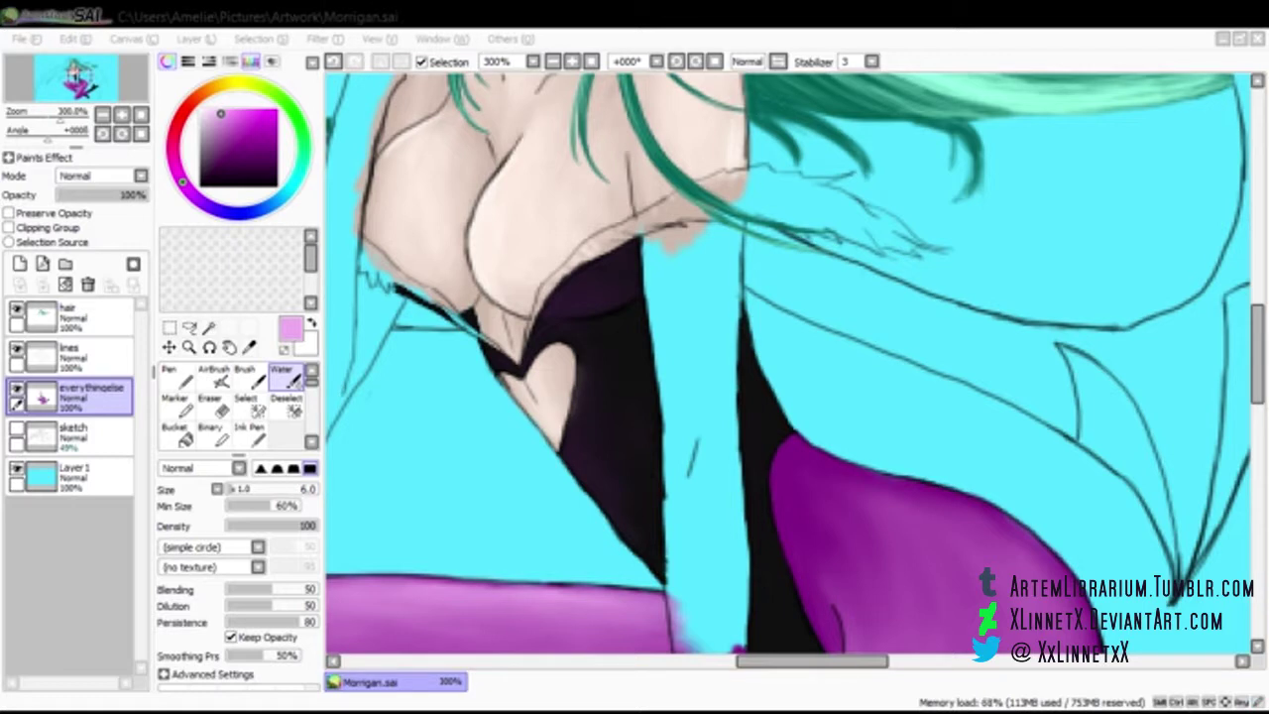
pyautogui.hotkey('alt', 'Tab')
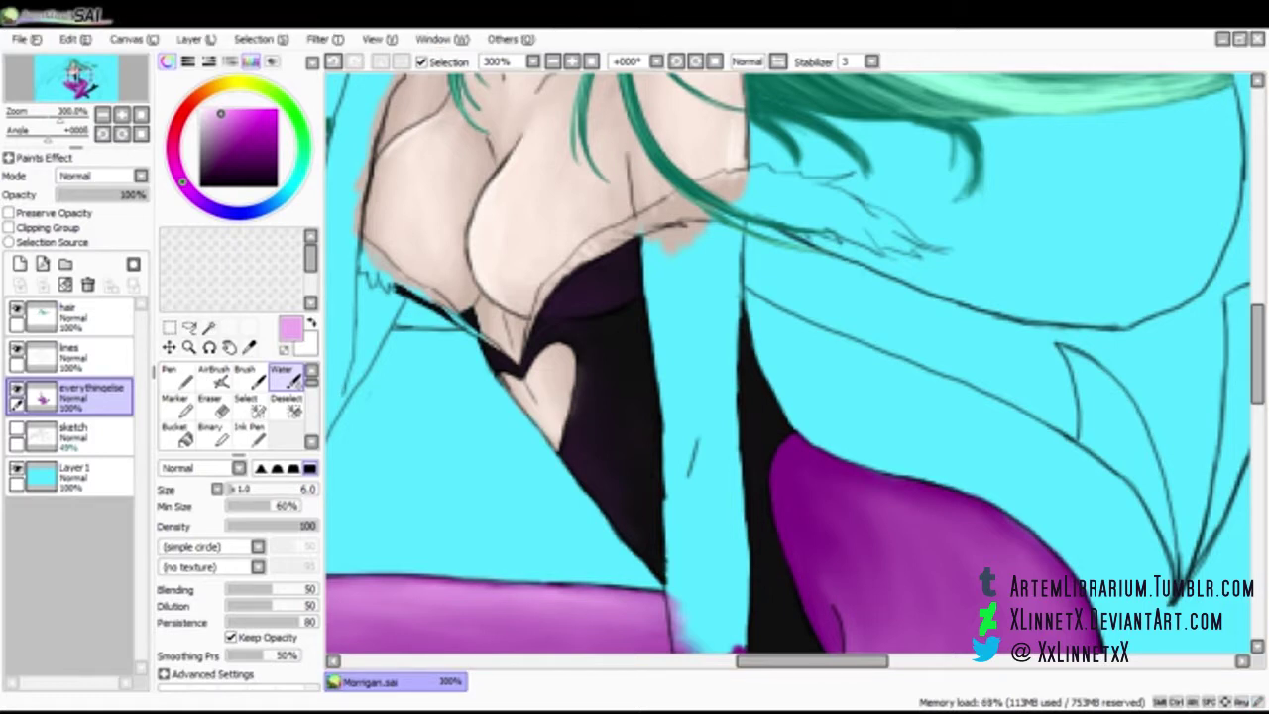
# Touch up the leotard's edge along the heart cutout with sampled dark purple using the AirBrush at size 2.6, and set the Water tool to size 4
pyautogui.press('b')
pyautogui.press('[')
pyautogui.press('[')
pyautogui.rightClick(582, 415)
pyautogui.moveTo(578, 400); pyautogui.dragTo(569, 436)
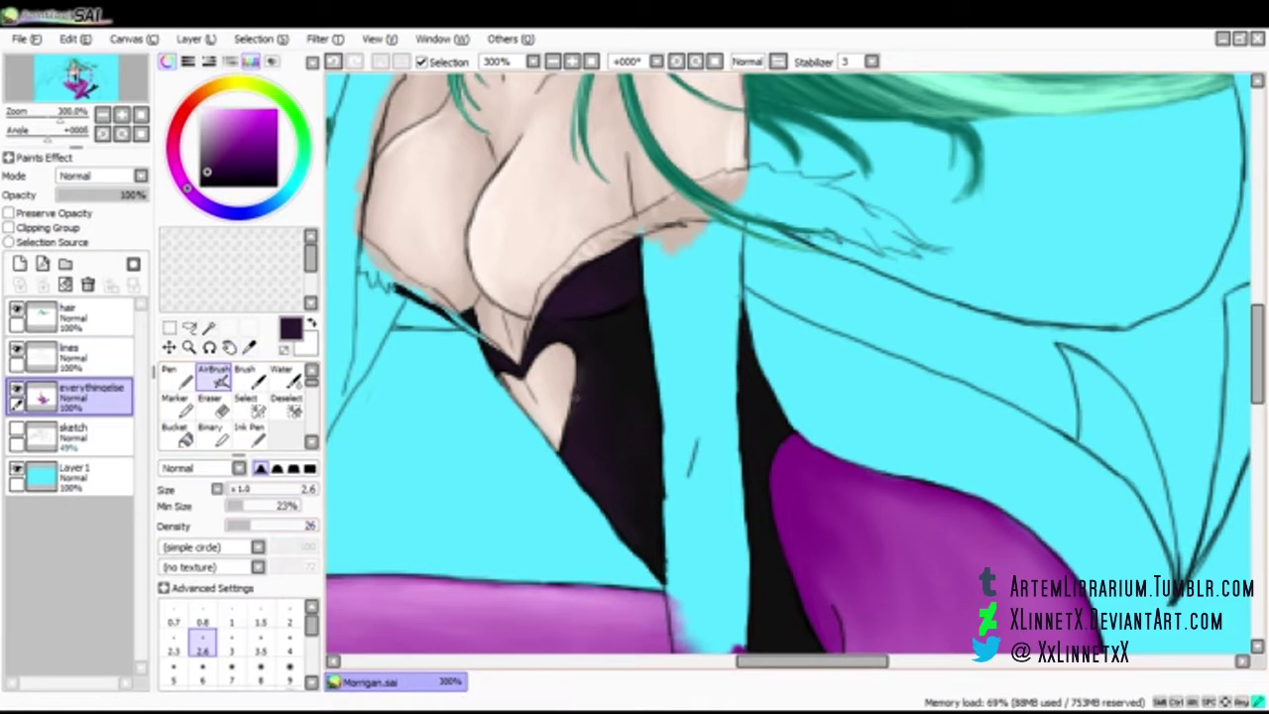
pyautogui.press('c')
pyautogui.press('[')
pyautogui.press('[')
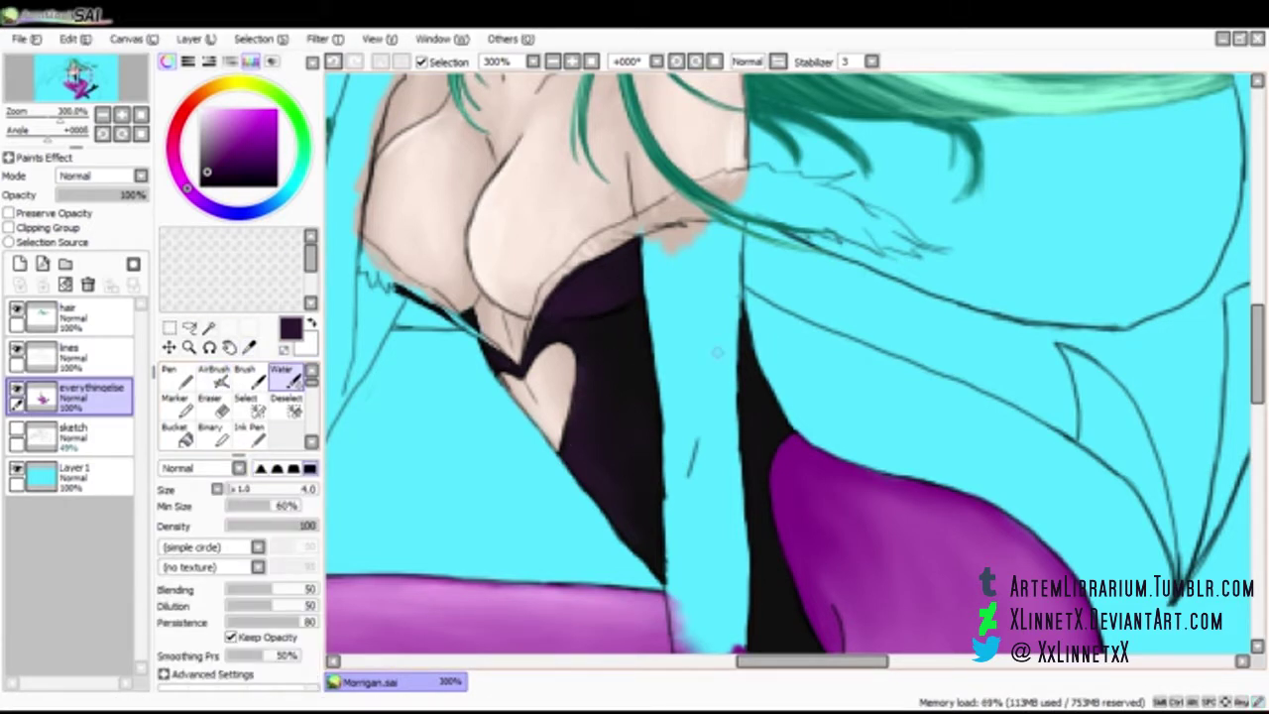
# Fill the leotard's lower tip between the thighs with sampled black using the AirBrush at size 2.6, and set its density to 100
pyautogui.press('v')
pyautogui.scroll(-1, 788, 363)
pyautogui.scroll(1, 788, 363)
pyautogui.moveTo(823, 615)
pyautogui.mouseDown()
pyautogui.moveTo(823, 457)
pyautogui.moveTo(668, 404)
pyautogui.mouseUp()
pyautogui.keyDown('alt'); pyautogui.click(660, 466); pyautogui.keyUp('alt')
pyautogui.moveTo(673, 473); pyautogui.dragTo(665, 462)
pyautogui.press('0')
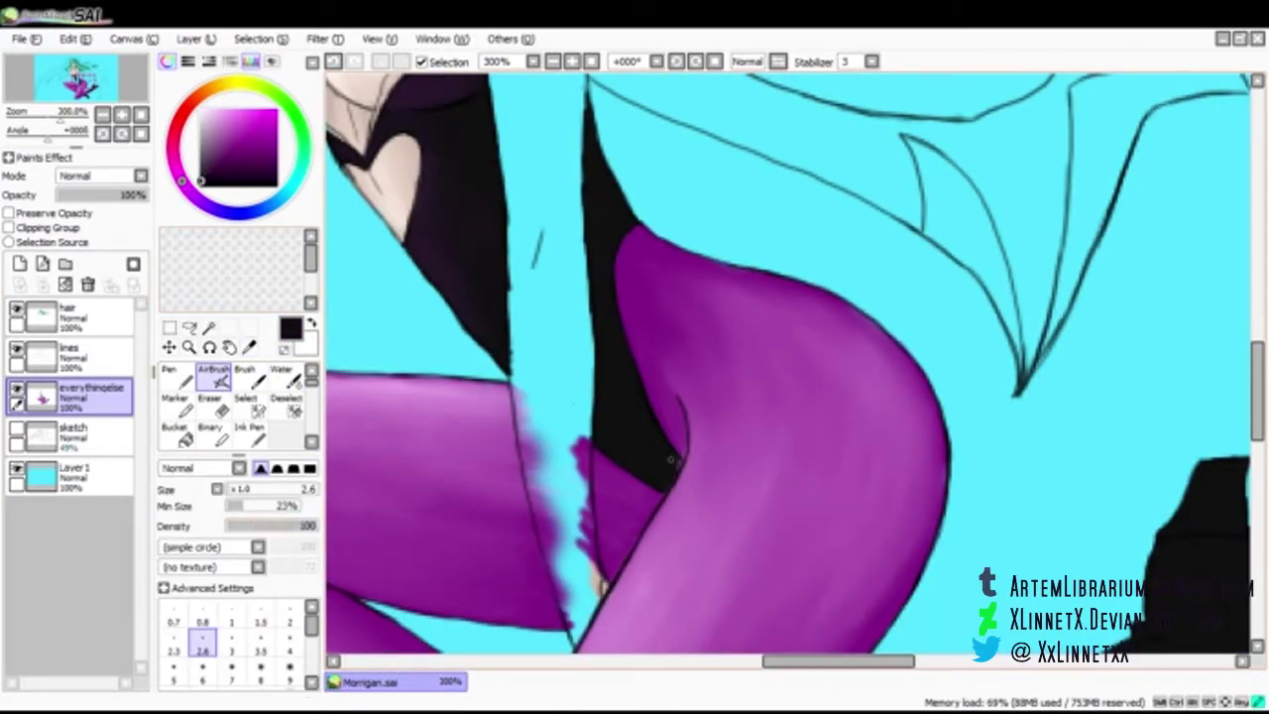
# Brush muted purple highlights on the raised boot's shaft, ankle and heel with the AirBrush at density 36, and blend them with the Water tool at size 4
pyautogui.scroll(-2, 604, 272)
pyautogui.moveTo(794, 486); pyautogui.dragTo(793, 339)
pyautogui.moveTo(892, 327); pyautogui.dragTo(660, 335)
pyautogui.scroll(2, 659, 335)
pyautogui.keyDown('alt'); pyautogui.click(480, 434); pyautogui.keyUp('alt')
pyautogui.hotkey('ctrl', 'z')
pyautogui.press('3')
pyautogui.moveTo(508, 434)
pyautogui.mouseDown()
pyautogui.moveTo(561, 429)
pyautogui.moveTo(504, 436)
pyautogui.moveTo(541, 426)
pyautogui.mouseUp()
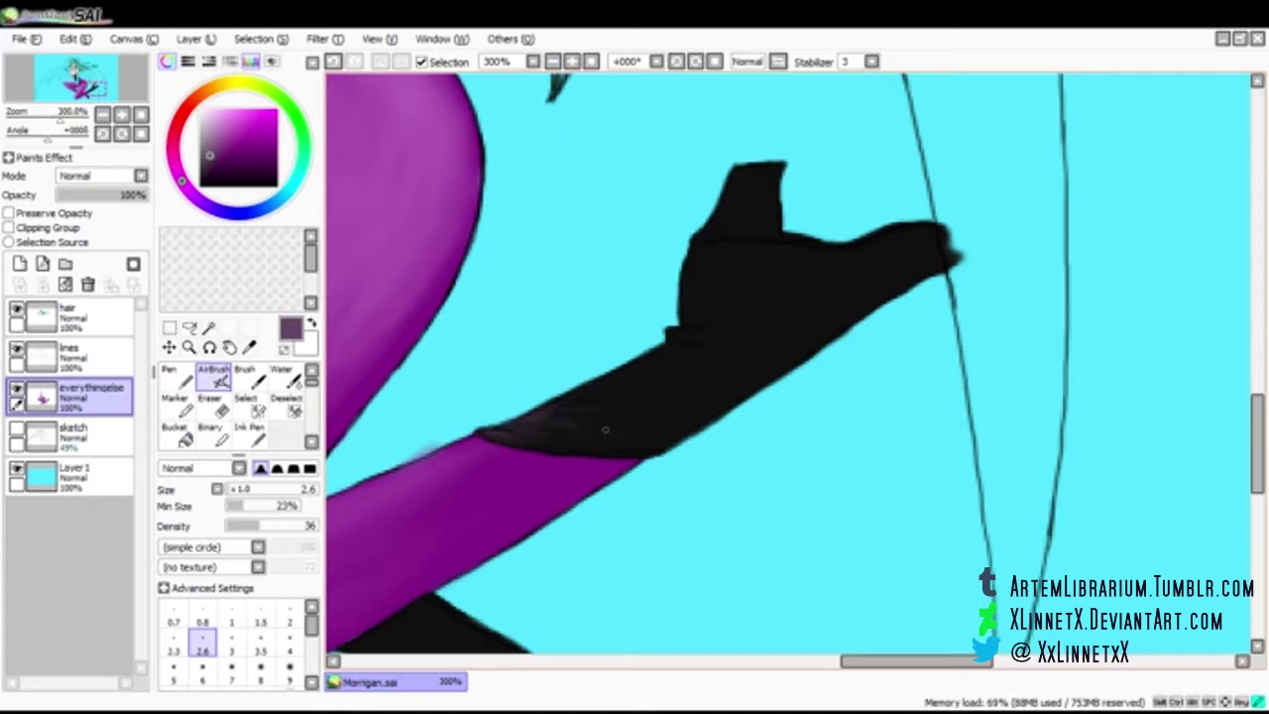
pyautogui.moveTo(689, 317)
pyautogui.mouseDown()
pyautogui.moveTo(708, 230)
pyautogui.moveTo(744, 169)
pyautogui.moveTo(719, 240)
pyautogui.moveTo(793, 246)
pyautogui.mouseUp()
pyautogui.moveTo(669, 348); pyautogui.dragTo(528, 427)
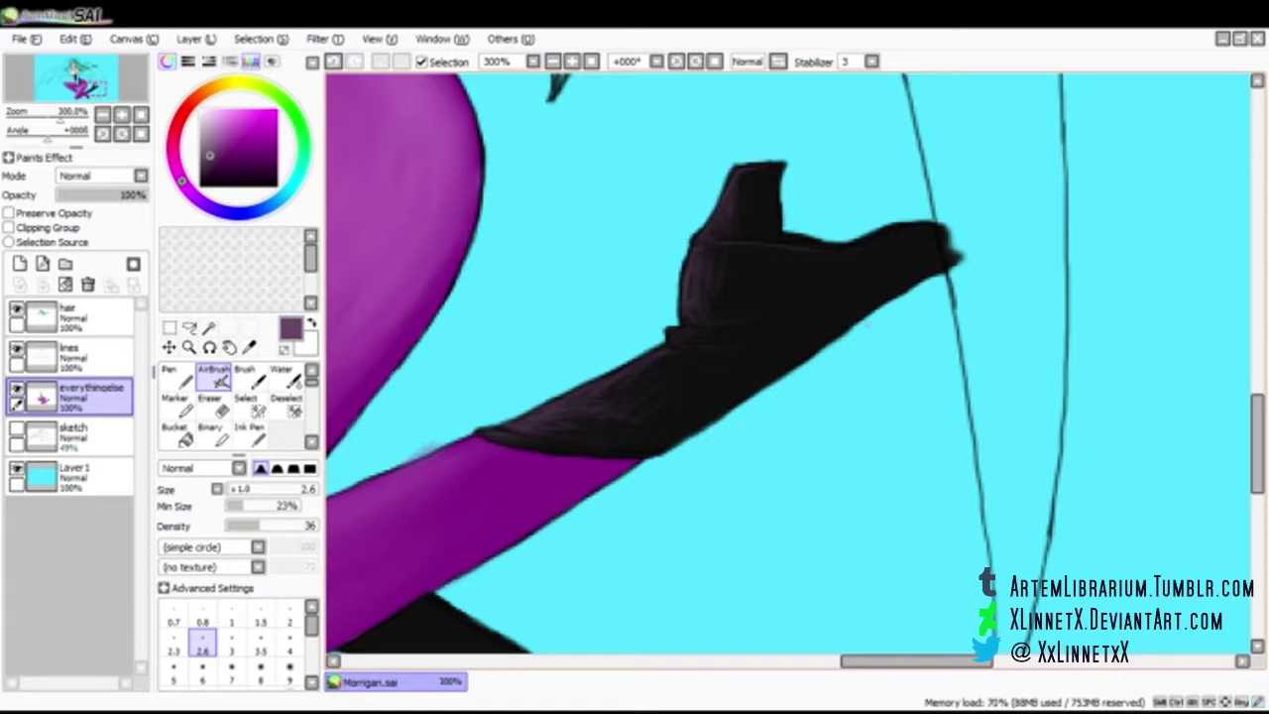
pyautogui.moveTo(442, 619); pyautogui.dragTo(863, 371)
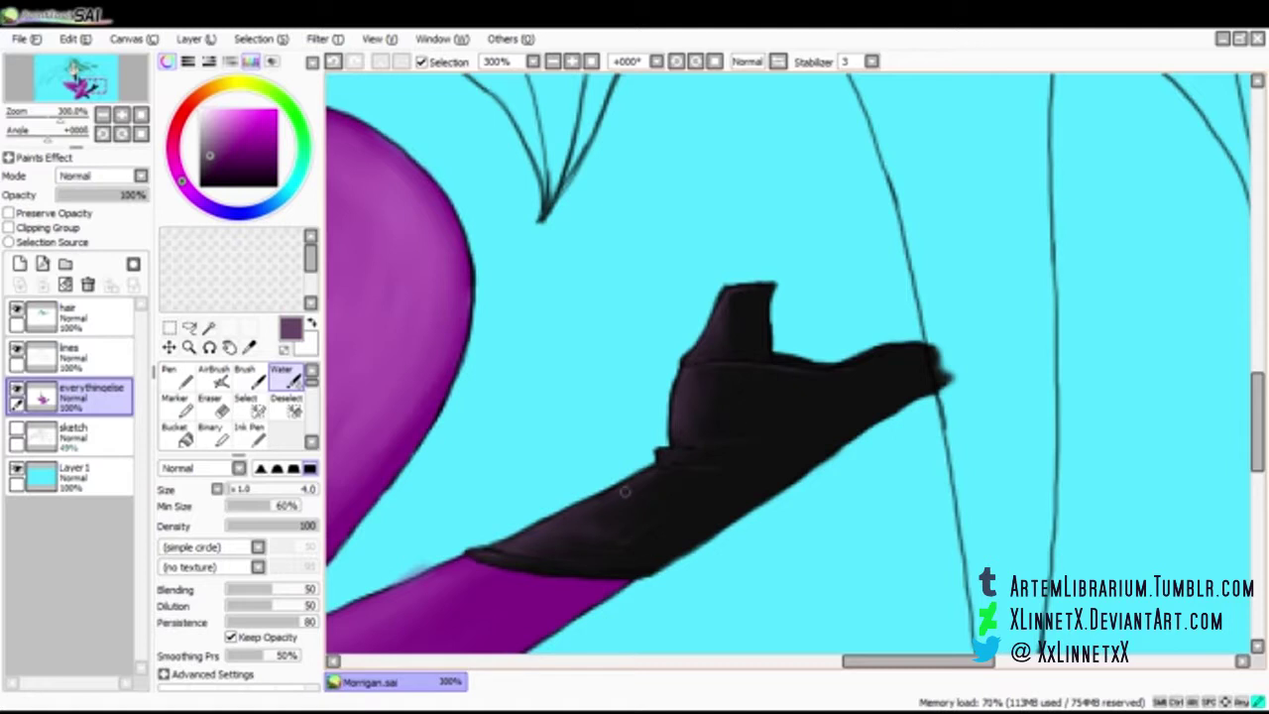
# Clean up the stray smudge above the lower leg beside the boot's cuff with the Eraser at size 2.3
pyautogui.scroll(-2, 548, 525)
pyautogui.moveTo(548, 524)
pyautogui.mouseDown()
pyautogui.moveTo(686, 534)
pyautogui.moveTo(750, 371)
pyautogui.mouseUp()
pyautogui.scroll(1, 750, 371)
pyautogui.scroll(1, 751, 371)
pyautogui.press('e')
pyautogui.moveTo(829, 256); pyautogui.dragTo(799, 272)
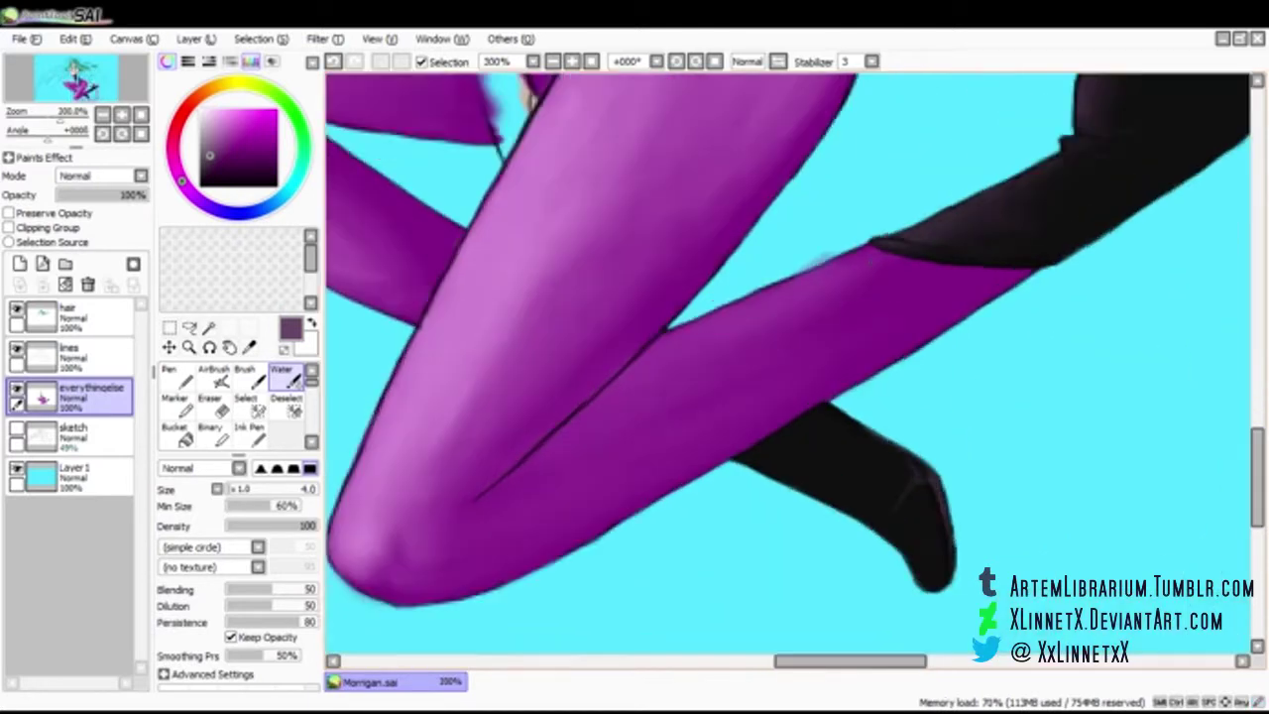
pyautogui.press('c')
pyautogui.hotkey('ctrl', 'z')
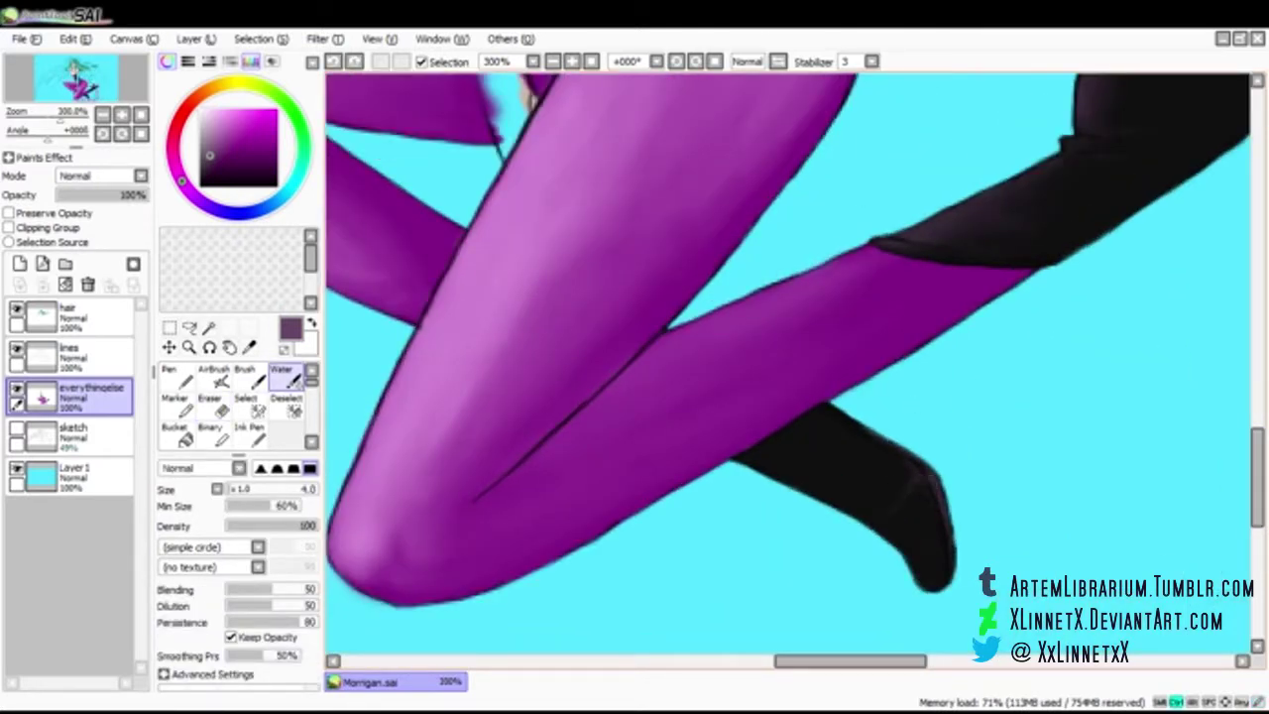
pyautogui.press('e')
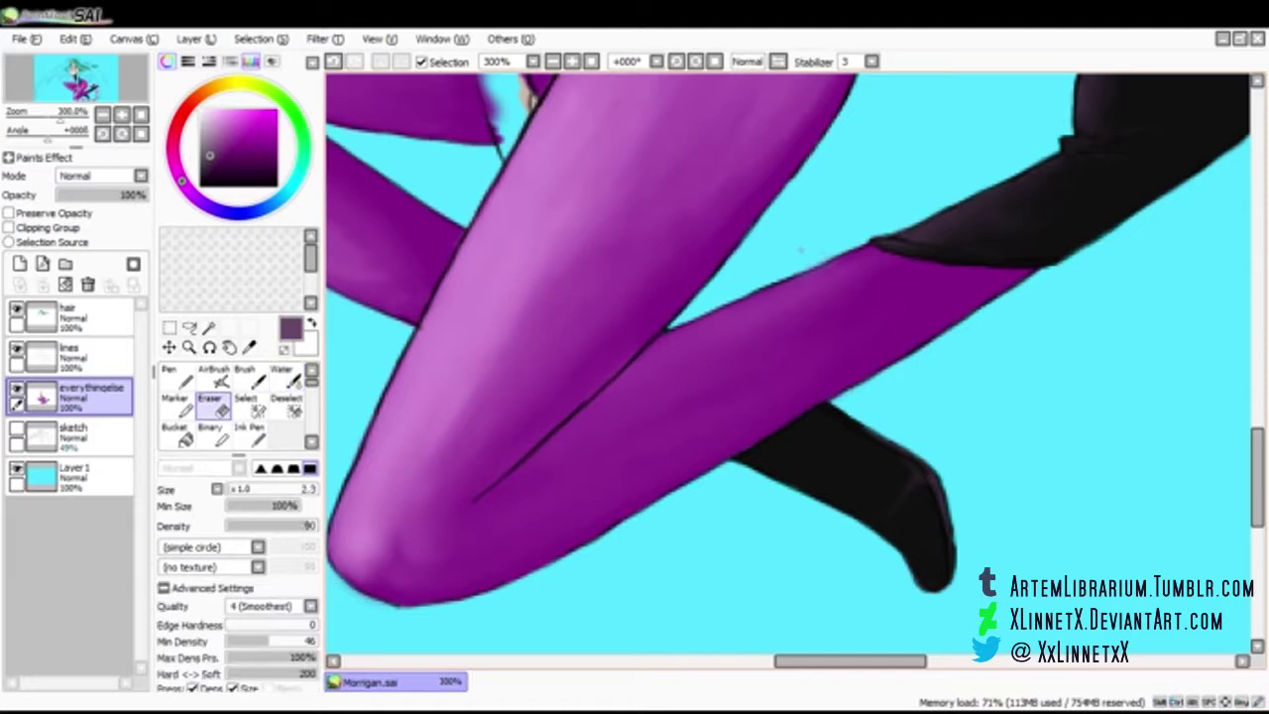
pyautogui.scroll(-2, 788, 367)
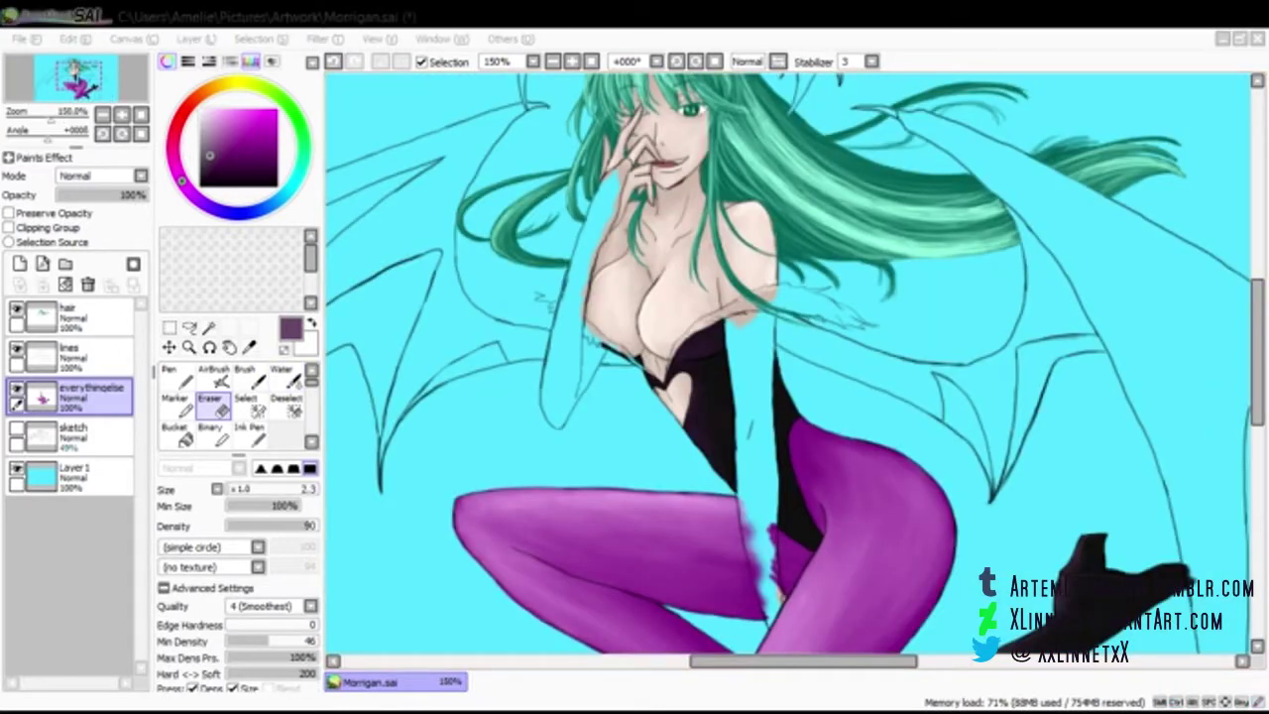
# Choose a muted reddish orange as the base colour for the long gloves
pyautogui.press('c')
pyautogui.moveTo(190, 104); pyautogui.dragTo(200, 95)
pyautogui.click(255, 135)
pyautogui.hotkey('alt', 'Tab')
pyautogui.click(239, 151)
pyautogui.click(192, 101)
pyautogui.click(242, 144)
pyautogui.click(264, 132)
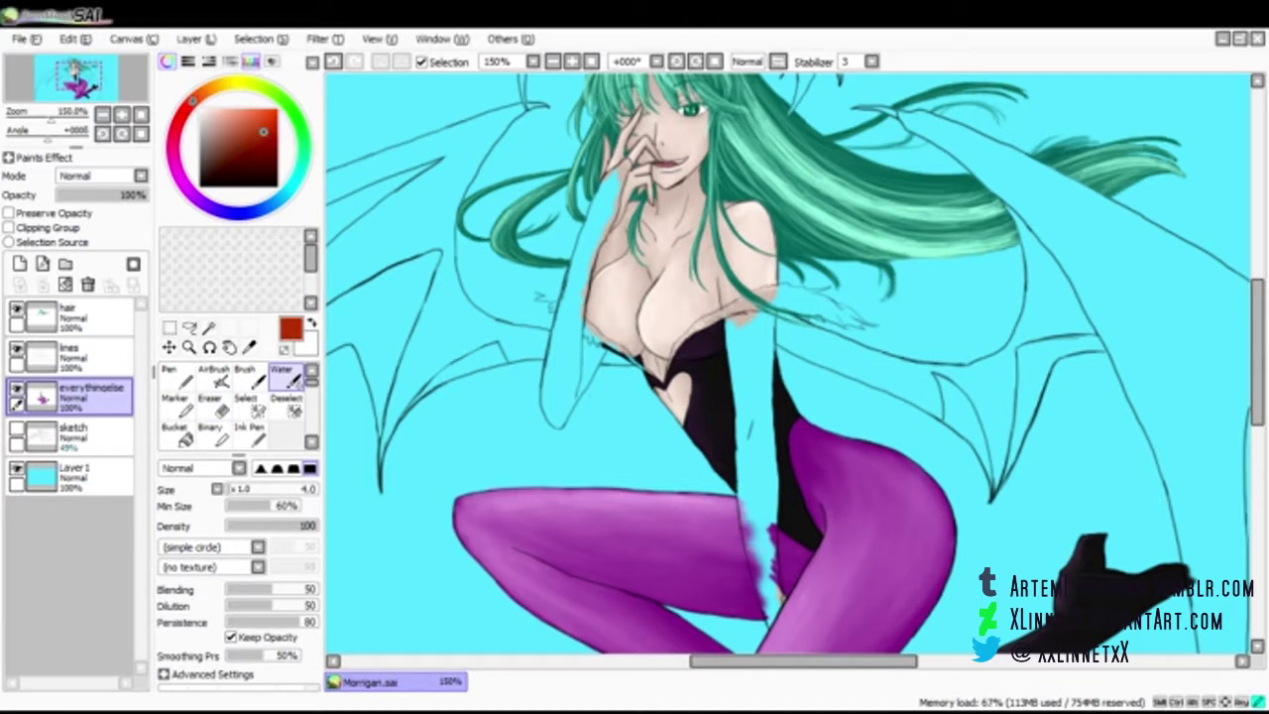
pyautogui.click(196, 98)
pyautogui.click(245, 137)
pyautogui.click(189, 106)
pyautogui.click(249, 131)
pyautogui.click(195, 99)
pyautogui.click(256, 130)
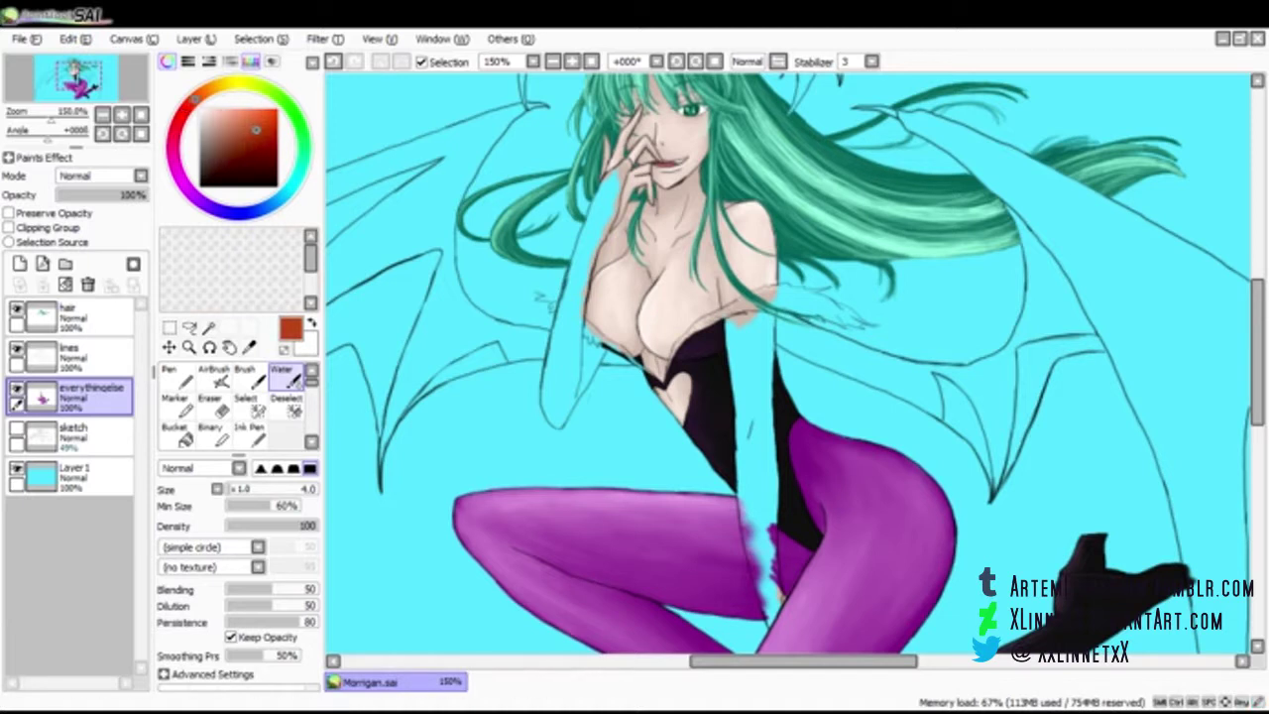
pyautogui.click(241, 132)
# Fill the raised arm's glove from the wrist down along the forearm with the AirBrush at size 4, density 100
pyautogui.click(213, 377)
pyautogui.scroll(1, 788, 363)
pyautogui.click(315, 526)
pyautogui.scroll(2, 789, 363)
pyautogui.moveTo(789, 219); pyautogui.dragTo(788, 555)
pyautogui.moveTo(789, 248); pyautogui.dragTo(788, 426)
pyautogui.moveTo(799, 322); pyautogui.dragTo(768, 392)
pyautogui.moveTo(778, 347)
pyautogui.mouseDown()
pyautogui.moveTo(714, 456)
pyautogui.moveTo(724, 496)
pyautogui.moveTo(804, 359)
pyautogui.moveTo(804, 337)
pyautogui.moveTo(763, 476)
pyautogui.moveTo(778, 461)
pyautogui.moveTo(663, 595)
pyautogui.mouseUp()
pyautogui.moveTo(700, 540); pyautogui.dragTo(669, 597)
pyautogui.moveTo(1257, 275); pyautogui.dragTo(1257, 300)
pyautogui.moveTo(663, 428); pyautogui.dragTo(620, 579)
pyautogui.moveTo(724, 332)
pyautogui.mouseDown()
pyautogui.moveTo(640, 511)
pyautogui.moveTo(692, 417)
pyautogui.mouseUp()
pyautogui.click(290, 642)
pyautogui.moveTo(692, 417); pyautogui.dragTo(627, 622)
pyautogui.moveTo(686, 478); pyautogui.dragTo(669, 614)
pyautogui.moveTo(716, 398); pyautogui.dragTo(686, 526)
pyautogui.moveTo(1257, 300); pyautogui.dragTo(1257, 322)
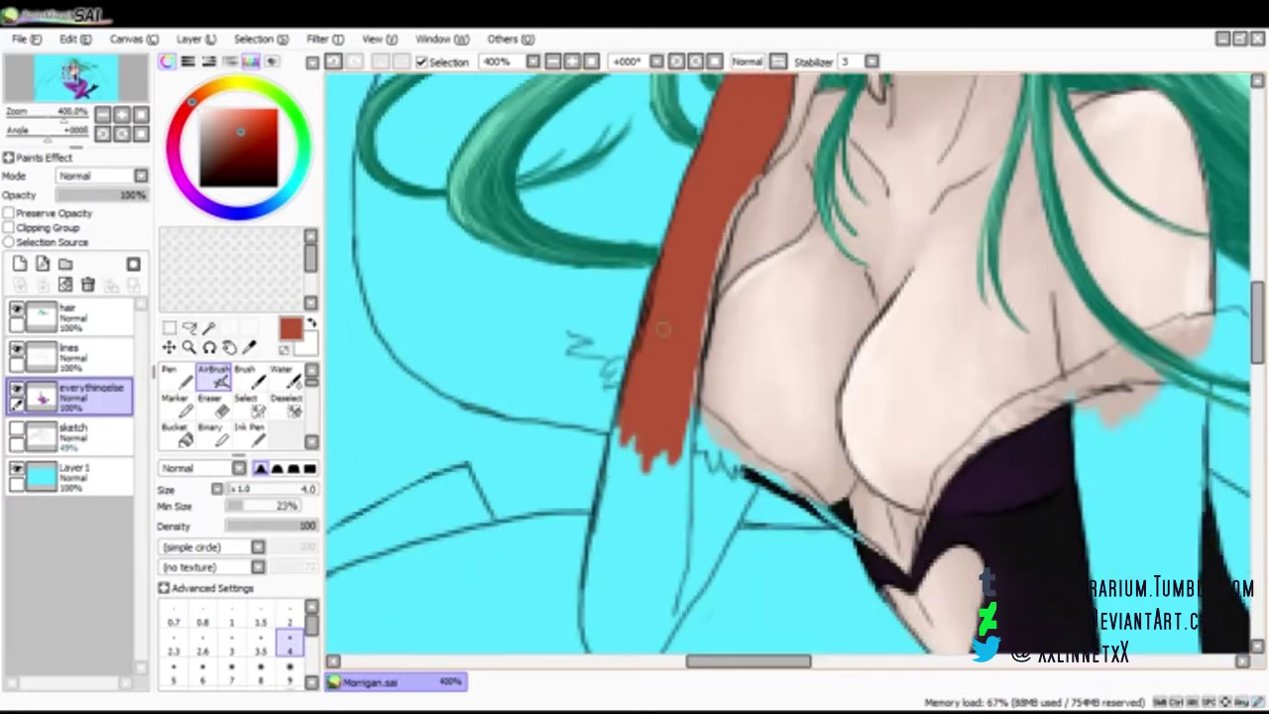
# Fill the raised glove's elbow and upper section up to the fur trim, using AirBrush sizes 1.5 and 2.6 for the edges
pyautogui.moveTo(626, 417); pyautogui.dragTo(593, 580)
pyautogui.moveTo(650, 461); pyautogui.dragTo(684, 563)
pyautogui.moveTo(697, 434)
pyautogui.mouseDown()
pyautogui.moveTo(687, 483)
pyautogui.moveTo(599, 609)
pyautogui.moveTo(674, 620)
pyautogui.moveTo(729, 500)
pyautogui.moveTo(732, 448)
pyautogui.moveTo(741, 531)
pyautogui.mouseUp()
pyautogui.click(289, 615)
pyautogui.click(261, 615)
pyautogui.moveTo(735, 468); pyautogui.dragTo(754, 494)
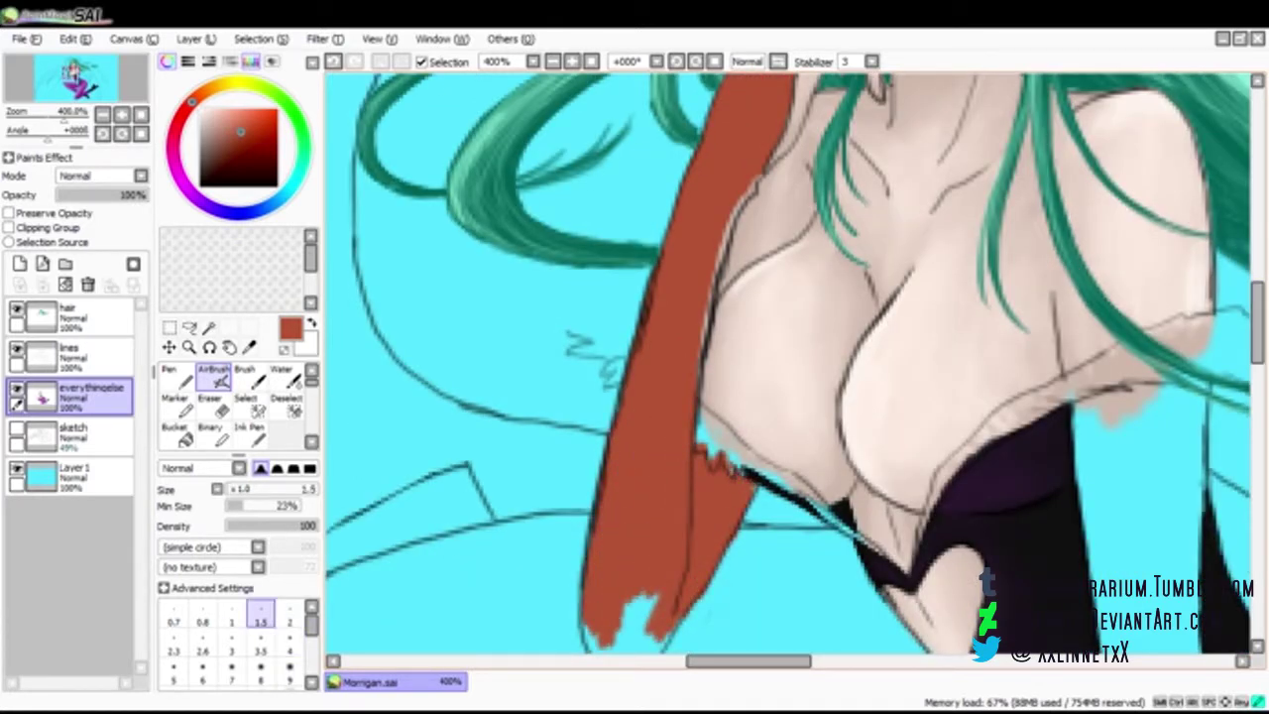
pyautogui.moveTo(1257, 322); pyautogui.dragTo(1257, 344)
pyautogui.click(202, 643)
pyautogui.moveTo(642, 456)
pyautogui.mouseDown()
pyautogui.moveTo(604, 536)
pyautogui.moveTo(625, 538)
pyautogui.moveTo(611, 459)
pyautogui.mouseUp()
pyautogui.press('e')
pyautogui.click(214, 376)
# Fill the upper part of the straight arm's glove in reddish orange with the AirBrush at sizes 3 and 8
pyautogui.moveTo(748, 662); pyautogui.dragTo(806, 661)
pyautogui.click(231, 642)
pyautogui.moveTo(657, 254)
pyautogui.mouseDown()
pyautogui.moveTo(659, 315)
pyautogui.moveTo(744, 282)
pyautogui.moveTo(776, 347)
pyautogui.mouseUp()
pyautogui.moveTo(722, 298); pyautogui.dragTo(775, 342)
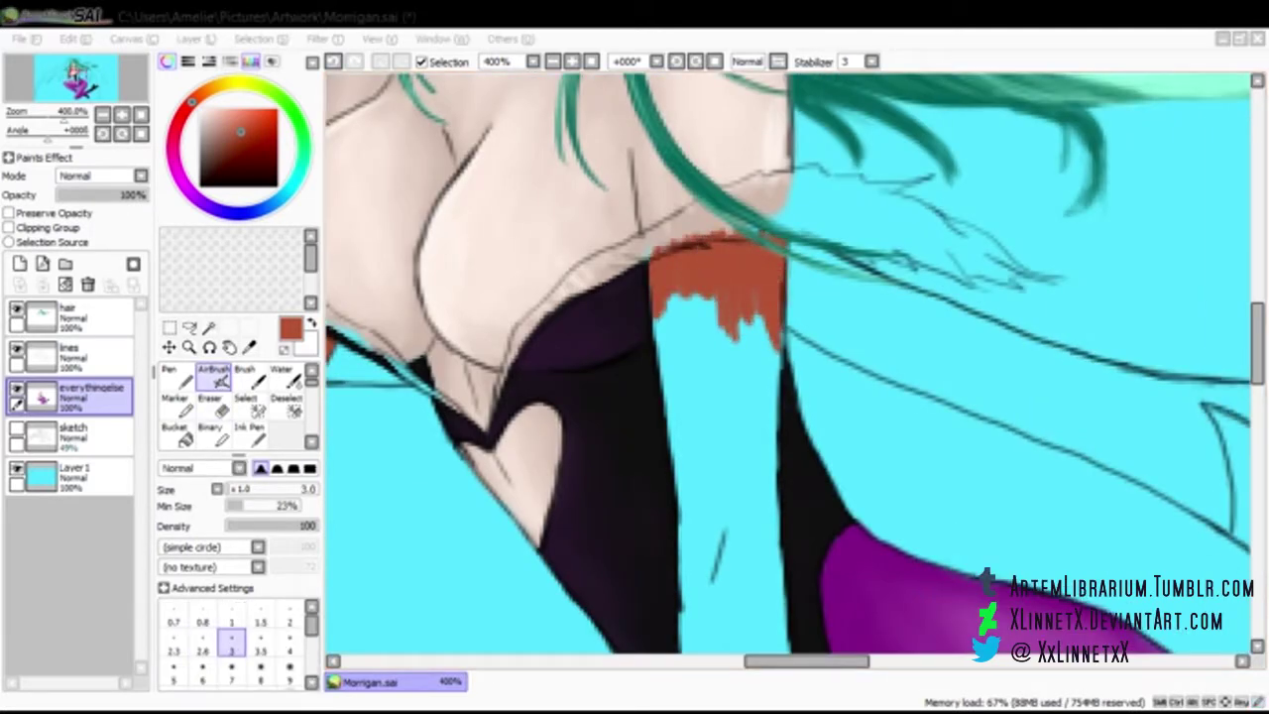
pyautogui.click(260, 671)
pyautogui.moveTo(738, 298)
pyautogui.mouseDown()
pyautogui.moveTo(753, 386)
pyautogui.moveTo(713, 476)
pyautogui.moveTo(678, 353)
pyautogui.moveTo(680, 474)
pyautogui.mouseUp()
pyautogui.moveTo(770, 461); pyautogui.dragTo(739, 585)
# Fill the rest of the straight arm's glove down to the wrist at size 5 and tidy its edges with the AirBrush at size 2.6
pyautogui.moveTo(1258, 343); pyautogui.dragTo(1258, 389)
pyautogui.moveTo(758, 163)
pyautogui.mouseDown()
pyautogui.moveTo(739, 585)
pyautogui.moveTo(770, 385)
pyautogui.mouseUp()
pyautogui.moveTo(1257, 388); pyautogui.dragTo(1258, 416)
pyautogui.click(173, 671)
pyautogui.moveTo(700, 317)
pyautogui.mouseDown()
pyautogui.moveTo(731, 444)
pyautogui.moveTo(771, 499)
pyautogui.moveTo(764, 551)
pyautogui.mouseUp()
pyautogui.click(202, 642)
pyautogui.moveTo(757, 555)
pyautogui.mouseDown()
pyautogui.moveTo(765, 577)
pyautogui.moveTo(800, 497)
pyautogui.moveTo(789, 409)
pyautogui.moveTo(738, 476)
pyautogui.moveTo(687, 217)
pyautogui.moveTo(684, 121)
pyautogui.mouseUp()
pyautogui.scroll(3, 806, 508)
pyautogui.moveTo(789, 590)
pyautogui.mouseDown()
pyautogui.moveTo(788, 446)
pyautogui.moveTo(685, 417)
pyautogui.moveTo(671, 171)
pyautogui.mouseUp()
pyautogui.moveTo(778, 386); pyautogui.dragTo(775, 230)
pyautogui.scroll(3, 776, 230)
pyautogui.moveTo(670, 422); pyautogui.dragTo(659, 297)
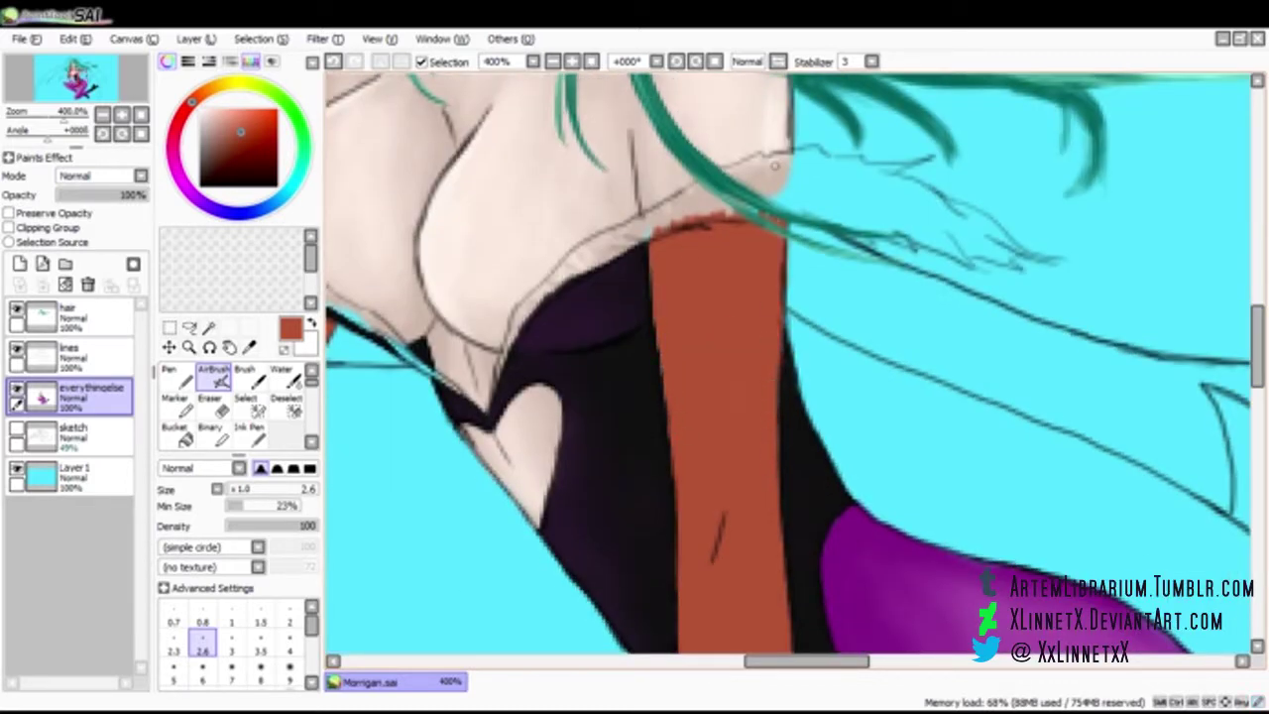
# Tidy the inner edge of the raised arm's glove with the same reddish orange at size 2.6
pyautogui.scroll(-5, 794, 392)
pyautogui.scroll(5, 808, 337)
pyautogui.moveTo(582, 249); pyautogui.dragTo(527, 454)
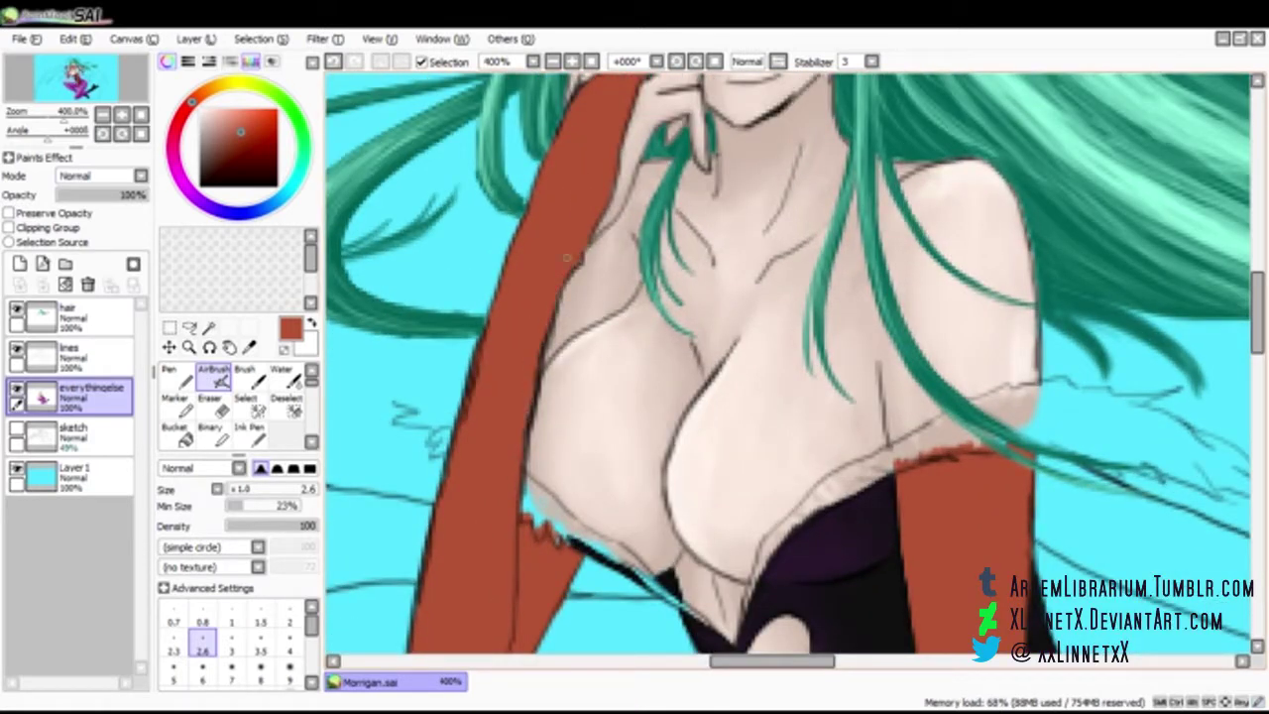
# Choose a light salmon pink and streak highlights along the raised glove's forearm with the AirBrush at size 3.5, density 47
pyautogui.click(226, 117)
pyautogui.click(269, 525)
pyautogui.click(554, 61)
pyautogui.click(261, 643)
pyautogui.moveTo(677, 136)
pyautogui.mouseDown()
pyautogui.moveTo(640, 173)
pyautogui.moveTo(582, 298)
pyautogui.moveTo(517, 595)
pyautogui.mouseUp()
pyautogui.moveTo(531, 466); pyautogui.dragTo(524, 508)
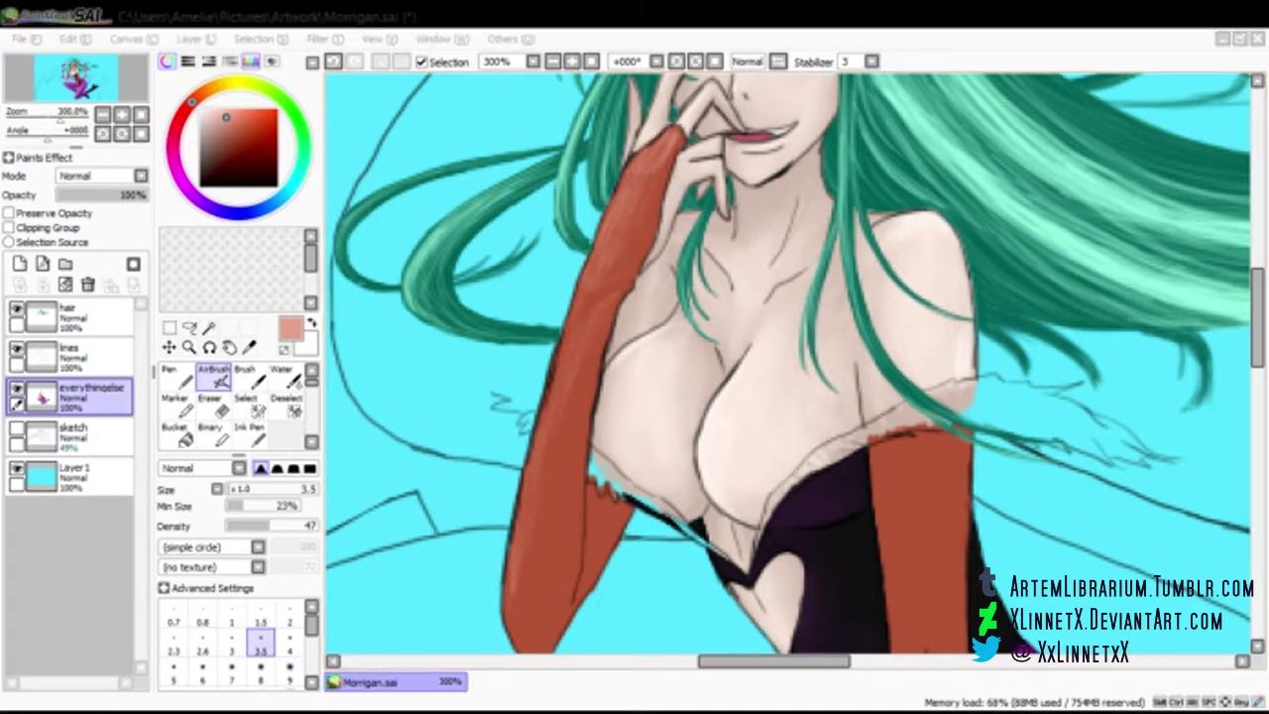
pyautogui.moveTo(588, 299)
pyautogui.mouseDown()
pyautogui.moveTo(551, 422)
pyautogui.moveTo(519, 629)
pyautogui.mouseUp()
# Add salmon highlights around the raised glove's elbow and up its forearm
pyautogui.scroll(-2, 518, 626)
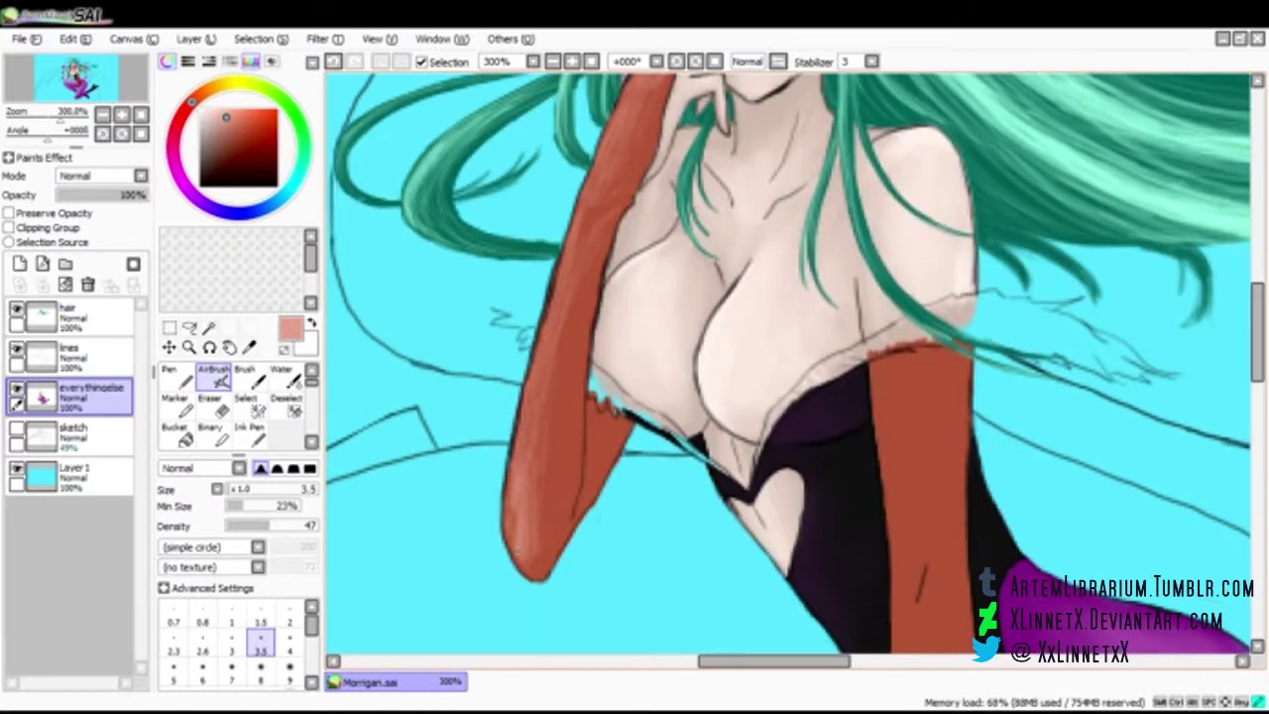
pyautogui.moveTo(570, 364)
pyautogui.mouseDown()
pyautogui.moveTo(550, 486)
pyautogui.moveTo(566, 543)
pyautogui.mouseUp()
pyautogui.moveTo(530, 568); pyautogui.dragTo(533, 525)
pyautogui.moveTo(558, 383); pyautogui.dragTo(532, 567)
pyautogui.moveTo(589, 208); pyautogui.dragTo(576, 243)
# Brush salmon highlights onto the raised glove's upper section and around the straight glove's elbow crease
pyautogui.moveTo(773, 661); pyautogui.dragTo(819, 662)
pyautogui.moveTo(616, 370); pyautogui.dragTo(629, 480)
pyautogui.moveTo(650, 566)
pyautogui.mouseDown()
pyautogui.moveTo(631, 643)
pyautogui.moveTo(628, 572)
pyautogui.mouseUp()
pyautogui.scroll(-1, 627, 572)
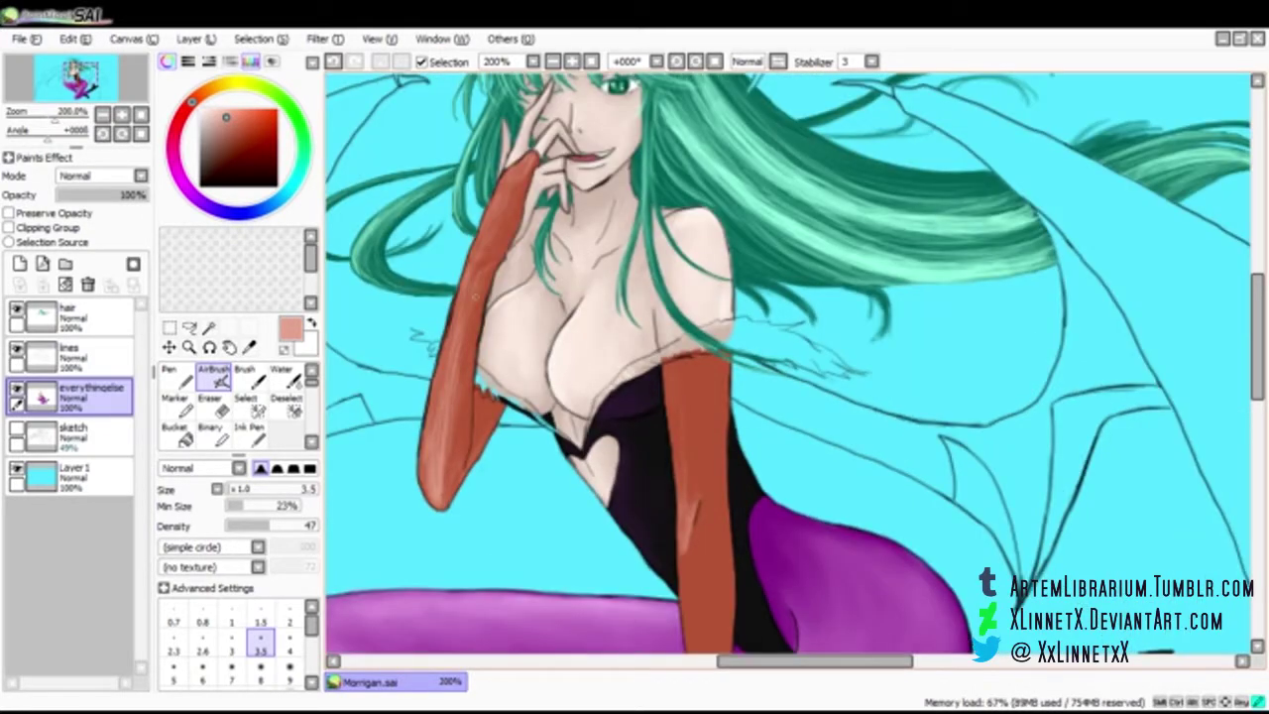
pyautogui.moveTo(684, 533); pyautogui.dragTo(685, 636)
pyautogui.moveTo(697, 561); pyautogui.dragTo(699, 492)
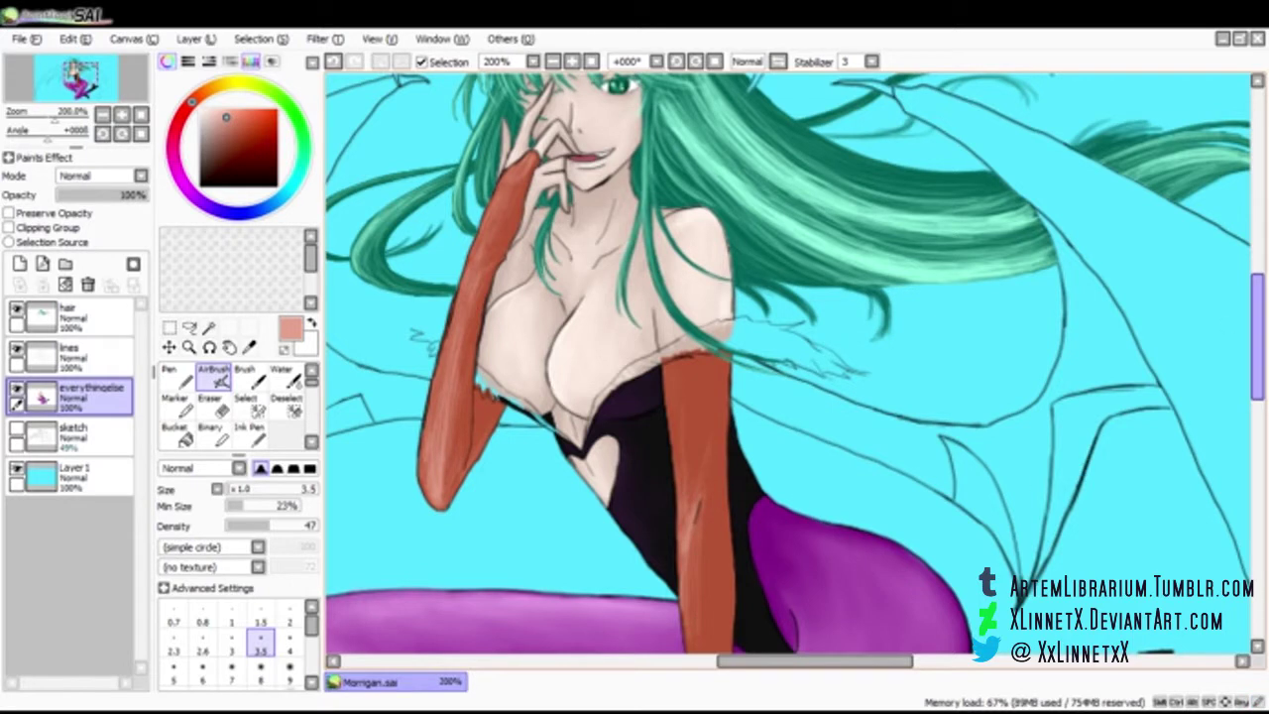
# Streak salmon highlights along the straight glove from its upper edge down the forearm to the wrist
pyautogui.scroll(-5, 699, 495)
pyautogui.moveTo(690, 392)
pyautogui.mouseDown()
pyautogui.moveTo(714, 528)
pyautogui.moveTo(709, 458)
pyautogui.moveTo(689, 417)
pyautogui.mouseUp()
pyautogui.moveTo(713, 477)
pyautogui.mouseDown()
pyautogui.moveTo(697, 379)
pyautogui.moveTo(714, 483)
pyautogui.mouseUp()
pyautogui.moveTo(677, 204); pyautogui.dragTo(688, 353)
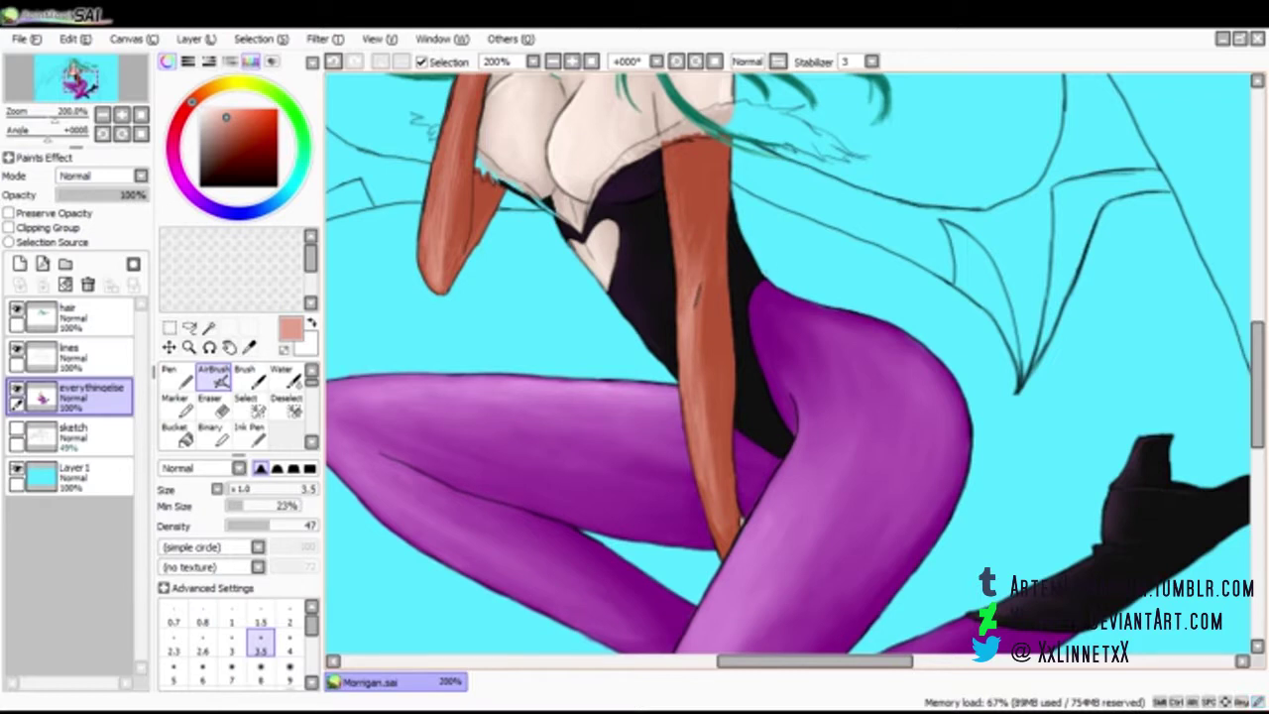
pyautogui.moveTo(721, 234)
pyautogui.mouseDown()
pyautogui.moveTo(716, 149)
pyautogui.moveTo(720, 224)
pyautogui.mouseUp()
pyautogui.moveTo(720, 224)
pyautogui.mouseDown()
pyautogui.moveTo(722, 137)
pyautogui.moveTo(714, 171)
pyautogui.mouseUp()
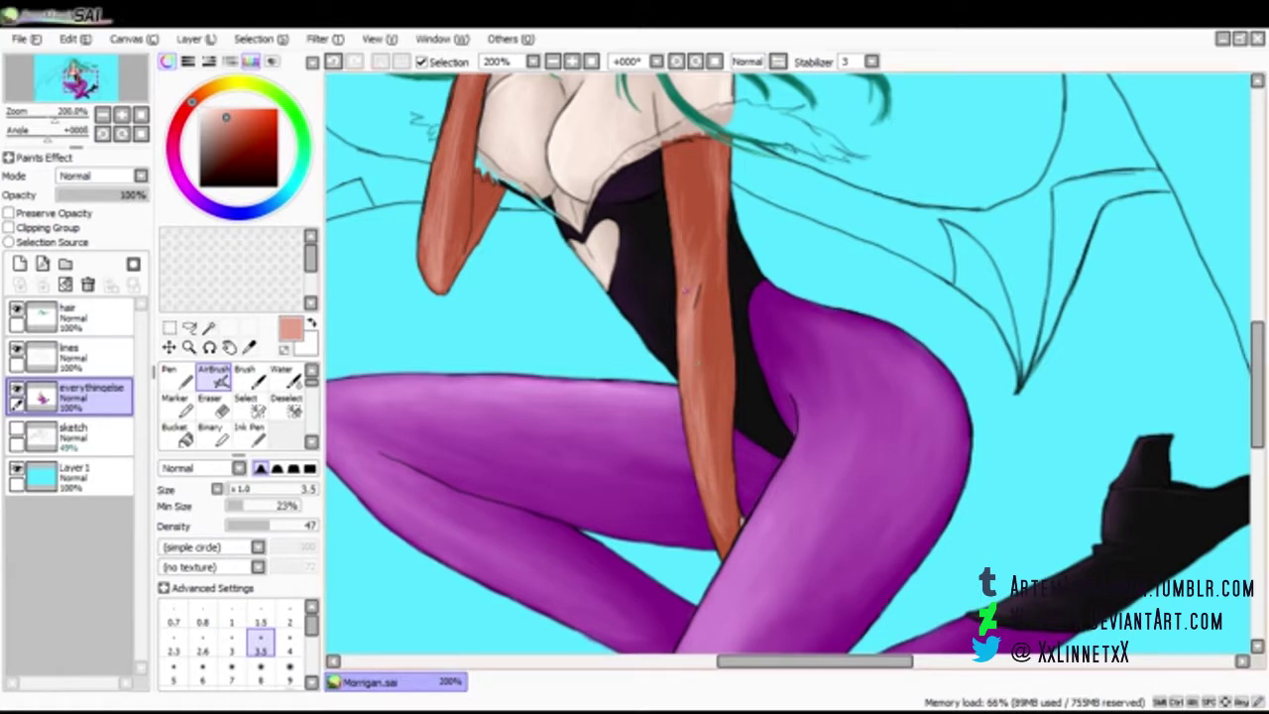
pyautogui.moveTo(702, 198); pyautogui.dragTo(714, 240)
pyautogui.moveTo(693, 381); pyautogui.dragTo(716, 475)
pyautogui.moveTo(702, 333); pyautogui.dragTo(724, 508)
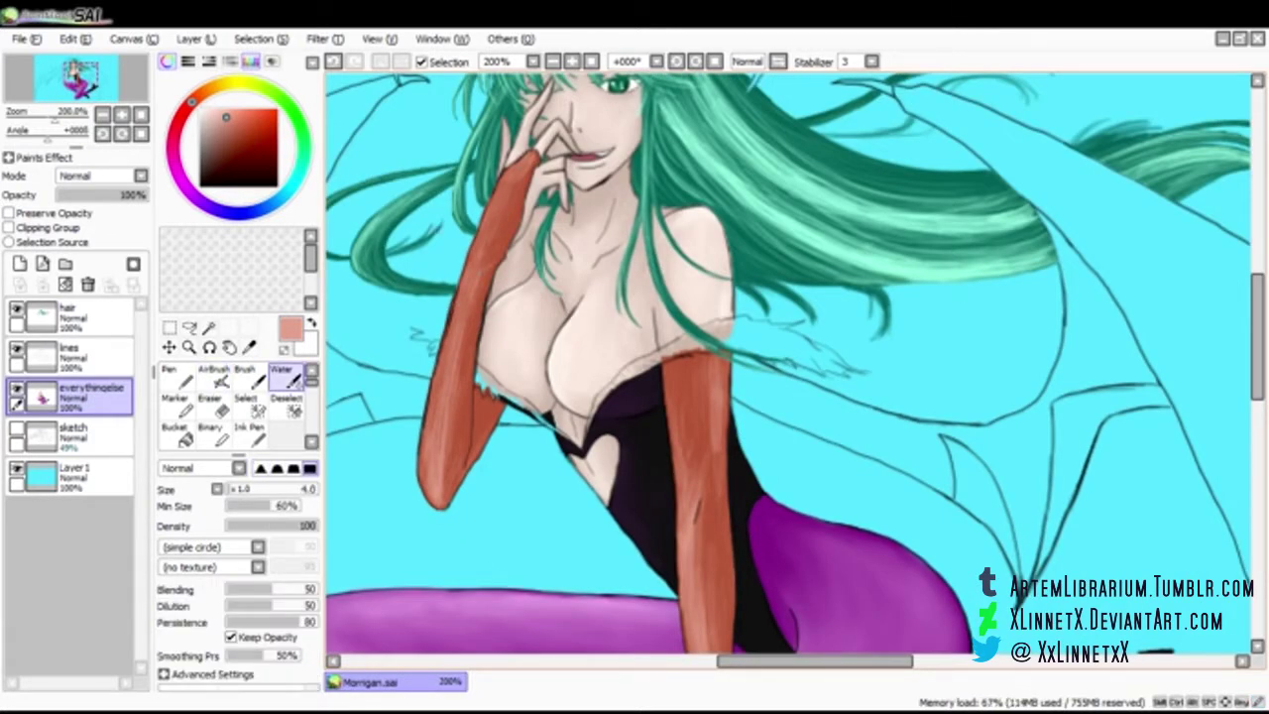
# Blend the highlights on both gloves smoothly with the Water tool at size 4, density 100
pyautogui.moveTo(470, 254); pyautogui.dragTo(460, 289)
pyautogui.moveTo(462, 373); pyautogui.dragTo(477, 303)
pyautogui.scroll(-5, 693, 426)
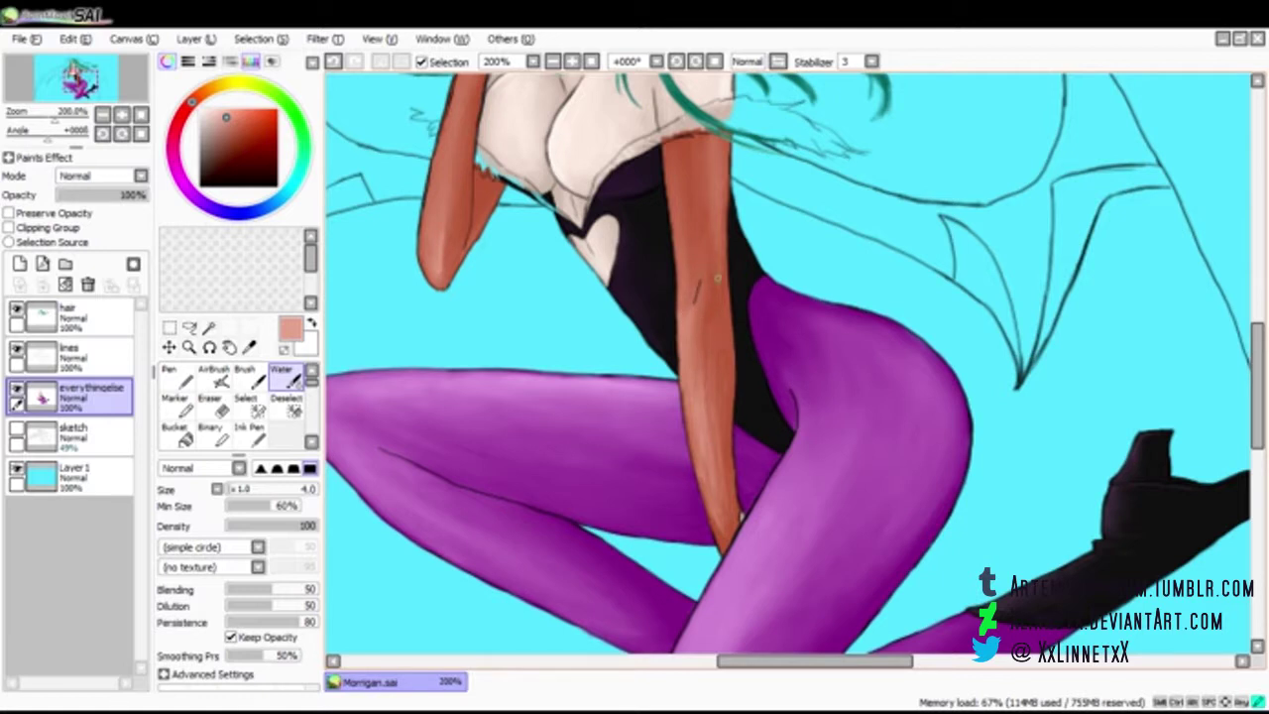
pyautogui.moveTo(724, 534); pyautogui.dragTo(726, 500)
pyautogui.hotkey('alt', 'Tab')
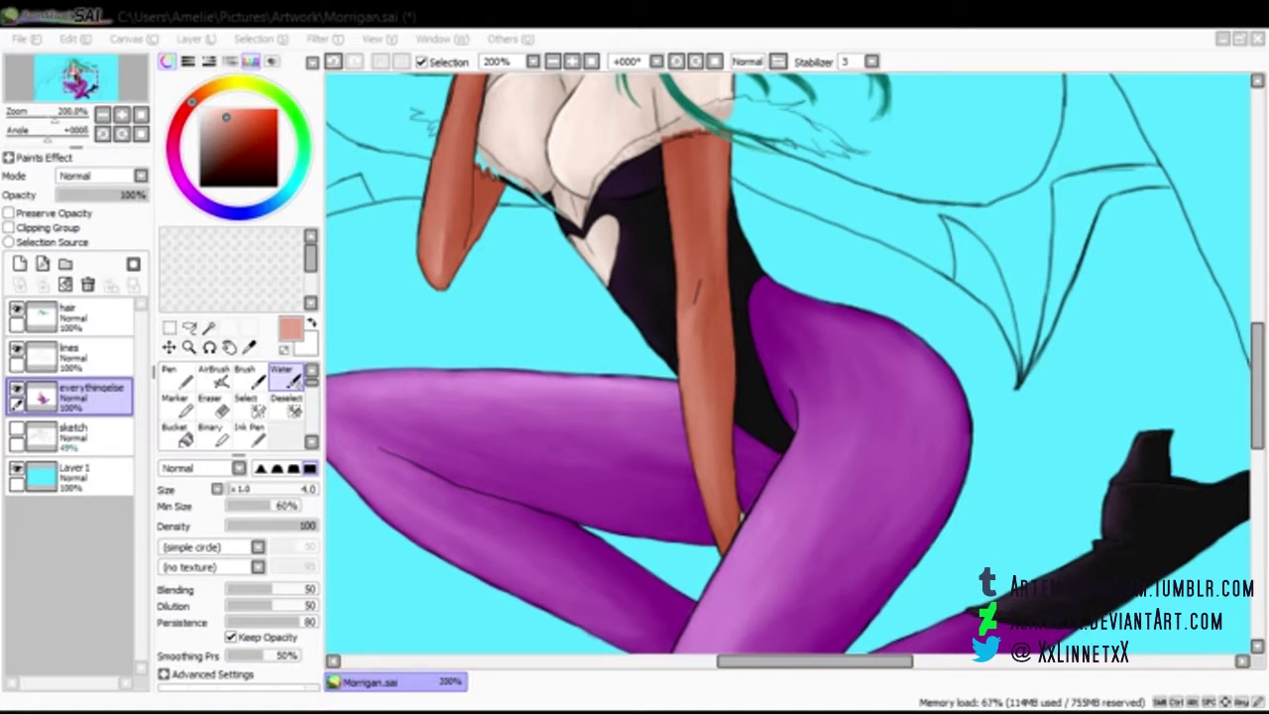
pyautogui.hotkey('alt', 'Tab')
# Choose a light grey and fill the fur trim along the neckline and the tuft outside the raised arm with the AirBrush at size 1, density 100
pyautogui.scroll(5, 788, 364)
pyautogui.click(200, 121)
pyautogui.scroll(2, 403, 362)
pyautogui.click(213, 376)
pyautogui.click(173, 643)
pyautogui.click(261, 615)
pyautogui.moveTo(769, 526)
pyautogui.mouseDown()
pyautogui.moveTo(781, 485)
pyautogui.moveTo(821, 434)
pyautogui.moveTo(899, 372)
pyautogui.mouseUp()
pyautogui.hotkey('ctrl', 'z')
pyautogui.hotkey('ctrl', 'z')
pyautogui.click(232, 615)
pyautogui.moveTo(768, 537)
pyautogui.mouseDown()
pyautogui.moveTo(836, 423)
pyautogui.moveTo(928, 351)
pyautogui.moveTo(720, 519)
pyautogui.moveTo(656, 466)
pyautogui.moveTo(598, 438)
pyautogui.moveTo(587, 446)
pyautogui.moveTo(573, 404)
pyautogui.moveTo(565, 442)
pyautogui.moveTo(551, 397)
pyautogui.mouseUp()
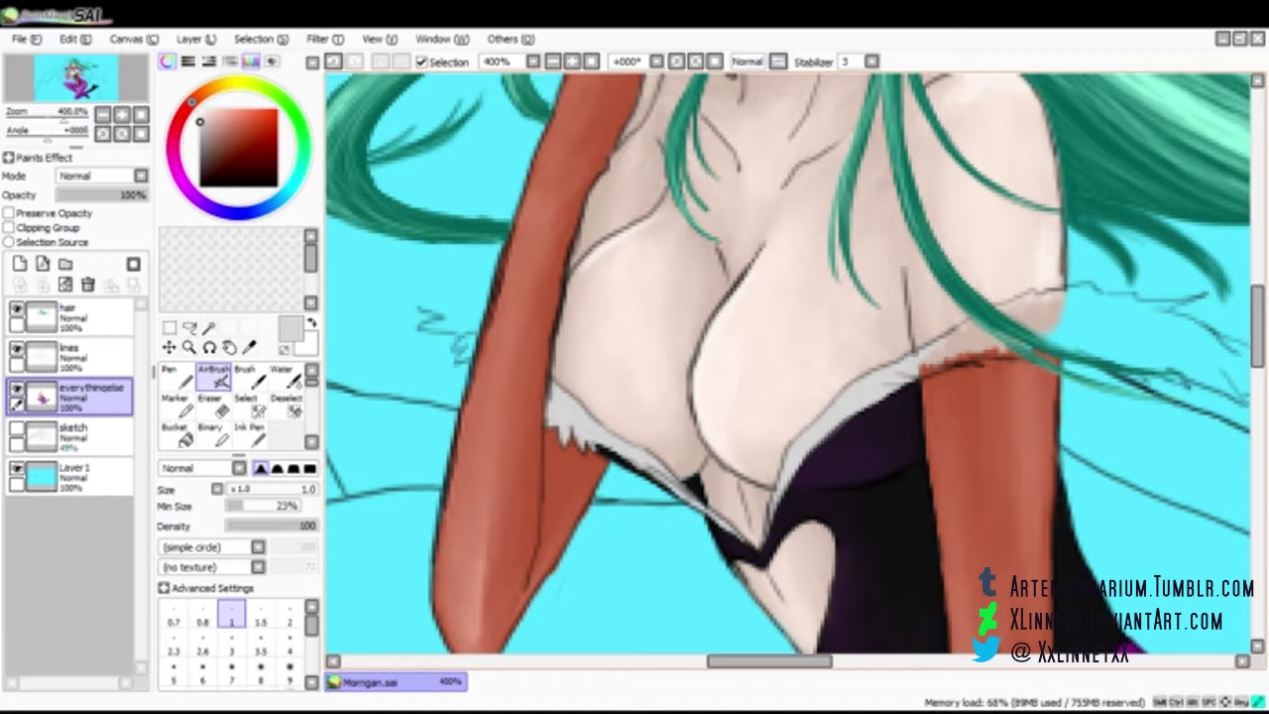
pyautogui.moveTo(423, 303); pyautogui.dragTo(468, 309)
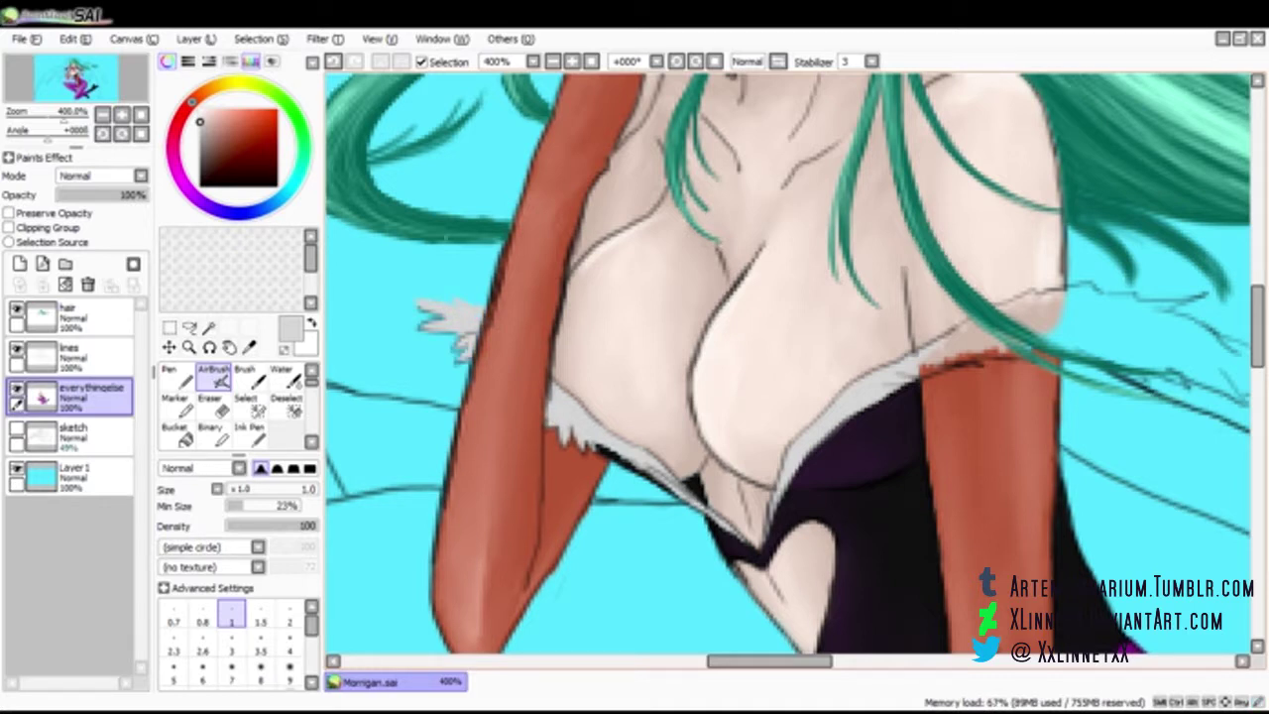
# Fill the fur trim across the shoulder and its tail beyond the arm with light grey, enlarging the AirBrush to size 4
pyautogui.moveTo(770, 661); pyautogui.dragTo(814, 661)
pyautogui.moveTo(595, 370)
pyautogui.mouseDown()
pyautogui.moveTo(650, 360)
pyautogui.moveTo(640, 331)
pyautogui.moveTo(760, 351)
pyautogui.mouseUp()
pyautogui.moveTo(704, 301); pyautogui.dragTo(918, 369)
pyautogui.press(']')
pyautogui.press(']')
pyautogui.press(']')
pyautogui.press(']')
pyautogui.press(']')
pyautogui.press(']')
pyautogui.press(']')
pyautogui.moveTo(878, 331); pyautogui.dragTo(777, 315)
pyautogui.moveTo(899, 371); pyautogui.dragTo(952, 376)
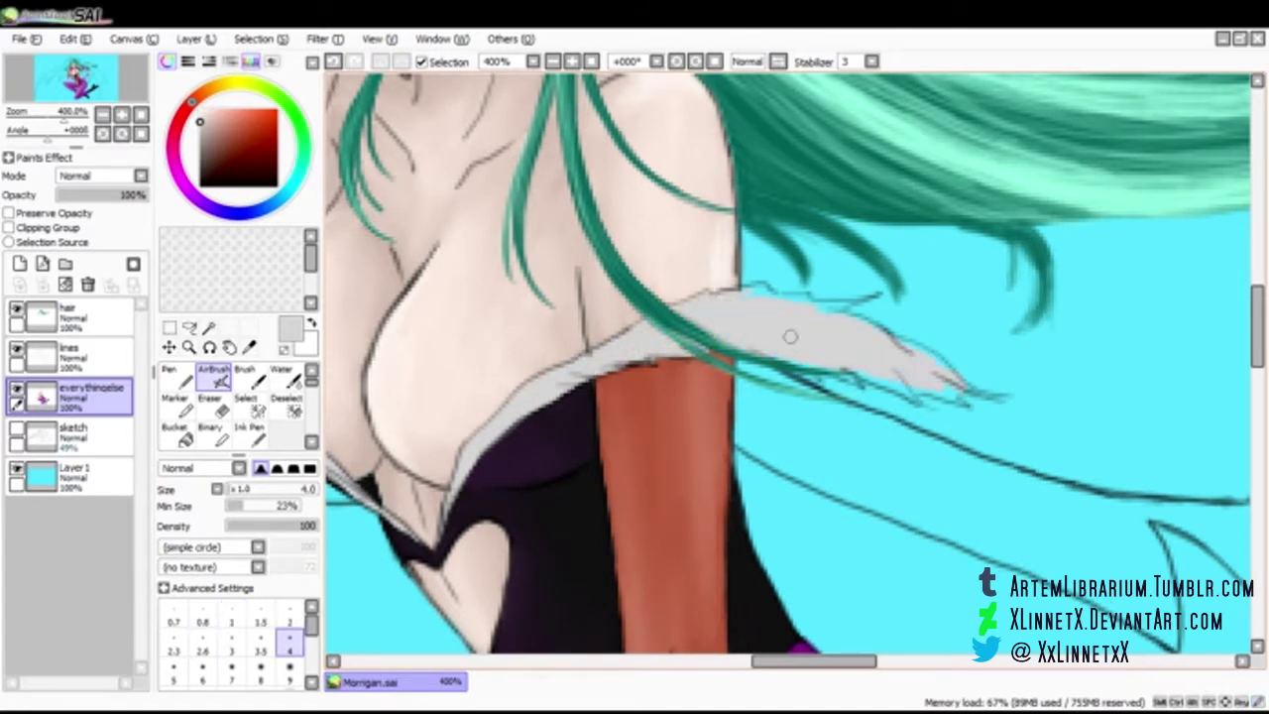
# Fill in the shoulder fur's jagged edges and pointed tip with light grey at AirBrush sizes from 0.8 to 2
pyautogui.press('[')
pyautogui.press('[')
pyautogui.press('[')
pyautogui.press('[')
pyautogui.press('[')
pyautogui.press('[')
pyautogui.press('[')
pyautogui.press('[')
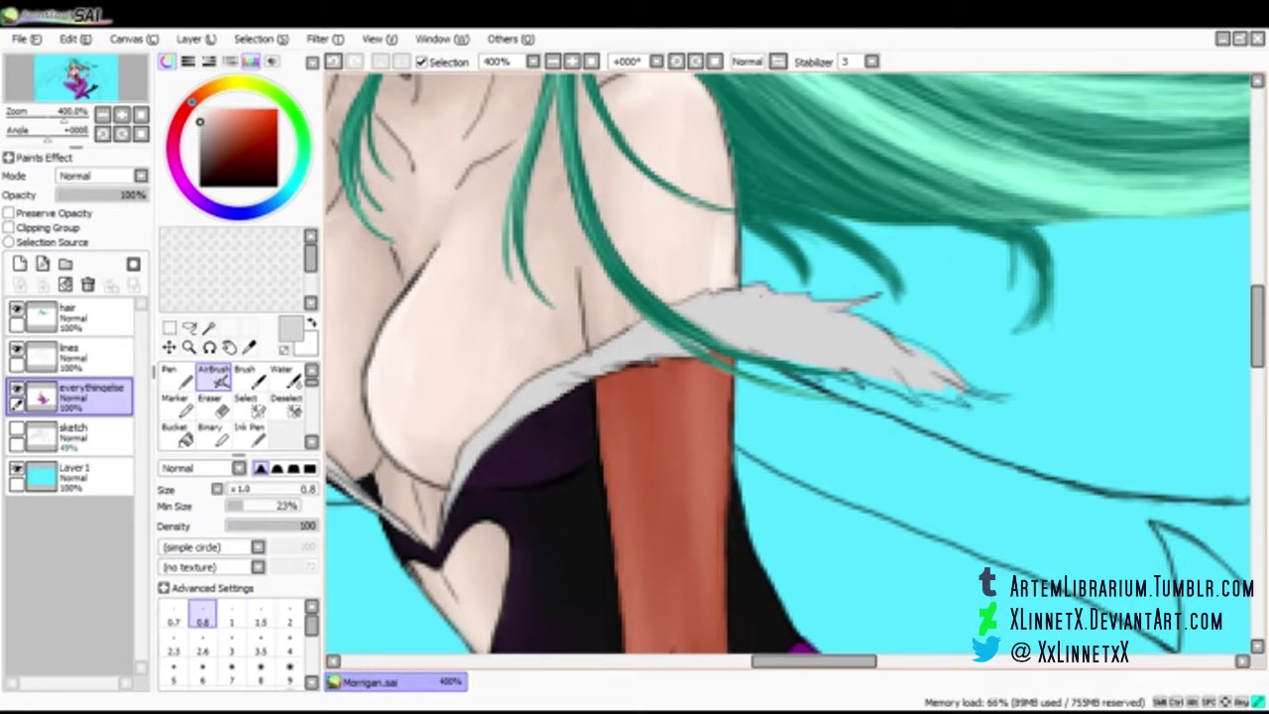
pyautogui.press(']')
pyautogui.press(']')
pyautogui.press(']')
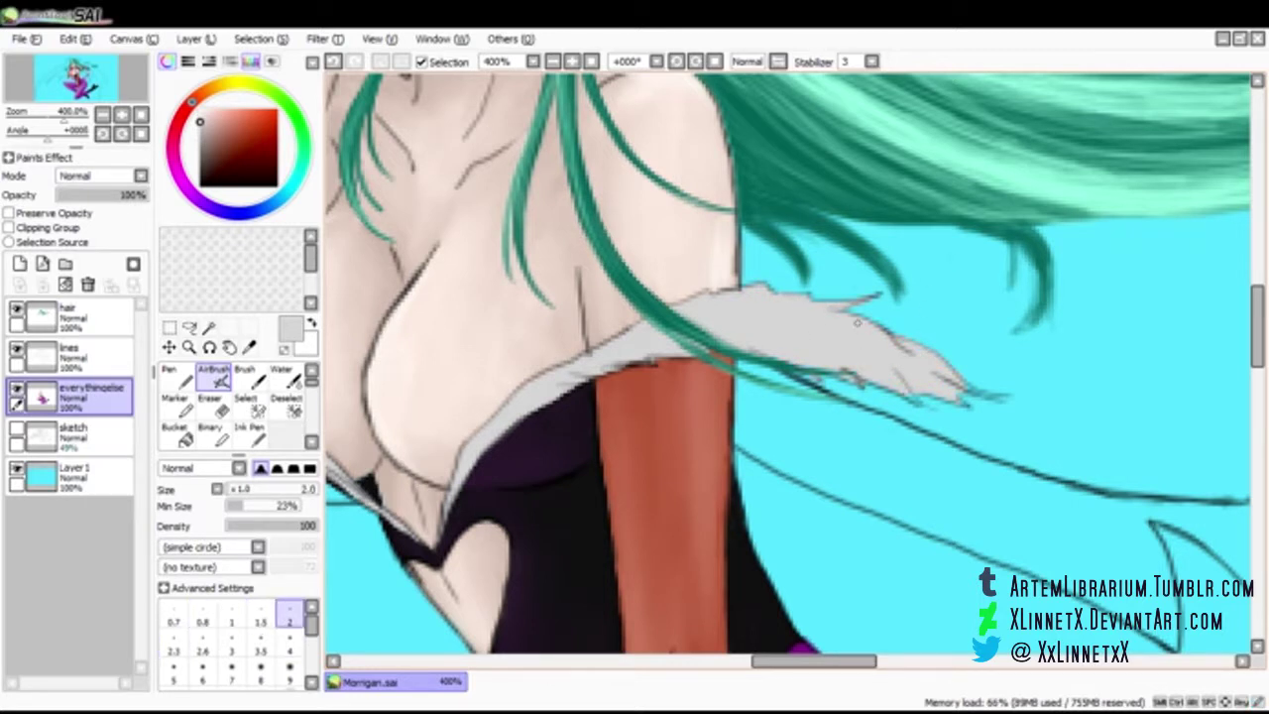
pyautogui.press('[')
pyautogui.press('[')
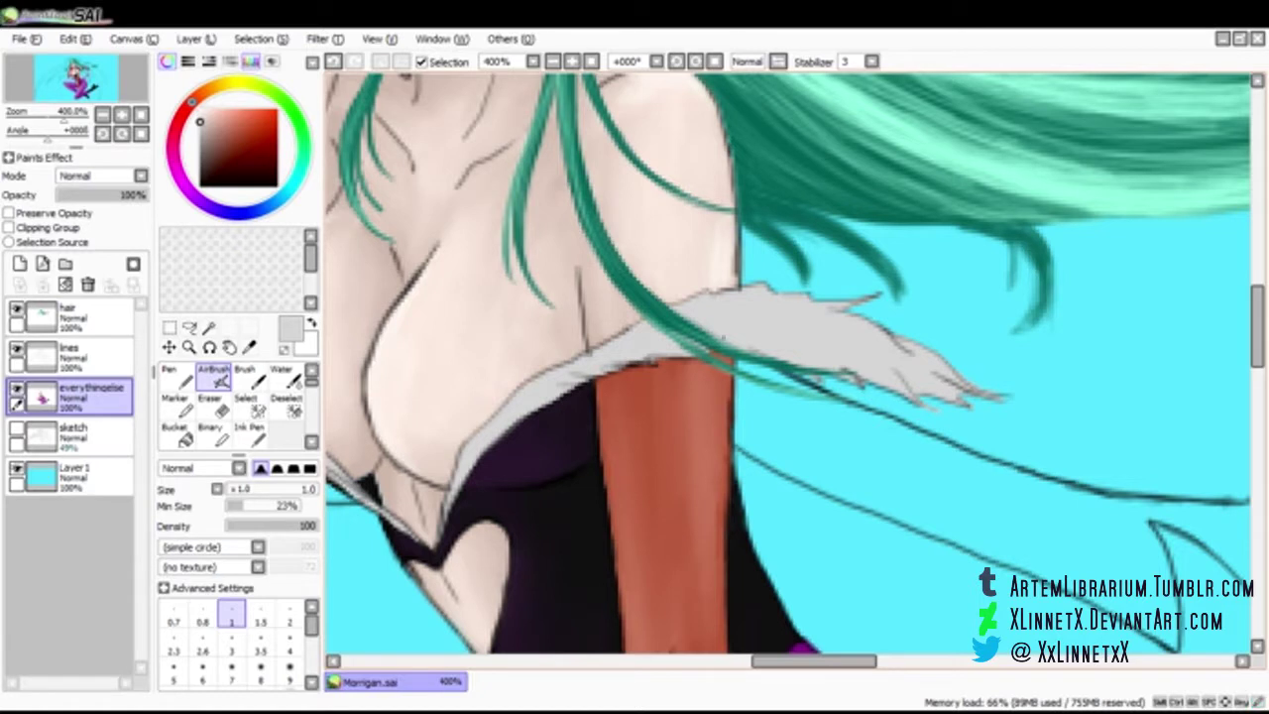
# Choose a near-white and streak highlights onto the left neckline fur and the tuft outside the raised arm at size 2.3, density 49
pyautogui.moveTo(814, 661); pyautogui.dragTo(781, 661)
pyautogui.click(199, 111)
pyautogui.click(271, 526)
pyautogui.press(']')
pyautogui.press(']')
pyautogui.press(']')
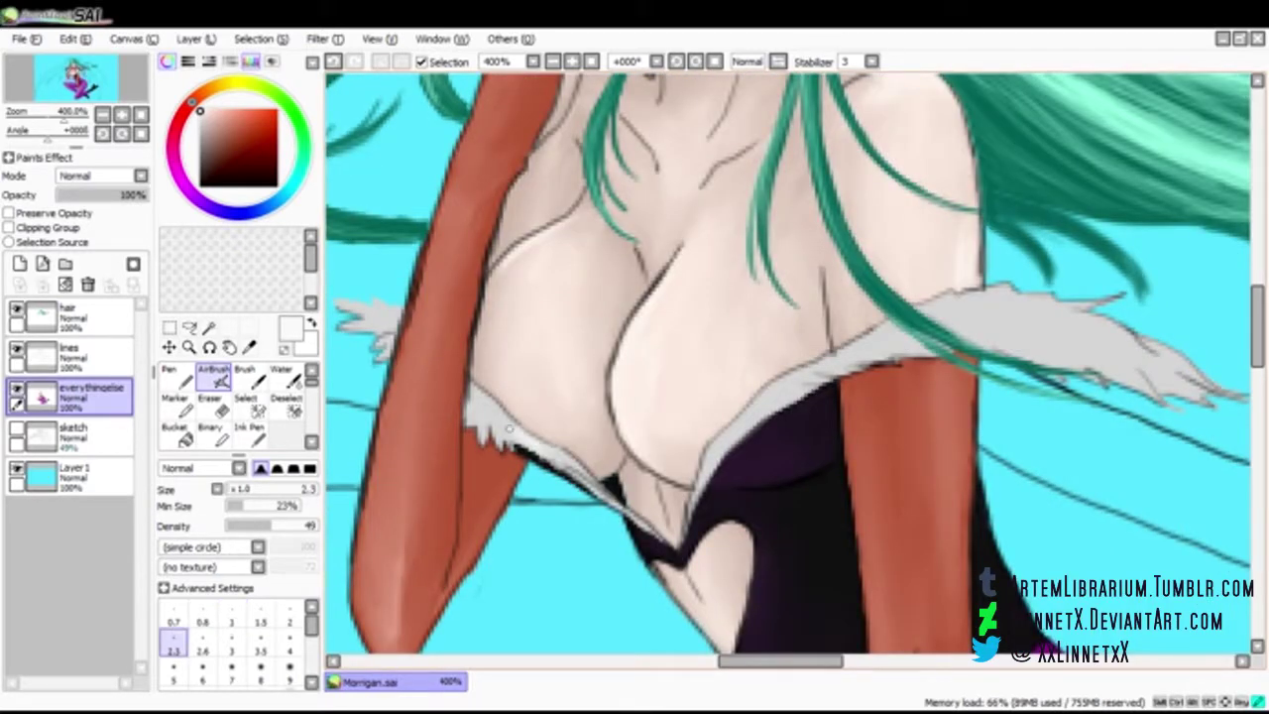
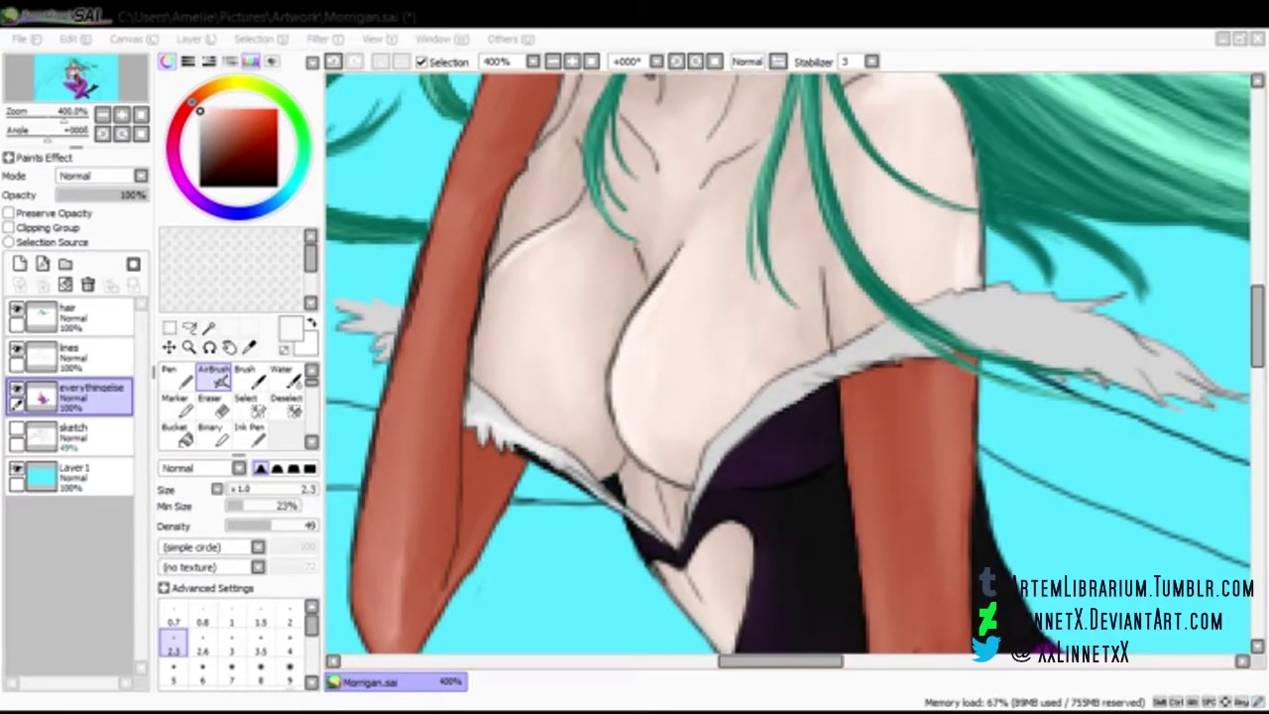
pyautogui.moveTo(387, 325); pyautogui.dragTo(349, 311)
pyautogui.moveTo(393, 314); pyautogui.dragTo(337, 302)
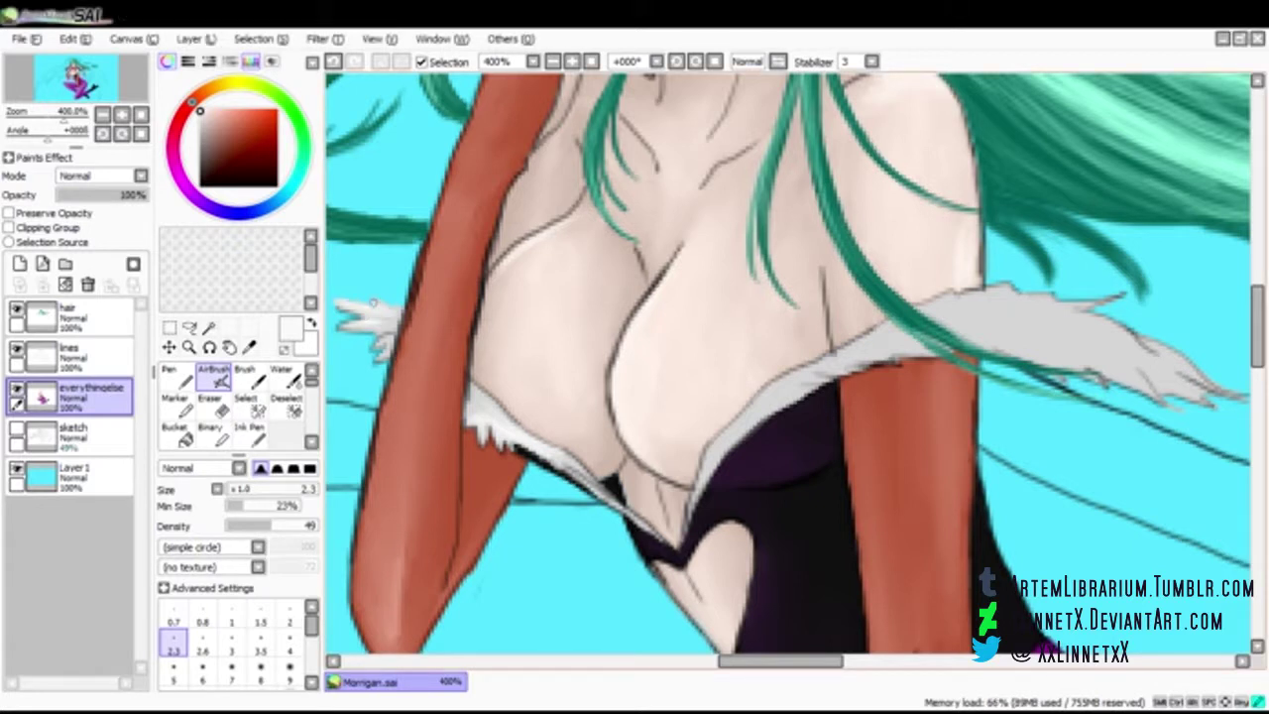
# Streak near-white highlights along the right neckline fur and the shoulder fur, finishing the tip at size 1.5
pyautogui.moveTo(696, 498)
pyautogui.mouseDown()
pyautogui.moveTo(797, 389)
pyautogui.moveTo(885, 351)
pyautogui.moveTo(795, 379)
pyautogui.mouseUp()
pyautogui.moveTo(891, 347); pyautogui.dragTo(930, 343)
pyautogui.moveTo(781, 661); pyautogui.dragTo(817, 662)
pyautogui.moveTo(684, 329)
pyautogui.mouseDown()
pyautogui.moveTo(862, 379)
pyautogui.moveTo(766, 338)
pyautogui.mouseUp()
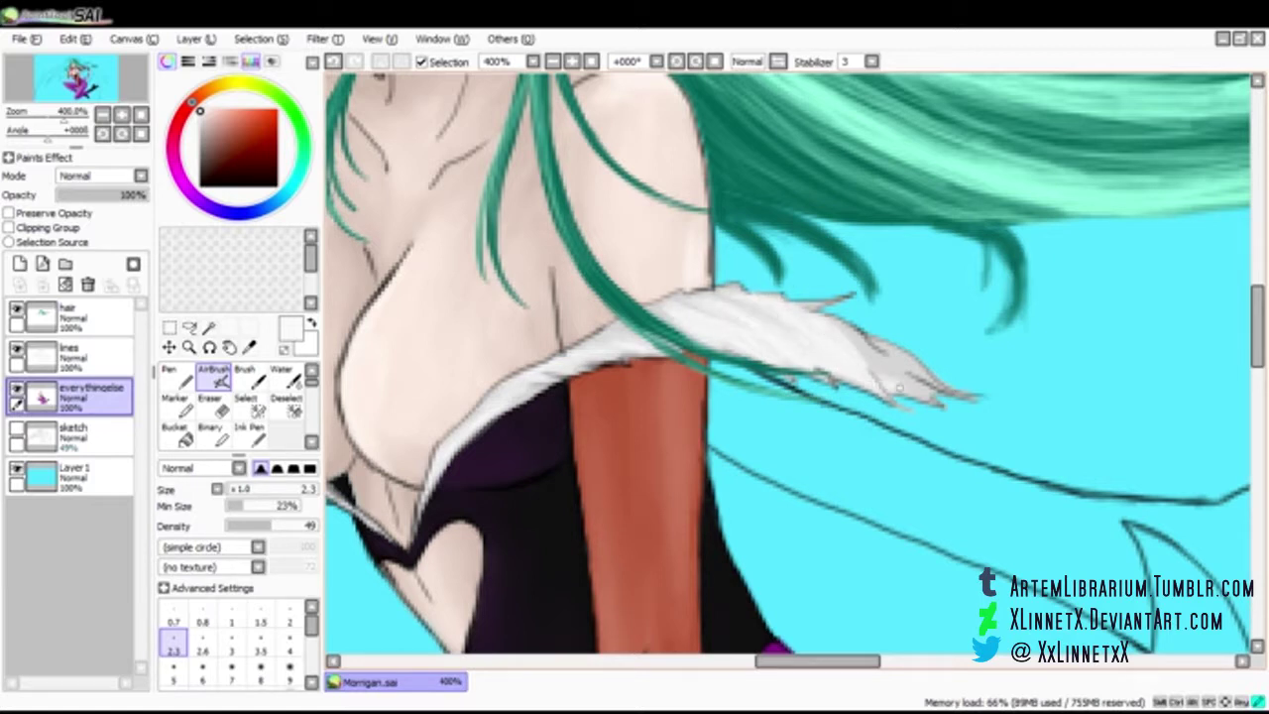
pyautogui.press('[')
pyautogui.press('[')
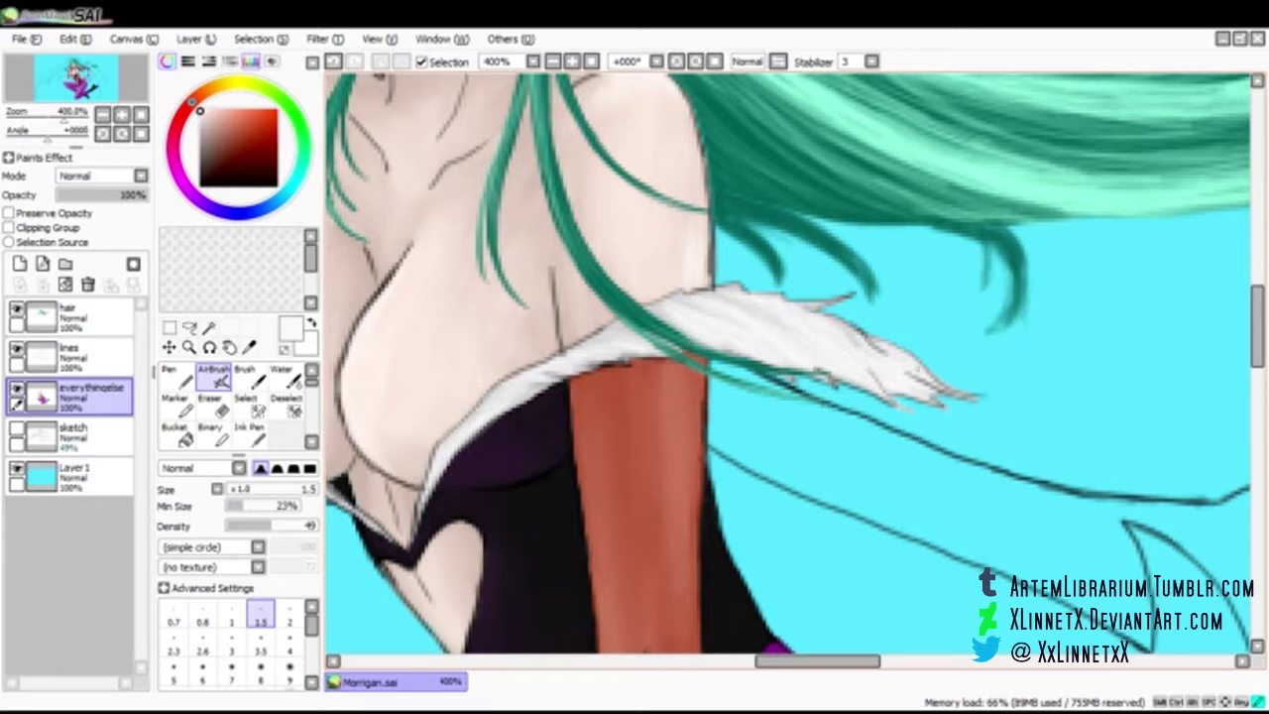
# Choose a dark magenta and fill the inner membranes of the left head wing at density 100
pyautogui.scroll(-2, 749, 447)
pyautogui.moveTo(724, 318); pyautogui.dragTo(874, 557)
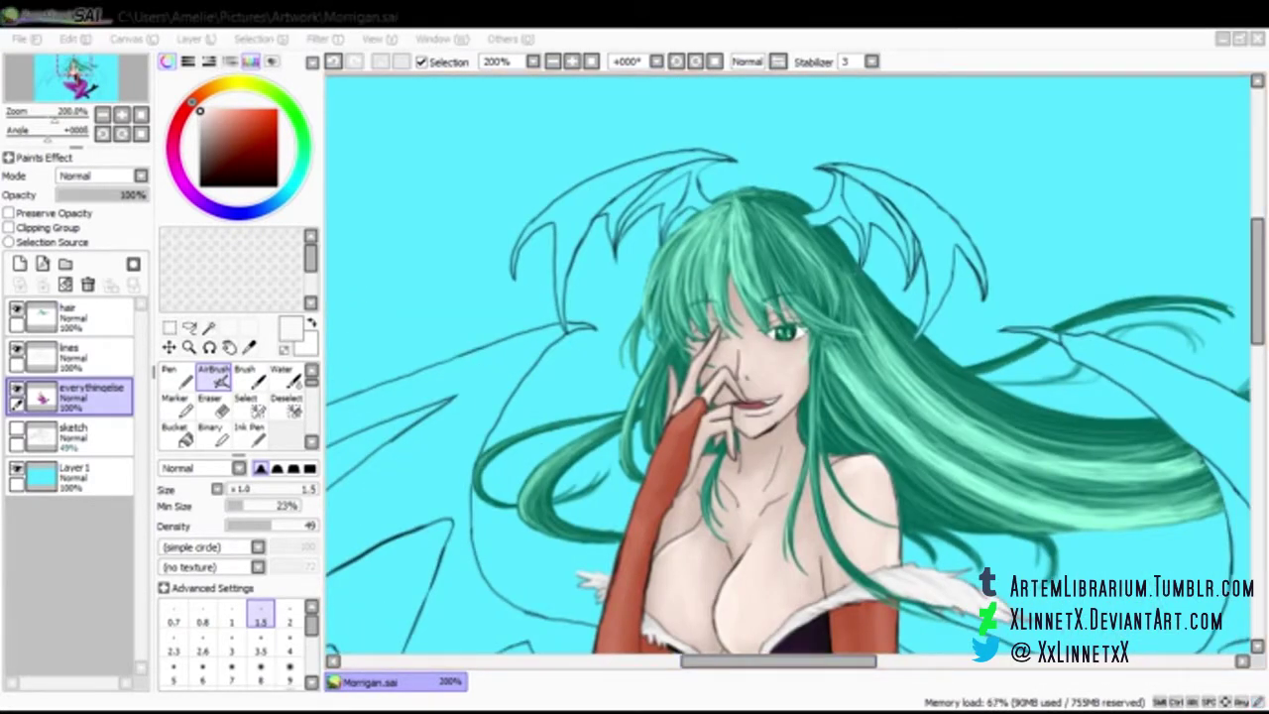
pyautogui.rightClick(813, 636)
pyautogui.scroll(2, 614, 151)
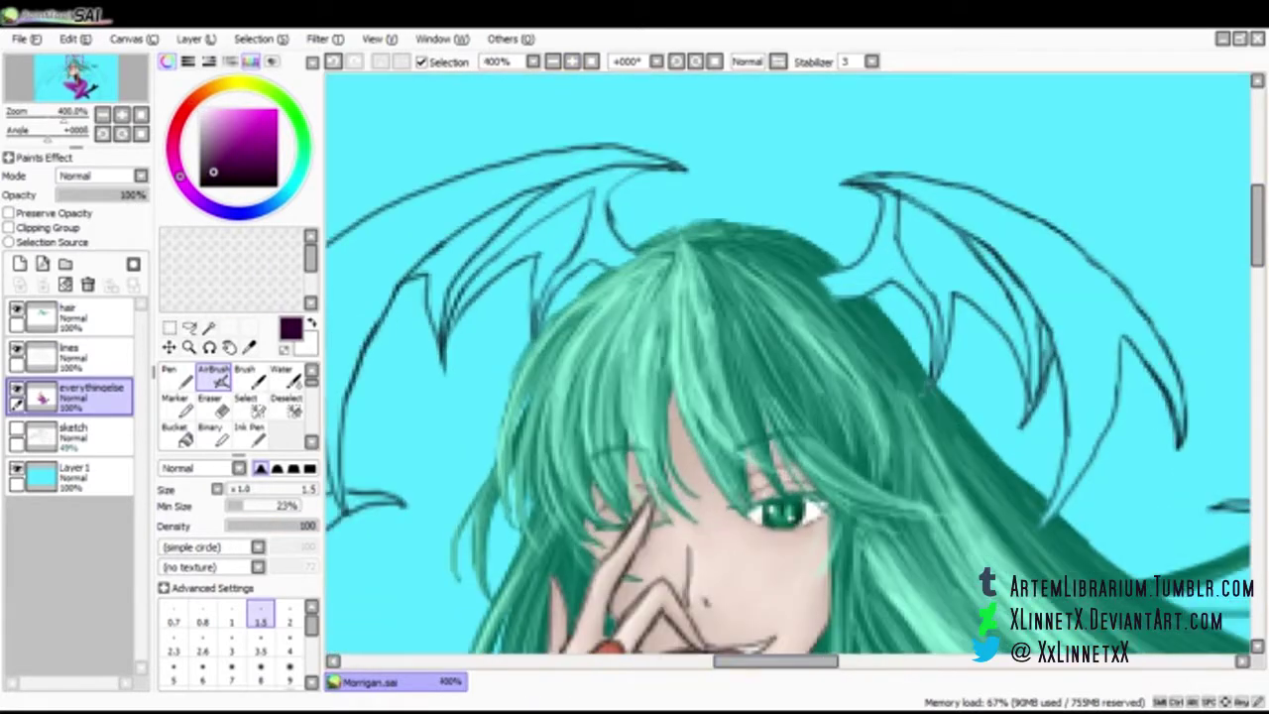
pyautogui.press(']')
pyautogui.moveTo(703, 267)
pyautogui.mouseDown()
pyautogui.moveTo(705, 315)
pyautogui.moveTo(760, 188)
pyautogui.mouseUp()
pyautogui.moveTo(759, 185)
pyautogui.mouseDown()
pyautogui.moveTo(650, 270)
pyautogui.moveTo(608, 337)
pyautogui.mouseUp()
pyautogui.moveTo(615, 325)
pyautogui.mouseDown()
pyautogui.moveTo(718, 234)
pyautogui.moveTo(708, 252)
pyautogui.mouseUp()
pyautogui.moveTo(737, 179)
pyautogui.mouseDown()
pyautogui.moveTo(652, 214)
pyautogui.moveTo(593, 262)
pyautogui.moveTo(604, 302)
pyautogui.mouseUp()
pyautogui.press('e')
pyautogui.press('b')
# Fill the inner membrane of the right head wing with dark magenta at AirBrush size 2.6
pyautogui.moveTo(753, 661); pyautogui.dragTo(812, 661)
pyautogui.moveTo(694, 294); pyautogui.dragTo(686, 365)
pyautogui.press(']')
pyautogui.press(']')
pyautogui.press(']')
pyautogui.moveTo(656, 262); pyautogui.dragTo(765, 335)
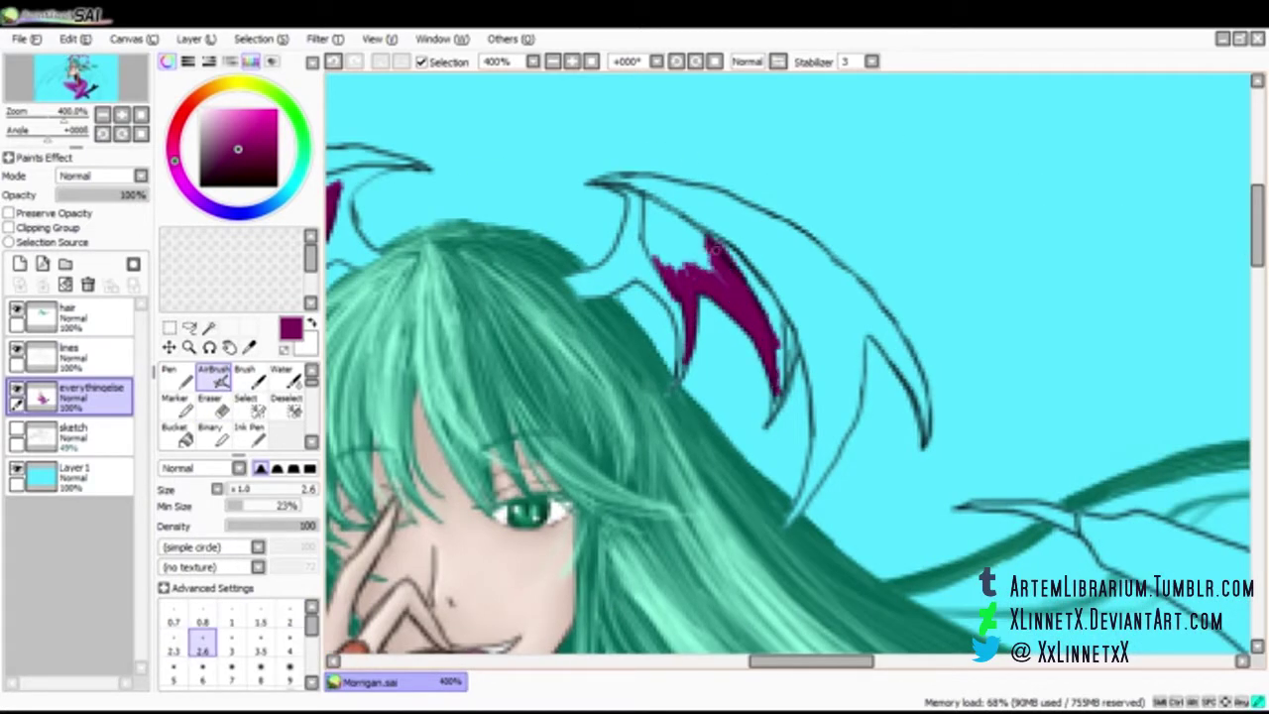
pyautogui.moveTo(744, 289); pyautogui.dragTo(663, 265)
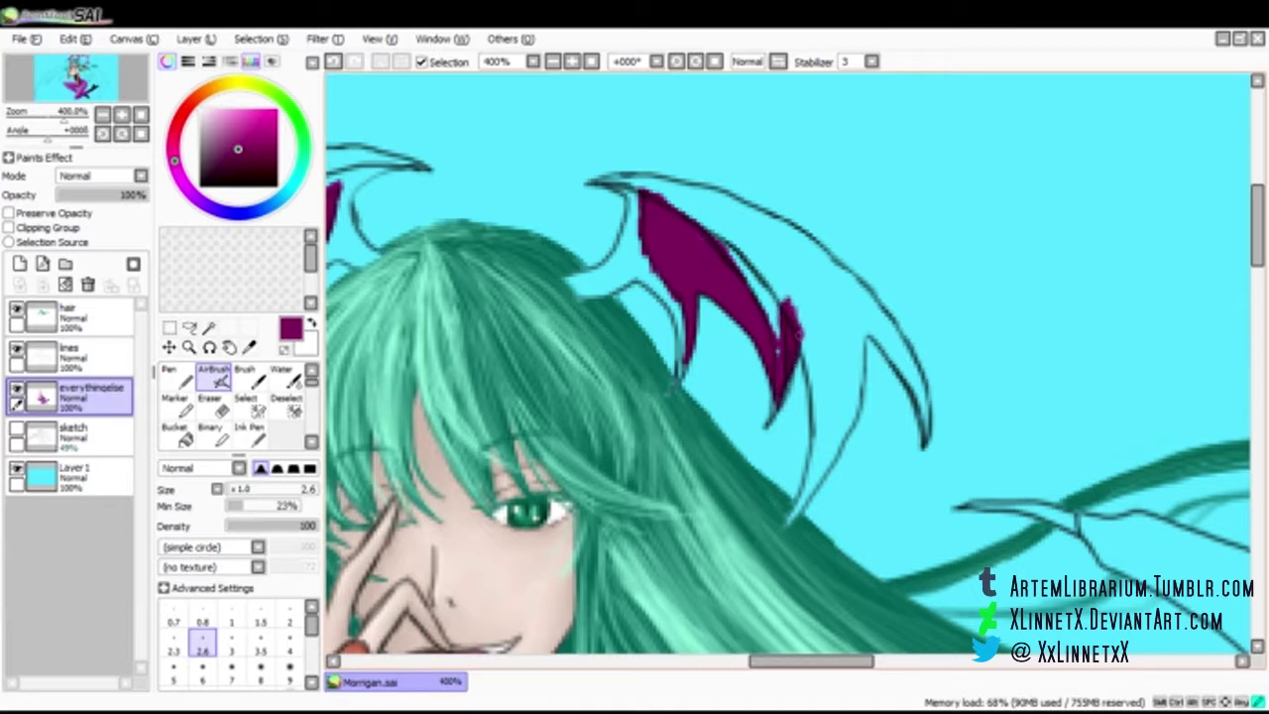
# Block in the large left wing's membranes with dark magenta at AirBrush size 10, starting beside the raised arm
pyautogui.hscroll(-4, 791, 320)
pyautogui.moveTo(808, 585); pyautogui.dragTo(779, 141)
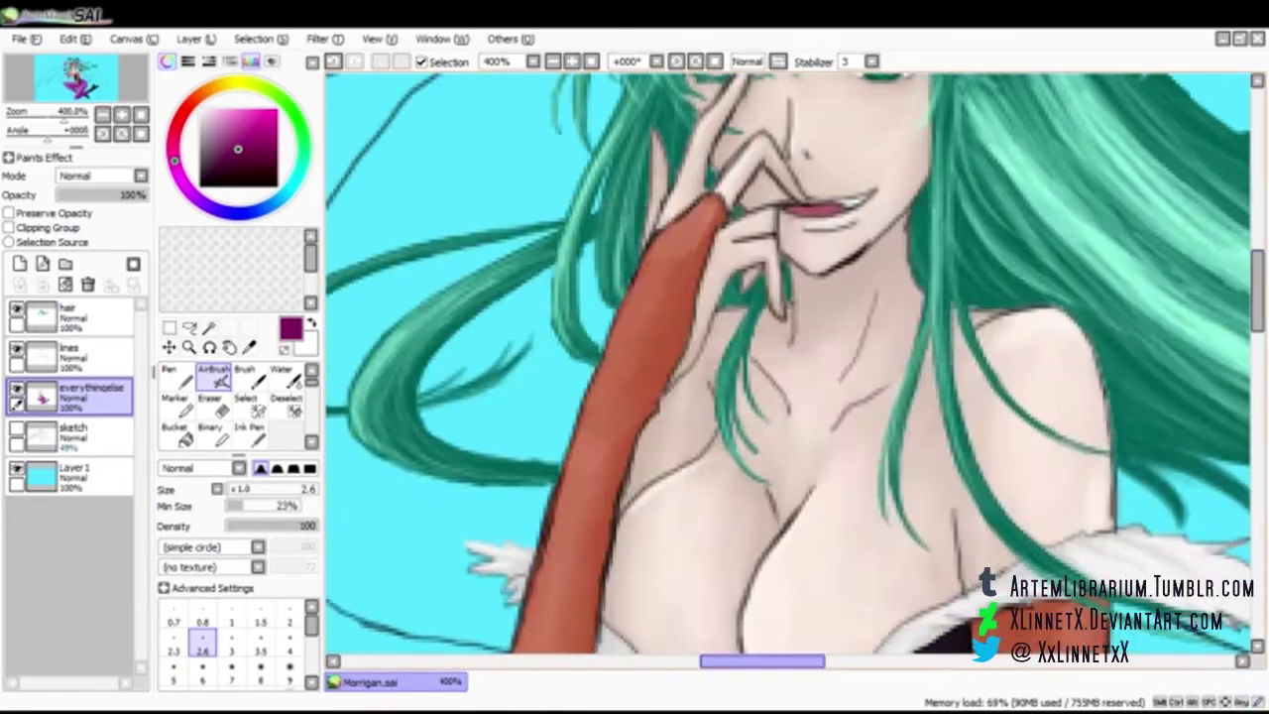
pyautogui.scroll(-5, 796, 362)
pyautogui.moveTo(733, 476)
pyautogui.mouseDown()
pyautogui.moveTo(872, 298)
pyautogui.moveTo(918, 288)
pyautogui.mouseUp()
pyautogui.scroll(2, 796, 382)
pyautogui.press(']')
pyautogui.press(']')
pyautogui.press(']')
pyautogui.press(']')
pyautogui.press(']')
pyautogui.press(']')
pyautogui.press(']')
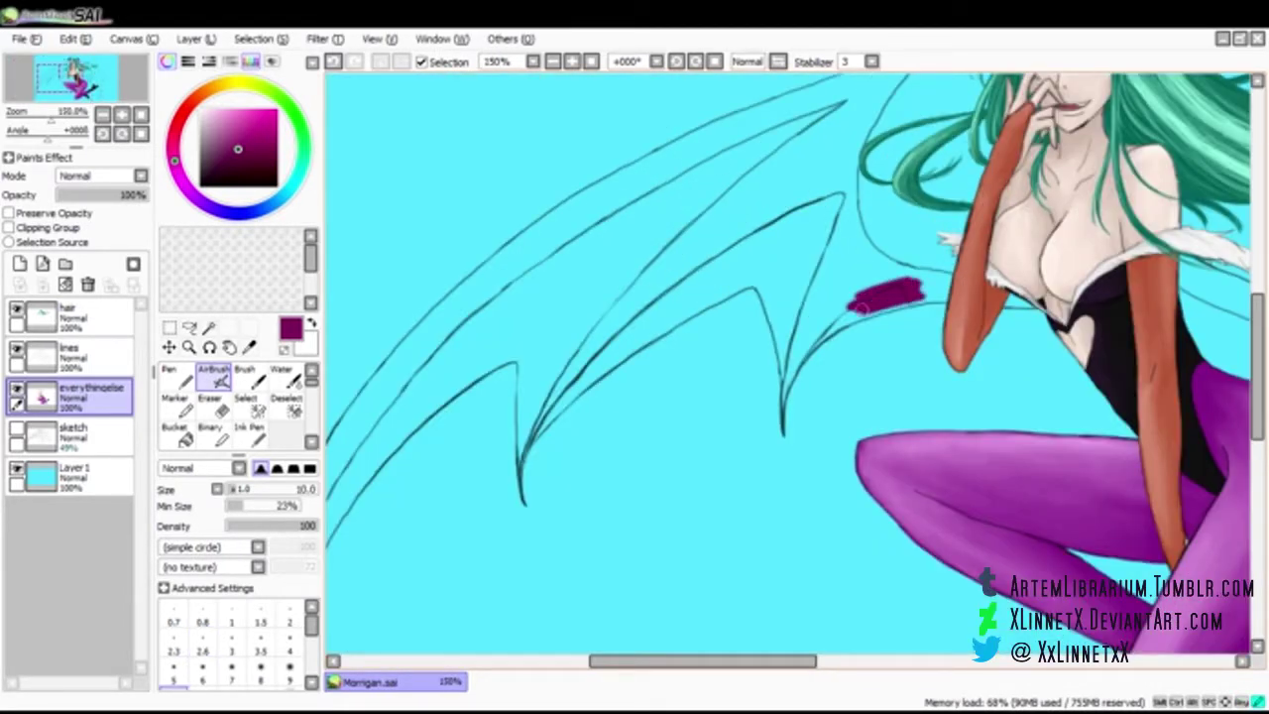
pyautogui.moveTo(841, 179)
pyautogui.mouseDown()
pyautogui.moveTo(788, 372)
pyautogui.moveTo(823, 208)
pyautogui.moveTo(823, 242)
pyautogui.mouseUp()
pyautogui.moveTo(684, 288); pyautogui.dragTo(525, 442)
pyautogui.moveTo(605, 342); pyautogui.dragTo(763, 218)
pyautogui.moveTo(655, 326); pyautogui.dragTo(585, 384)
pyautogui.moveTo(525, 339); pyautogui.dragTo(548, 342)
# Fill the large left wing's long outer membranes down to the wing tip with dark magenta, reducing the AirBrush to size 9
pyautogui.press(']')
pyautogui.press(']')
pyautogui.press(']')
pyautogui.press(']')
pyautogui.moveTo(850, 100)
pyautogui.mouseDown()
pyautogui.moveTo(543, 349)
pyautogui.moveTo(570, 261)
pyautogui.moveTo(350, 481)
pyautogui.mouseUp()
pyautogui.moveTo(608, 407); pyautogui.dragTo(753, 290)
pyautogui.moveTo(496, 364); pyautogui.dragTo(437, 483)
pyautogui.press('[')
pyautogui.press('[')
pyautogui.press('[')
pyautogui.press('[')
pyautogui.press('[')
pyautogui.moveTo(437, 483); pyautogui.dragTo(429, 523)
pyautogui.scroll(2, 501, 356)
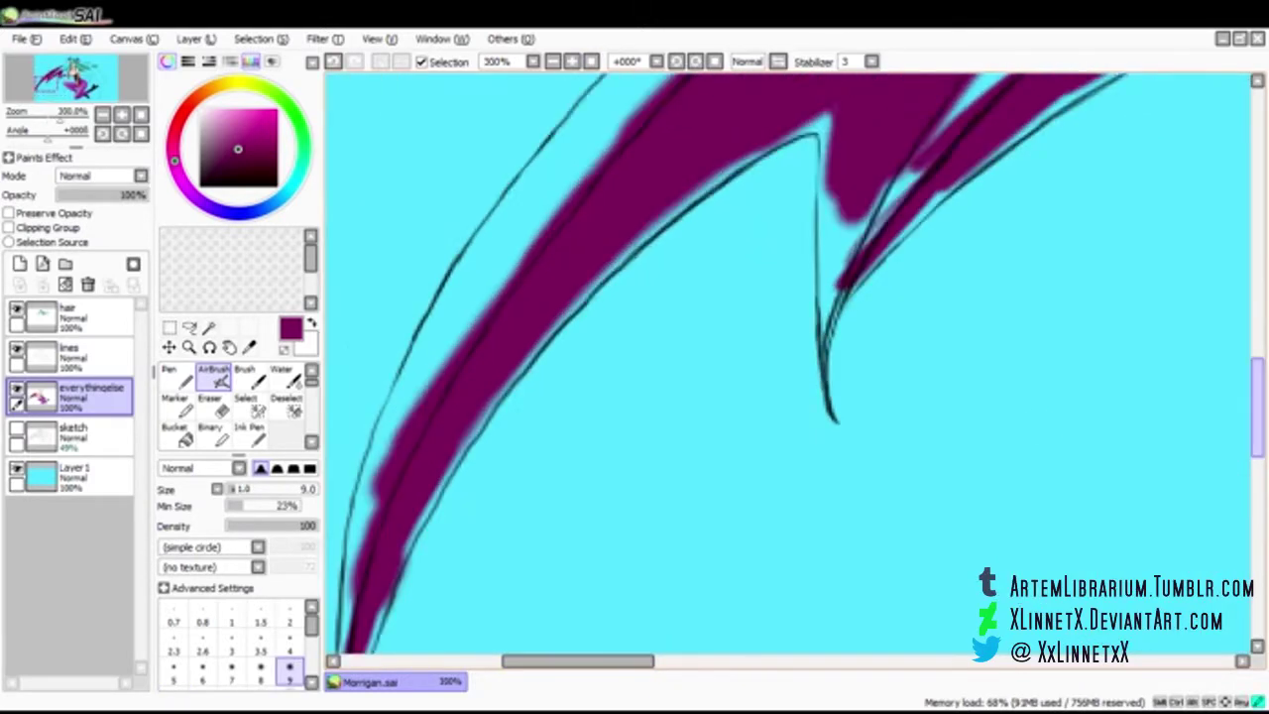
pyautogui.moveTo(462, 639); pyautogui.dragTo(654, 304)
# Fill the large left wing's narrow points and membrane edges up to the lines with dark magenta at sizes 2.6 to 3
pyautogui.press('[')
pyautogui.press('[')
pyautogui.press('[')
pyautogui.press('[')
pyautogui.press('[')
pyautogui.press('[')
pyautogui.press('[')
pyautogui.press('[')
pyautogui.moveTo(545, 297); pyautogui.dragTo(542, 421)
pyautogui.moveTo(542, 420); pyautogui.dragTo(545, 328)
pyautogui.scroll(5, 612, 142)
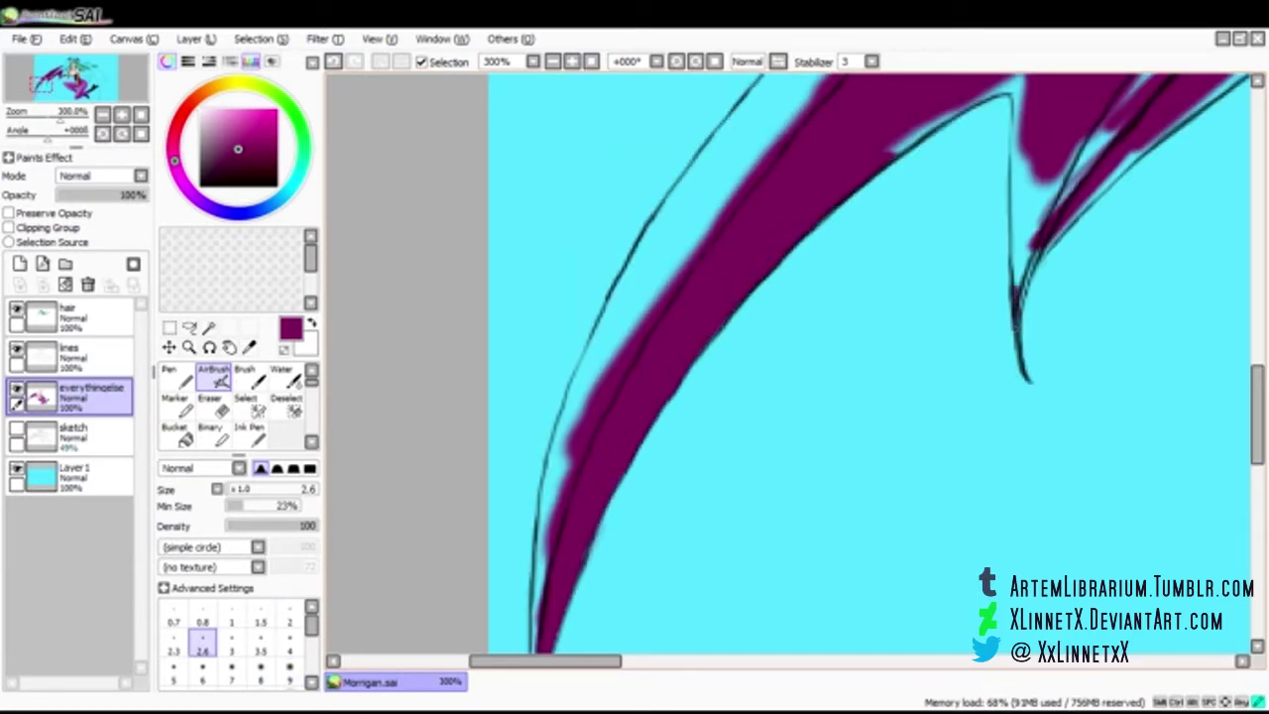
pyautogui.scroll(3, 941, 346)
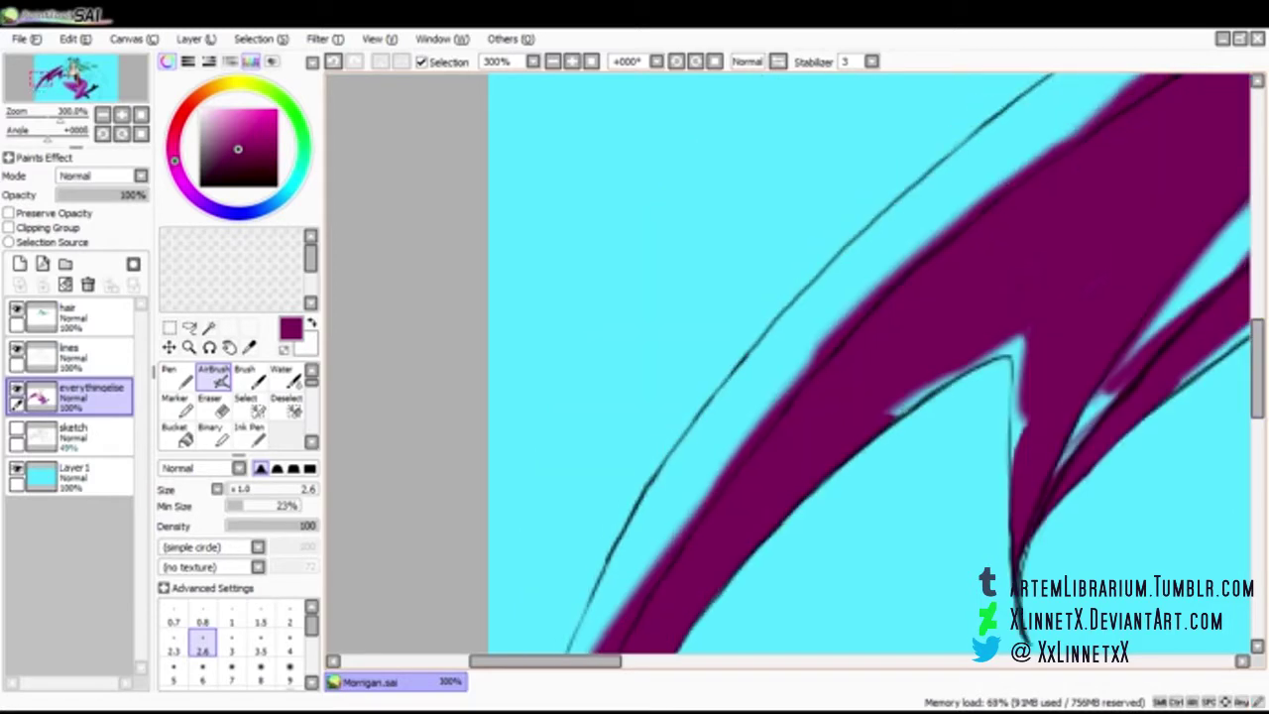
pyautogui.hscroll(6, 1009, 351)
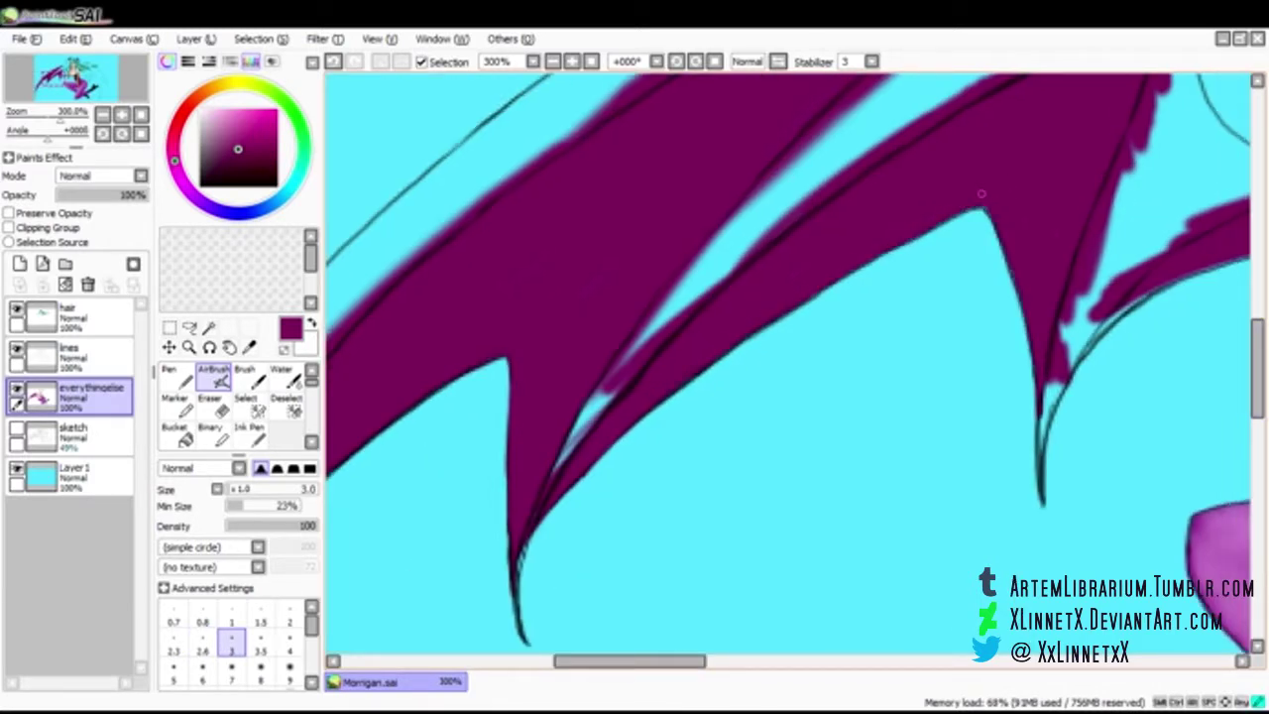
pyautogui.hscroll(4, 982, 194)
pyautogui.moveTo(964, 349); pyautogui.dragTo(1009, 347)
# Fill the large right wing's membranes with dark magenta, adjusting the AirBrush size to the area
pyautogui.moveTo(680, 661); pyautogui.dragTo(872, 661)
pyautogui.click(232, 673)
pyautogui.moveTo(684, 367)
pyautogui.mouseDown()
pyautogui.moveTo(806, 536)
pyautogui.moveTo(880, 298)
pyautogui.moveTo(873, 445)
pyautogui.moveTo(903, 391)
pyautogui.moveTo(830, 555)
pyautogui.mouseUp()
pyautogui.click(289, 642)
pyautogui.press(']')
pyautogui.press(']')
pyautogui.moveTo(882, 385)
pyautogui.mouseDown()
pyautogui.moveTo(922, 331)
pyautogui.moveTo(1049, 296)
pyautogui.moveTo(1016, 298)
pyautogui.mouseUp()
pyautogui.moveTo(866, 317); pyautogui.dragTo(851, 388)
# Choose a very dark purple and fill the left head wing's outer tip at AirBrush sizes 1 to 1.5
pyautogui.scroll(-1, 974, 590)
pyautogui.moveTo(861, 661); pyautogui.dragTo(807, 661)
pyautogui.moveTo(1257, 352); pyautogui.dragTo(1257, 266)
pyautogui.scroll(1, 788, 364)
pyautogui.scroll(1, 789, 364)
pyautogui.moveTo(777, 661); pyautogui.dragTo(748, 661)
pyautogui.rightClick(643, 298)
pyautogui.moveTo(215, 170); pyautogui.dragTo(214, 172)
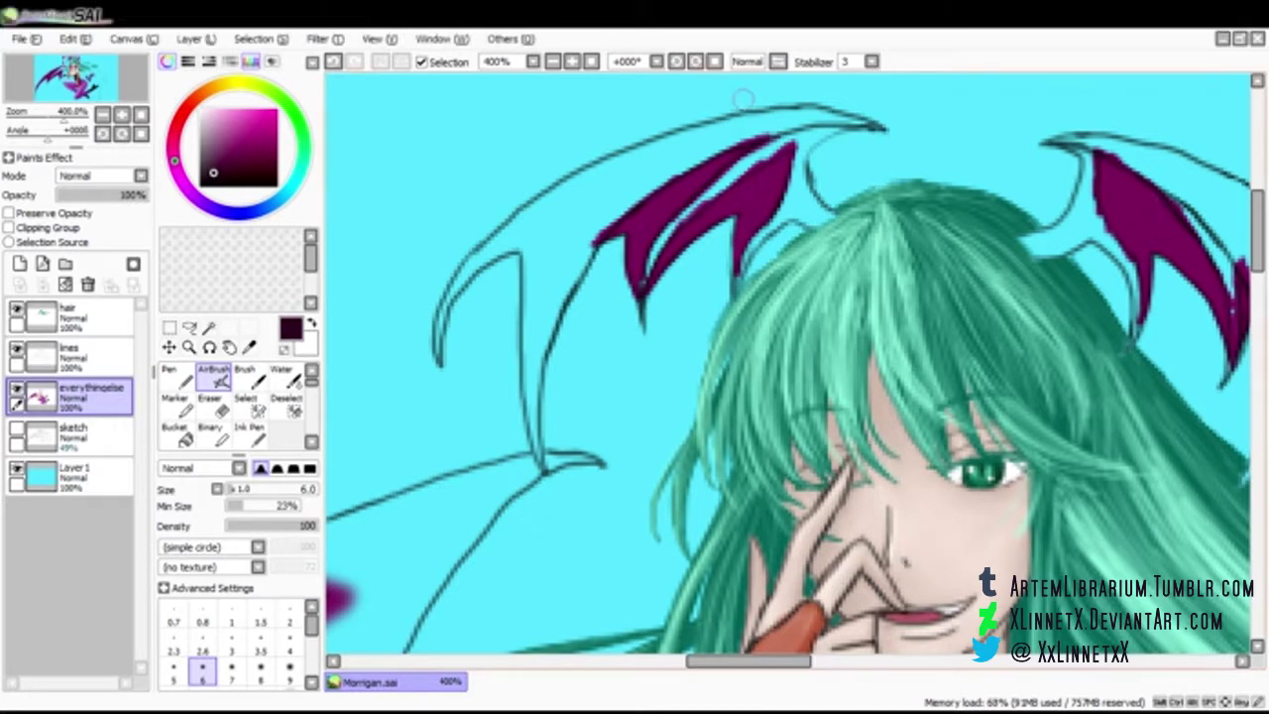
pyautogui.scroll(1, 786, 153)
pyautogui.moveTo(1257, 231); pyautogui.dragTo(1258, 210)
pyautogui.click(174, 672)
pyautogui.click(232, 614)
pyautogui.moveTo(353, 467); pyautogui.dragTo(351, 413)
pyautogui.moveTo(351, 412); pyautogui.dragTo(398, 344)
pyautogui.moveTo(369, 385); pyautogui.dragTo(428, 305)
pyautogui.click(261, 614)
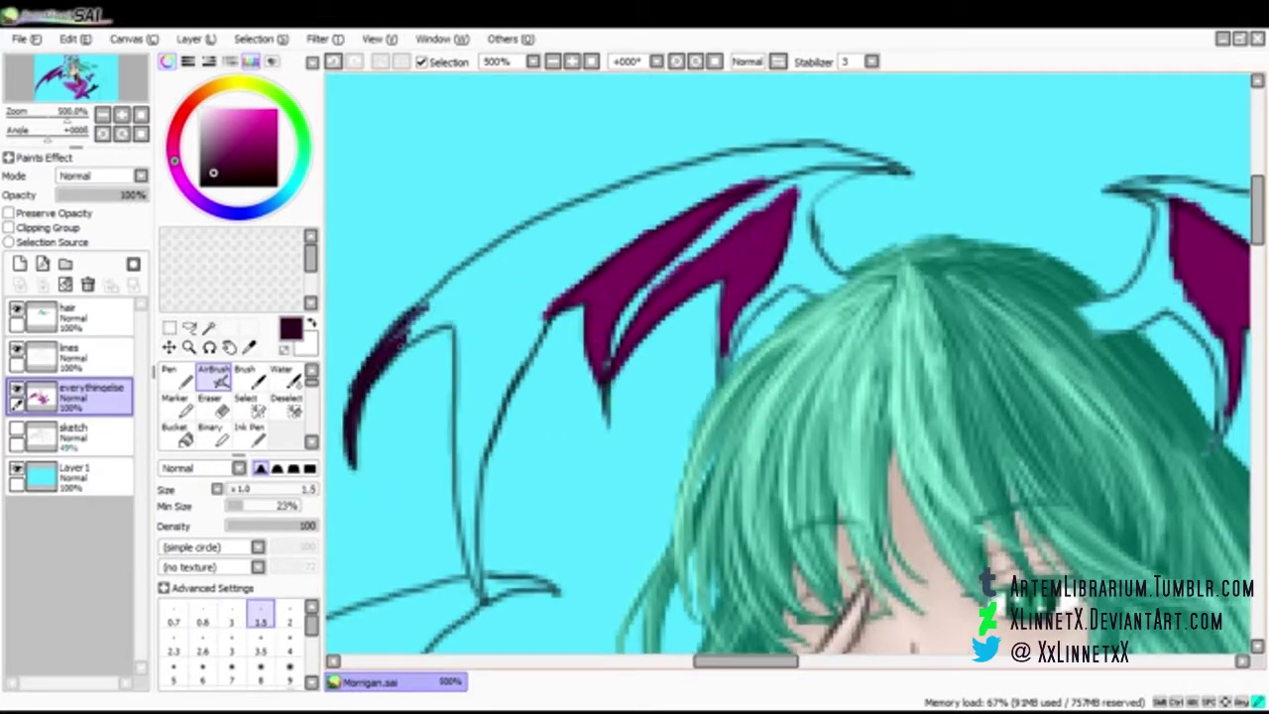
pyautogui.moveTo(387, 362); pyautogui.dragTo(470, 277)
pyautogui.moveTo(431, 318); pyautogui.dragTo(524, 233)
# Fill the left head wing's long lower spike and broad outer section with dark purple, enlarging the AirBrush from 1.5 to 5
pyautogui.moveTo(480, 592); pyautogui.dragTo(460, 476)
pyautogui.press(']')
pyautogui.press(']')
pyautogui.moveTo(476, 521); pyautogui.dragTo(460, 396)
pyautogui.moveTo(480, 471); pyautogui.dragTo(510, 362)
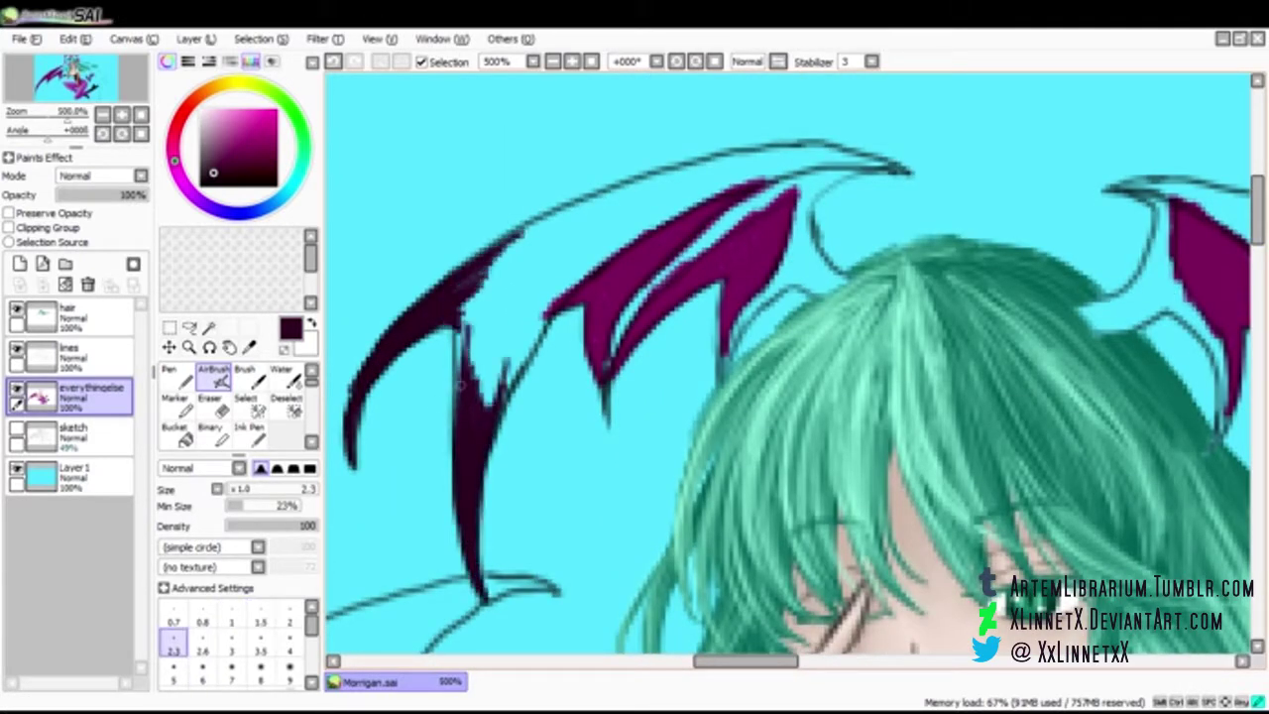
pyautogui.moveTo(476, 421); pyautogui.dragTo(466, 307)
pyautogui.press(']')
pyautogui.press(']')
pyautogui.moveTo(485, 283); pyautogui.dragTo(557, 230)
pyautogui.moveTo(481, 407); pyautogui.dragTo(585, 229)
pyautogui.moveTo(515, 307)
pyautogui.mouseDown()
pyautogui.moveTo(637, 285)
pyautogui.moveTo(714, 168)
pyautogui.mouseUp()
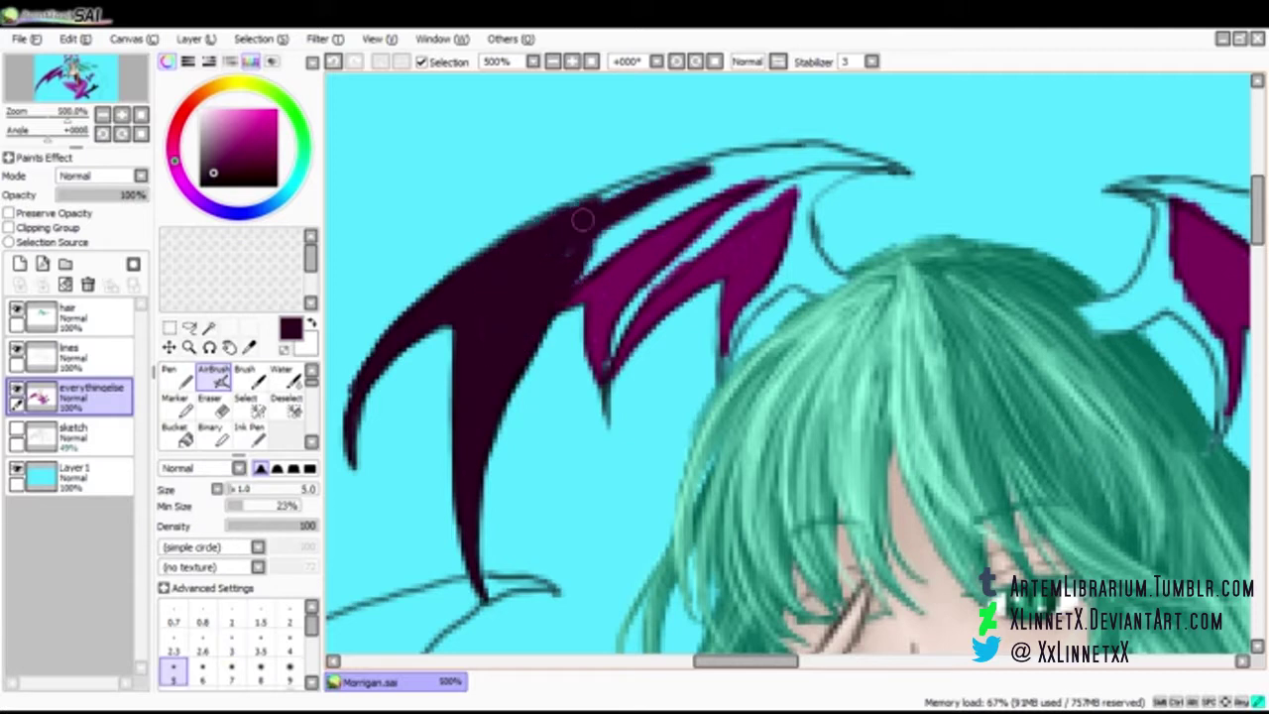
# Fill the left head wing's upper edge, hooked tip, ribs and root with dark purple, reducing the AirBrush to size 1
pyautogui.click(261, 644)
pyautogui.moveTo(585, 278); pyautogui.dragTo(734, 158)
pyautogui.moveTo(635, 238); pyautogui.dragTo(803, 149)
pyautogui.click(261, 621)
pyautogui.moveTo(709, 174)
pyautogui.mouseDown()
pyautogui.moveTo(880, 188)
pyautogui.moveTo(904, 170)
pyautogui.mouseUp()
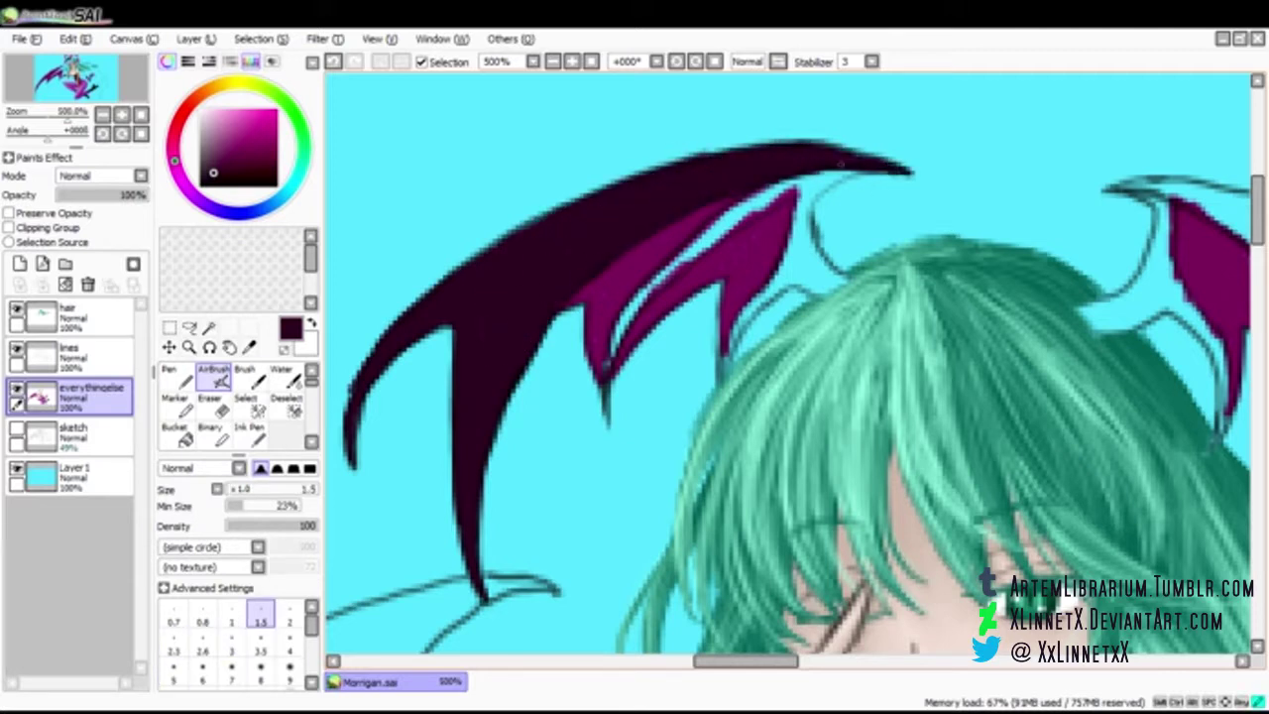
pyautogui.moveTo(799, 197); pyautogui.dragTo(704, 233)
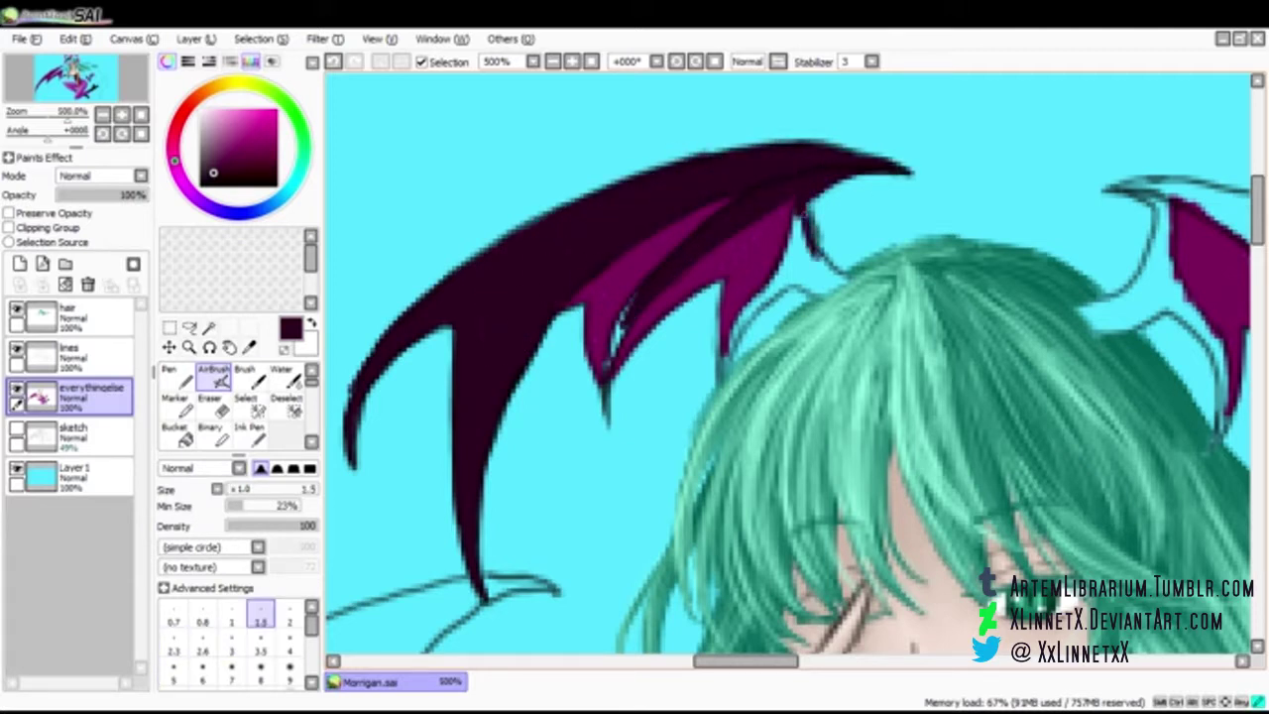
pyautogui.moveTo(805, 260)
pyautogui.mouseDown()
pyautogui.moveTo(843, 289)
pyautogui.moveTo(825, 297)
pyautogui.mouseUp()
pyautogui.click(231, 622)
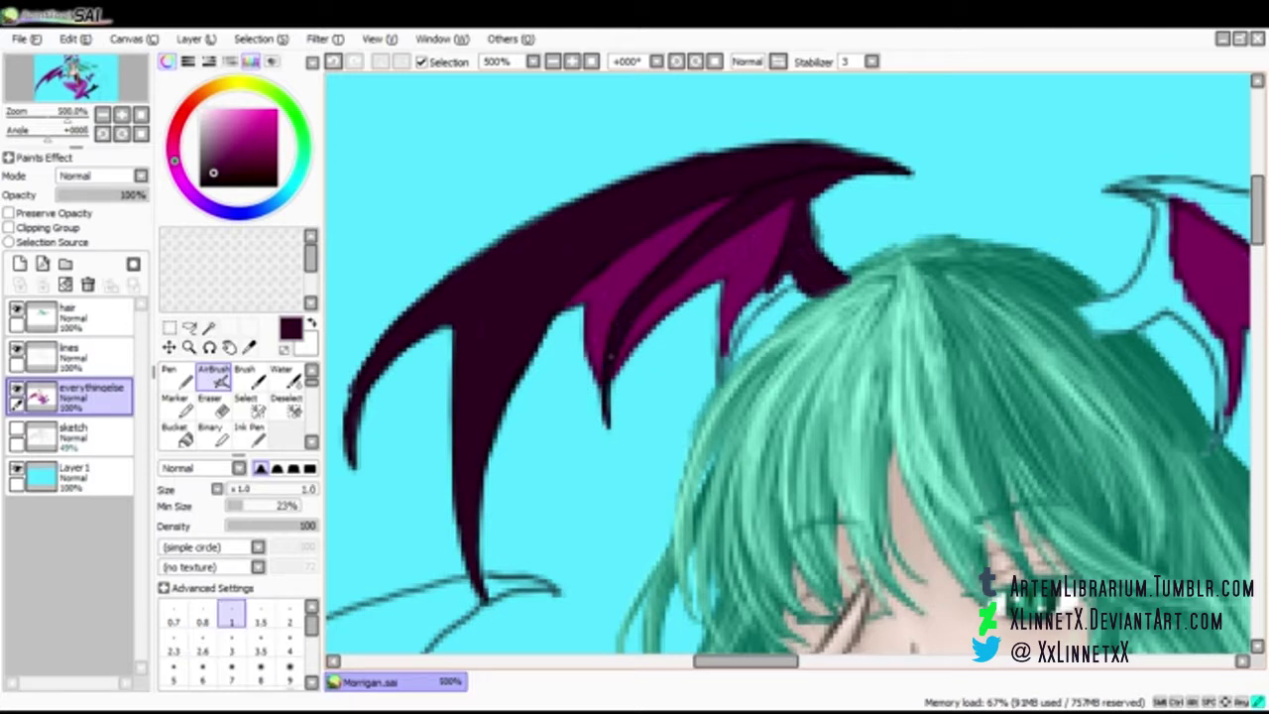
pyautogui.moveTo(726, 359); pyautogui.dragTo(726, 380)
# Fill the right head wing's root, hooked tip, first rib and upper rib with dark purple, switching the AirBrush between sizes 1 and 2.3
pyautogui.moveTo(745, 661); pyautogui.dragTo(810, 661)
pyautogui.click(173, 642)
pyautogui.moveTo(535, 311)
pyautogui.mouseDown()
pyautogui.moveTo(607, 302)
pyautogui.moveTo(607, 252)
pyautogui.mouseUp()
pyautogui.moveTo(606, 296); pyautogui.dragTo(627, 309)
pyautogui.click(231, 612)
pyautogui.click(174, 643)
pyautogui.moveTo(617, 259); pyautogui.dragTo(632, 301)
pyautogui.moveTo(610, 260)
pyautogui.mouseDown()
pyautogui.moveTo(604, 193)
pyautogui.moveTo(665, 194)
pyautogui.moveTo(788, 322)
pyautogui.mouseUp()
# Fill the right head wing's second spike with dark purple, using AirBrush sizes 0.8 and 2.3
pyautogui.click(202, 622)
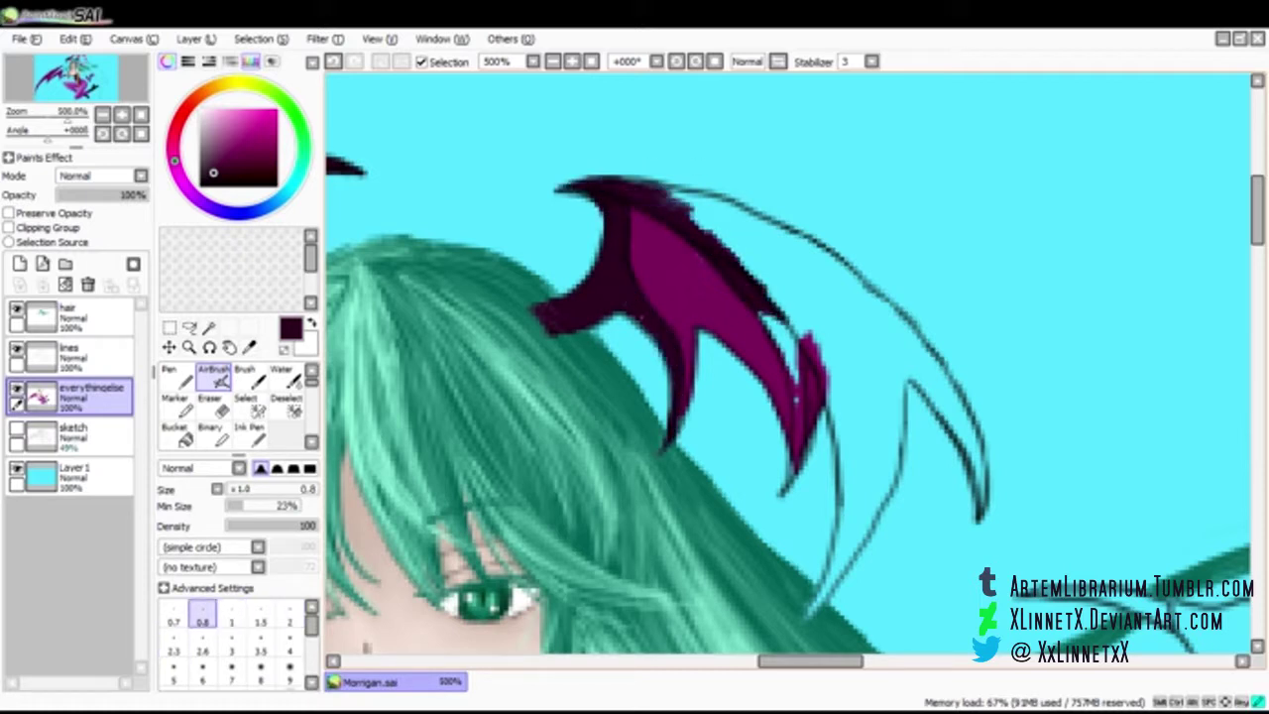
pyautogui.click(173, 643)
pyautogui.moveTo(784, 490); pyautogui.dragTo(796, 460)
pyautogui.moveTo(797, 349); pyautogui.dragTo(793, 401)
pyautogui.moveTo(811, 661); pyautogui.dragTo(822, 662)
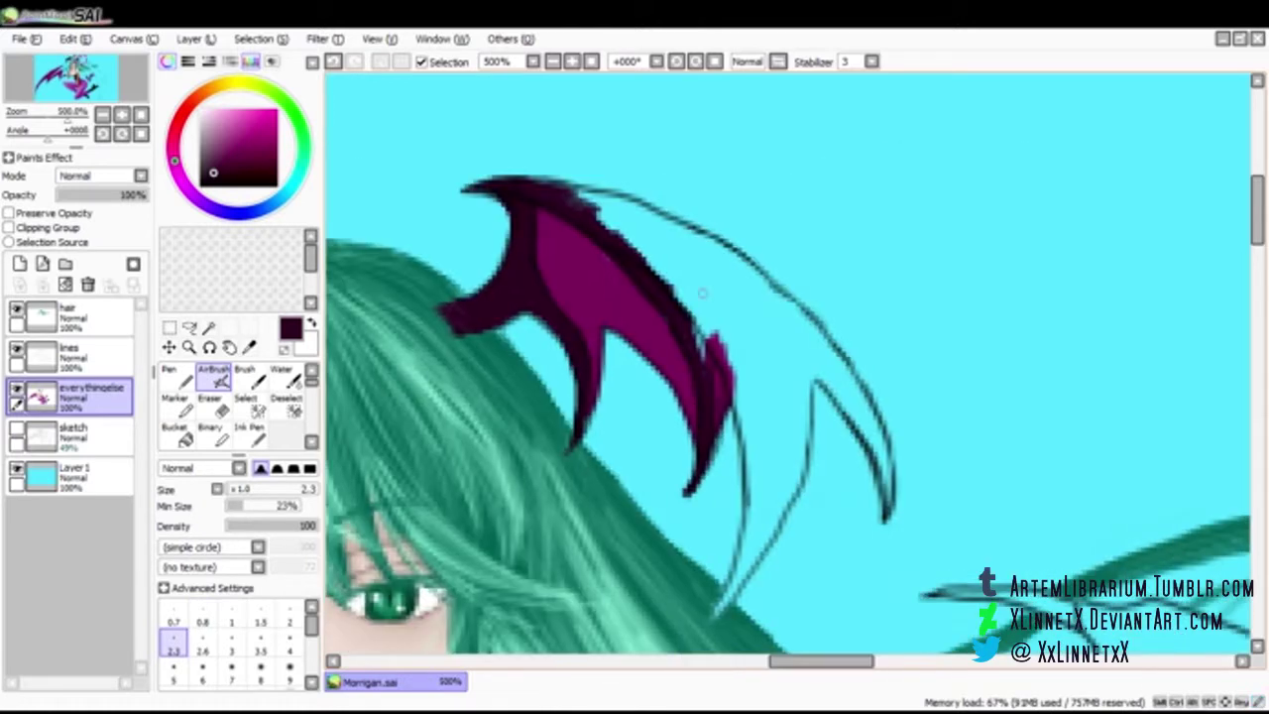
# Fill the right head wing's broad outer section with dark purple, enlarging the AirBrush from 2.3 to 4
pyautogui.moveTo(691, 310); pyautogui.dragTo(733, 427)
pyautogui.press(']')
pyautogui.press(']')
pyautogui.press(']')
pyautogui.press(']')
pyautogui.moveTo(575, 198)
pyautogui.mouseDown()
pyautogui.moveTo(694, 297)
pyautogui.moveTo(754, 426)
pyautogui.moveTo(666, 223)
pyautogui.mouseUp()
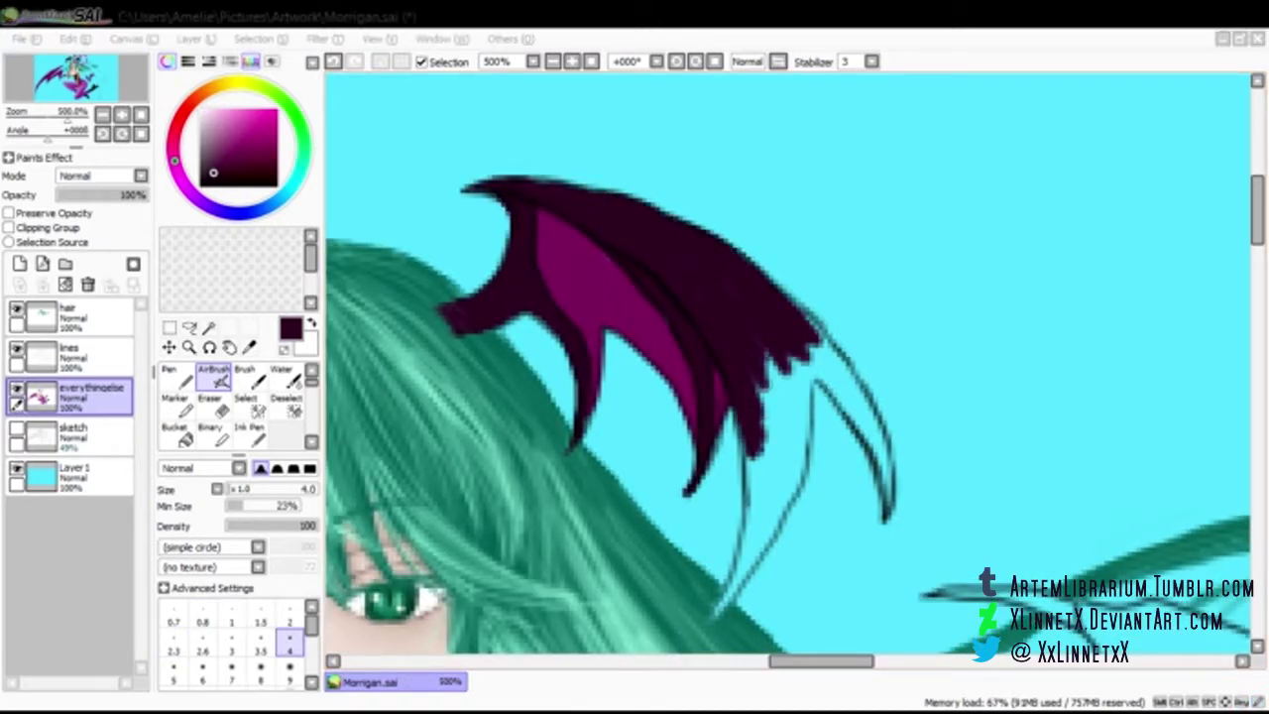
pyautogui.moveTo(747, 311); pyautogui.dragTo(786, 427)
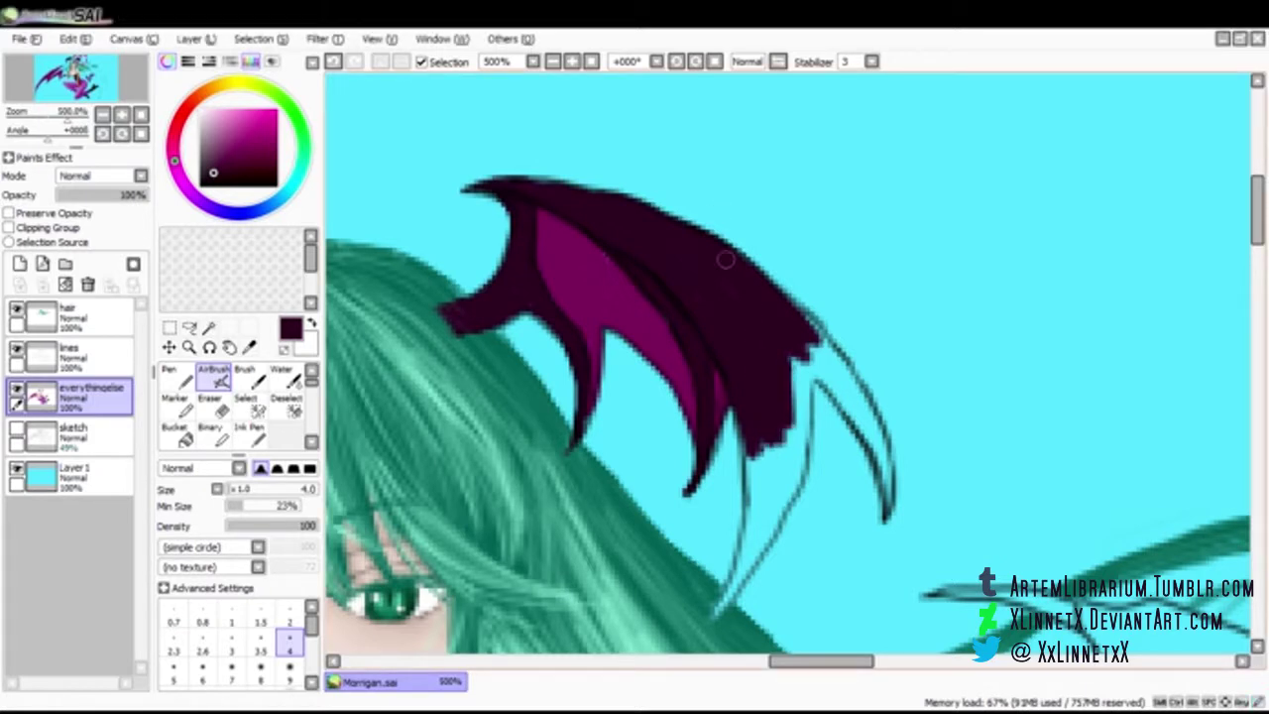
pyautogui.moveTo(726, 259); pyautogui.dragTo(753, 442)
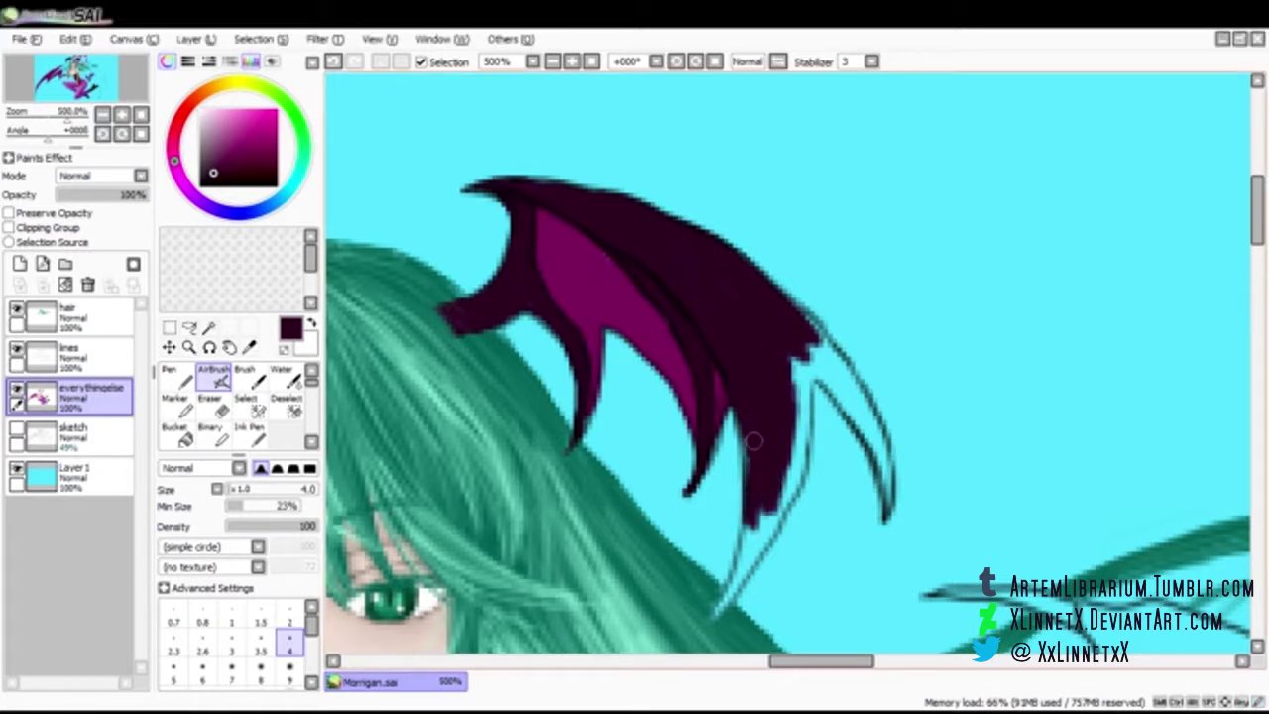
# Fill the right head wing's outer edge and its two remaining spikes with dark purple, reducing the AirBrush from 4 to 1.5
pyautogui.moveTo(804, 359); pyautogui.dragTo(813, 306)
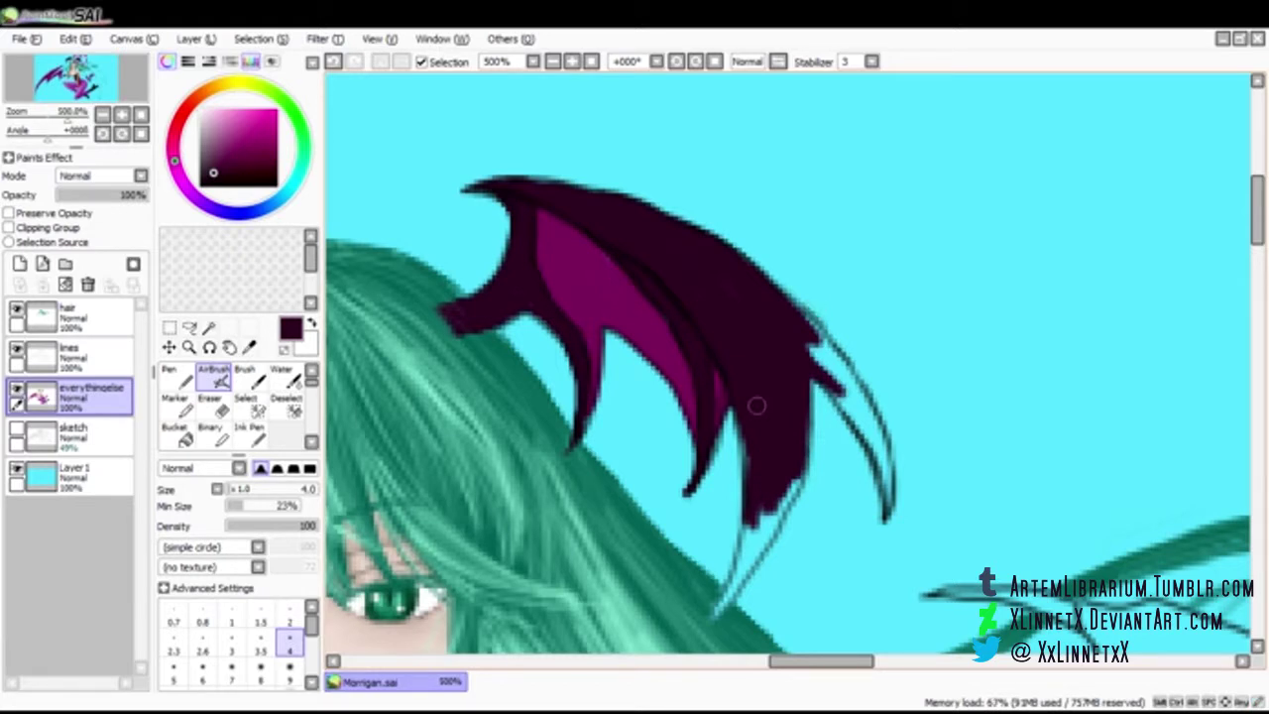
pyautogui.moveTo(819, 383); pyautogui.dragTo(857, 426)
pyautogui.moveTo(797, 315); pyautogui.dragTo(870, 429)
pyautogui.moveTo(849, 371); pyautogui.dragTo(876, 442)
pyautogui.press('[')
pyautogui.press('[')
pyautogui.press('[')
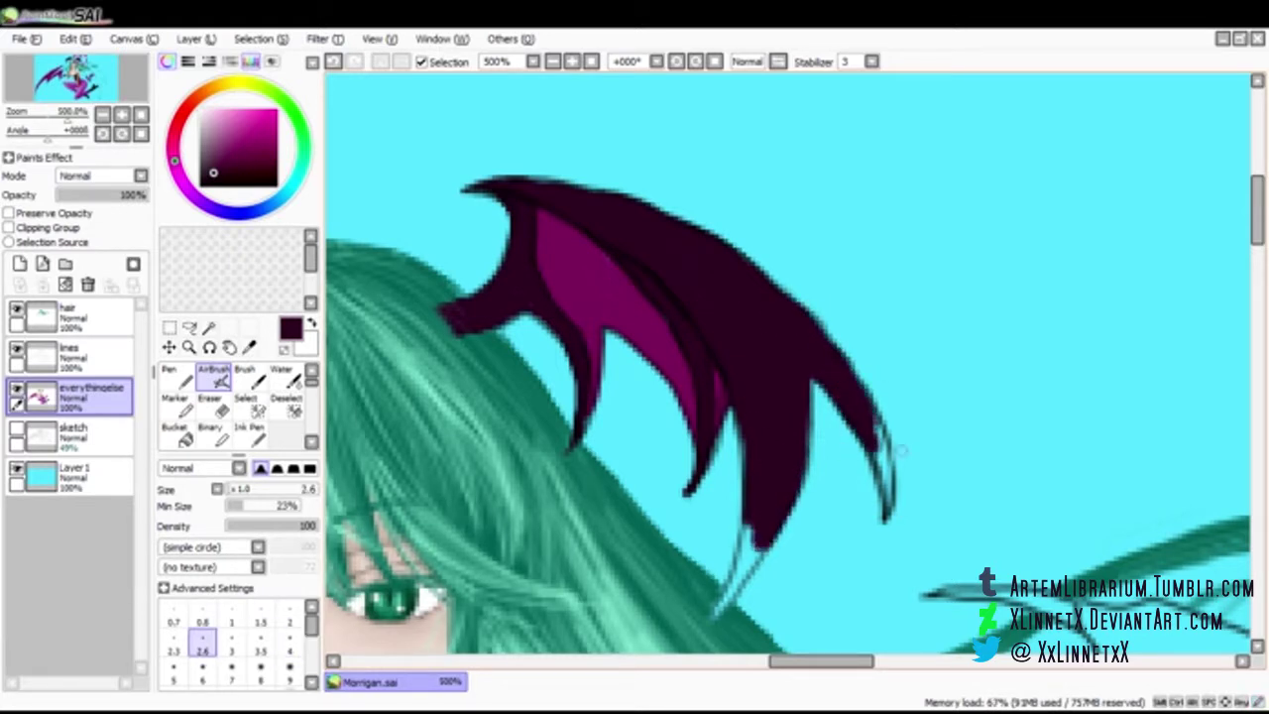
pyautogui.scroll(-3, 726, 335)
pyautogui.press('[')
pyautogui.press('[')
pyautogui.press('[')
pyautogui.moveTo(766, 331); pyautogui.dragTo(712, 434)
# Block in the large left wing's upper bone and second rib with dark purple at AirBrush size 8
pyautogui.moveTo(886, 304); pyautogui.dragTo(1189, 304)
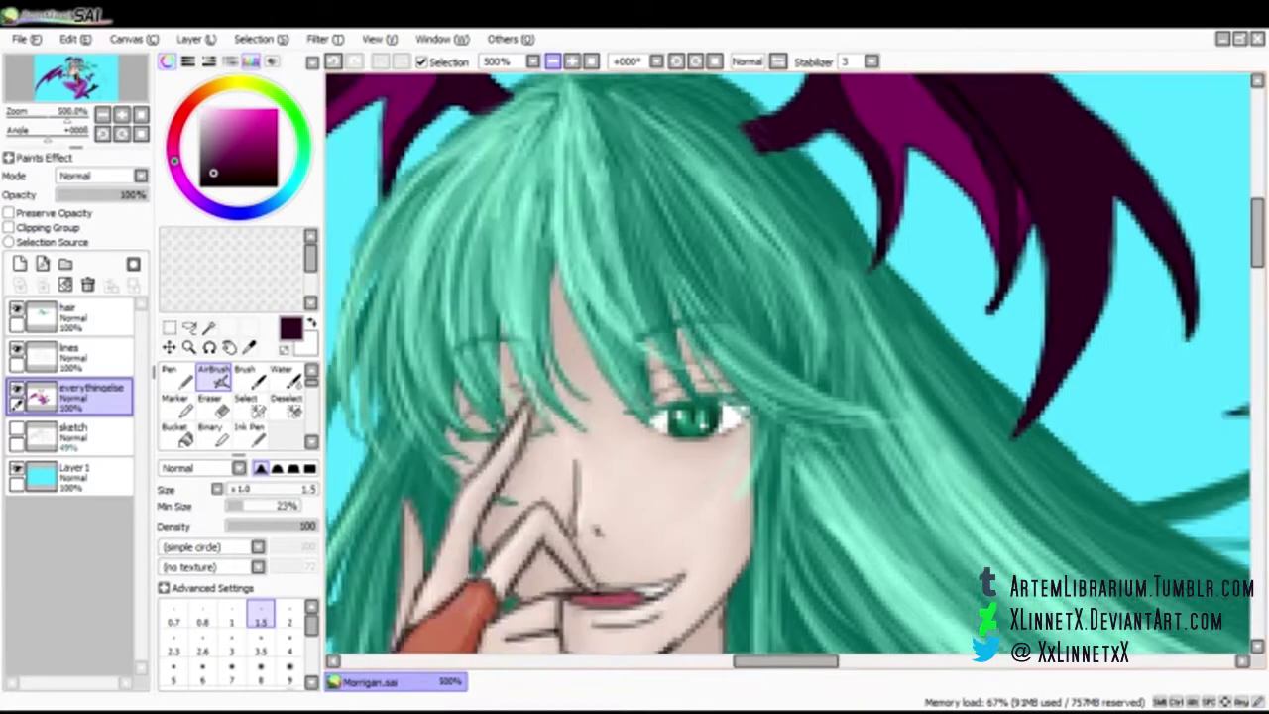
pyautogui.scroll(-4, 788, 362)
pyautogui.moveTo(788, 408)
pyautogui.mouseDown()
pyautogui.moveTo(788, 316)
pyautogui.moveTo(638, 348)
pyautogui.moveTo(731, 374)
pyautogui.moveTo(783, 305)
pyautogui.moveTo(684, 466)
pyautogui.moveTo(555, 525)
pyautogui.moveTo(436, 426)
pyautogui.moveTo(511, 397)
pyautogui.moveTo(365, 484)
pyautogui.mouseUp()
pyautogui.scroll(1, 789, 362)
pyautogui.scroll(5, 788, 362)
pyautogui.press(']')
pyautogui.press(']')
pyautogui.press(']')
pyautogui.press(']')
pyautogui.press(']')
pyautogui.press(']')
pyautogui.press(']')
pyautogui.press(']')
pyautogui.press(']')
pyautogui.press(']')
pyautogui.moveTo(373, 440); pyautogui.dragTo(526, 377)
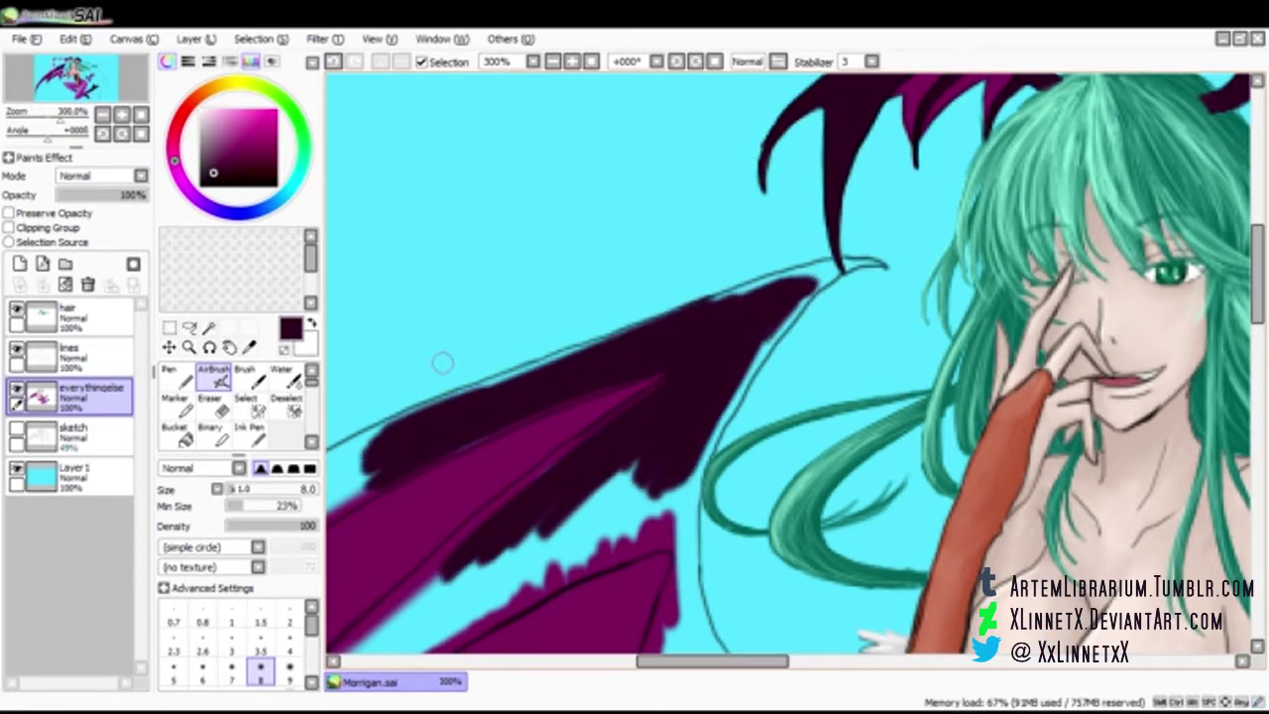
# Fill the large left wing's hooked top tip and neighbouring edges with dark purple, reducing the AirBrush to 2.3
pyautogui.moveTo(738, 661); pyautogui.dragTo(753, 661)
pyautogui.scroll(2, 680, 136)
pyautogui.press('[')
pyautogui.press('[')
pyautogui.press('[')
pyautogui.press('[')
pyautogui.press('[')
pyautogui.press('[')
pyautogui.press('[')
pyautogui.press('[')
pyautogui.moveTo(514, 257); pyautogui.dragTo(721, 194)
pyautogui.moveTo(721, 194)
pyautogui.mouseDown()
pyautogui.moveTo(808, 201)
pyautogui.moveTo(674, 238)
pyautogui.moveTo(525, 486)
pyautogui.moveTo(495, 599)
pyautogui.mouseUp()
# Extend the dark purple to the outline along the large left wing's upper edge, bringing the AirBrush down to size 2
pyautogui.press(']')
pyautogui.press(']')
pyautogui.press('[')
pyautogui.press('[')
pyautogui.press('[')
pyautogui.moveTo(434, 393); pyautogui.dragTo(357, 446)
pyautogui.moveTo(716, 661); pyautogui.dragTo(657, 661)
pyautogui.moveTo(605, 414); pyautogui.dragTo(949, 292)
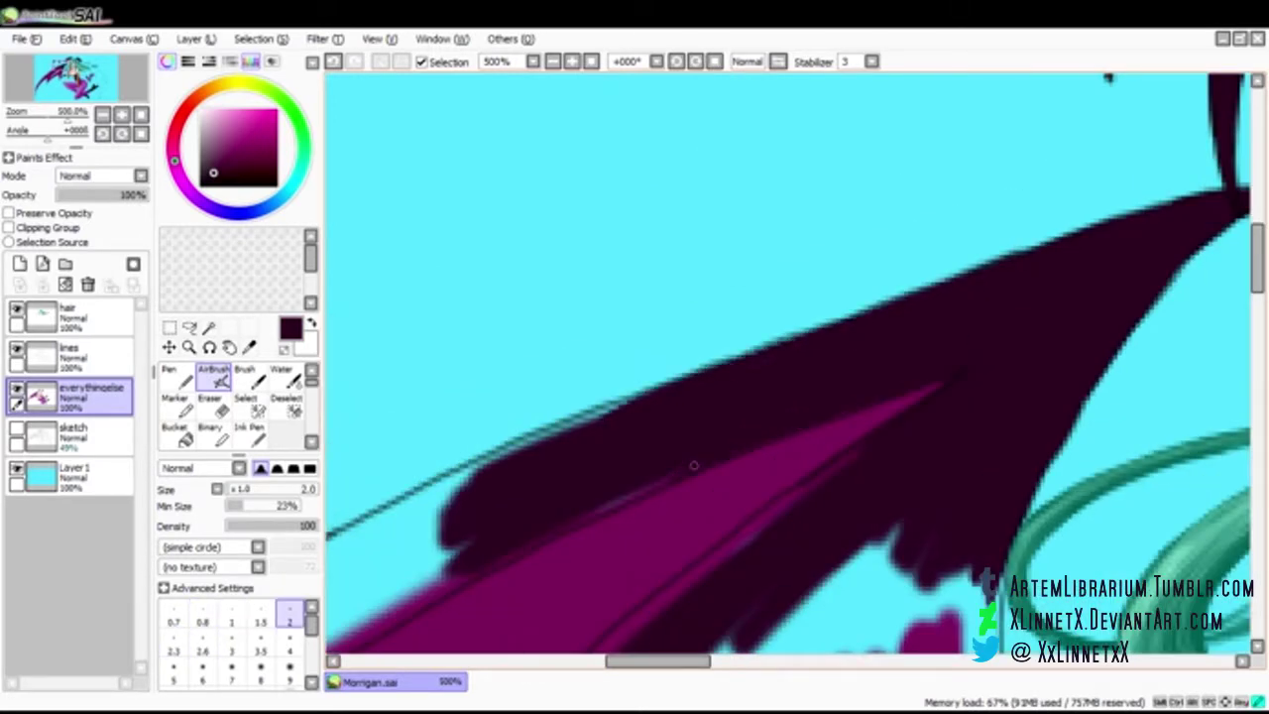
# Refine the dark purple along both sides of the large left wing's uppermost magenta membrane and the upper outline at AirBrush size 2
pyautogui.moveTo(796, 425); pyautogui.dragTo(615, 504)
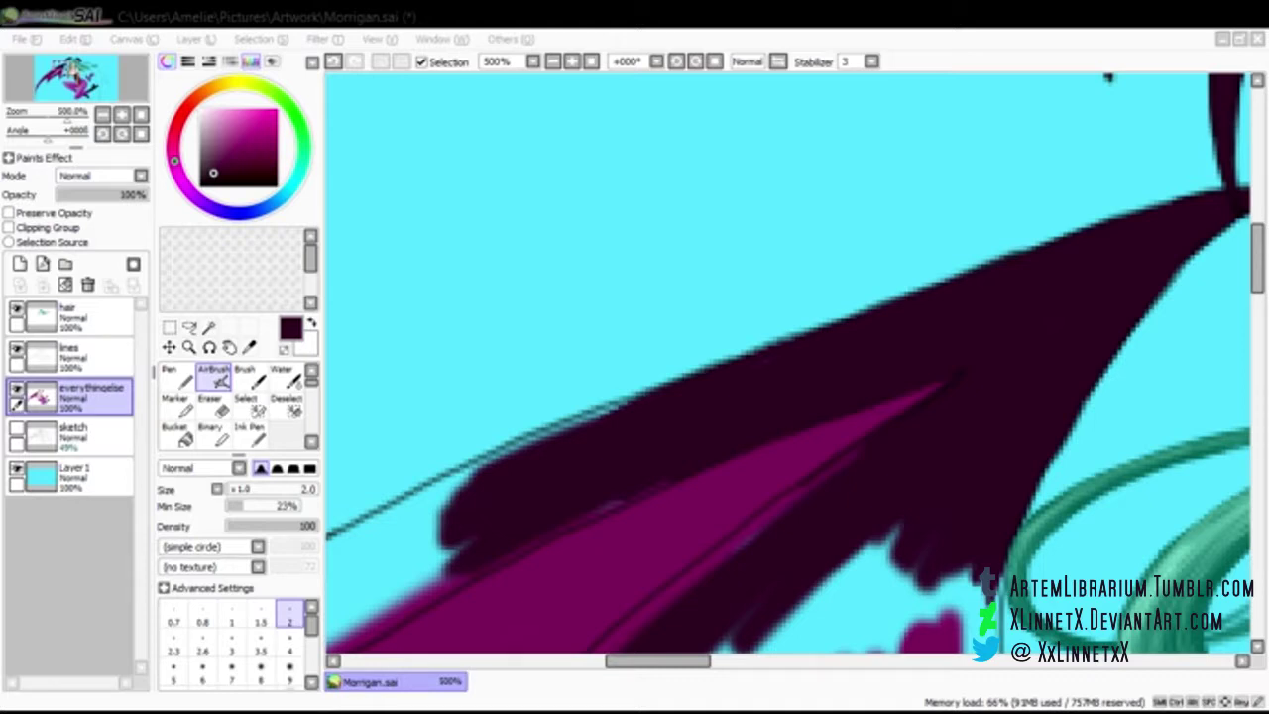
pyautogui.moveTo(704, 383)
pyautogui.mouseDown()
pyautogui.moveTo(496, 458)
pyautogui.moveTo(378, 521)
pyautogui.mouseUp()
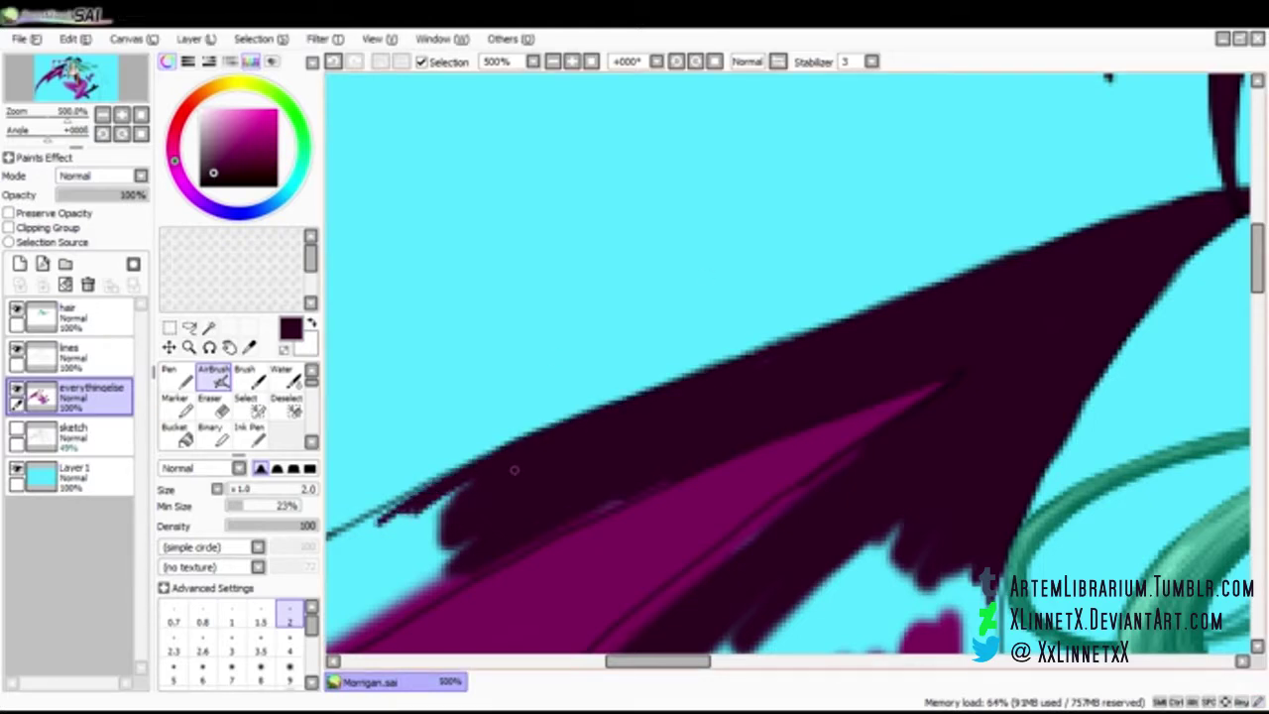
pyautogui.hotkey('alt', 'Tab')
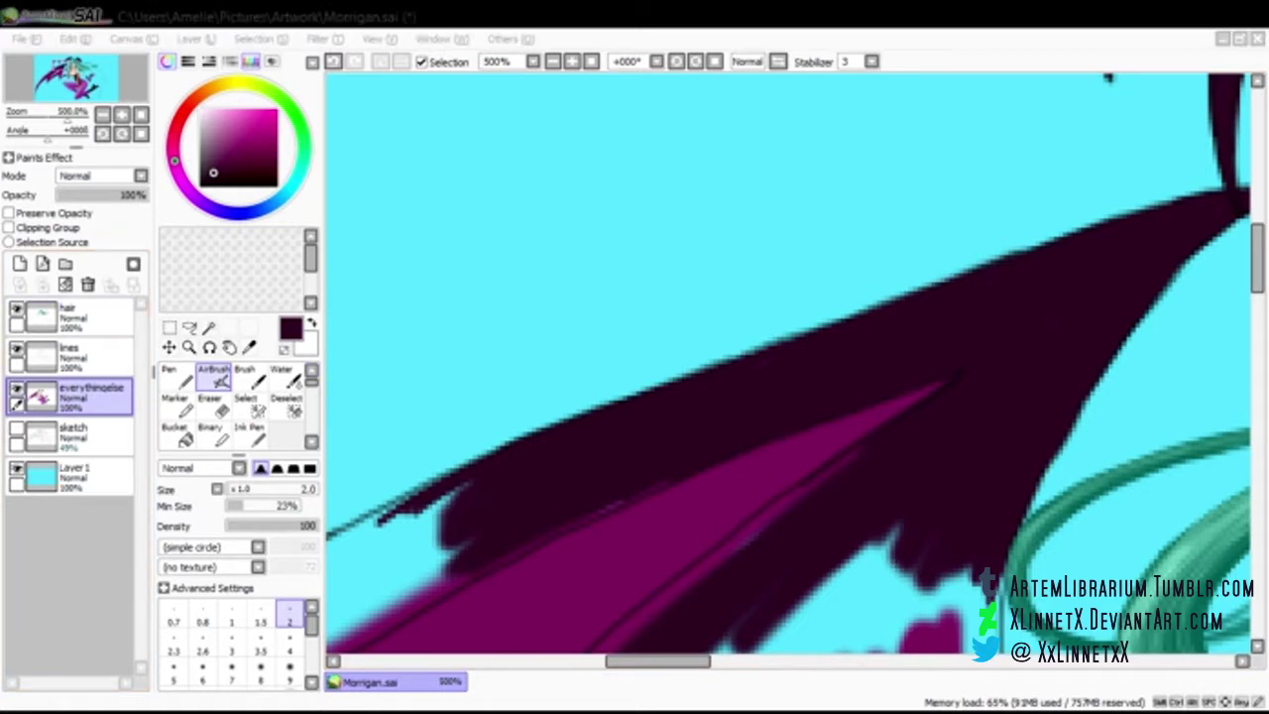
pyautogui.hotkey('alt', 'Tab')
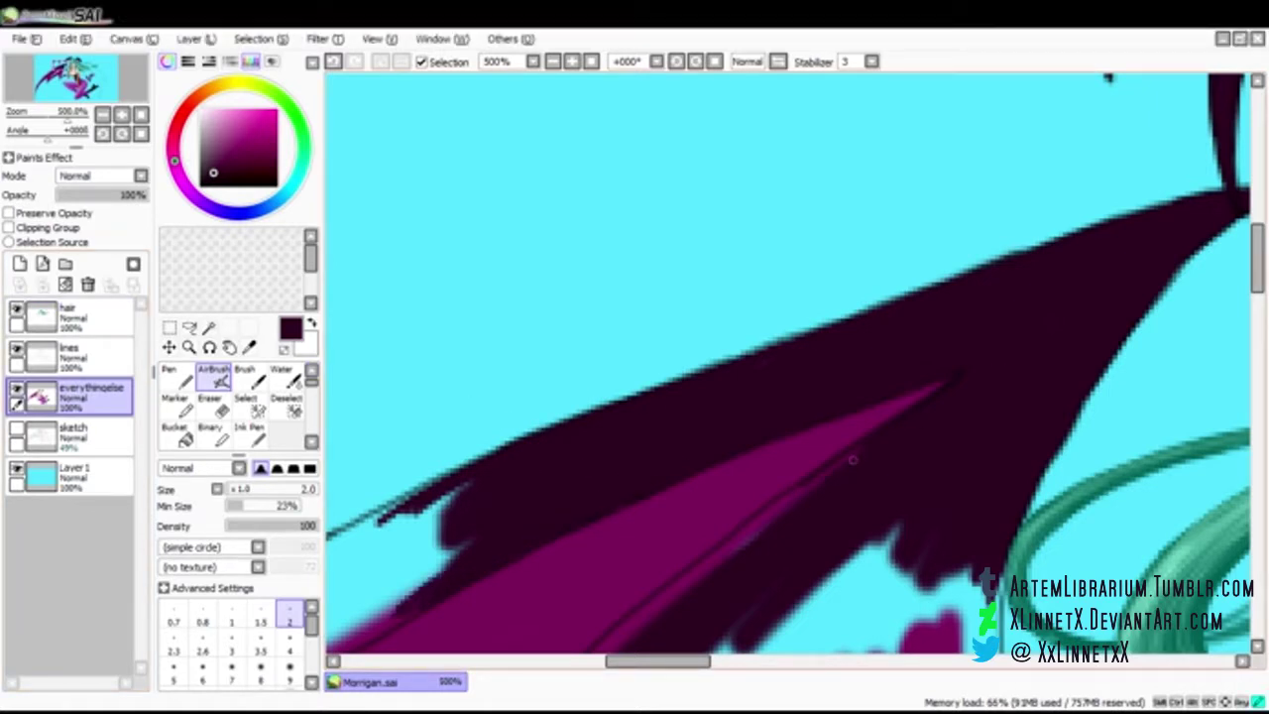
pyautogui.moveTo(819, 483); pyautogui.dragTo(645, 620)
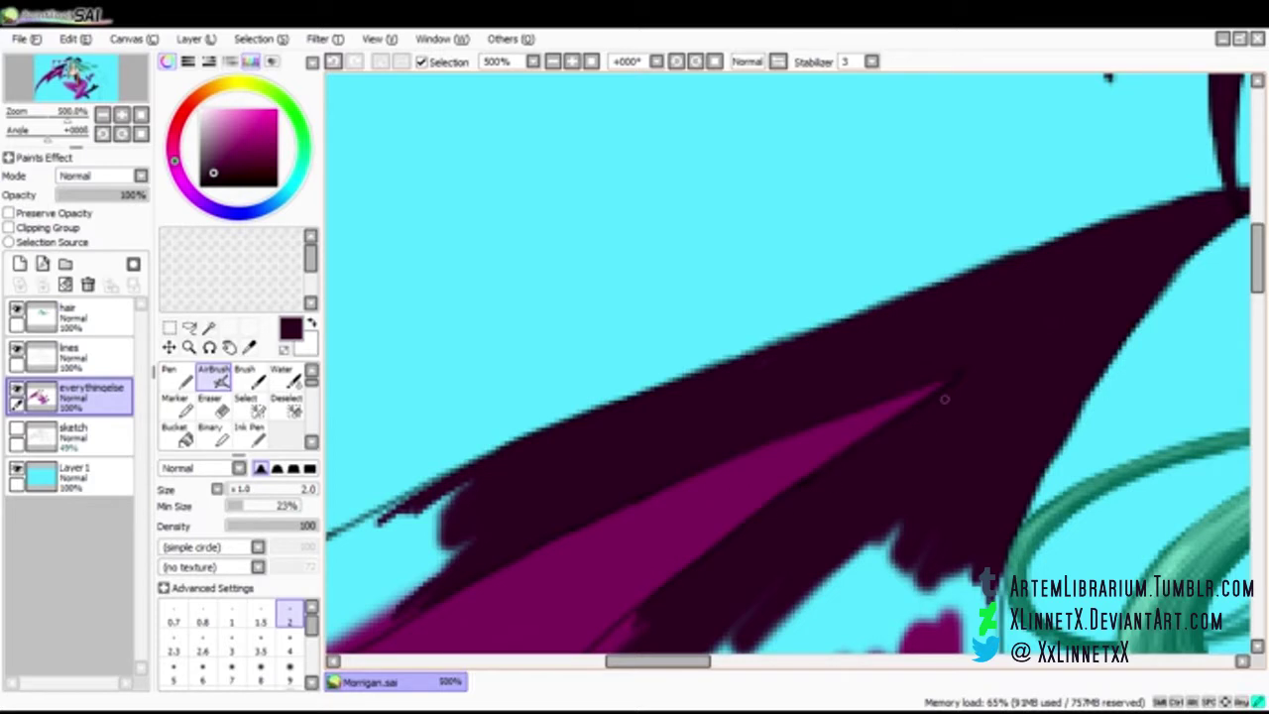
# Extend the large left wing's second rib and the ragged end of its upper bone with dark purple at AirBrush size 3
pyautogui.scroll(-5, 782, 506)
pyautogui.click(231, 642)
pyautogui.moveTo(631, 309); pyautogui.dragTo(516, 457)
pyautogui.moveTo(589, 346); pyautogui.dragTo(416, 502)
pyautogui.moveTo(464, 178); pyautogui.dragTo(379, 248)
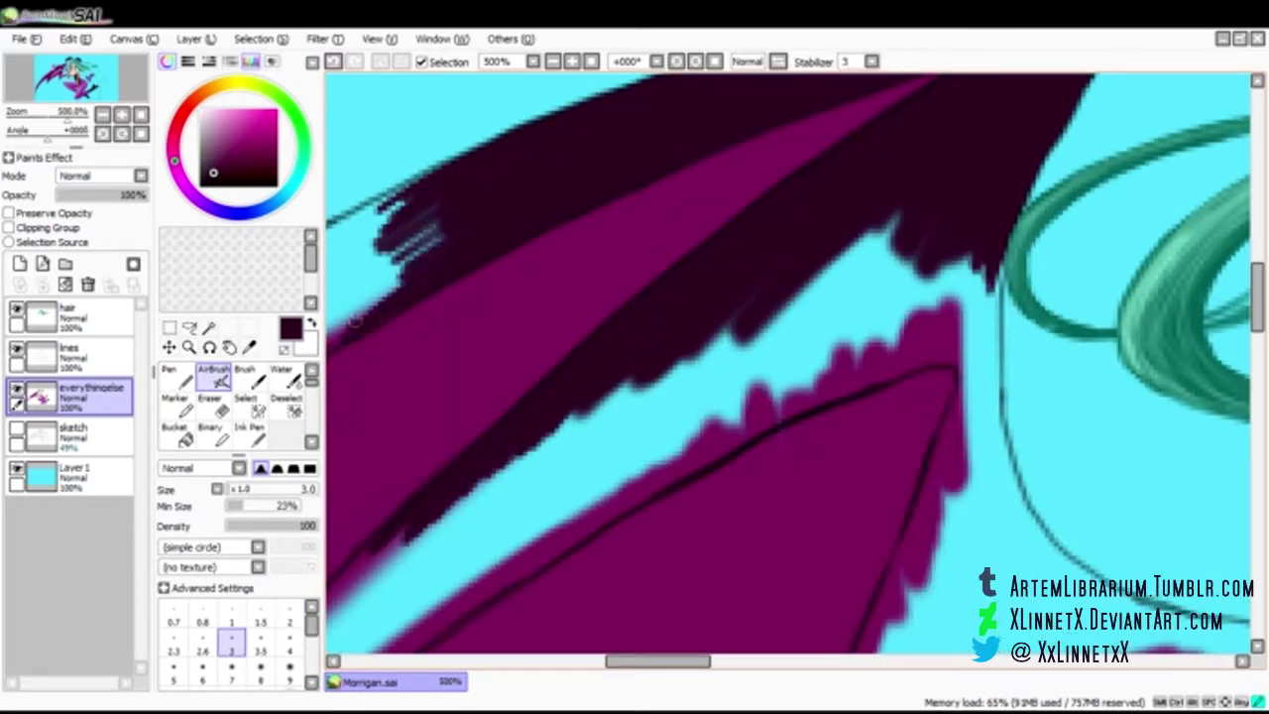
pyautogui.moveTo(415, 295); pyautogui.dragTo(342, 233)
# Fill the area above the large left wing's middle membrane with dark purple at AirBrush size 7
pyautogui.click(231, 673)
pyautogui.moveTo(908, 223)
pyautogui.mouseDown()
pyautogui.moveTo(938, 275)
pyautogui.moveTo(793, 382)
pyautogui.mouseUp()
pyautogui.moveTo(387, 580)
pyautogui.mouseDown()
pyautogui.moveTo(707, 329)
pyautogui.moveTo(611, 439)
pyautogui.moveTo(971, 317)
pyautogui.moveTo(838, 377)
pyautogui.mouseUp()
pyautogui.moveTo(436, 591); pyautogui.dragTo(691, 480)
# Continue the dark purple fill outward along the large left wing's ribs and leading edge at AirBrush size 7
pyautogui.moveTo(657, 661); pyautogui.dragTo(591, 662)
pyautogui.moveTo(833, 382)
pyautogui.mouseDown()
pyautogui.moveTo(929, 238)
pyautogui.moveTo(770, 360)
pyautogui.moveTo(780, 314)
pyautogui.moveTo(539, 447)
pyautogui.moveTo(538, 572)
pyautogui.moveTo(824, 366)
pyautogui.moveTo(472, 577)
pyautogui.moveTo(382, 595)
pyautogui.mouseUp()
pyautogui.moveTo(1257, 298); pyautogui.dragTo(1257, 336)
pyautogui.moveTo(590, 661); pyautogui.dragTo(539, 661)
pyautogui.moveTo(833, 332)
pyautogui.mouseDown()
pyautogui.moveTo(736, 425)
pyautogui.moveTo(490, 611)
pyautogui.mouseUp()
pyautogui.press('Down')
pyautogui.keyDown('alt'); pyautogui.click(555, 288); pyautogui.keyUp('alt')
pyautogui.moveTo(563, 309)
pyautogui.mouseDown()
pyautogui.moveTo(529, 323)
pyautogui.moveTo(442, 496)
pyautogui.moveTo(382, 557)
pyautogui.mouseUp()
pyautogui.moveTo(1258, 398); pyautogui.dragTo(1257, 425)
pyautogui.moveTo(556, 662); pyautogui.dragTo(517, 661)
pyautogui.moveTo(679, 317)
pyautogui.mouseDown()
pyautogui.moveTo(592, 459)
pyautogui.moveTo(641, 473)
pyautogui.moveTo(592, 413)
pyautogui.moveTo(514, 634)
pyautogui.moveTo(490, 639)
pyautogui.mouseUp()
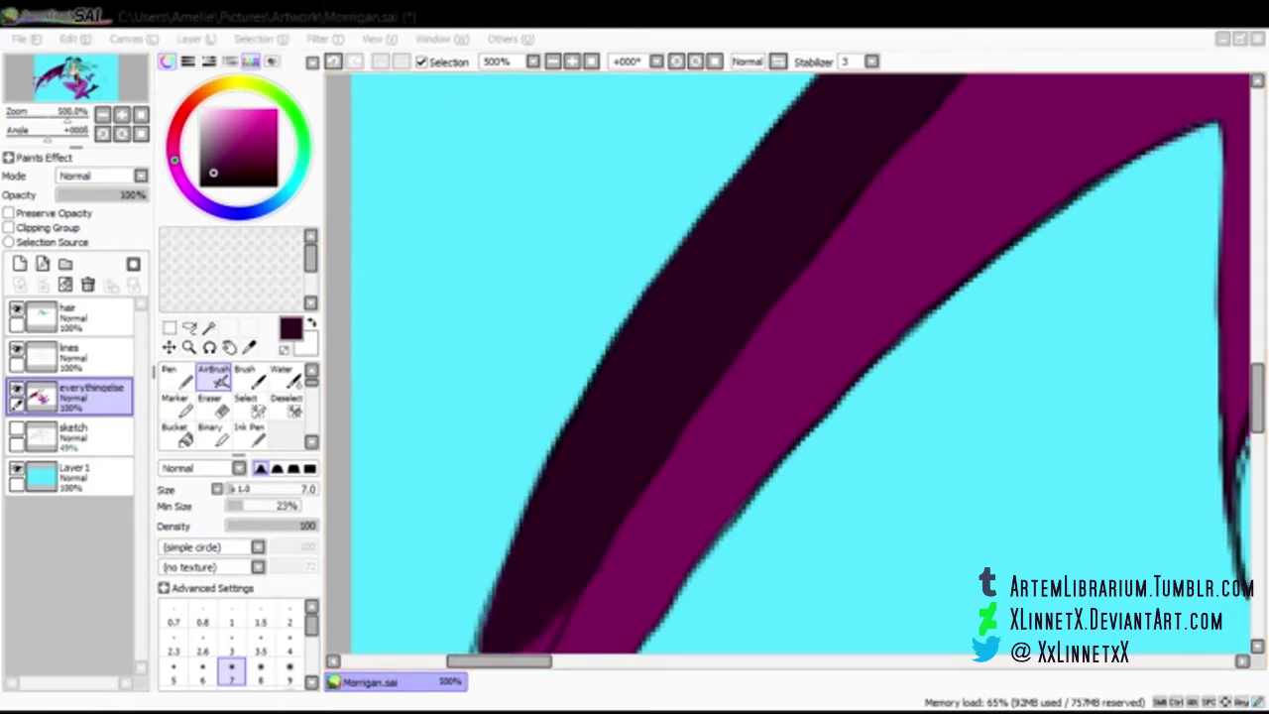
# Fill the large left wing's leading edge down to its curved lower tip with dark purple, using AirBrush sizes 7 and 3
pyautogui.moveTo(1257, 398); pyautogui.dragTo(1257, 428)
pyautogui.moveTo(533, 337); pyautogui.dragTo(471, 523)
pyautogui.moveTo(558, 360)
pyautogui.mouseDown()
pyautogui.moveTo(467, 564)
pyautogui.moveTo(448, 645)
pyautogui.mouseUp()
pyautogui.moveTo(1257, 427); pyautogui.dragTo(1258, 467)
pyautogui.click(231, 643)
pyautogui.moveTo(436, 315); pyautogui.dragTo(421, 641)
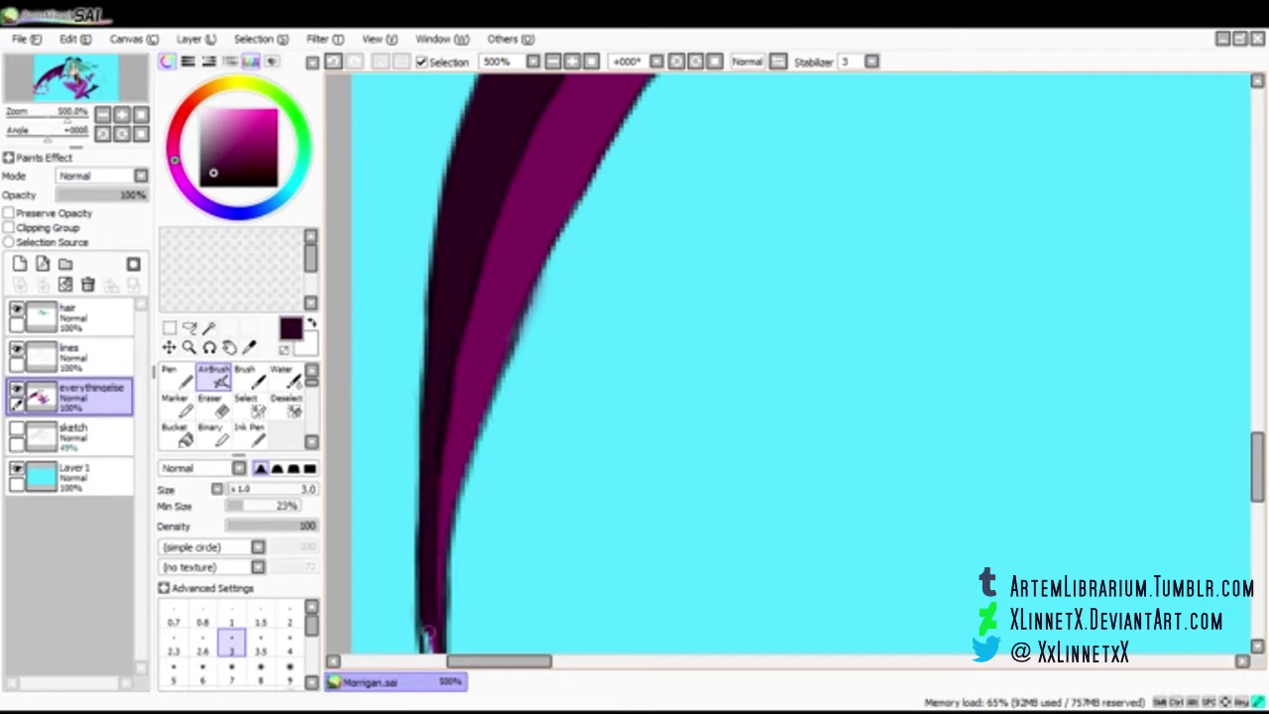
pyautogui.scroll(-3, 429, 410)
pyautogui.moveTo(438, 408); pyautogui.dragTo(482, 603)
pyautogui.scroll(-3, 482, 555)
pyautogui.moveTo(484, 376); pyautogui.dragTo(512, 426)
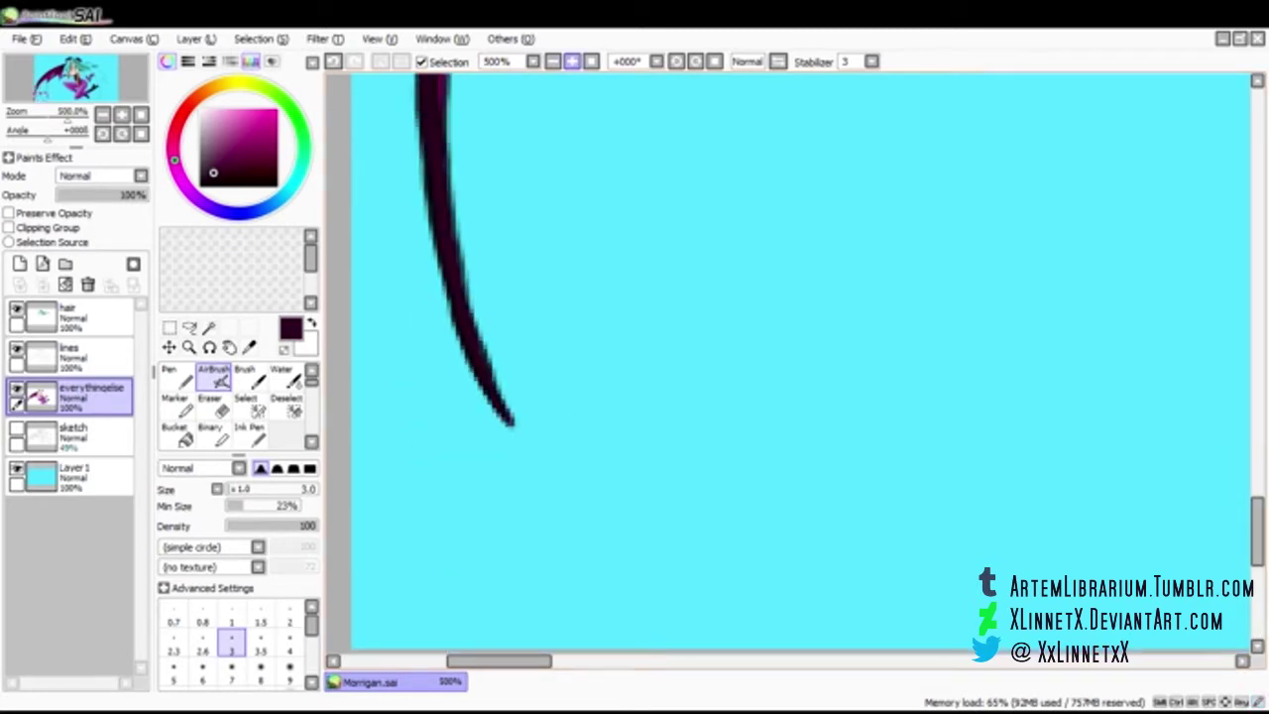
# Fill the large left wing's second rib down towards its spike with dark purple, using AirBrush size 6, reduced to 2.6
pyautogui.scroll(5, 833, 515)
pyautogui.moveTo(853, 289)
pyautogui.mouseDown()
pyautogui.moveTo(630, 551)
pyautogui.moveTo(573, 646)
pyautogui.moveTo(881, 312)
pyautogui.mouseUp()
pyautogui.press(']')
pyautogui.press(']')
pyautogui.press(']')
pyautogui.press(']')
pyautogui.moveTo(667, 538)
pyautogui.mouseDown()
pyautogui.moveTo(740, 430)
pyautogui.moveTo(836, 377)
pyautogui.mouseUp()
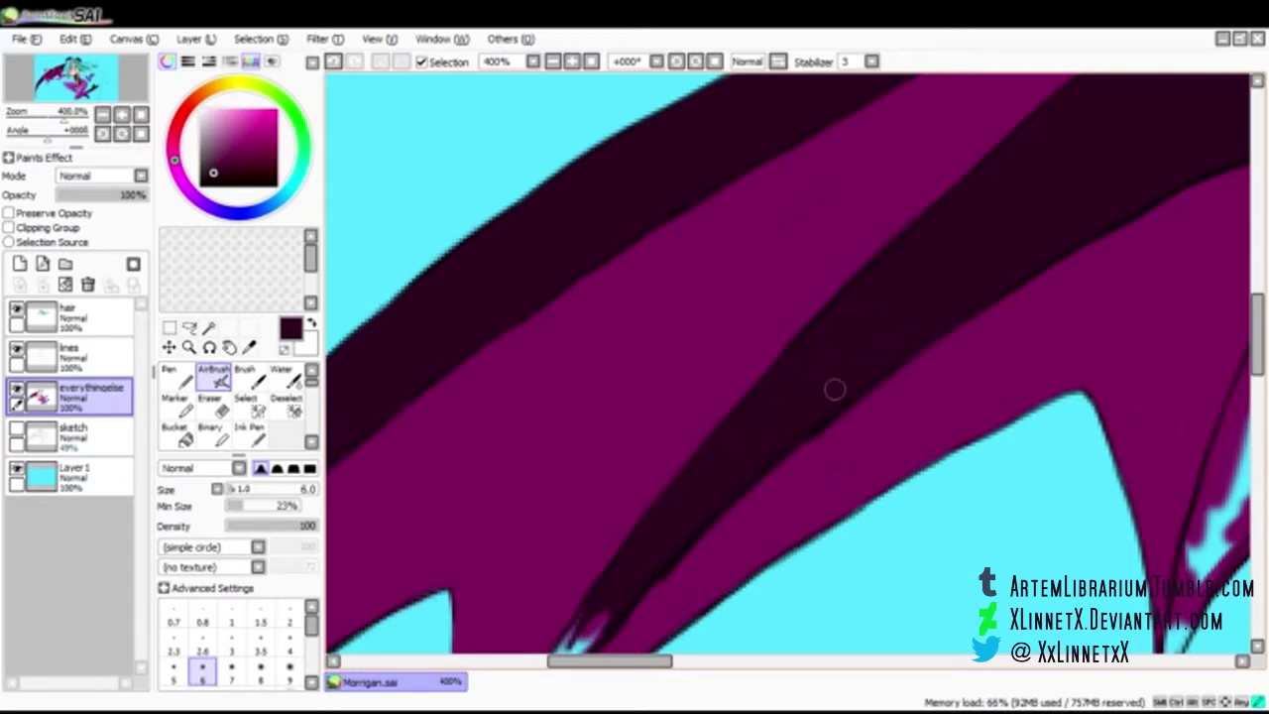
pyautogui.scroll(-4, 614, 396)
pyautogui.press('[')
pyautogui.press('[')
pyautogui.press('[')
pyautogui.press('[')
pyautogui.press('[')
pyautogui.scroll(-3, 942, 435)
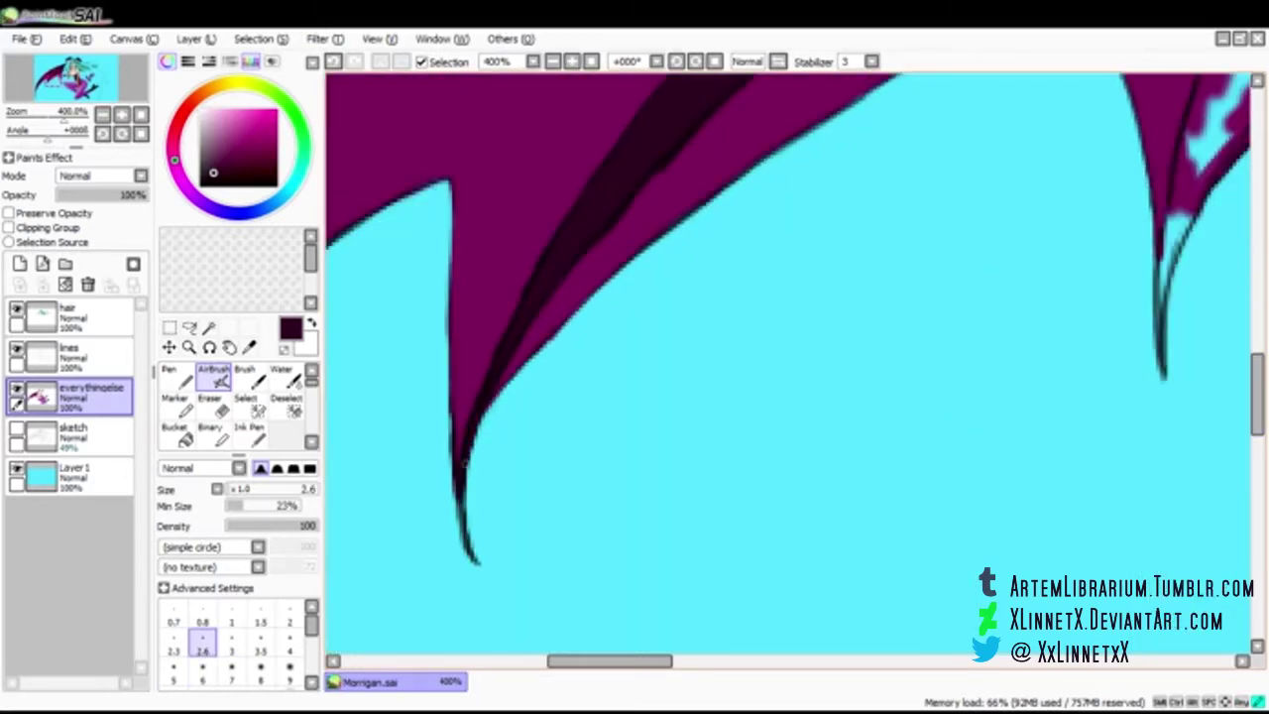
# Sample the membrane's magenta as the second colour, undo the last stroke and return to dark purple
pyautogui.press('x')
pyautogui.keyDown('alt'); pyautogui.click(538, 432); pyautogui.keyUp('alt')
pyautogui.moveTo(861, 79)
pyautogui.mouseDown()
pyautogui.moveTo(539, 434)
pyautogui.moveTo(331, 462)
pyautogui.moveTo(285, 610)
pyautogui.mouseUp()
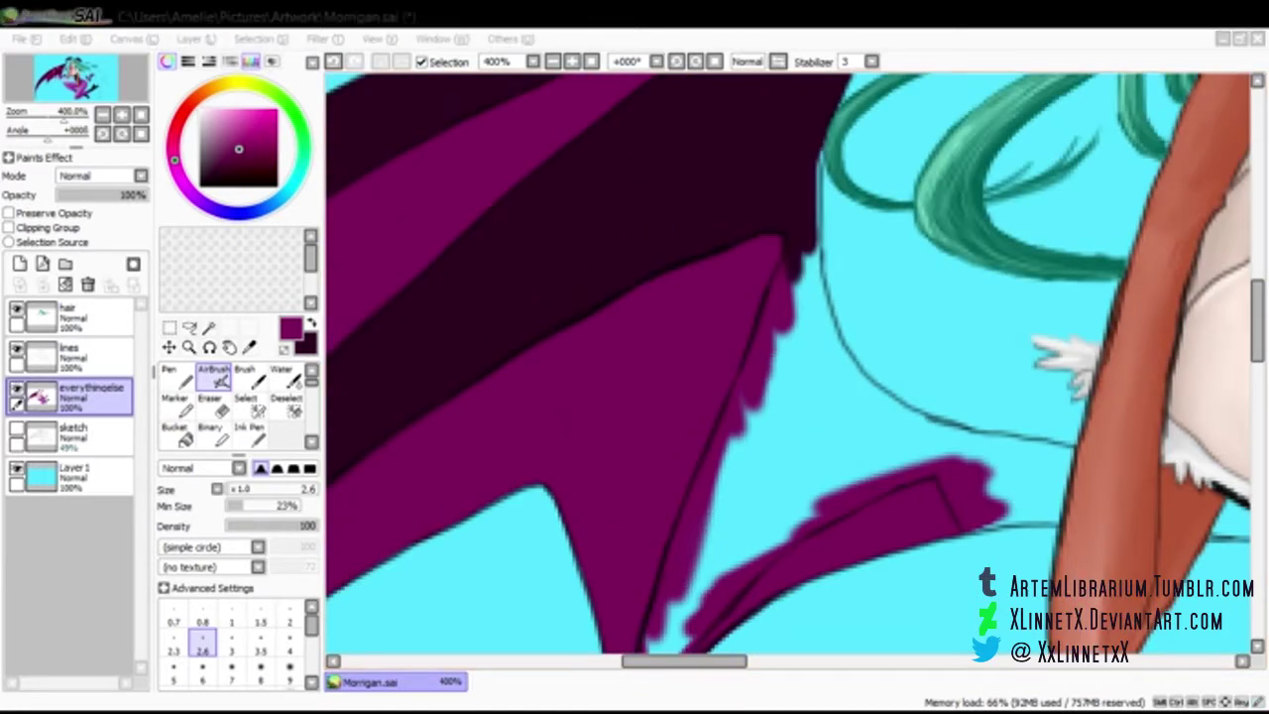
pyautogui.moveTo(684, 661); pyautogui.dragTo(714, 662)
pyautogui.moveTo(1257, 320); pyautogui.dragTo(1257, 289)
pyautogui.hotkey('ctrl', 'z')
pyautogui.press('x')
# Fill the large left wing's third rib and inner section around the lowest membrane with dark purple, enlarging the AirBrush to 6
pyautogui.moveTo(592, 474); pyautogui.dragTo(601, 523)
pyautogui.moveTo(556, 488); pyautogui.dragTo(533, 578)
pyautogui.click(202, 672)
pyautogui.moveTo(567, 521)
pyautogui.mouseDown()
pyautogui.moveTo(588, 562)
pyautogui.moveTo(578, 547)
pyautogui.moveTo(678, 627)
pyautogui.mouseUp()
pyautogui.moveTo(1258, 290); pyautogui.dragTo(1257, 355)
pyautogui.moveTo(544, 153); pyautogui.dragTo(451, 257)
pyautogui.moveTo(442, 192)
pyautogui.mouseDown()
pyautogui.moveTo(446, 426)
pyautogui.moveTo(644, 221)
pyautogui.moveTo(610, 284)
pyautogui.moveTo(717, 215)
pyautogui.moveTo(762, 256)
pyautogui.mouseUp()
# Fill the third rib's narrow spike on the large left wing with dark purple at AirBrush size 2.6
pyautogui.click(203, 643)
pyautogui.moveTo(416, 474); pyautogui.dragTo(397, 567)
pyautogui.moveTo(1258, 355); pyautogui.dragTo(1258, 382)
pyautogui.moveTo(394, 367); pyautogui.dragTo(399, 466)
# Fill the large left wing's base beside the glove and in the gap between arm and torso with dark purple at AirBrush sizes 2.6 and 3
pyautogui.scroll(3, 729, 333)
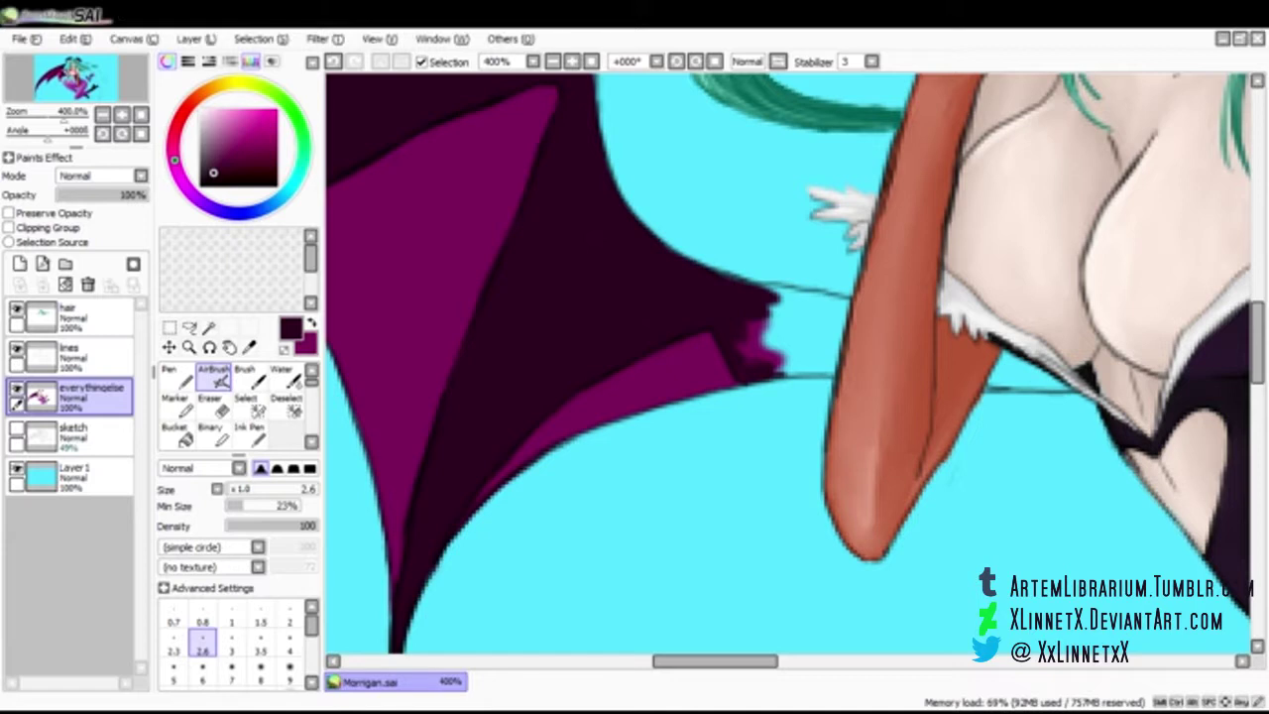
pyautogui.moveTo(798, 343)
pyautogui.mouseDown()
pyautogui.moveTo(809, 359)
pyautogui.moveTo(823, 292)
pyautogui.mouseUp()
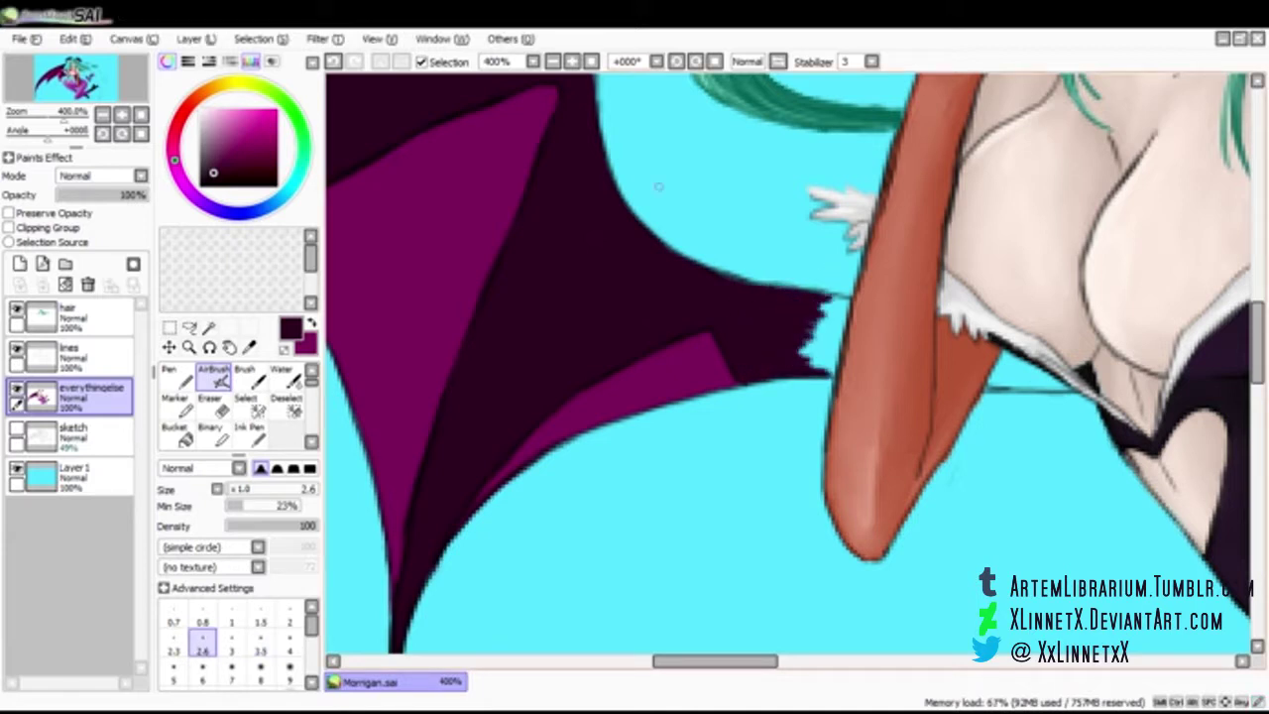
pyautogui.moveTo(805, 344)
pyautogui.mouseDown()
pyautogui.moveTo(817, 368)
pyautogui.moveTo(809, 353)
pyautogui.mouseUp()
pyautogui.press(']')
pyautogui.moveTo(831, 340); pyautogui.dragTo(833, 360)
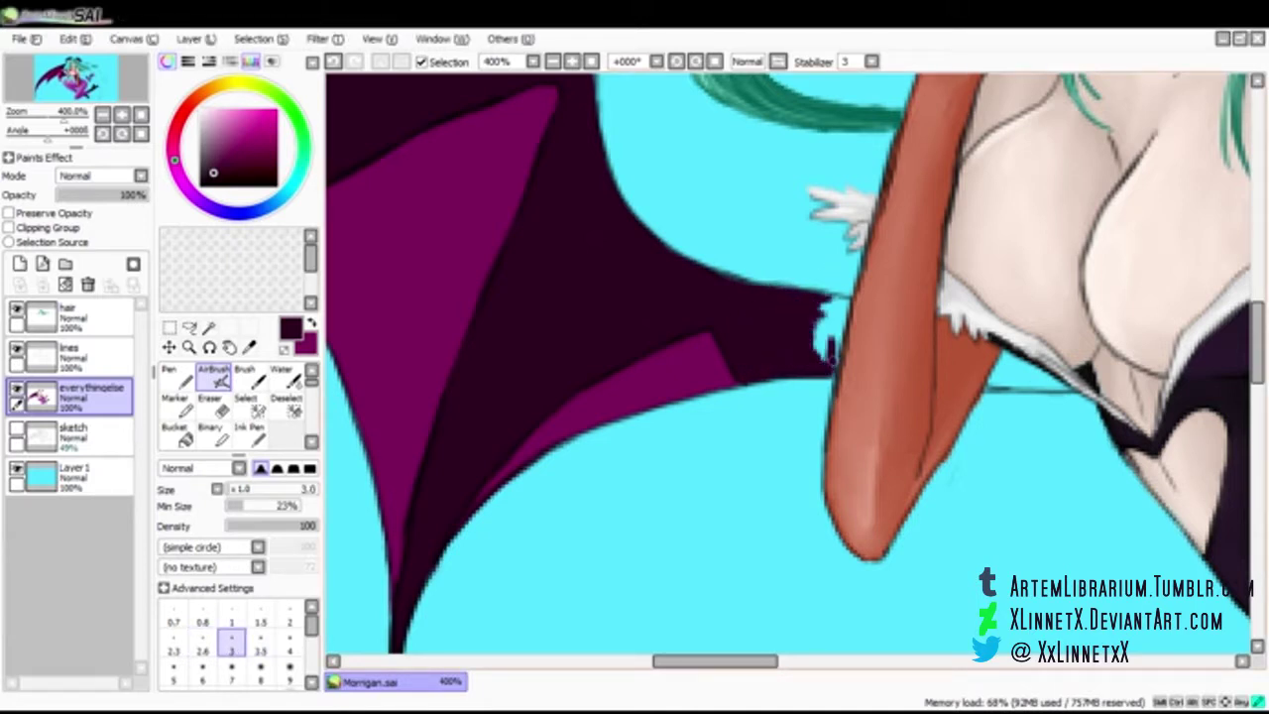
pyautogui.moveTo(749, 661); pyautogui.dragTo(793, 661)
pyautogui.moveTo(705, 385)
pyautogui.mouseDown()
pyautogui.moveTo(760, 388)
pyautogui.moveTo(650, 397)
pyautogui.moveTo(758, 394)
pyautogui.mouseUp()
# Block in the right wing's base strip between the glove and the first small membrane with dark purple
pyautogui.scroll(1, 695, 372)
pyautogui.press('[')
pyautogui.press('[')
pyautogui.press('[')
pyautogui.press('[')
pyautogui.press('[')
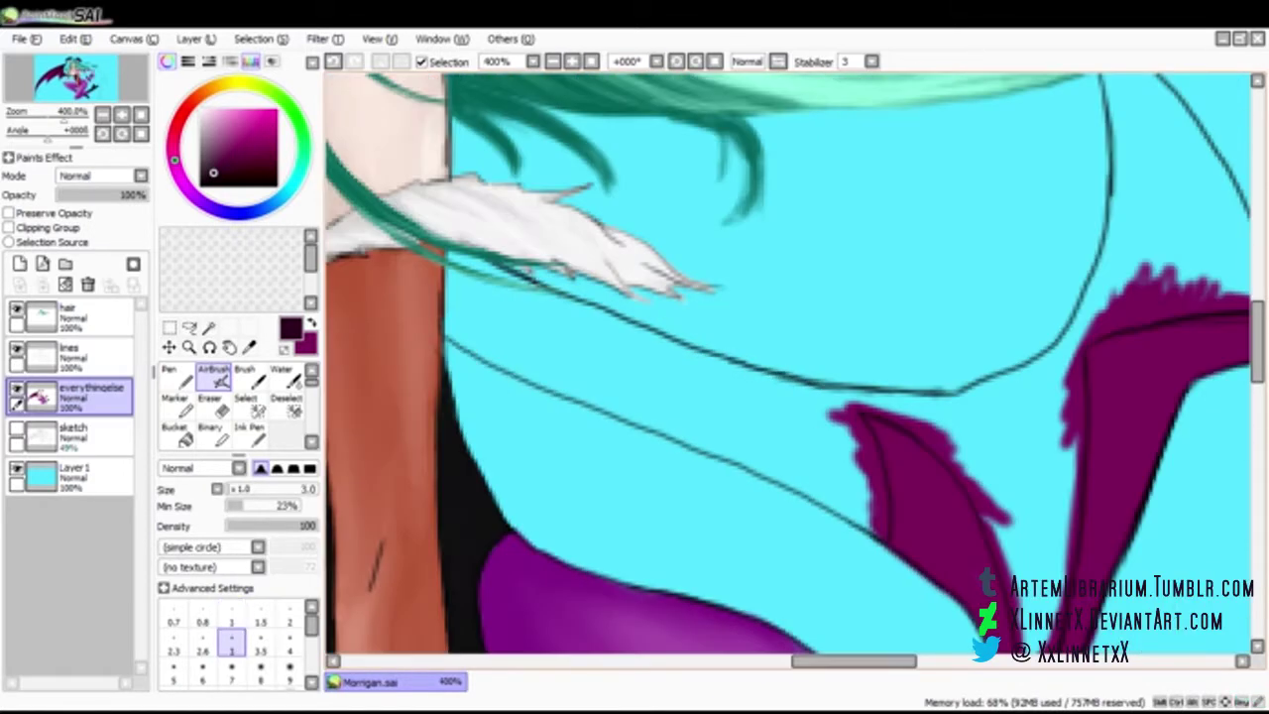
pyautogui.moveTo(535, 327)
pyautogui.mouseDown()
pyautogui.moveTo(730, 380)
pyautogui.moveTo(871, 506)
pyautogui.mouseUp()
# Fill the right wing base's upper and lower edges up to the line art with dark purple at AirBrush size 2.6
pyautogui.press('[')
pyautogui.press('[')
pyautogui.press('[')
pyautogui.press('[')
pyautogui.press('[')
pyautogui.press('[')
pyautogui.press('[')
pyautogui.press('[')
pyautogui.press('[')
pyautogui.moveTo(543, 295); pyautogui.dragTo(675, 342)
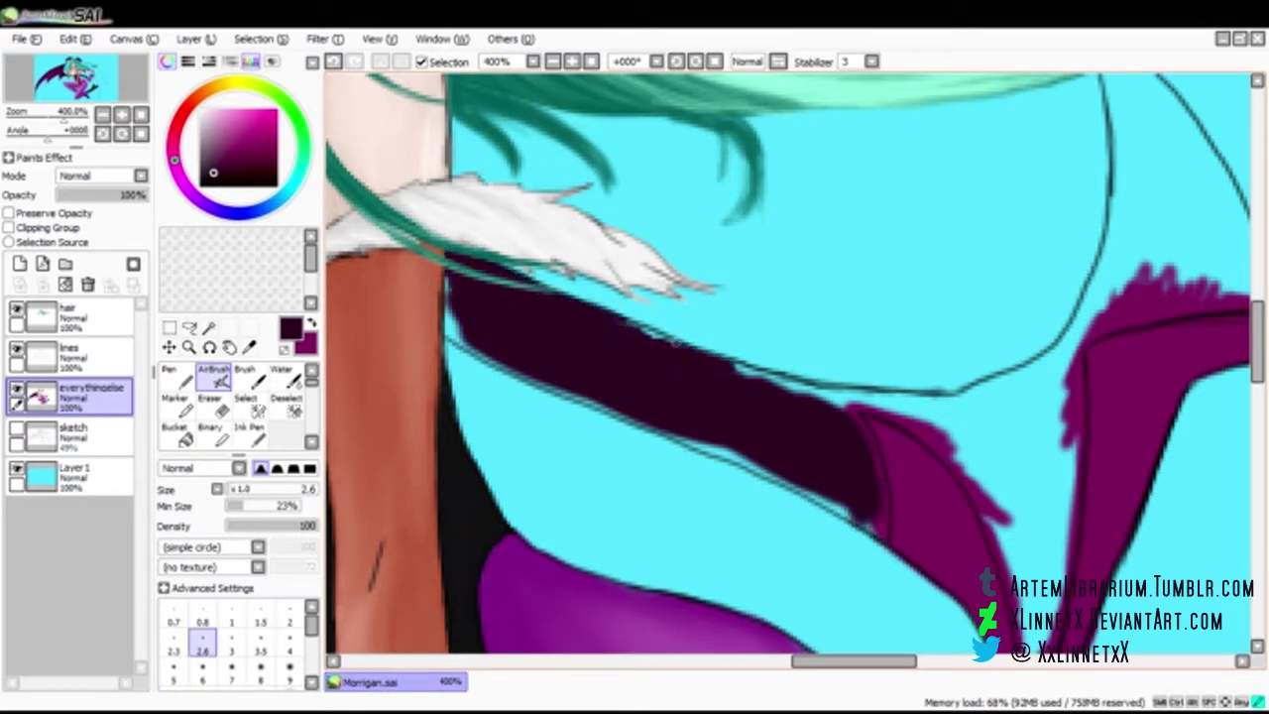
pyautogui.moveTo(533, 374); pyautogui.dragTo(679, 438)
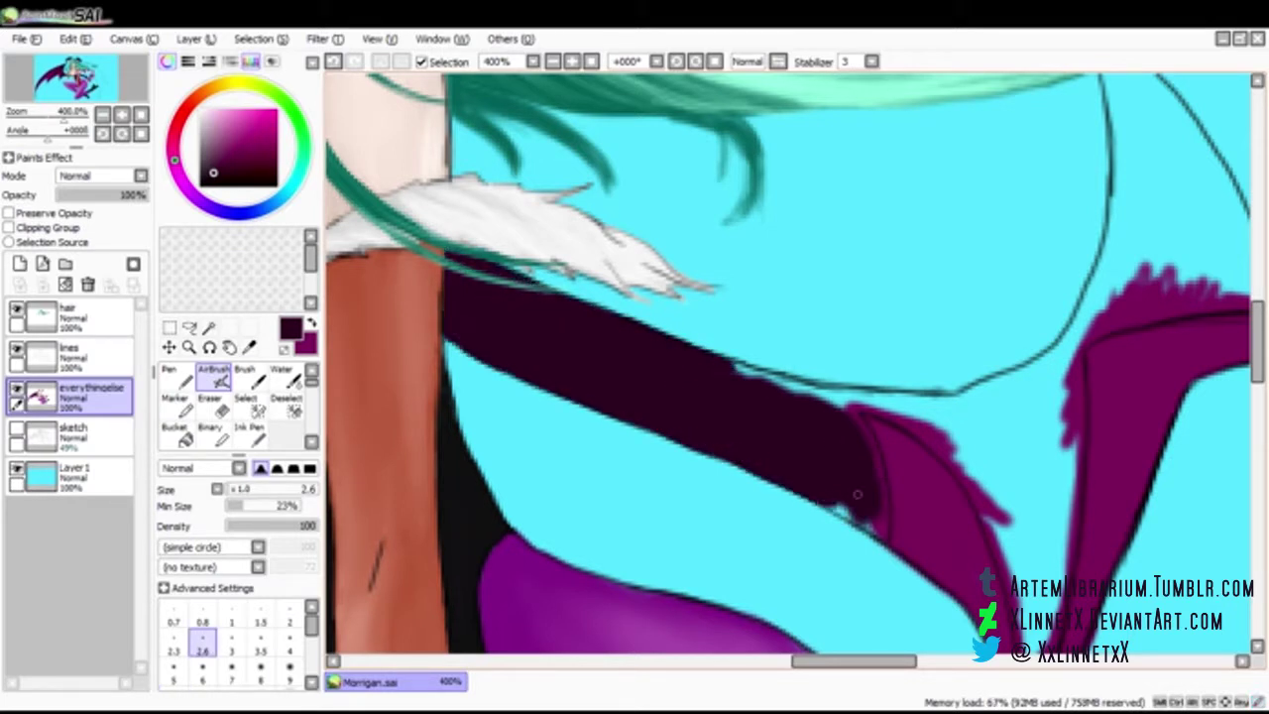
# Fill the right wing's pointed rib between the two small magenta membranes with dark purple, using AirBrush sizes 8 and 2.6
pyautogui.moveTo(836, 400)
pyautogui.mouseDown()
pyautogui.moveTo(759, 377)
pyautogui.moveTo(937, 436)
pyautogui.moveTo(645, 229)
pyautogui.moveTo(695, 368)
pyautogui.moveTo(714, 264)
pyautogui.moveTo(740, 398)
pyautogui.moveTo(695, 412)
pyautogui.mouseUp()
pyautogui.click(261, 673)
pyautogui.press('[')
pyautogui.press('[')
pyautogui.press('[')
pyautogui.press('[')
pyautogui.press('[')
pyautogui.press('[')
pyautogui.press('[')
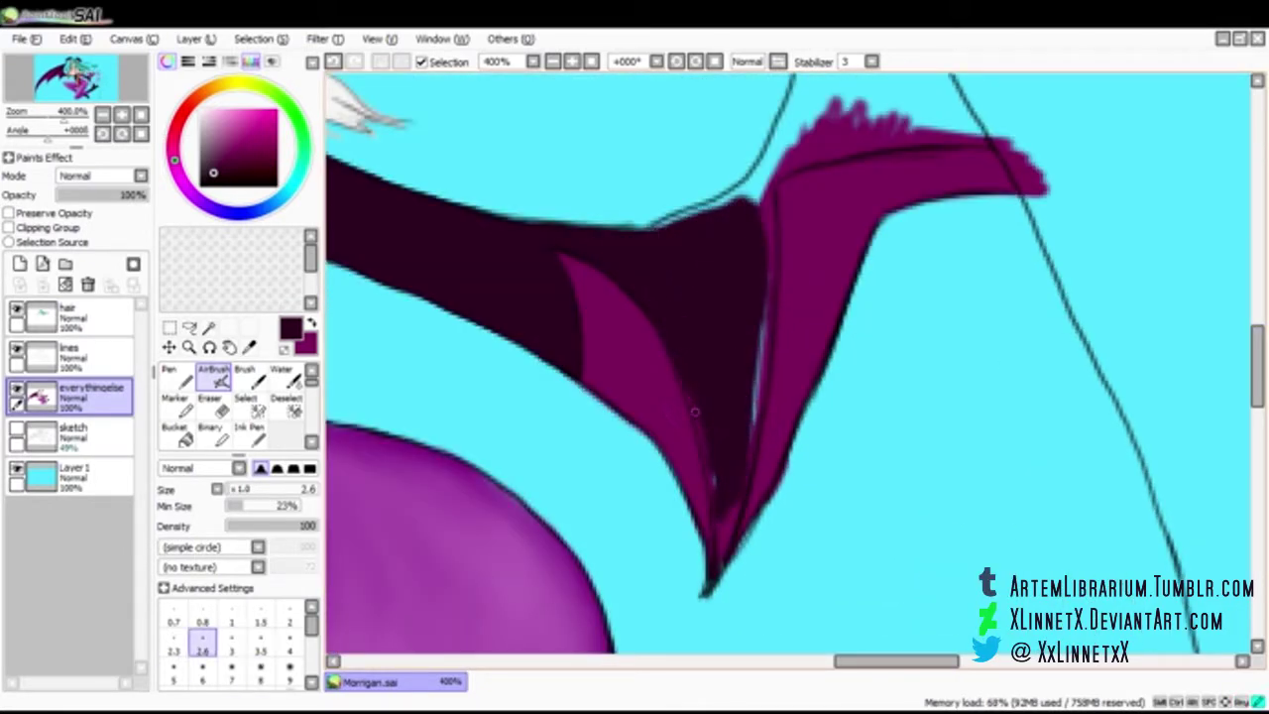
pyautogui.moveTo(714, 513)
pyautogui.mouseDown()
pyautogui.moveTo(706, 593)
pyautogui.moveTo(748, 454)
pyautogui.mouseUp()
# Cover the ragged magenta above the right wing's second small membrane with dark purple at AirBrush size 7
pyautogui.press(']')
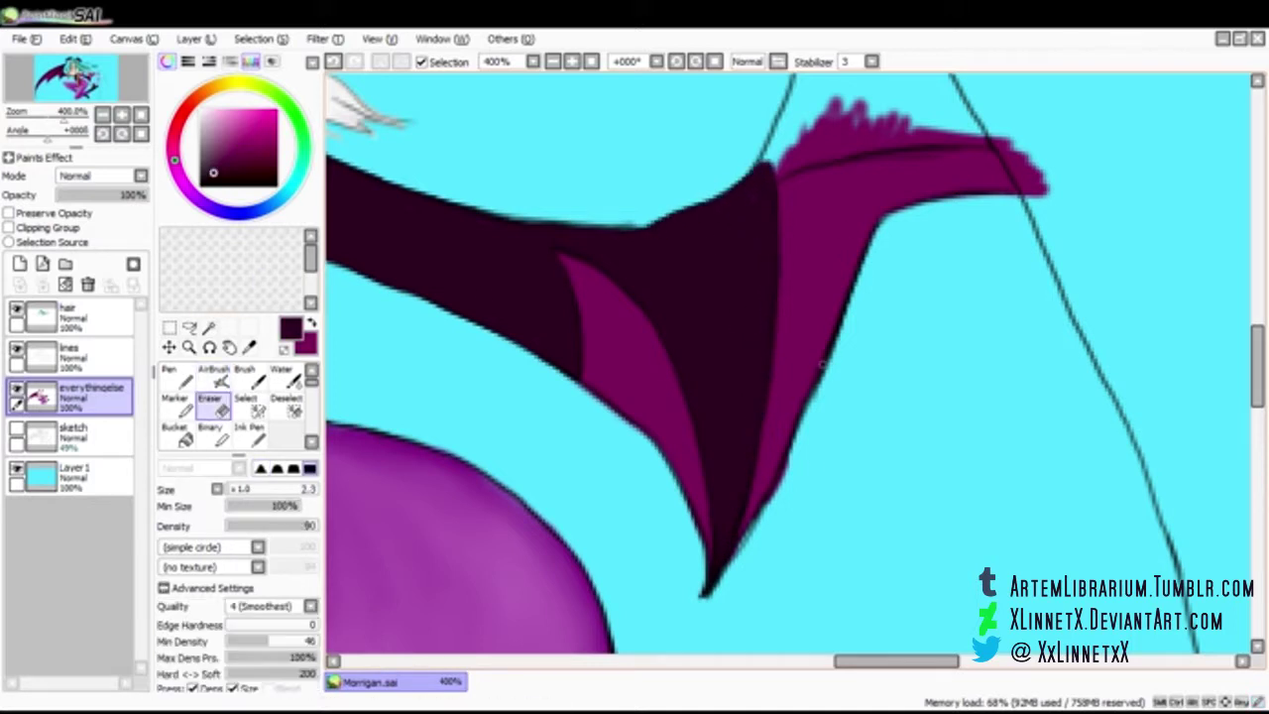
pyautogui.moveTo(896, 661); pyautogui.dragTo(915, 662)
pyautogui.moveTo(1257, 367); pyautogui.dragTo(1258, 330)
pyautogui.press(']')
pyautogui.press(']')
pyautogui.press(']')
pyautogui.press(']')
pyautogui.press(']')
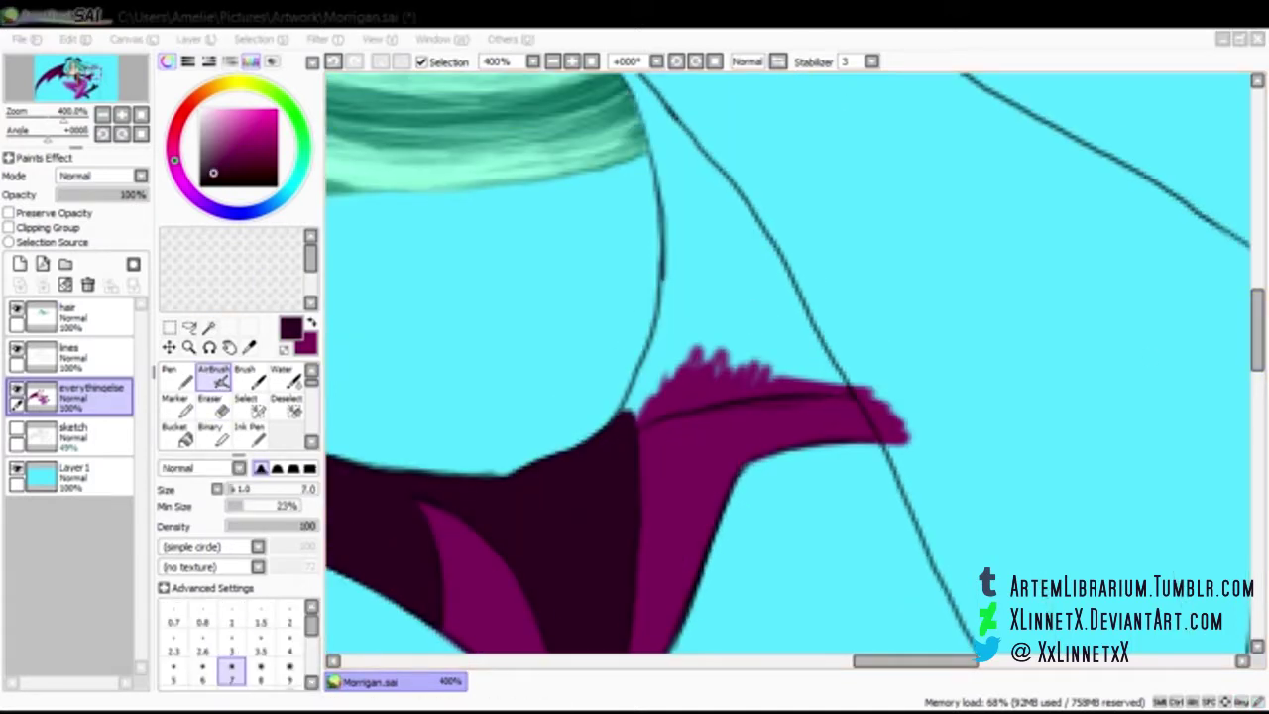
pyautogui.moveTo(694, 367)
pyautogui.mouseDown()
pyautogui.moveTo(671, 405)
pyautogui.moveTo(793, 335)
pyautogui.moveTo(841, 384)
pyautogui.mouseUp()
# Block in the right wing's broad upper arm beside the flowing hair with dark purple, using a much larger AirBrush
pyautogui.click(553, 62)
pyautogui.click(553, 62)
pyautogui.moveTo(1257, 338); pyautogui.dragTo(1257, 312)
pyautogui.moveTo(888, 662); pyautogui.dragTo(906, 661)
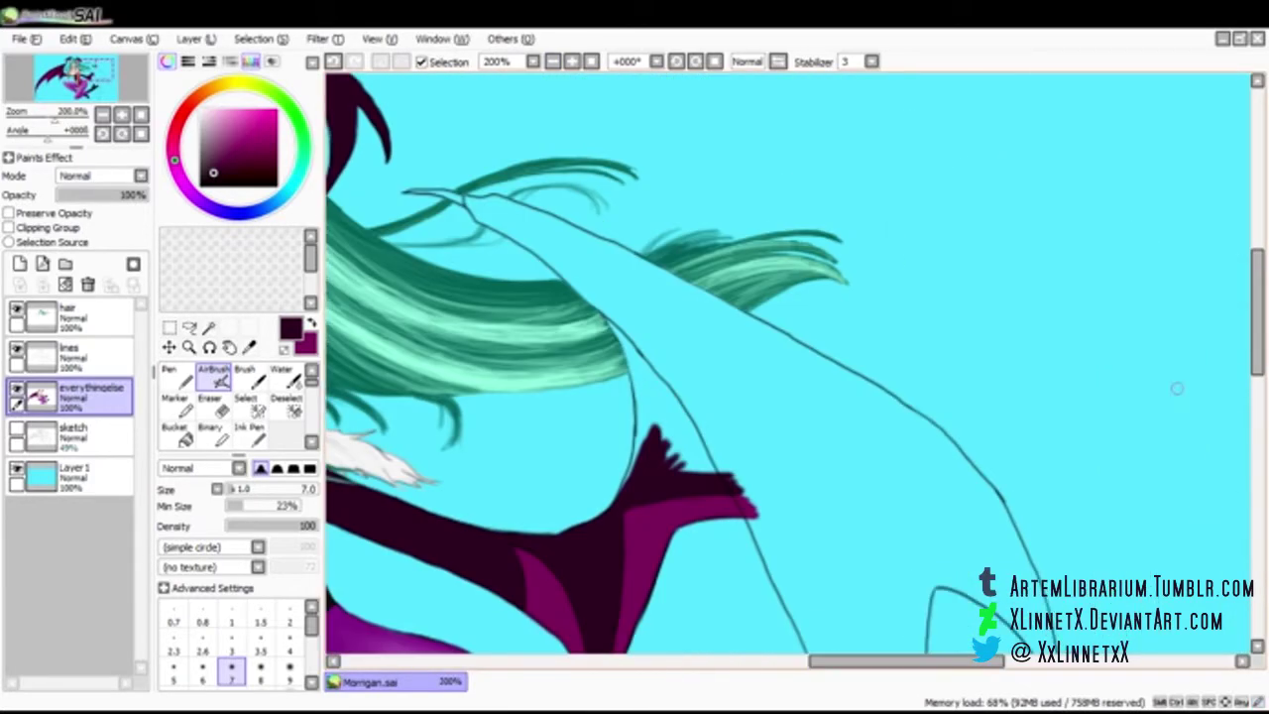
pyautogui.press(']')
pyautogui.press(']')
pyautogui.press(']')
pyautogui.press(']')
pyautogui.press(']')
pyautogui.press(']')
pyautogui.press(']')
pyautogui.press(']')
pyautogui.moveTo(694, 394); pyautogui.dragTo(770, 491)
pyautogui.moveTo(684, 426); pyautogui.dragTo(638, 299)
pyautogui.moveTo(637, 300)
pyautogui.mouseDown()
pyautogui.moveTo(695, 378)
pyautogui.moveTo(843, 515)
pyautogui.moveTo(628, 283)
pyautogui.moveTo(942, 555)
pyautogui.moveTo(813, 595)
pyautogui.mouseUp()
pyautogui.moveTo(783, 555); pyautogui.dragTo(790, 238)
# Extend the dark purple fill through the right wing's outer section and up toward its narrow tip
pyautogui.press('pagedown')
pyautogui.press('pagedown')
pyautogui.press('[')
pyautogui.press('[')
pyautogui.press('[')
pyautogui.moveTo(796, 302); pyautogui.dragTo(825, 392)
pyautogui.moveTo(832, 322); pyautogui.dragTo(840, 538)
pyautogui.moveTo(893, 315); pyautogui.dragTo(911, 329)
pyautogui.press(']')
pyautogui.press(']')
pyautogui.moveTo(644, 128); pyautogui.dragTo(692, 142)
pyautogui.scroll(3, 777, 199)
pyautogui.moveTo(605, 299)
pyautogui.mouseDown()
pyautogui.moveTo(854, 447)
pyautogui.moveTo(815, 553)
pyautogui.mouseUp()
# Fill the right wing's inner edge along the hair up to the claw with dark purple, using a smaller AirBrush
pyautogui.press('[')
pyautogui.press('[')
pyautogui.press('[')
pyautogui.press('[')
pyautogui.press('[')
pyautogui.press('[')
pyautogui.press('[')
pyautogui.press('[')
pyautogui.moveTo(843, 412)
pyautogui.mouseDown()
pyautogui.moveTo(818, 323)
pyautogui.moveTo(837, 344)
pyautogui.moveTo(734, 234)
pyautogui.mouseUp()
pyautogui.press('[')
pyautogui.press('[')
pyautogui.moveTo(776, 279); pyautogui.dragTo(744, 254)
pyautogui.press(']')
pyautogui.moveTo(755, 249); pyautogui.dragTo(631, 149)
# Fill the upper edge of the right wing's arm from the claw toward the hair ends with dark purple
pyautogui.press(']')
pyautogui.press(']')
pyautogui.press(']')
pyautogui.press(']')
pyautogui.press('[')
pyautogui.press('[')
pyautogui.press('[')
pyautogui.press('[')
pyautogui.moveTo(682, 192)
pyautogui.mouseDown()
pyautogui.moveTo(583, 113)
pyautogui.moveTo(654, 119)
pyautogui.moveTo(789, 187)
pyautogui.mouseUp()
pyautogui.press(']')
pyautogui.press(']')
pyautogui.press(']')
pyautogui.press(']')
pyautogui.moveTo(786, 190)
pyautogui.mouseDown()
pyautogui.moveTo(884, 249)
pyautogui.moveTo(959, 272)
pyautogui.moveTo(842, 202)
pyautogui.mouseUp()
# Fill the right wing's upper outer edge from the hair ends down toward the bend with dark purple, using a size 5 AirBrush
pyautogui.press('[')
pyautogui.press('[')
pyautogui.press('[')
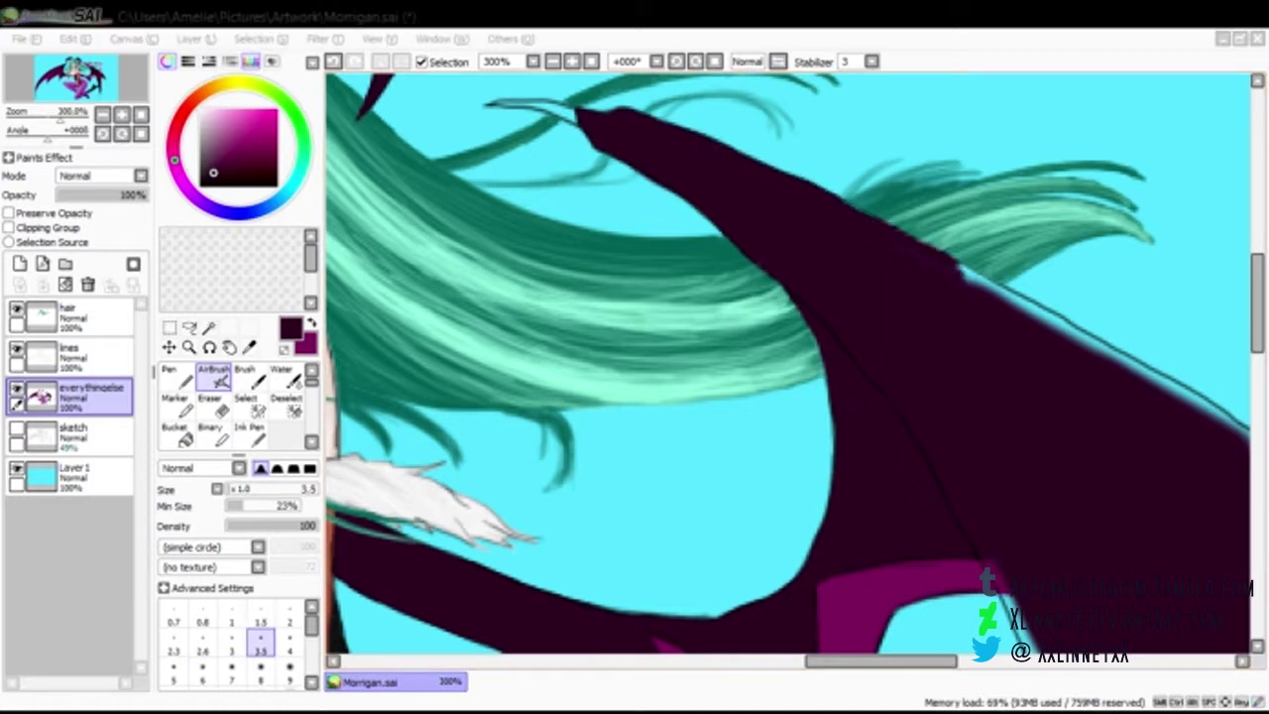
pyautogui.moveTo(881, 661); pyautogui.dragTo(937, 662)
pyautogui.moveTo(655, 563); pyautogui.dragTo(692, 637)
pyautogui.press(']')
pyautogui.press(']')
pyautogui.moveTo(623, 261); pyautogui.dragTo(797, 369)
pyautogui.moveTo(736, 322)
pyautogui.mouseDown()
pyautogui.moveTo(673, 294)
pyautogui.moveTo(610, 277)
pyautogui.mouseUp()
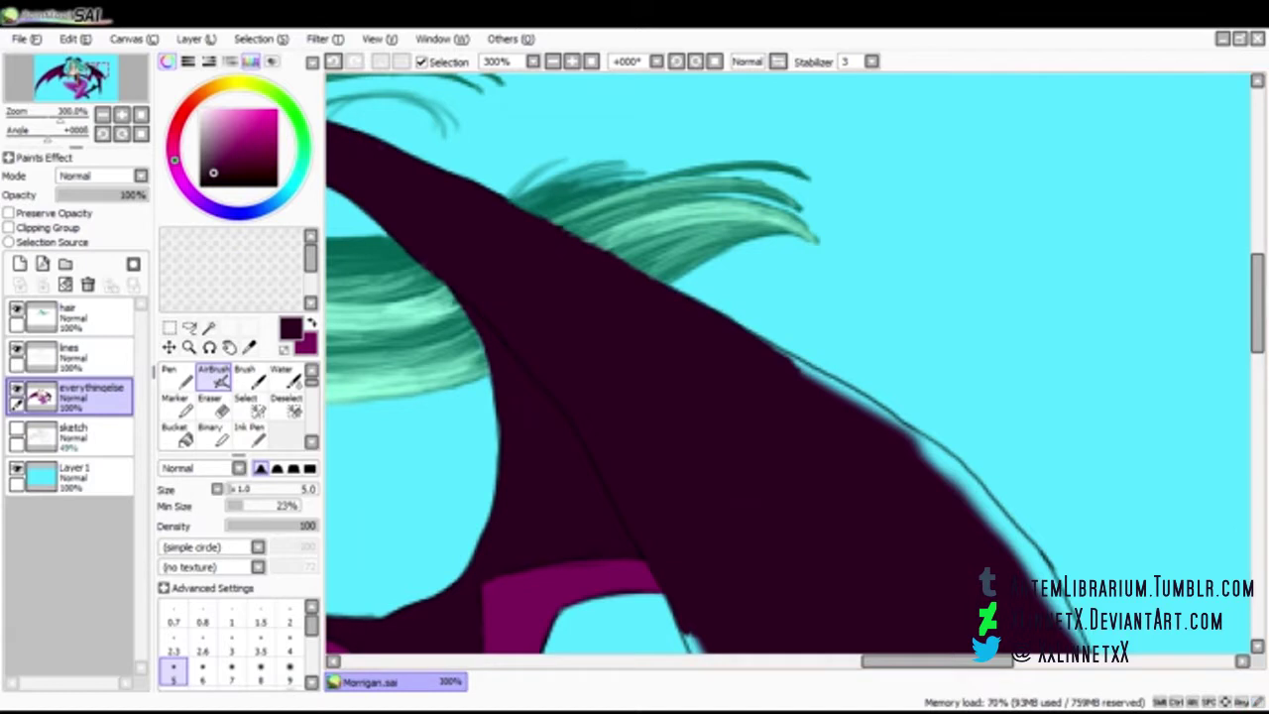
pyautogui.moveTo(789, 359); pyautogui.dragTo(849, 400)
pyautogui.moveTo(838, 389); pyautogui.dragTo(926, 454)
# Fill the right wing's inner edge below the magenta panel with dark purple, working downward along the line art
pyautogui.moveTo(1258, 303); pyautogui.dragTo(1257, 353)
pyautogui.moveTo(702, 389); pyautogui.dragTo(770, 522)
pyautogui.moveTo(684, 355); pyautogui.dragTo(712, 411)
pyautogui.moveTo(750, 492); pyautogui.dragTo(798, 593)
pyautogui.moveTo(1258, 352); pyautogui.dragTo(1257, 380)
pyautogui.moveTo(783, 407); pyautogui.dragTo(813, 522)
pyautogui.moveTo(767, 369); pyautogui.dragTo(794, 480)
pyautogui.moveTo(783, 420); pyautogui.dragTo(827, 597)
pyautogui.moveTo(809, 525); pyautogui.dragTo(821, 581)
# Extend the dark purple along the rest of the right wing's inner edge to its lower point
pyautogui.moveTo(1258, 381); pyautogui.dragTo(1257, 428)
pyautogui.moveTo(829, 361); pyautogui.dragTo(871, 635)
pyautogui.moveTo(846, 452); pyautogui.dragTo(869, 616)
pyautogui.moveTo(1258, 427); pyautogui.dragTo(1257, 490)
pyautogui.moveTo(874, 314); pyautogui.dragTo(874, 412)
# Erase the overspill beside the right wing's lower point and fill the narrow end with dark purple, using a much smaller AirBrush
pyautogui.press('e')
pyautogui.moveTo(862, 279)
pyautogui.mouseDown()
pyautogui.moveTo(885, 415)
pyautogui.moveTo(889, 384)
pyautogui.moveTo(886, 436)
pyautogui.moveTo(833, 564)
pyautogui.mouseUp()
pyautogui.press('b')
pyautogui.press('[')
pyautogui.press('[')
pyautogui.press('[')
pyautogui.press('[')
pyautogui.press('[')
pyautogui.press('[')
pyautogui.press('[')
pyautogui.press('[')
pyautogui.moveTo(866, 492); pyautogui.dragTo(845, 546)
# Fill the far side of the right wing's lower point up to the notch with dark purple, using a larger AirBrush
pyautogui.press(']')
pyautogui.press(']')
pyautogui.press(']')
pyautogui.press(']')
pyautogui.press(']')
pyautogui.press(']')
pyautogui.press(']')
pyautogui.press(']')
pyautogui.press(']')
pyautogui.press(']')
pyautogui.moveTo(902, 351)
pyautogui.mouseDown()
pyautogui.moveTo(899, 251)
pyautogui.moveTo(920, 513)
pyautogui.moveTo(927, 295)
pyautogui.mouseUp()
pyautogui.scroll(3, 906, 383)
pyautogui.press('[')
pyautogui.press('[')
pyautogui.moveTo(930, 329)
pyautogui.mouseDown()
pyautogui.moveTo(935, 377)
pyautogui.moveTo(924, 137)
pyautogui.mouseUp()
pyautogui.scroll(3, 887, 328)
pyautogui.moveTo(941, 563); pyautogui.dragTo(928, 416)
# Fill along the right wing's arched notch and up the outer edge above its outermost point with dark purple
pyautogui.moveTo(904, 359)
pyautogui.mouseDown()
pyautogui.moveTo(928, 208)
pyautogui.moveTo(963, 176)
pyautogui.moveTo(1125, 349)
pyautogui.moveTo(1144, 412)
pyautogui.mouseUp()
pyautogui.press('[')
pyautogui.press('[')
pyautogui.press('[')
pyautogui.press(']')
pyautogui.press(']')
pyautogui.press(']')
pyautogui.moveTo(1126, 329); pyautogui.dragTo(1046, 125)
# Fill the narrow end of the right wing's outermost point with dark purple, using a smaller AirBrush
pyautogui.press('[')
pyautogui.press('[')
pyautogui.press('[')
pyautogui.press('[')
pyautogui.press('[')
pyautogui.press('[')
pyautogui.moveTo(1143, 416); pyautogui.dragTo(1148, 482)
# Fill the remaining gap along the right wing's outer bend with dark purple, using a larger AirBrush
pyautogui.scroll(3, 1091, 396)
pyautogui.press(']')
pyautogui.press(']')
pyautogui.press(']')
pyautogui.press(']')
pyautogui.press(']')
pyautogui.press(']')
pyautogui.moveTo(1020, 410)
pyautogui.mouseDown()
pyautogui.moveTo(1053, 456)
pyautogui.moveTo(927, 305)
pyautogui.mouseUp()
pyautogui.hotkey('alt', 'Tab')
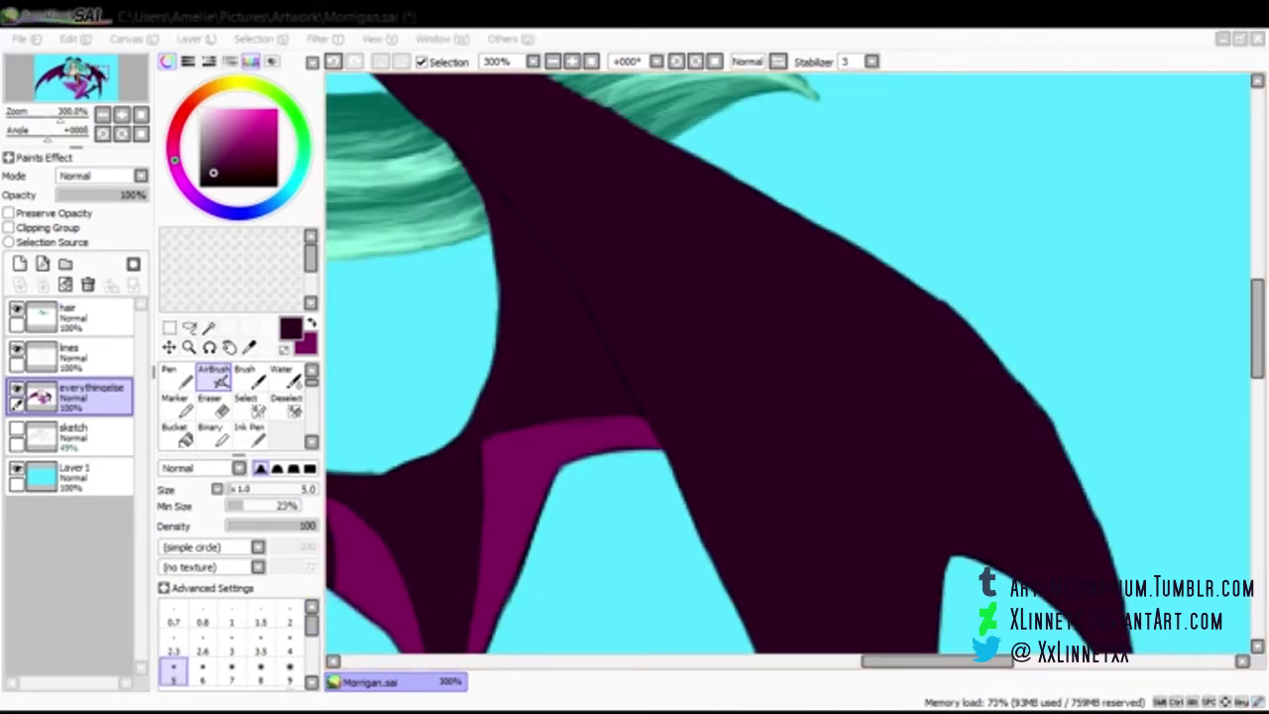
pyautogui.hotkey('alt', 'Tab')
pyautogui.scroll(-2, 1032, 506)
pyautogui.scroll(3, 1031, 505)
pyautogui.press('e')
pyautogui.press('b')
# Recolour the left wing's claw with the grey sampled from the right wing's claw, using a smaller AirBrush for its narrow tip
pyautogui.scroll(-4, 1032, 505)
pyautogui.hotkey('ctrl', '-')
pyautogui.scroll(3, 789, 363)
pyautogui.hscroll(-6, 789, 363)
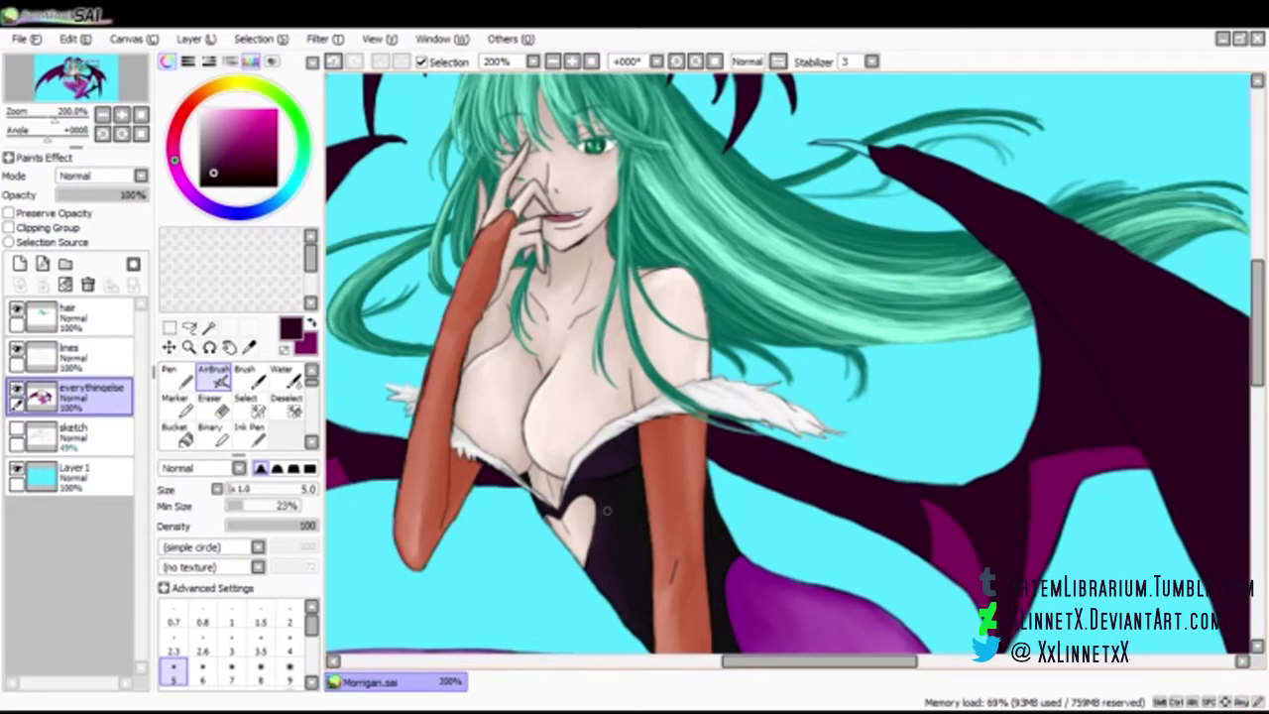
pyautogui.rightClick(1039, 147)
pyautogui.press('[')
pyautogui.press('[')
pyautogui.press('[')
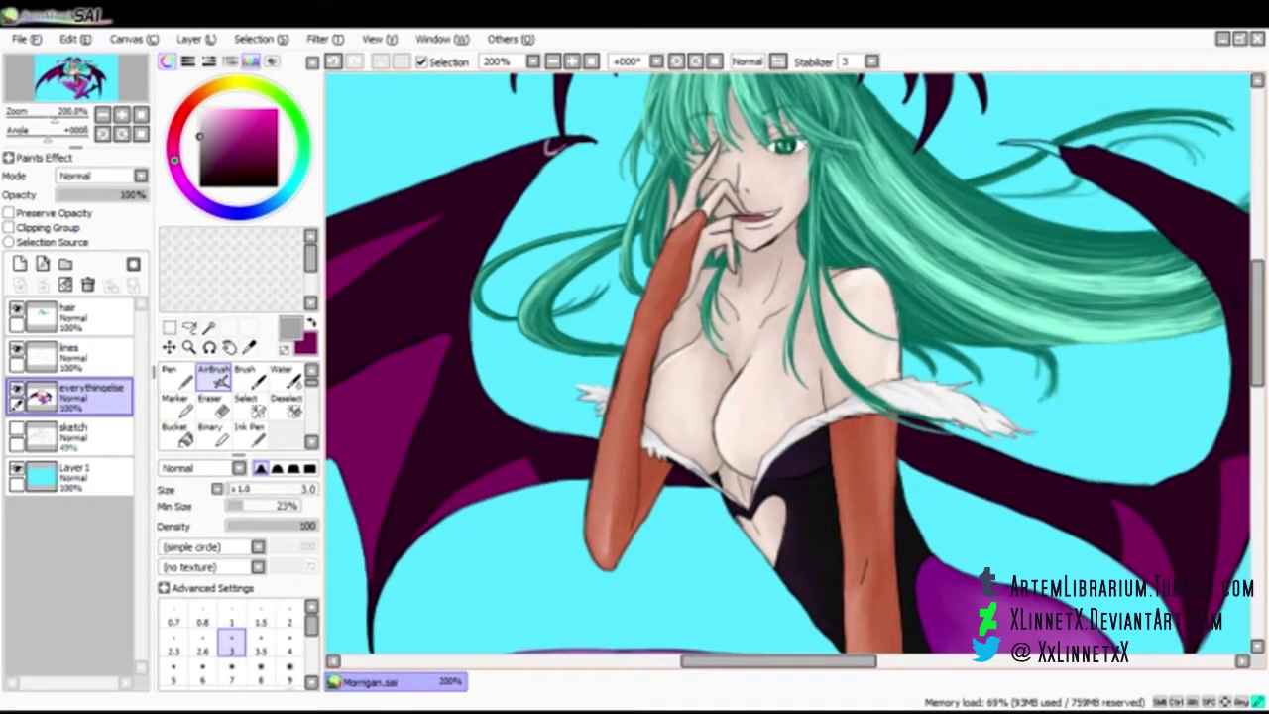
pyautogui.scroll(4, 551, 146)
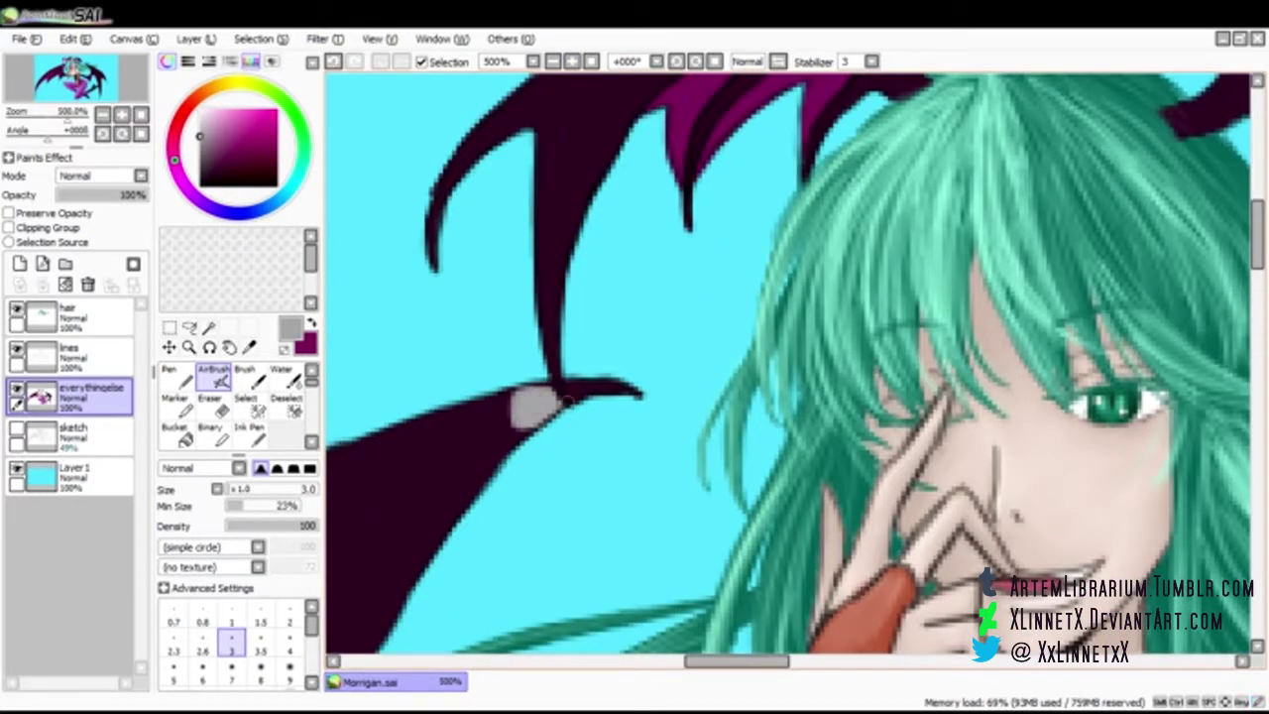
pyautogui.press('[')
pyautogui.press('[')
pyautogui.press('[')
pyautogui.press('[')
pyautogui.press('[')
pyautogui.moveTo(598, 390); pyautogui.dragTo(636, 391)
# Erase the excess colour and outline around the base of the left wing's claw, retouching its outline with the black Pen
pyautogui.click(87, 357)
pyautogui.click(178, 377)
pyautogui.rightClick(619, 379)
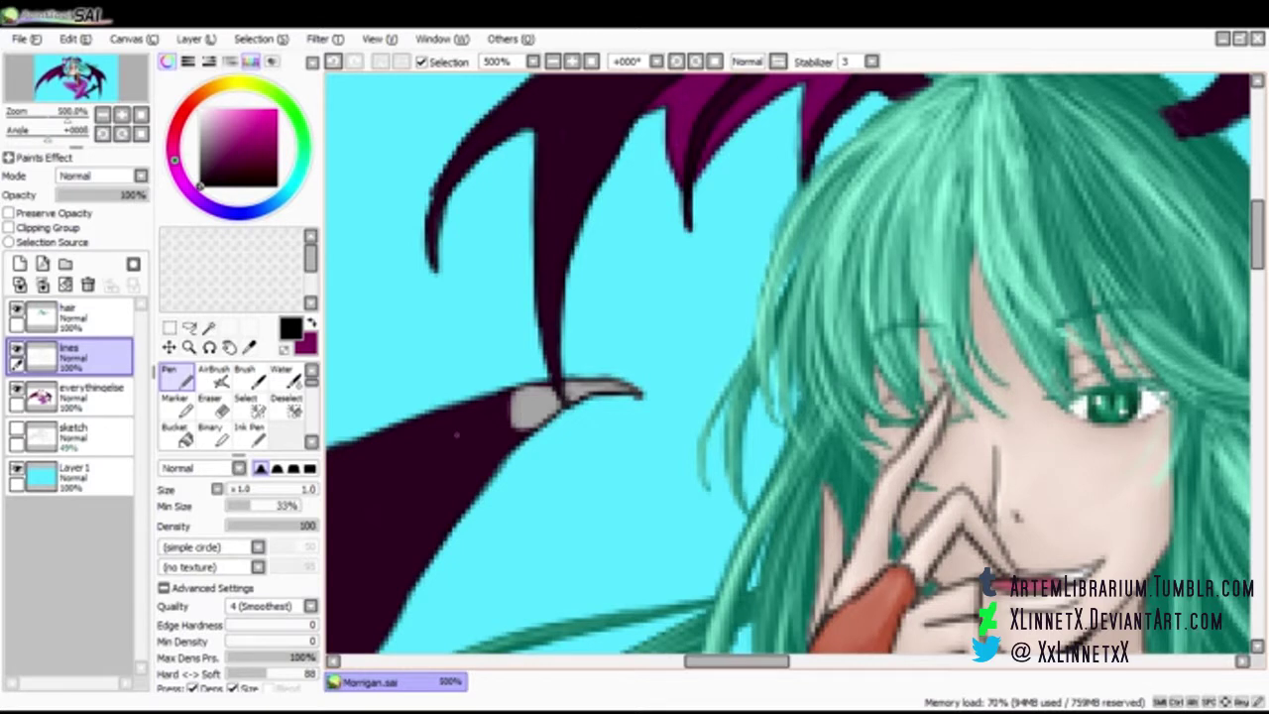
pyautogui.click(213, 405)
pyautogui.moveTo(559, 411)
pyautogui.mouseDown()
pyautogui.moveTo(541, 426)
pyautogui.moveTo(573, 407)
pyautogui.moveTo(537, 429)
pyautogui.moveTo(571, 401)
pyautogui.moveTo(534, 428)
pyautogui.mouseUp()
pyautogui.click(91, 396)
pyautogui.click(177, 377)
pyautogui.click(88, 357)
pyautogui.click(213, 405)
pyautogui.click(177, 376)
pyautogui.click(214, 404)
pyautogui.moveTo(648, 402); pyautogui.dragTo(533, 426)
pyautogui.click(177, 377)
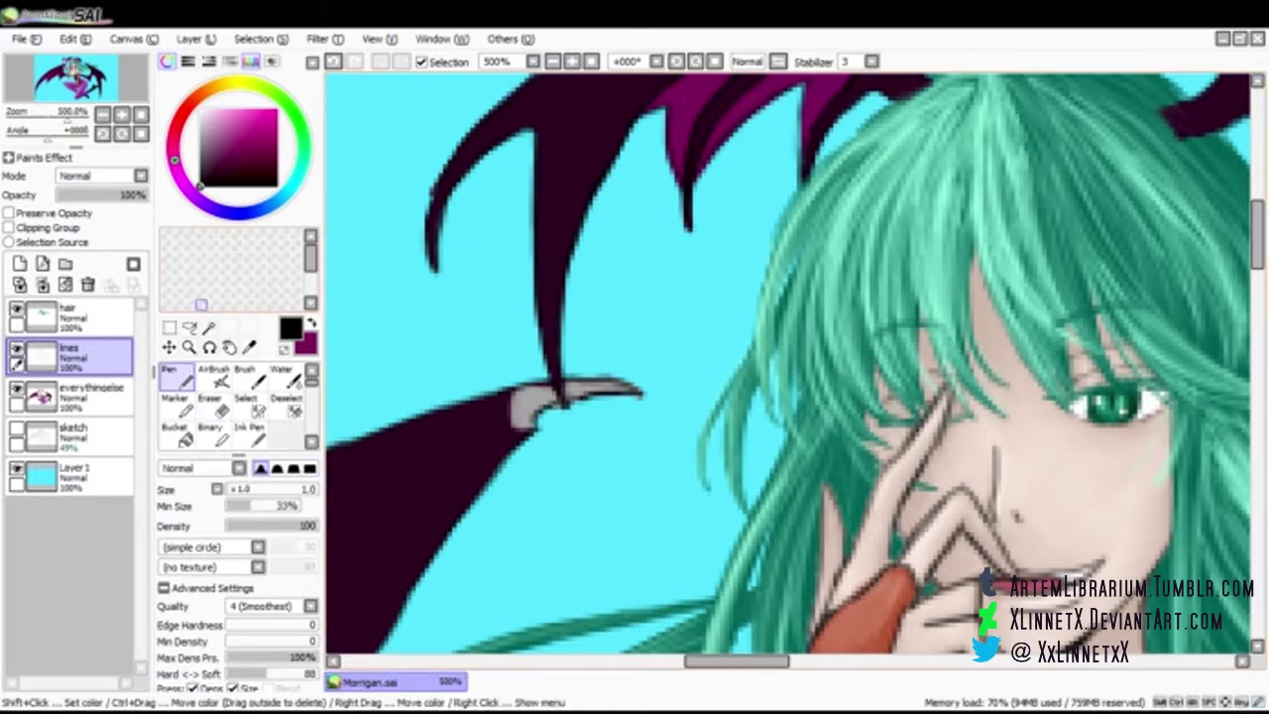
# Retouch the left wing's claw base with sampled dark purple and grey using a size 1 AirBrush, and erase stray outline beneath it
pyautogui.click(92, 396)
pyautogui.click(213, 377)
pyautogui.rightClick(552, 401)
pyautogui.click(312, 322)
pyautogui.click(248, 347)
pyautogui.click(525, 402)
pyautogui.click(213, 377)
pyautogui.click(87, 357)
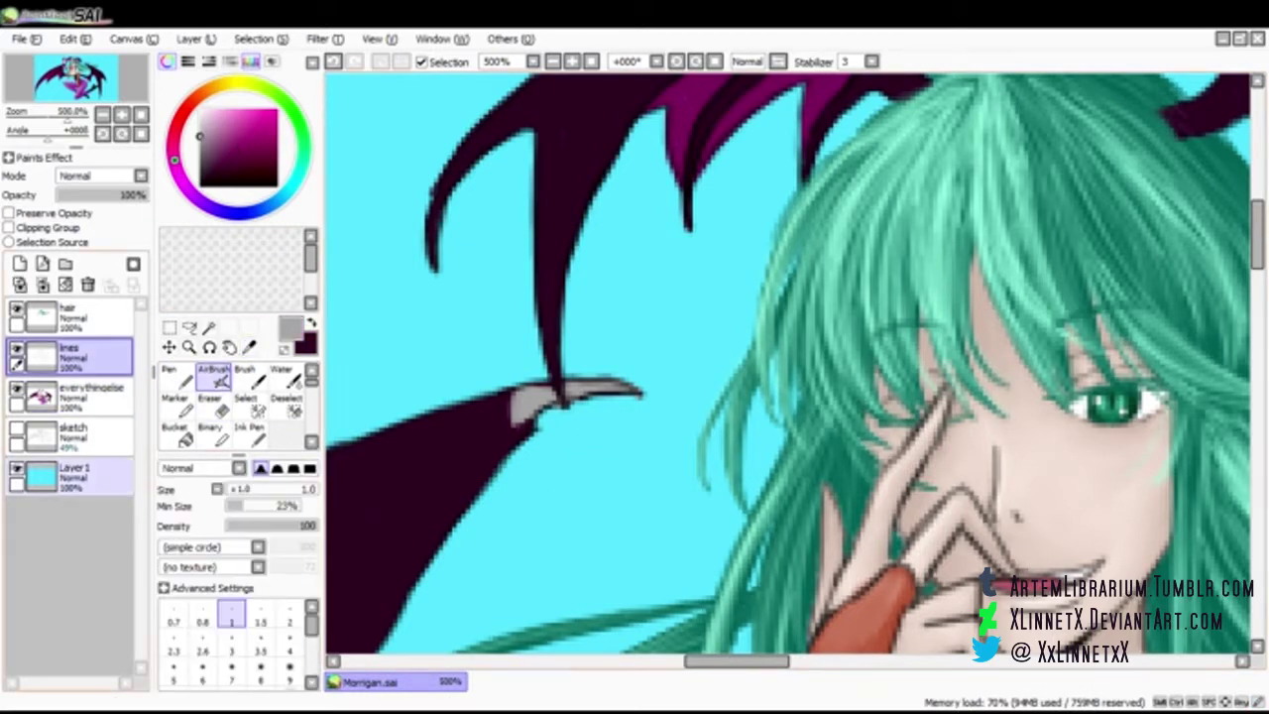
pyautogui.click(213, 405)
pyautogui.moveTo(589, 401); pyautogui.dragTo(564, 412)
# Colour the claw tips of both head wings grey on the everythingelse layer with a size 1.5 AirBrush
pyautogui.click(91, 397)
pyautogui.moveTo(737, 661); pyautogui.dragTo(856, 661)
pyautogui.click(213, 376)
pyautogui.moveTo(684, 397); pyautogui.dragTo(759, 406)
pyautogui.moveTo(856, 662); pyautogui.dragTo(887, 661)
pyautogui.click(311, 322)
pyautogui.click(202, 643)
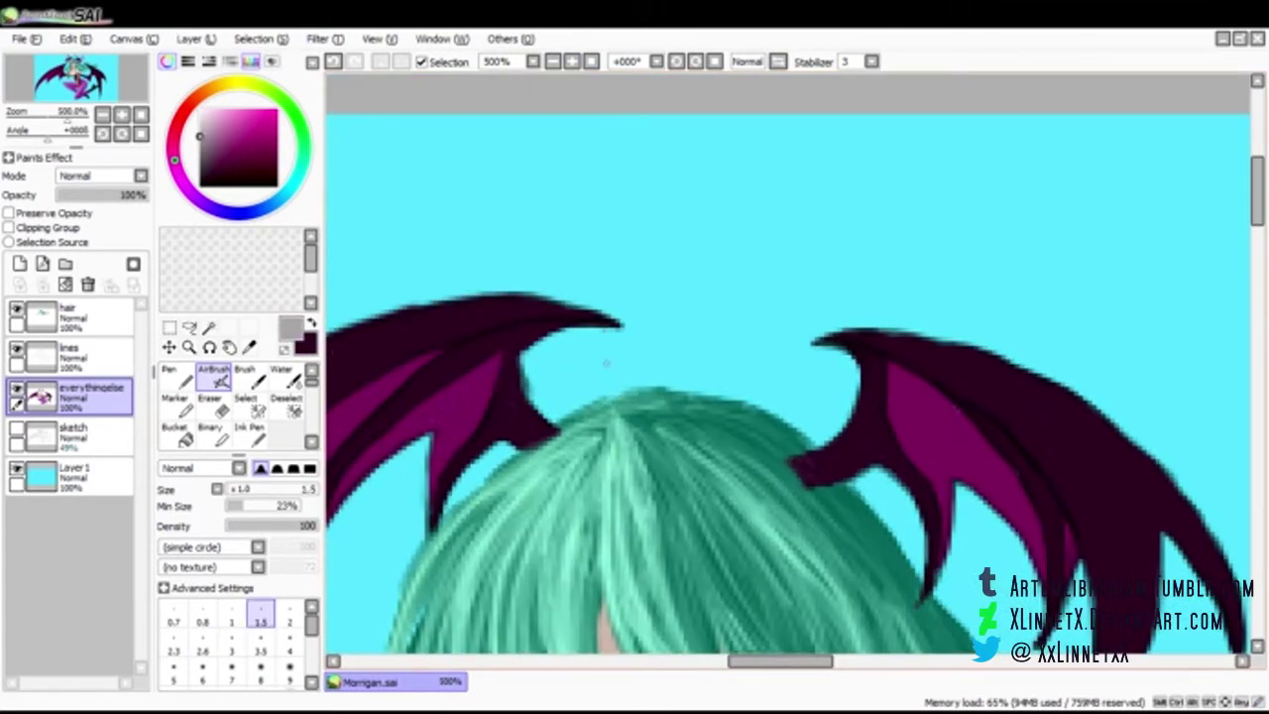
pyautogui.moveTo(581, 318); pyautogui.dragTo(613, 324)
# Highlight the left head wing's magenta membranes with a lighter pink, using the AirBrush at size 2.3 and density 52
pyautogui.press('x')
pyautogui.press(']')
pyautogui.press(']')
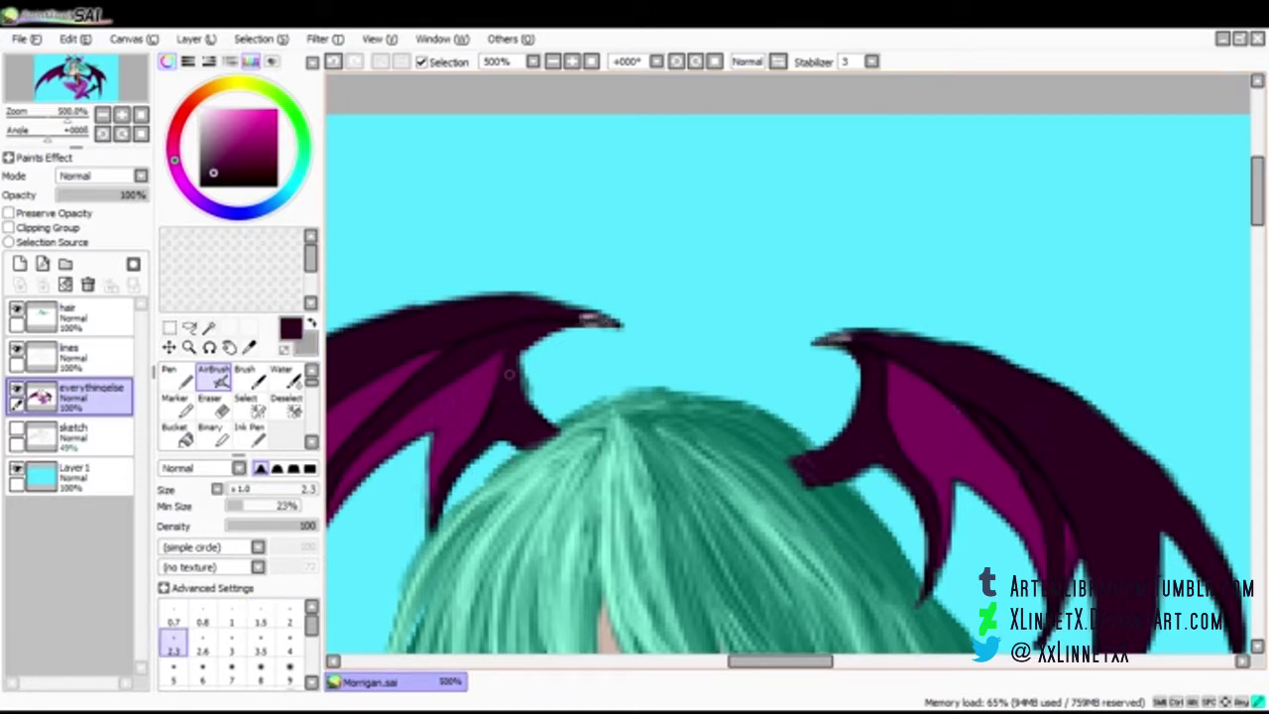
pyautogui.keyDown('alt'); pyautogui.click(472, 407); pyautogui.keyUp('alt')
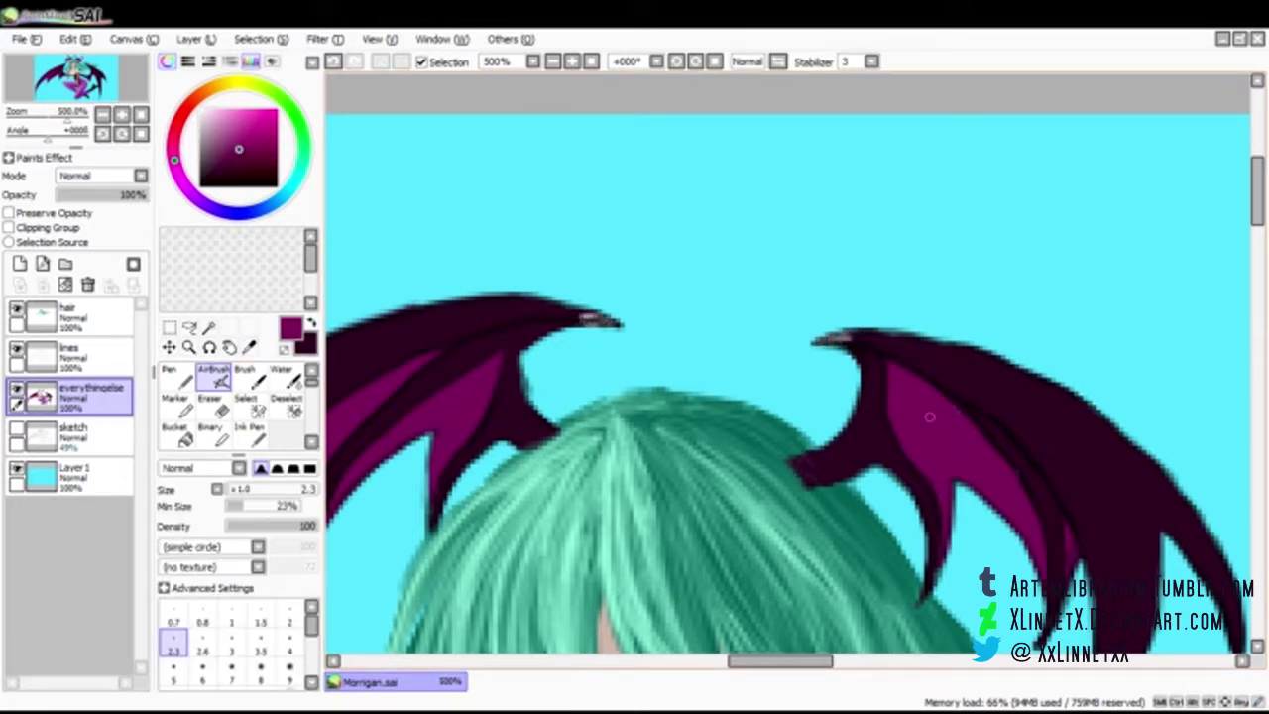
pyautogui.press('x')
pyautogui.press('Left')
pyautogui.press('x')
pyautogui.press('x')
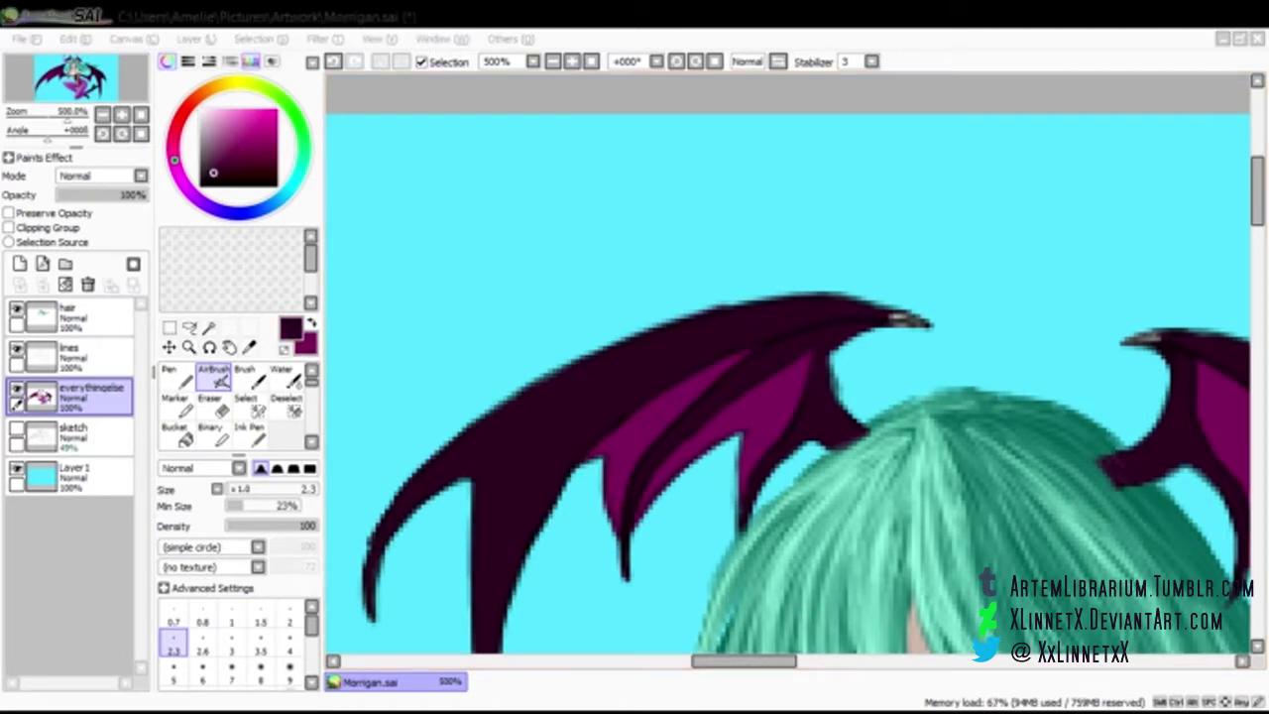
pyautogui.scroll(-1, 927, 264)
pyautogui.press('x')
pyautogui.moveTo(223, 147); pyautogui.dragTo(216, 121)
pyautogui.click(274, 526)
pyautogui.press('pageup')
pyautogui.moveTo(661, 422)
pyautogui.mouseDown()
pyautogui.moveTo(646, 425)
pyautogui.moveTo(650, 493)
pyautogui.moveTo(694, 381)
pyautogui.moveTo(712, 369)
pyautogui.moveTo(665, 457)
pyautogui.moveTo(654, 421)
pyautogui.moveTo(694, 486)
pyautogui.moveTo(836, 367)
pyautogui.moveTo(807, 390)
pyautogui.mouseUp()
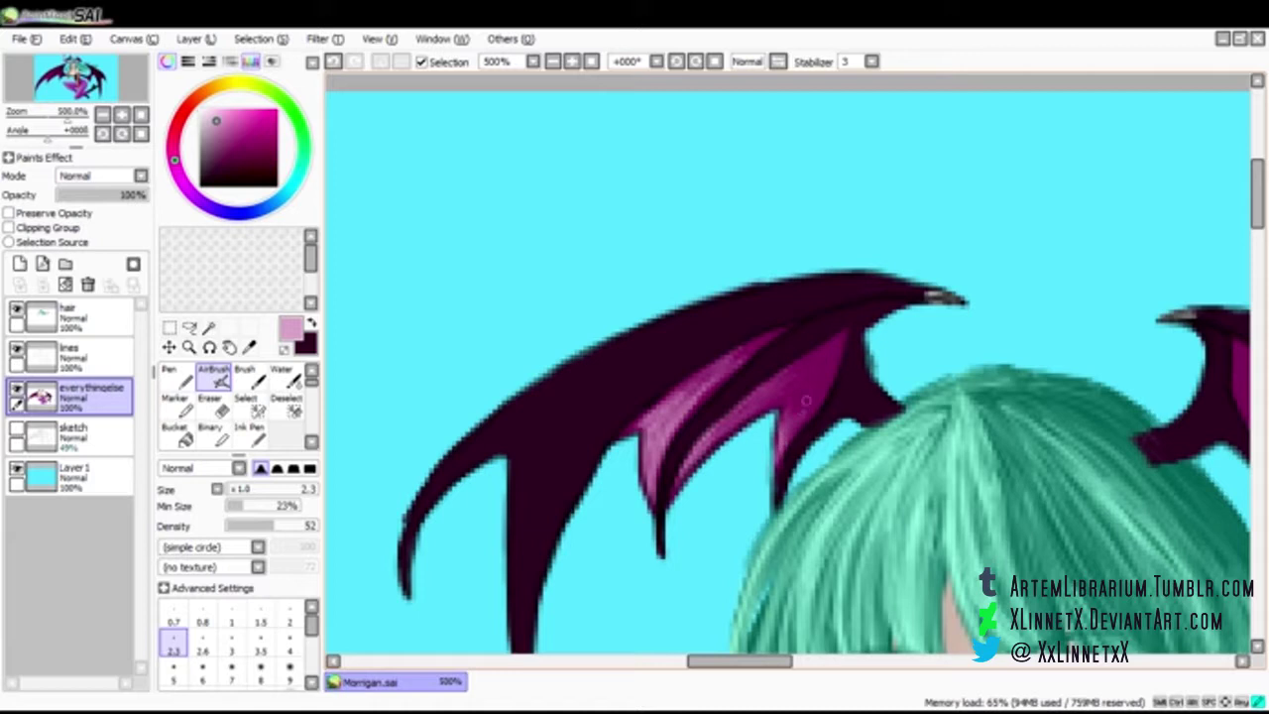
pyautogui.moveTo(659, 432); pyautogui.dragTo(710, 374)
# Shade the left head wing's dark purple areas with strokes of a lighter muted purple, and save the drawing
pyautogui.click(249, 347)
pyautogui.click(213, 376)
pyautogui.click(311, 322)
pyautogui.moveTo(206, 162); pyautogui.dragTo(216, 144)
pyautogui.scroll(-3, 578, 411)
pyautogui.moveTo(523, 540); pyautogui.dragTo(516, 375)
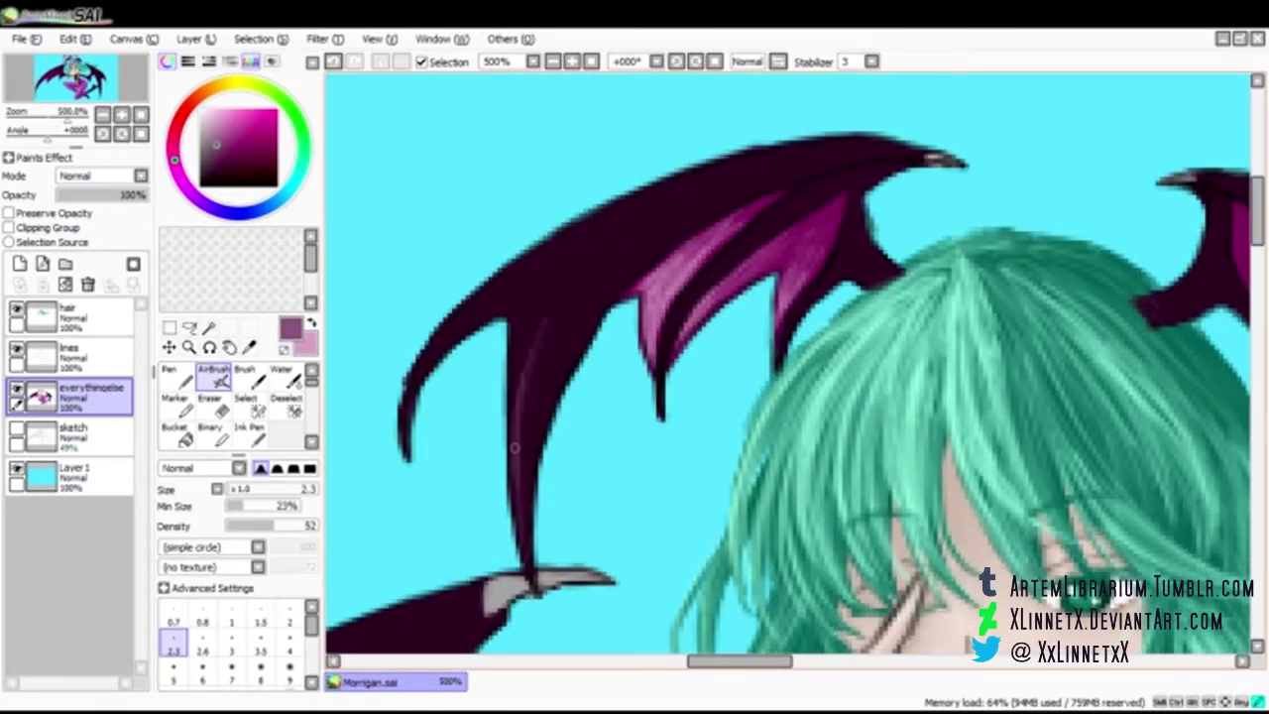
pyautogui.moveTo(515, 486); pyautogui.dragTo(560, 298)
pyautogui.moveTo(540, 387); pyautogui.dragTo(622, 241)
pyautogui.moveTo(586, 278)
pyautogui.mouseDown()
pyautogui.moveTo(515, 417)
pyautogui.moveTo(535, 327)
pyautogui.moveTo(697, 196)
pyautogui.moveTo(523, 442)
pyautogui.moveTo(664, 240)
pyautogui.moveTo(898, 151)
pyautogui.moveTo(773, 228)
pyautogui.mouseUp()
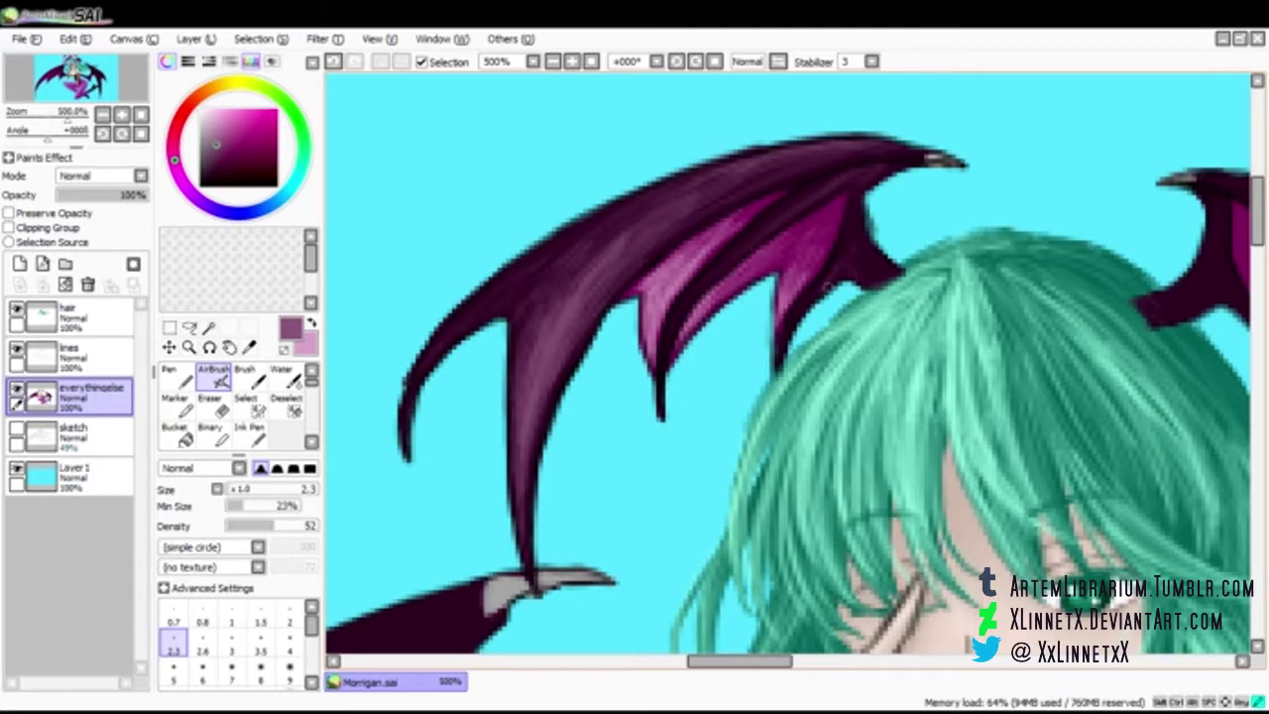
pyautogui.hotkey('ctrl', 's')
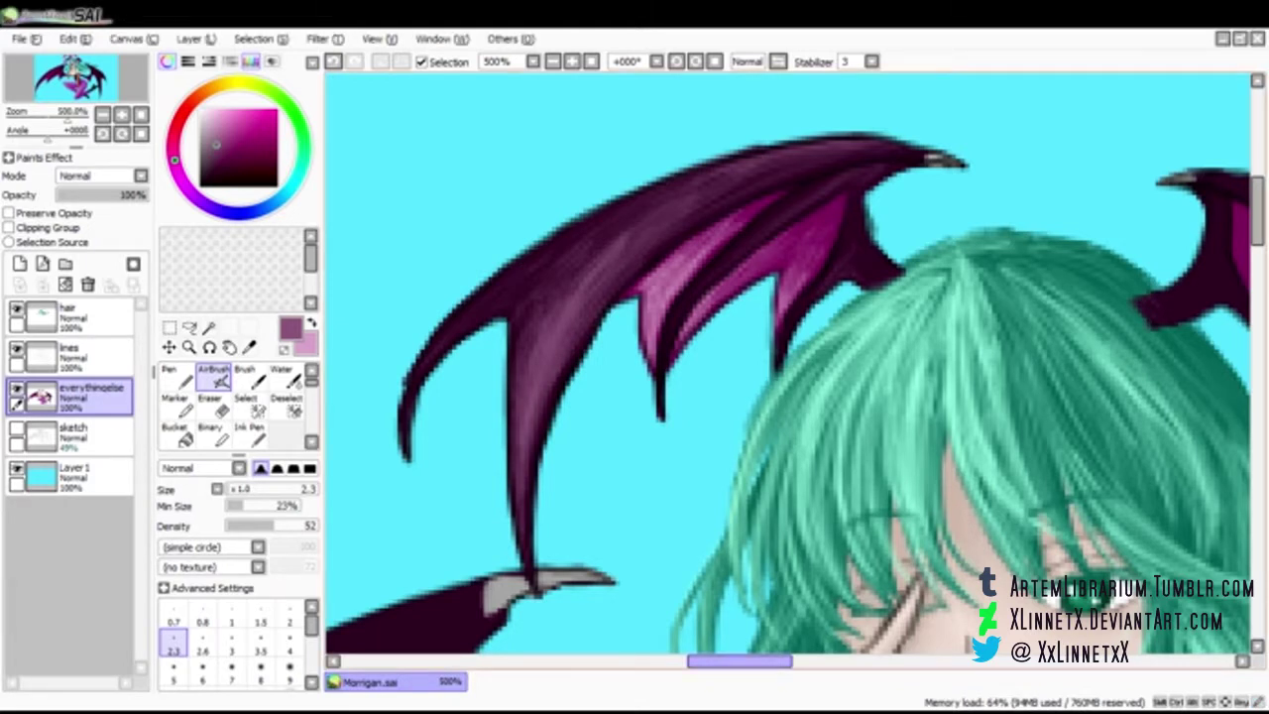
# Add light pink highlight strokes to the upper part of the right head wing's inner magenta membrane
pyautogui.moveTo(739, 661); pyautogui.dragTo(797, 661)
pyautogui.press('x')
pyautogui.moveTo(802, 299); pyautogui.dragTo(812, 351)
pyautogui.moveTo(793, 248); pyautogui.dragTo(780, 286)
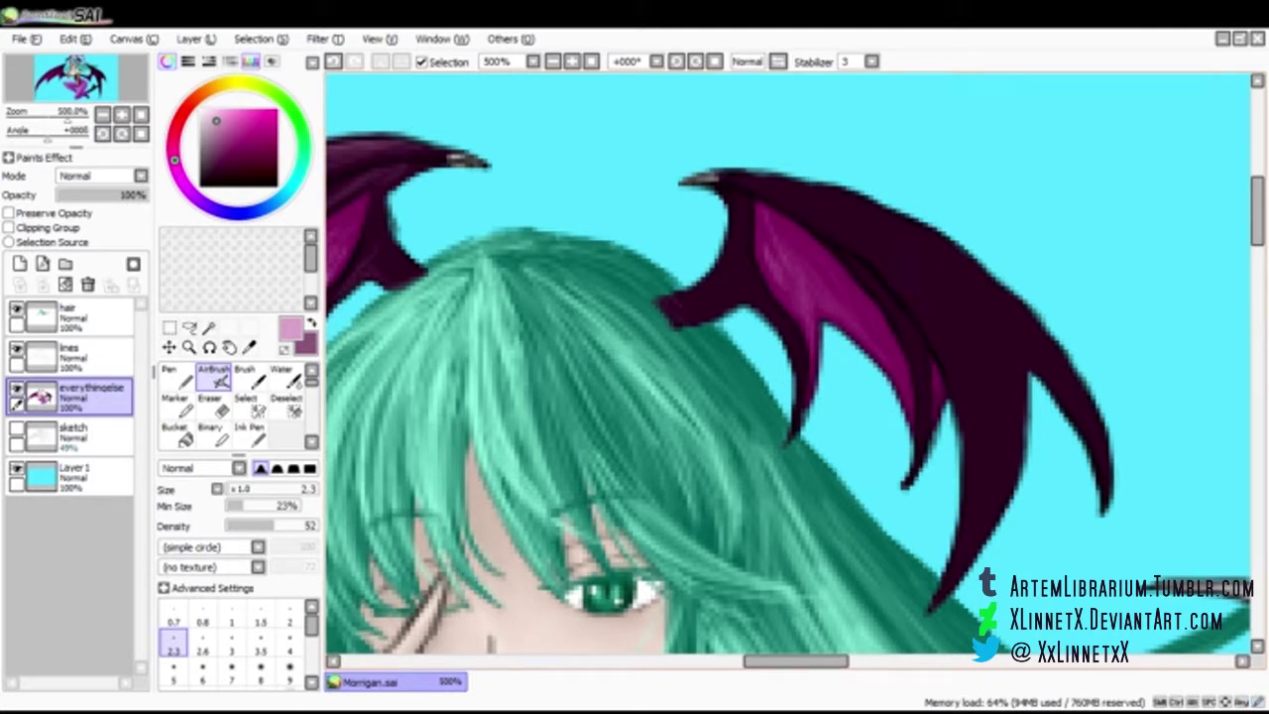
# Shade the right head wing's dark purple areas with muted purple strokes from the claw to the outer points
pyautogui.press('x')
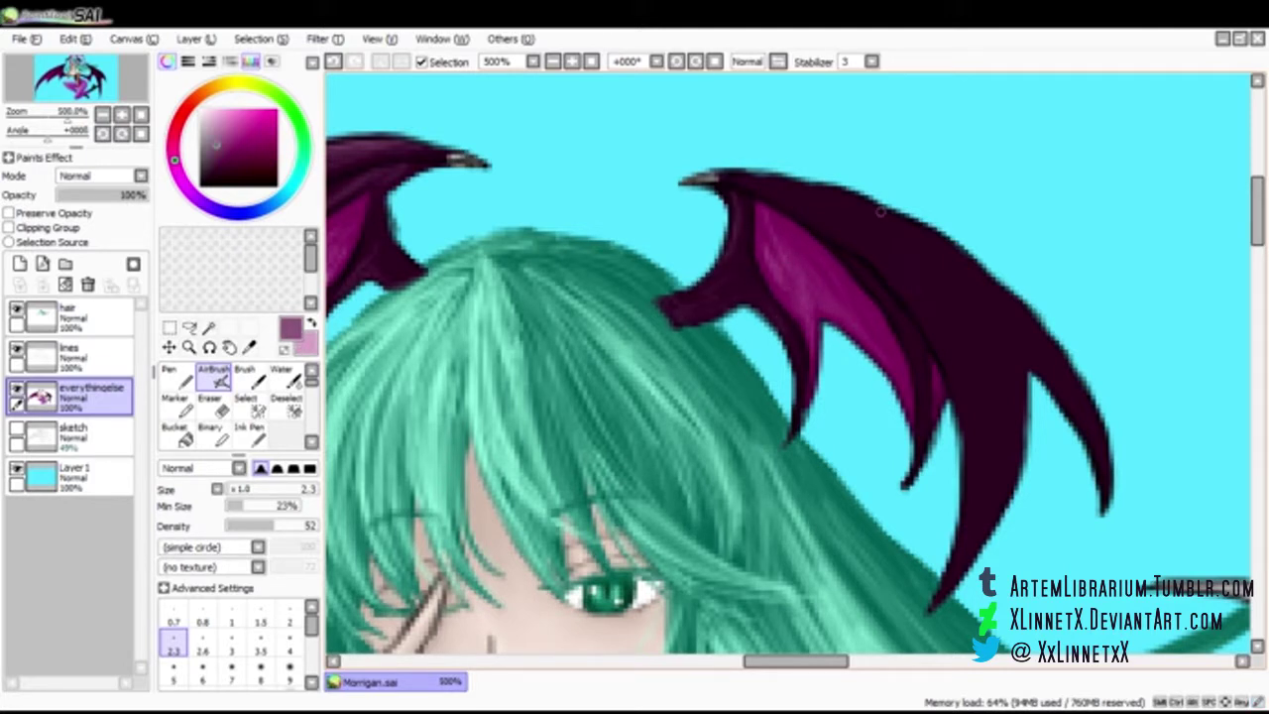
pyautogui.hscroll(3, 921, 408)
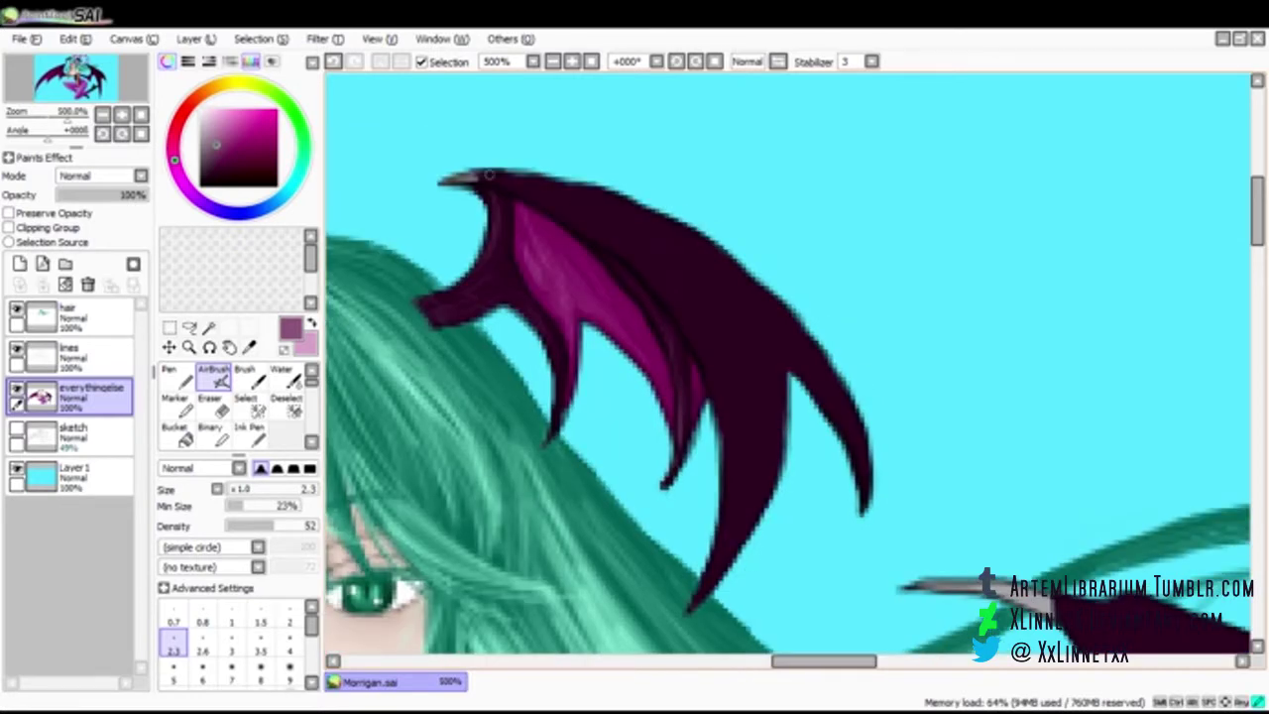
pyautogui.moveTo(673, 228); pyautogui.dragTo(775, 303)
pyautogui.moveTo(516, 180); pyautogui.dragTo(617, 230)
pyautogui.moveTo(763, 297); pyautogui.dragTo(851, 415)
pyautogui.moveTo(791, 331); pyautogui.dragTo(861, 448)
pyautogui.moveTo(819, 370)
pyautogui.mouseDown()
pyautogui.moveTo(768, 436)
pyautogui.moveTo(733, 535)
pyautogui.moveTo(768, 396)
pyautogui.moveTo(733, 287)
pyautogui.moveTo(664, 368)
pyautogui.mouseUp()
pyautogui.moveTo(645, 241)
pyautogui.mouseDown()
pyautogui.moveTo(565, 193)
pyautogui.moveTo(682, 254)
pyautogui.mouseUp()
pyautogui.moveTo(767, 383)
pyautogui.mouseDown()
pyautogui.moveTo(726, 553)
pyautogui.moveTo(769, 385)
pyautogui.mouseUp()
# Strengthen the light pink highlights along the right head wing's magenta membranes
pyautogui.click(553, 62)
pyautogui.moveTo(824, 661); pyautogui.dragTo(774, 661)
pyautogui.press('x')
pyautogui.moveTo(1023, 371); pyautogui.dragTo(965, 299)
pyautogui.moveTo(1002, 339)
pyautogui.mouseDown()
pyautogui.moveTo(956, 305)
pyautogui.moveTo(942, 265)
pyautogui.moveTo(1015, 353)
pyautogui.mouseUp()
pyautogui.moveTo(960, 302)
pyautogui.mouseDown()
pyautogui.moveTo(995, 337)
pyautogui.moveTo(932, 274)
pyautogui.mouseUp()
pyautogui.moveTo(1028, 377); pyautogui.dragTo(964, 299)
# Blend the left head wing's highlights and shading smooth with the Water brush, enlarging it from size 1.5 to 2
pyautogui.click(287, 377)
pyautogui.click(234, 490)
pyautogui.press(']')
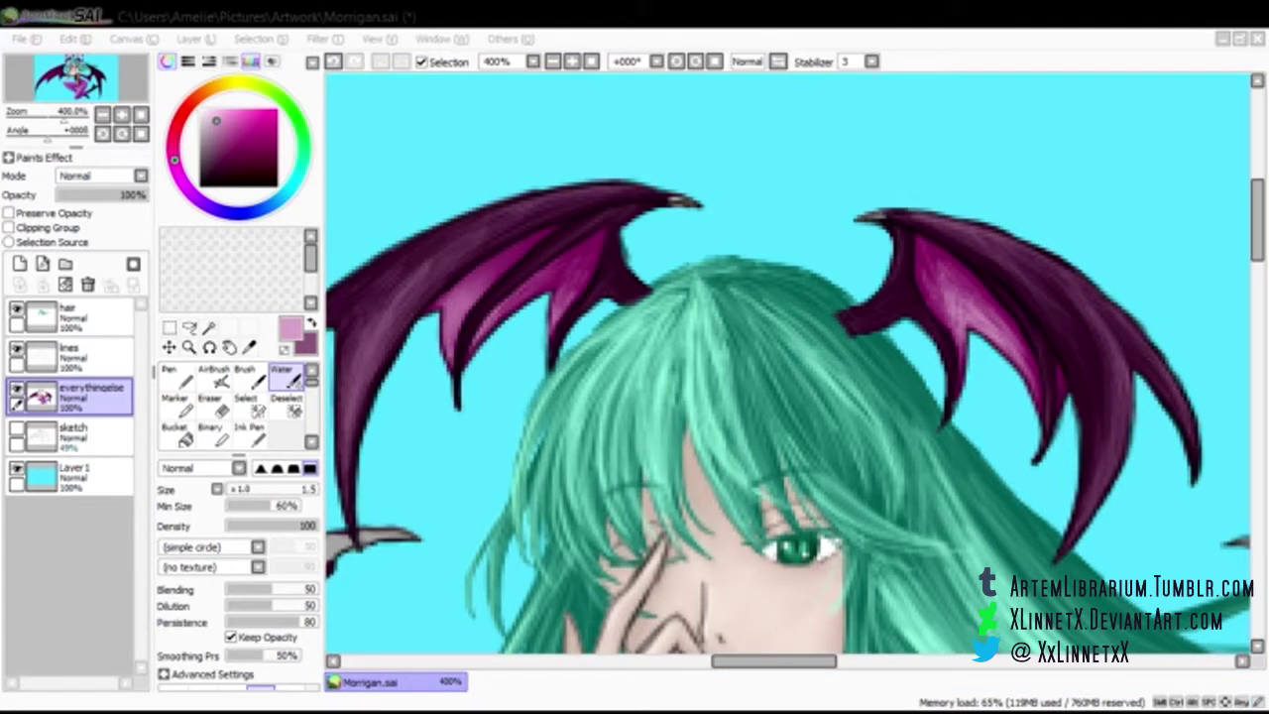
pyautogui.click(946, 287)
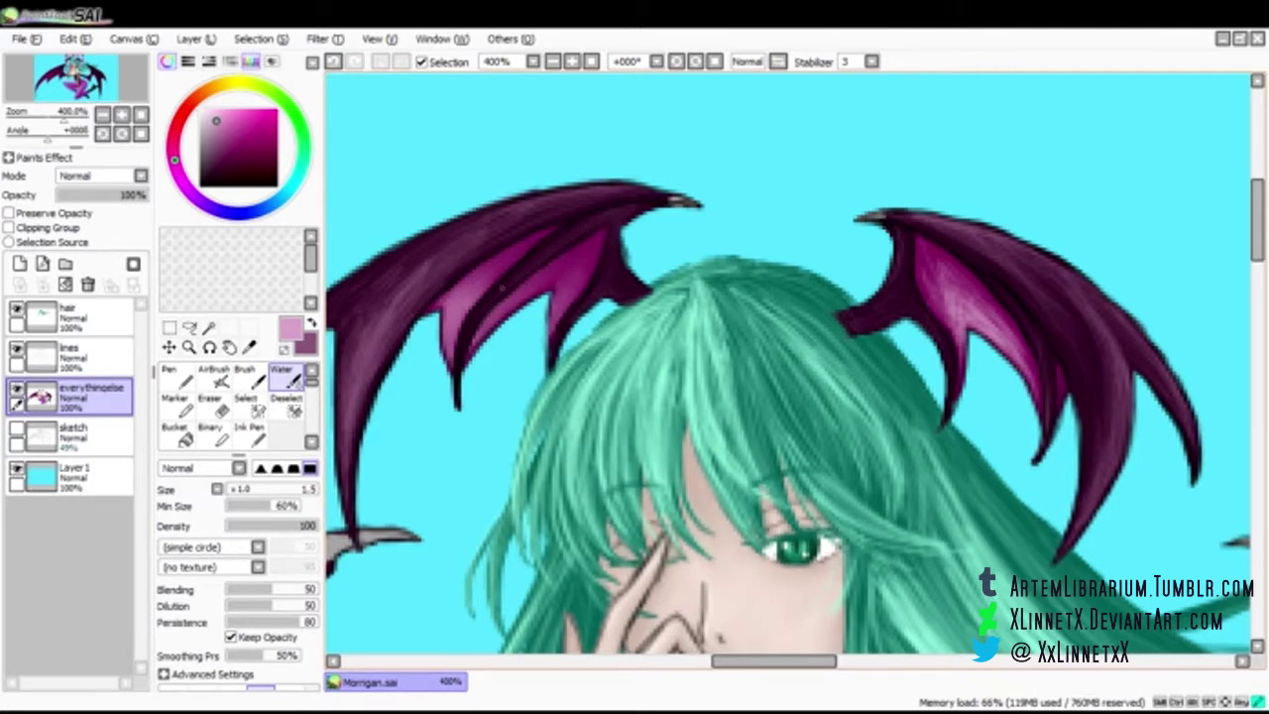
pyautogui.moveTo(774, 661); pyautogui.dragTo(734, 661)
pyautogui.press(']')
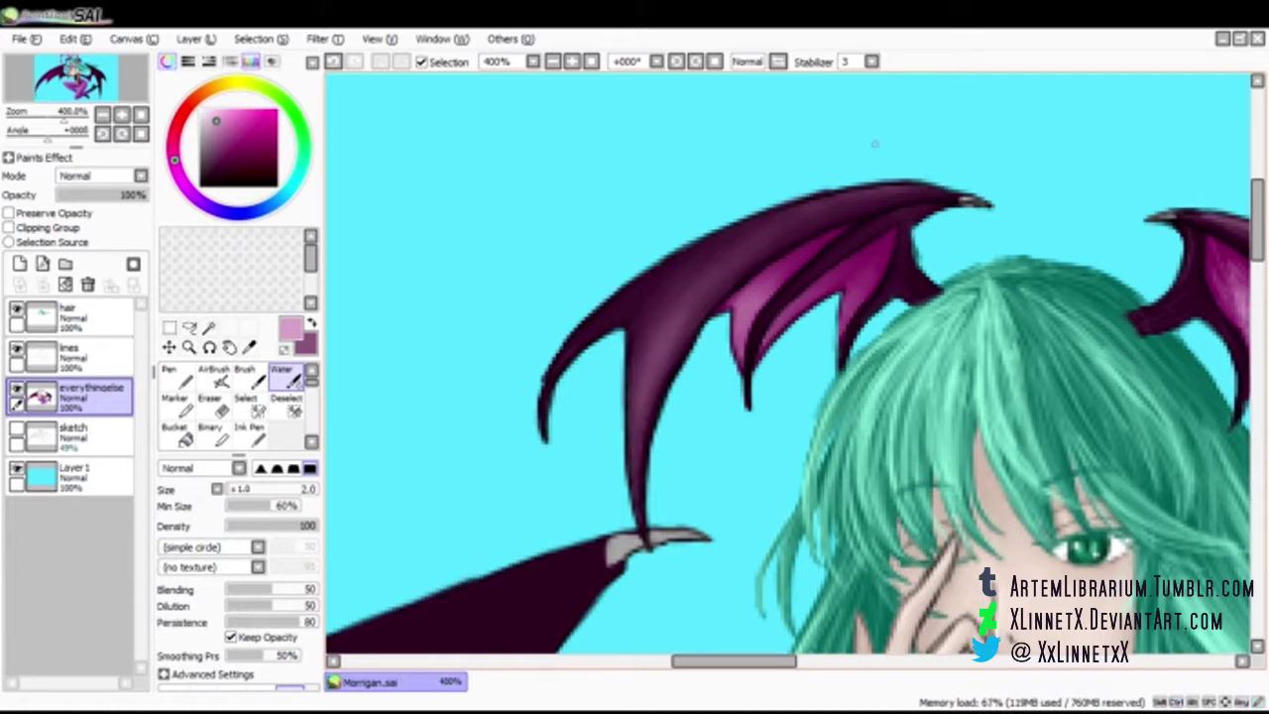
# Blend the right head wing's highlights and shading smooth with the size 2 Water brush
pyautogui.hscroll(4, 635, 317)
pyautogui.moveTo(678, 247)
pyautogui.mouseDown()
pyautogui.moveTo(758, 338)
pyautogui.moveTo(711, 313)
pyautogui.mouseUp()
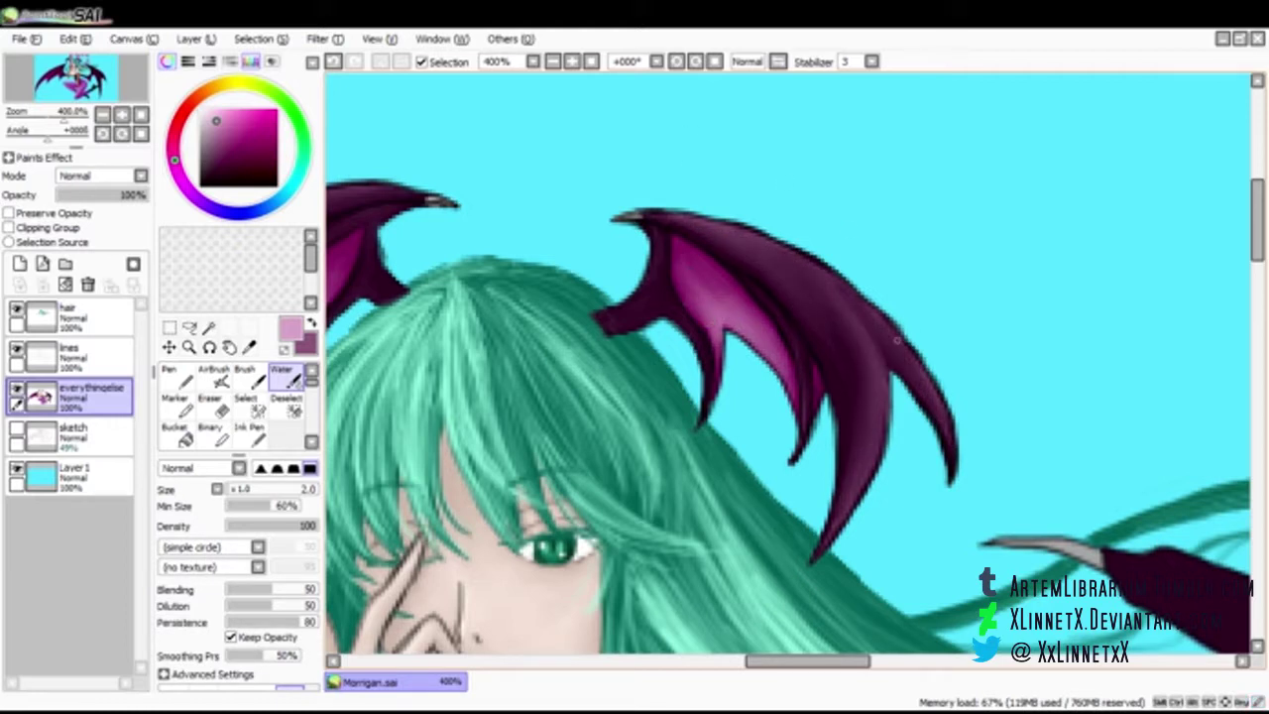
pyautogui.hotkey('alt', 'Tab')
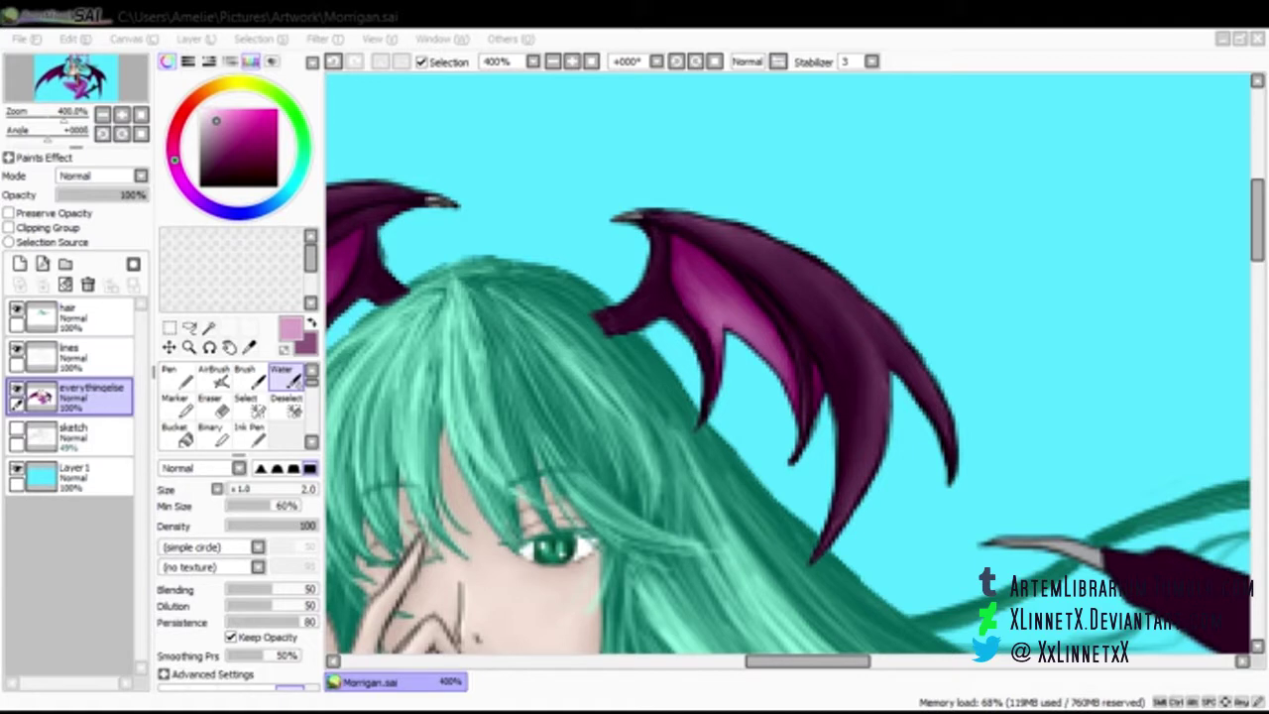
pyautogui.hotkey('alt', 'Tab')
# Begin light pink highlights along the lower edge of the large left wing's outer membrane with a size 5 AirBrush
pyautogui.click(553, 61)
pyautogui.click(553, 61)
pyautogui.moveTo(1257, 253); pyautogui.dragTo(1257, 309)
pyautogui.moveTo(804, 661); pyautogui.dragTo(672, 661)
pyautogui.click(554, 61)
pyautogui.click(213, 376)
pyautogui.click(572, 61)
pyautogui.moveTo(1257, 320); pyautogui.dragTo(1257, 373)
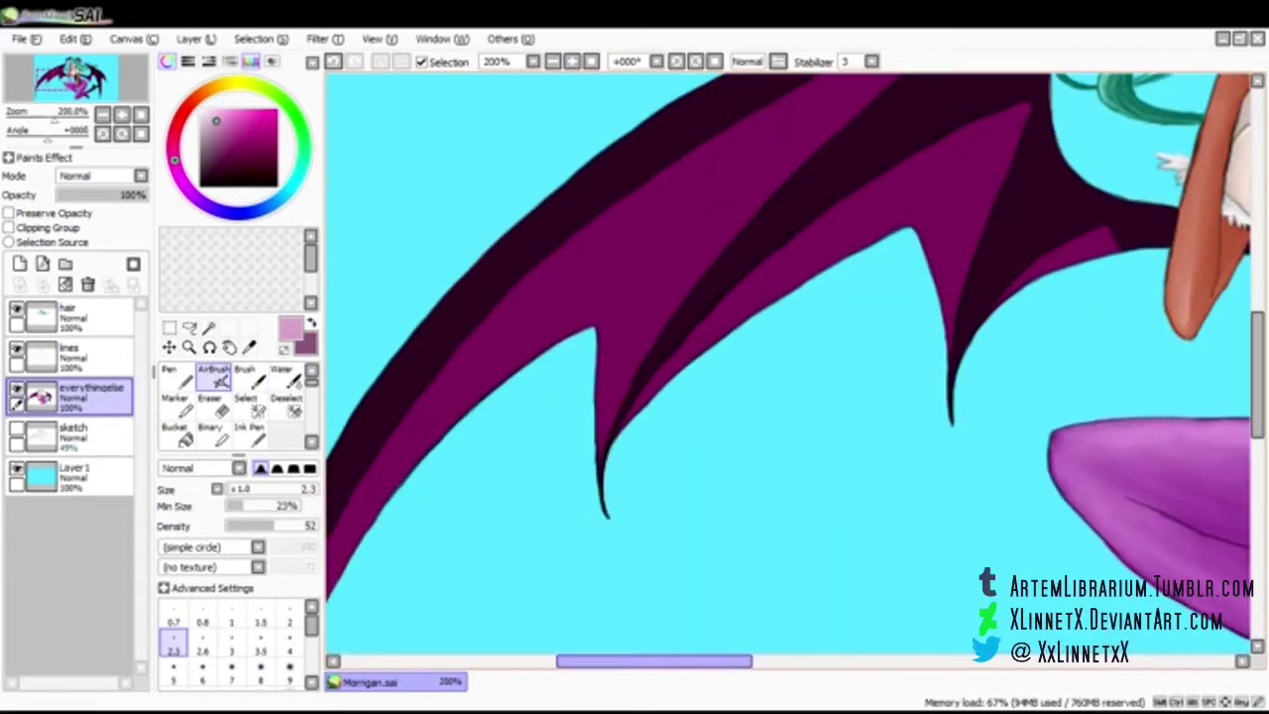
pyautogui.click(554, 62)
pyautogui.moveTo(672, 662); pyautogui.dragTo(659, 662)
pyautogui.click(261, 643)
pyautogui.click(174, 672)
pyautogui.moveTo(485, 536); pyautogui.dragTo(525, 462)
pyautogui.moveTo(644, 344)
pyautogui.mouseDown()
pyautogui.moveTo(747, 284)
pyautogui.moveTo(701, 367)
pyautogui.mouseUp()
# Brush light pink highlights outward from the notch of the left wing's outer membrane and up its inner edge
pyautogui.click(573, 61)
pyautogui.moveTo(1257, 372); pyautogui.dragTo(1257, 337)
pyautogui.moveTo(676, 476)
pyautogui.mouseDown()
pyautogui.moveTo(668, 568)
pyautogui.moveTo(714, 436)
pyautogui.mouseUp()
pyautogui.moveTo(684, 515)
pyautogui.mouseDown()
pyautogui.moveTo(674, 615)
pyautogui.moveTo(749, 421)
pyautogui.mouseUp()
pyautogui.moveTo(674, 485); pyautogui.dragTo(600, 531)
pyautogui.moveTo(543, 573); pyautogui.dragTo(635, 485)
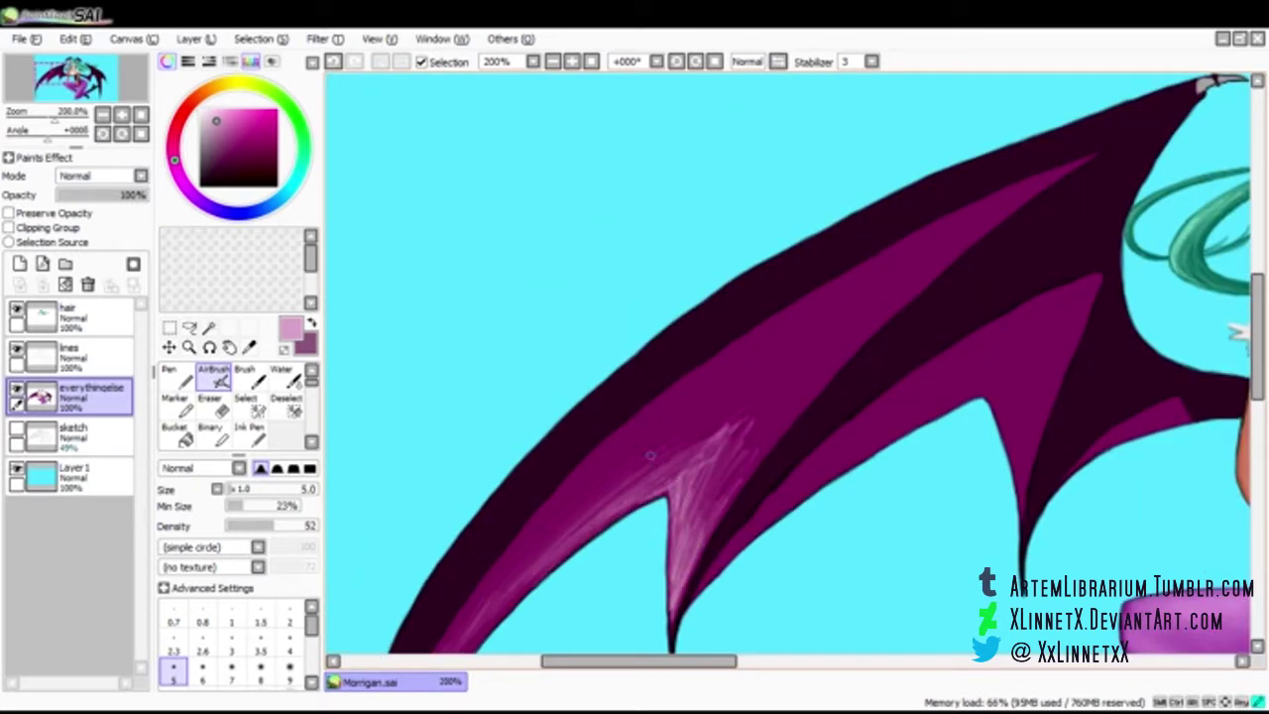
pyautogui.moveTo(496, 615)
pyautogui.mouseDown()
pyautogui.moveTo(654, 454)
pyautogui.moveTo(794, 357)
pyautogui.mouseUp()
pyautogui.moveTo(779, 406)
pyautogui.mouseDown()
pyautogui.moveTo(696, 500)
pyautogui.moveTo(898, 278)
pyautogui.mouseUp()
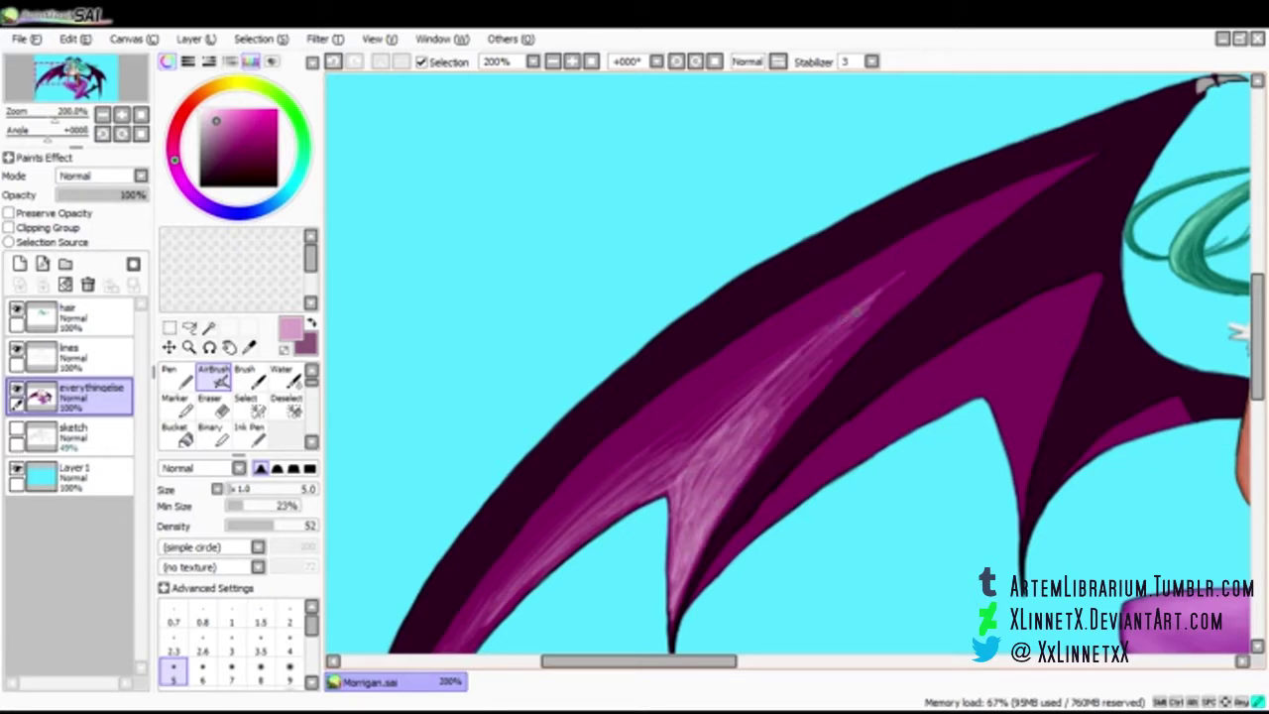
pyautogui.moveTo(853, 317); pyautogui.dragTo(714, 426)
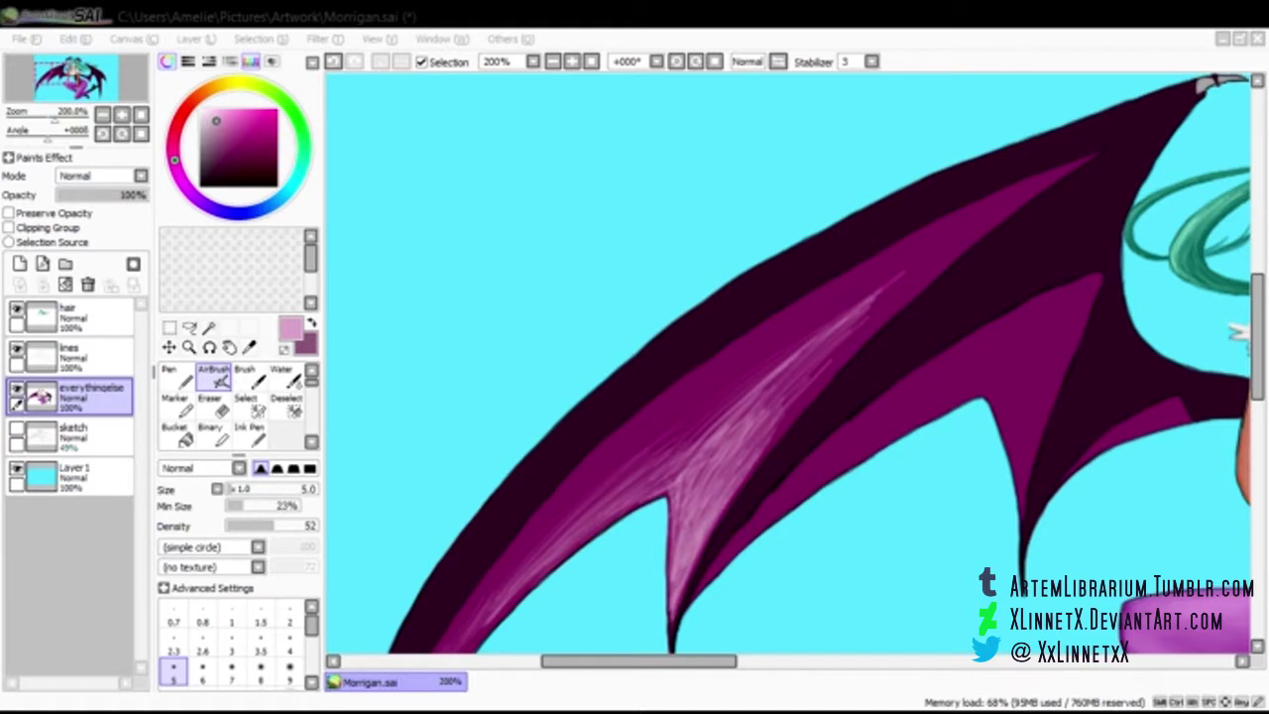
# Build up the pink highlight through the left wing's outer membrane and extend it towards the narrow upper end
pyautogui.moveTo(636, 503); pyautogui.dragTo(751, 409)
pyautogui.moveTo(684, 543); pyautogui.dragTo(714, 448)
pyautogui.moveTo(694, 505); pyautogui.dragTo(805, 357)
pyautogui.moveTo(748, 413); pyautogui.dragTo(946, 248)
pyautogui.moveTo(746, 460); pyautogui.dragTo(841, 336)
pyautogui.moveTo(751, 466); pyautogui.dragTo(889, 306)
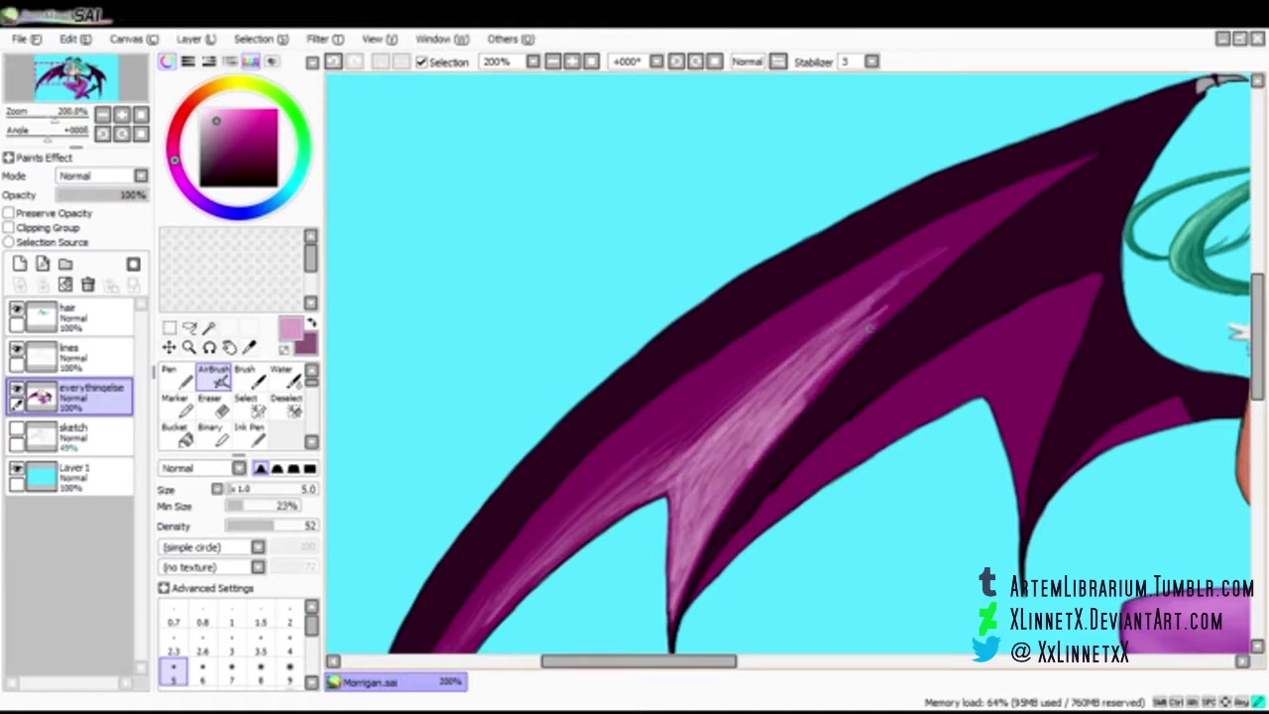
pyautogui.moveTo(773, 407); pyautogui.dragTo(991, 208)
pyautogui.moveTo(902, 297); pyautogui.dragTo(1022, 188)
pyautogui.moveTo(777, 357); pyautogui.dragTo(694, 417)
pyautogui.moveTo(862, 289); pyautogui.dragTo(530, 550)
pyautogui.moveTo(602, 527); pyautogui.dragTo(710, 406)
pyautogui.moveTo(955, 236)
pyautogui.mouseDown()
pyautogui.moveTo(843, 307)
pyautogui.moveTo(968, 223)
pyautogui.mouseUp()
# Continue the light pink highlight down the lower outer stretch of the left wing's outer membrane
pyautogui.moveTo(639, 661); pyautogui.dragTo(609, 661)
pyautogui.moveTo(1257, 337); pyautogui.dragTo(1257, 382)
pyautogui.moveTo(615, 431); pyautogui.dragTo(564, 494)
pyautogui.moveTo(627, 415); pyautogui.dragTo(538, 547)
# Add light pink highlight strokes around the notch and upper corner of the left wing's middle membrane
pyautogui.moveTo(607, 661); pyautogui.dragTo(706, 661)
pyautogui.moveTo(1258, 383); pyautogui.dragTo(1257, 344)
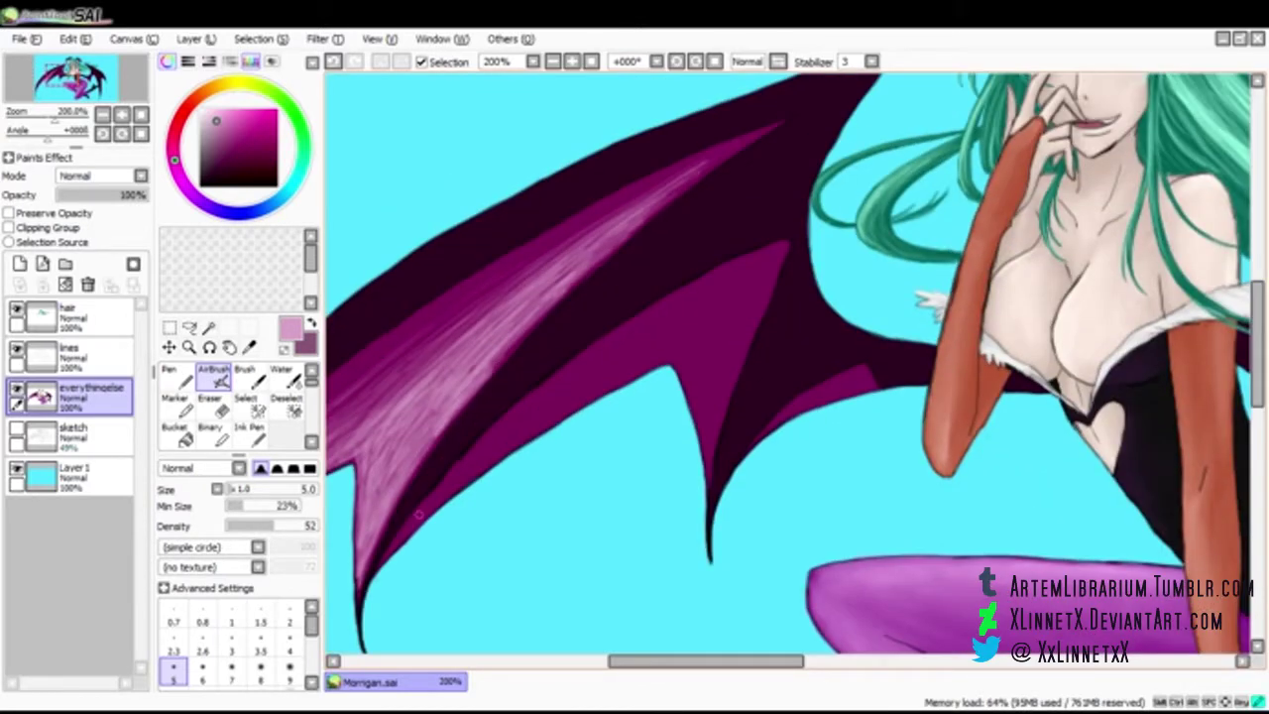
pyautogui.moveTo(671, 367)
pyautogui.mouseDown()
pyautogui.moveTo(775, 256)
pyautogui.moveTo(625, 375)
pyautogui.mouseUp()
pyautogui.moveTo(721, 289); pyautogui.dragTo(639, 359)
pyautogui.moveTo(670, 314); pyautogui.dragTo(591, 399)
pyautogui.moveTo(749, 273)
pyautogui.mouseDown()
pyautogui.moveTo(684, 416)
pyautogui.moveTo(702, 454)
pyautogui.mouseUp()
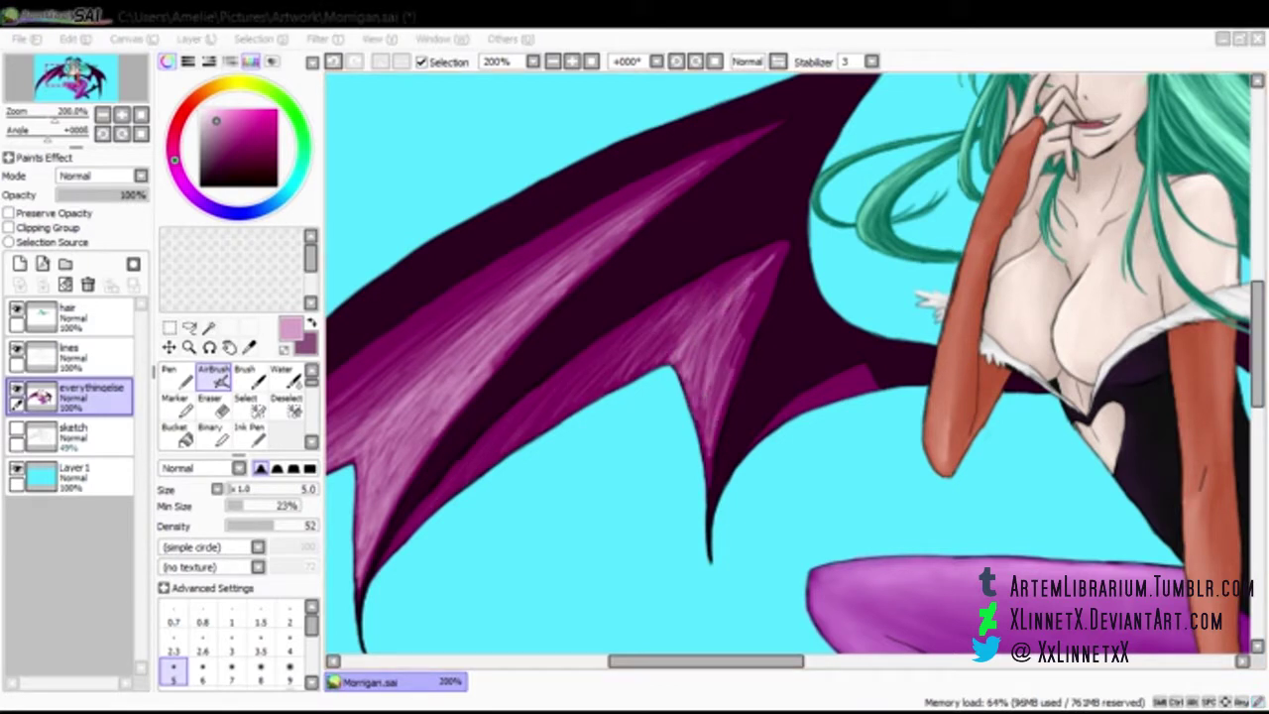
# Strengthen the pink highlight from the middle membrane's upper corner to its lower point, and highlight the small innermost membrane
pyautogui.moveTo(726, 290)
pyautogui.mouseDown()
pyautogui.moveTo(698, 363)
pyautogui.moveTo(703, 387)
pyautogui.mouseUp()
pyautogui.moveTo(757, 273)
pyautogui.mouseDown()
pyautogui.moveTo(692, 389)
pyautogui.moveTo(711, 450)
pyautogui.mouseUp()
pyautogui.moveTo(718, 407); pyautogui.dragTo(708, 478)
pyautogui.moveTo(736, 349); pyautogui.dragTo(712, 440)
pyautogui.moveTo(758, 293); pyautogui.dragTo(729, 393)
pyautogui.moveTo(774, 255)
pyautogui.mouseDown()
pyautogui.moveTo(740, 315)
pyautogui.moveTo(691, 330)
pyautogui.mouseUp()
pyautogui.moveTo(738, 261); pyautogui.dragTo(689, 300)
pyautogui.moveTo(780, 251)
pyautogui.mouseDown()
pyautogui.moveTo(722, 301)
pyautogui.moveTo(757, 281)
pyautogui.mouseUp()
pyautogui.press('Right')
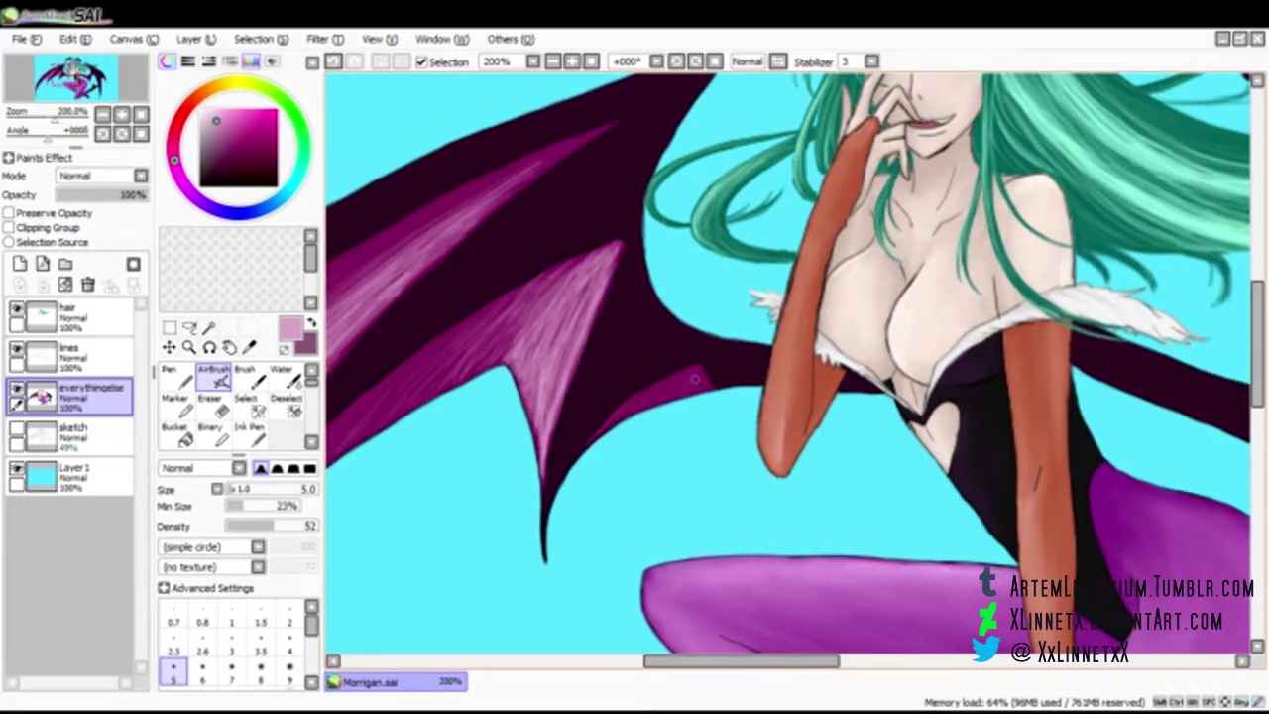
pyautogui.moveTo(699, 376)
pyautogui.mouseDown()
pyautogui.moveTo(686, 389)
pyautogui.moveTo(1135, 130)
pyautogui.mouseUp()
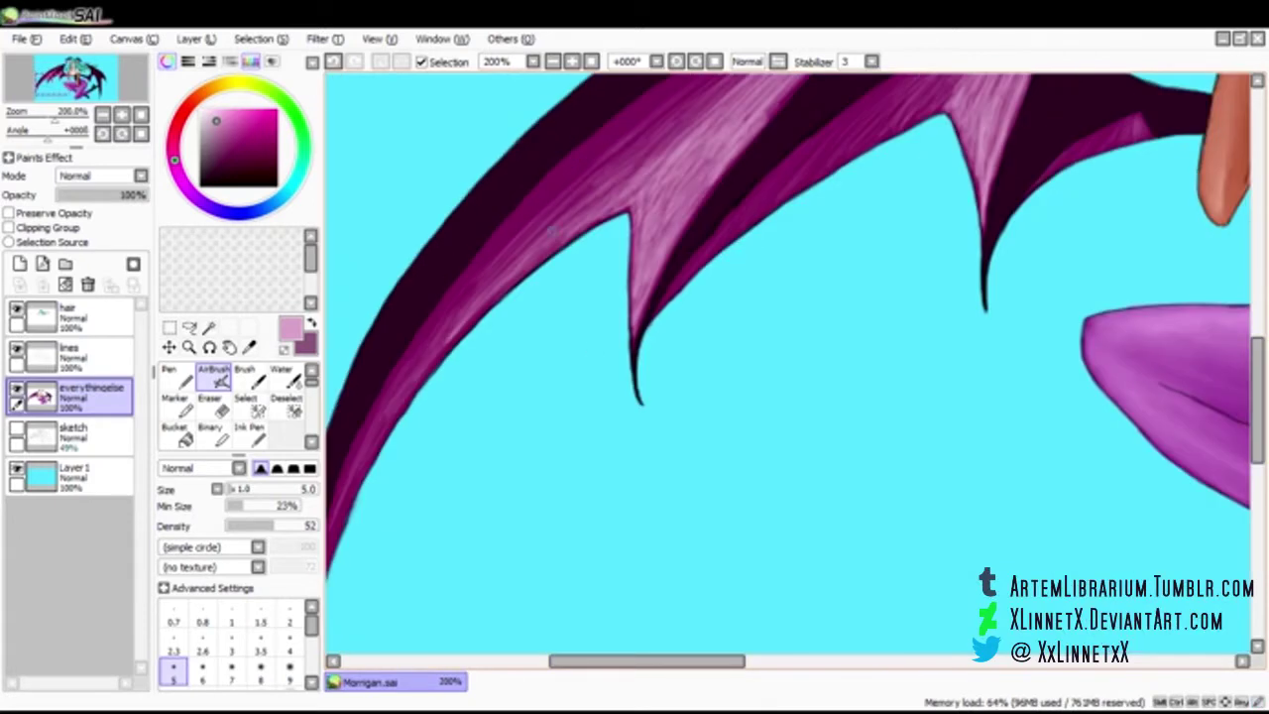
# Reinforce the pink highlights along the left wing's outer membrane, from its lower edge up to the narrow upper end
pyautogui.moveTo(525, 266)
pyautogui.mouseDown()
pyautogui.moveTo(435, 358)
pyautogui.moveTo(479, 312)
pyautogui.mouseUp()
pyautogui.moveTo(429, 352); pyautogui.dragTo(386, 417)
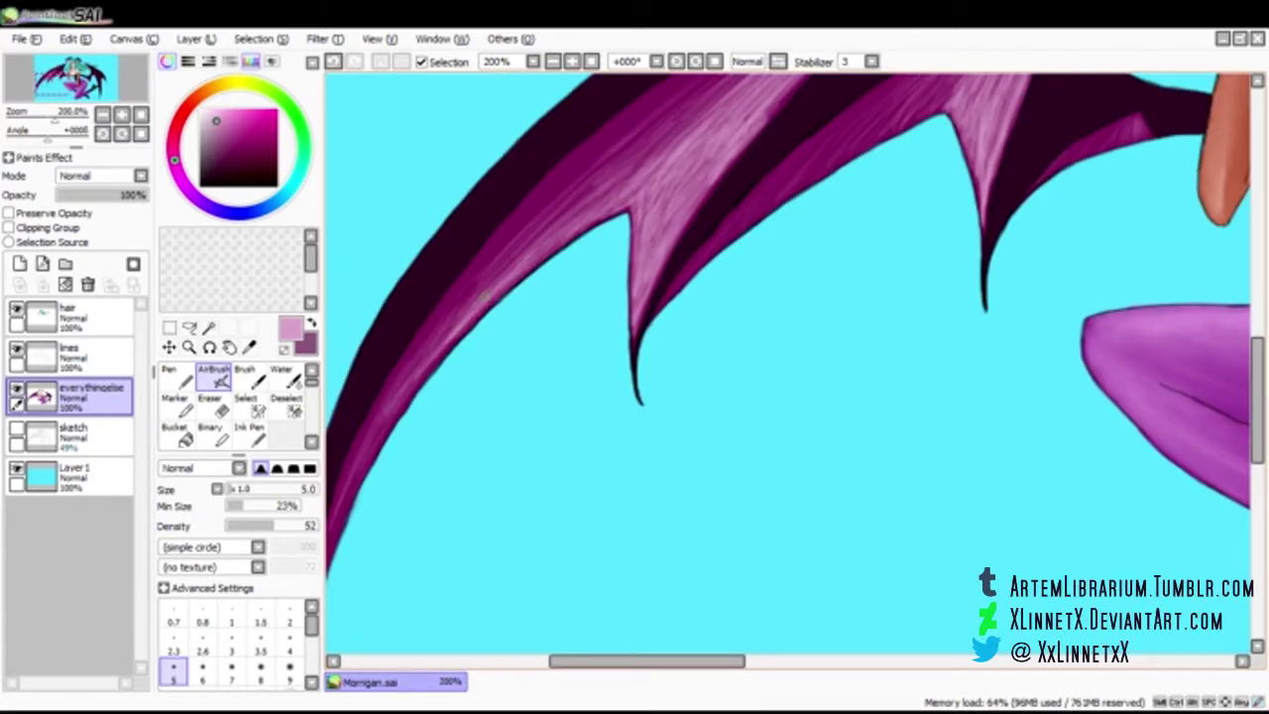
pyautogui.moveTo(1257, 400); pyautogui.dragTo(1257, 349)
pyautogui.moveTo(885, 226); pyautogui.dragTo(753, 361)
pyautogui.moveTo(990, 141); pyautogui.dragTo(866, 230)
pyautogui.moveTo(699, 388); pyautogui.dragTo(651, 473)
pyautogui.moveTo(561, 661); pyautogui.dragTo(567, 661)
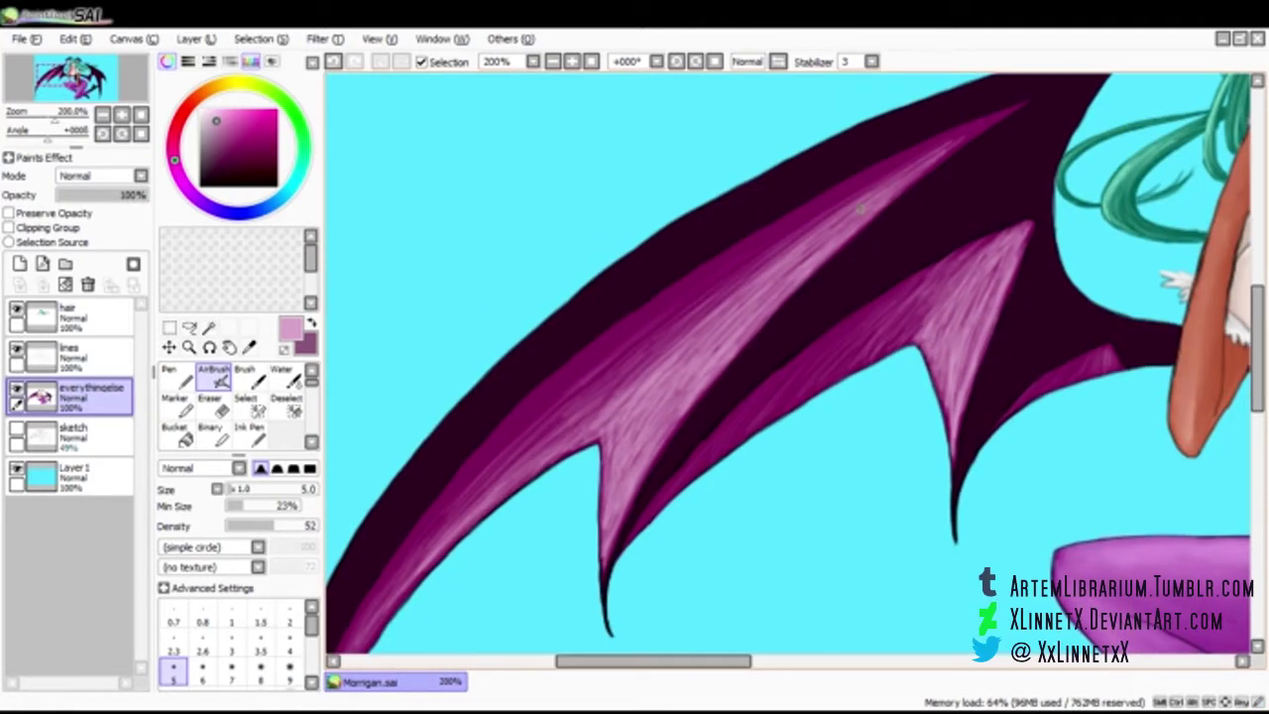
# Switch to the muted purple and airbrush highlight strokes on the left wing's dark upper section, just below the claw
pyautogui.moveTo(1257, 347); pyautogui.dragTo(1257, 317)
pyautogui.press('x')
pyautogui.moveTo(669, 661); pyautogui.dragTo(739, 661)
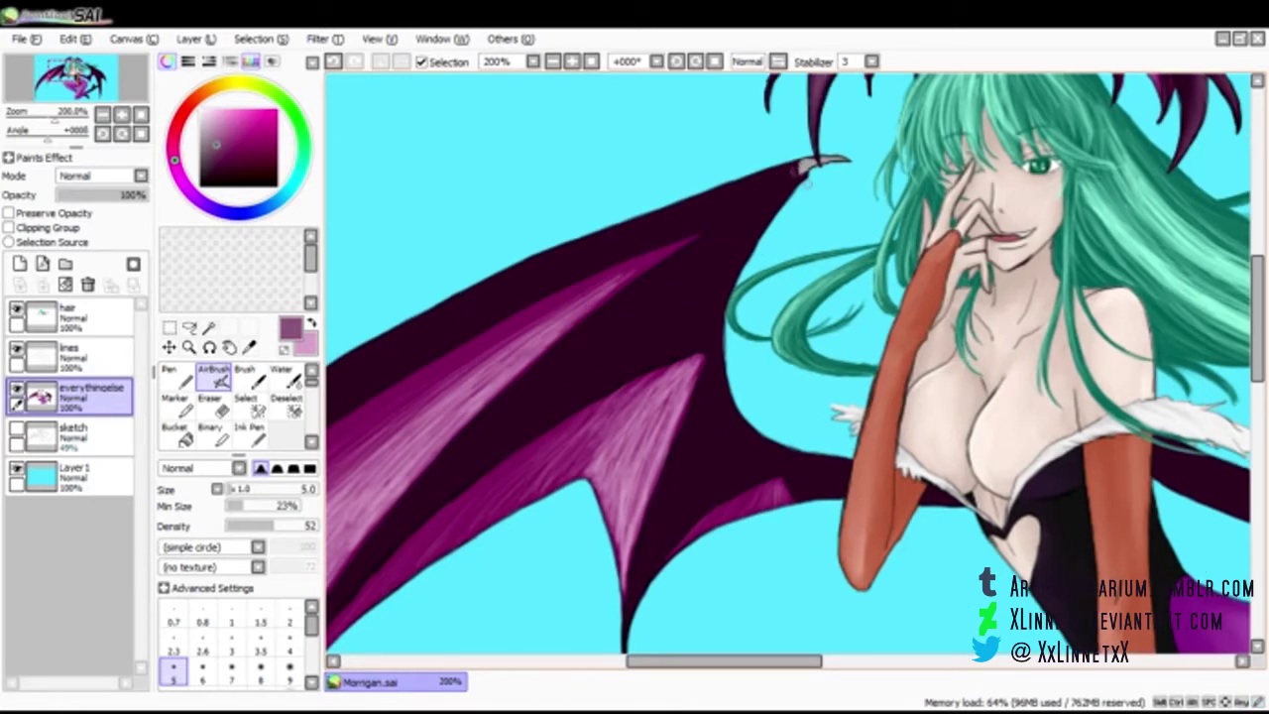
pyautogui.moveTo(762, 172); pyautogui.dragTo(686, 204)
pyautogui.moveTo(538, 259); pyautogui.dragTo(787, 172)
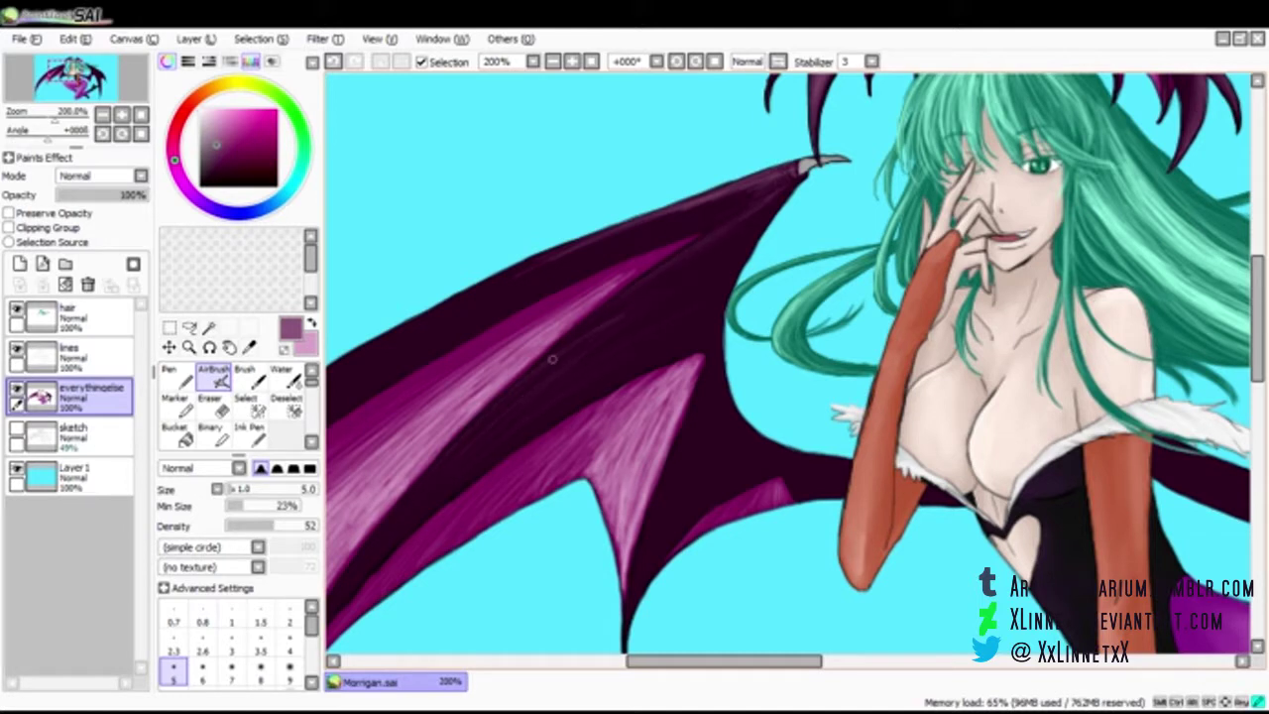
pyautogui.hotkey('alt', 'Tab')
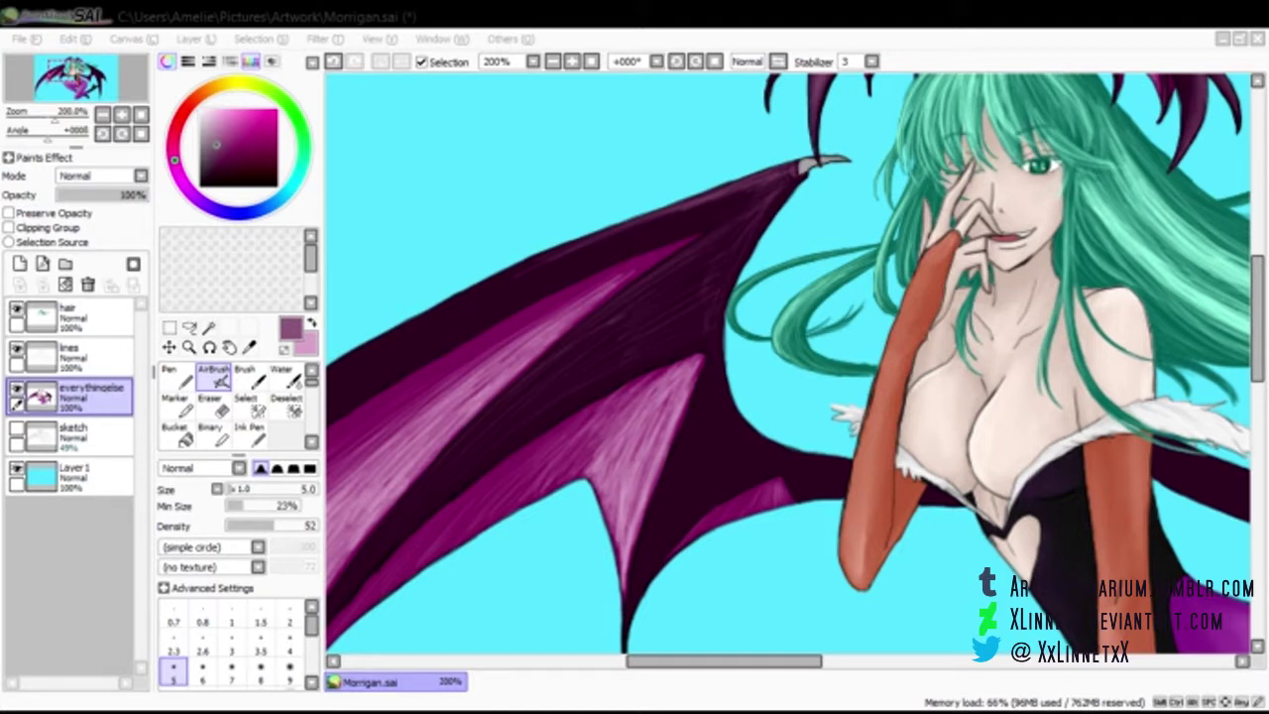
pyautogui.hotkey('alt', 'Tab')
pyautogui.moveTo(767, 183); pyautogui.dragTo(712, 211)
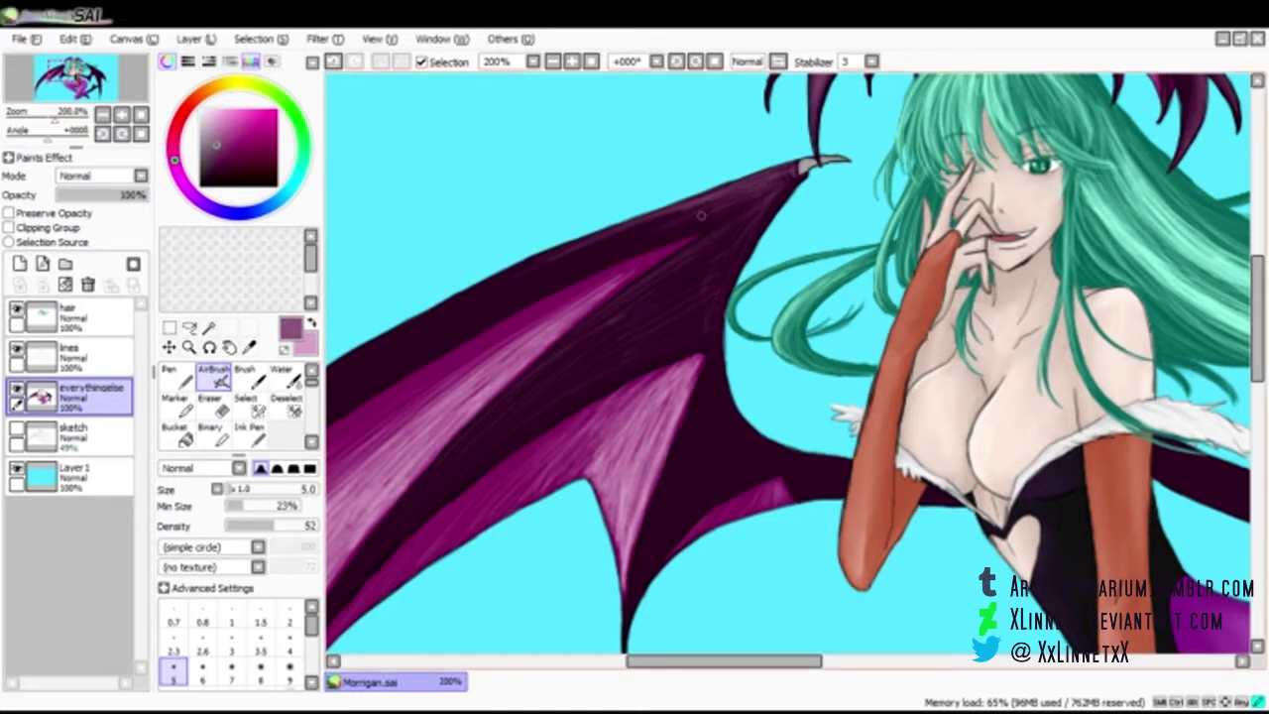
# Add muted purple highlight strokes along the left wing's dark outer edge, from the claw down to the wing's lower tip
pyautogui.moveTo(724, 662); pyautogui.dragTo(661, 661)
pyautogui.moveTo(902, 235); pyautogui.dragTo(627, 362)
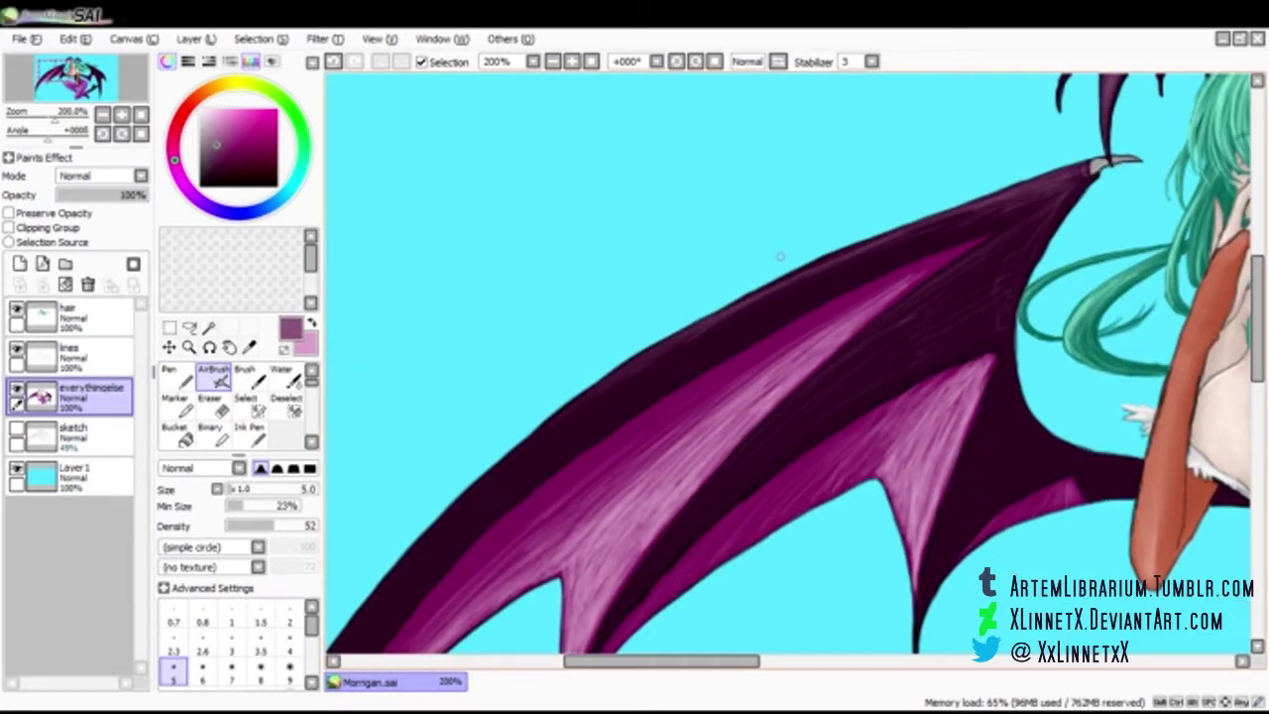
pyautogui.moveTo(662, 661); pyautogui.dragTo(627, 661)
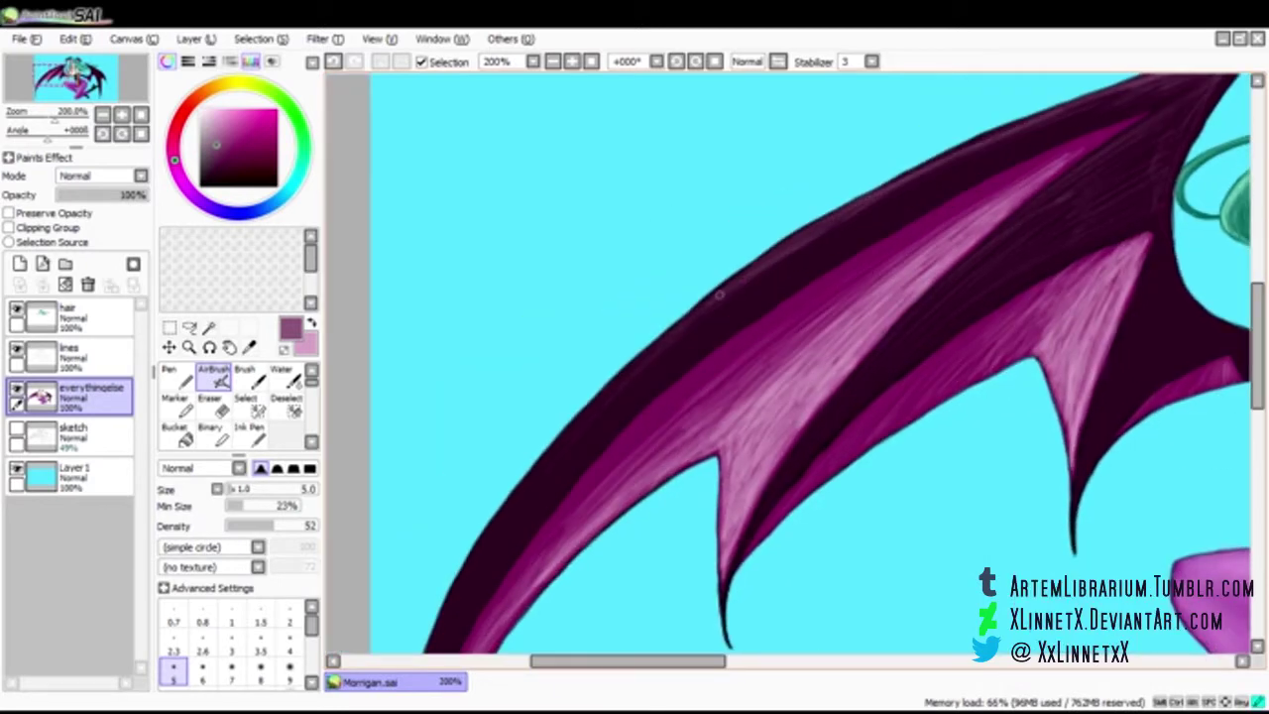
pyautogui.moveTo(497, 525); pyautogui.dragTo(821, 226)
pyautogui.scroll(-5, 808, 362)
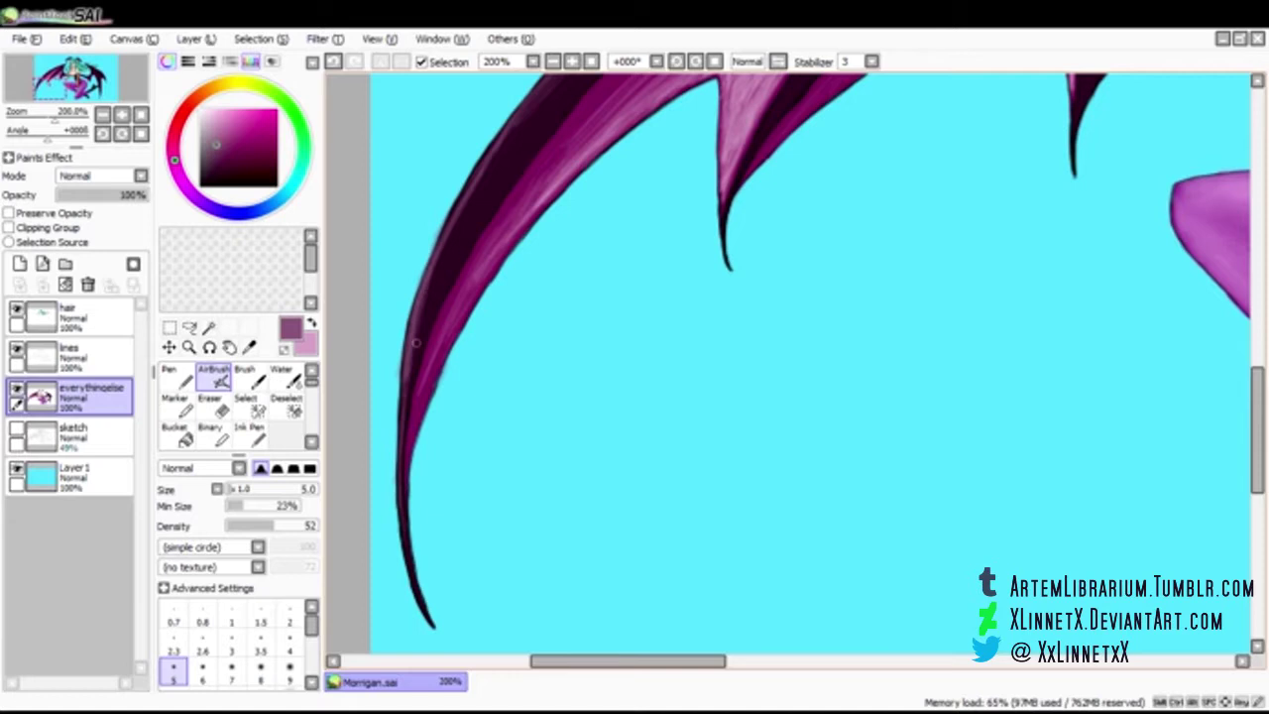
pyautogui.scroll(5, 973, 172)
pyautogui.moveTo(987, 158); pyautogui.dragTo(1162, 91)
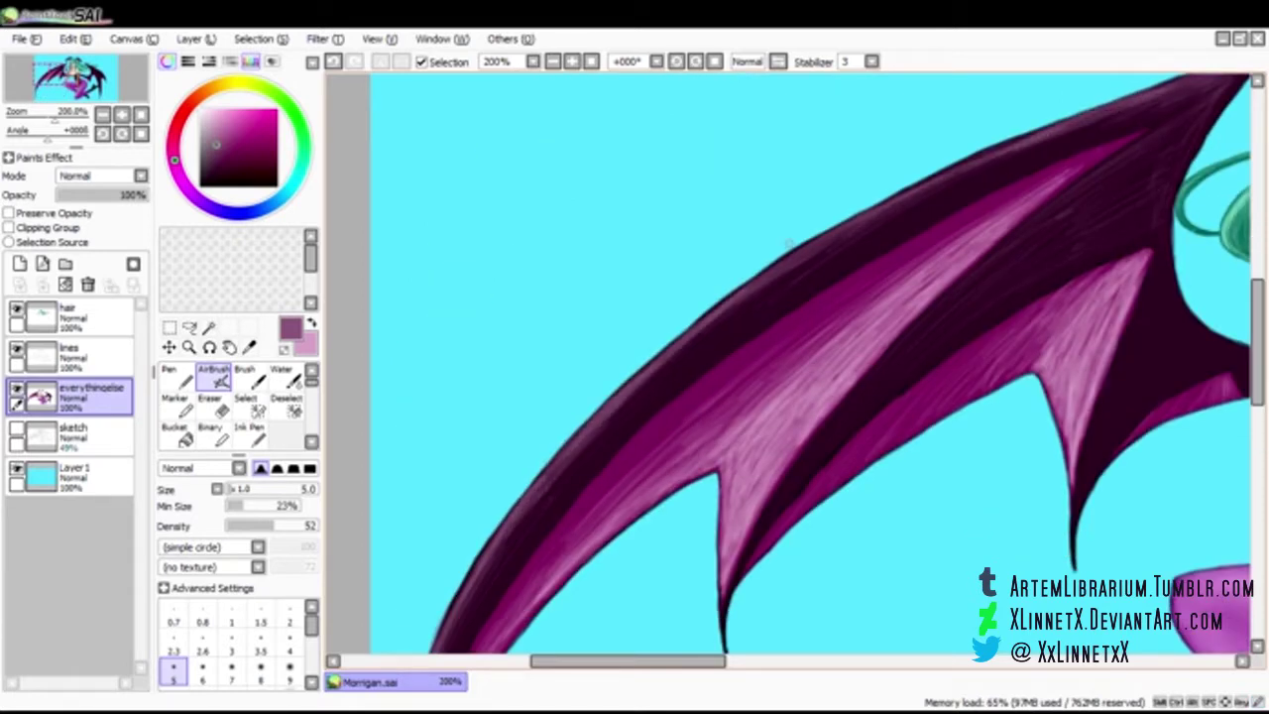
pyautogui.moveTo(754, 285); pyautogui.dragTo(848, 229)
# Add muted purple strokes to the left wing's dark panel between claw and arm, and along the middle membrane's inner side
pyautogui.moveTo(1166, 130); pyautogui.dragTo(938, 314)
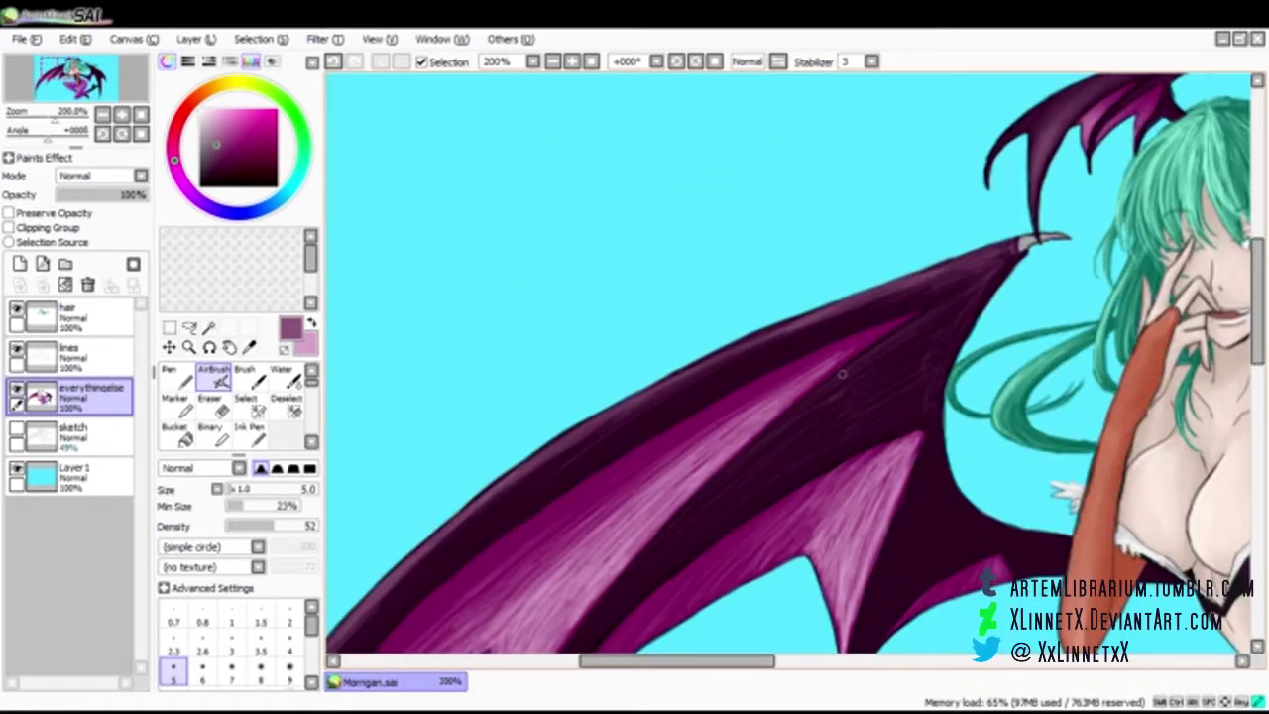
pyautogui.scroll(-3, 819, 390)
pyautogui.moveTo(853, 447); pyautogui.dragTo(881, 335)
pyautogui.moveTo(850, 460); pyautogui.dragTo(885, 365)
pyautogui.moveTo(850, 434); pyautogui.dragTo(914, 268)
pyautogui.moveTo(865, 385); pyautogui.dragTo(925, 236)
pyautogui.moveTo(926, 340); pyautogui.dragTo(678, 526)
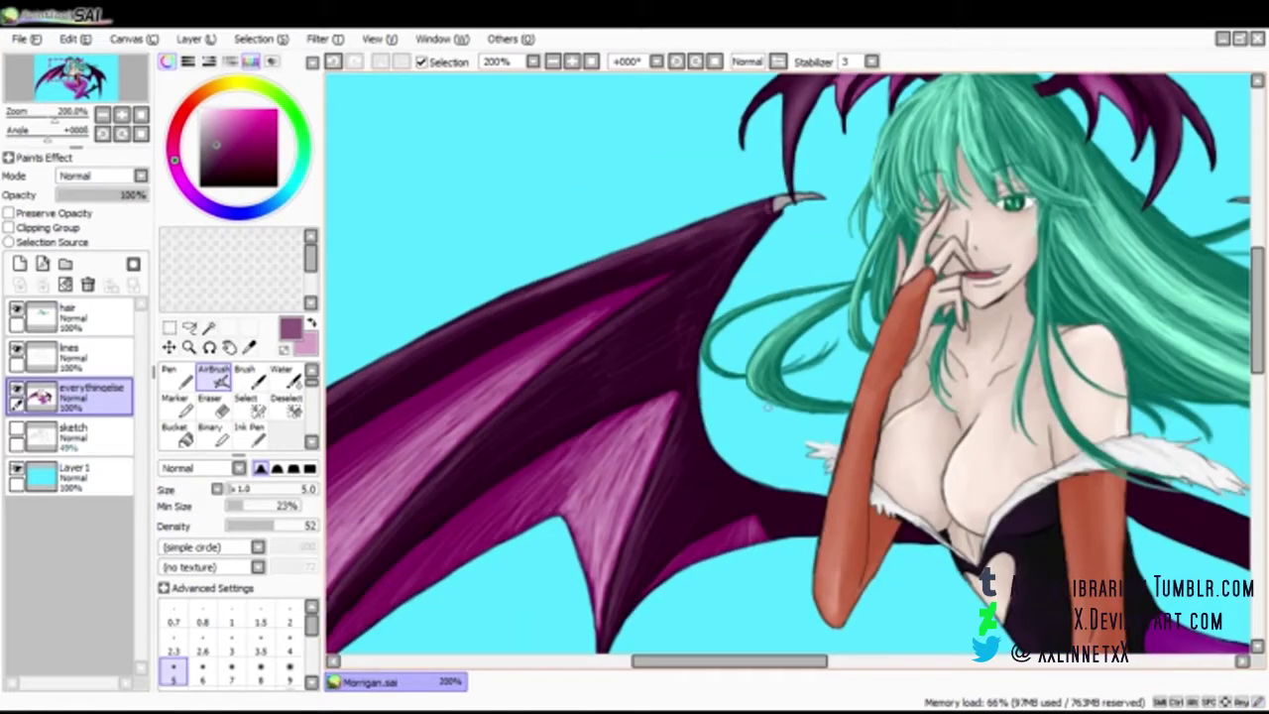
# Extend the muted purple strokes down the dark rib between the left wing's outer and middle membranes and onto the wing arm
pyautogui.hotkey('alt', 'Tab')
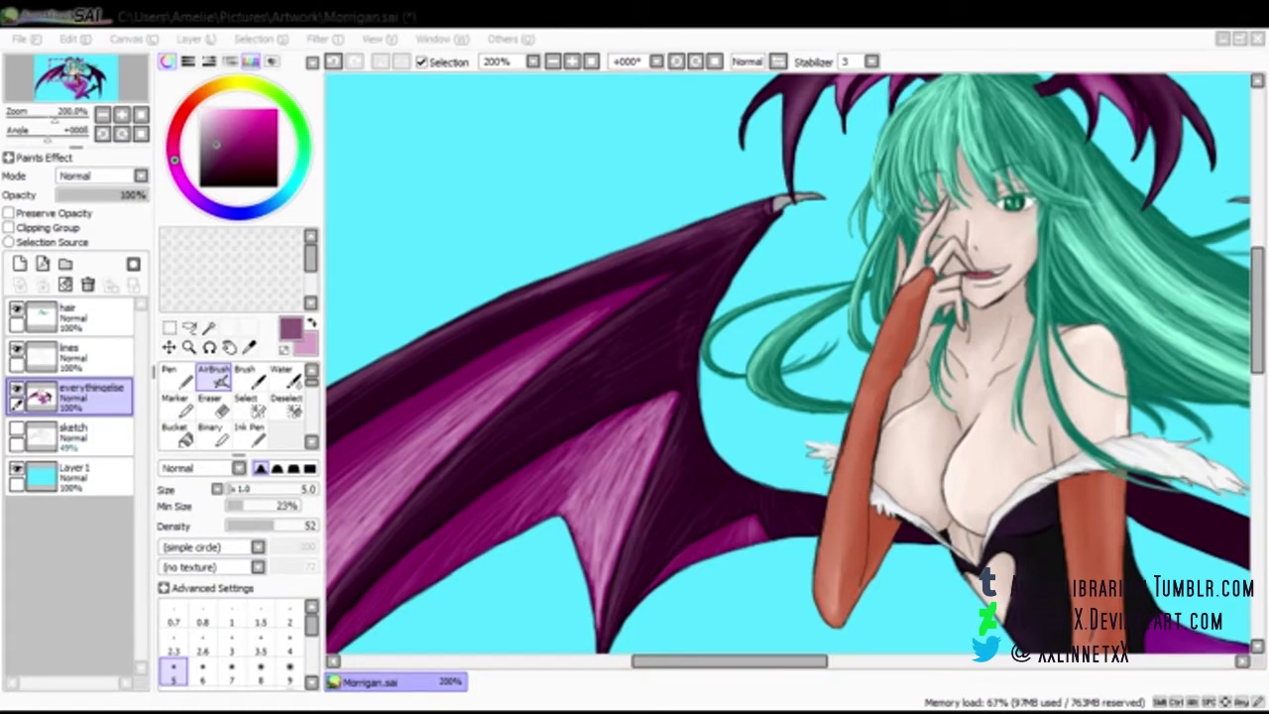
pyautogui.hotkey('alt', 'Tab')
pyautogui.moveTo(716, 254)
pyautogui.mouseDown()
pyautogui.moveTo(431, 487)
pyautogui.moveTo(493, 423)
pyautogui.moveTo(351, 578)
pyautogui.mouseUp()
pyautogui.moveTo(807, 445)
pyautogui.mouseDown()
pyautogui.moveTo(1134, 444)
pyautogui.moveTo(991, 448)
pyautogui.mouseUp()
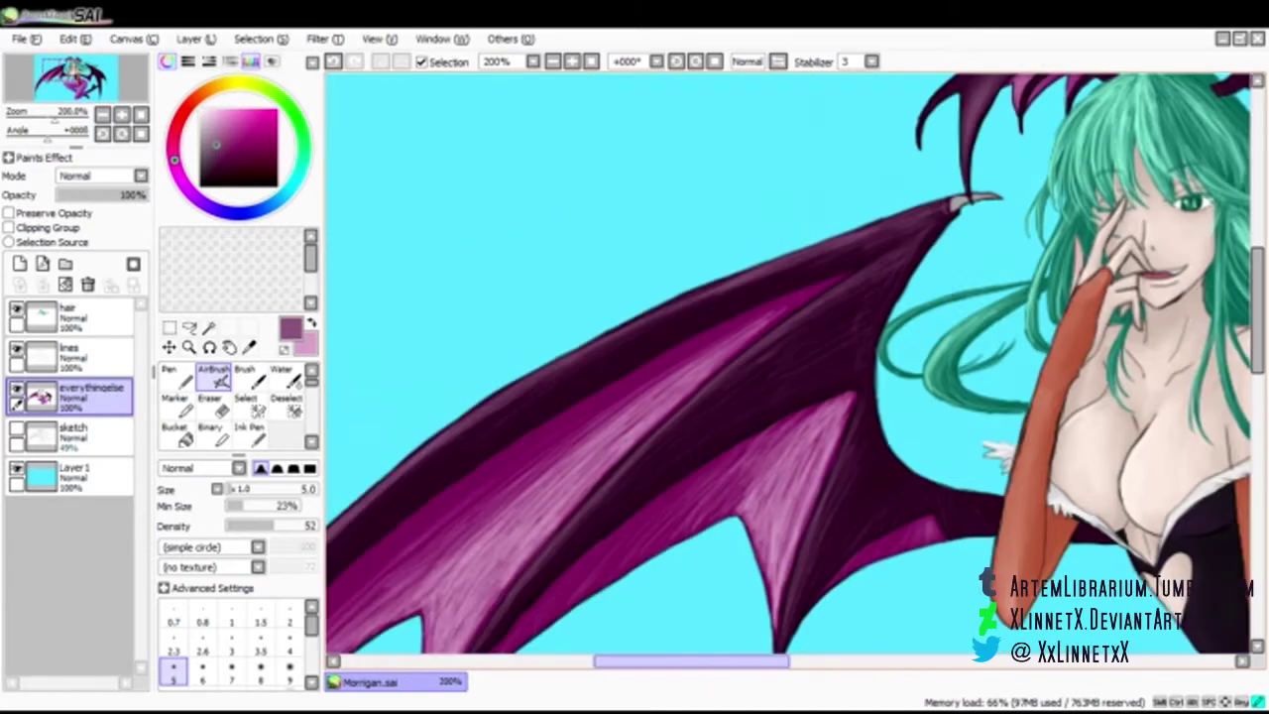
# With the Water brush, blend the highlights on the left wing's dark upper panel, outer edge and lower outer membrane
pyautogui.scroll(-1, 768, 219)
pyautogui.press('c')
pyautogui.scroll(1, 768, 220)
pyautogui.moveTo(762, 276); pyautogui.dragTo(732, 292)
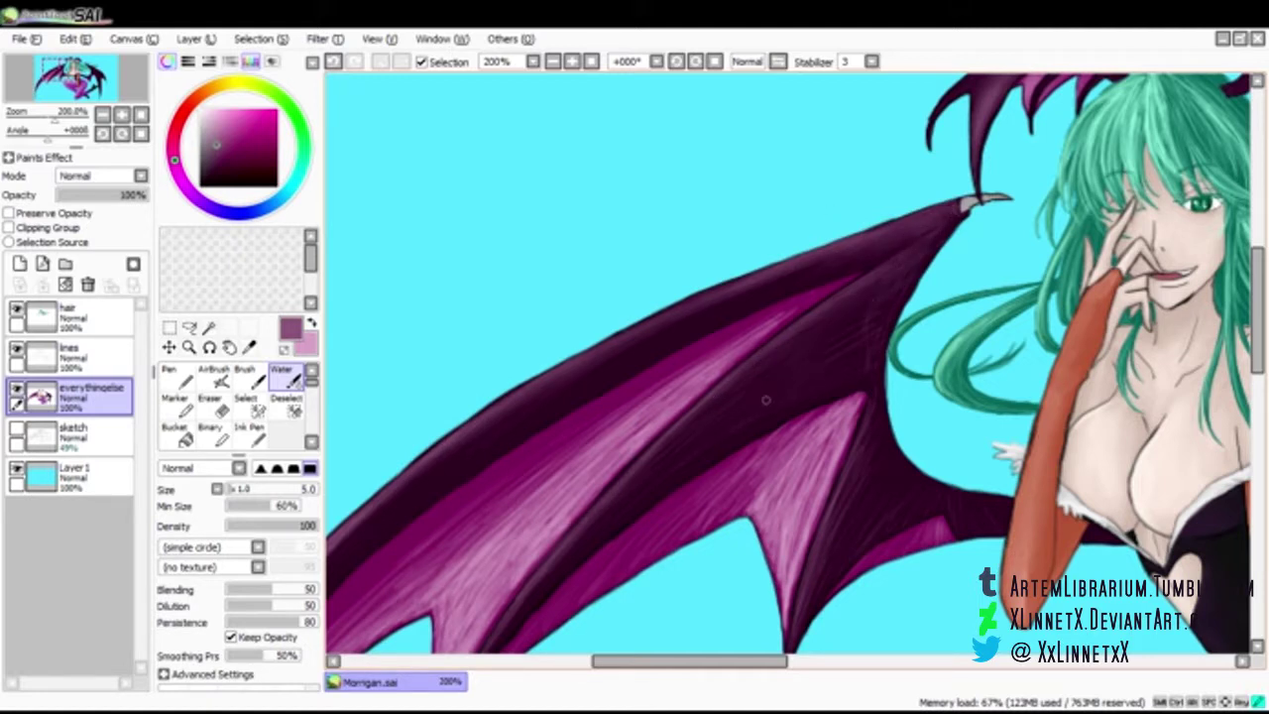
pyautogui.moveTo(531, 580); pyautogui.dragTo(856, 401)
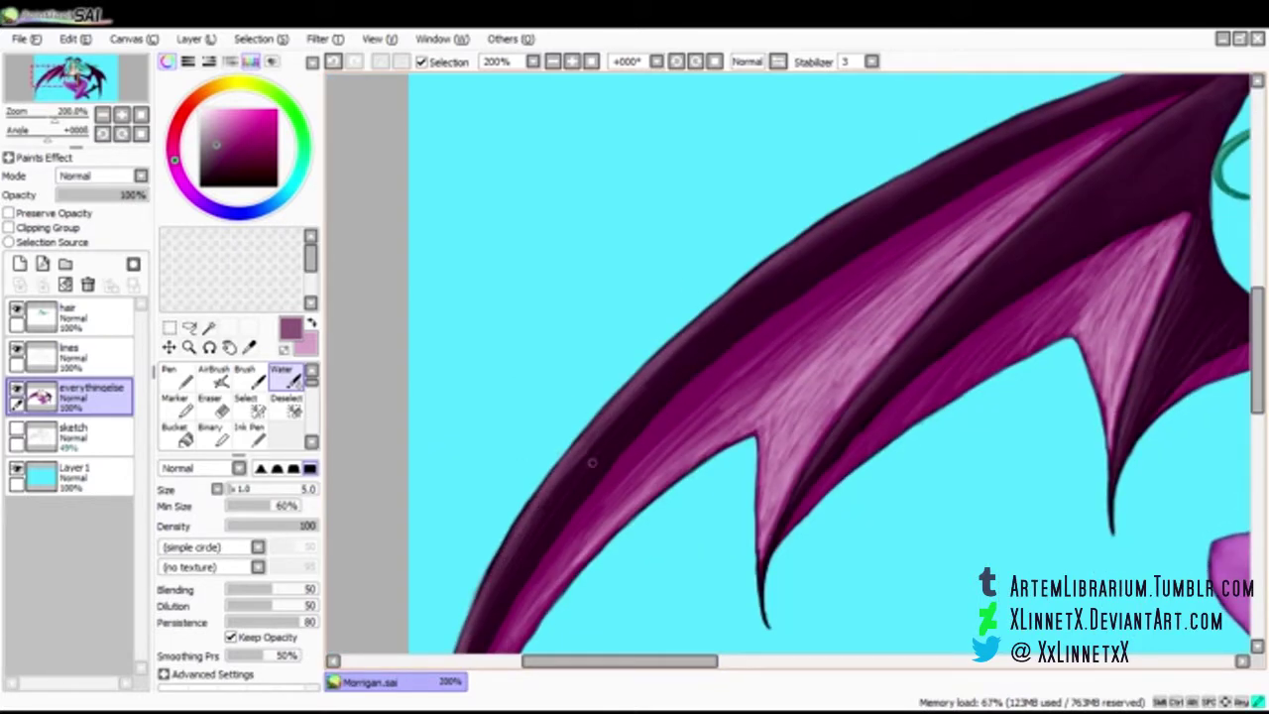
pyautogui.moveTo(528, 587)
pyautogui.mouseDown()
pyautogui.moveTo(529, 462)
pyautogui.moveTo(609, 392)
pyautogui.mouseUp()
pyautogui.moveTo(541, 548); pyautogui.dragTo(562, 493)
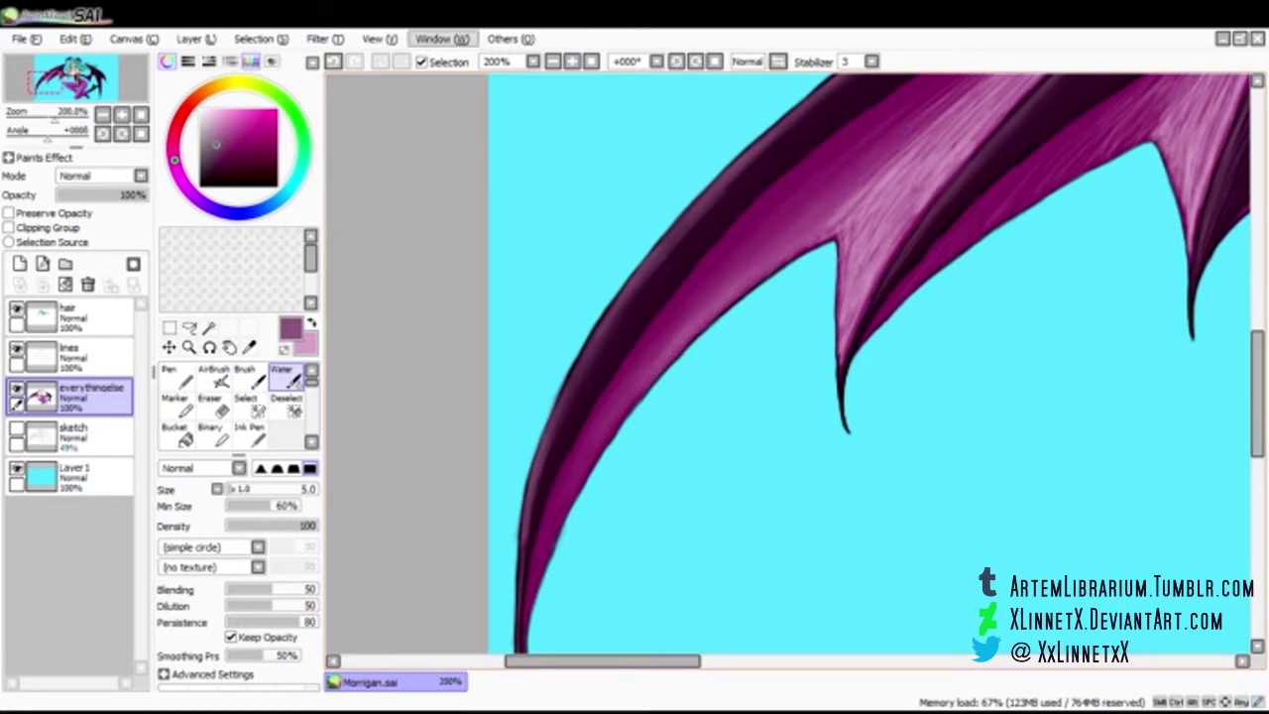
# Blend the pink highlights over the rest of the left wing's outer membrane, around its notch and up towards the claw
pyautogui.hotkey('alt', 'Tab')
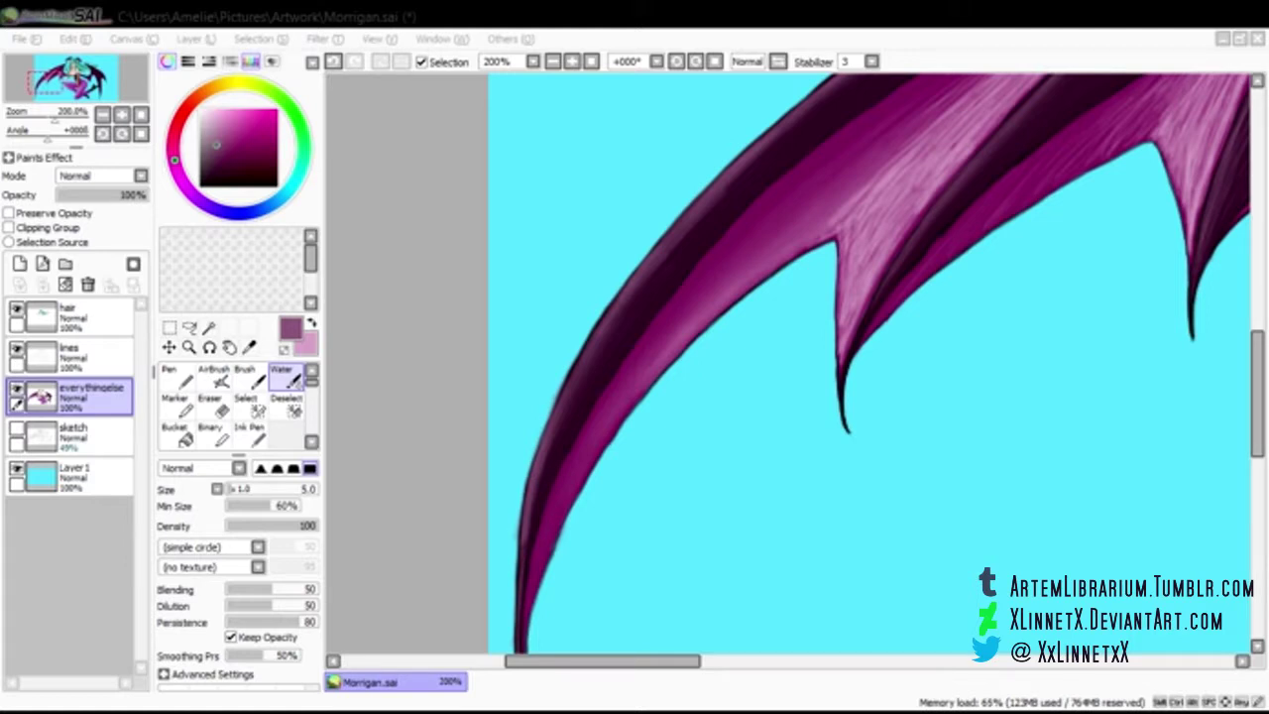
pyautogui.moveTo(603, 662); pyautogui.dragTo(661, 661)
pyautogui.moveTo(1258, 394); pyautogui.dragTo(1258, 340)
pyautogui.moveTo(587, 443); pyautogui.dragTo(616, 418)
pyautogui.moveTo(599, 502); pyautogui.dragTo(616, 464)
pyautogui.moveTo(660, 372); pyautogui.dragTo(705, 336)
pyautogui.moveTo(751, 280); pyautogui.dragTo(671, 385)
pyautogui.moveTo(586, 443); pyautogui.dragTo(844, 217)
pyautogui.moveTo(573, 562)
pyautogui.mouseDown()
pyautogui.moveTo(567, 509)
pyautogui.moveTo(601, 520)
pyautogui.moveTo(631, 468)
pyautogui.mouseUp()
pyautogui.moveTo(838, 230); pyautogui.dragTo(691, 399)
pyautogui.moveTo(775, 282); pyautogui.dragTo(746, 312)
pyautogui.moveTo(651, 442); pyautogui.dragTo(676, 414)
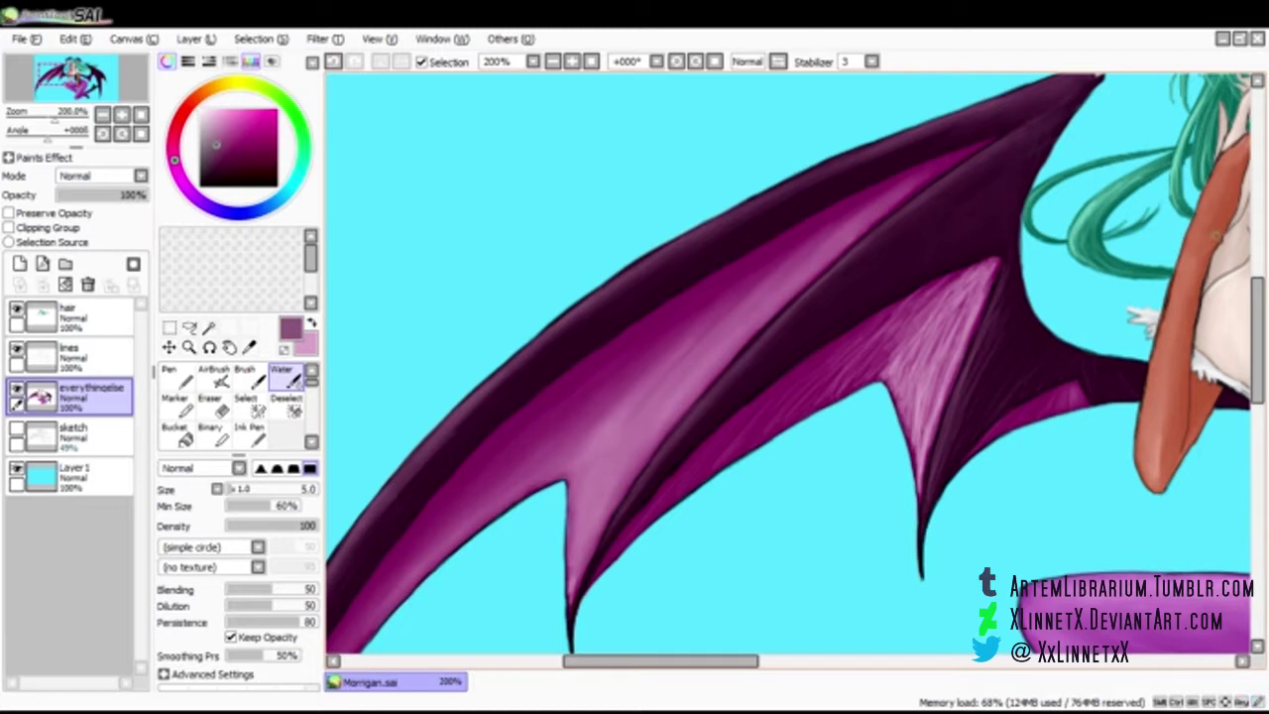
# Blend the pink highlights across the left wing's middle membrane, from its lower point to its upper corner
pyautogui.scroll(-2, 724, 347)
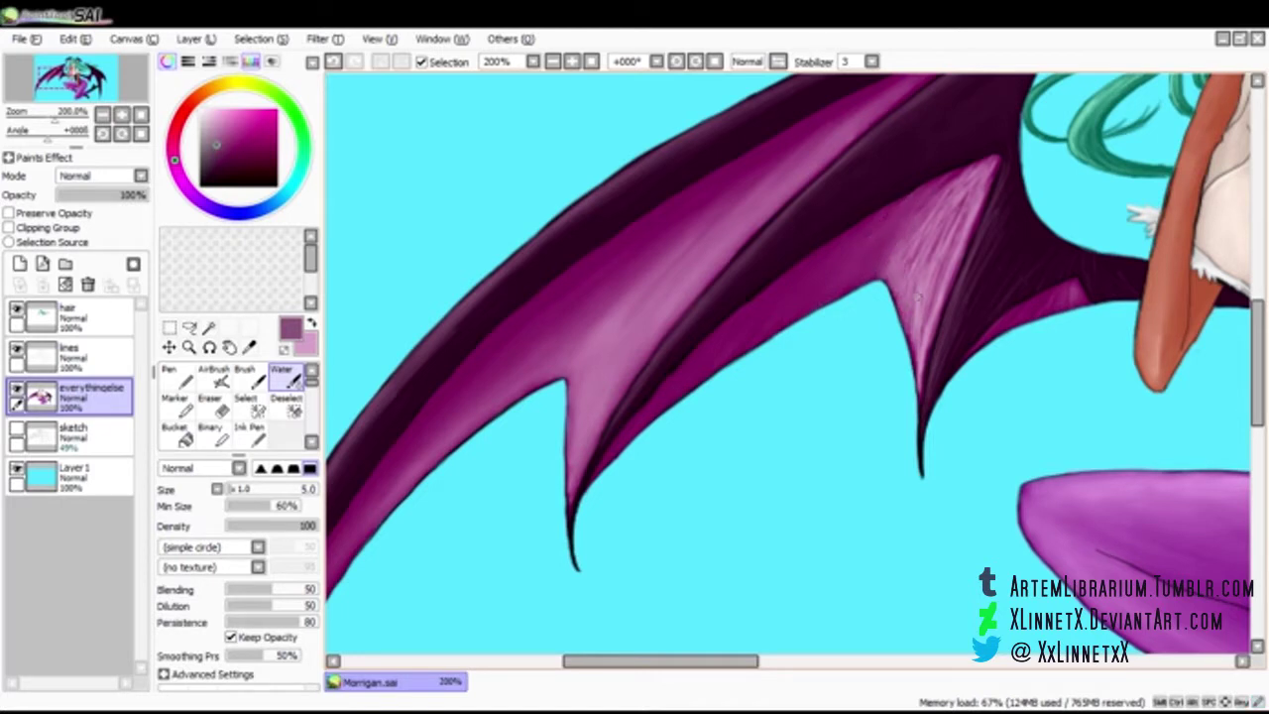
pyautogui.moveTo(931, 312); pyautogui.dragTo(923, 377)
pyautogui.moveTo(975, 194)
pyautogui.mouseDown()
pyautogui.moveTo(957, 264)
pyautogui.moveTo(923, 292)
pyautogui.moveTo(937, 319)
pyautogui.mouseUp()
pyautogui.moveTo(991, 164)
pyautogui.mouseDown()
pyautogui.moveTo(973, 201)
pyautogui.moveTo(917, 250)
pyautogui.mouseUp()
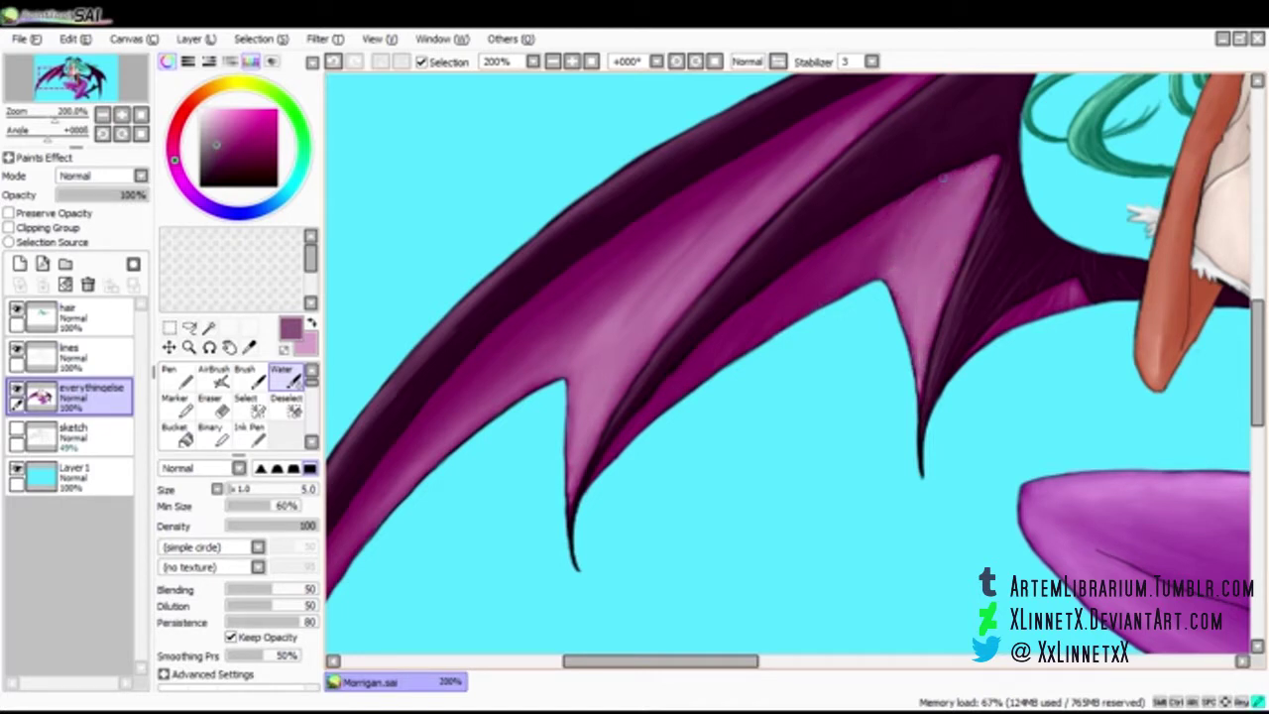
pyautogui.moveTo(932, 203); pyautogui.dragTo(922, 228)
pyautogui.moveTo(927, 223); pyautogui.dragTo(723, 228)
# Smooth the narrow upper part of the left wing's outer membrane and the dark area beside the middle membrane
pyautogui.scroll(3, 810, 359)
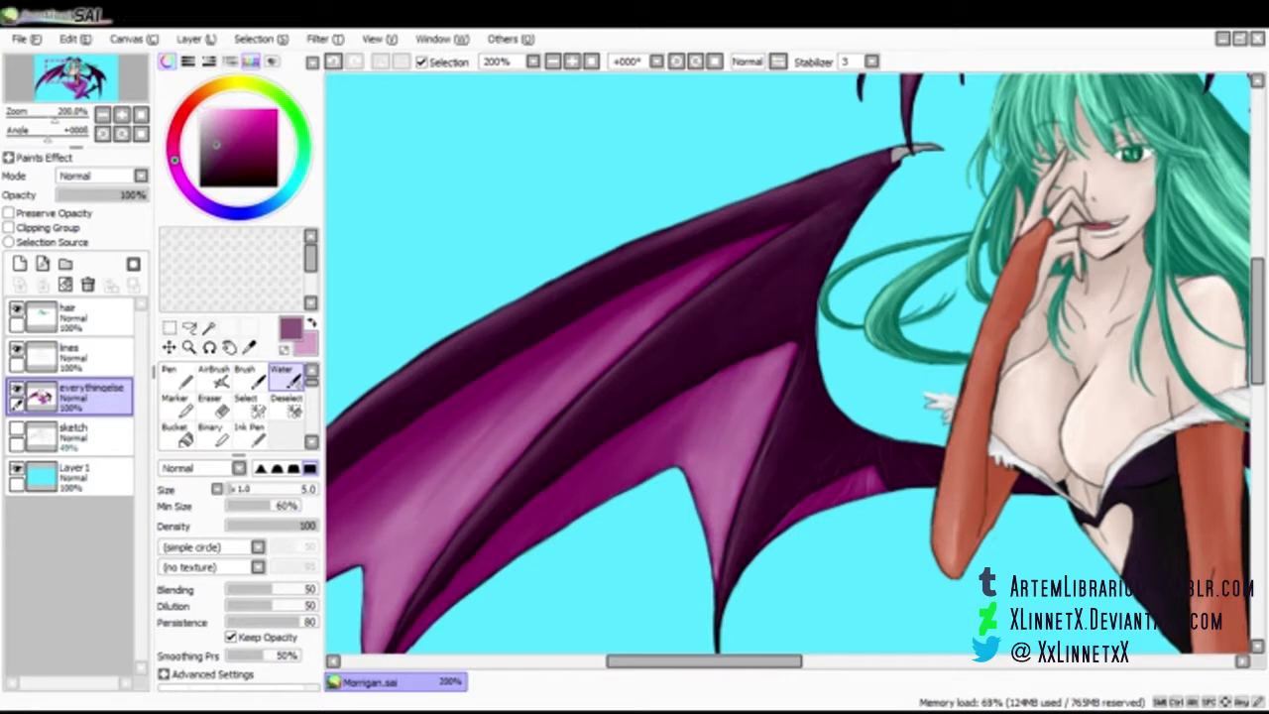
pyautogui.moveTo(668, 305); pyautogui.dragTo(624, 343)
pyautogui.moveTo(685, 284); pyautogui.dragTo(577, 357)
pyautogui.moveTo(786, 436); pyautogui.dragTo(521, 437)
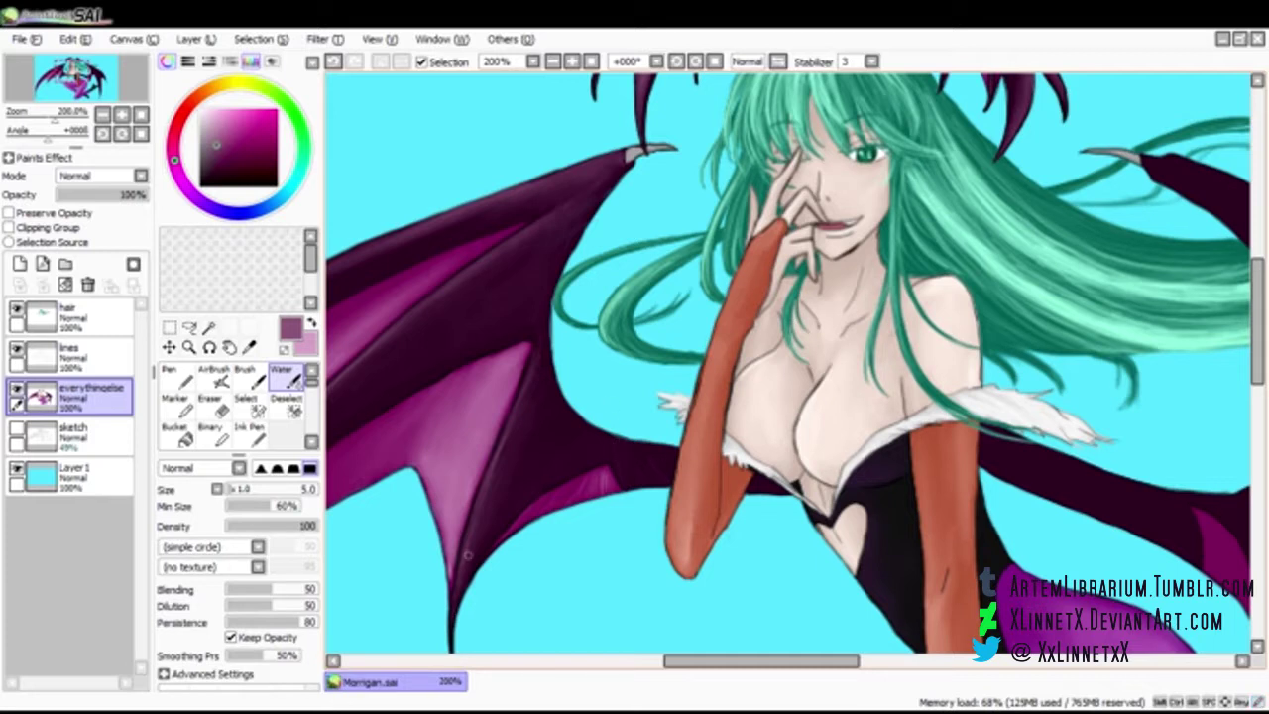
# Switch to the AirBrush with light pink and add highlight strokes to the right wing's small innermost membrane
pyautogui.press('[')
pyautogui.press('[')
pyautogui.press('[')
pyautogui.press('[')
pyautogui.moveTo(762, 661); pyautogui.dragTo(866, 661)
pyautogui.moveTo(1257, 322); pyautogui.dragTo(1257, 352)
pyautogui.press('x')
pyautogui.press('b')
pyautogui.moveTo(746, 421); pyautogui.dragTo(777, 511)
pyautogui.moveTo(761, 449); pyautogui.dragTo(726, 391)
# Add light pink highlights to the right wing's second membrane and reinforce those on the innermost one
pyautogui.moveTo(823, 359)
pyautogui.mouseDown()
pyautogui.moveTo(863, 339)
pyautogui.moveTo(844, 356)
pyautogui.moveTo(853, 292)
pyautogui.moveTo(906, 338)
pyautogui.moveTo(832, 354)
pyautogui.mouseUp()
pyautogui.moveTo(816, 452)
pyautogui.mouseDown()
pyautogui.moveTo(838, 345)
pyautogui.moveTo(863, 340)
pyautogui.moveTo(841, 377)
pyautogui.moveTo(860, 339)
pyautogui.moveTo(920, 330)
pyautogui.mouseUp()
pyautogui.moveTo(852, 357)
pyautogui.mouseDown()
pyautogui.moveTo(825, 413)
pyautogui.moveTo(848, 360)
pyautogui.mouseUp()
pyautogui.moveTo(758, 461); pyautogui.dragTo(729, 399)
pyautogui.moveTo(771, 494); pyautogui.dragTo(742, 415)
# Switch back to muted purple and add highlight strokes to the right wing's dark upper section below the claw
pyautogui.press('x')
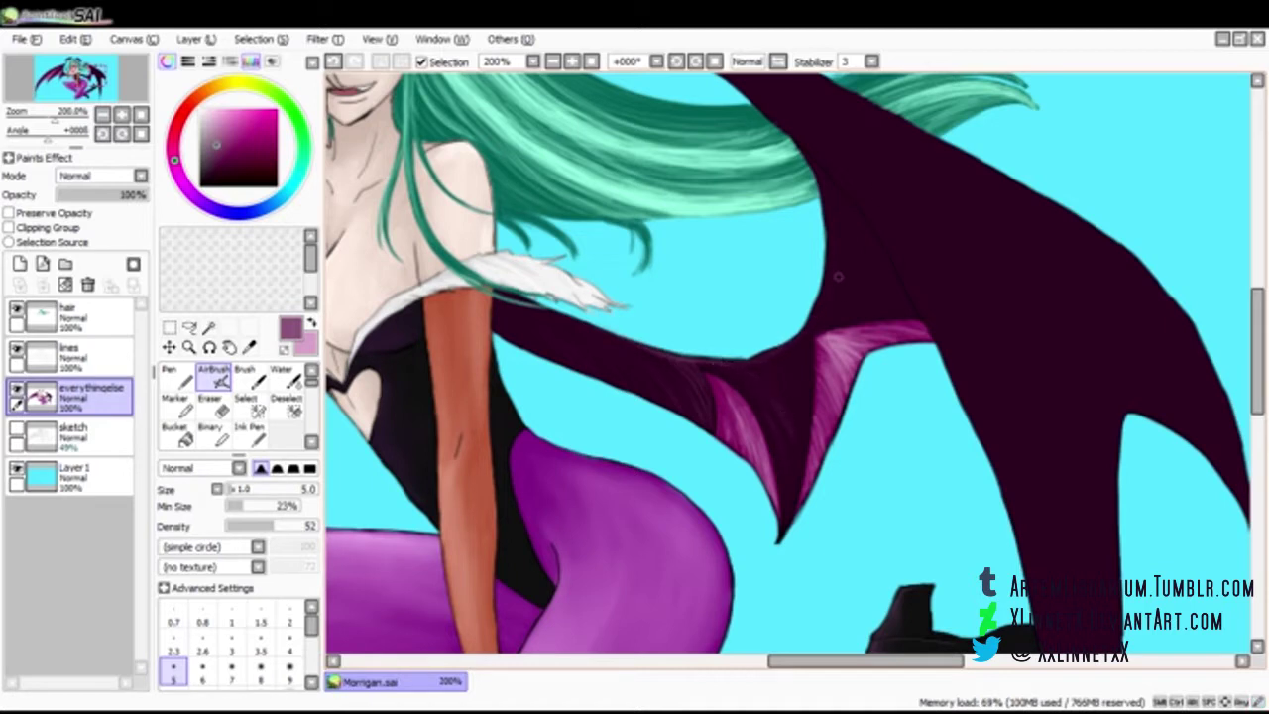
pyautogui.scroll(3, 856, 285)
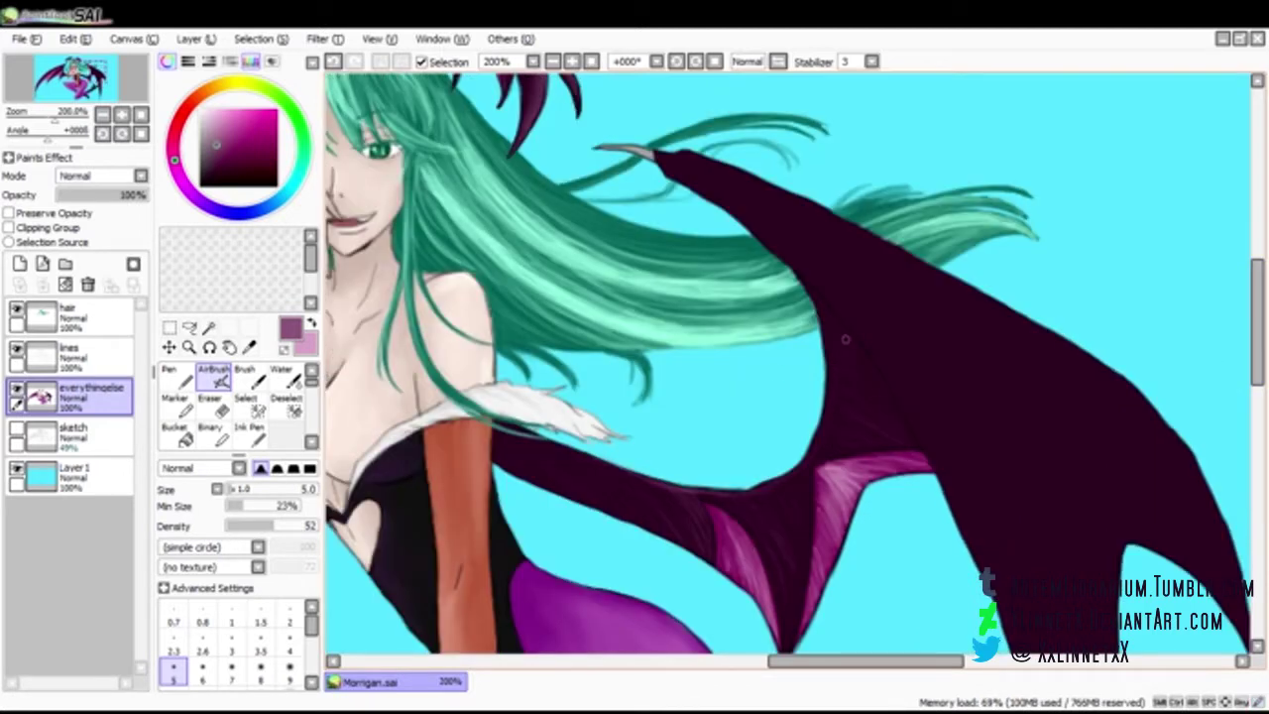
pyautogui.hscroll(5, 674, 164)
pyautogui.moveTo(589, 208); pyautogui.dragTo(712, 272)
pyautogui.moveTo(550, 188); pyautogui.dragTo(454, 155)
pyautogui.moveTo(562, 215); pyautogui.dragTo(669, 315)
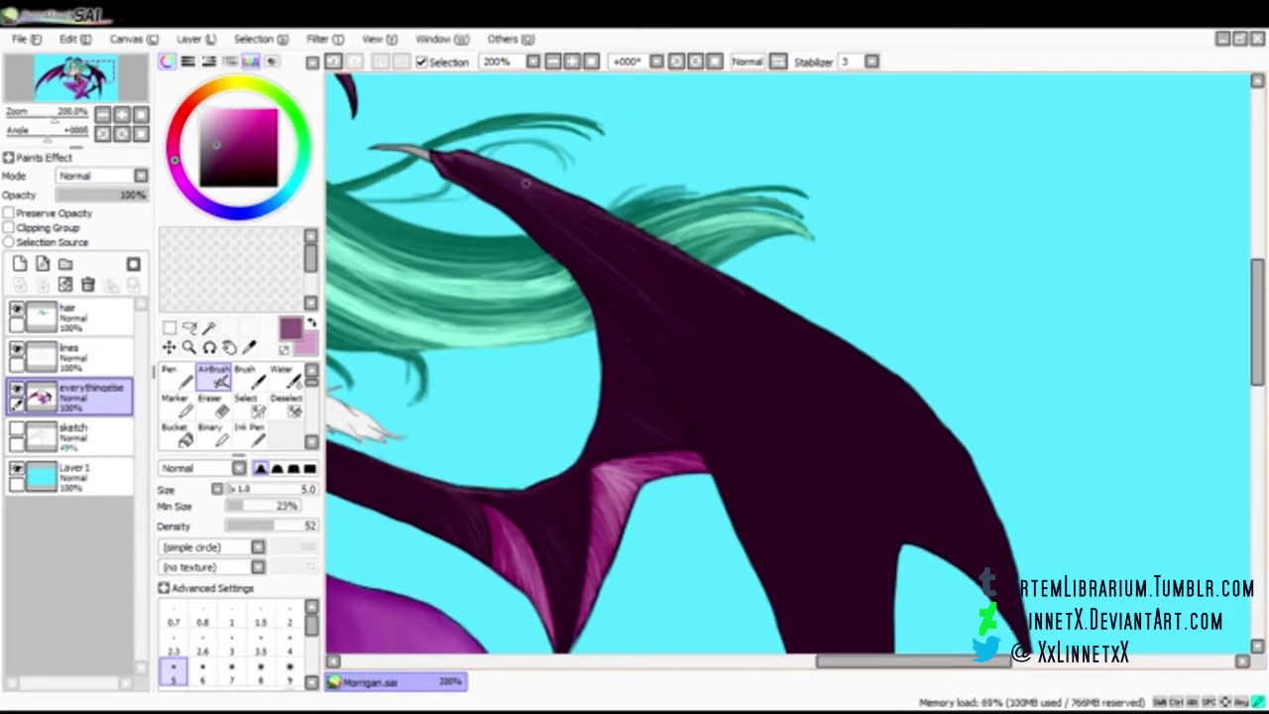
# Add muted purple highlight strokes along the right wing's dark outer edge, from the upper section down towards the outer tip
pyautogui.scroll(-3, 977, 216)
pyautogui.moveTo(689, 118)
pyautogui.mouseDown()
pyautogui.moveTo(823, 193)
pyautogui.moveTo(950, 299)
pyautogui.mouseUp()
pyautogui.moveTo(1019, 476); pyautogui.dragTo(977, 355)
pyautogui.moveTo(1001, 398); pyautogui.dragTo(946, 295)
pyautogui.moveTo(895, 264); pyautogui.dragTo(896, 386)
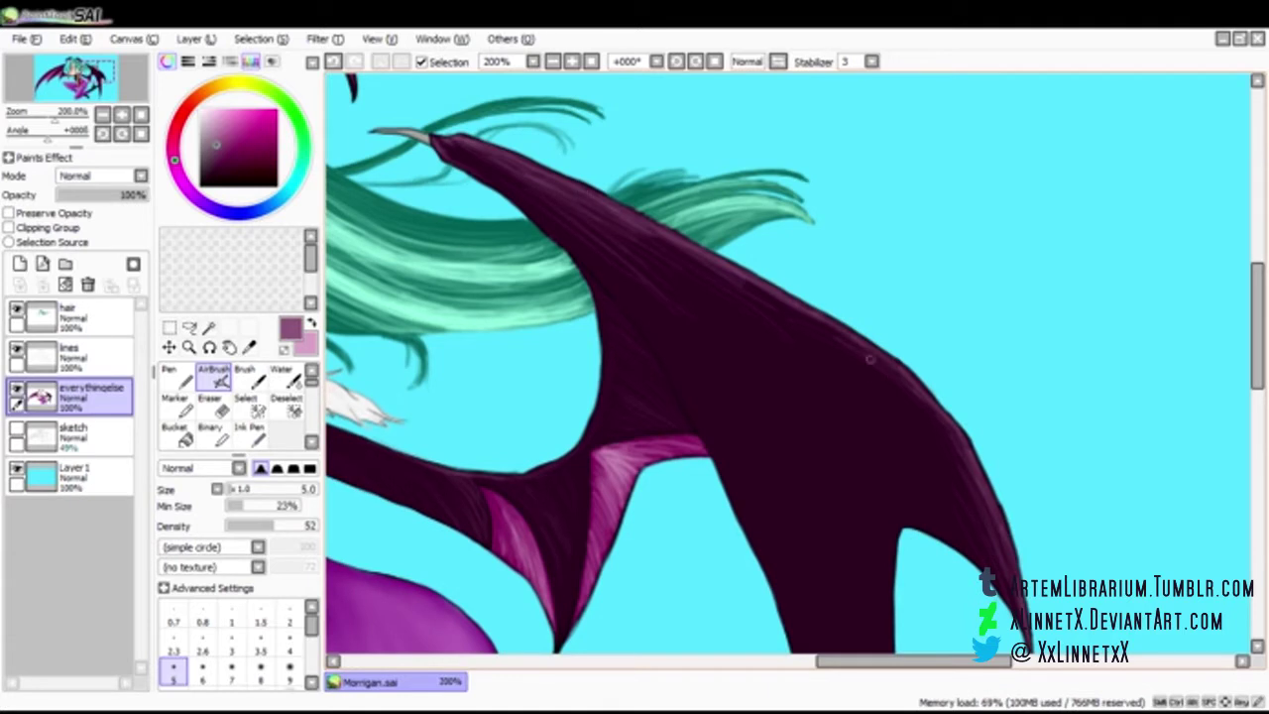
# Build up muted purple strokes across the right wing's broad central area and reinforce the outer edge near the tip
pyautogui.moveTo(654, 322); pyautogui.dragTo(976, 521)
pyautogui.moveTo(812, 313); pyautogui.dragTo(917, 402)
pyautogui.moveTo(728, 275)
pyautogui.mouseDown()
pyautogui.moveTo(850, 337)
pyautogui.moveTo(924, 398)
pyautogui.mouseUp()
pyautogui.moveTo(900, 377)
pyautogui.mouseDown()
pyautogui.moveTo(976, 478)
pyautogui.moveTo(877, 357)
pyautogui.mouseUp()
pyautogui.moveTo(989, 517); pyautogui.dragTo(1011, 571)
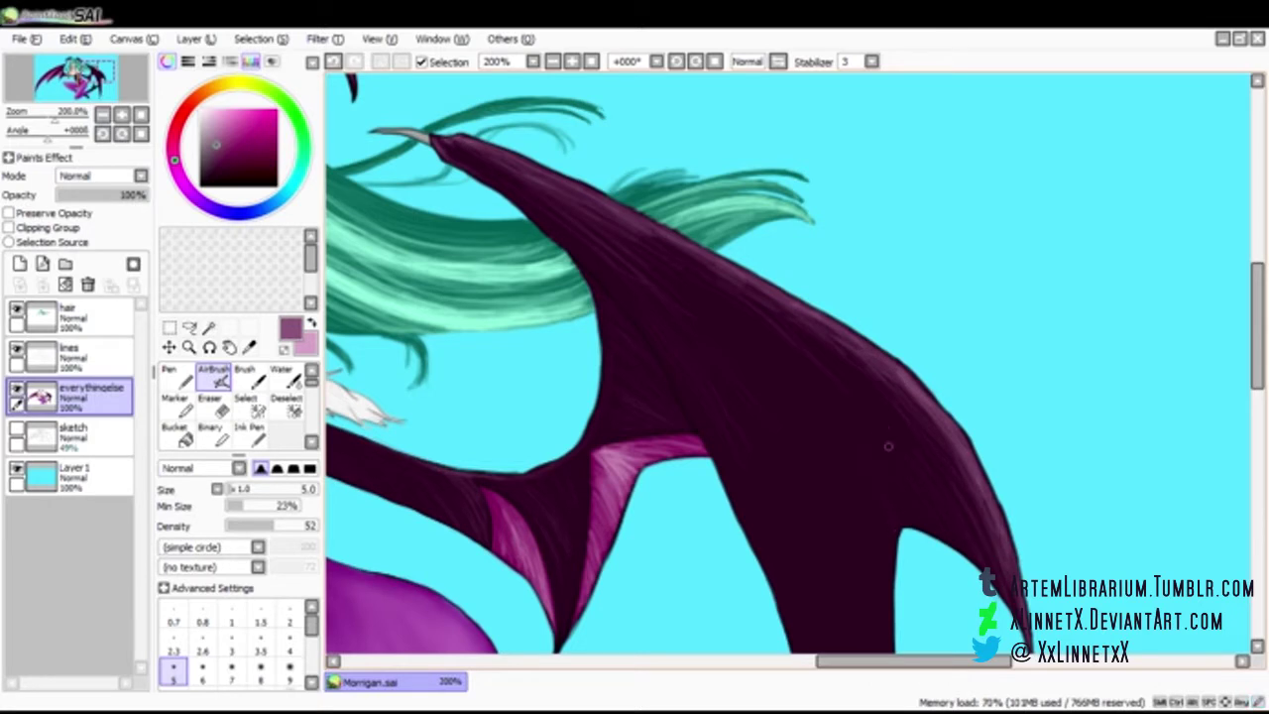
pyautogui.moveTo(525, 182); pyautogui.dragTo(702, 345)
# Continue the muted purple strokes around the right wing's outer notch and down its long lower point
pyautogui.scroll(-3, 891, 423)
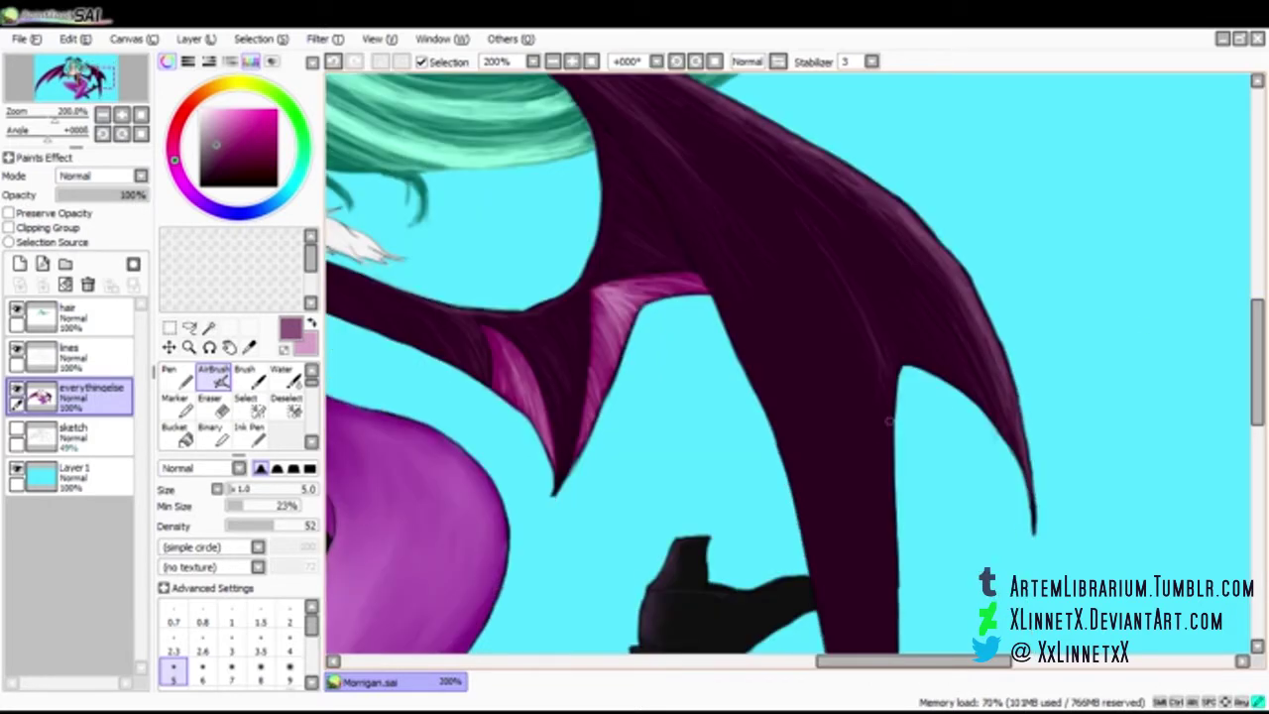
pyautogui.scroll(-1, 974, 360)
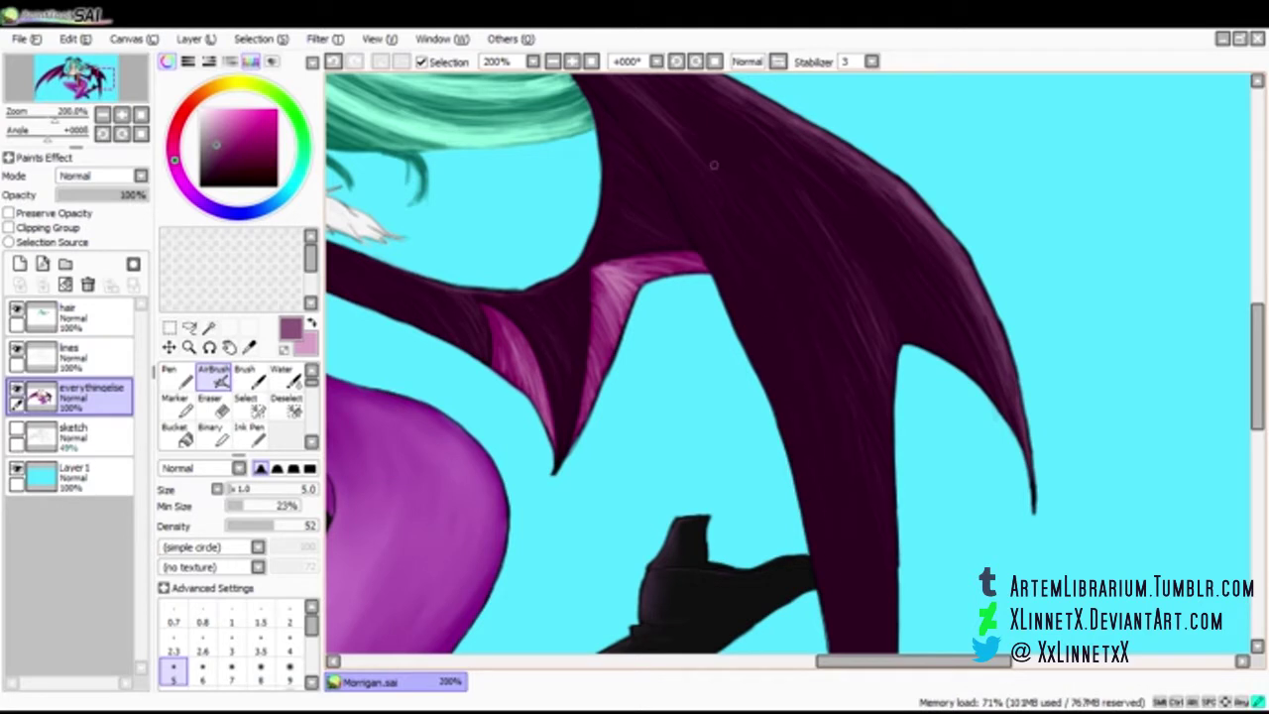
pyautogui.scroll(3, 833, 377)
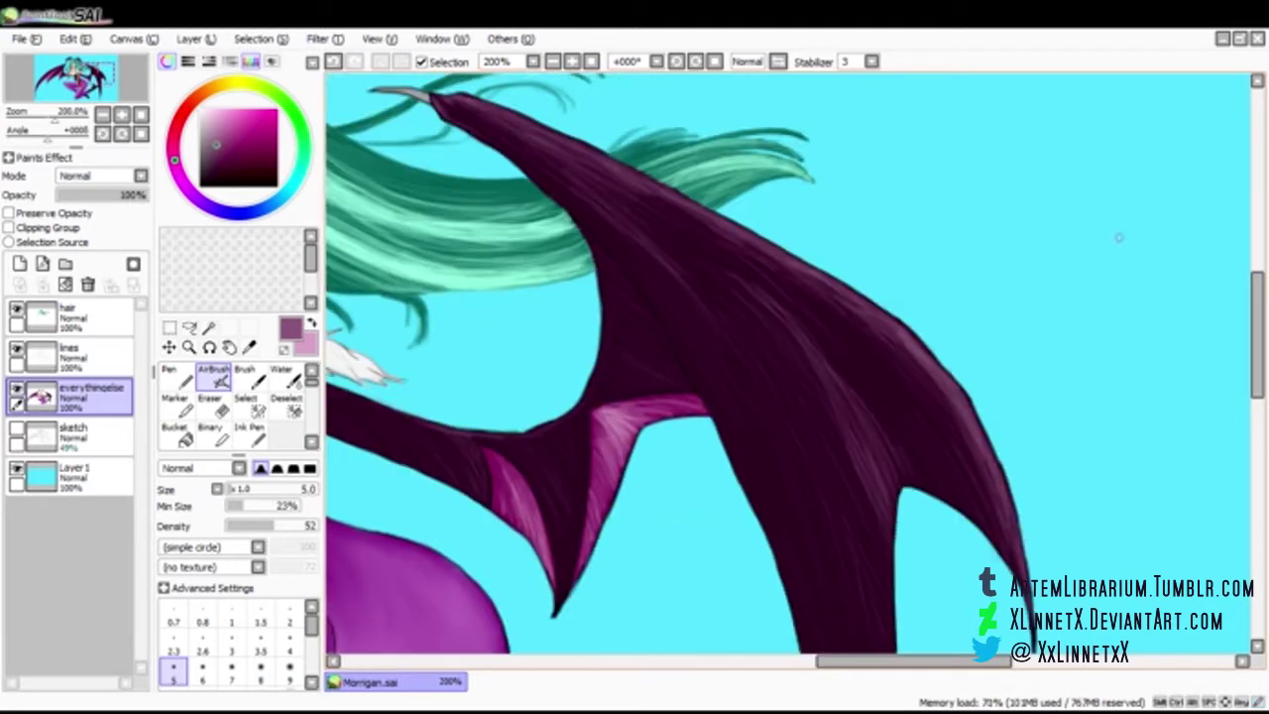
pyautogui.scroll(-7, 872, 536)
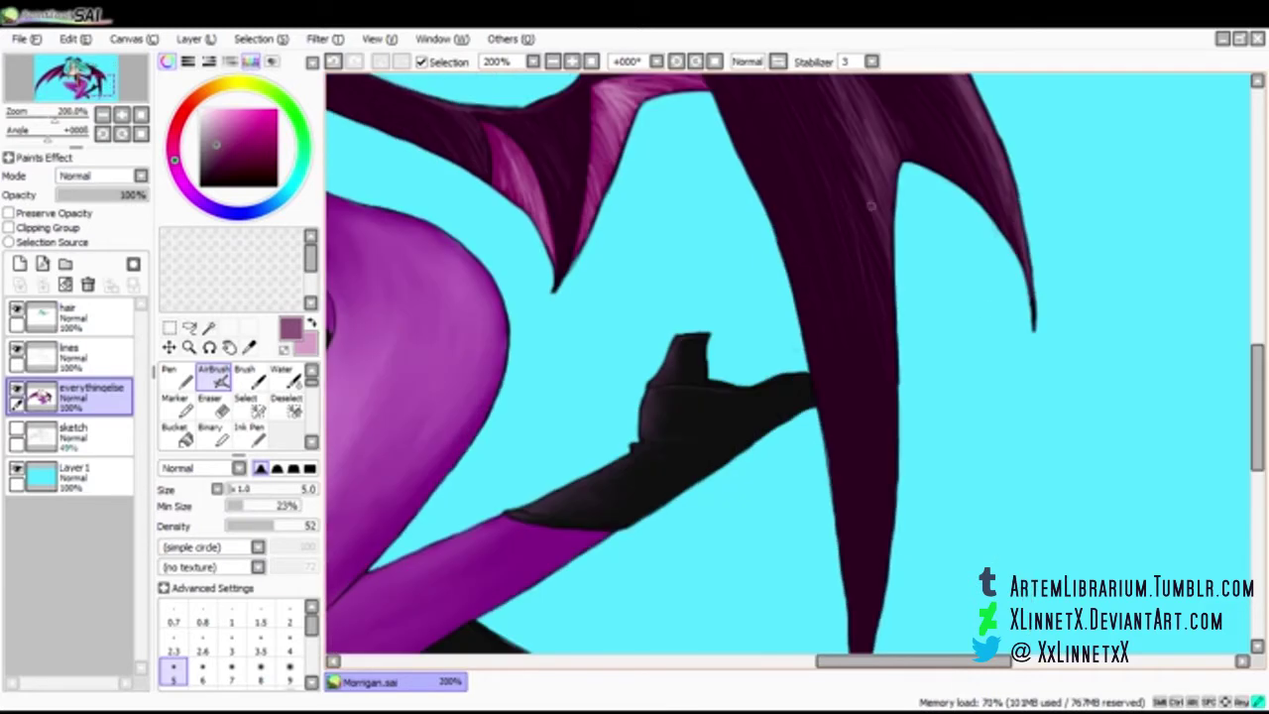
pyautogui.scroll(-1, 839, 330)
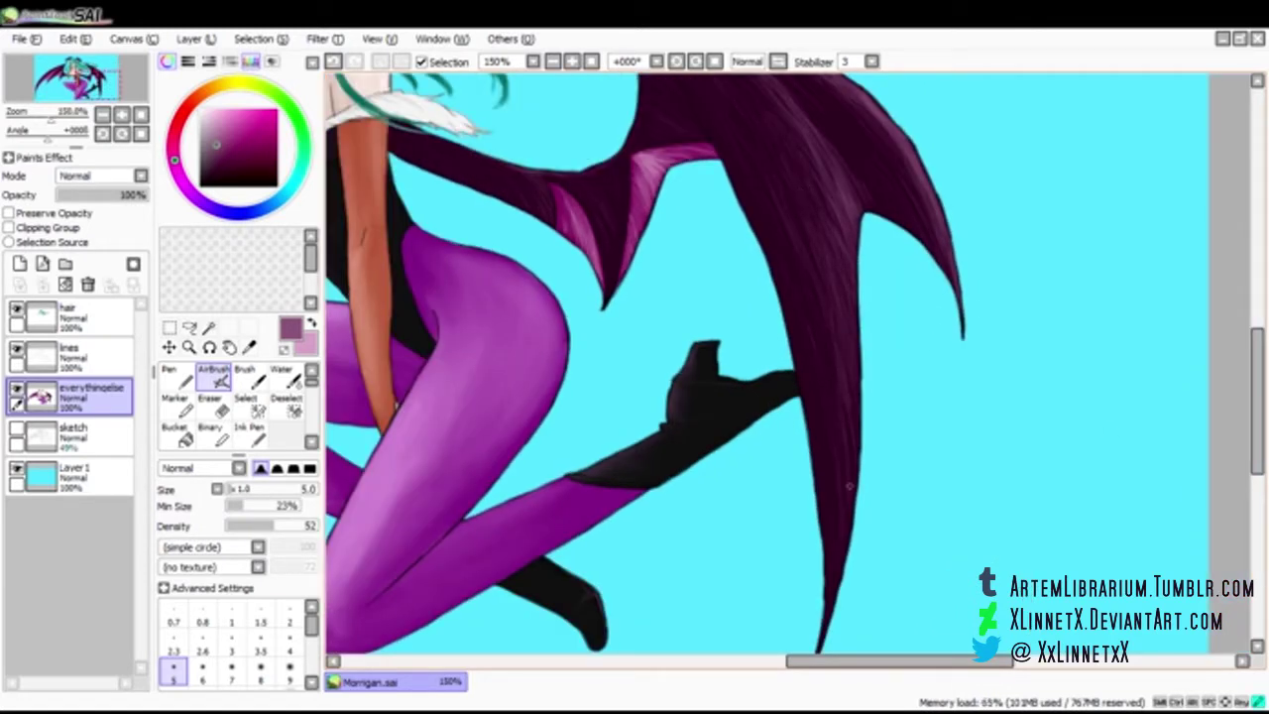
pyautogui.scroll(1, 843, 263)
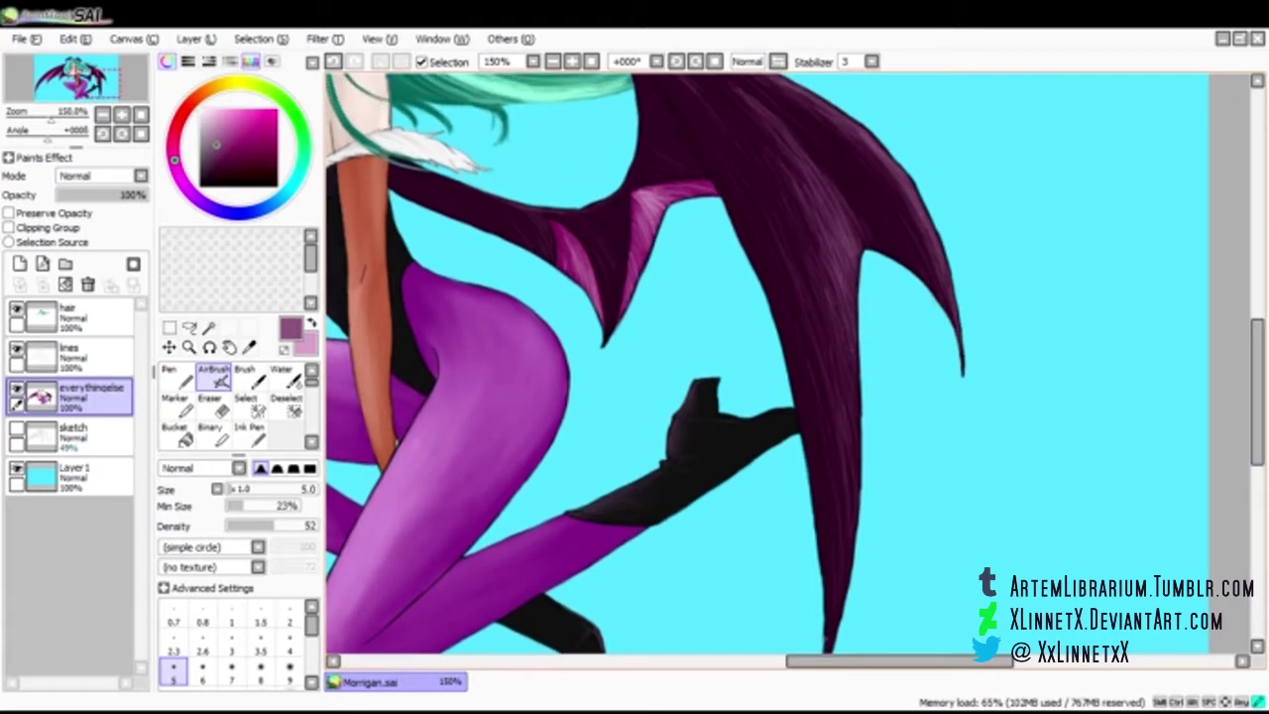
pyautogui.scroll(-4, 813, 213)
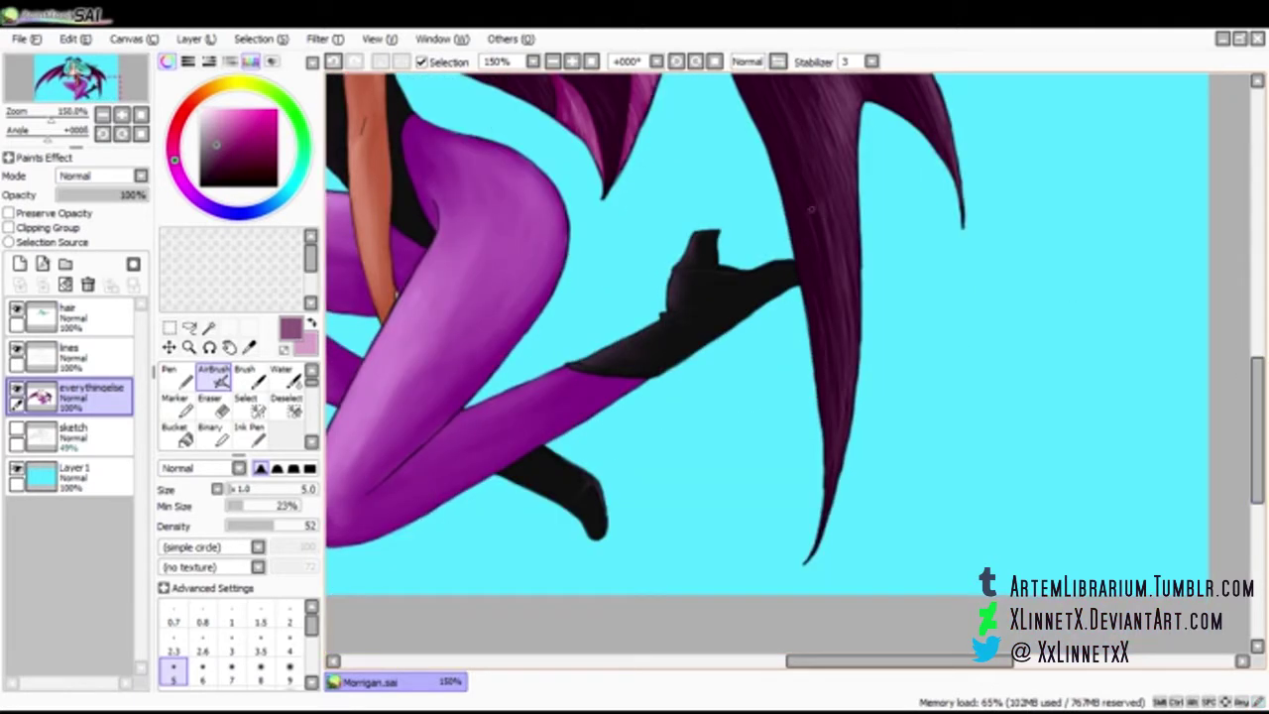
pyautogui.scroll(6, 813, 213)
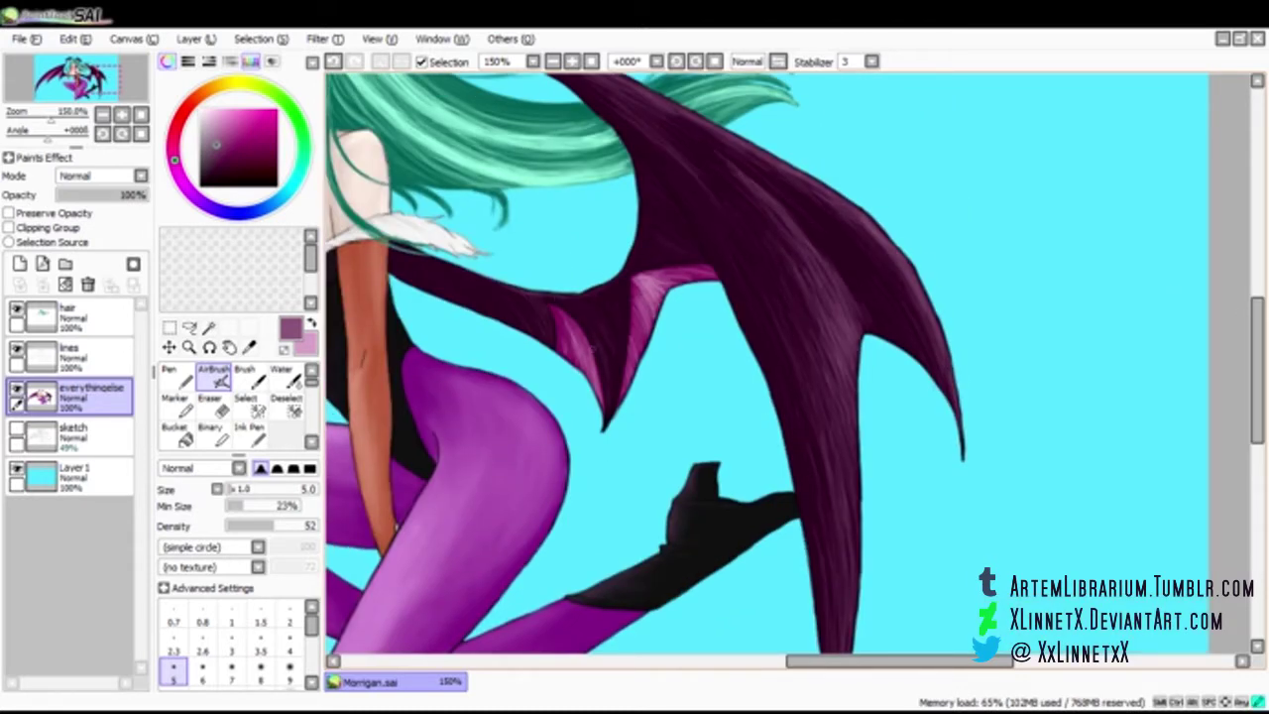
pyautogui.hotkey('alt', 'Tab')
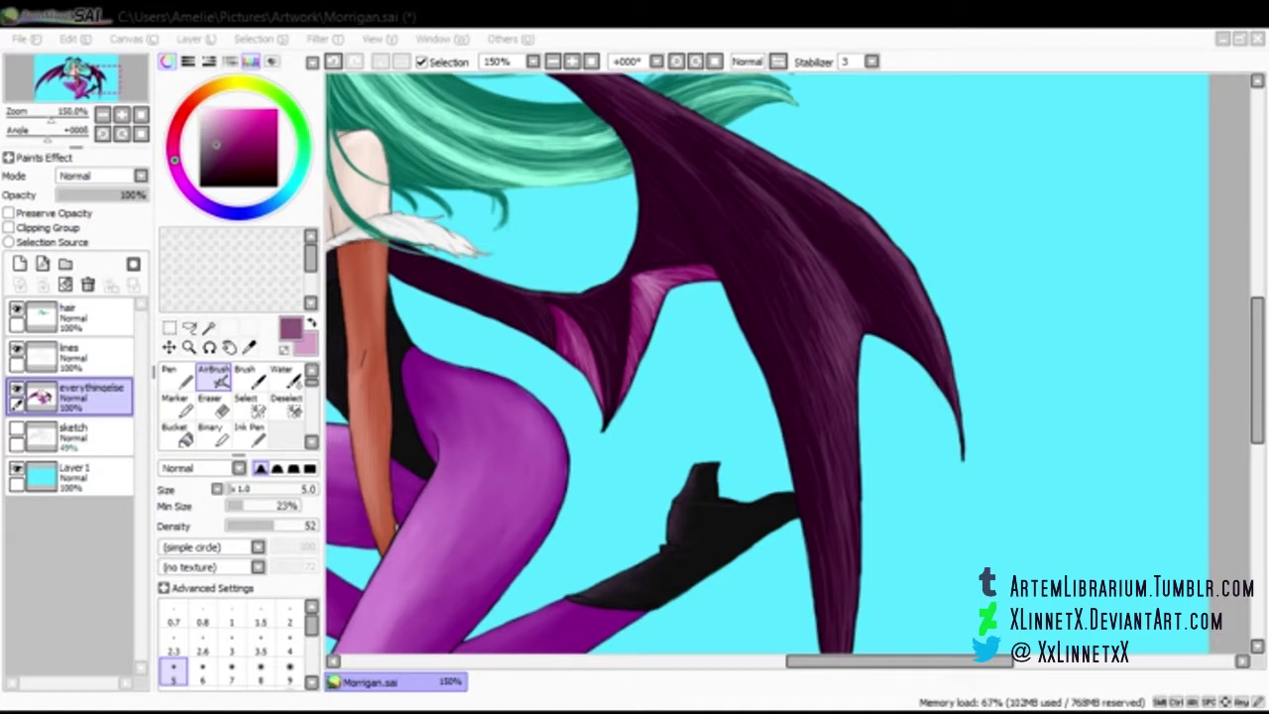
# Blend the strokes on the right wing's pink inner panels and narrow dark inner section using the Water tool at size 3
pyautogui.hotkey('alt', 'Tab')
pyautogui.moveTo(774, 226); pyautogui.dragTo(838, 328)
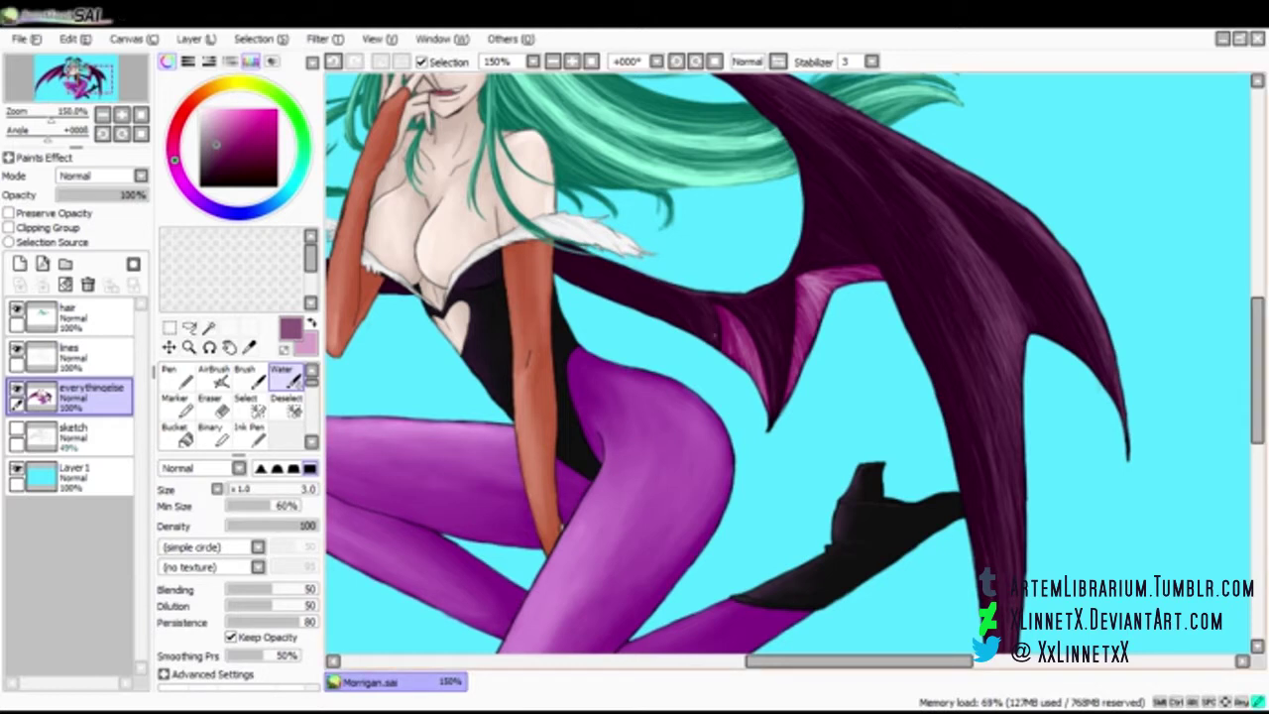
pyautogui.scroll(1, 674, 282)
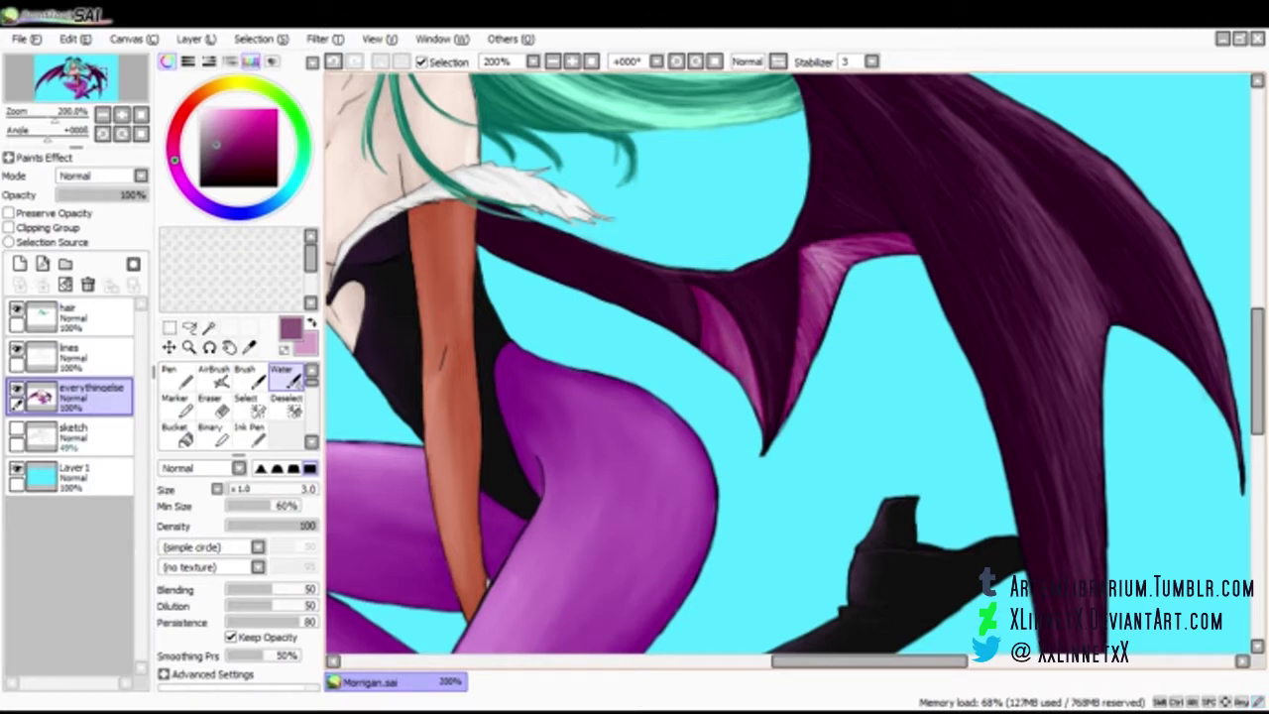
pyautogui.scroll(1, 817, 295)
pyautogui.moveTo(742, 444); pyautogui.dragTo(726, 342)
pyautogui.moveTo(811, 192)
pyautogui.mouseDown()
pyautogui.moveTo(866, 234)
pyautogui.moveTo(842, 211)
pyautogui.moveTo(902, 190)
pyautogui.mouseUp()
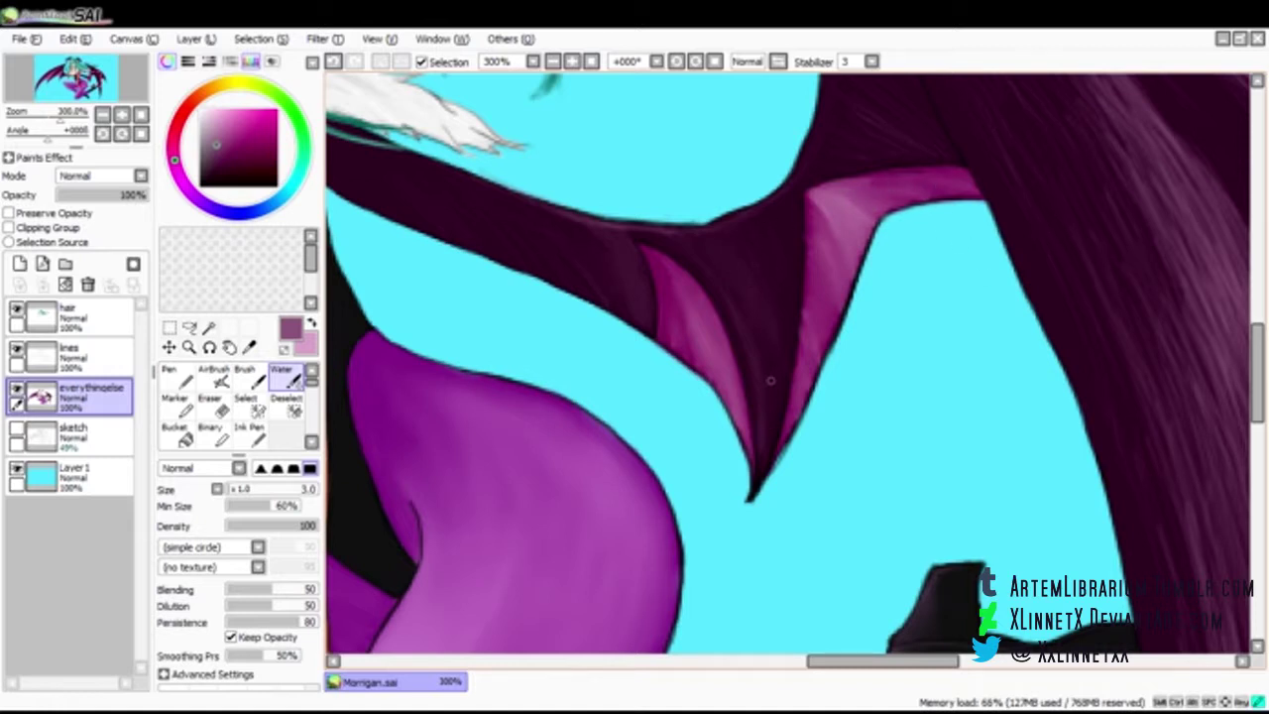
pyautogui.scroll(3, 935, 338)
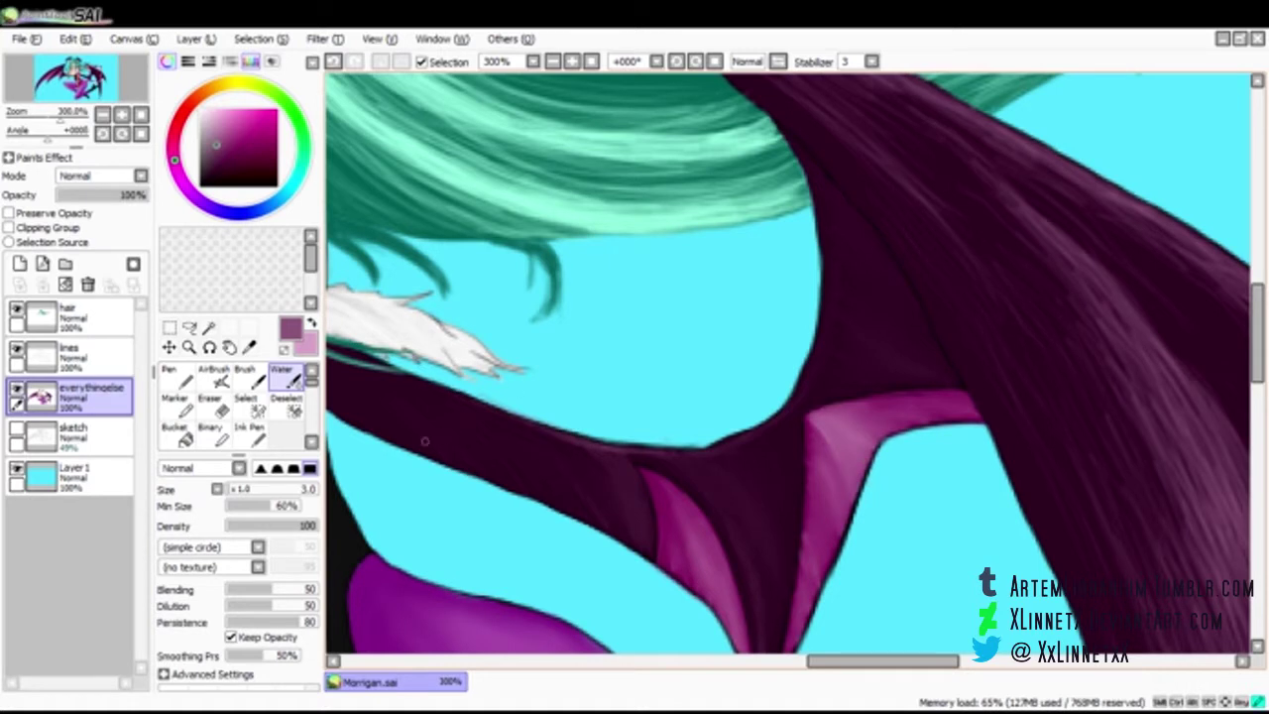
# Blend the purple strokes across the right wing's broad outer area and down its long lower point with the Water tool at size 4
pyautogui.moveTo(843, 661); pyautogui.dragTo(921, 663)
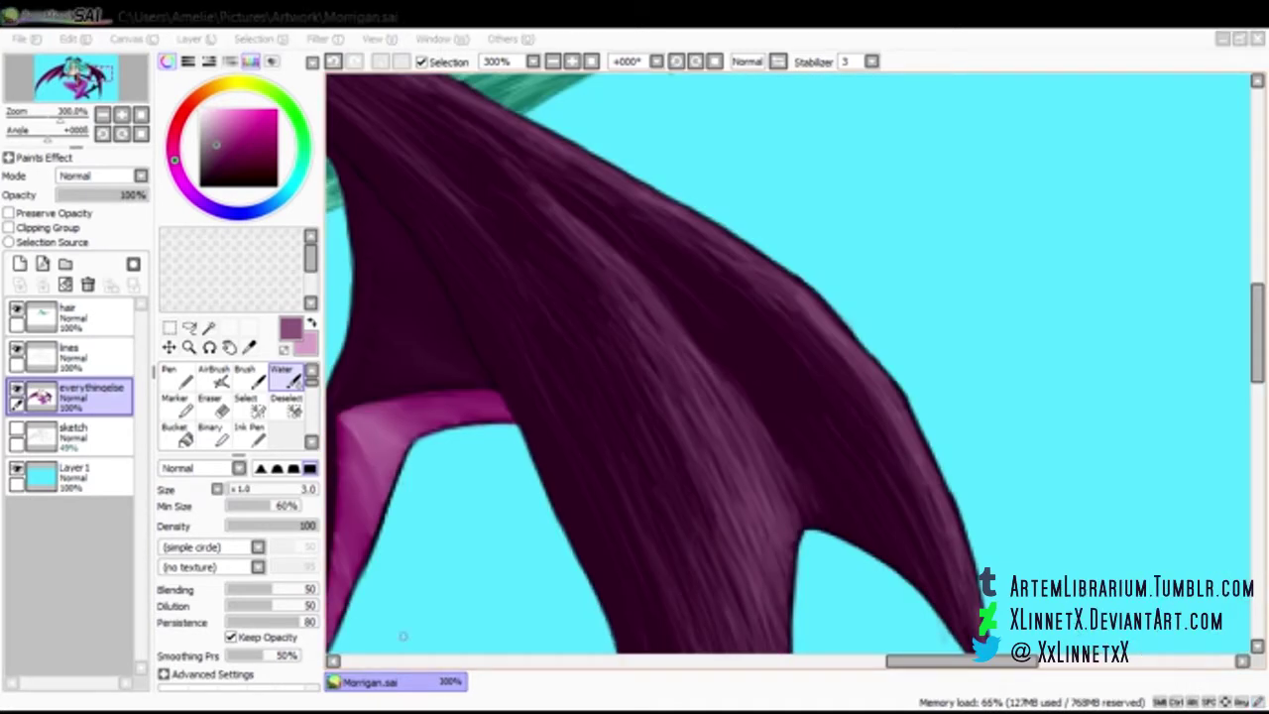
pyautogui.click(660, 441)
pyautogui.scroll(-1, 660, 441)
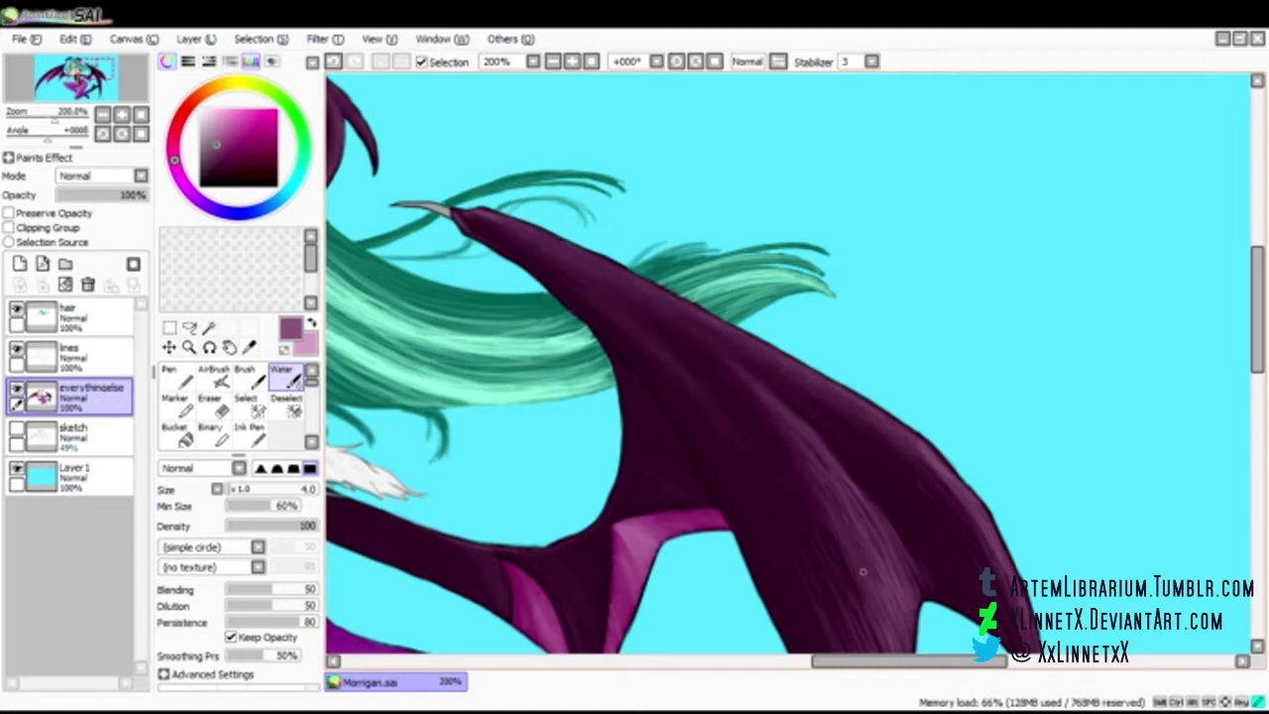
pyautogui.moveTo(866, 567); pyautogui.dragTo(730, 445)
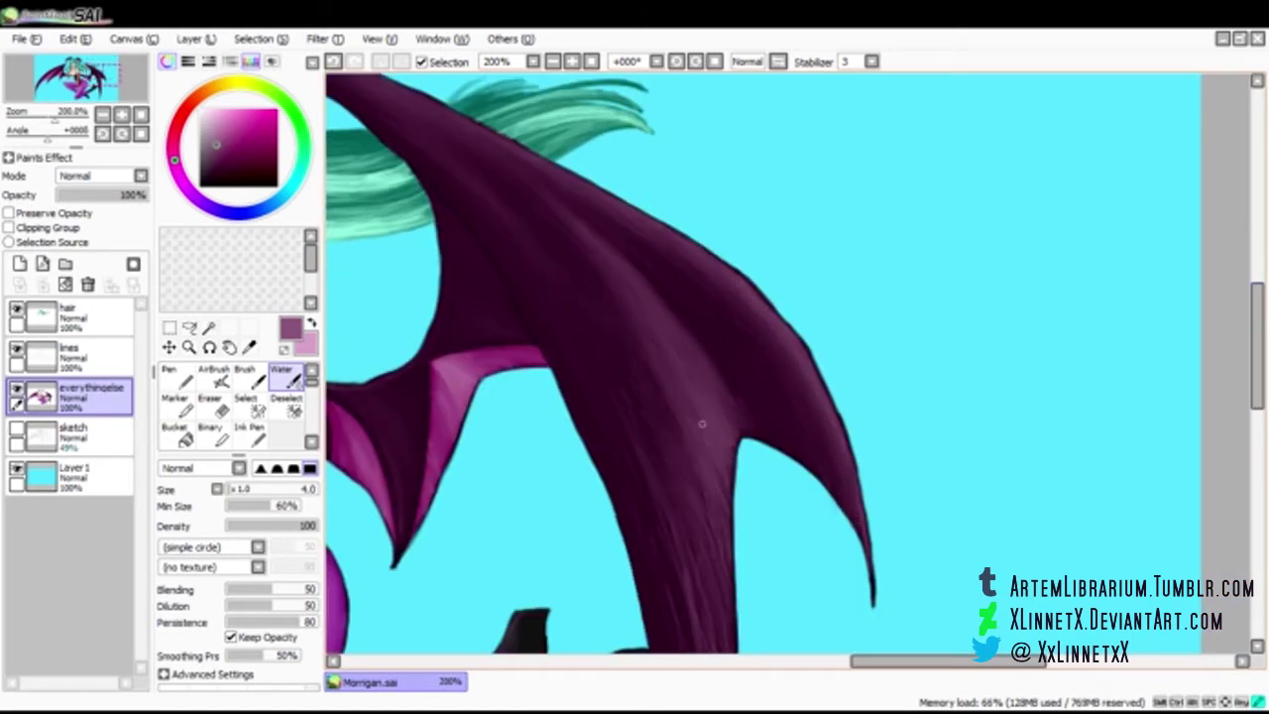
pyautogui.scroll(-3, 728, 400)
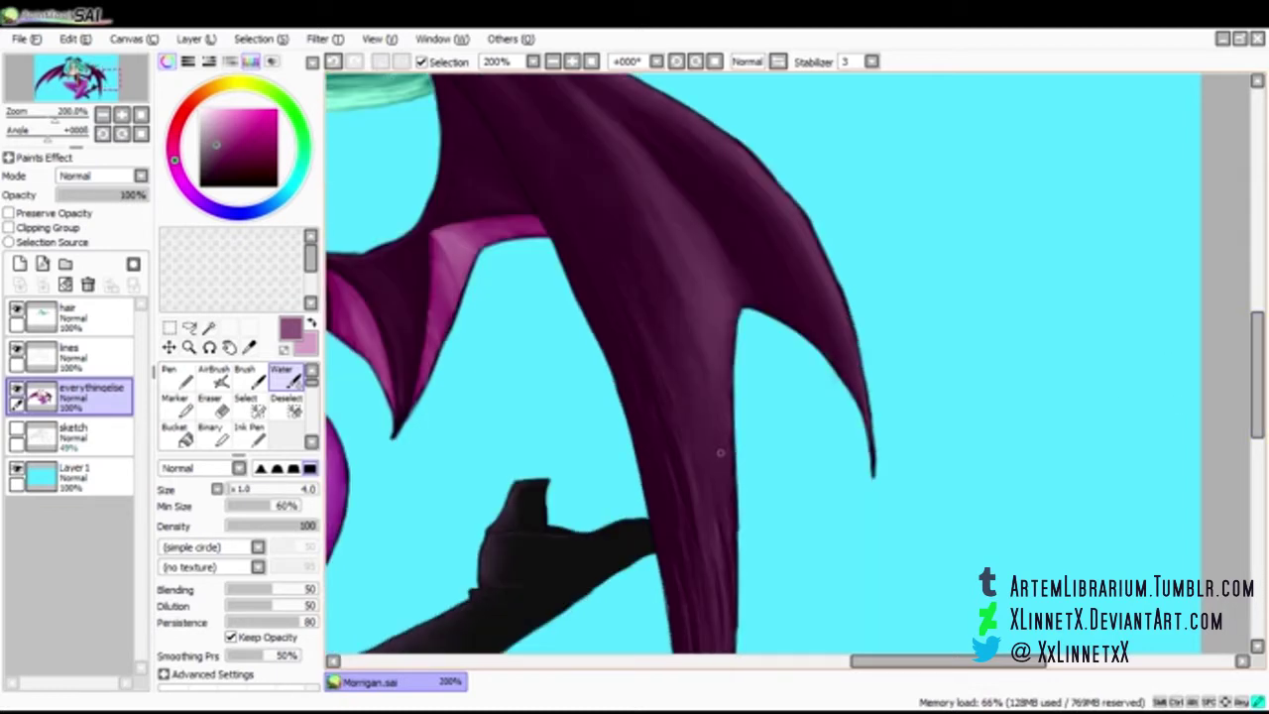
pyautogui.scroll(-3, 655, 320)
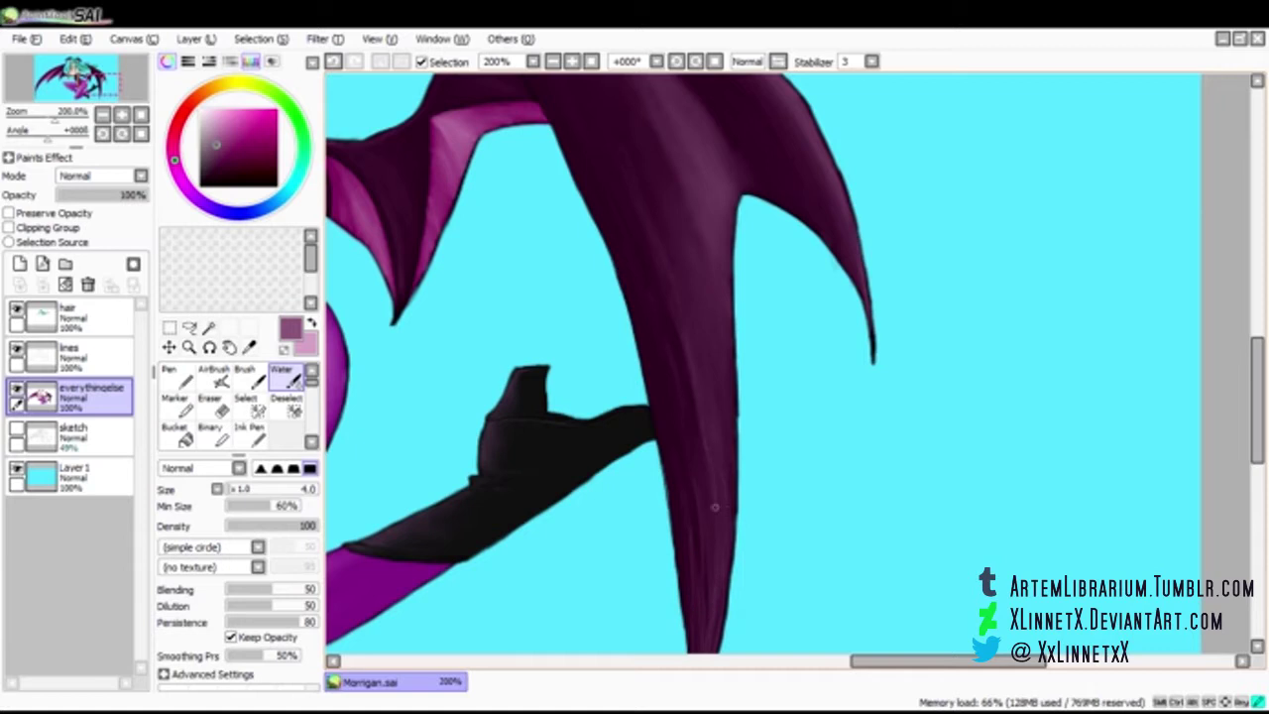
# Add a white highlight to the right wing's claw with the AirBrush at size 1.5
pyautogui.moveTo(1258, 401)
pyautogui.mouseDown()
pyautogui.moveTo(1257, 456)
pyautogui.moveTo(1257, 310)
pyautogui.mouseUp()
pyautogui.press('e')
pyautogui.press('e')
pyautogui.moveTo(949, 661); pyautogui.dragTo(850, 661)
pyautogui.moveTo(1258, 309); pyautogui.dragTo(1258, 272)
pyautogui.click(200, 109)
pyautogui.click(214, 377)
pyautogui.press('pageup')
pyautogui.press('pageup')
pyautogui.click(261, 615)
pyautogui.moveTo(622, 361); pyautogui.dragTo(700, 372)
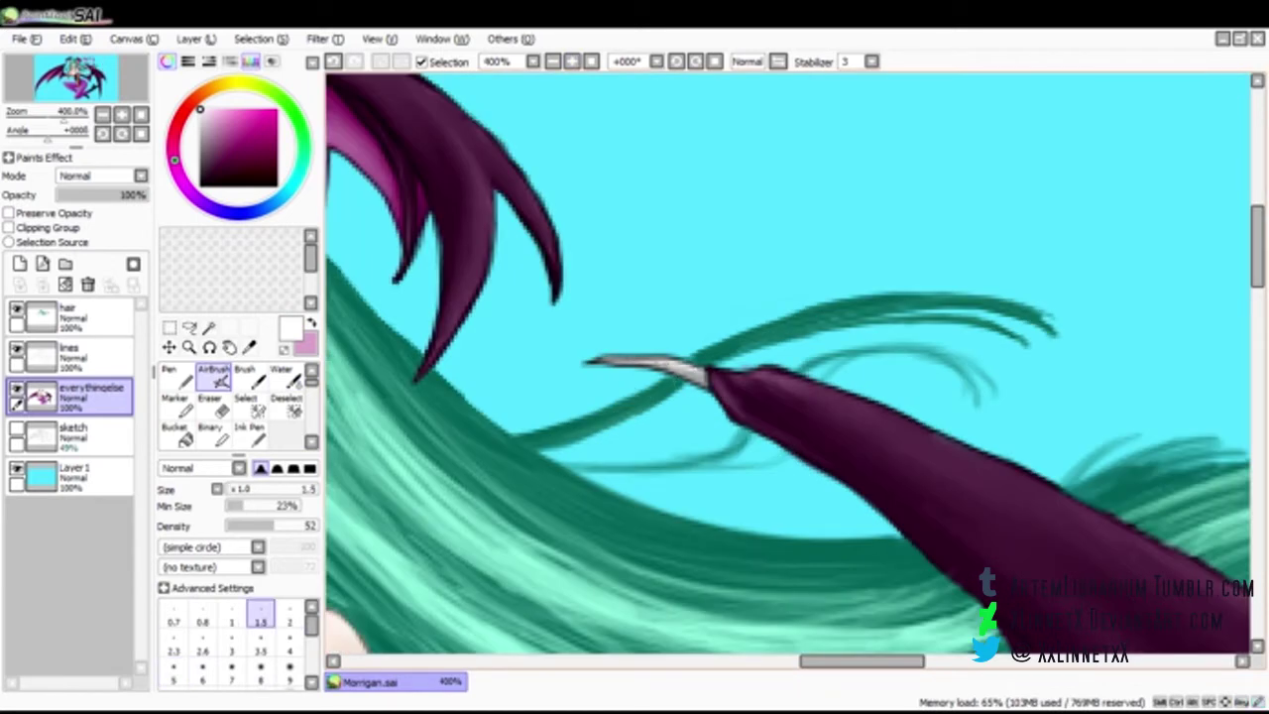
# Add white AirBrush highlights to the left wing's claw
pyautogui.moveTo(861, 661); pyautogui.dragTo(732, 661)
pyautogui.moveTo(675, 353); pyautogui.dragTo(711, 353)
pyautogui.moveTo(654, 357); pyautogui.dragTo(630, 381)
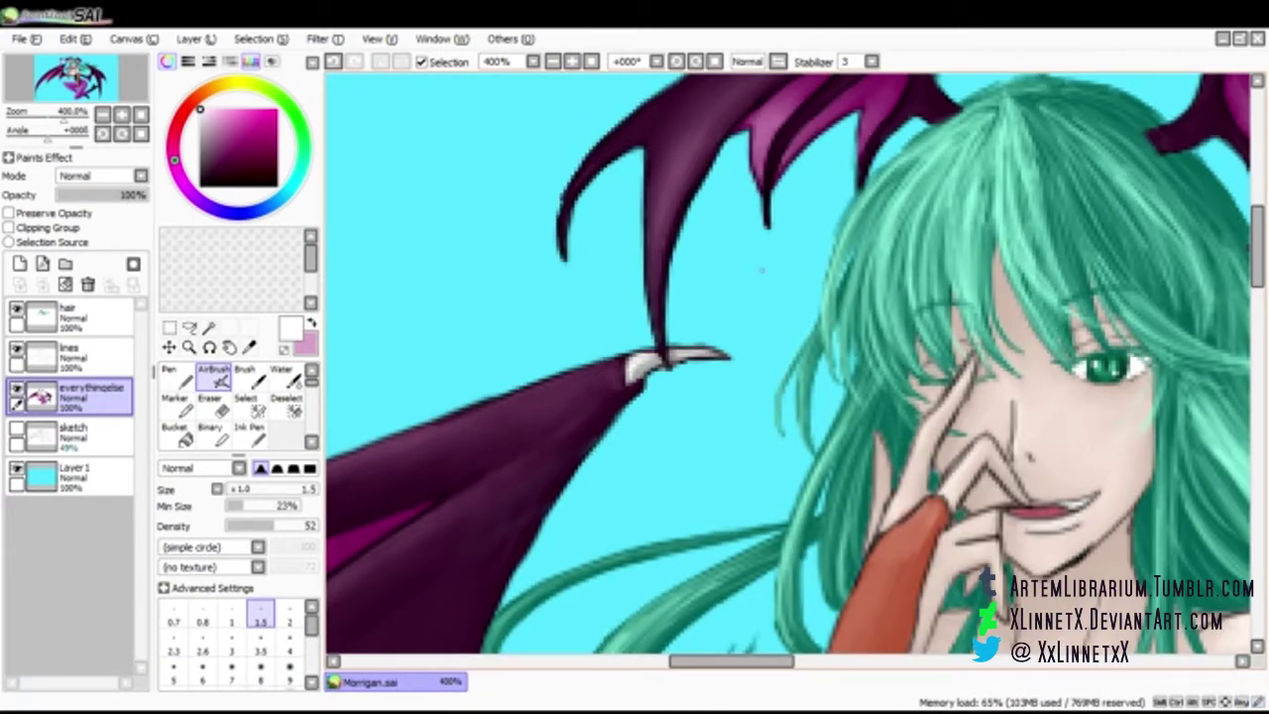
# Create a new layer above everythingelse and name it "pattern"
pyautogui.press('pagedown')
pyautogui.press('pagedown')
pyautogui.press('pagedown')
pyautogui.press('pagedown')
pyautogui.moveTo(759, 662); pyautogui.dragTo(835, 661)
pyautogui.moveTo(1258, 323); pyautogui.dragTo(1257, 398)
pyautogui.moveTo(835, 661); pyautogui.dragTo(793, 661)
pyautogui.press('pageup')
pyautogui.click(19, 263)
pyautogui.press('e')
pyautogui.doubleClick(75, 389)
pyautogui.write('pattern')
pyautogui.press('Return')
pyautogui.press('pageup')
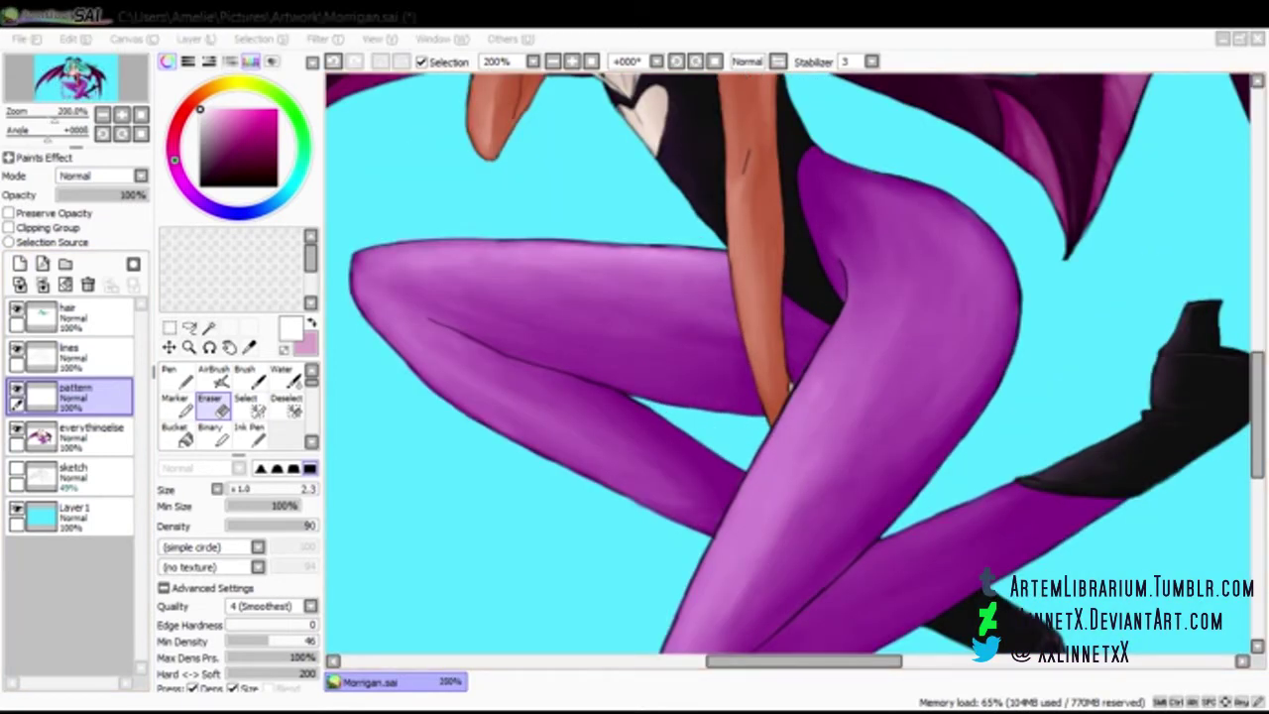
# Sample a dark purple from the tights and outline a spread-winged bat on the near hip with the Pen at size 1
pyautogui.moveTo(788, 364); pyautogui.dragTo(814, 324)
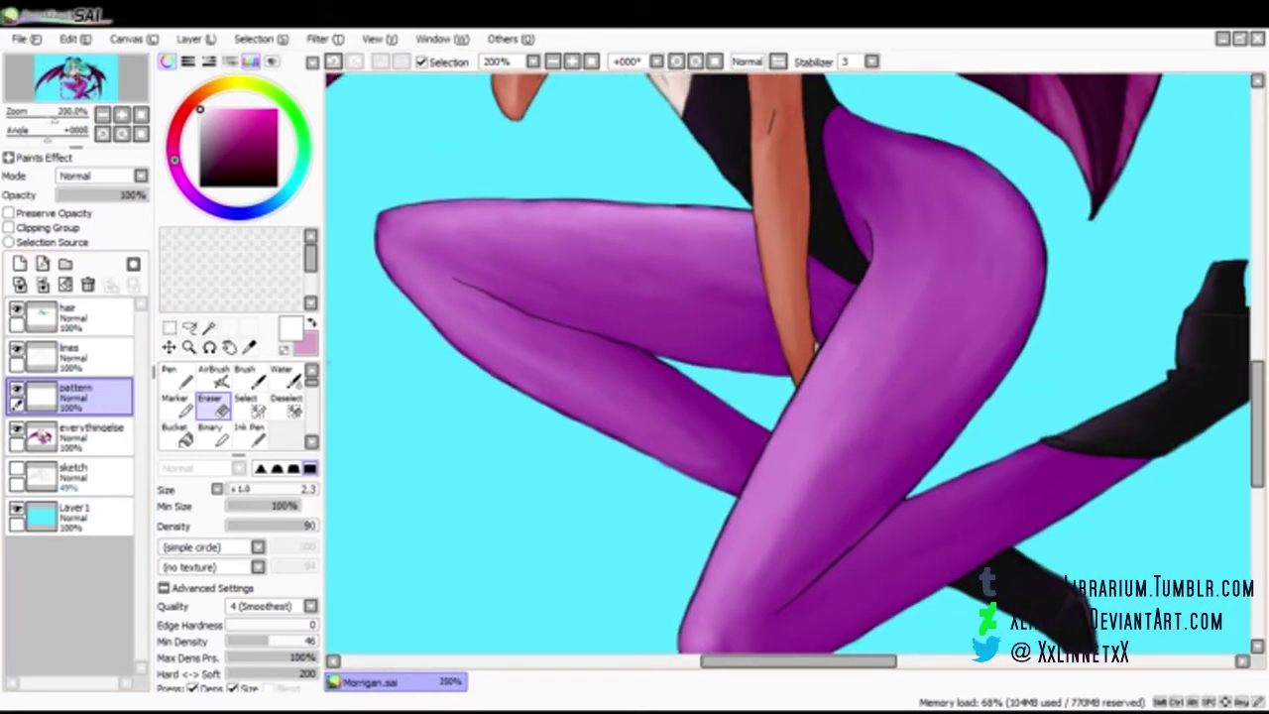
pyautogui.click(249, 347)
pyautogui.click(843, 158)
pyautogui.click(843, 178)
pyautogui.click(214, 377)
pyautogui.click(177, 377)
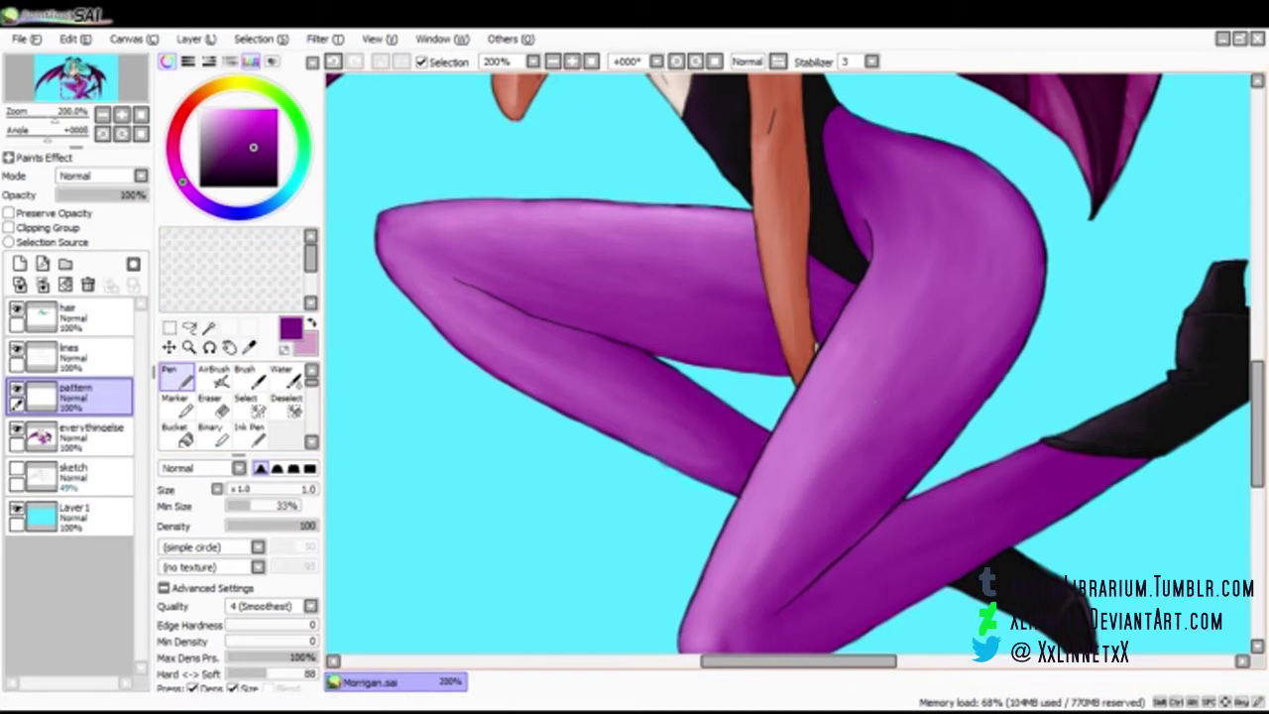
pyautogui.moveTo(950, 218); pyautogui.dragTo(878, 292)
pyautogui.moveTo(928, 246); pyautogui.dragTo(888, 270)
pyautogui.moveTo(958, 240); pyautogui.dragTo(971, 274)
pyautogui.moveTo(984, 220); pyautogui.dragTo(1023, 208)
pyautogui.moveTo(1031, 234); pyautogui.dragTo(997, 238)
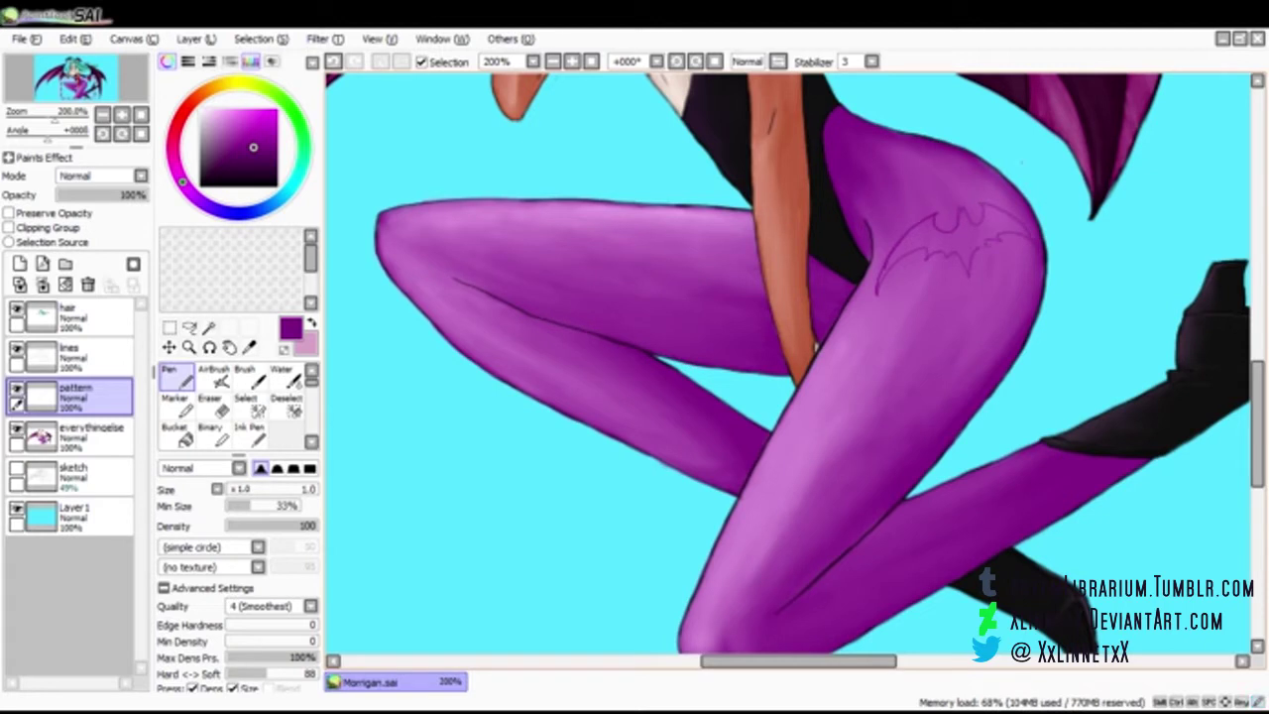
# Fill the hip bat's left wing and body with dark purple using the Pen at size 1.5, cleaning the edges
pyautogui.moveTo(889, 268)
pyautogui.mouseDown()
pyautogui.moveTo(916, 236)
pyautogui.moveTo(772, 479)
pyautogui.mouseUp()
pyautogui.scroll(1, 922, 260)
pyautogui.press(']')
pyautogui.moveTo(815, 397)
pyautogui.mouseDown()
pyautogui.moveTo(841, 373)
pyautogui.moveTo(813, 418)
pyautogui.mouseUp()
pyautogui.moveTo(815, 416)
pyautogui.mouseDown()
pyautogui.moveTo(850, 405)
pyautogui.moveTo(869, 424)
pyautogui.mouseUp()
pyautogui.moveTo(854, 372)
pyautogui.mouseDown()
pyautogui.moveTo(831, 406)
pyautogui.moveTo(896, 420)
pyautogui.moveTo(866, 398)
pyautogui.moveTo(897, 369)
pyautogui.moveTo(906, 440)
pyautogui.moveTo(884, 347)
pyautogui.moveTo(916, 341)
pyautogui.mouseUp()
pyautogui.press('e')
pyautogui.press('n')
pyautogui.moveTo(898, 415)
pyautogui.mouseDown()
pyautogui.moveTo(920, 438)
pyautogui.moveTo(943, 408)
pyautogui.moveTo(918, 426)
pyautogui.mouseUp()
pyautogui.press('e')
pyautogui.press('n')
# Fill the hip bat's head and right wing with dark purple and refine their outline
pyautogui.moveTo(898, 364); pyautogui.dragTo(904, 405)
pyautogui.moveTo(897, 352)
pyautogui.mouseDown()
pyautogui.moveTo(922, 390)
pyautogui.moveTo(967, 381)
pyautogui.moveTo(952, 376)
pyautogui.mouseUp()
pyautogui.press('e')
pyautogui.press('n')
pyautogui.moveTo(920, 379)
pyautogui.mouseDown()
pyautogui.moveTo(944, 366)
pyautogui.moveTo(1005, 370)
pyautogui.mouseUp()
pyautogui.press('e')
pyautogui.press('n')
pyautogui.moveTo(946, 379)
pyautogui.mouseDown()
pyautogui.moveTo(996, 356)
pyautogui.moveTo(978, 351)
pyautogui.mouseUp()
pyautogui.moveTo(928, 361); pyautogui.dragTo(975, 341)
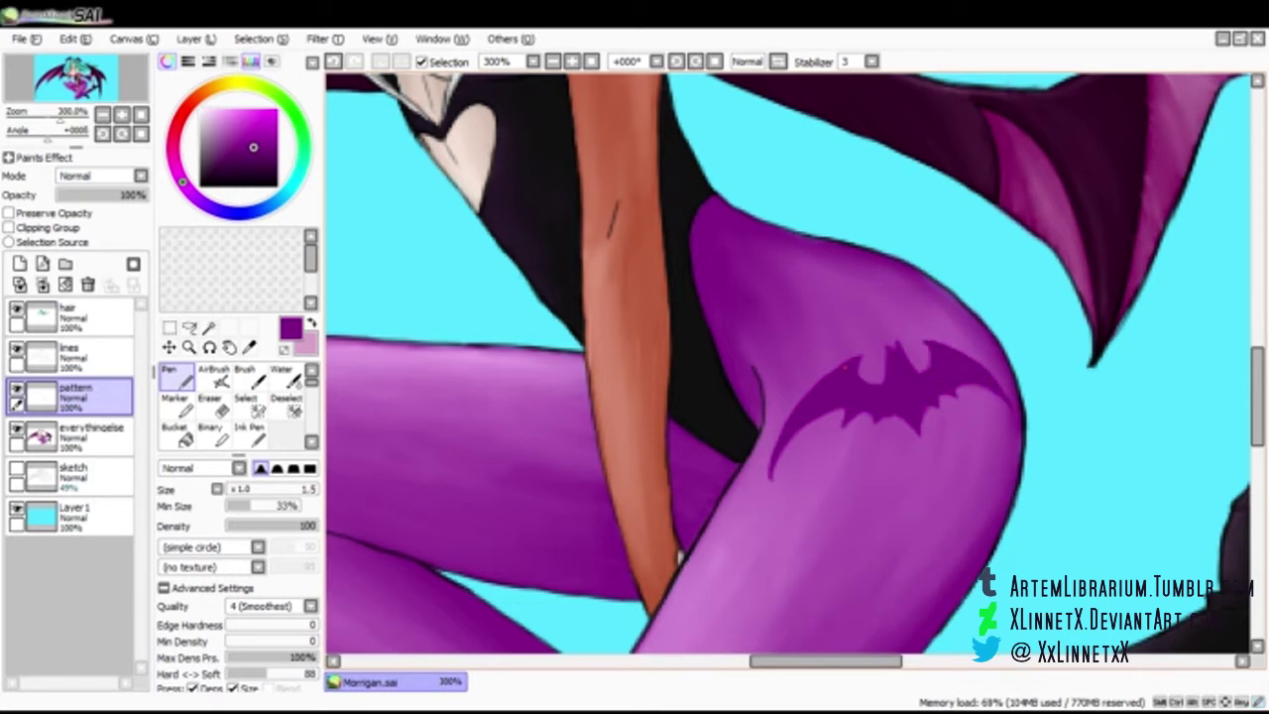
pyautogui.click(169, 328)
pyautogui.moveTo(748, 298); pyautogui.dragTo(1022, 493)
pyautogui.hotkey('ctrl', 'c')
pyautogui.press('b')
pyautogui.hotkey('ctrl', 'd')
pyautogui.scroll(-1, 788, 364)
pyautogui.moveTo(1257, 396); pyautogui.dragTo(1257, 430)
pyautogui.click(169, 329)
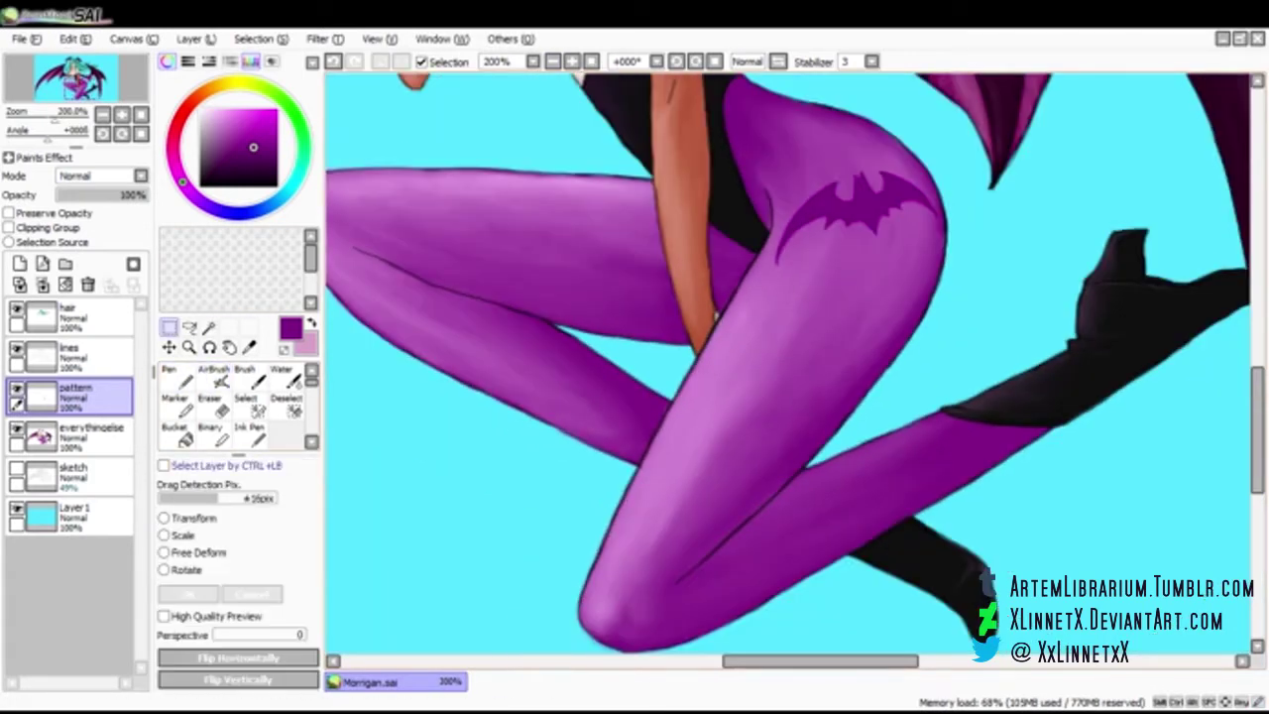
pyautogui.scroll(1, 788, 367)
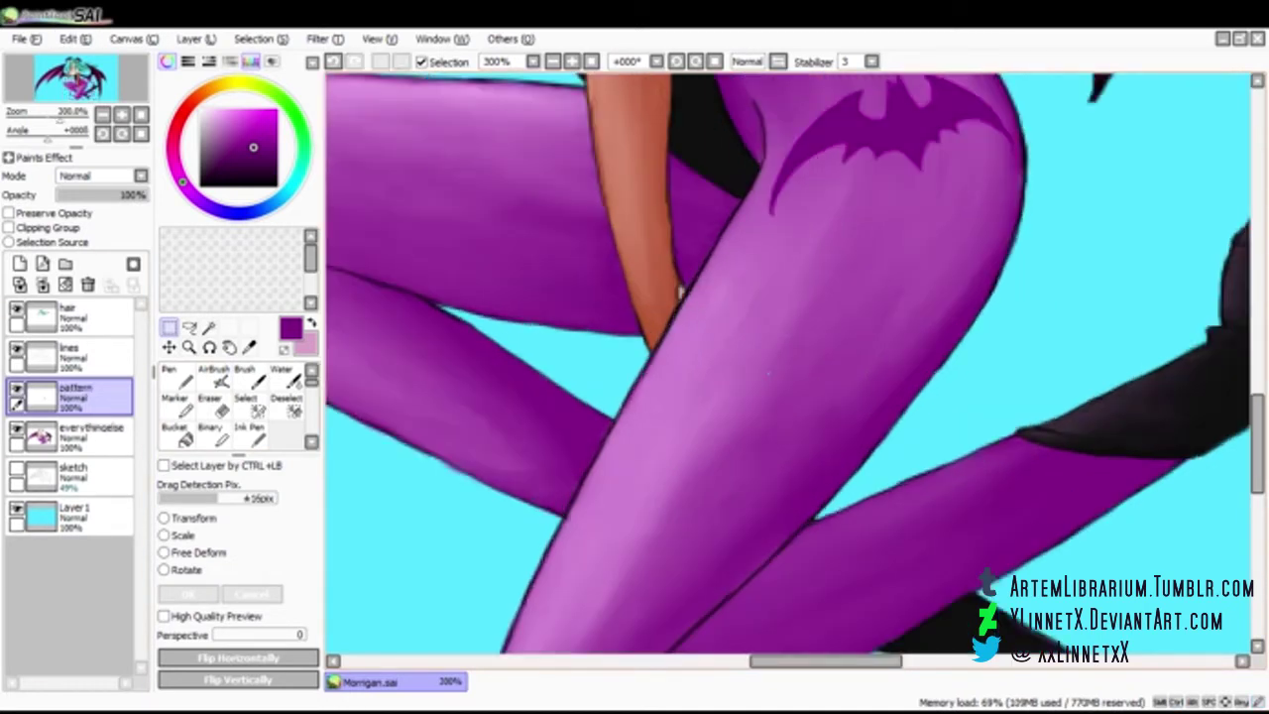
# Draw a second, smaller dark purple bat across the near thigh beside the gloved hand and fill it in
pyautogui.press('n')
pyautogui.scroll(-1, 788, 367)
pyautogui.moveTo(716, 335); pyautogui.dragTo(781, 346)
pyautogui.moveTo(781, 346)
pyautogui.mouseDown()
pyautogui.moveTo(799, 399)
pyautogui.moveTo(776, 372)
pyautogui.mouseUp()
pyautogui.moveTo(776, 372)
pyautogui.mouseDown()
pyautogui.moveTo(743, 376)
pyautogui.moveTo(706, 353)
pyautogui.mouseUp()
pyautogui.press('e')
pyautogui.press('n')
pyautogui.moveTo(793, 401); pyautogui.dragTo(777, 361)
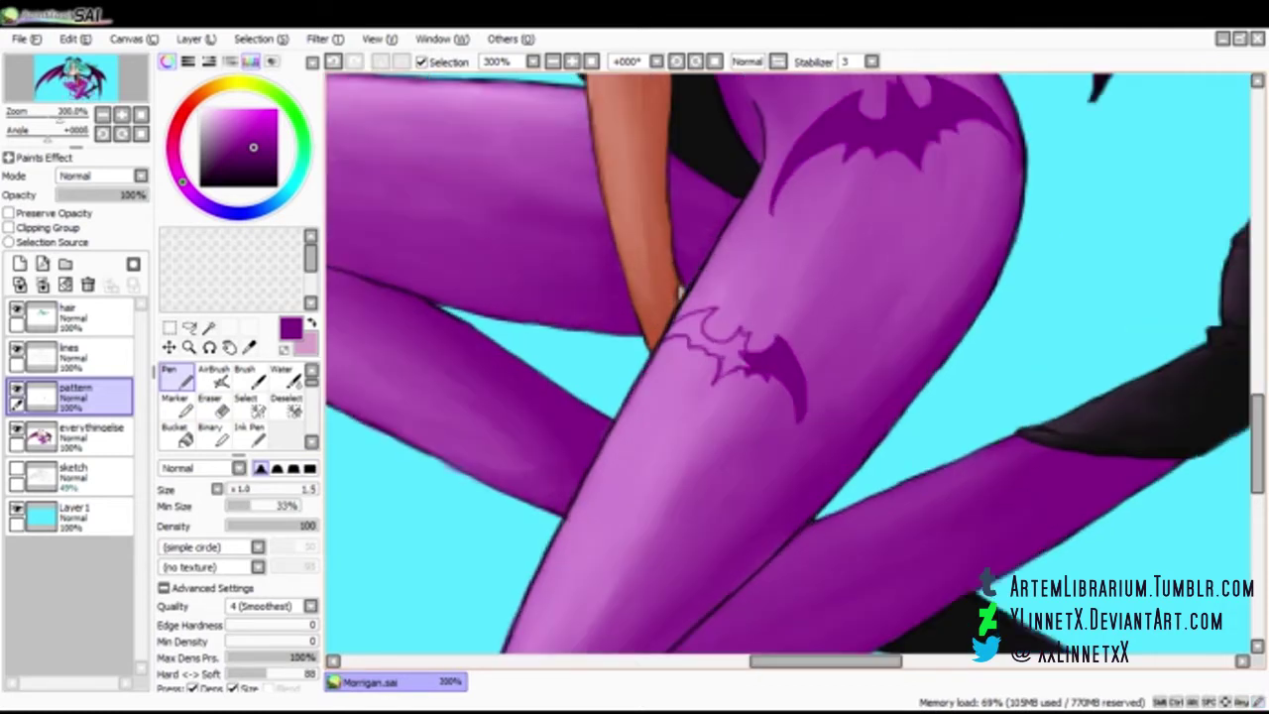
pyautogui.scroll(1, 761, 367)
pyautogui.moveTo(723, 353)
pyautogui.mouseDown()
pyautogui.moveTo(671, 326)
pyautogui.moveTo(710, 310)
pyautogui.moveTo(706, 327)
pyautogui.mouseUp()
# Draw and fill a dark purple bat on the far thigh's upper edge, next to the forearm
pyautogui.scroll(-1, 786, 361)
pyautogui.moveTo(630, 185)
pyautogui.mouseDown()
pyautogui.moveTo(588, 254)
pyautogui.moveTo(599, 246)
pyautogui.mouseUp()
pyautogui.hotkey('ctrl', 'z')
pyautogui.moveTo(635, 202); pyautogui.dragTo(619, 245)
pyautogui.moveTo(628, 185); pyautogui.dragTo(642, 184)
pyautogui.press('e')
pyautogui.scroll(1, 789, 363)
pyautogui.moveTo(545, 139); pyautogui.dragTo(552, 178)
# Add a partial bat wing along the far thigh's underside near the hand and save the drawing
pyautogui.press('n')
pyautogui.press('Up')
pyautogui.moveTo(489, 364)
pyautogui.mouseDown()
pyautogui.moveTo(557, 300)
pyautogui.moveTo(546, 315)
pyautogui.moveTo(526, 285)
pyautogui.moveTo(534, 262)
pyautogui.moveTo(566, 254)
pyautogui.moveTo(494, 270)
pyautogui.moveTo(468, 261)
pyautogui.mouseUp()
pyautogui.press('Left')
pyautogui.press('Left')
pyautogui.hotkey('ctrl', 's')
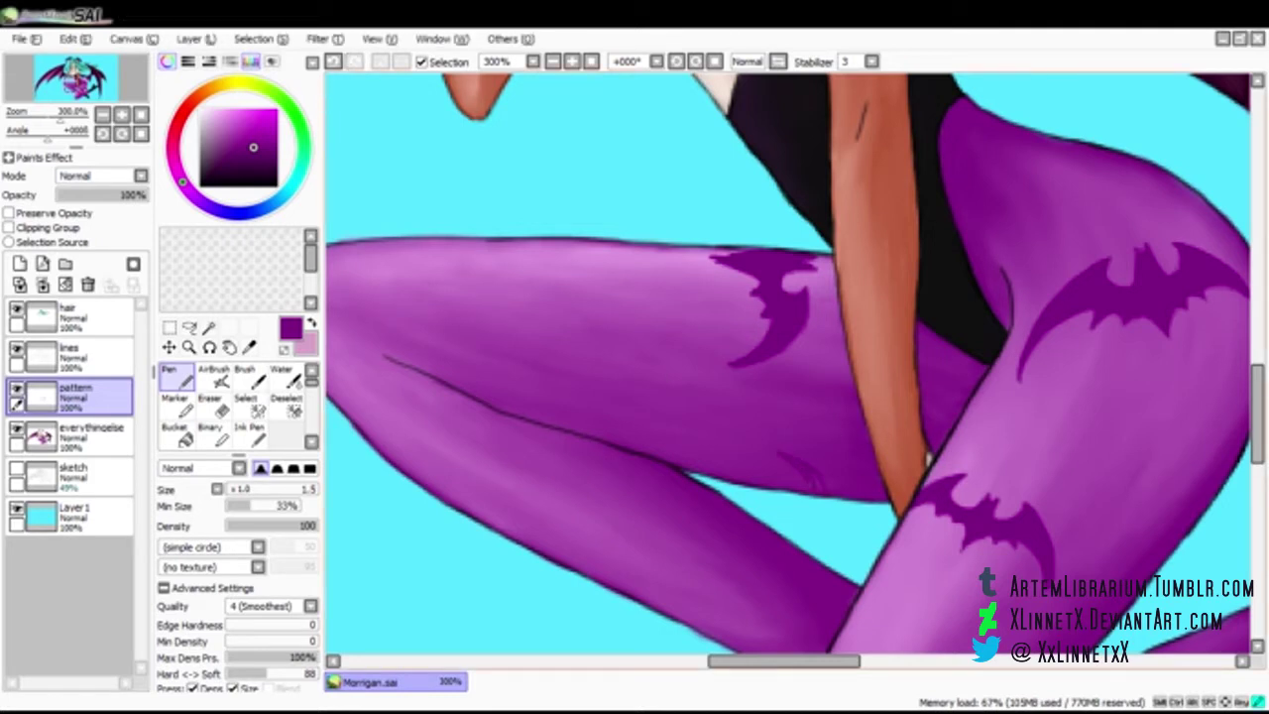
# Draw and fill a partial bat against the fold line above the near knee, trimming it with the eraser
pyautogui.scroll(-1, 789, 364)
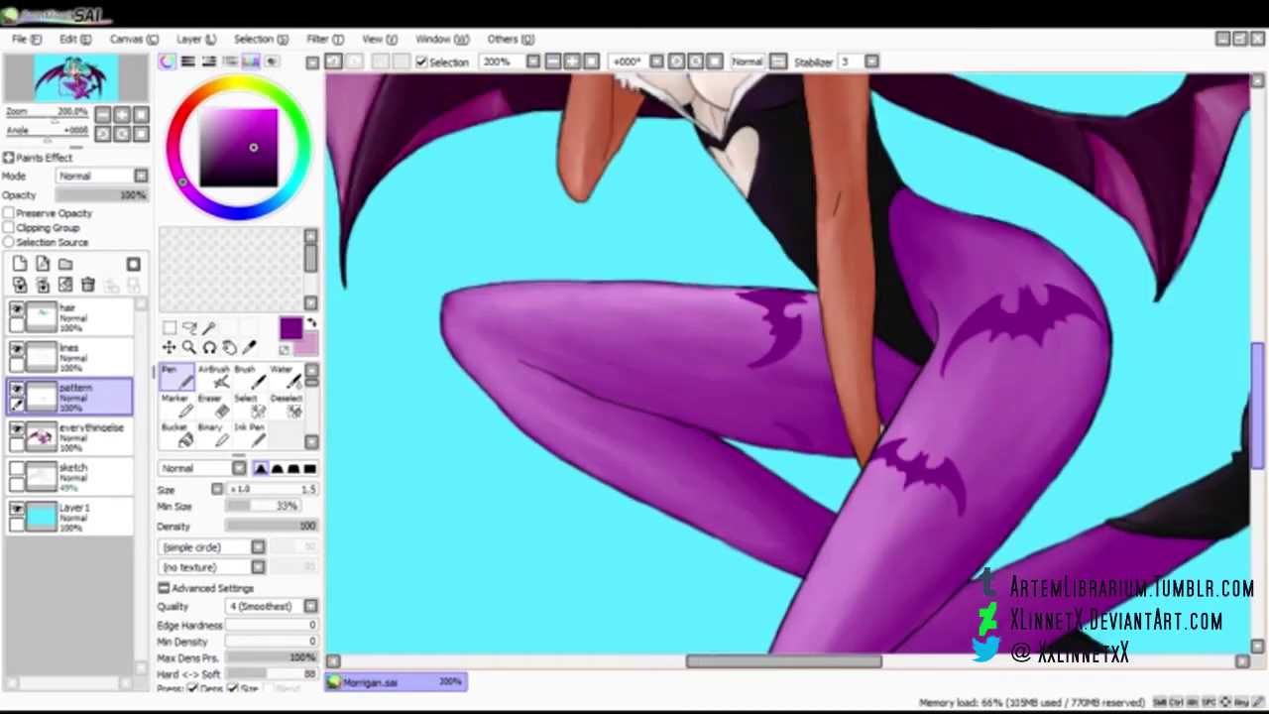
pyautogui.moveTo(1257, 414); pyautogui.dragTo(1257, 452)
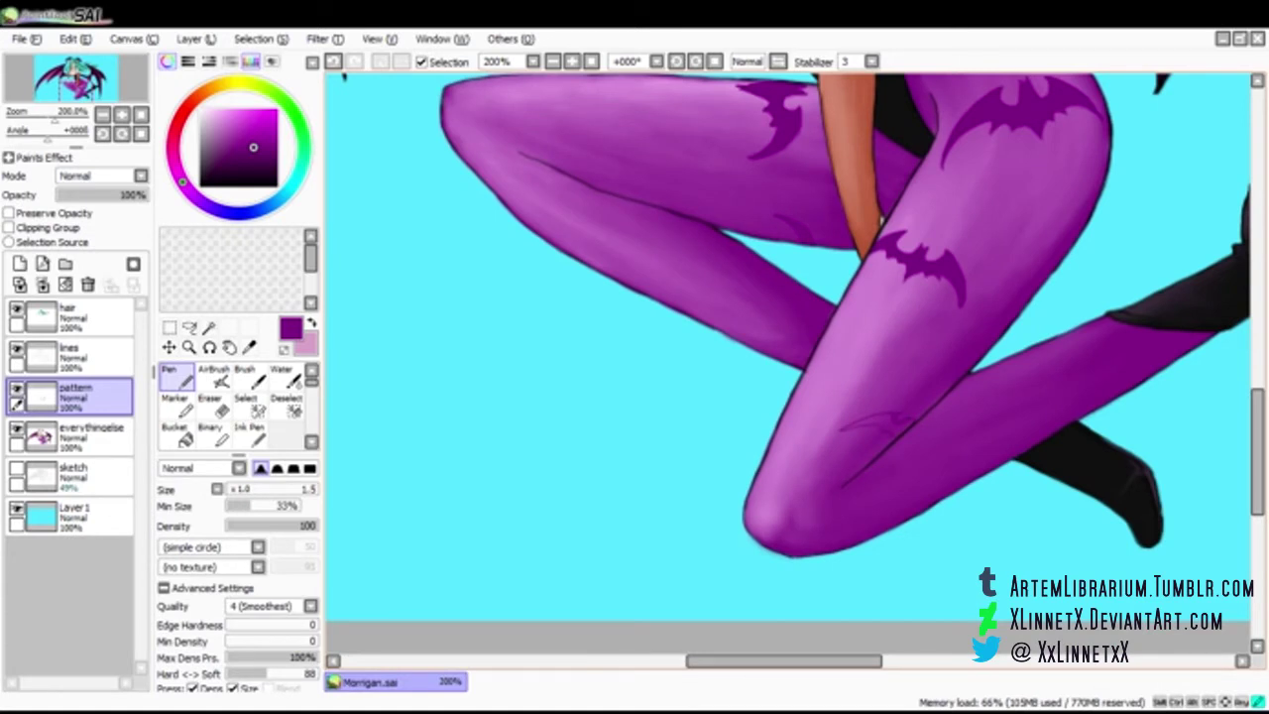
pyautogui.scroll(2, 789, 364)
pyautogui.moveTo(907, 496)
pyautogui.mouseDown()
pyautogui.moveTo(975, 473)
pyautogui.moveTo(982, 491)
pyautogui.moveTo(892, 503)
pyautogui.mouseUp()
pyautogui.press('e')
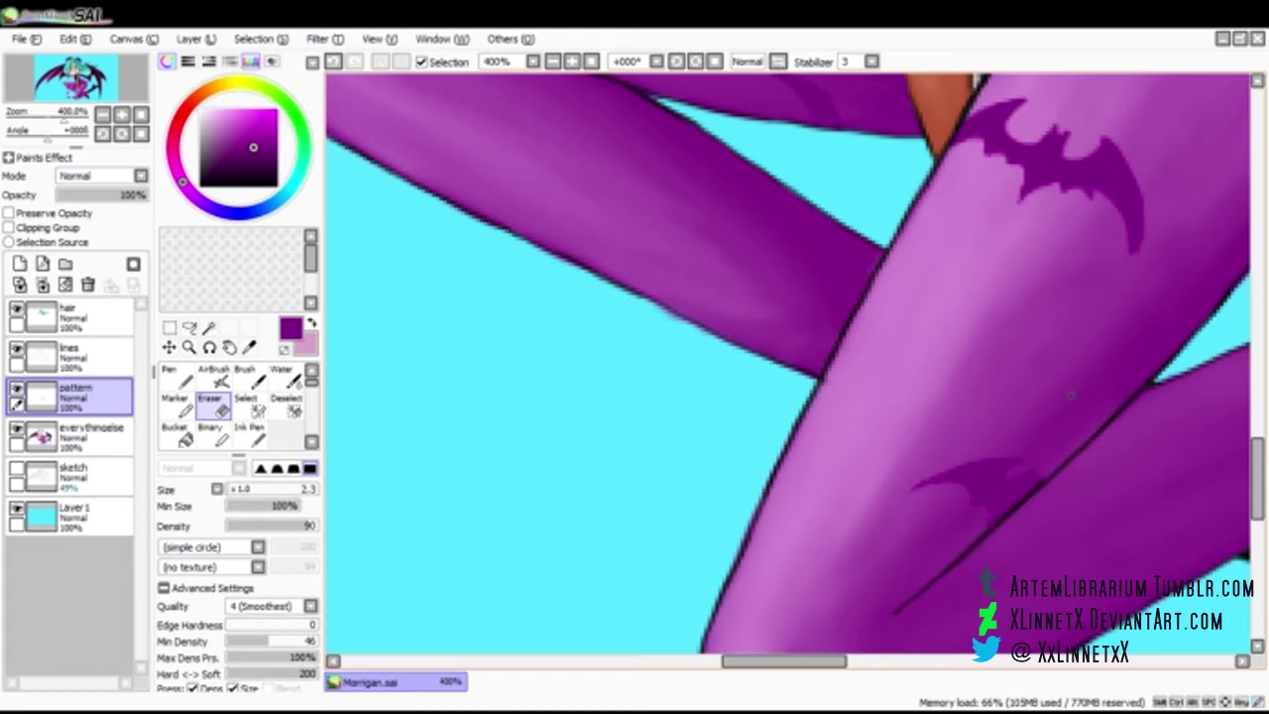
# Draw a large dark purple bat across the near calf, fill it and clean its edges
pyautogui.press('n')
pyautogui.scroll(-2, 788, 364)
pyautogui.moveTo(892, 297)
pyautogui.mouseDown()
pyautogui.moveTo(888, 558)
pyautogui.moveTo(664, 241)
pyautogui.moveTo(620, 380)
pyautogui.mouseUp()
pyautogui.moveTo(750, 459); pyautogui.dragTo(701, 535)
pyautogui.moveTo(746, 466); pyautogui.dragTo(729, 506)
pyautogui.scroll(2, 709, 525)
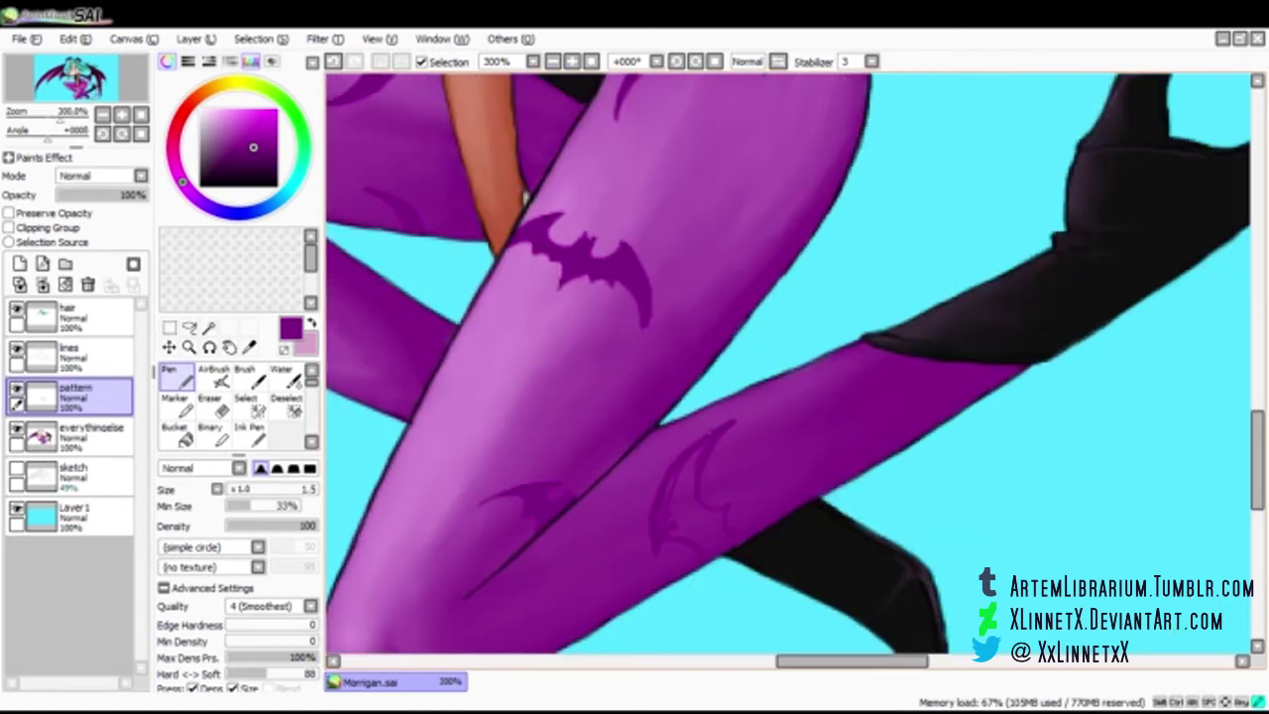
pyautogui.press('e')
pyautogui.press('n')
pyautogui.moveTo(700, 449)
pyautogui.mouseDown()
pyautogui.moveTo(692, 511)
pyautogui.moveTo(672, 529)
pyautogui.moveTo(691, 491)
pyautogui.mouseUp()
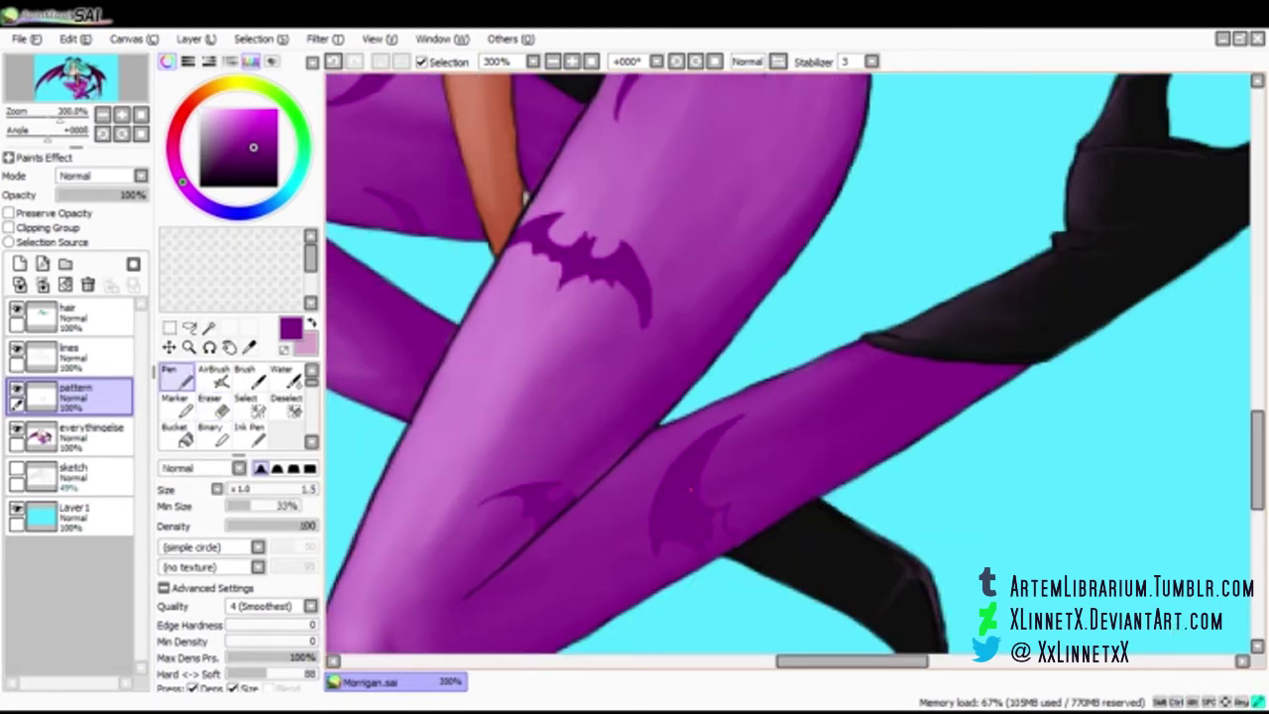
pyautogui.press('e')
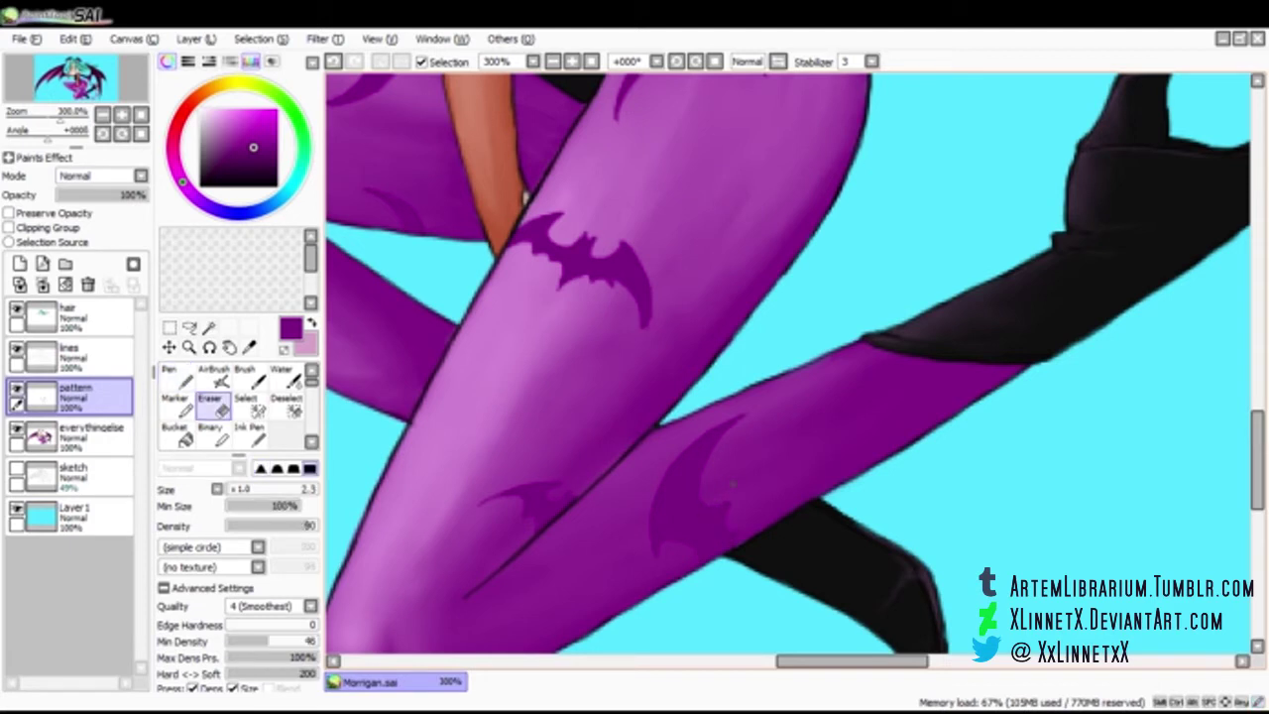
# Draw and fill a small bat on the near calf just below the boot's edge
pyautogui.press('n')
pyautogui.moveTo(853, 373)
pyautogui.mouseDown()
pyautogui.moveTo(833, 354)
pyautogui.moveTo(804, 389)
pyautogui.moveTo(799, 371)
pyautogui.moveTo(821, 402)
pyautogui.moveTo(838, 386)
pyautogui.mouseUp()
pyautogui.hotkey('ctrl', 'z')
pyautogui.moveTo(819, 363); pyautogui.dragTo(839, 365)
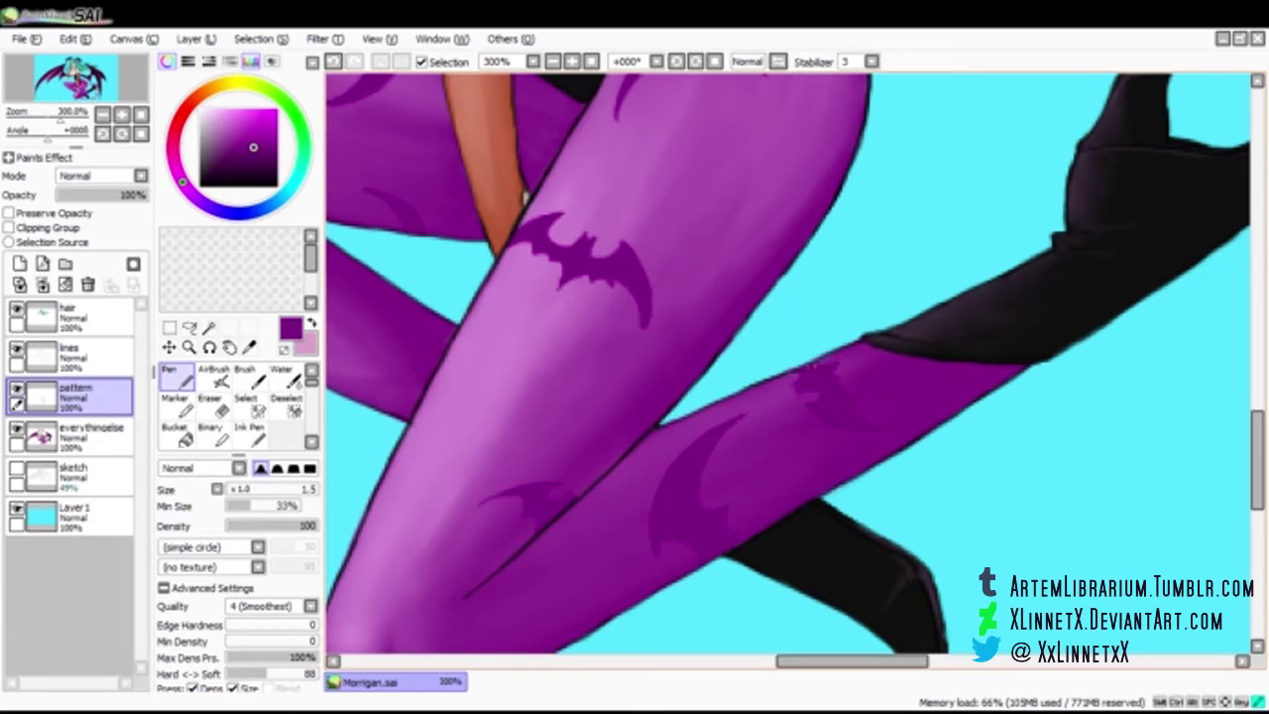
pyautogui.press('e')
# Add a partial dark purple bat on the near lower leg close to the knee
pyautogui.press('n')
pyautogui.moveTo(492, 623)
pyautogui.mouseDown()
pyautogui.moveTo(748, 601)
pyautogui.moveTo(750, 555)
pyautogui.moveTo(738, 585)
pyautogui.moveTo(745, 566)
pyautogui.moveTo(774, 535)
pyautogui.mouseUp()
pyautogui.moveTo(771, 436); pyautogui.dragTo(774, 558)
pyautogui.scroll(-1, 773, 558)
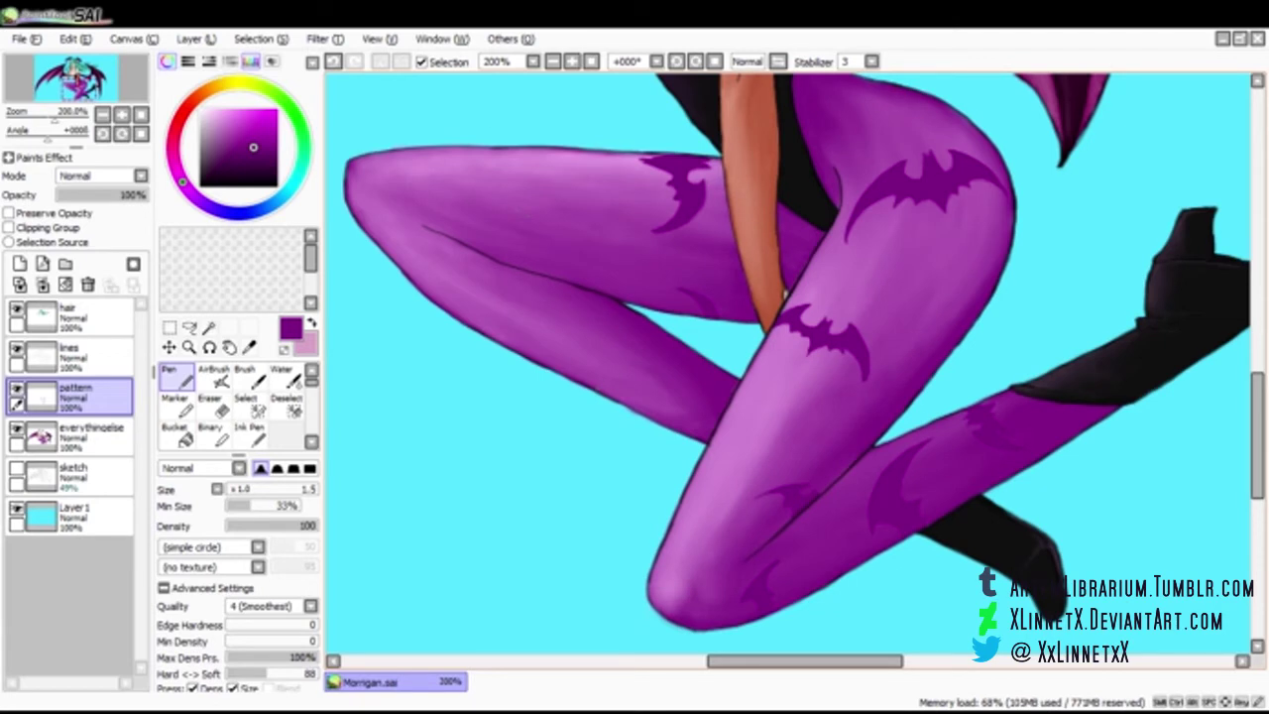
# Draw a small bat above the far leg's crease line, fill it with dark purple and tidy its edges
pyautogui.scroll(5, 788, 363)
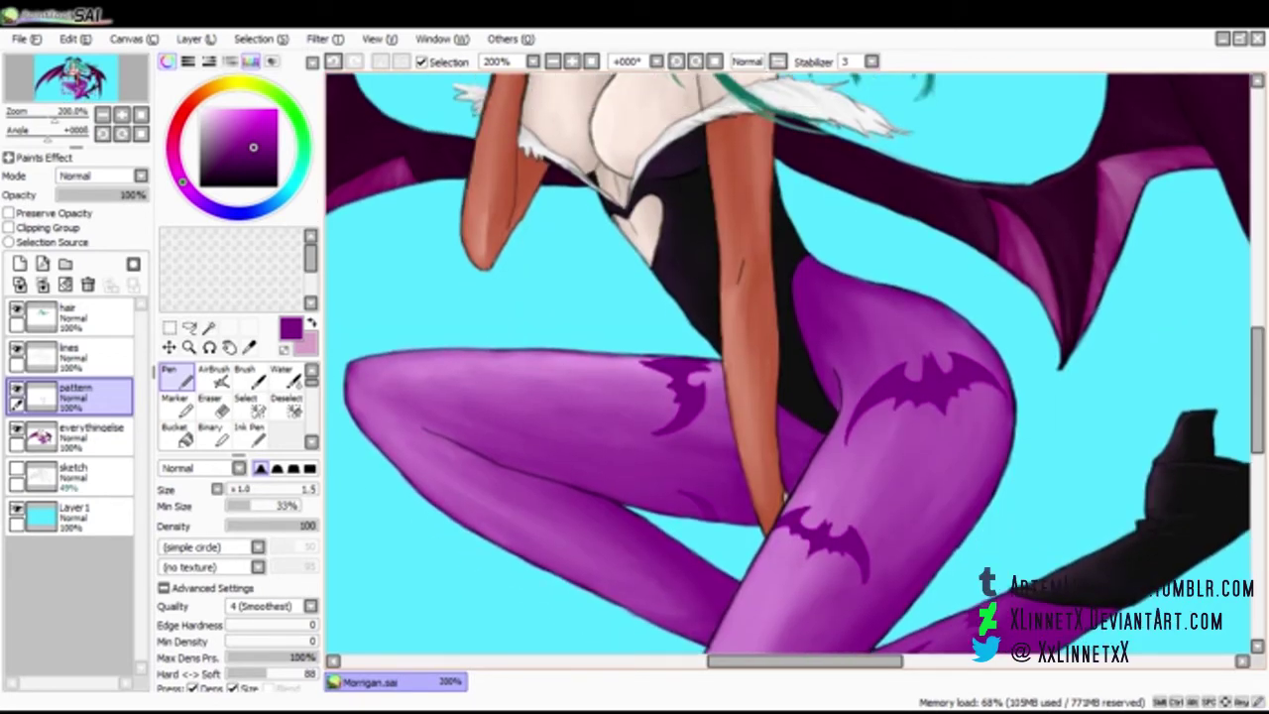
pyautogui.moveTo(518, 450)
pyautogui.mouseDown()
pyautogui.moveTo(485, 421)
pyautogui.moveTo(488, 457)
pyautogui.mouseUp()
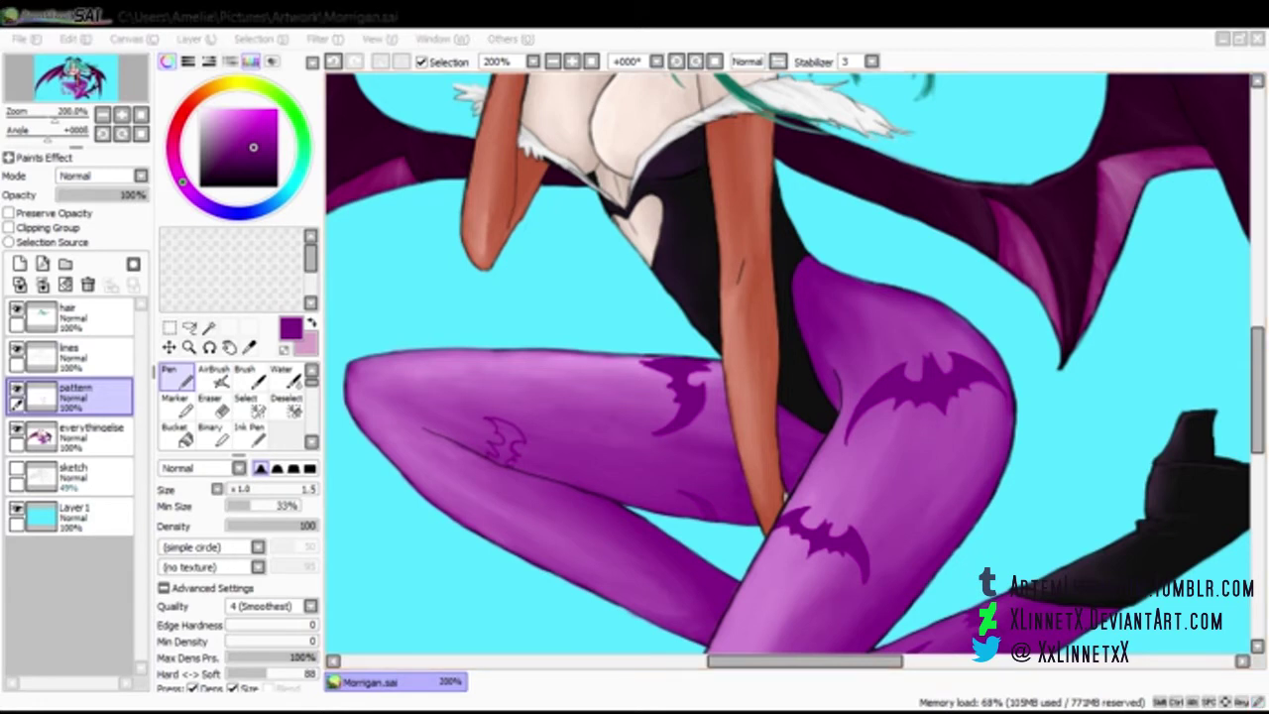
pyautogui.moveTo(492, 420)
pyautogui.mouseDown()
pyautogui.moveTo(520, 442)
pyautogui.moveTo(503, 435)
pyautogui.mouseUp()
pyautogui.press('e')
pyautogui.scroll(1, 511, 436)
pyautogui.moveTo(580, 458); pyautogui.dragTo(552, 441)
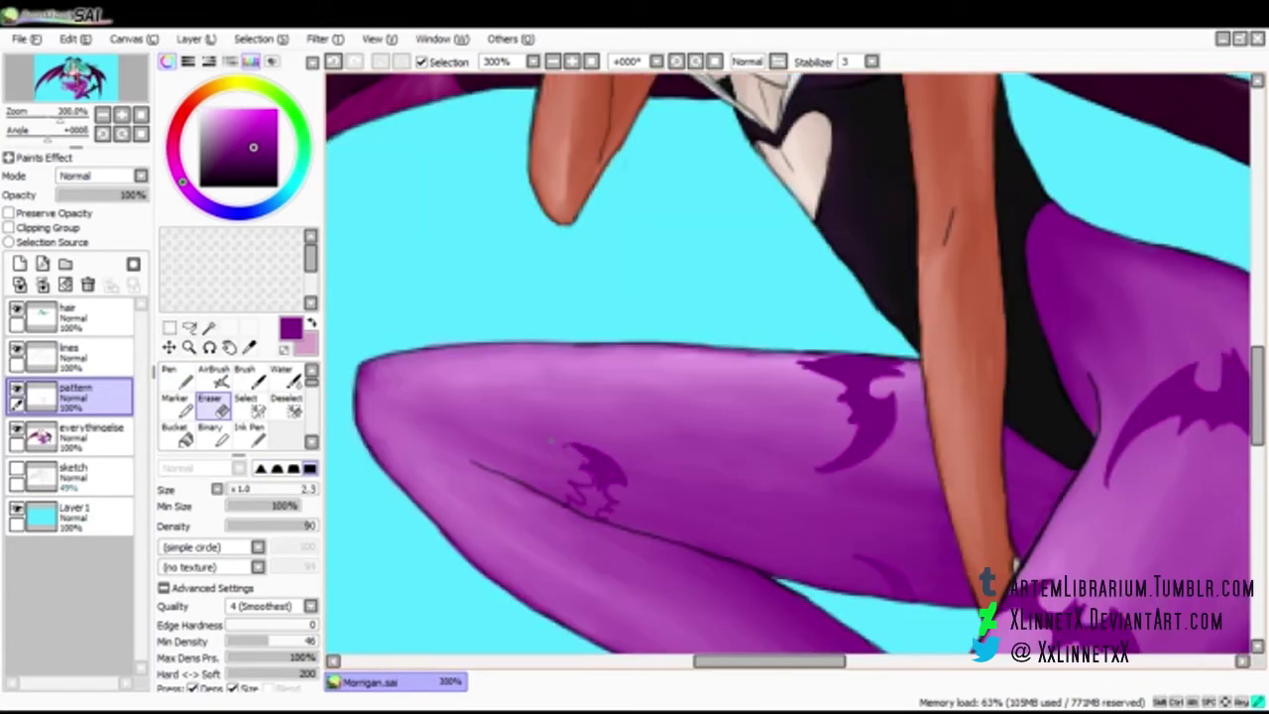
pyautogui.press('n')
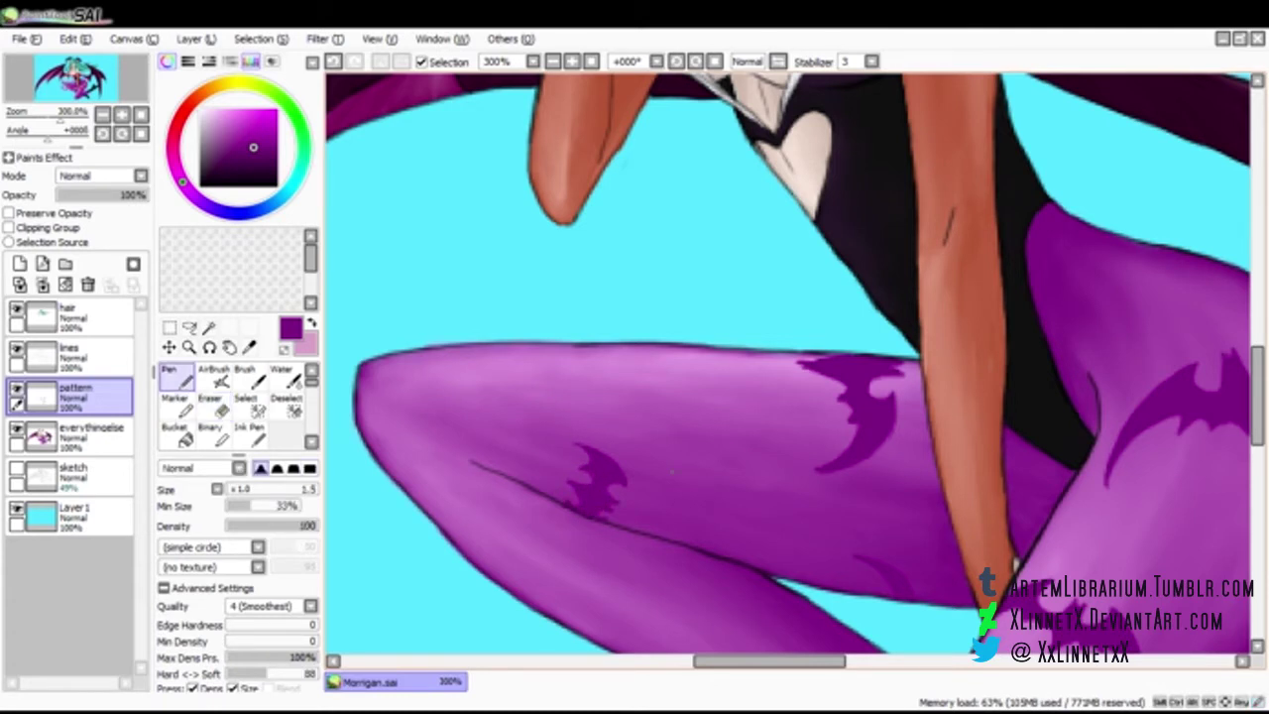
# Outline a bat on the far lower leg and fill its left wing and body with dark purple
pyautogui.moveTo(672, 472); pyautogui.dragTo(672, 306)
pyautogui.scroll(-1, 694, 397)
pyautogui.moveTo(716, 425)
pyautogui.mouseDown()
pyautogui.moveTo(663, 370)
pyautogui.moveTo(553, 371)
pyautogui.moveTo(639, 401)
pyautogui.moveTo(536, 392)
pyautogui.moveTo(574, 430)
pyautogui.moveTo(573, 390)
pyautogui.mouseUp()
pyautogui.press('e')
pyautogui.press('n')
pyautogui.moveTo(572, 383)
pyautogui.mouseDown()
pyautogui.moveTo(581, 408)
pyautogui.moveTo(570, 398)
pyautogui.mouseUp()
pyautogui.press('e')
pyautogui.press('n')
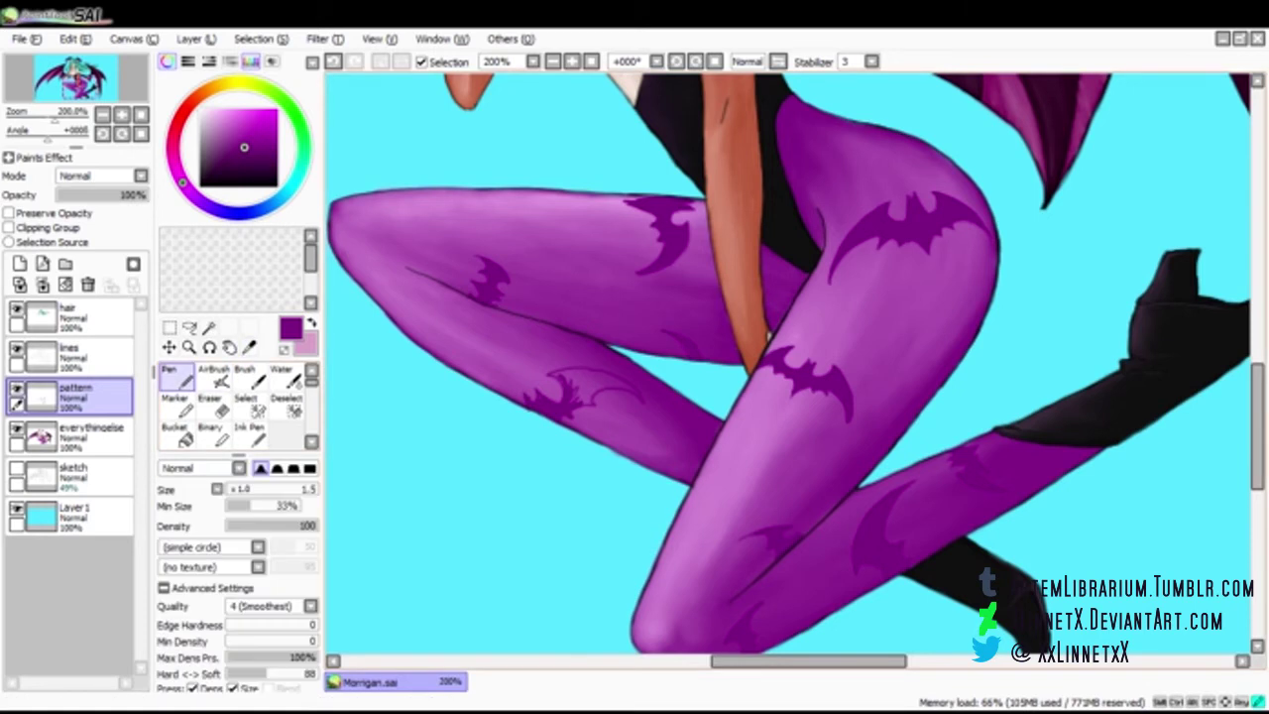
# Fill the far lower leg bat's right wing with the Pen at size 2 and clean its edges
pyautogui.moveTo(588, 397); pyautogui.dragTo(625, 385)
pyautogui.press('[')
pyautogui.press('e')
pyautogui.press('n')
pyautogui.press('e')
pyautogui.press('n')
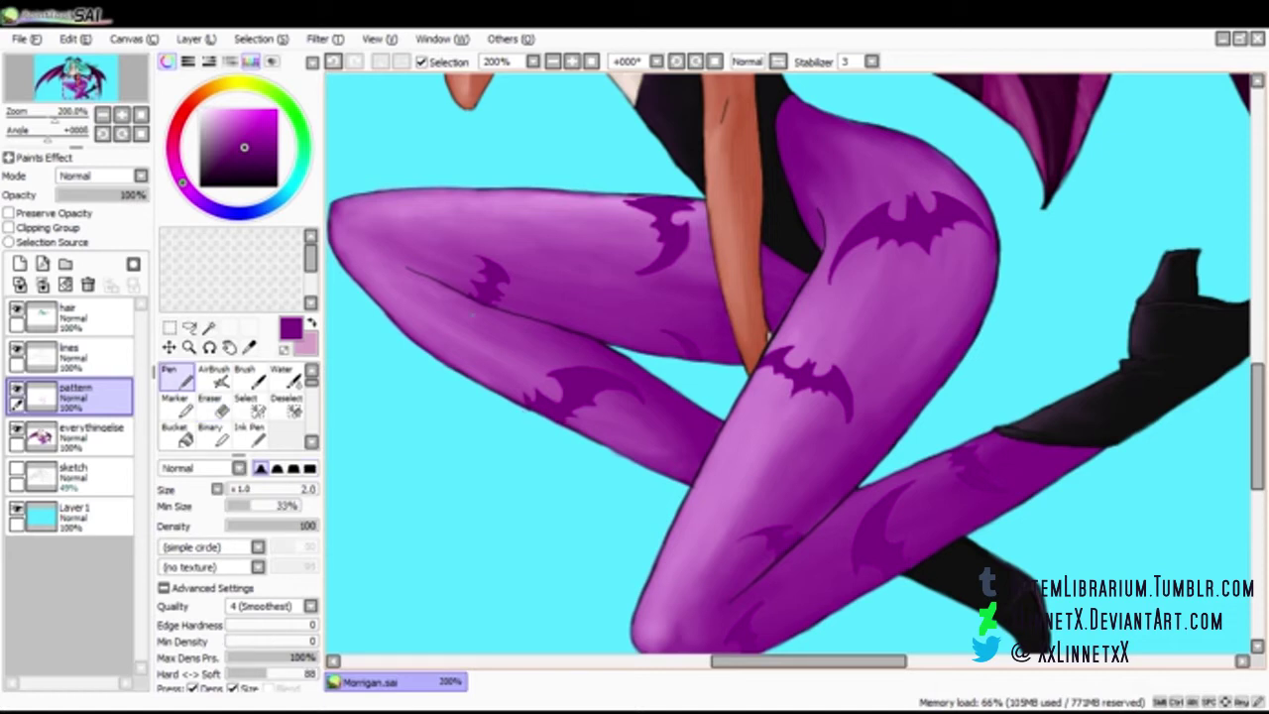
# Draw and fill a small dark purple bat on the far lower leg just below the knee
pyautogui.moveTo(403, 295)
pyautogui.mouseDown()
pyautogui.moveTo(395, 315)
pyautogui.moveTo(464, 301)
pyautogui.moveTo(420, 315)
pyautogui.moveTo(456, 298)
pyautogui.moveTo(436, 309)
pyautogui.mouseUp()
pyautogui.press('e')
pyautogui.press('n')
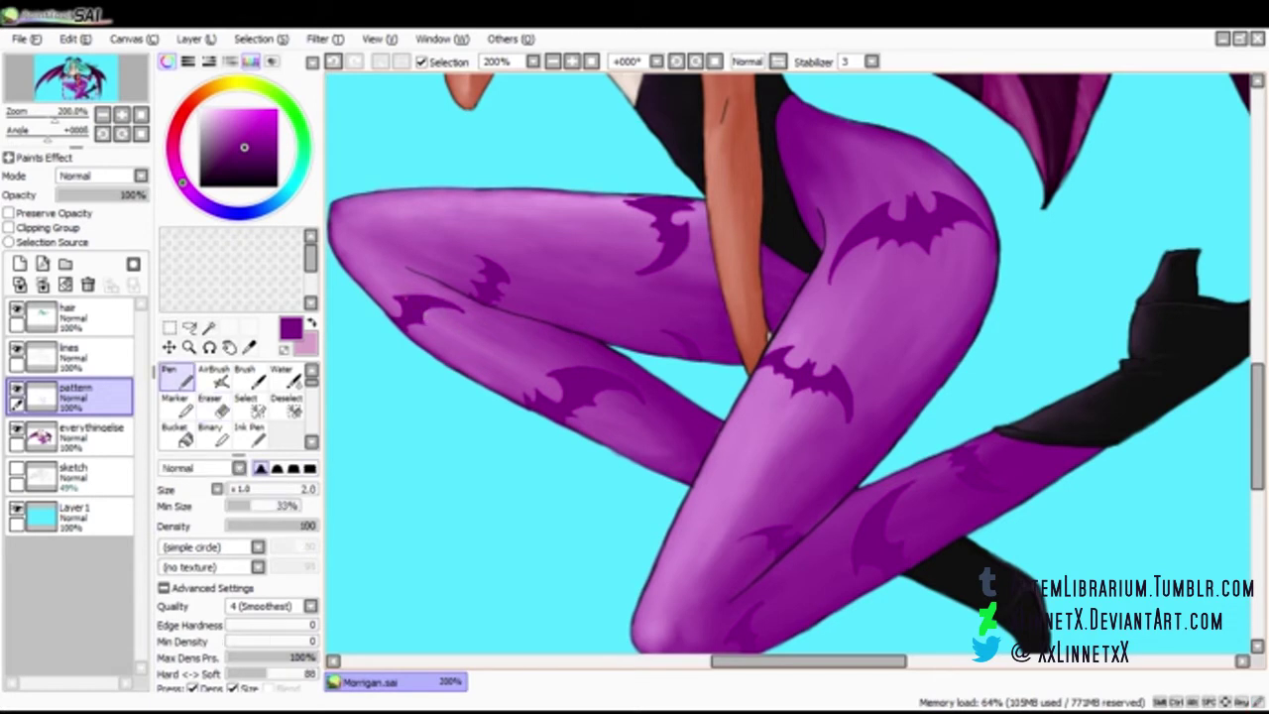
# Fill the background on Layer1 with dark purple using the Bucket
pyautogui.scroll(-1, 789, 363)
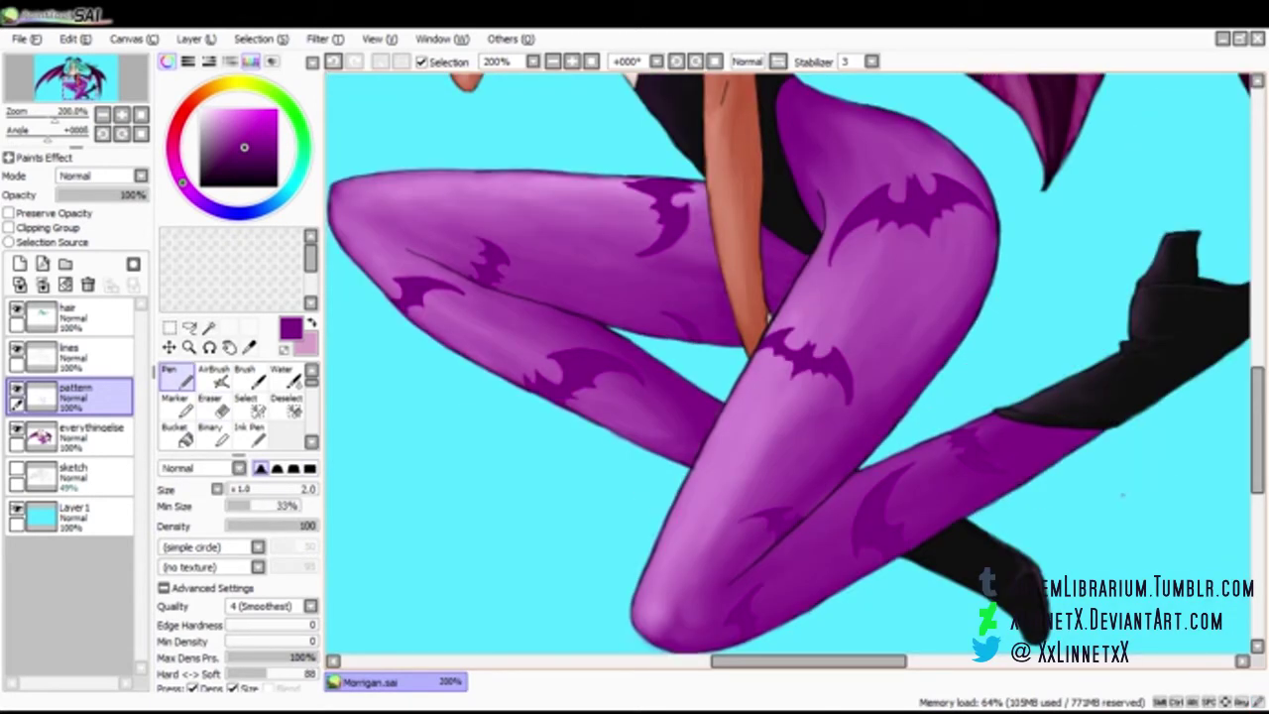
pyautogui.scroll(-2, 788, 363)
pyautogui.moveTo(1257, 408); pyautogui.dragTo(1258, 377)
pyautogui.scroll(-1, 788, 363)
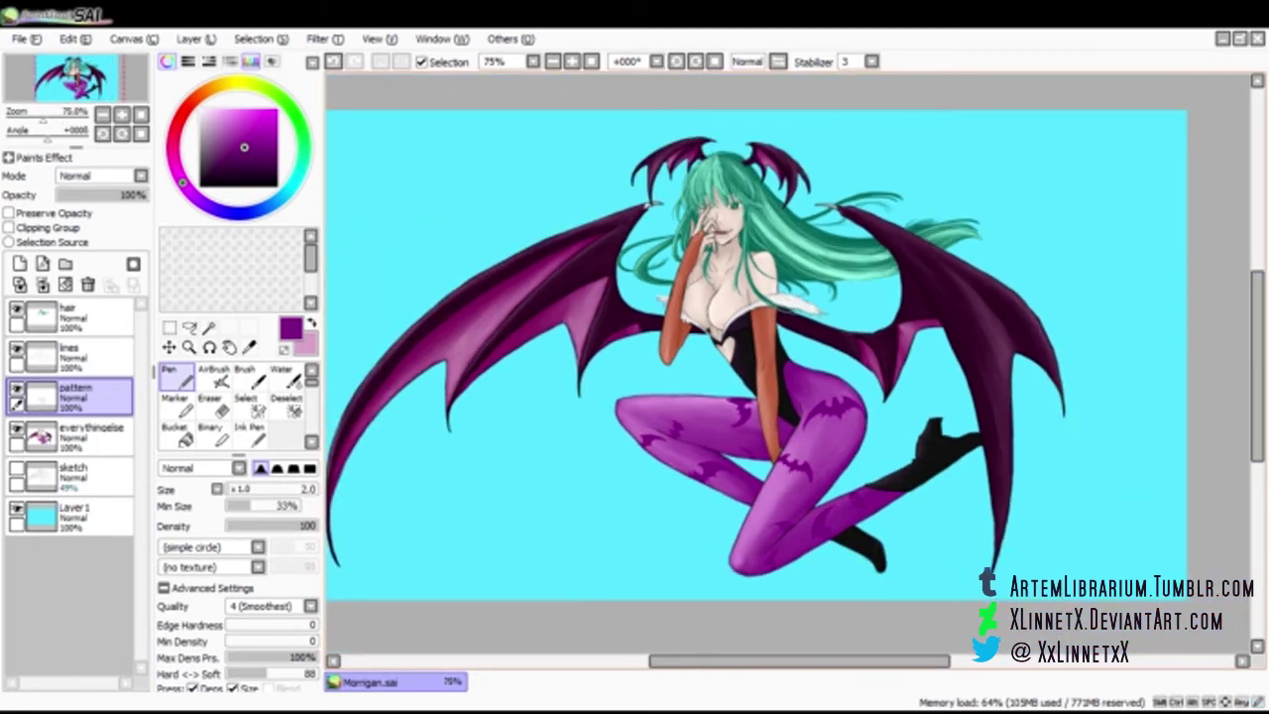
pyautogui.moveTo(797, 661); pyautogui.dragTo(786, 661)
pyautogui.click(77, 516)
pyautogui.click(176, 435)
pyautogui.click(555, 199)
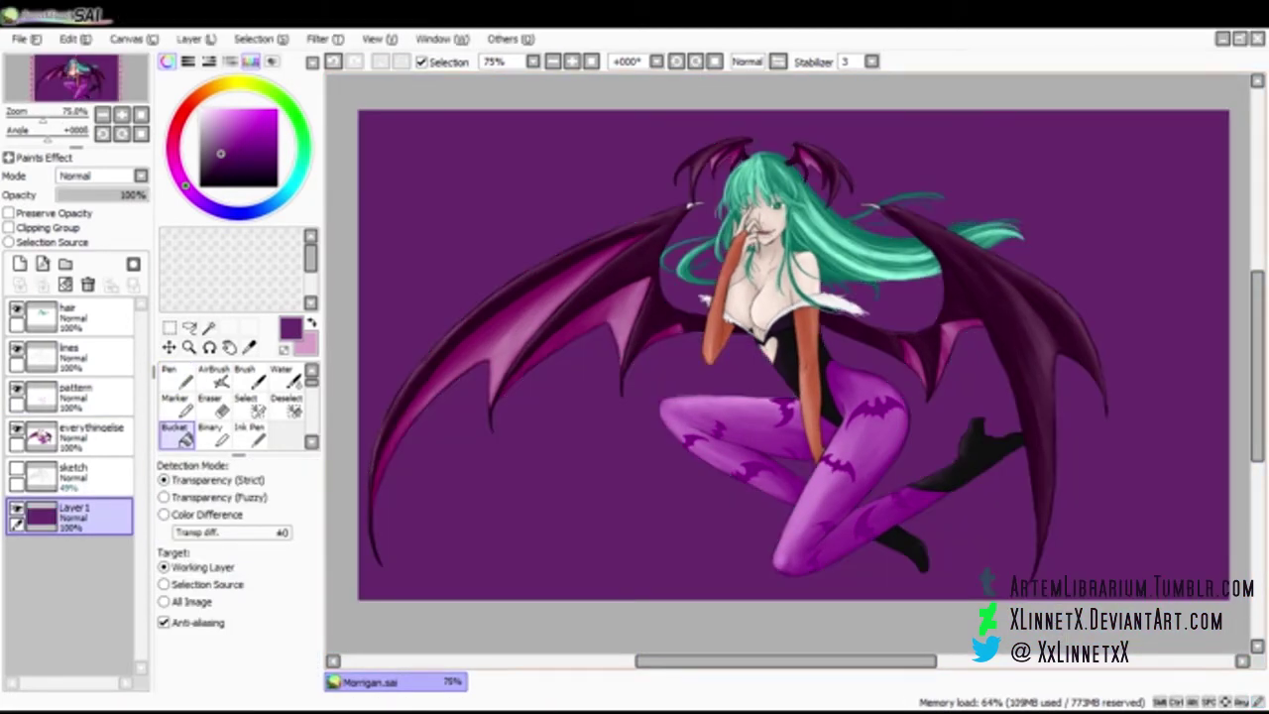
# Paint broad, soft pale pink streaks across the purple background behind the figure with an enlarged brush
pyautogui.click(176, 407)
pyautogui.click(176, 169)
pyautogui.click(210, 109)
pyautogui.click(214, 376)
pyautogui.press(']')
pyautogui.press(']')
pyautogui.press(']')
pyautogui.press(']')
pyautogui.press(']')
pyautogui.press(']')
pyautogui.press(']')
pyautogui.press(']')
pyautogui.press(']')
pyautogui.press(']')
pyautogui.moveTo(635, 189)
pyautogui.mouseDown()
pyautogui.moveTo(635, 102)
pyautogui.moveTo(1077, 221)
pyautogui.moveTo(892, 218)
pyautogui.mouseUp()
pyautogui.moveTo(665, 416)
pyautogui.mouseDown()
pyautogui.moveTo(575, 459)
pyautogui.moveTo(615, 367)
pyautogui.mouseUp()
pyautogui.moveTo(1054, 368); pyautogui.dragTo(1071, 149)
pyautogui.moveTo(734, 436); pyautogui.dragTo(615, 516)
pyautogui.moveTo(1150, 471); pyautogui.dragTo(1021, 585)
pyautogui.moveTo(1160, 505); pyautogui.dragTo(1021, 535)
pyautogui.moveTo(684, 476); pyautogui.dragTo(595, 526)
# Sample the background's dark purple and airbrush diagonal streaks at size 80 through the pale pink areas
pyautogui.click(313, 322)
pyautogui.click(249, 347)
pyautogui.click(1180, 297)
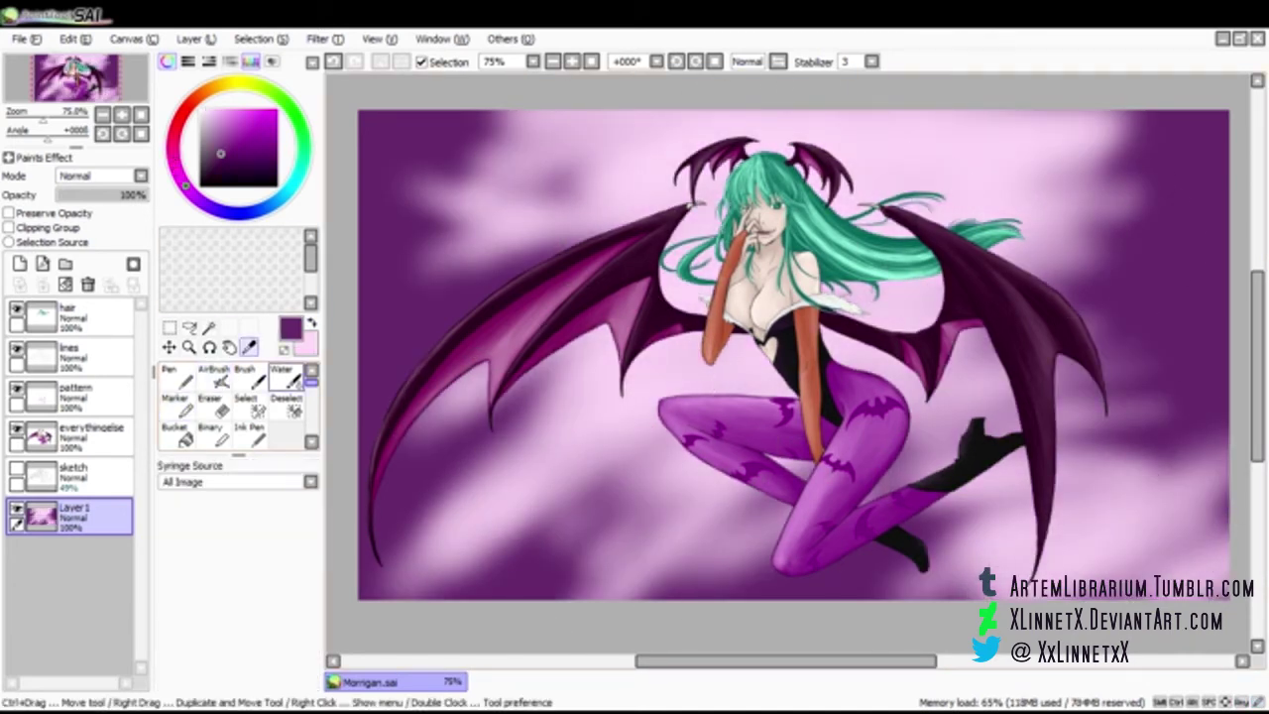
pyautogui.moveTo(922, 246)
pyautogui.mouseDown()
pyautogui.moveTo(935, 128)
pyautogui.moveTo(466, 159)
pyautogui.moveTo(558, 538)
pyautogui.moveTo(417, 560)
pyautogui.moveTo(569, 533)
pyautogui.mouseUp()
pyautogui.moveTo(1001, 372); pyautogui.dragTo(922, 426)
pyautogui.moveTo(1159, 507); pyautogui.dragTo(1031, 580)
pyautogui.scroll(-1, 1142, 548)
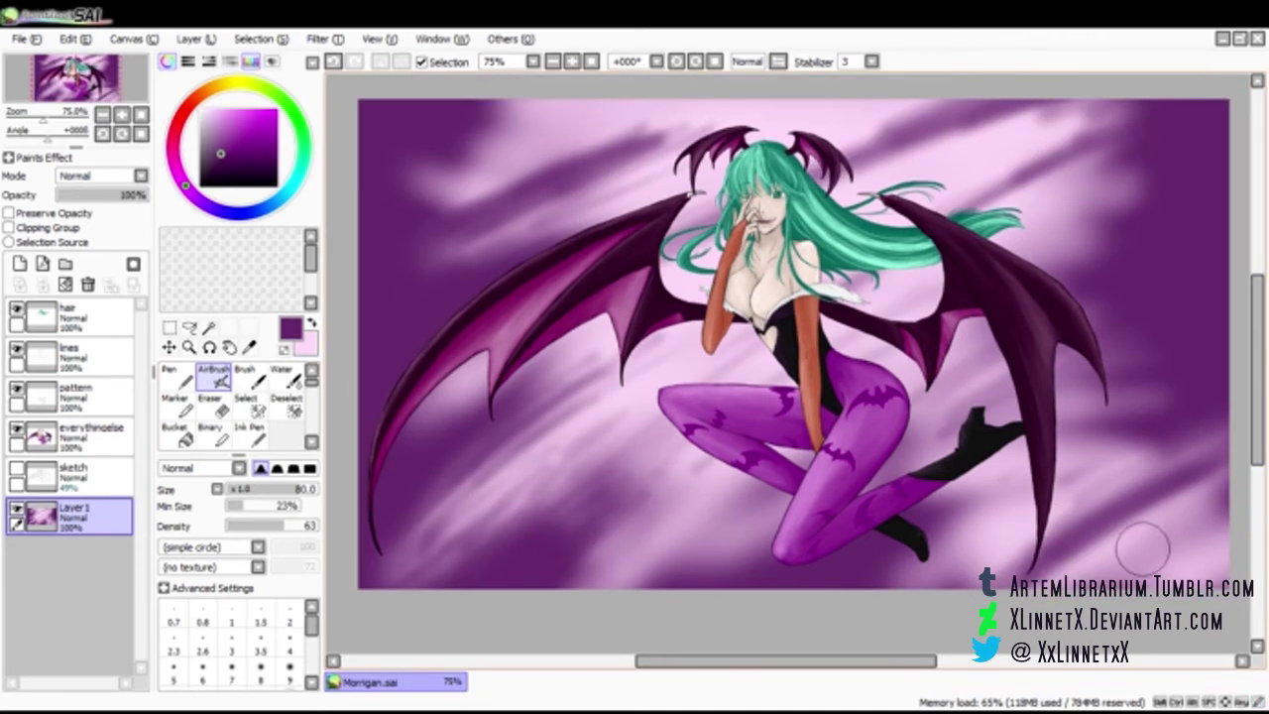
# Airbrush magenta accents over the background's corners and right side at density 51
pyautogui.moveTo(1258, 368); pyautogui.dragTo(1257, 347)
pyautogui.click(312, 322)
pyautogui.click(247, 145)
pyautogui.click(273, 526)
pyautogui.moveTo(371, 169); pyautogui.dragTo(400, 178)
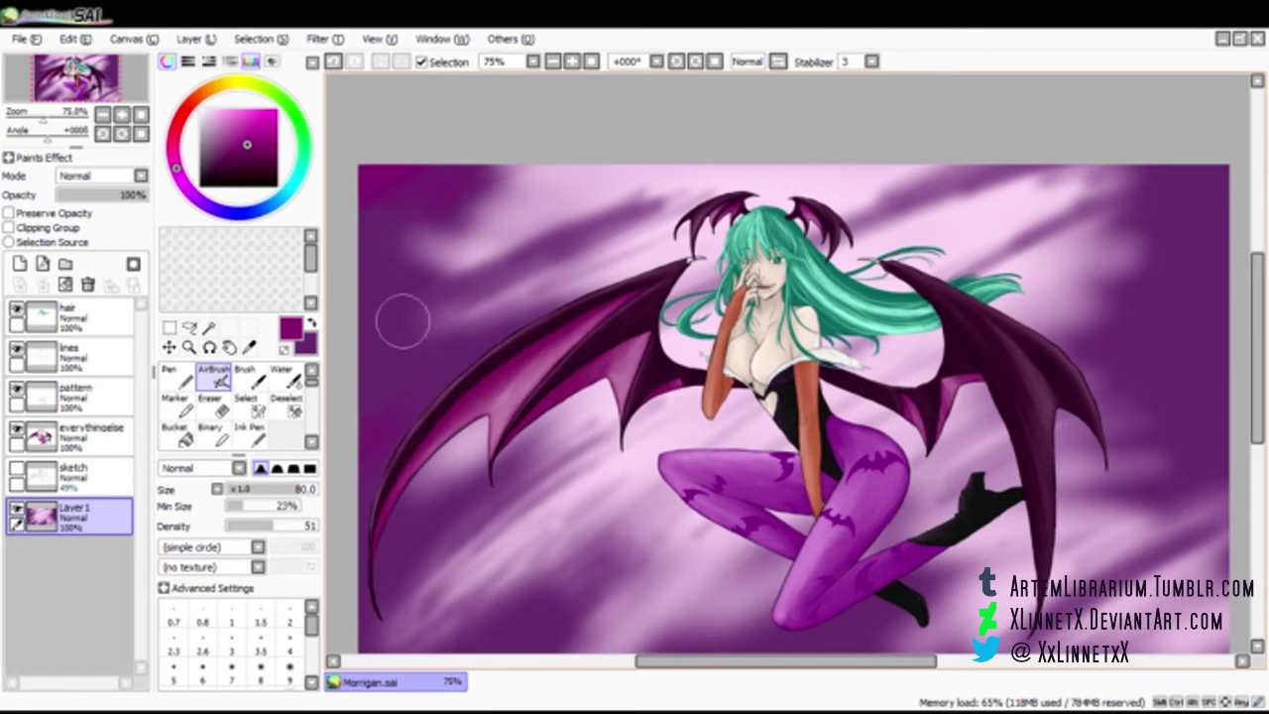
pyautogui.scroll(10, 1195, 186)
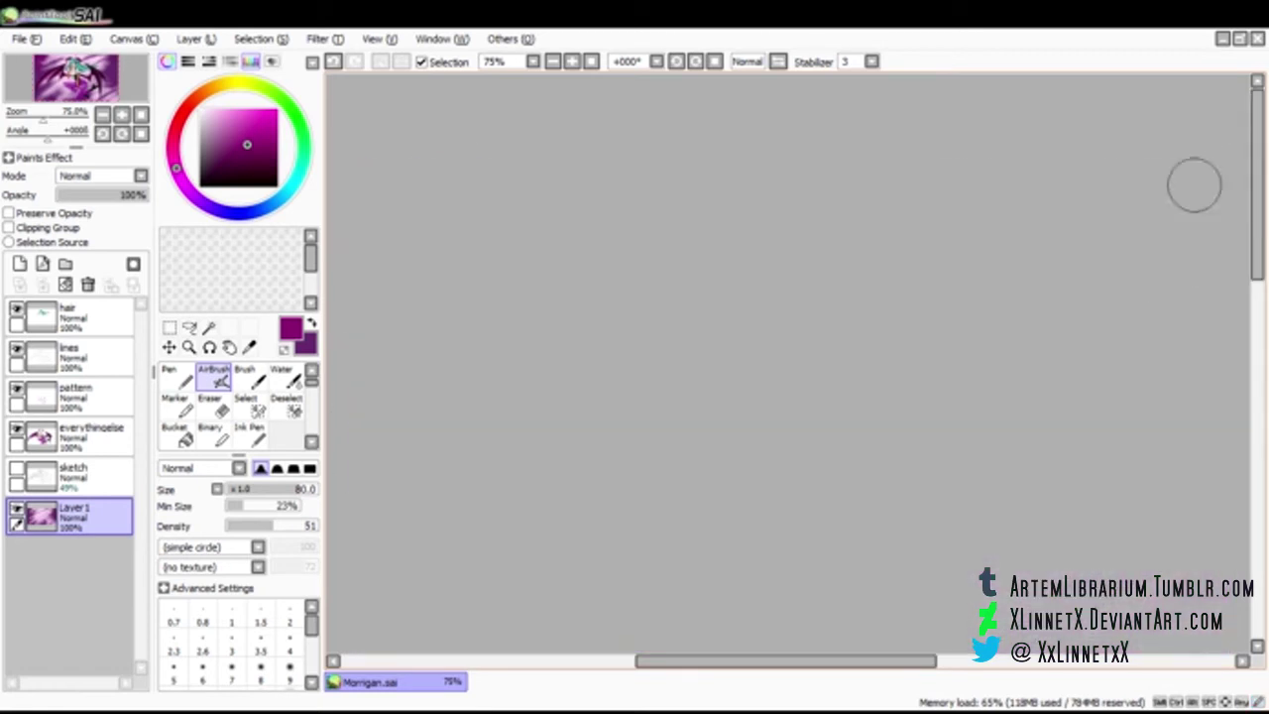
pyautogui.scroll(-10, 1195, 185)
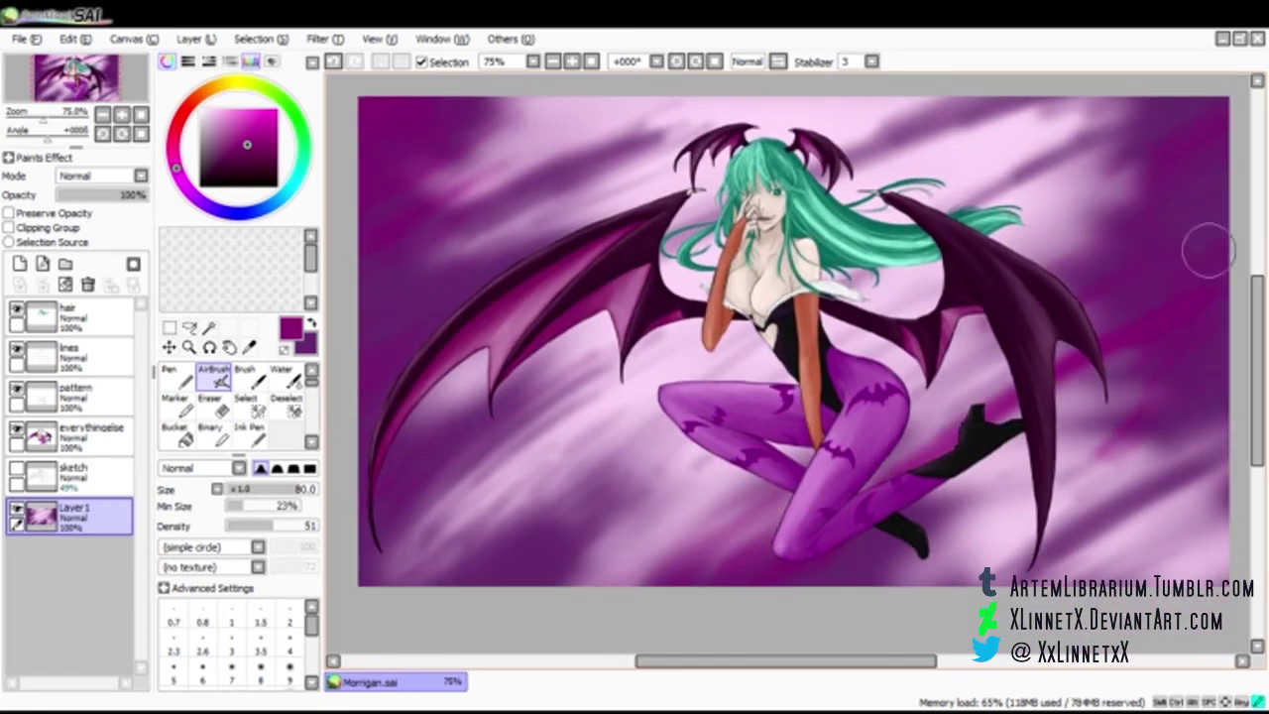
pyautogui.scroll(-1, 1207, 251)
# Blend the background streaks on the upper right and upper left with the Water tool at size 50
pyautogui.press('c')
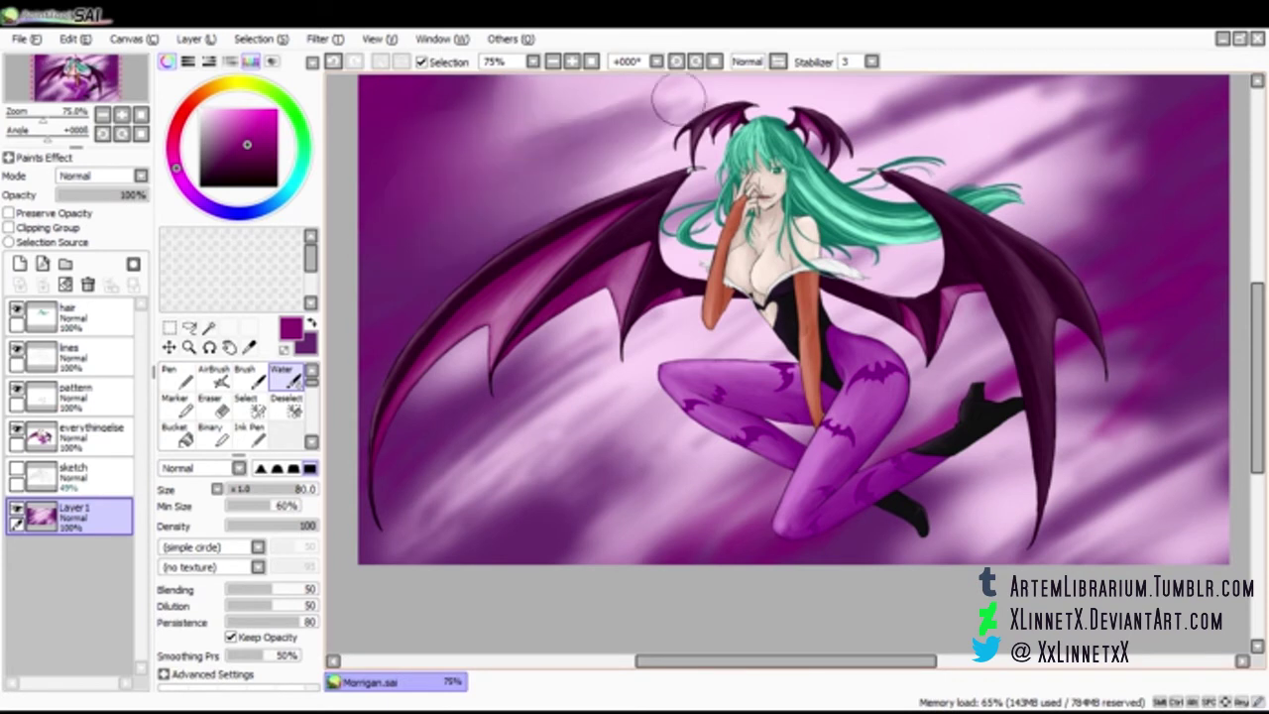
pyautogui.scroll(1, 680, 90)
pyautogui.press('[')
pyautogui.press('[')
pyautogui.press('[')
pyautogui.moveTo(1089, 229); pyautogui.dragTo(1132, 212)
pyautogui.moveTo(1134, 138); pyautogui.dragTo(1049, 154)
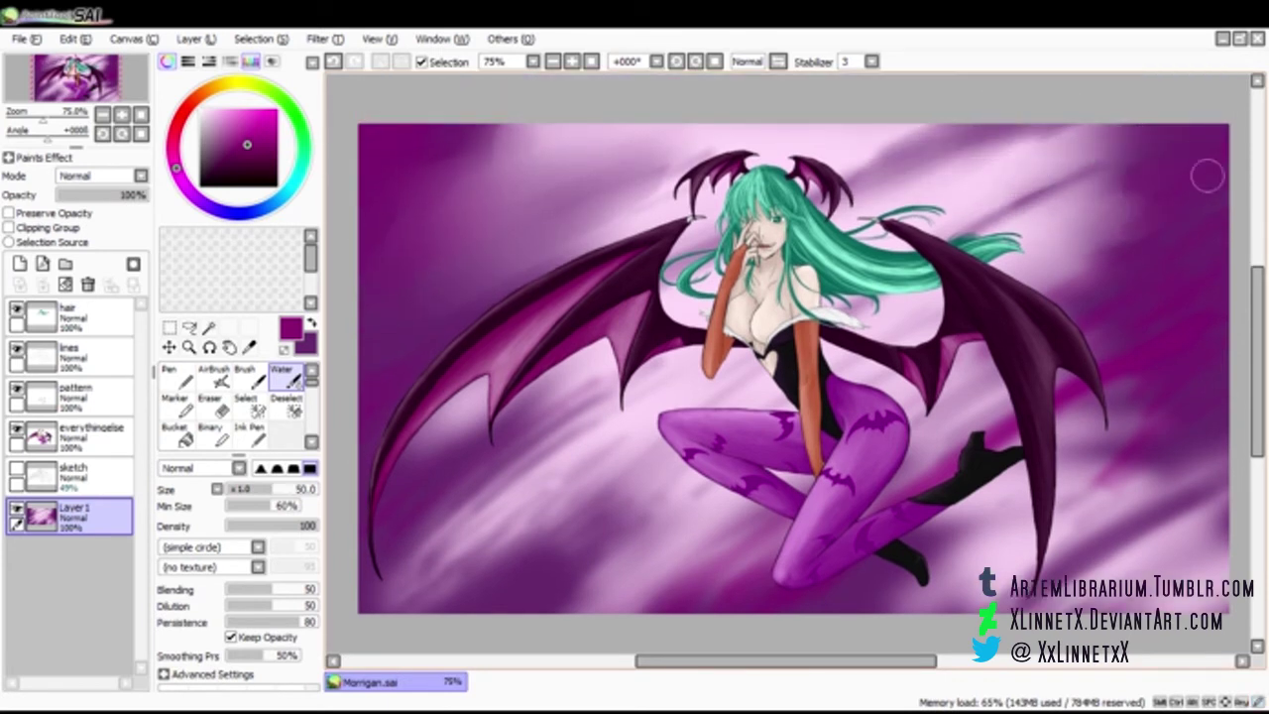
pyautogui.moveTo(1195, 179); pyautogui.dragTo(1013, 273)
pyautogui.moveTo(490, 279)
pyautogui.mouseDown()
pyautogui.moveTo(773, 119)
pyautogui.moveTo(502, 310)
pyautogui.mouseUp()
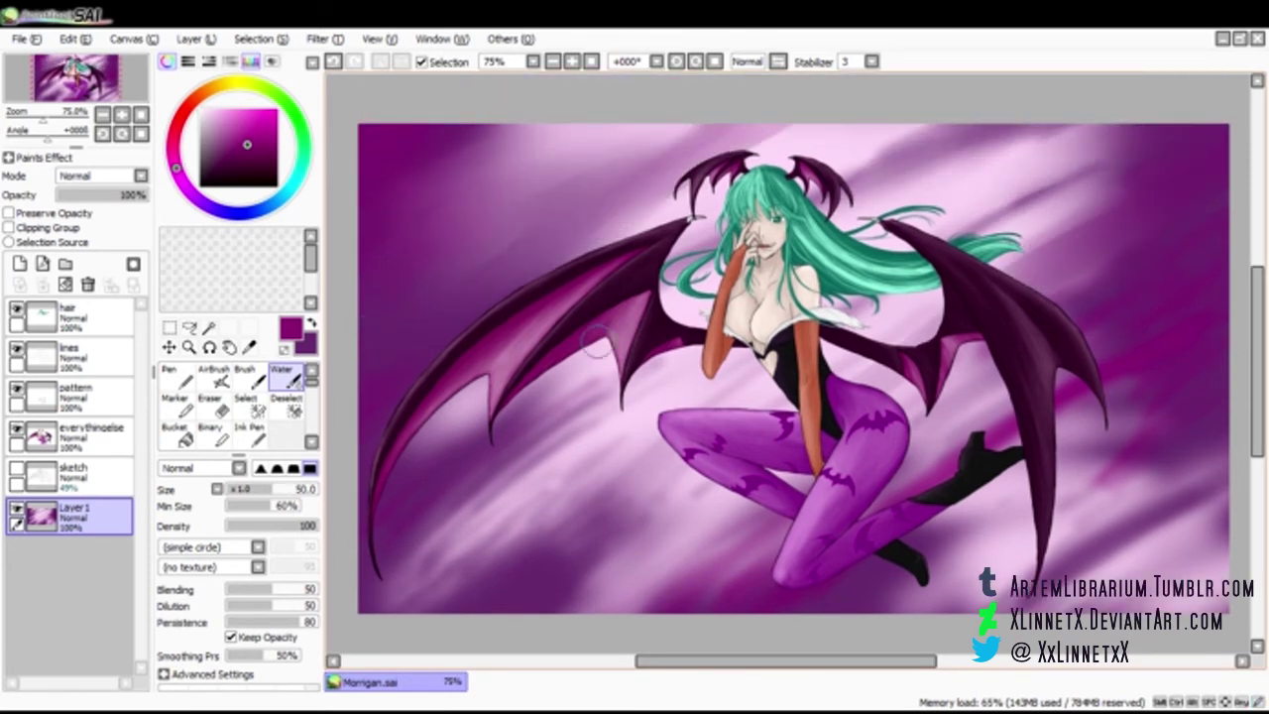
# Smooth the background streaks below the left wing and around the figure's middle with the Water tool
pyautogui.moveTo(505, 555); pyautogui.dragTo(598, 470)
pyautogui.moveTo(528, 590); pyautogui.dragTo(777, 363)
pyautogui.moveTo(671, 529); pyautogui.dragTo(656, 262)
pyautogui.scroll(-1, 650, 287)
pyautogui.moveTo(634, 342)
pyautogui.mouseDown()
pyautogui.moveTo(624, 520)
pyautogui.moveTo(748, 374)
pyautogui.mouseUp()
pyautogui.moveTo(520, 512); pyautogui.dragTo(642, 354)
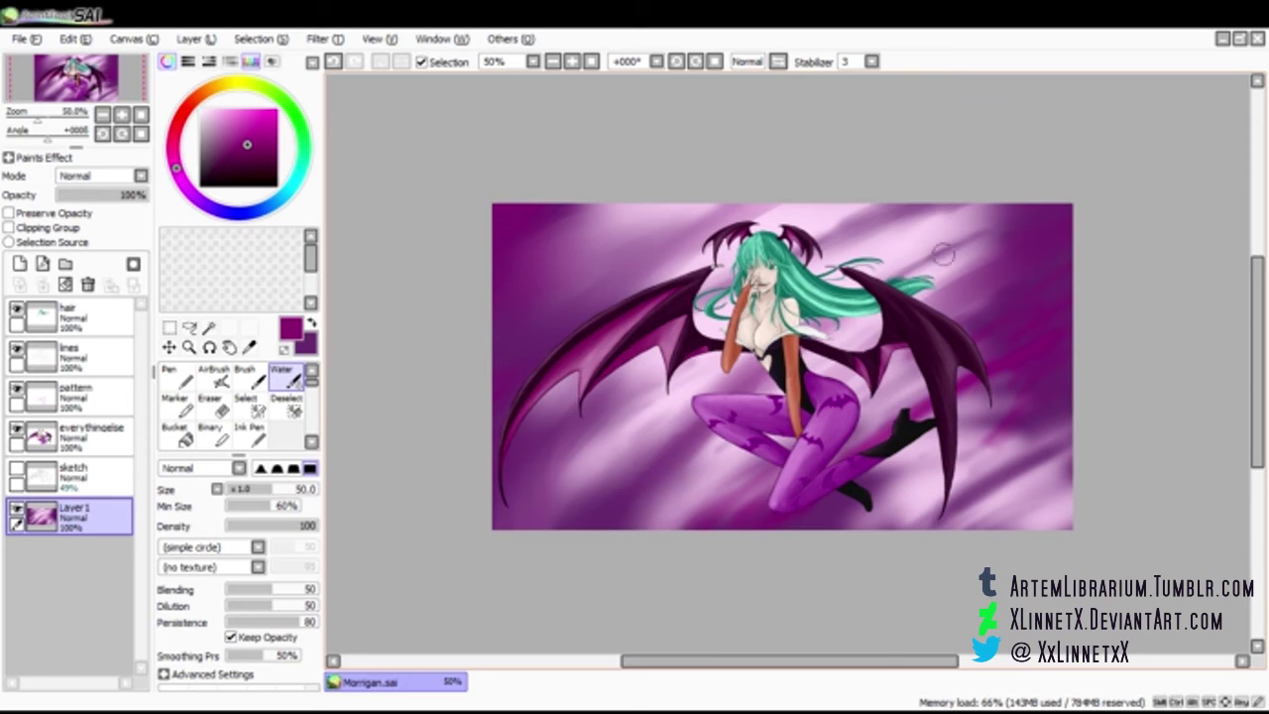